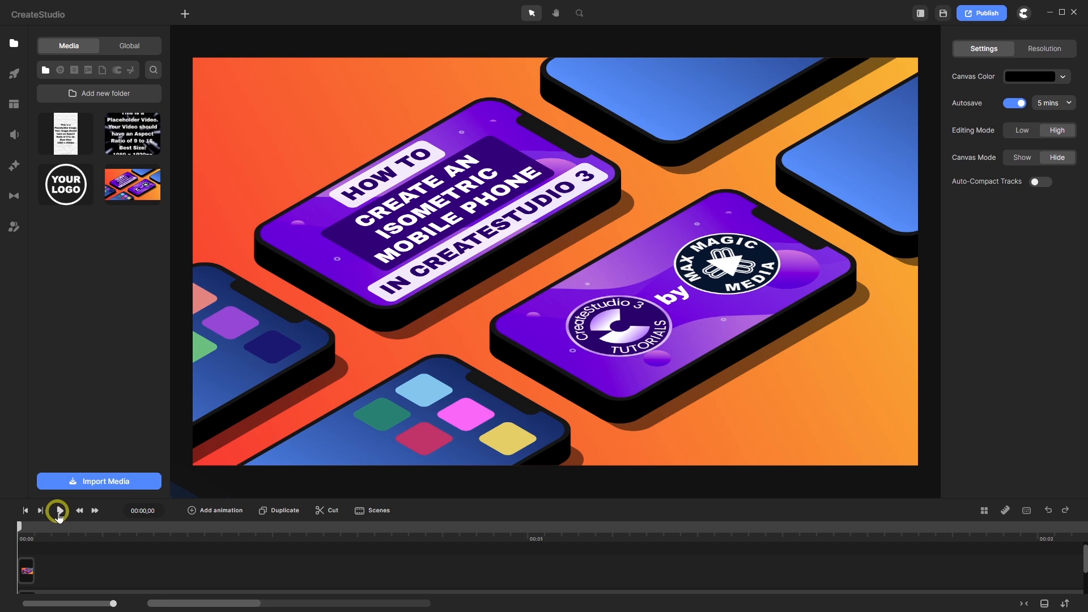
- Preview the finished project, then stop playback and return to the timeline start
{"action": "left_click", "coordinate": [59, 511]}
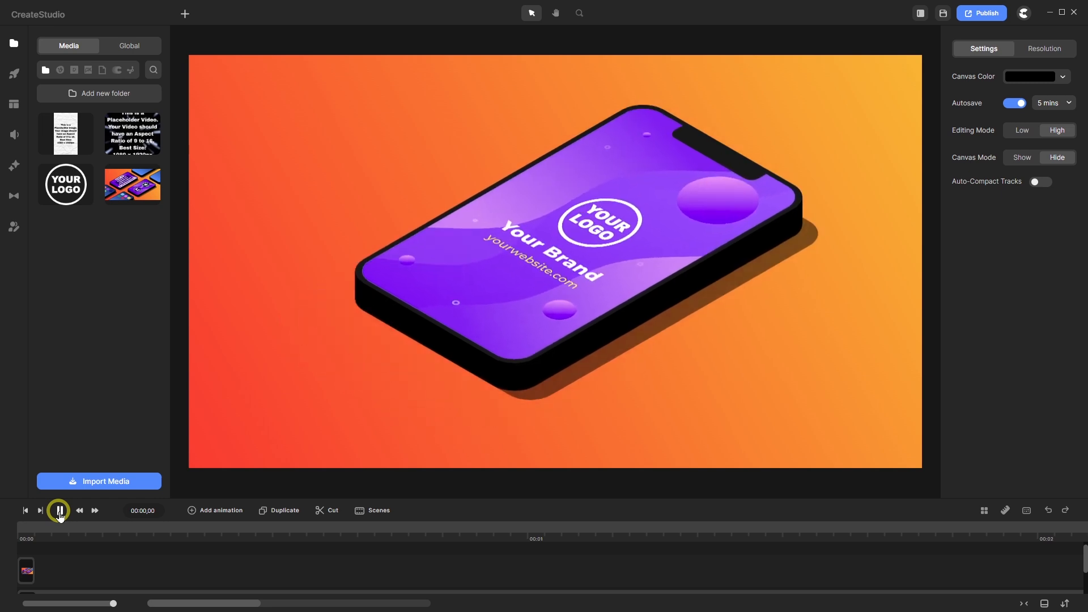
{"action": "left_click", "coordinate": [60, 512]}
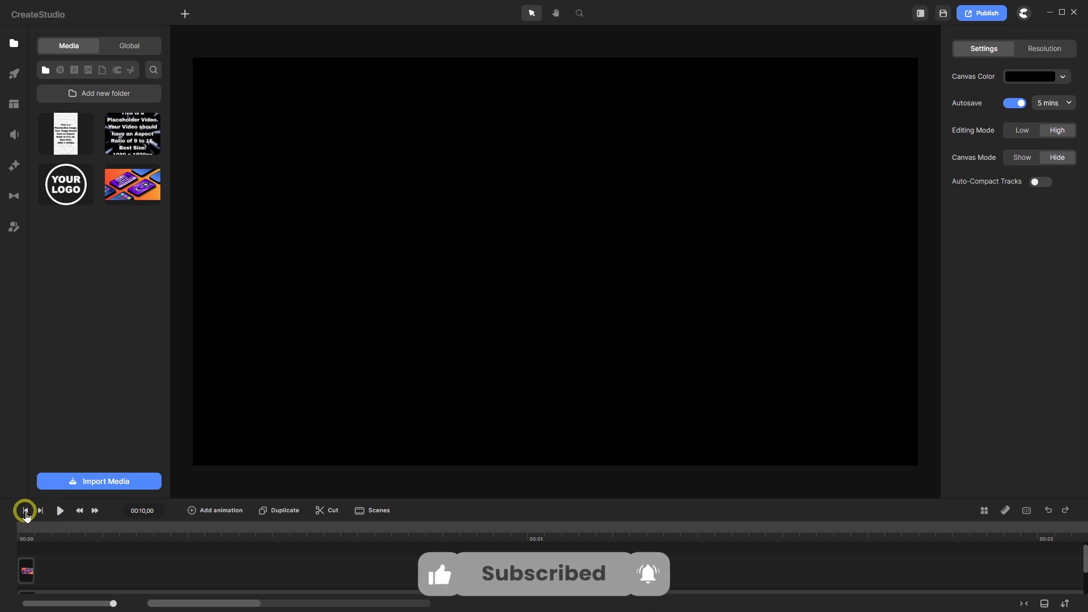
{"action": "left_click", "coordinate": [25, 510]}
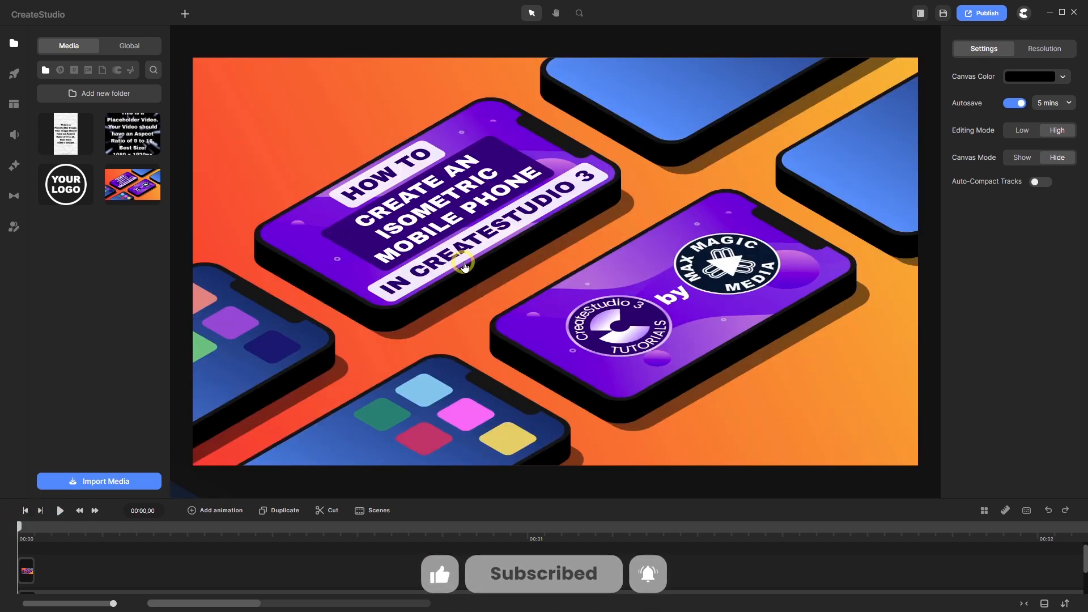
{"action": "left_click", "coordinate": [203, 568]}
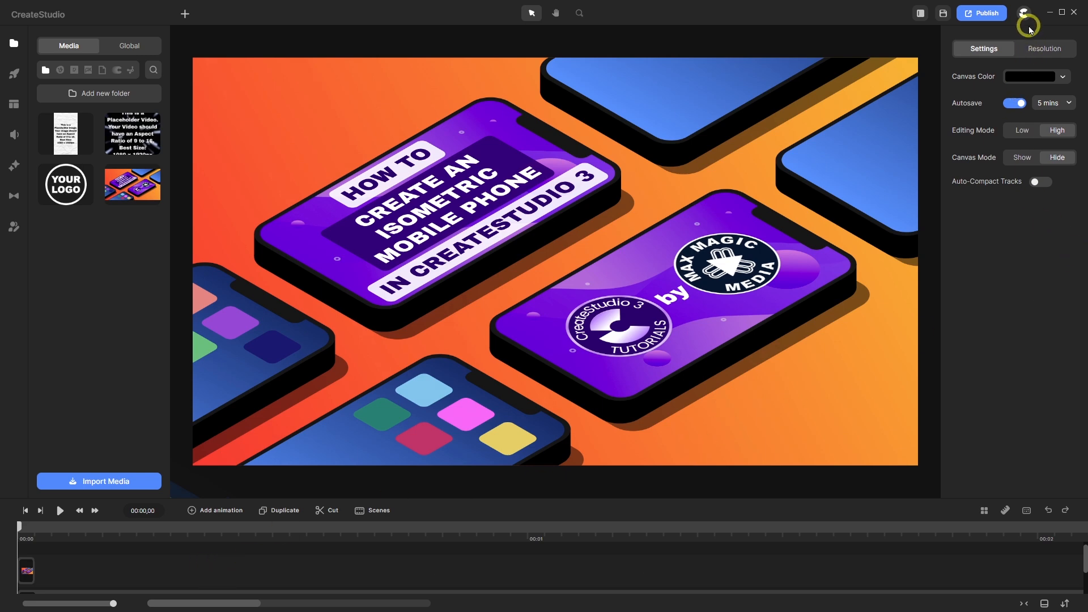
- Start a new project without saving, set Editing Mode to High and fit the canvas
{"action": "mouse_move", "coordinate": [1018, 19]}
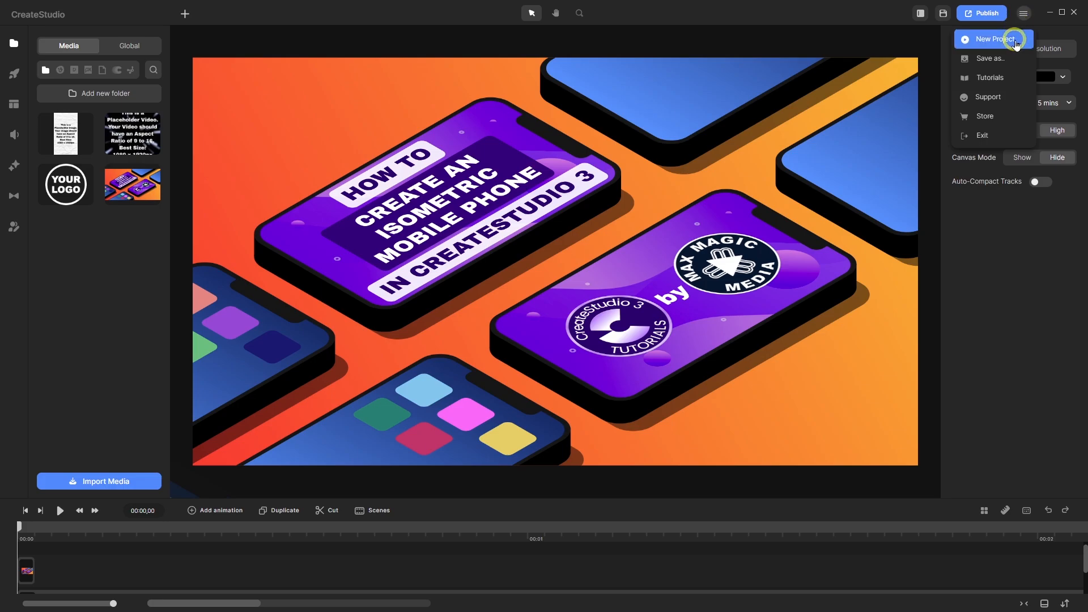
{"action": "left_click", "coordinate": [1016, 42]}
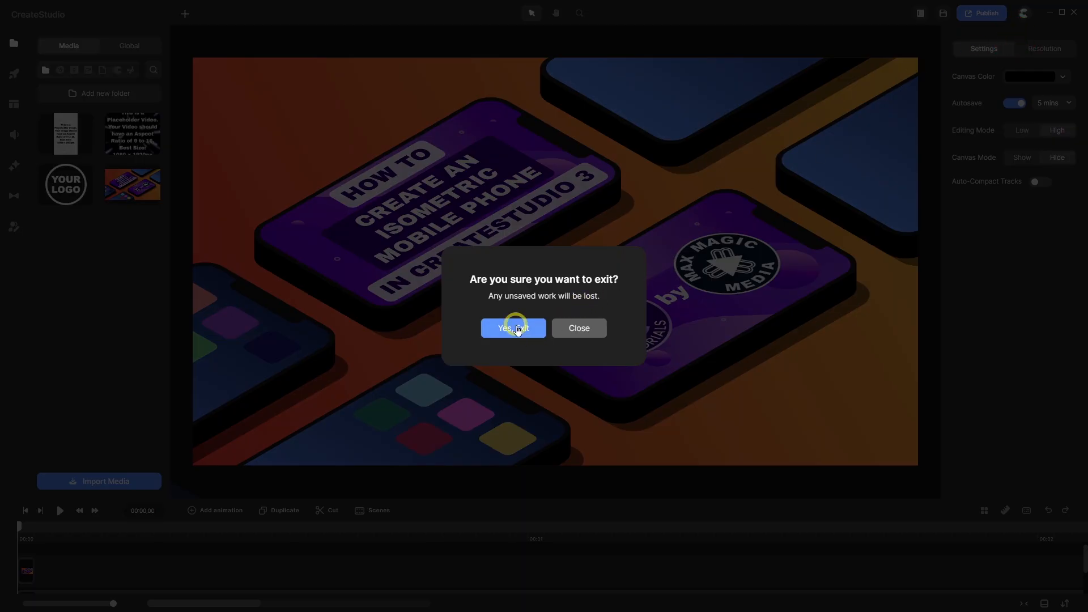
{"action": "left_click", "coordinate": [514, 328]}
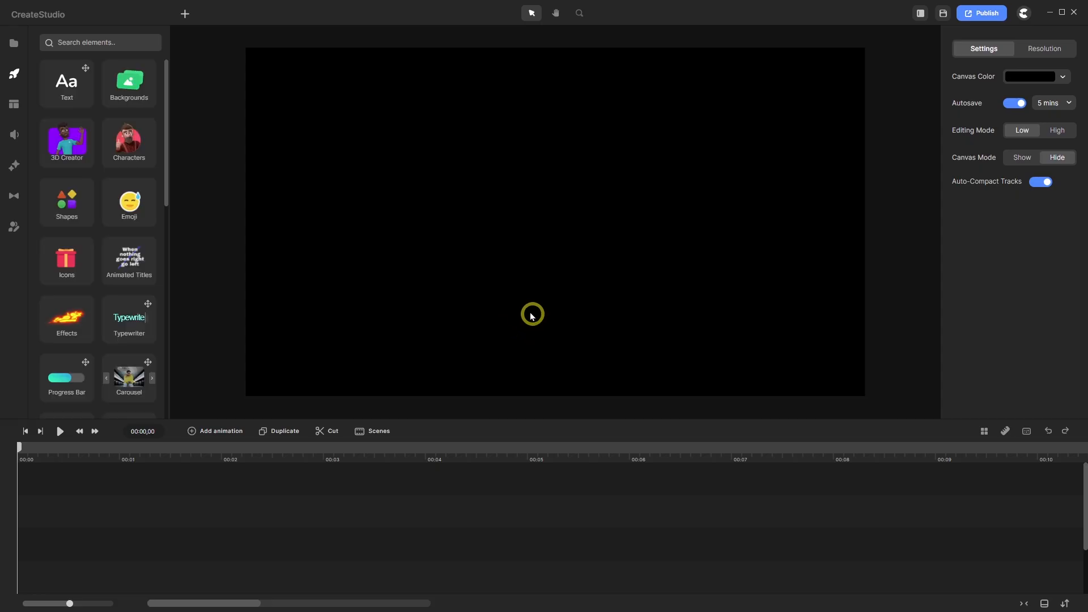
{"action": "left_click", "coordinate": [1057, 131]}
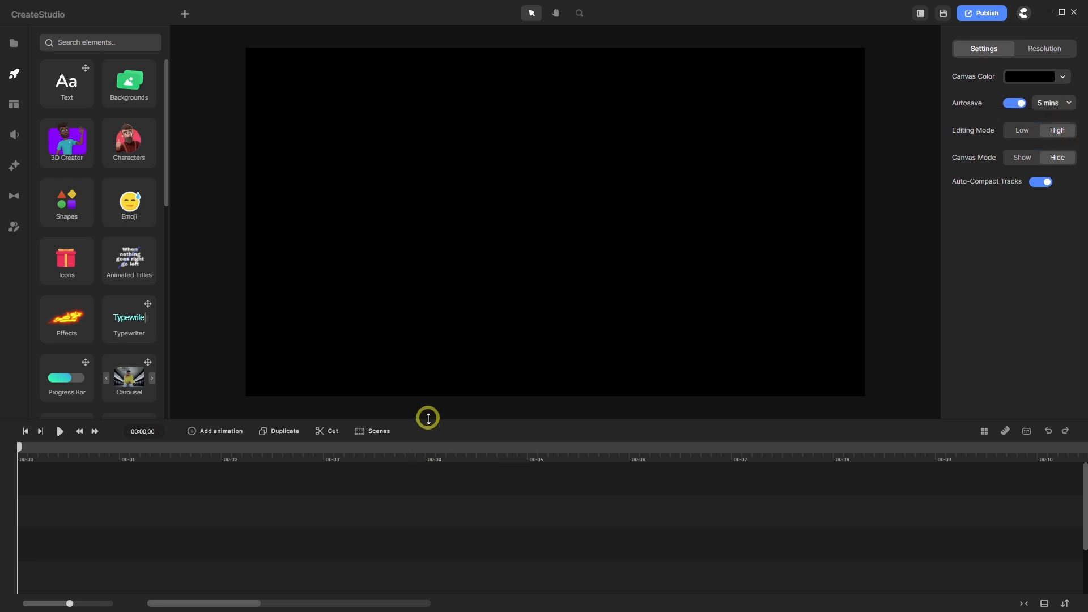
{"action": "left_click_drag", "start_coordinate": [428, 418], "coordinate": [423, 512]}
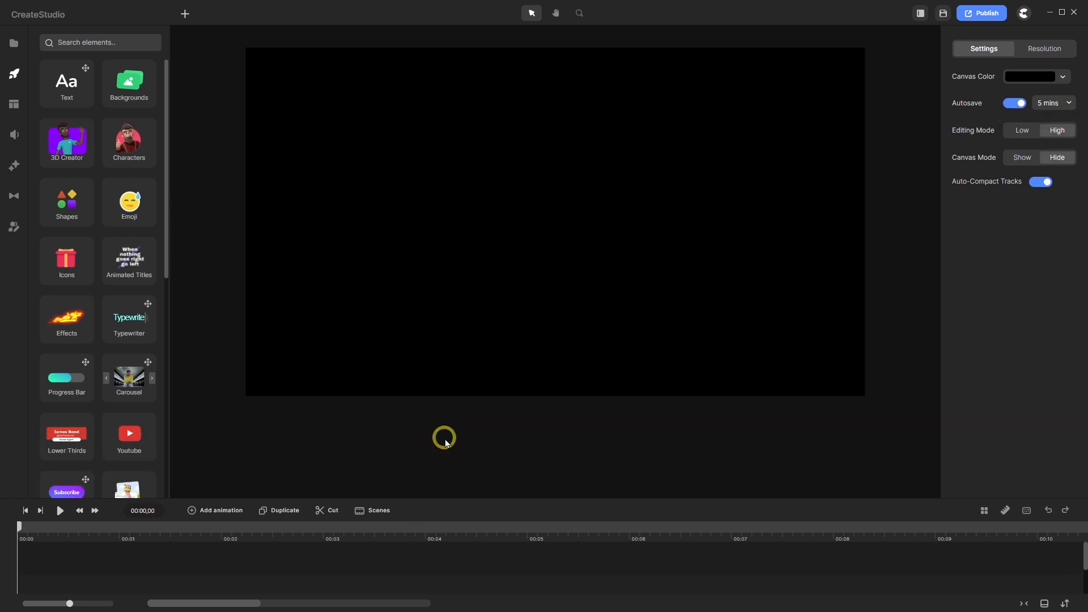
{"action": "key", "text": "f"}
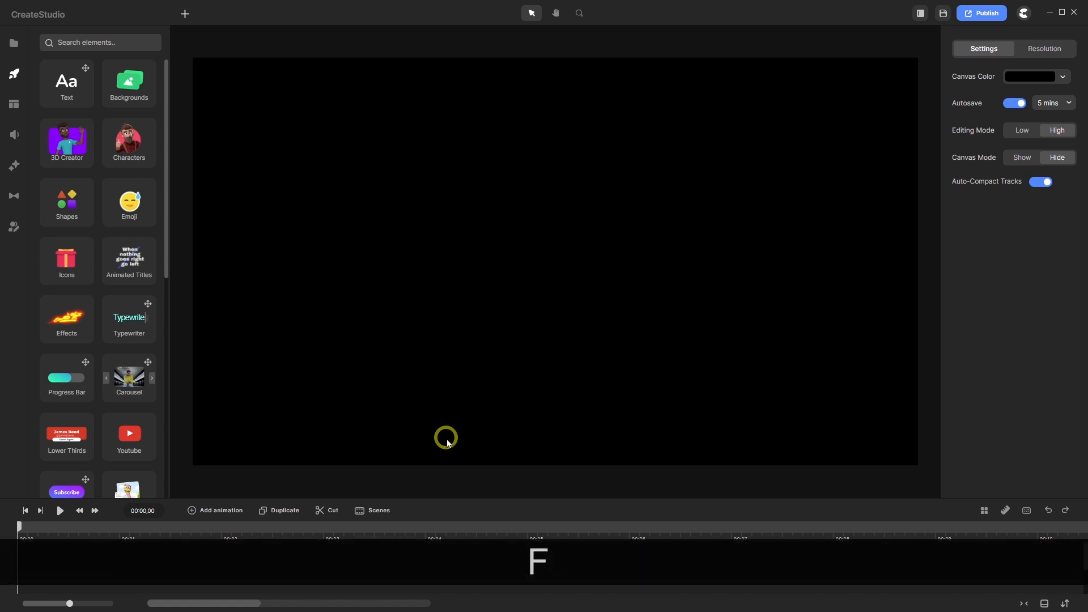
- Add a rectangle stretched to fill the canvas, with its clip extended to the timeline end
{"action": "left_click", "coordinate": [185, 14]}
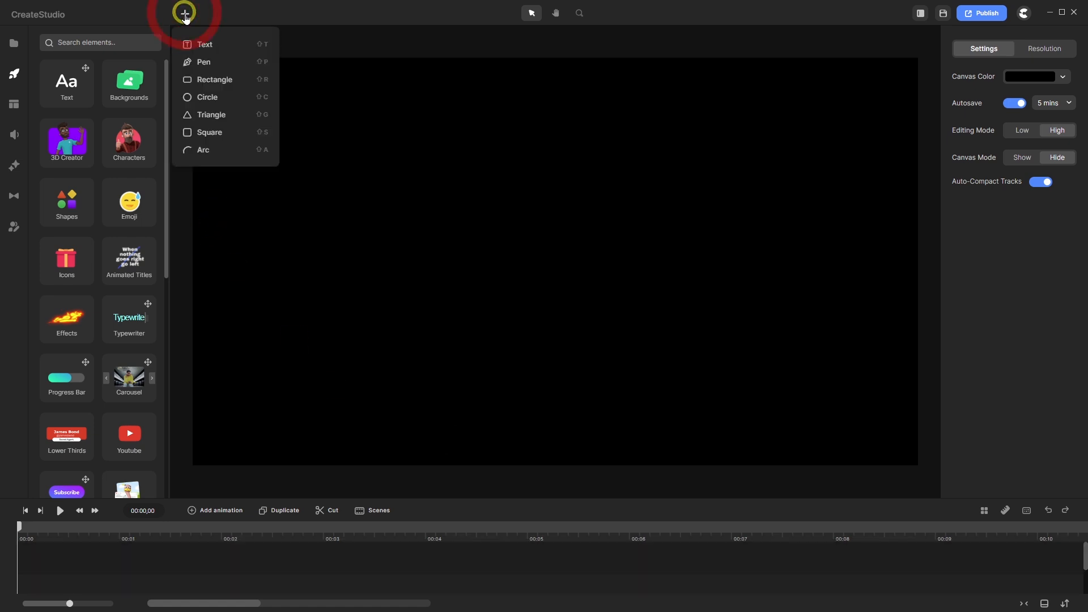
{"action": "left_click", "coordinate": [220, 80]}
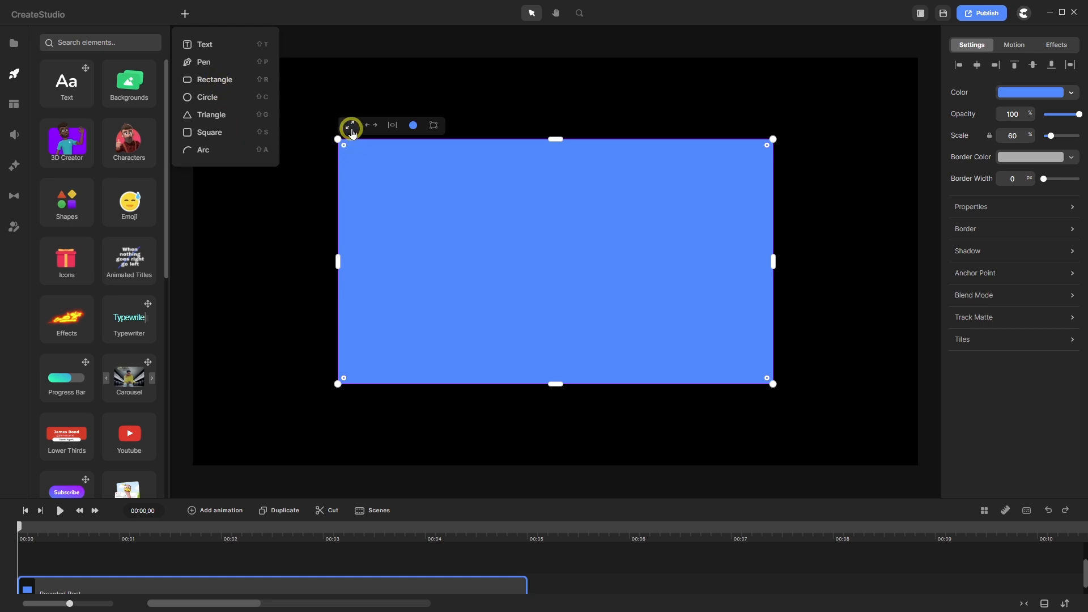
{"action": "left_click", "coordinate": [350, 129]}
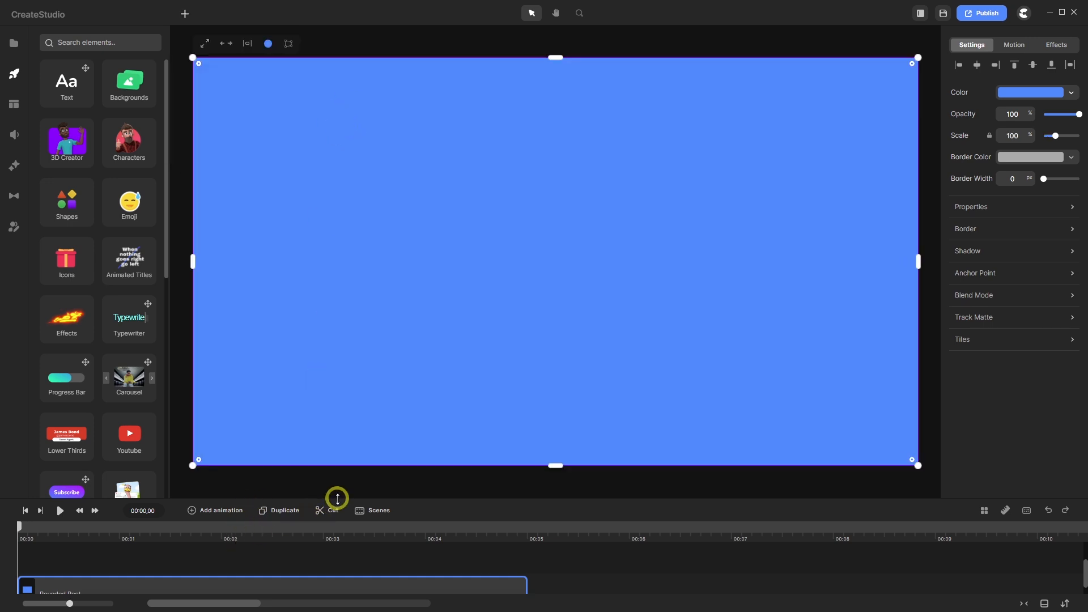
{"action": "left_click_drag", "start_coordinate": [338, 498], "coordinate": [332, 462]}
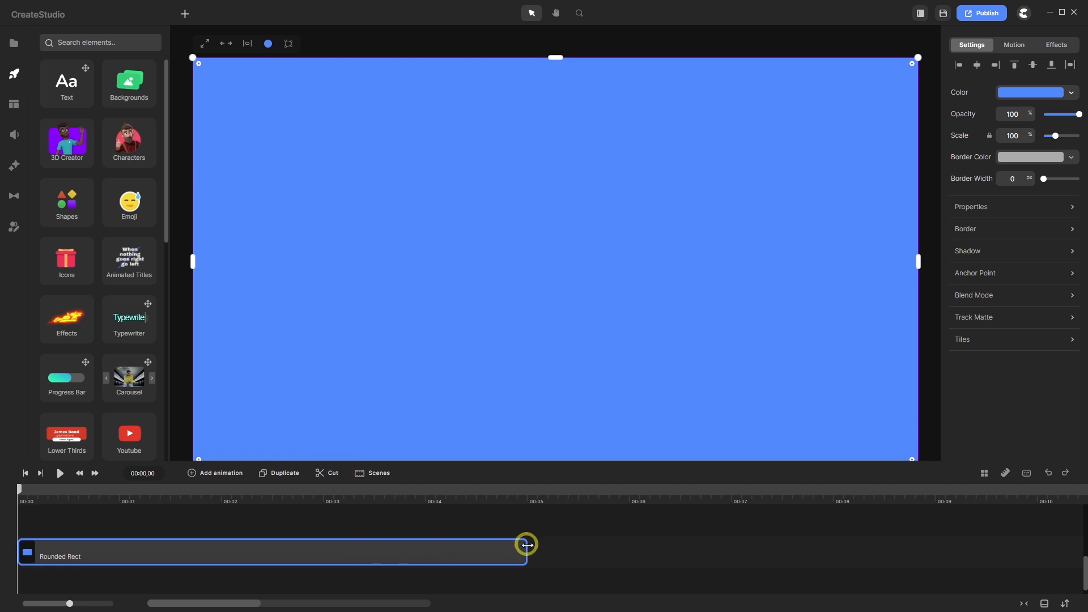
{"action": "left_click_drag", "start_coordinate": [525, 546], "coordinate": [1073, 533]}
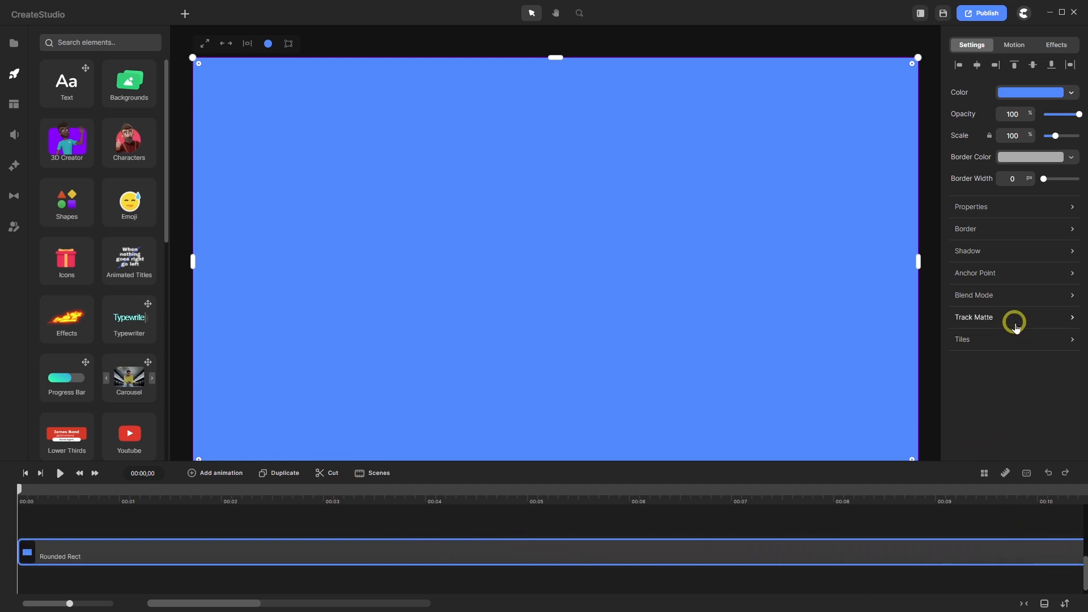
- Apply the red-to-orange gradient preset to the rectangle, running from bottom-left to top-right corner
{"action": "left_click", "coordinate": [1020, 92]}
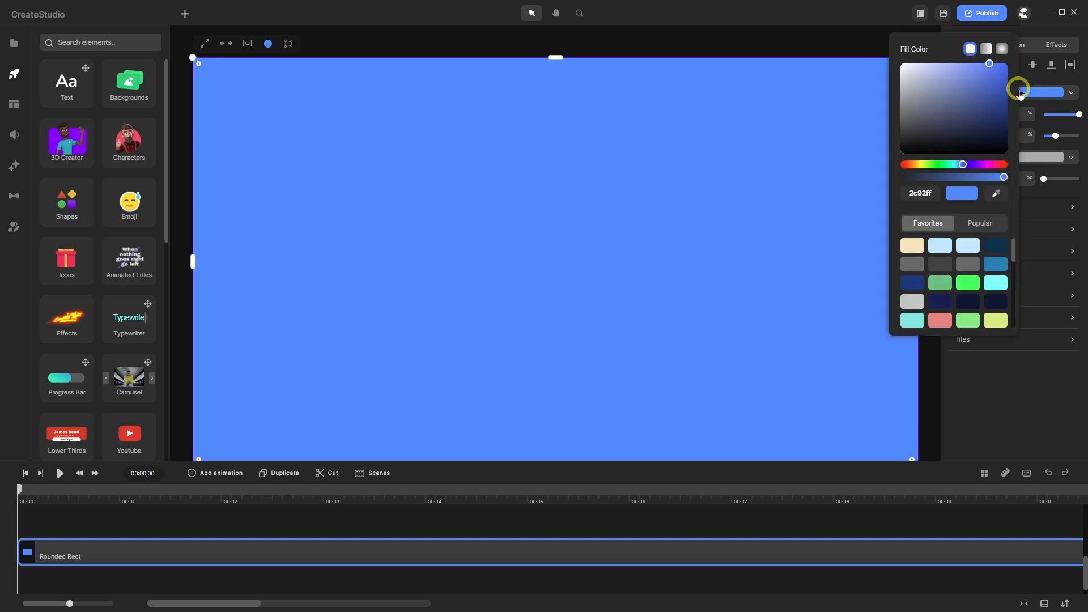
{"action": "left_click", "coordinate": [985, 49]}
{"action": "scroll", "coordinate": [966, 277], "scroll_direction": "down", "scroll_amount": 5}
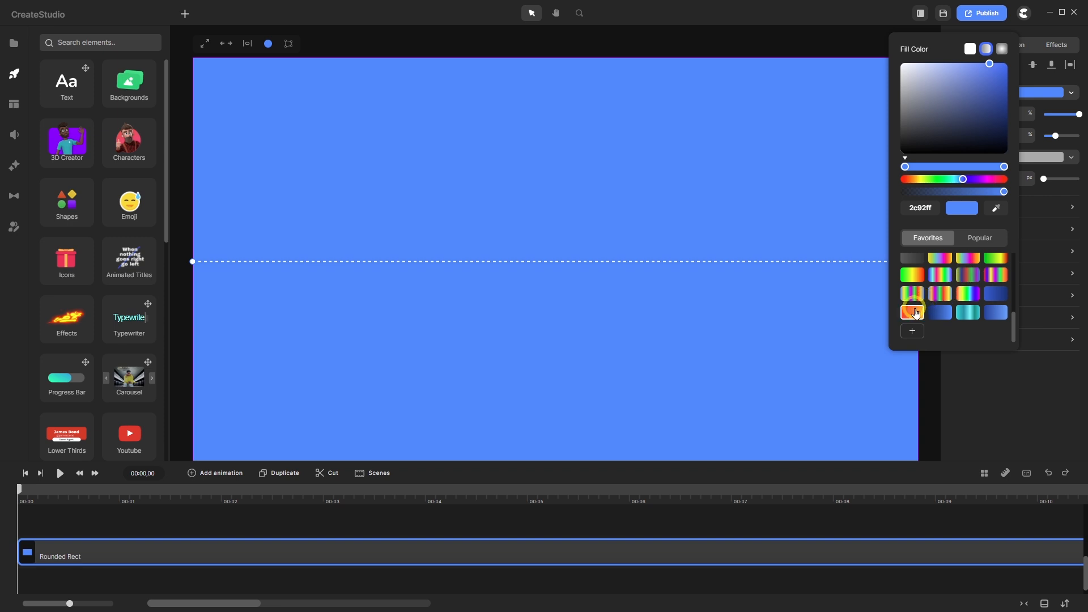
{"action": "left_click", "coordinate": [916, 313]}
{"action": "scroll", "coordinate": [583, 207], "scroll_direction": "down", "scroll_amount": 3}
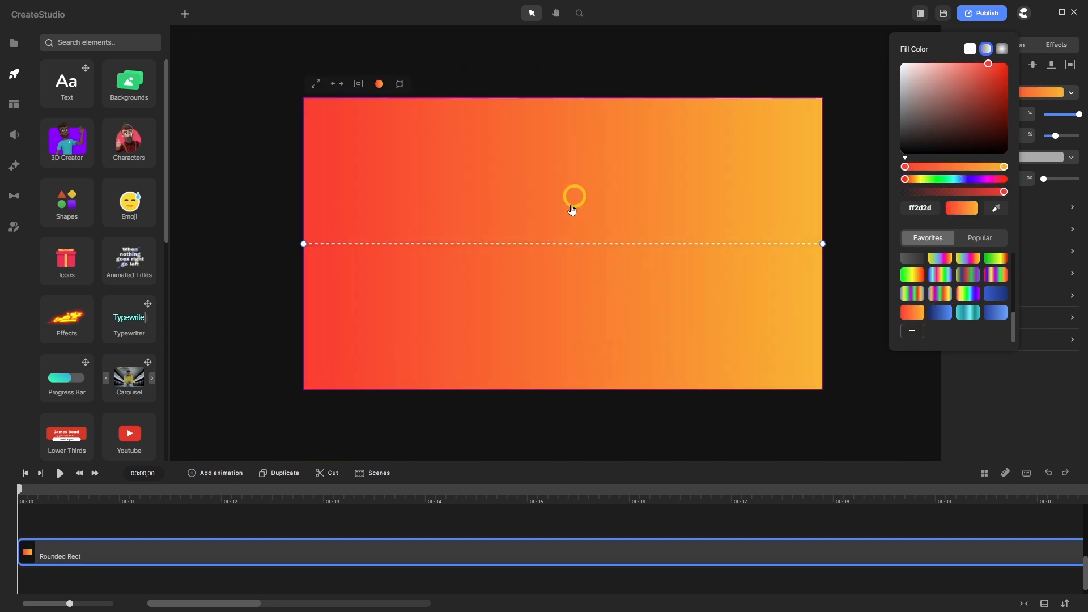
{"action": "left_click_drag", "start_coordinate": [303, 243], "coordinate": [304, 389]}
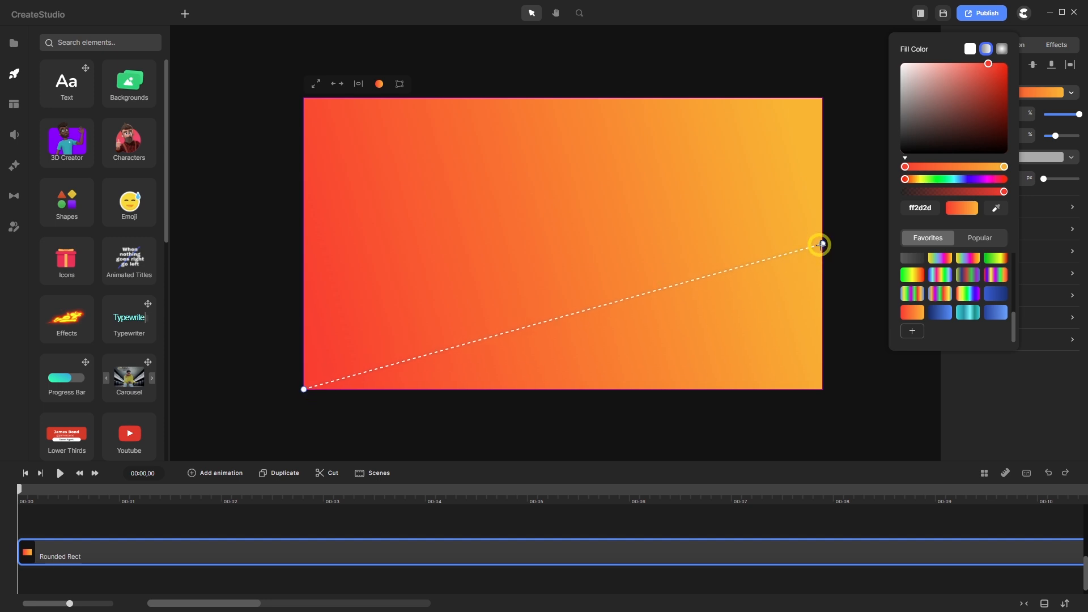
{"action": "left_click_drag", "start_coordinate": [822, 240], "coordinate": [822, 100]}
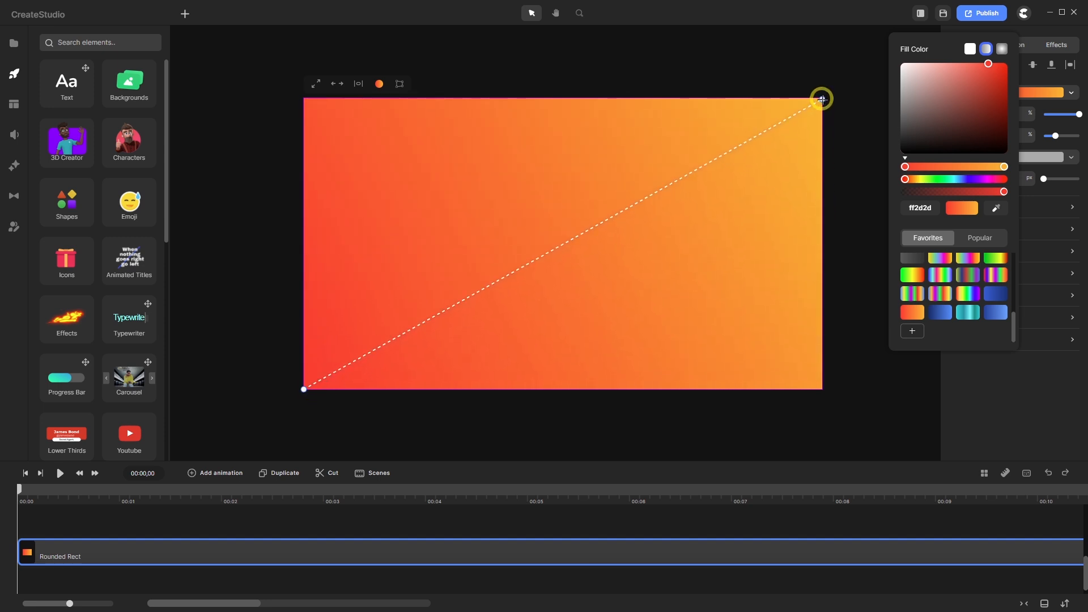
{"action": "left_click", "coordinate": [288, 524]}
- Lock the Rounded Rect background clip from its context menu
{"action": "left_click", "coordinate": [286, 548]}
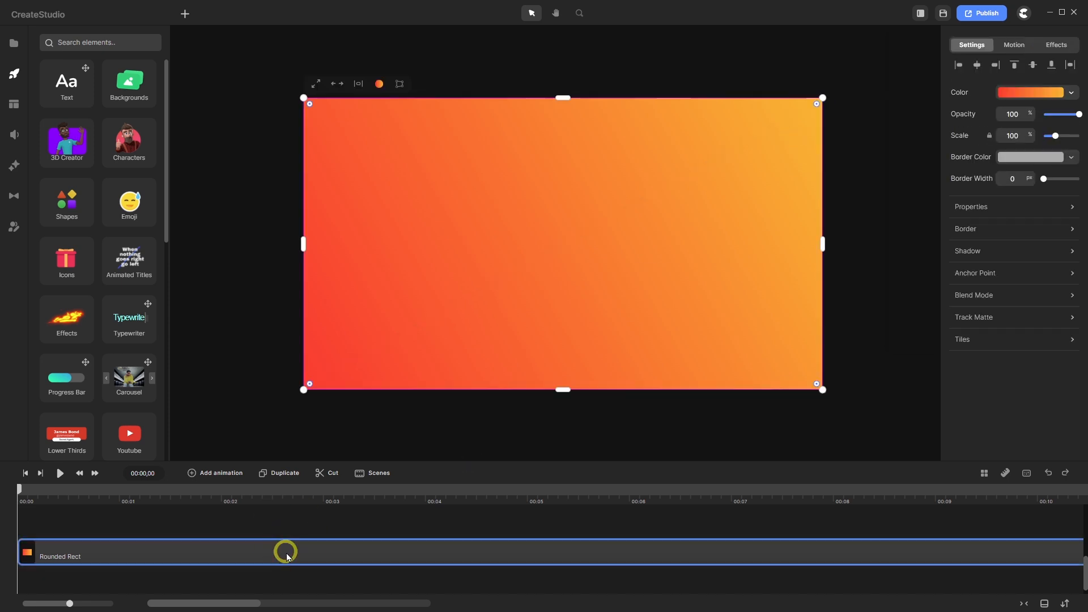
{"action": "right_click", "coordinate": [286, 546]}
{"action": "left_click", "coordinate": [309, 485]}
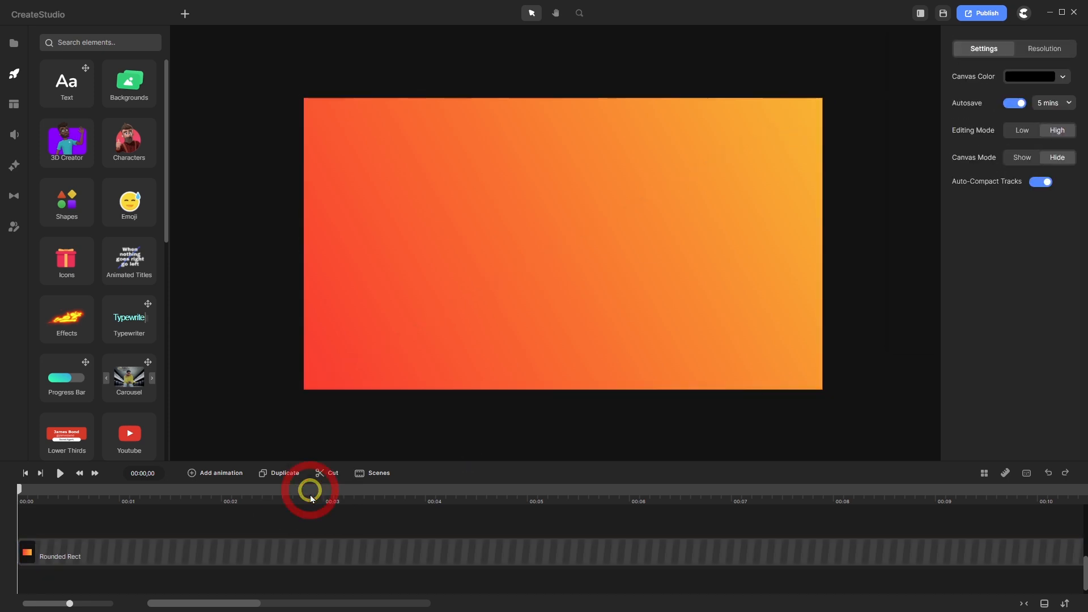
{"action": "scroll", "coordinate": [307, 529], "scroll_direction": "up", "scroll_amount": 1}
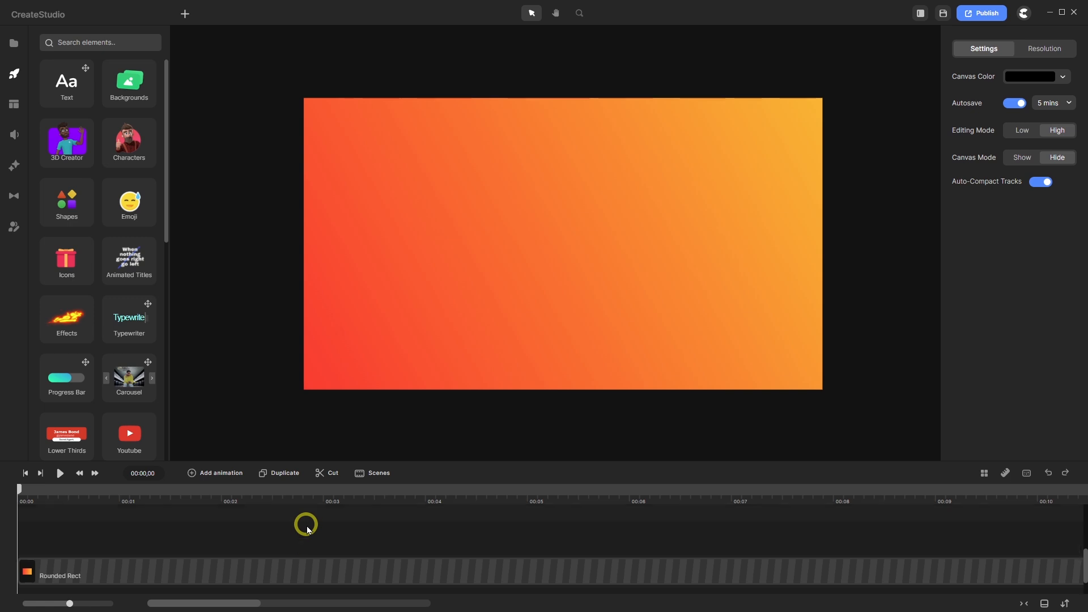
{"action": "scroll", "coordinate": [306, 529], "scroll_direction": "down", "scroll_amount": 1}
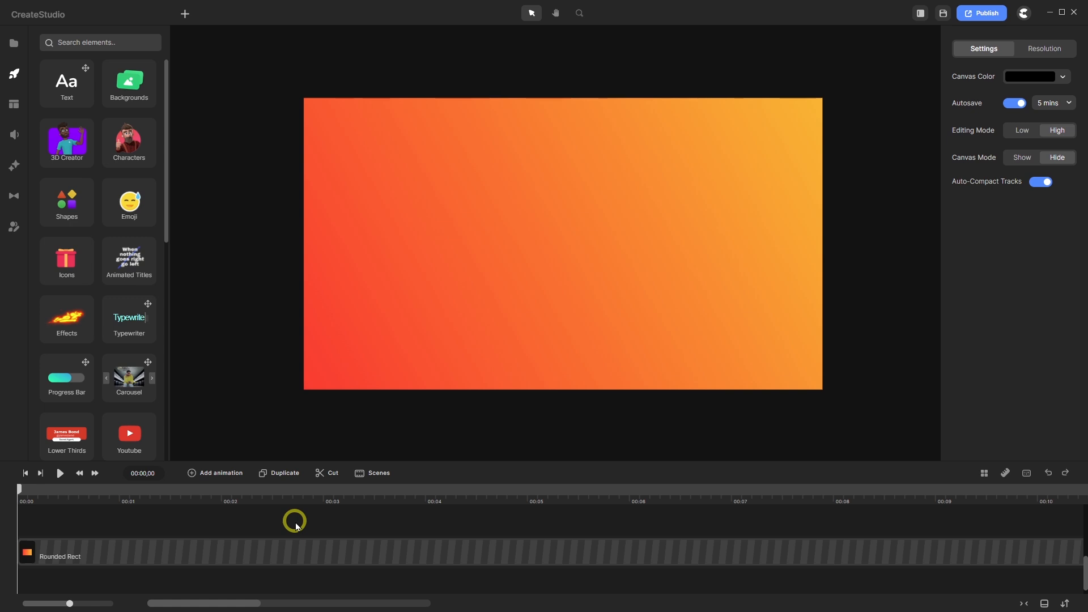
- Add a square, extend its clip to the timeline end, and set its scale to 40%
{"action": "left_click", "coordinate": [185, 13]}
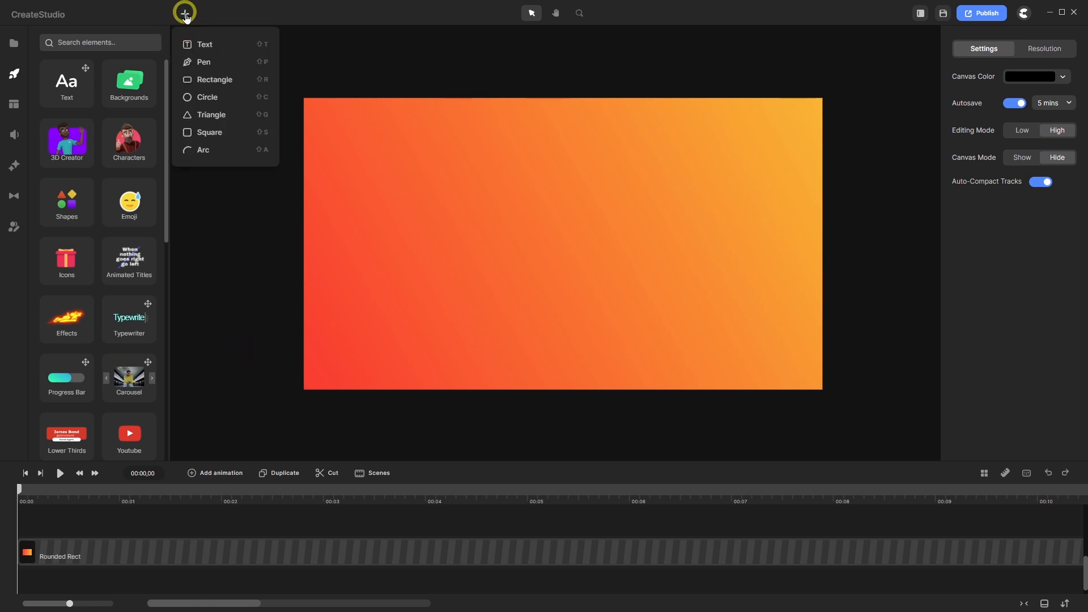
{"action": "left_click", "coordinate": [217, 136]}
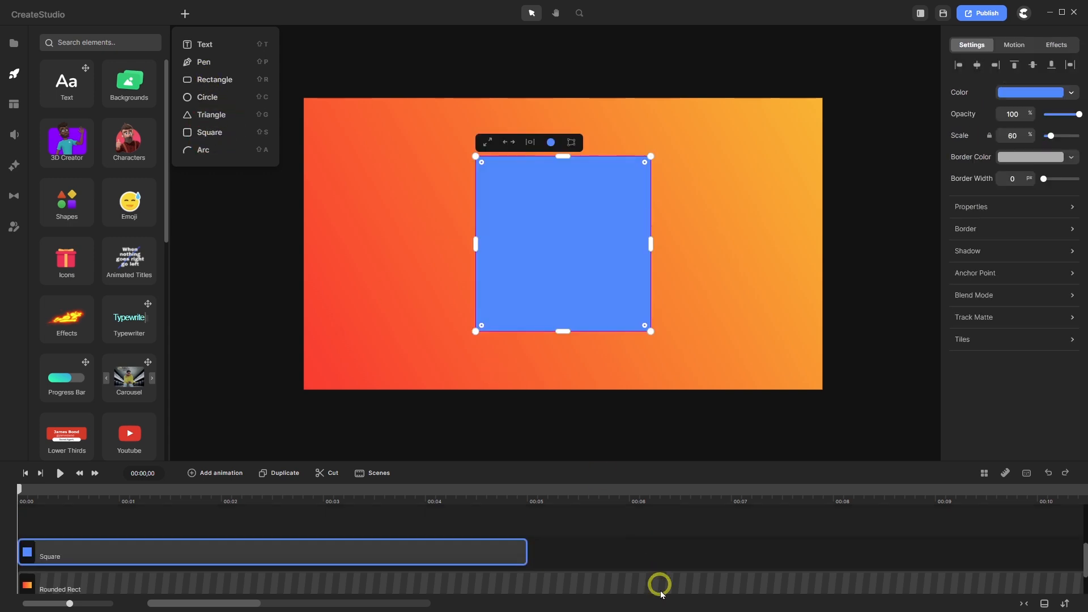
{"action": "left_click_drag", "start_coordinate": [527, 550], "coordinate": [1080, 550]}
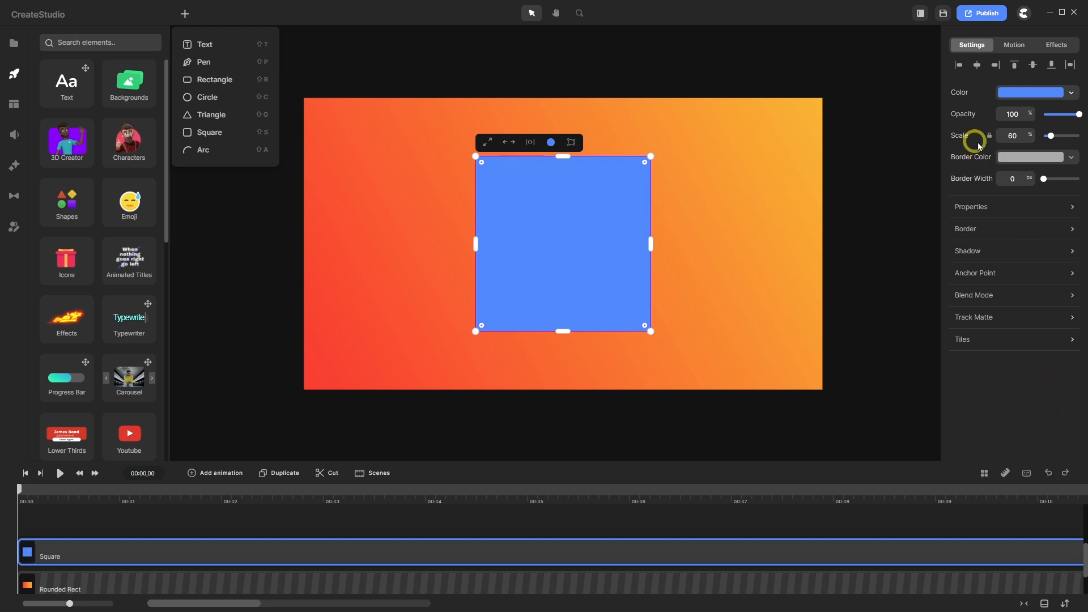
{"action": "left_click", "coordinate": [1014, 138]}
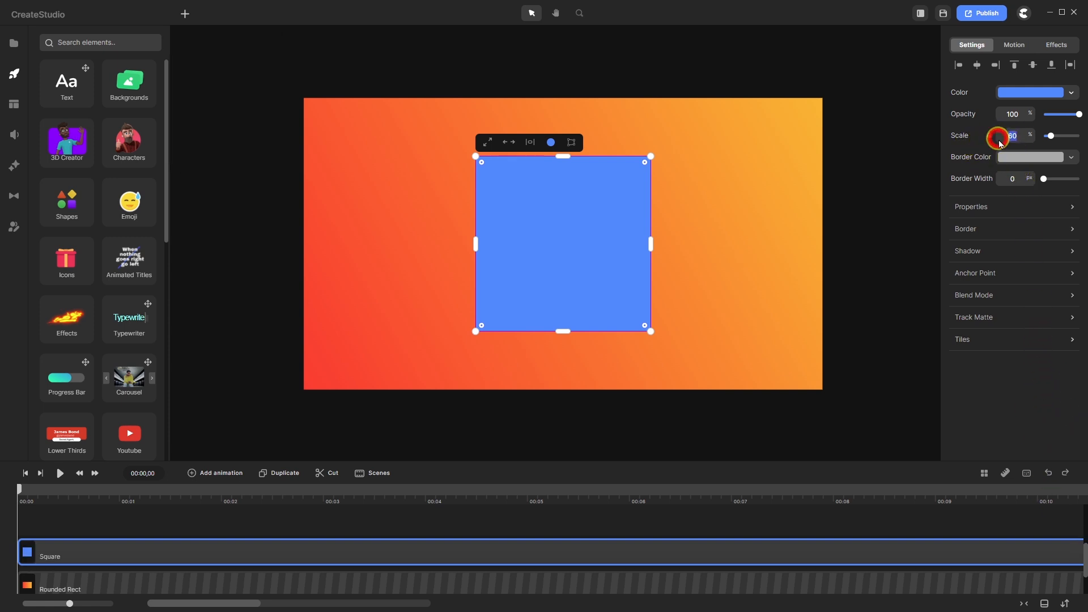
{"action": "type", "text": "40"}
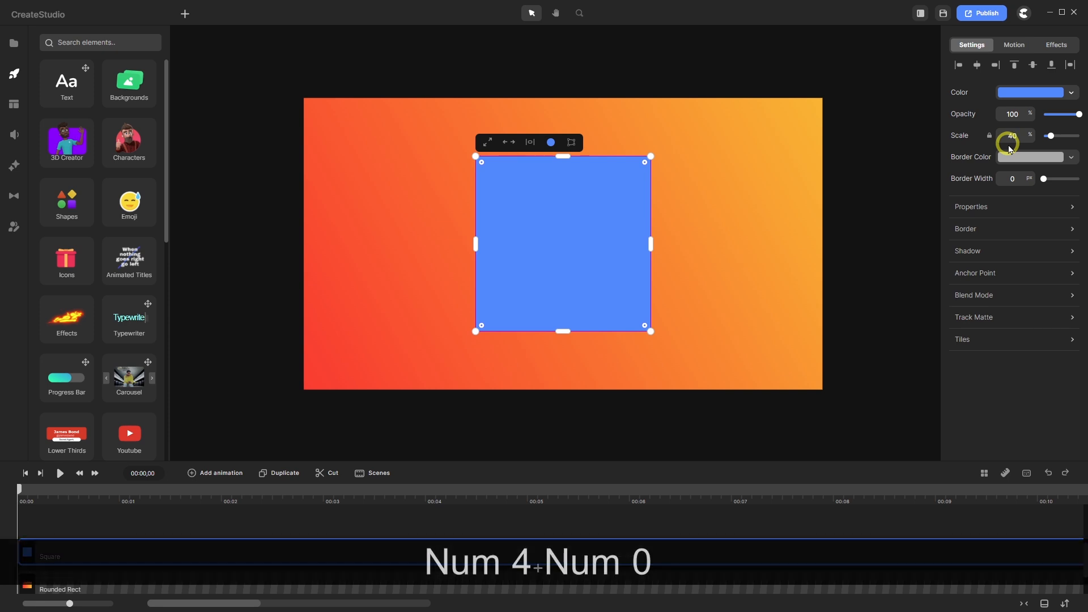
{"action": "key", "text": "Return"}
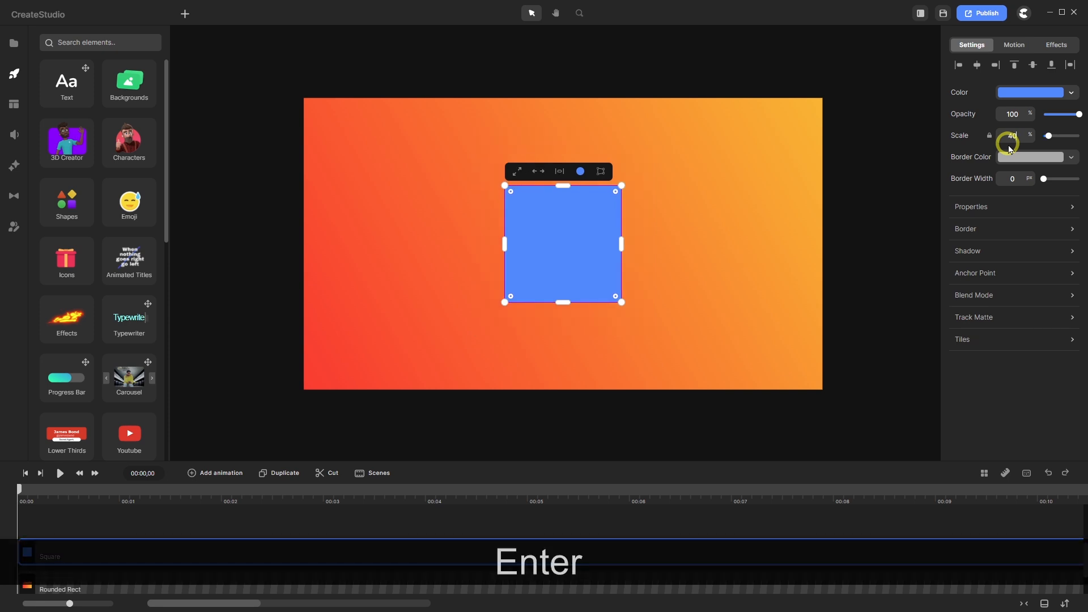
{"action": "left_click", "coordinate": [333, 522]}
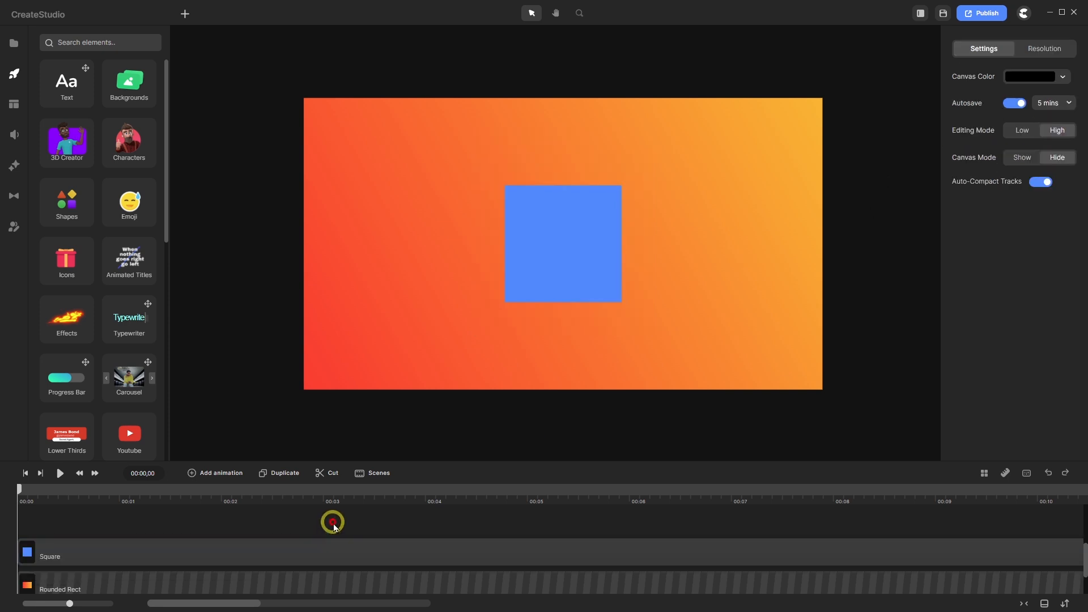
- Rename the Square layer to TOP
{"action": "right_click", "coordinate": [89, 552]}
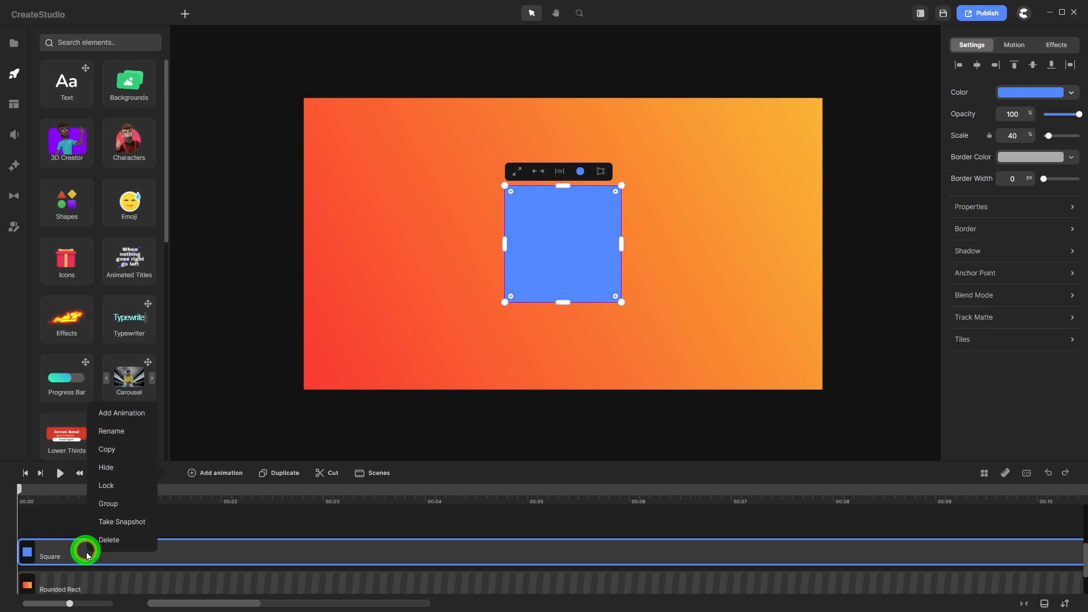
{"action": "left_click", "coordinate": [112, 431]}
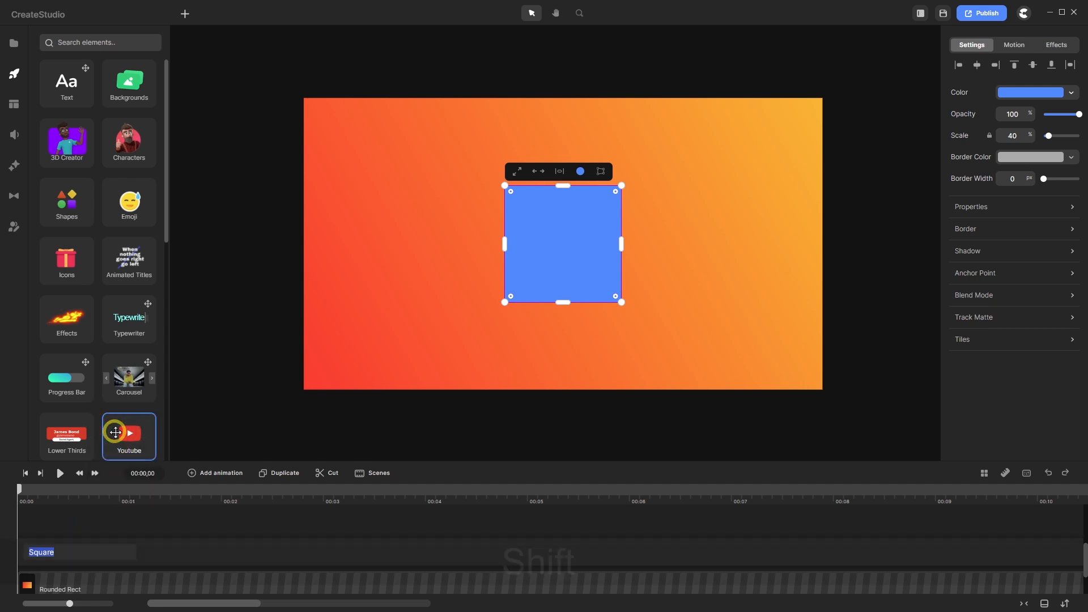
{"action": "type", "text": "TOP"}
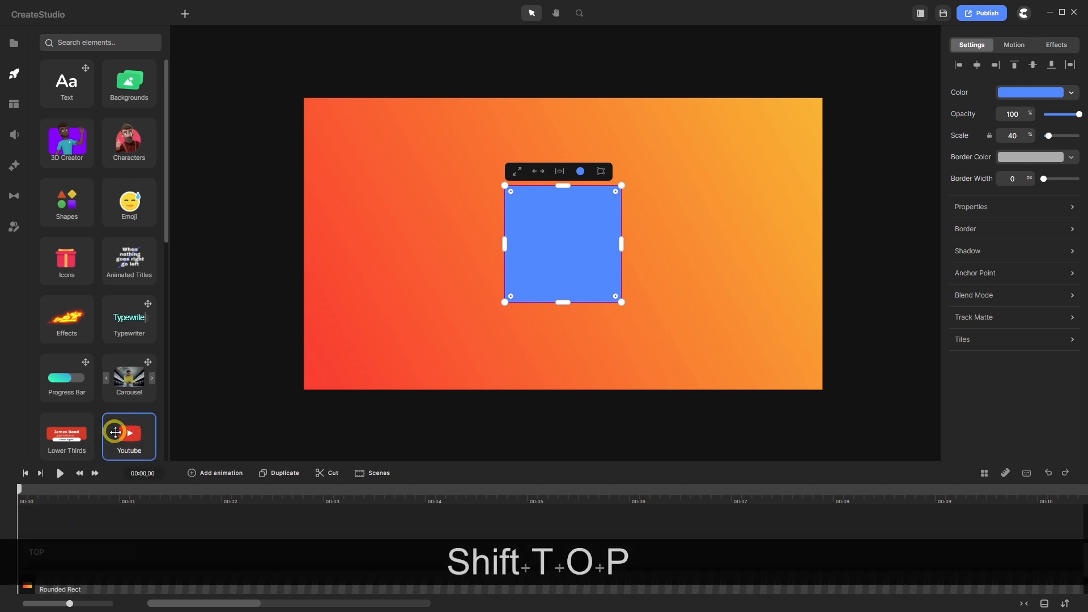
{"action": "key", "text": "Return"}
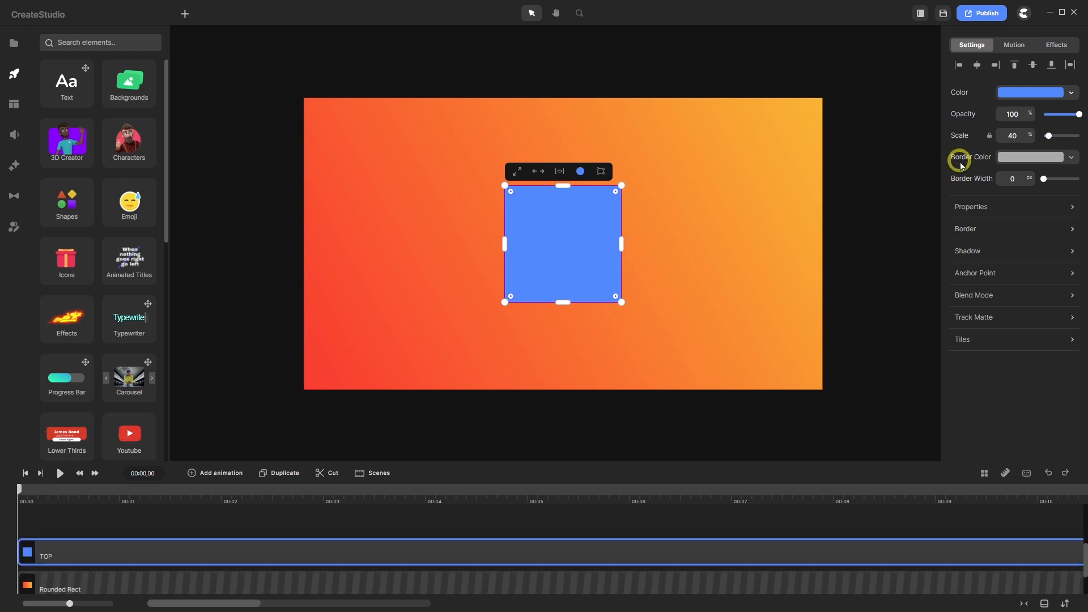
- Put the TOP layer into a group and name the group TOP
{"action": "right_click", "coordinate": [404, 552]}
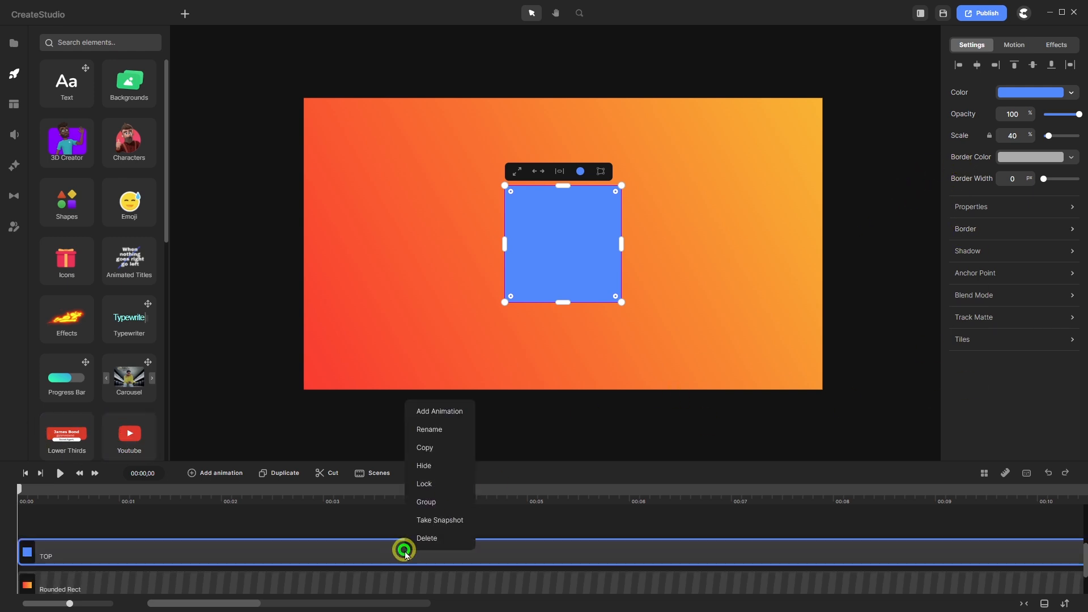
{"action": "left_click", "coordinate": [426, 502]}
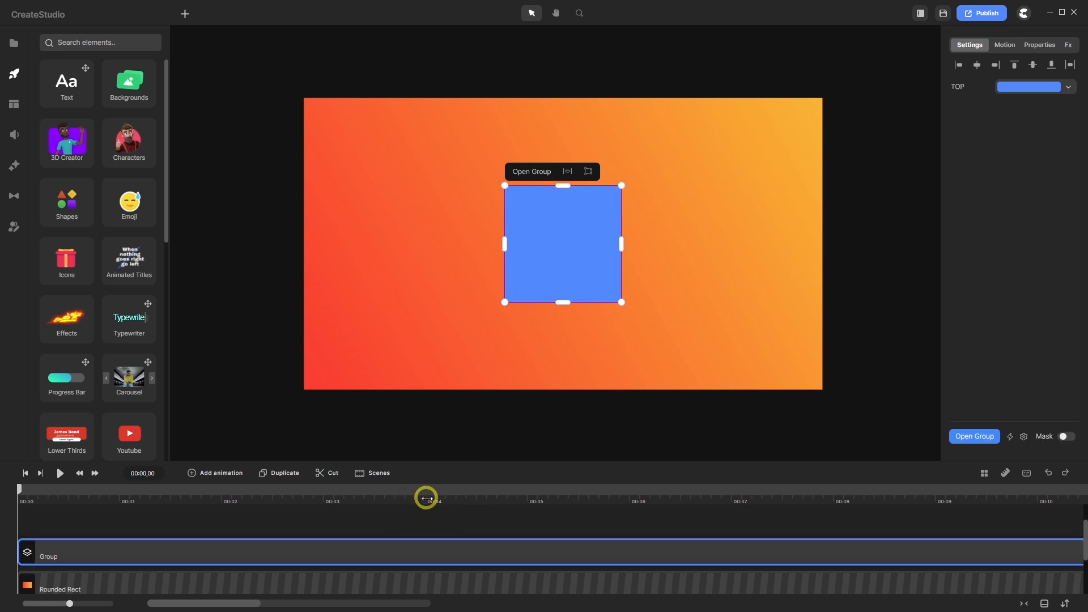
{"action": "right_click", "coordinate": [75, 554]}
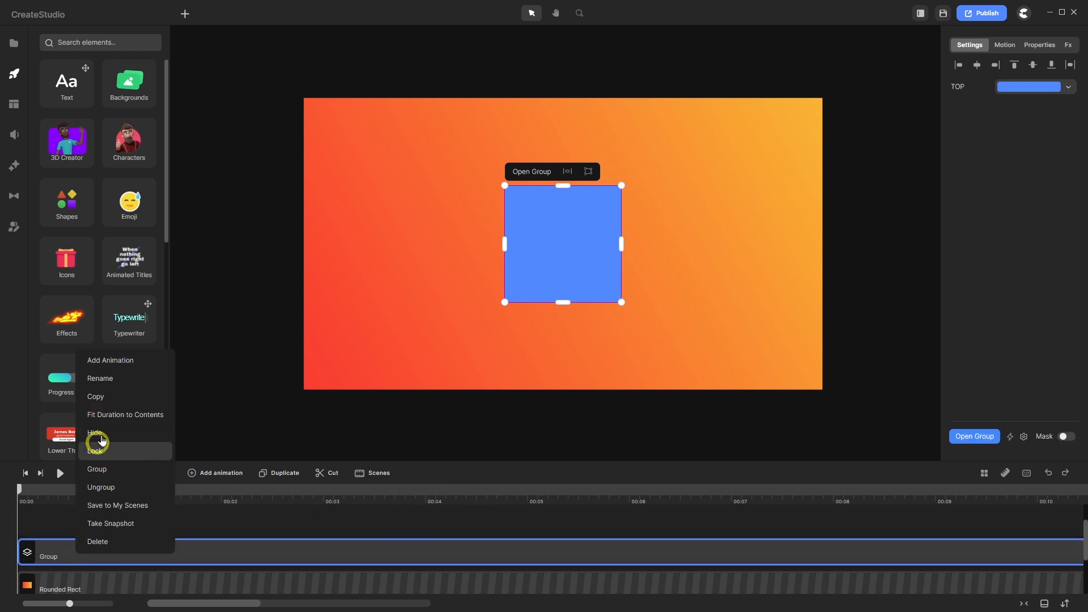
{"action": "left_click", "coordinate": [121, 382]}
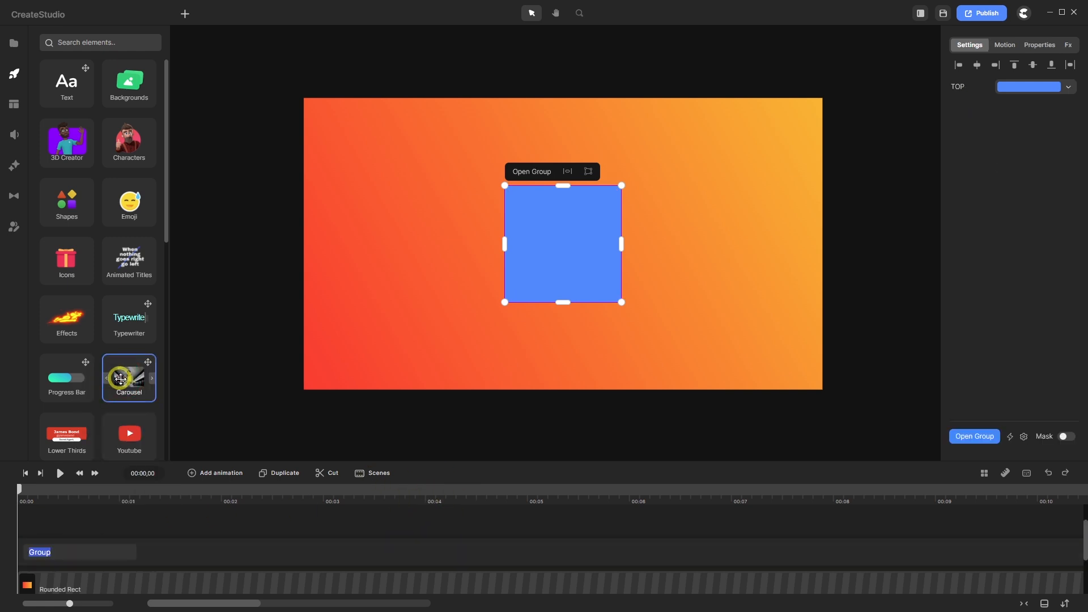
{"action": "type", "text": "TOP"}
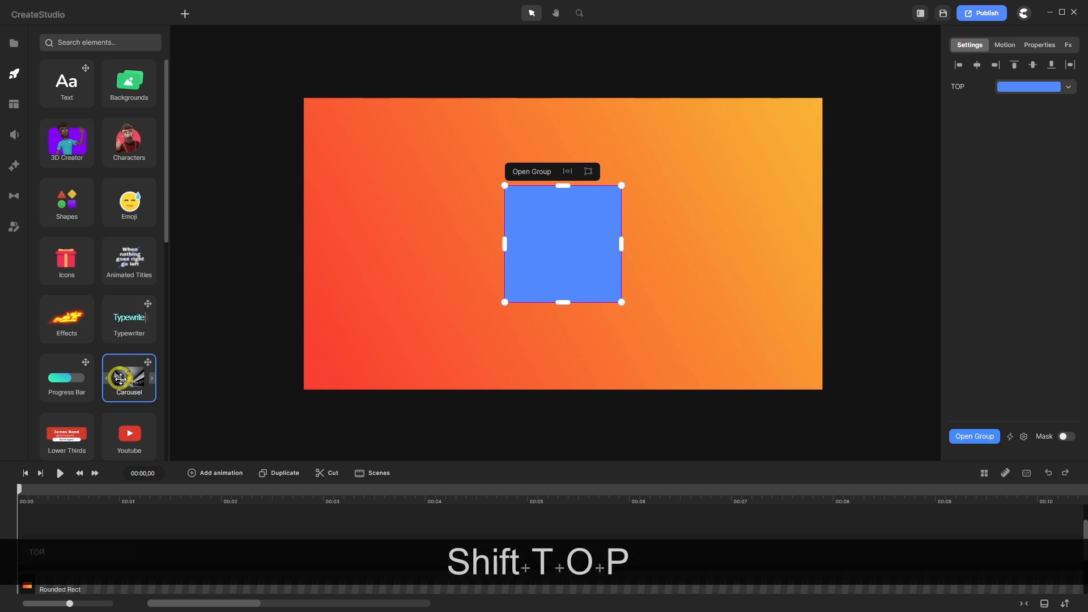
{"action": "key", "text": "Return"}
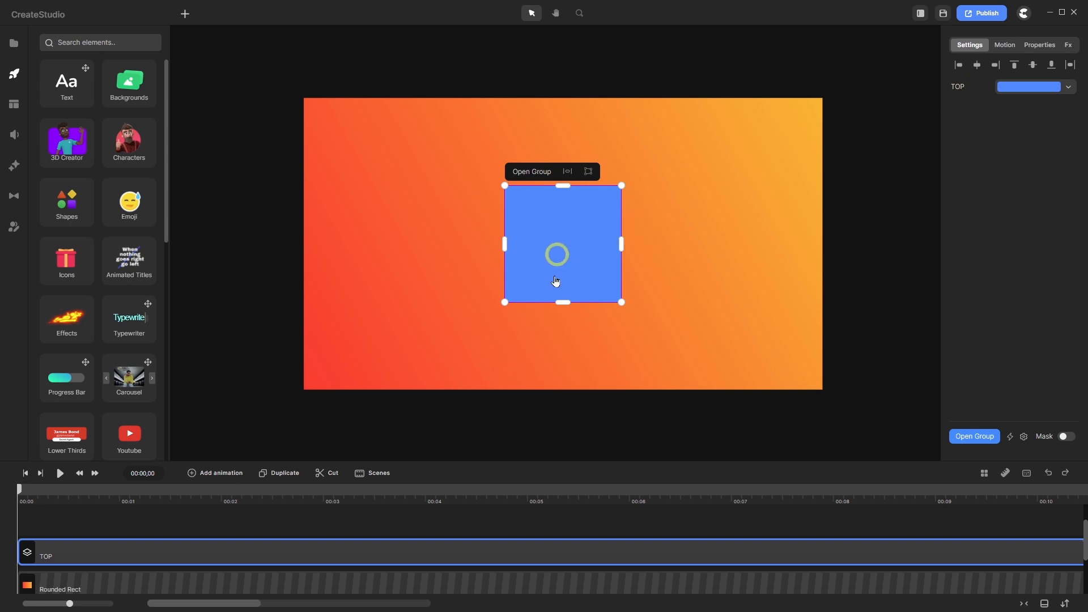
- Duplicate the TOP group and drag the copied square to the right of the original
{"action": "left_click", "coordinate": [1035, 48]}
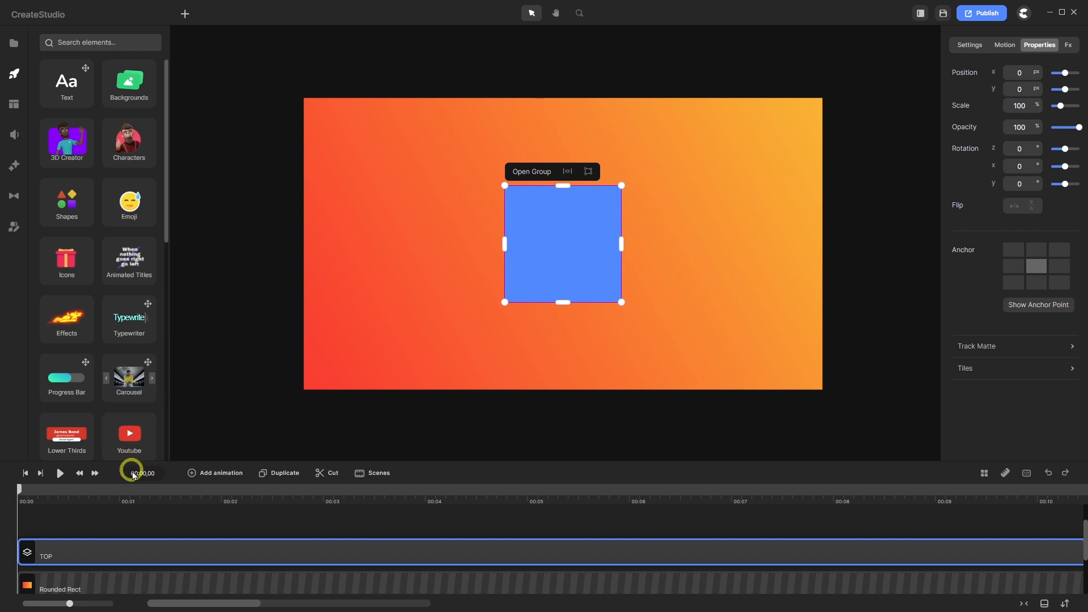
{"action": "left_click", "coordinate": [283, 475]}
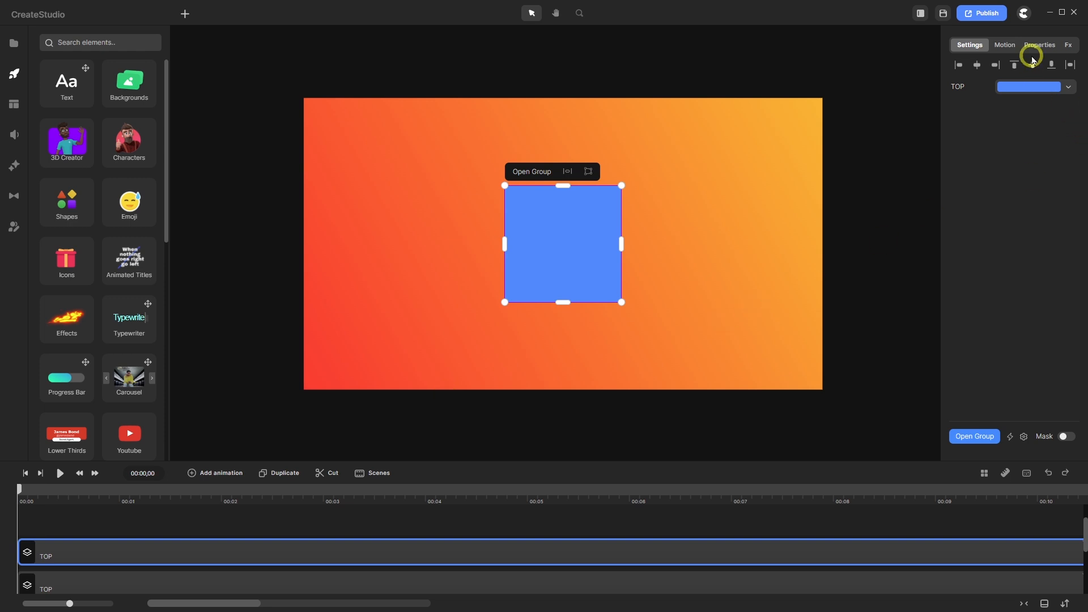
{"action": "left_click_drag", "start_coordinate": [539, 252], "coordinate": [678, 245]}
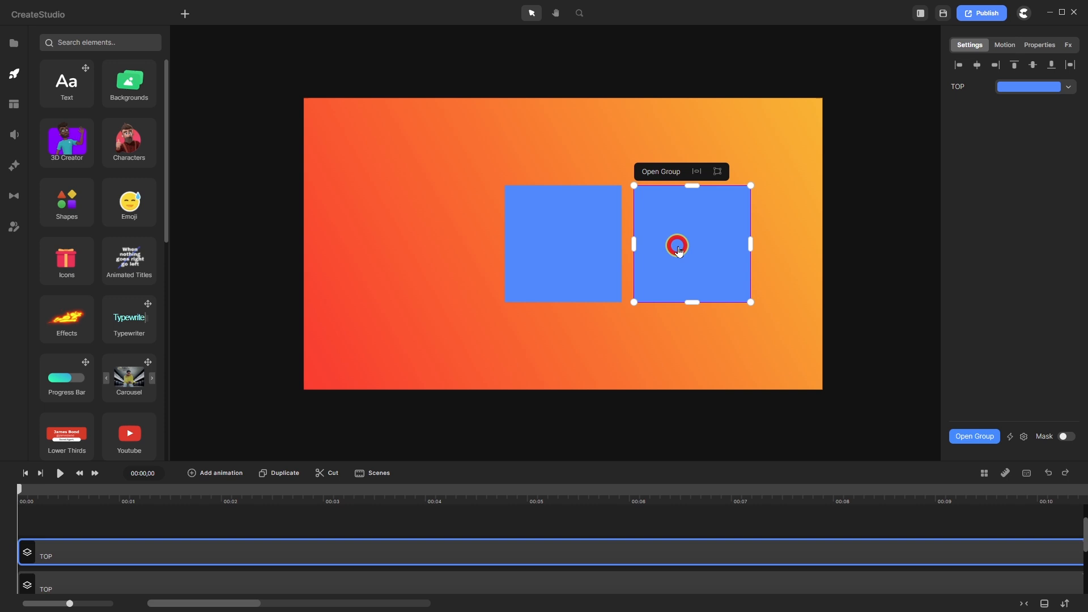
{"action": "left_click", "coordinate": [1041, 46]}
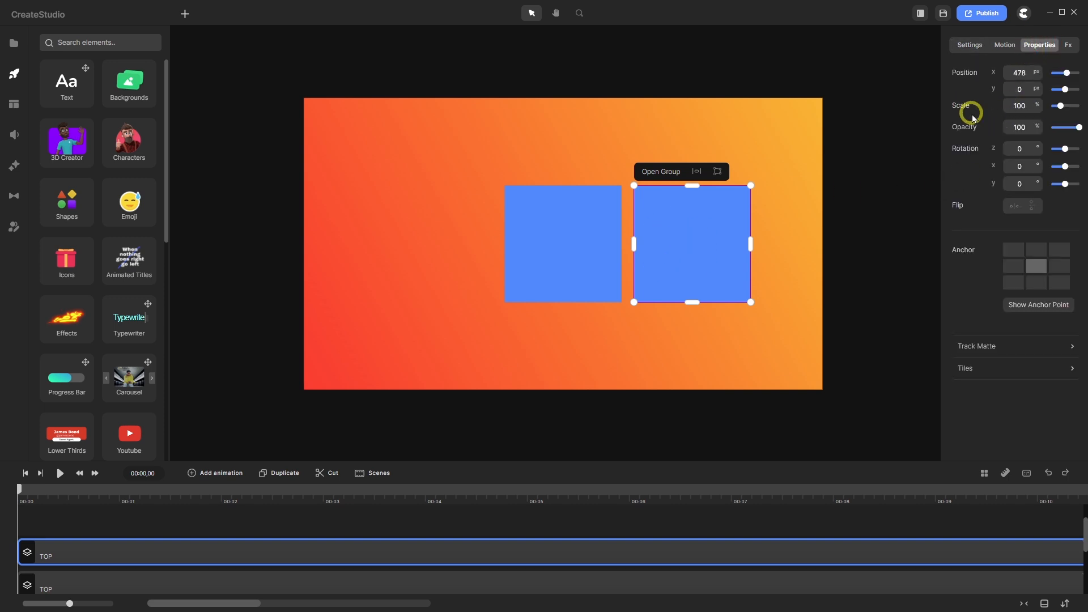
{"action": "double_click", "coordinate": [1027, 107]}
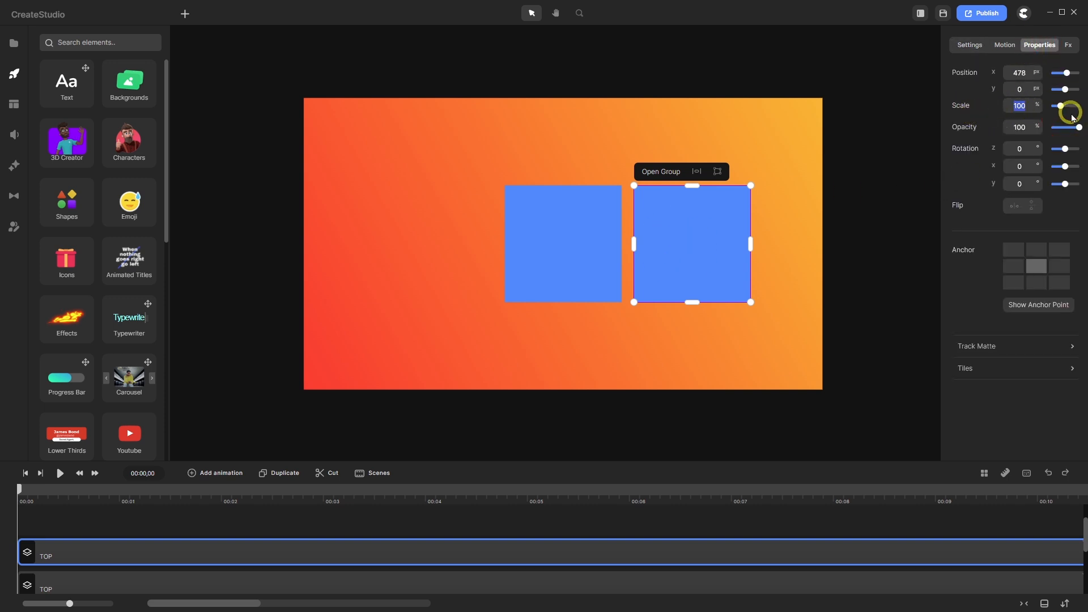
- Set the copied square's scale to 86.6% and nudge it slightly left and down
{"action": "type", "text": "86."}
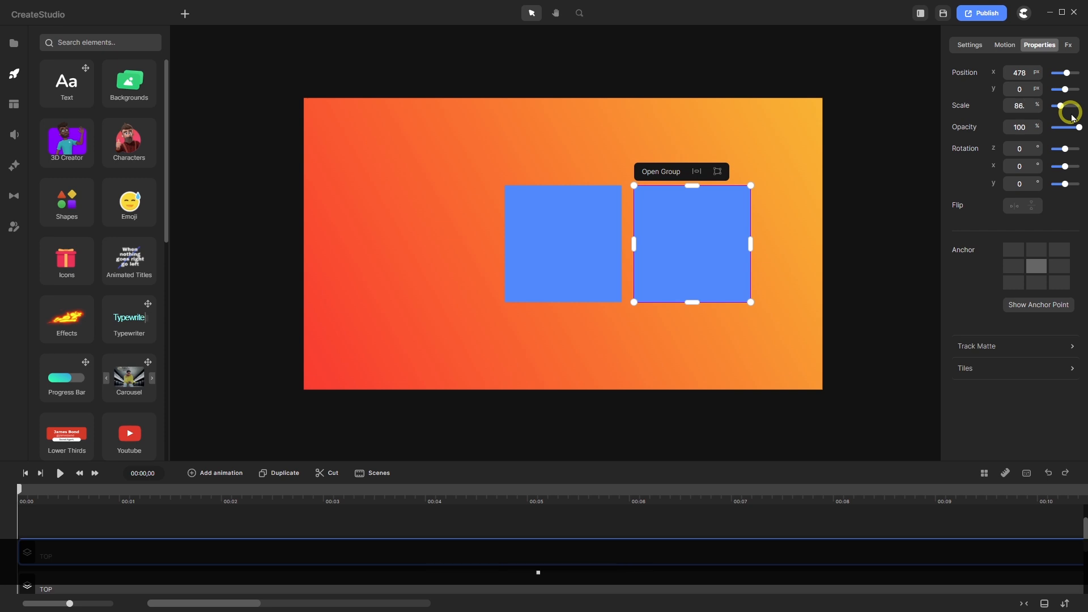
{"action": "type", "text": "6"}
{"action": "key", "text": "Return"}
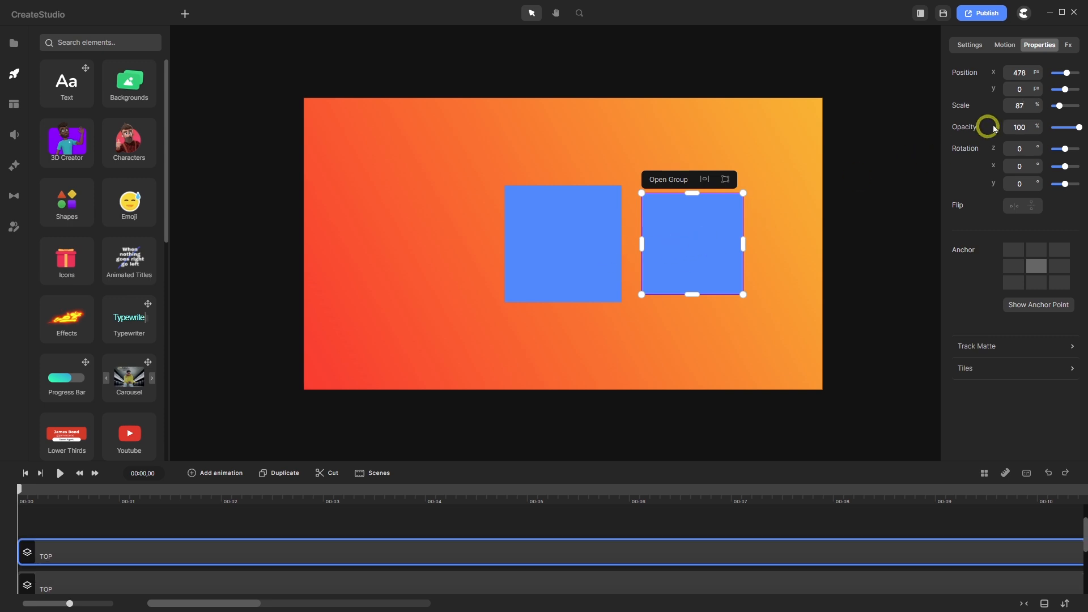
{"action": "double_click", "coordinate": [996, 103]}
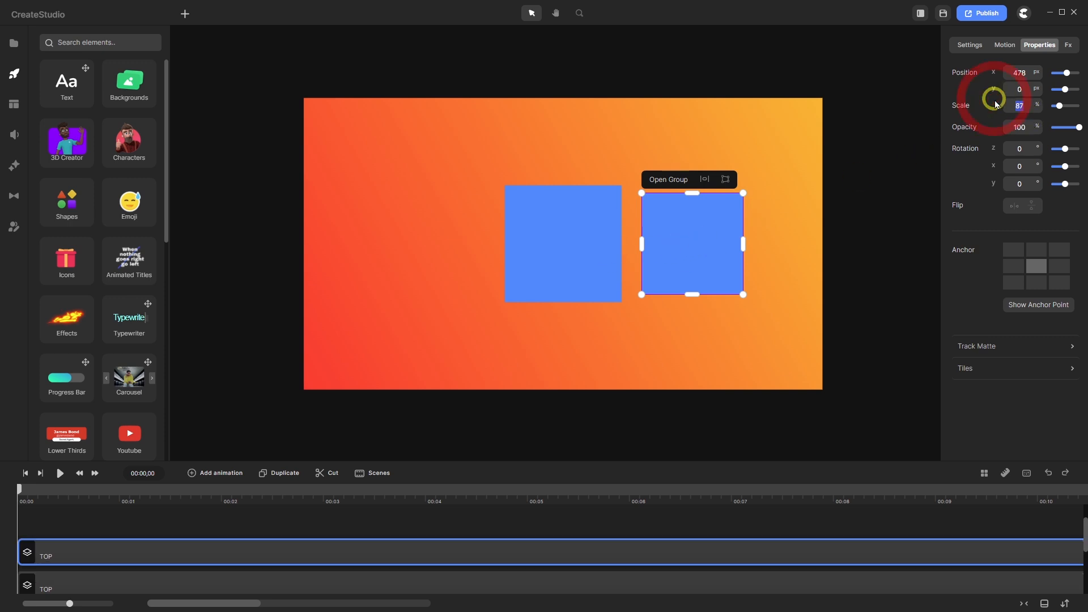
{"action": "type", "text": "86.6"}
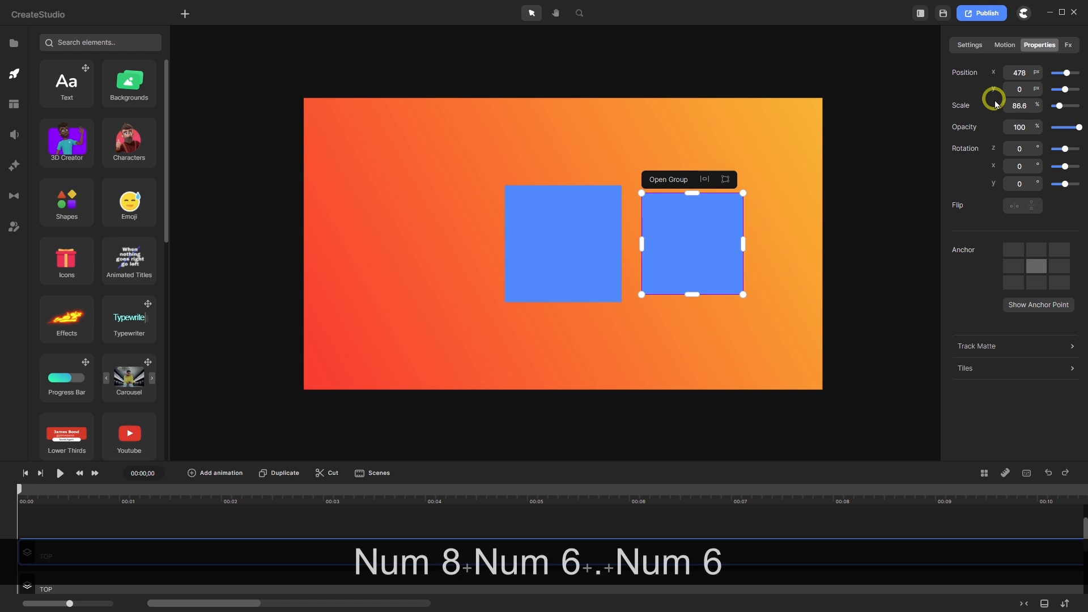
{"action": "key", "text": "Return"}
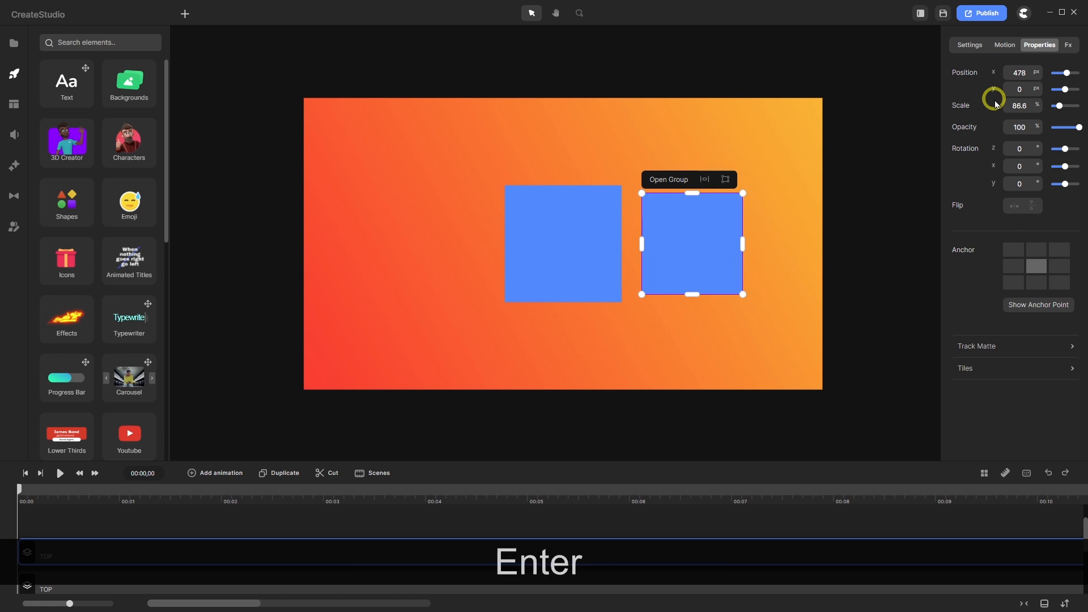
{"action": "left_click_drag", "start_coordinate": [692, 243], "coordinate": [681, 246]}
{"action": "scroll", "coordinate": [578, 266], "scroll_direction": "up", "scroll_amount": 3}
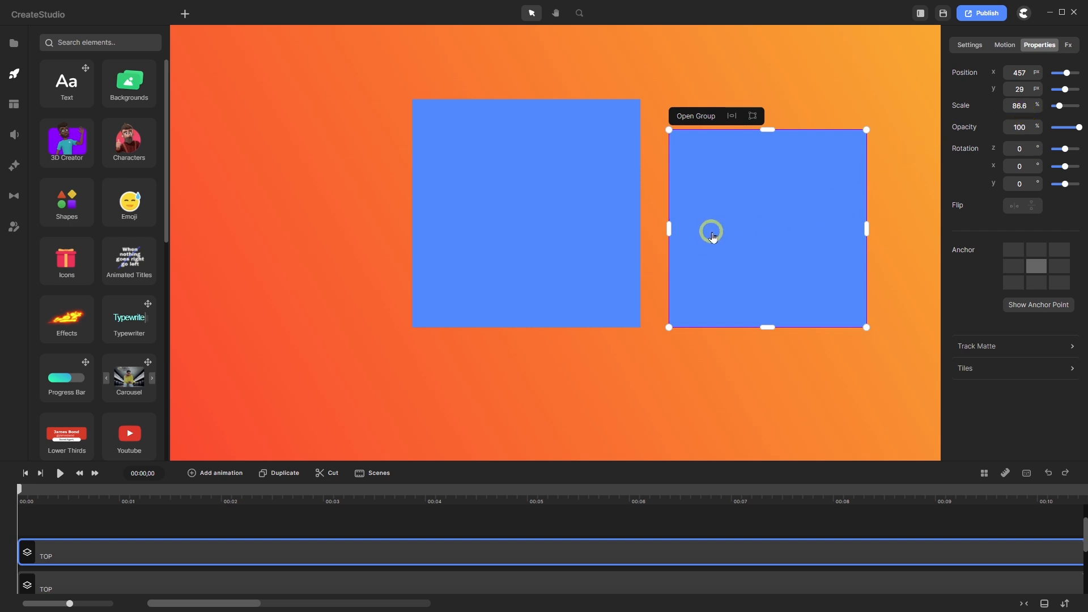
- Lower the original square's top edge, then set the copied square's scale to 86.6%
{"action": "left_click", "coordinate": [513, 228]}
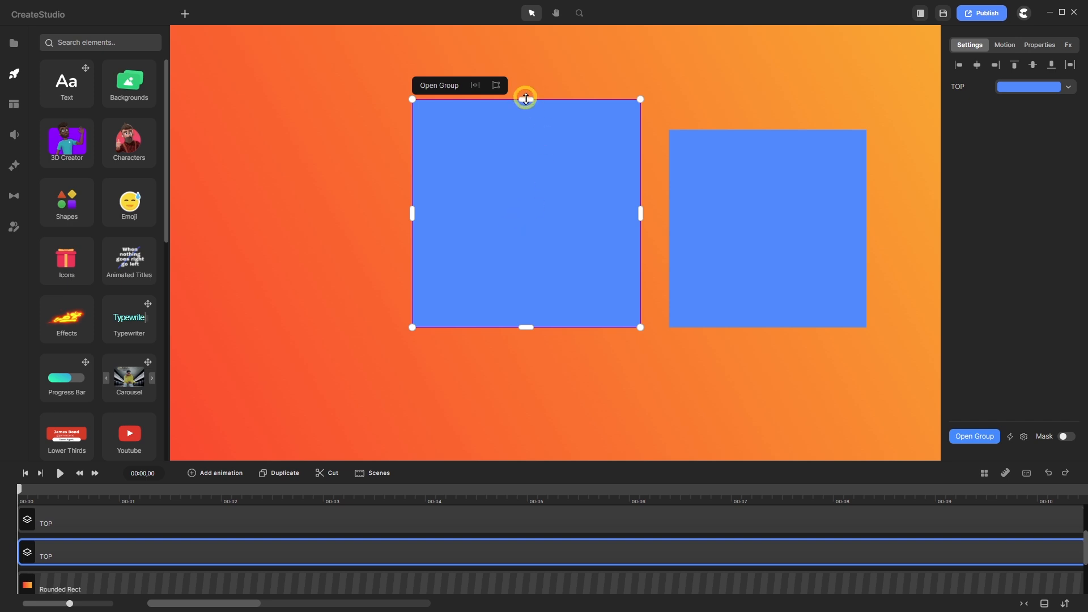
{"action": "left_click_drag", "start_coordinate": [526, 100], "coordinate": [526, 129]}
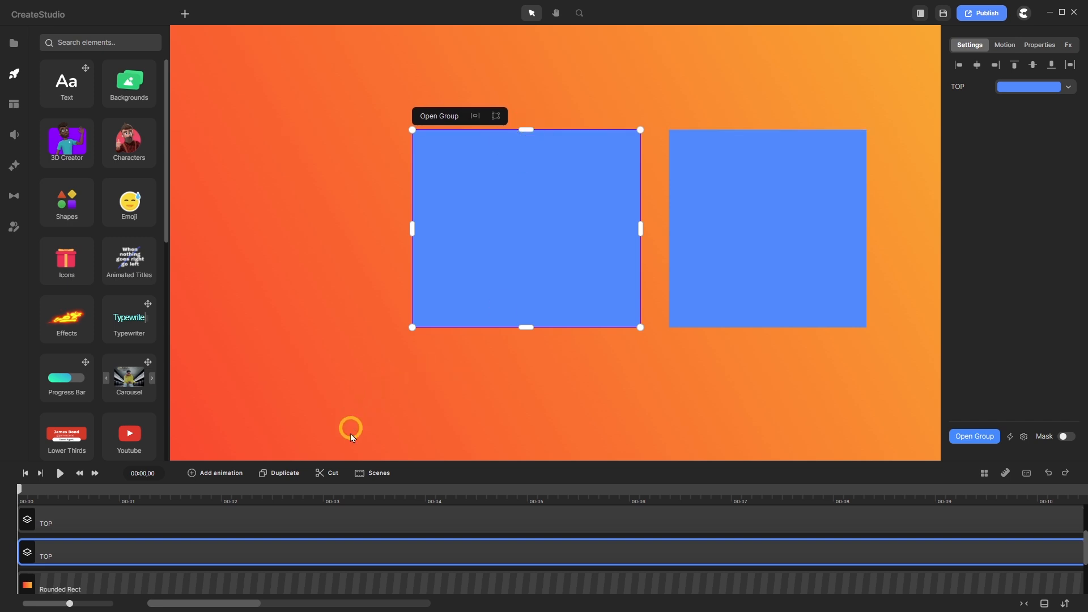
{"action": "left_click", "coordinate": [279, 520]}
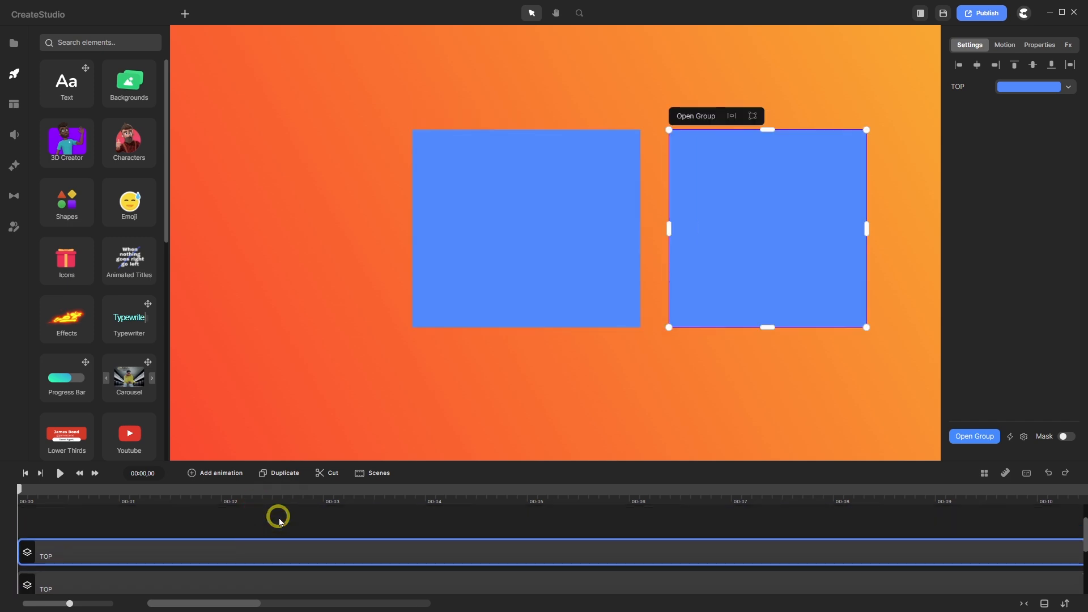
{"action": "left_click", "coordinate": [1039, 45]}
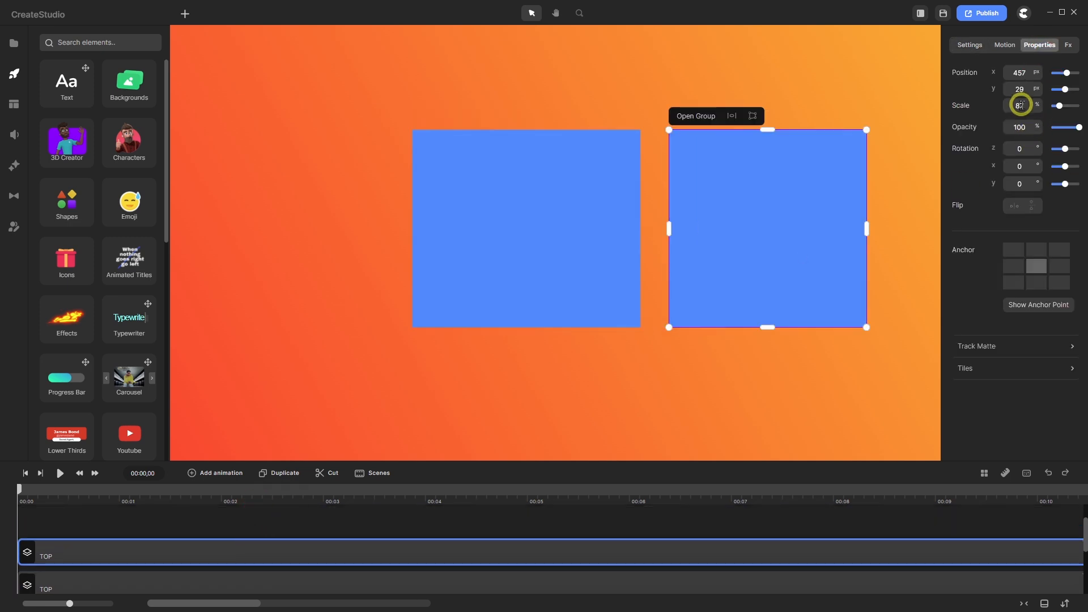
{"action": "double_click", "coordinate": [1023, 105]}
{"action": "type", "text": "86."}
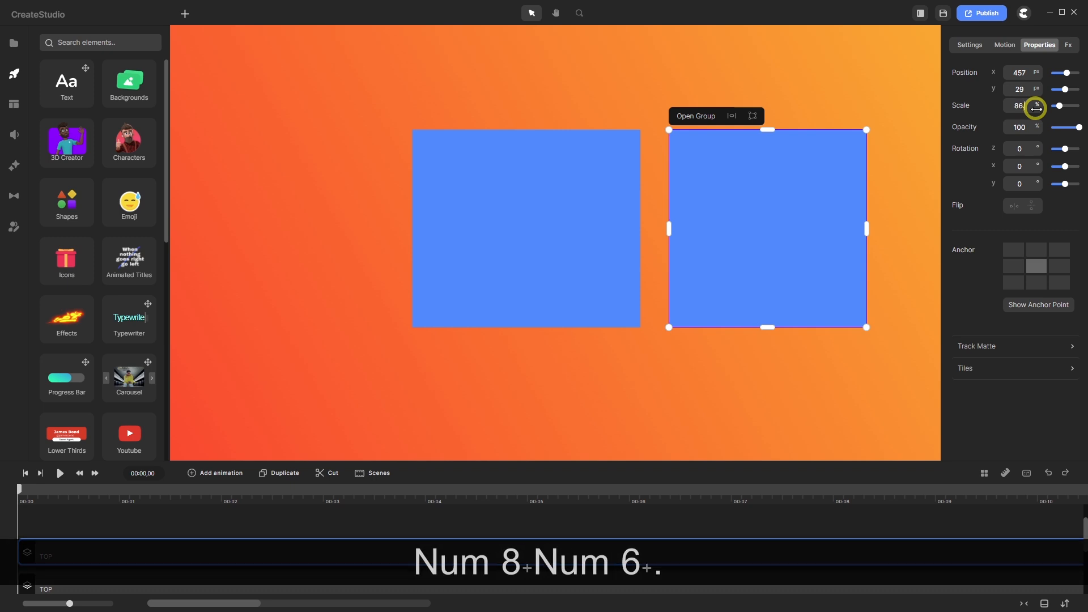
{"action": "type", "text": "6"}
{"action": "key", "text": "Return"}
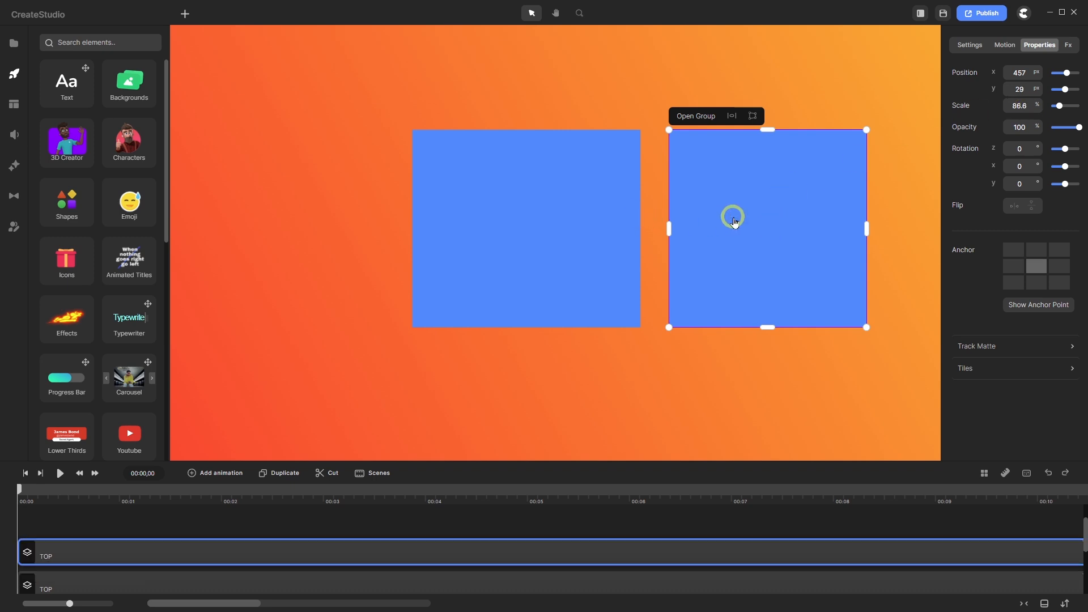
- Nudge the copied square right, then delete it
{"action": "left_click_drag", "start_coordinate": [734, 221], "coordinate": [740, 213]}
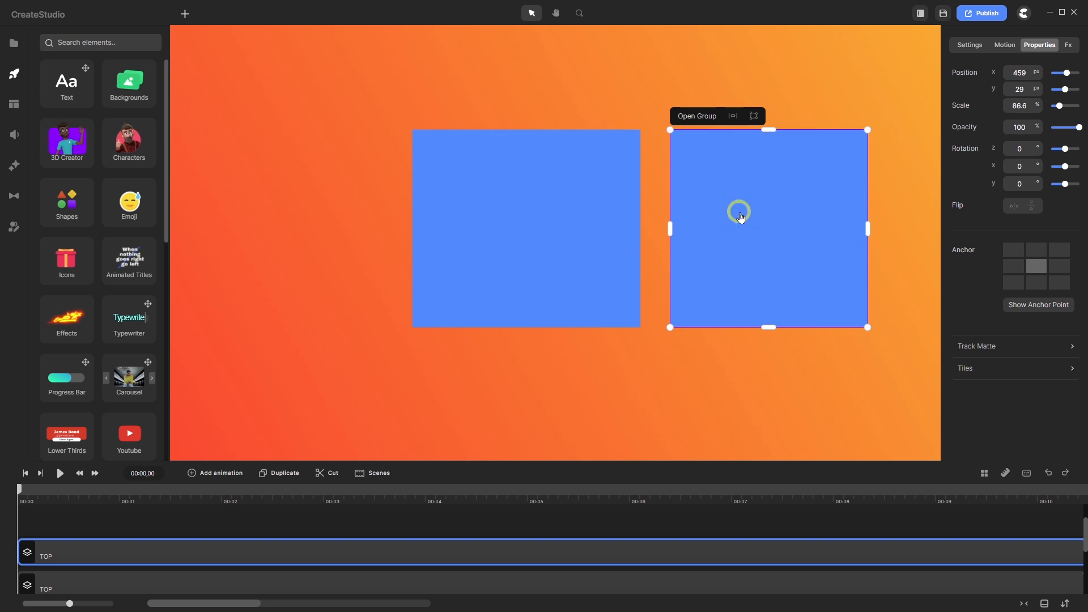
{"action": "right_click", "coordinate": [741, 215]}
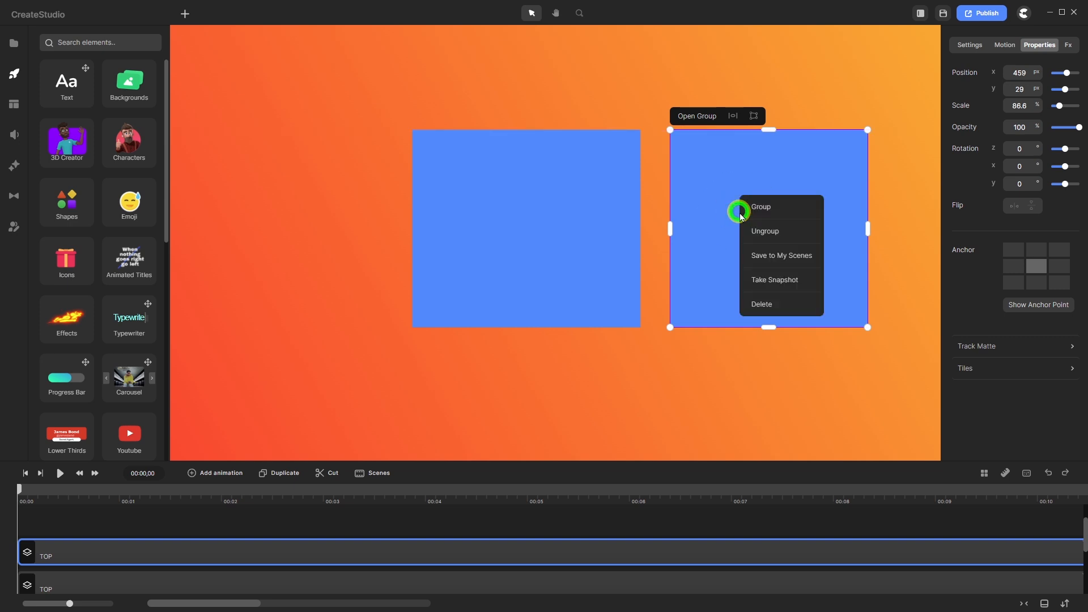
{"action": "left_click", "coordinate": [762, 306]}
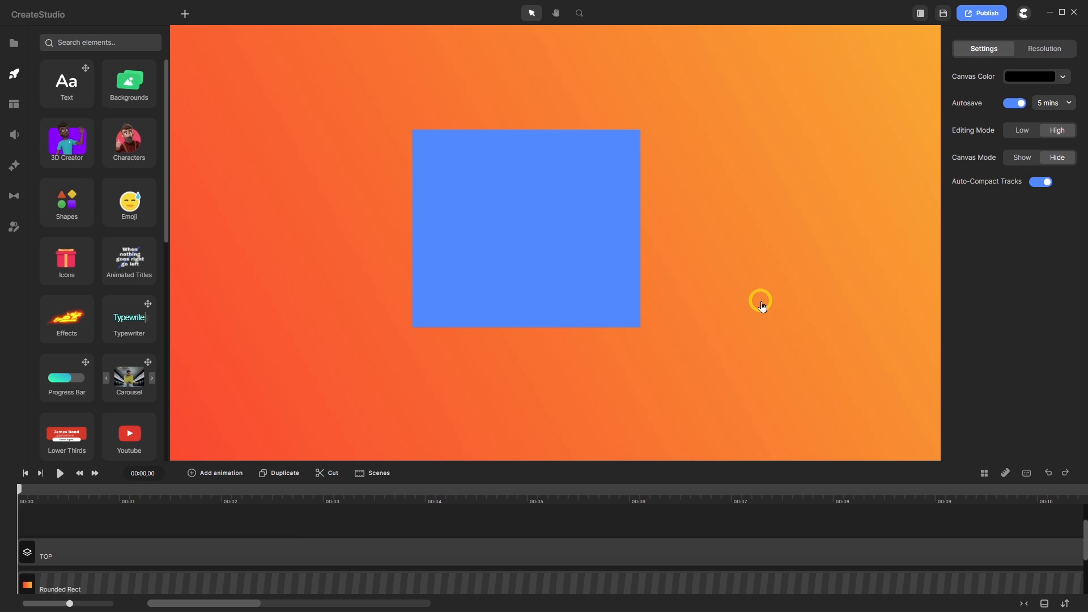
- Realign the TOP group with the last alignment icon and show its transform values (position 0, 0, scale 100%)
{"action": "left_click", "coordinate": [246, 561]}
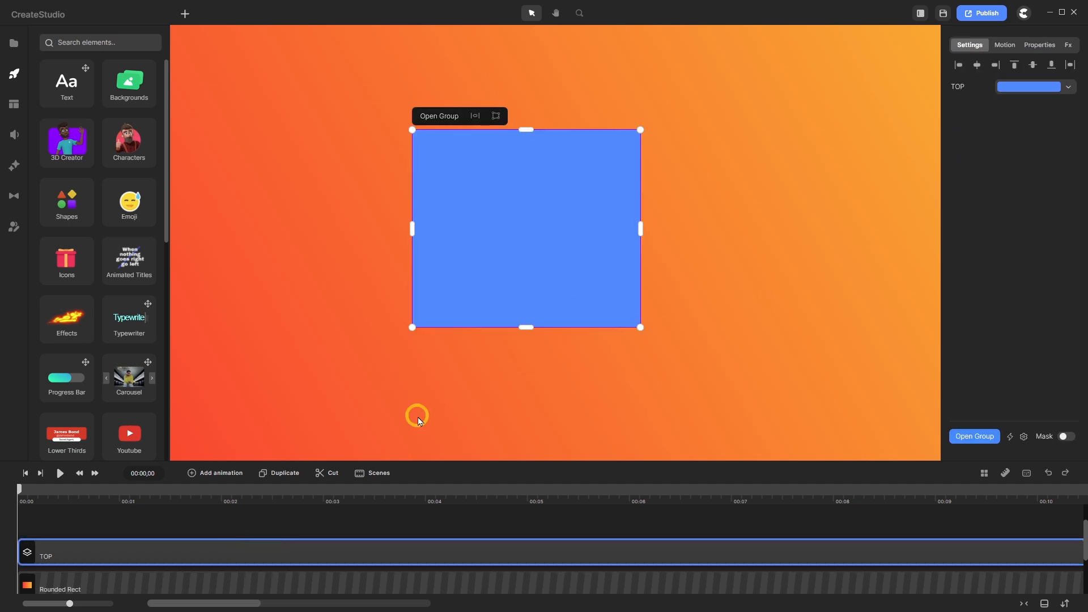
{"action": "left_click", "coordinate": [1070, 65]}
{"action": "scroll", "coordinate": [503, 246], "scroll_direction": "down", "scroll_amount": 3}
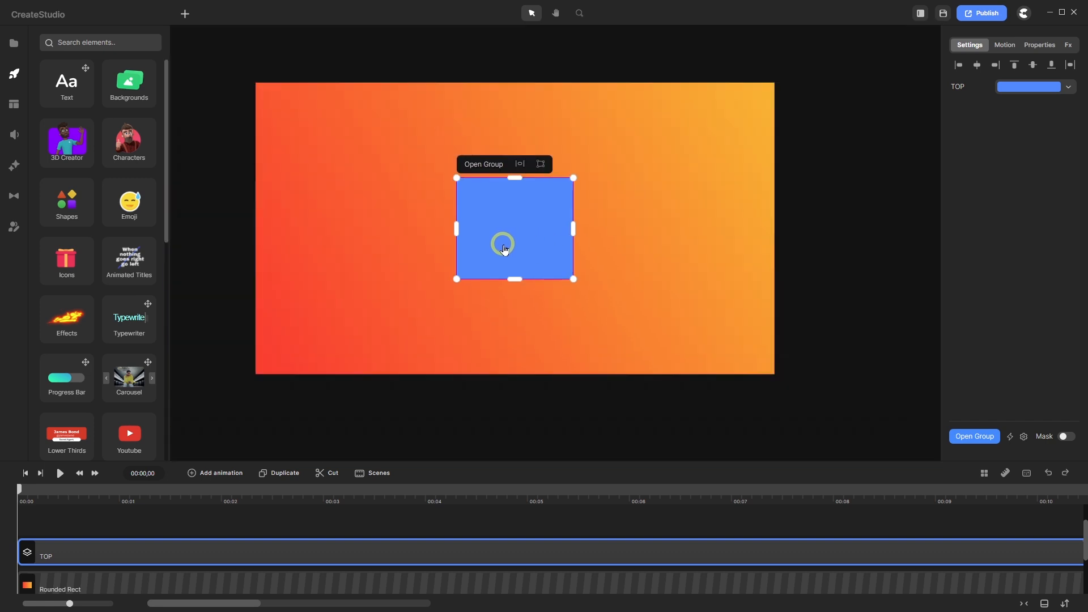
{"action": "scroll", "coordinate": [494, 235], "scroll_direction": "up", "scroll_amount": 2}
{"action": "scroll", "coordinate": [494, 238], "scroll_direction": "down", "scroll_amount": 1}
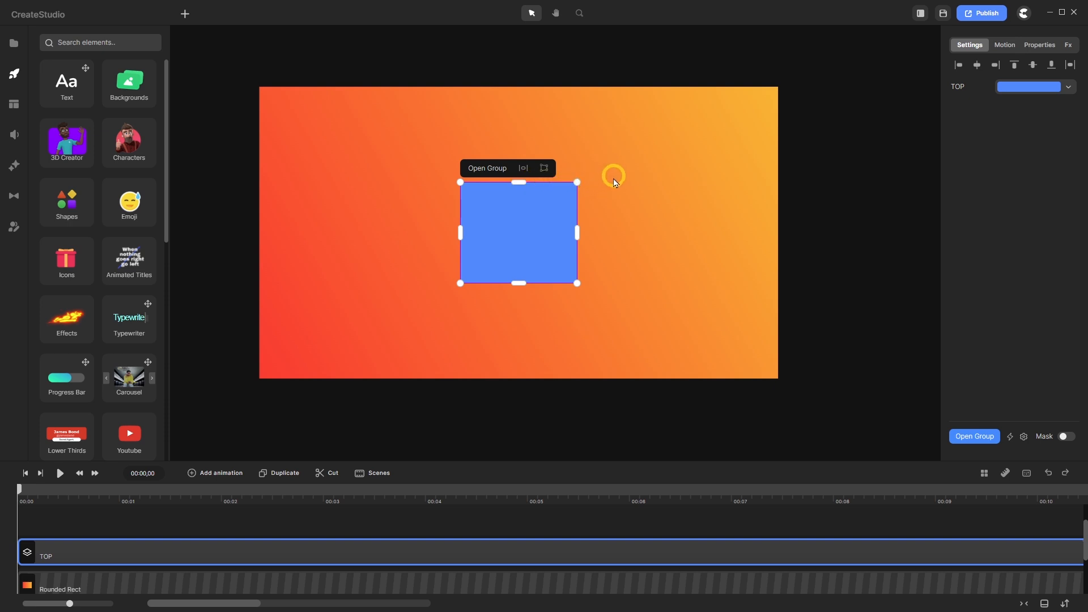
{"action": "left_click", "coordinate": [1049, 49]}
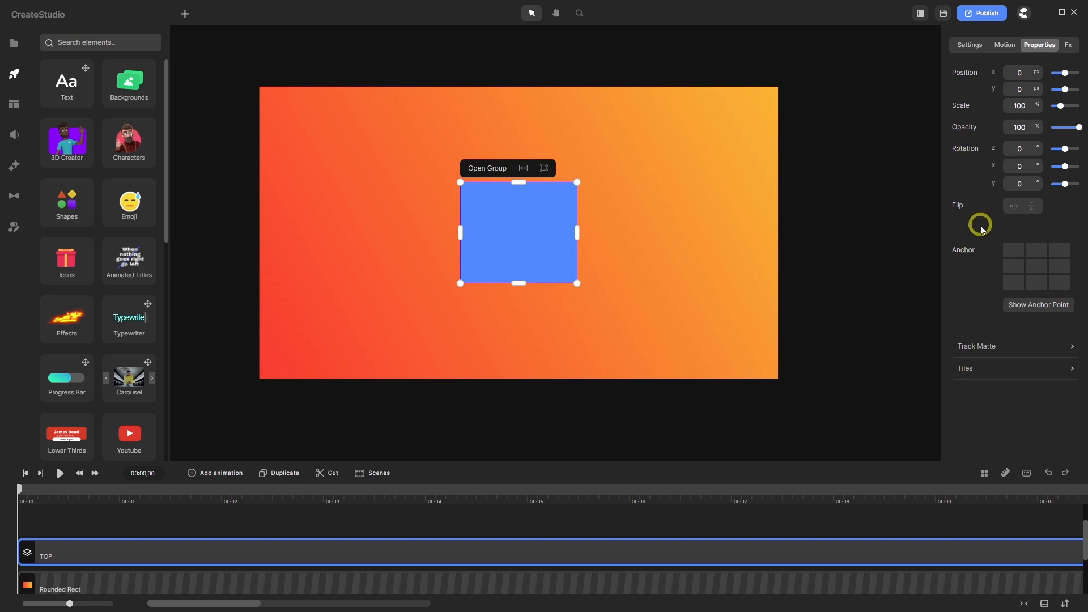
- Add a new blue square and move it beside the TOP group
{"action": "left_click", "coordinate": [185, 13]}
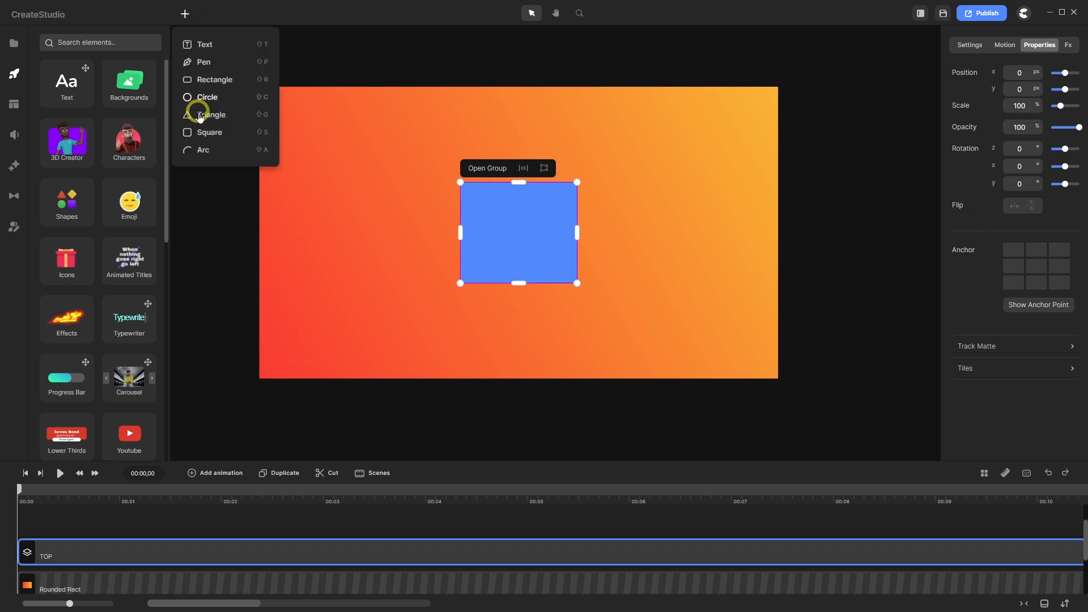
{"action": "left_click", "coordinate": [207, 134]}
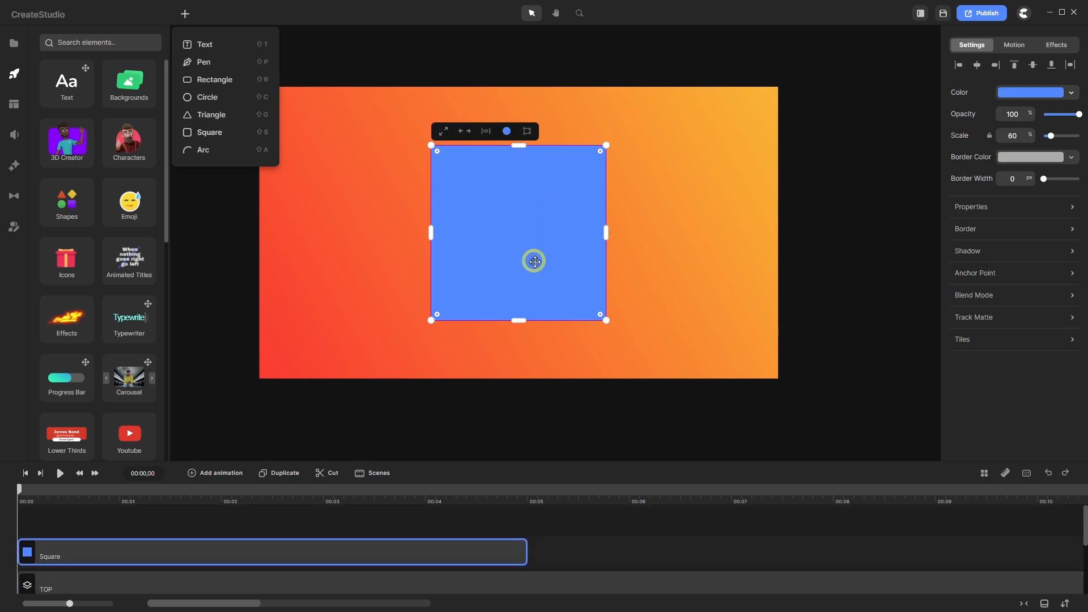
{"action": "left_click_drag", "start_coordinate": [498, 255], "coordinate": [652, 220]}
{"action": "left_click", "coordinate": [645, 240]}
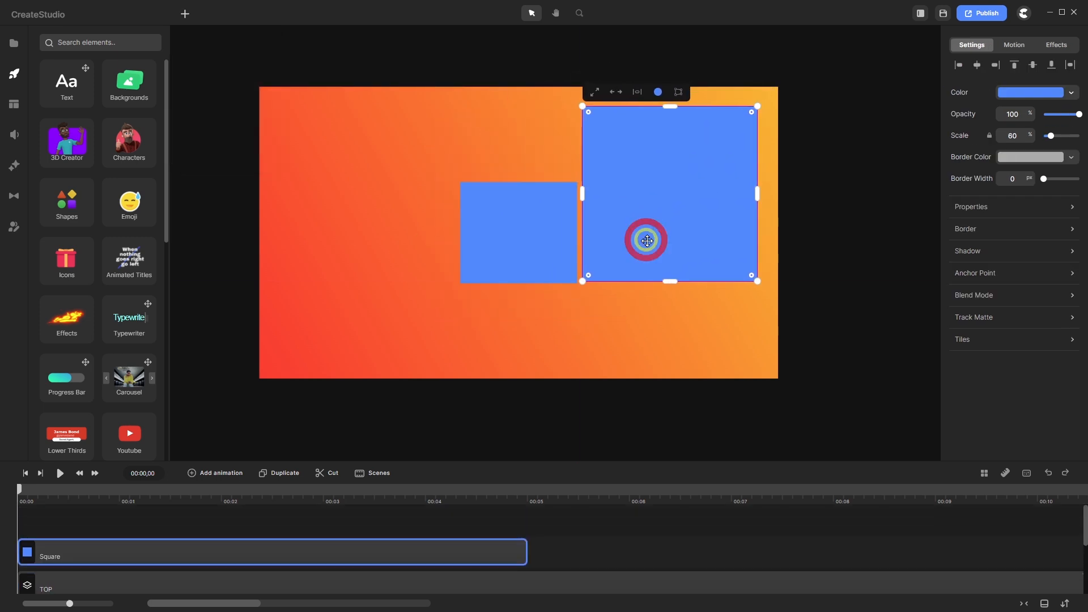
{"action": "scroll", "coordinate": [626, 256], "scroll_direction": "up", "scroll_amount": 5}
{"action": "scroll", "coordinate": [627, 256], "scroll_direction": "up", "scroll_amount": 2}
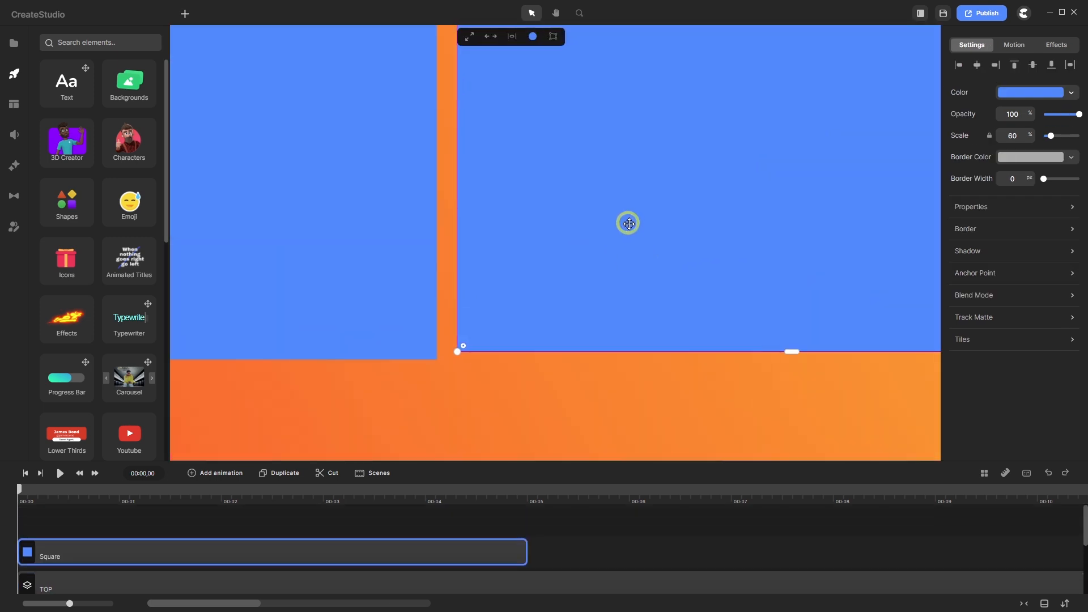
{"action": "left_click_drag", "start_coordinate": [628, 209], "coordinate": [611, 217]}
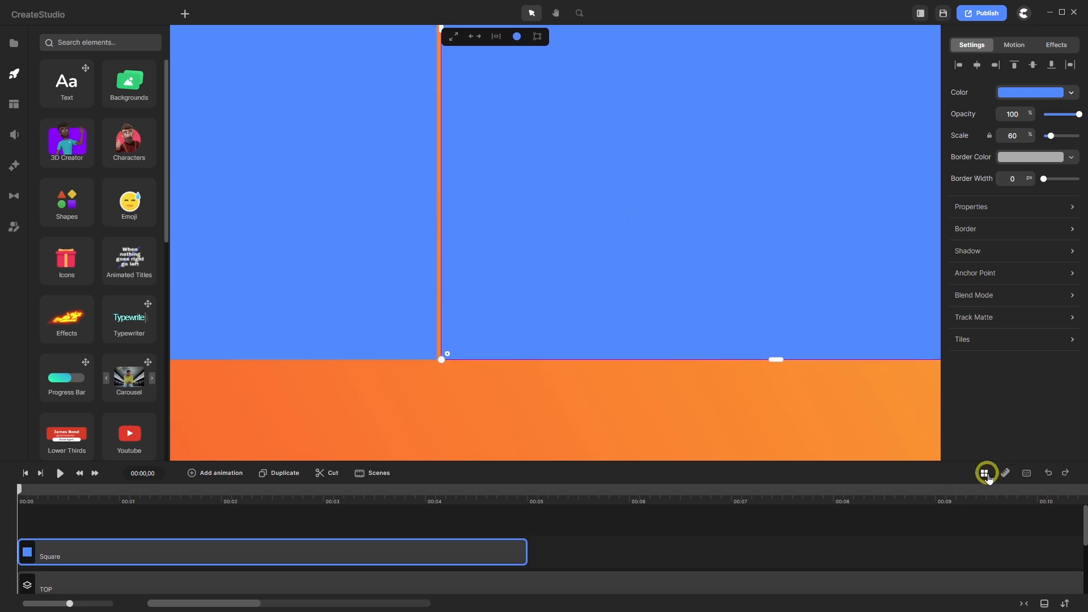
- Turn on grid snapping and snap the square's bottom-left corner flush to TOP's bottom-right corner
{"action": "left_click", "coordinate": [985, 474]}
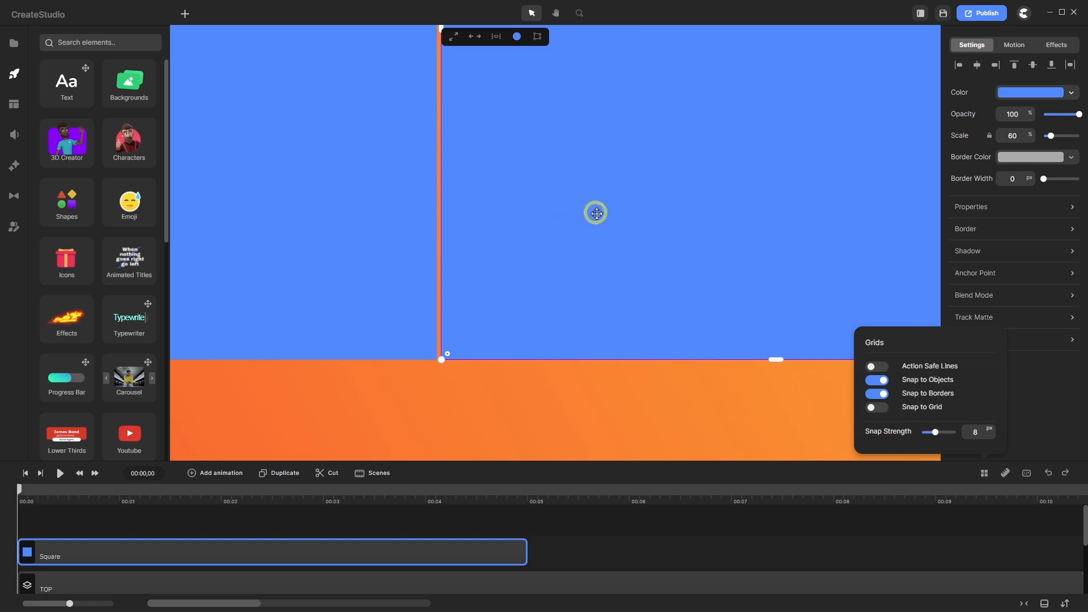
{"action": "left_click_drag", "start_coordinate": [596, 213], "coordinate": [594, 213]}
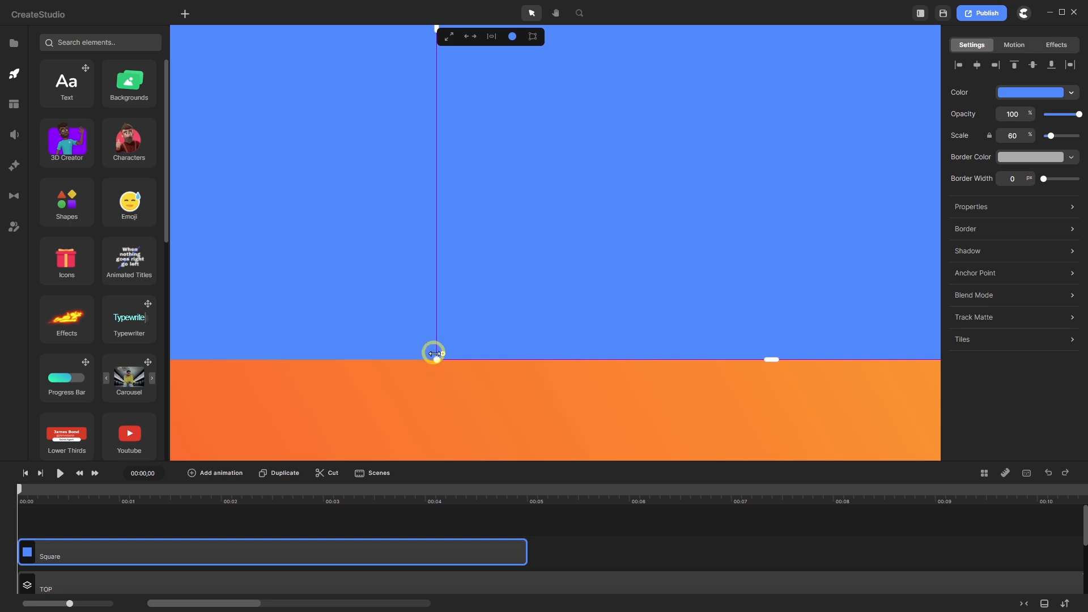
{"action": "left_click_drag", "start_coordinate": [541, 277], "coordinate": [545, 277]}
- Set the square's anchor point to bottom-left and its Rotation to 30
{"action": "left_click", "coordinate": [1072, 274]}
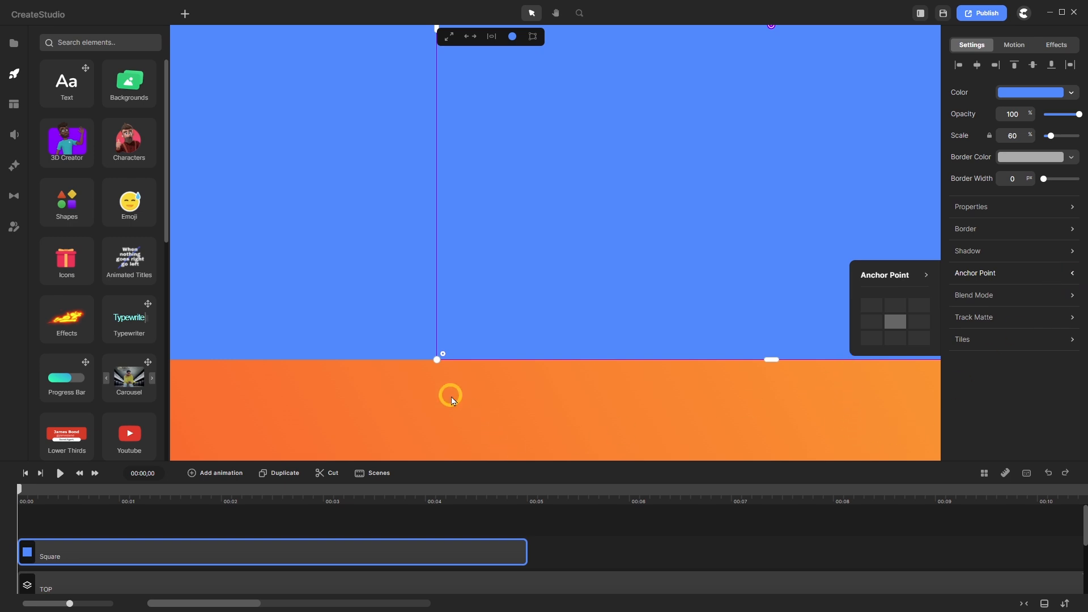
{"action": "left_click", "coordinate": [871, 339]}
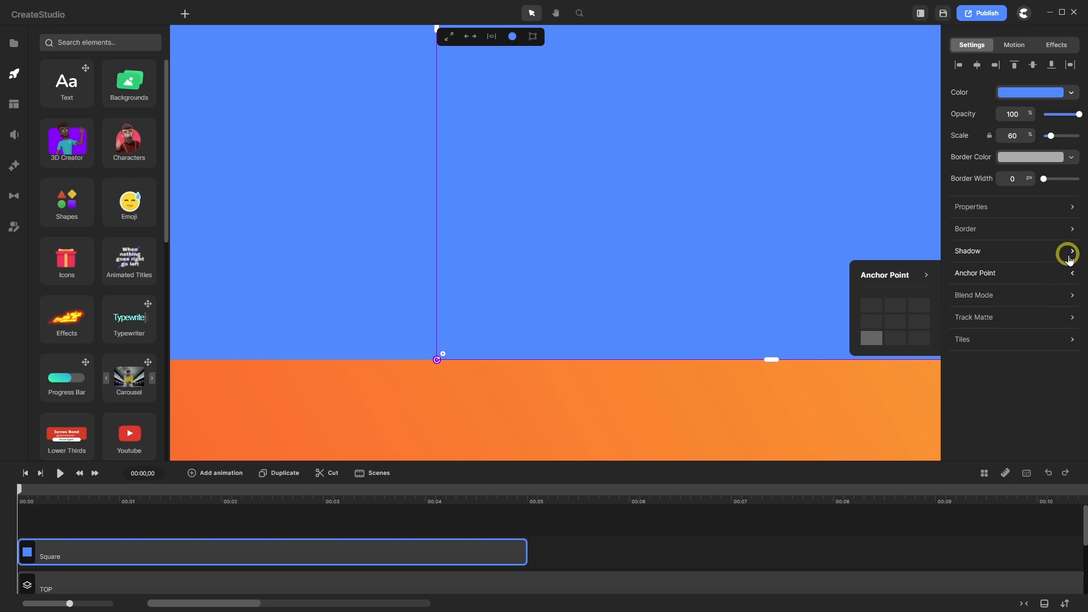
{"action": "left_click", "coordinate": [1073, 207]}
{"action": "left_click", "coordinate": [902, 321]}
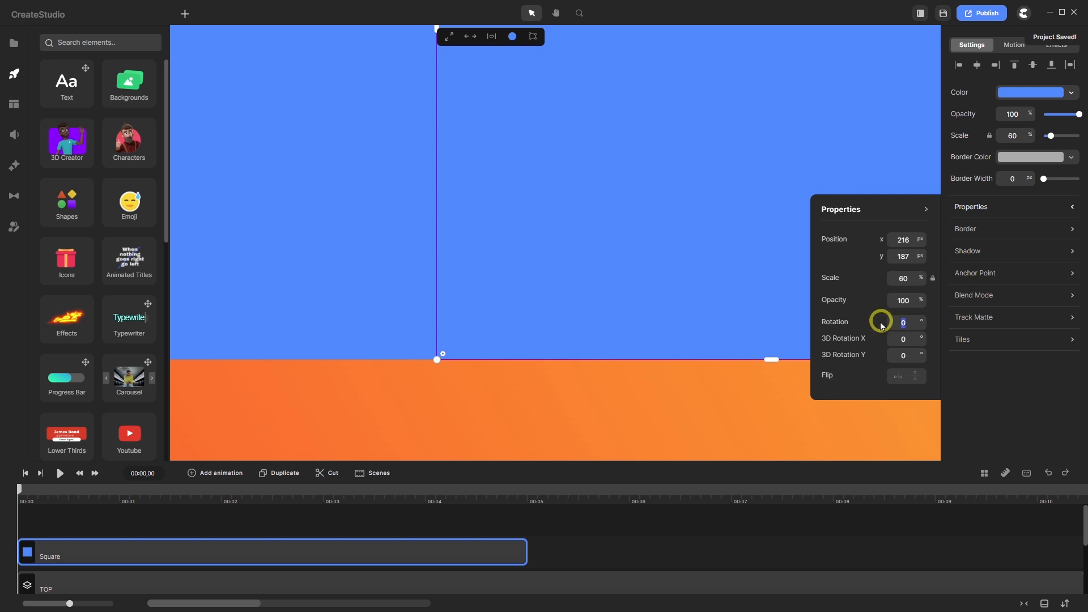
{"action": "type", "text": "30"}
{"action": "key", "text": "Return"}
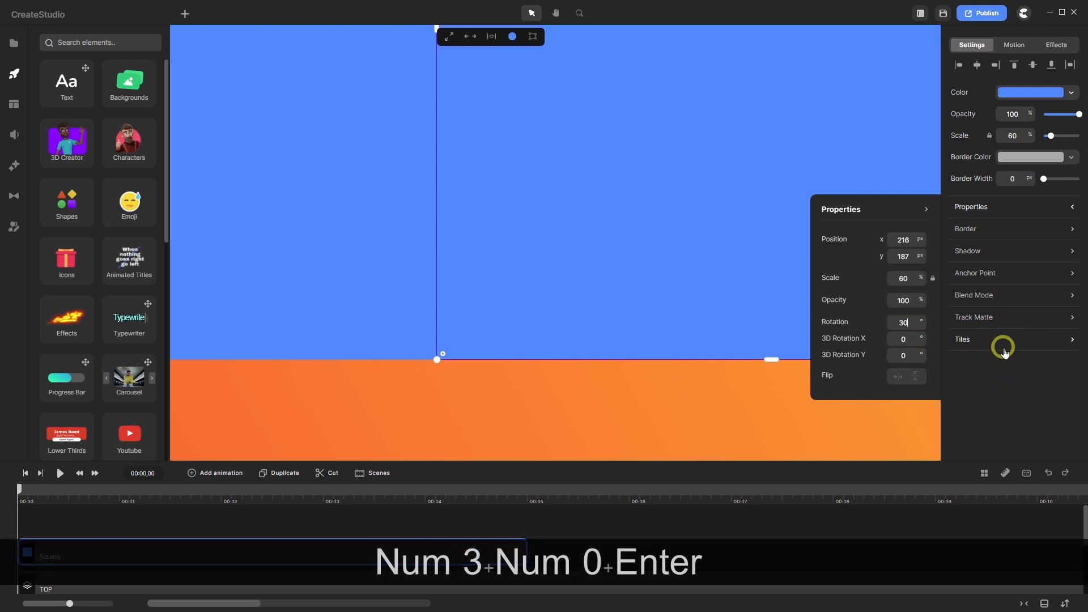
{"action": "scroll", "coordinate": [606, 291], "scroll_direction": "down", "scroll_amount": 4}
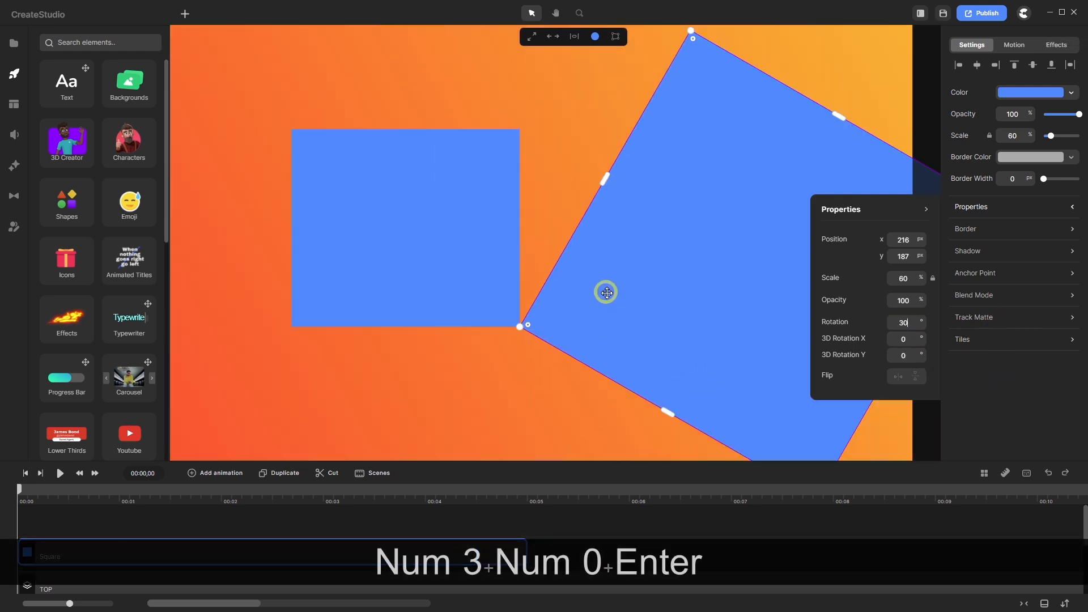
{"action": "scroll", "coordinate": [731, 333], "scroll_direction": "up", "scroll_amount": 2}
{"action": "scroll", "coordinate": [573, 282], "scroll_direction": "down", "scroll_amount": 2}
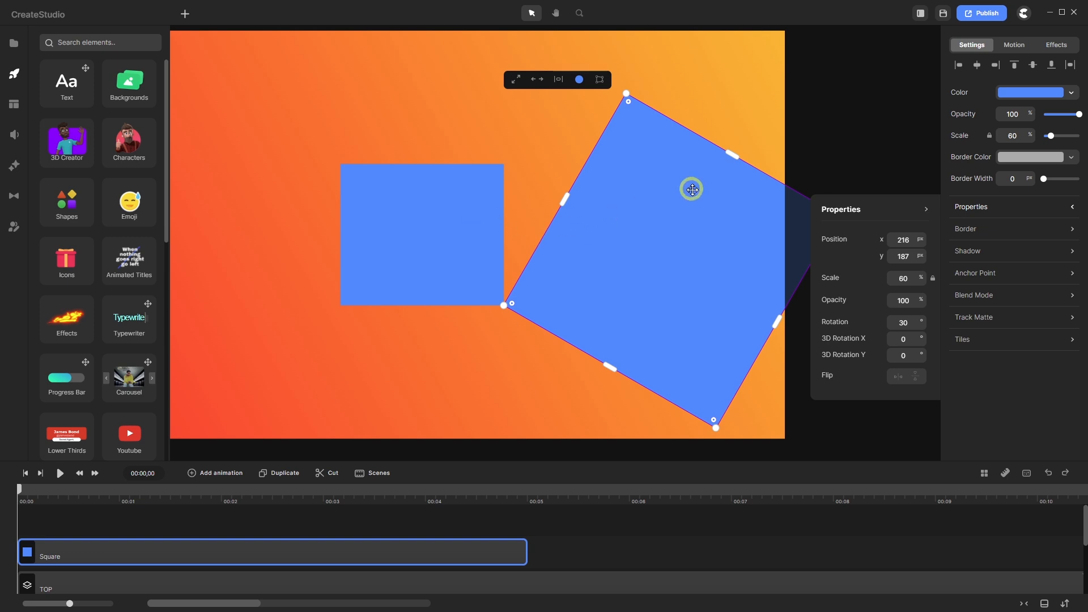
- Shift the square's fill hue to red and darken it to b20000
{"action": "left_click", "coordinate": [1022, 96]}
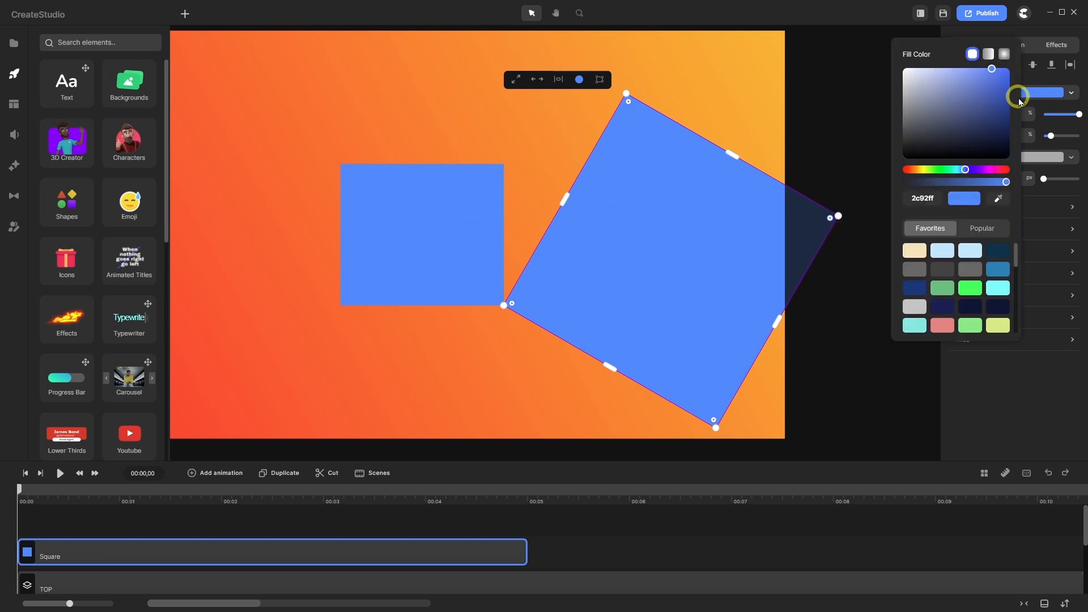
{"action": "left_click", "coordinate": [1005, 170]}
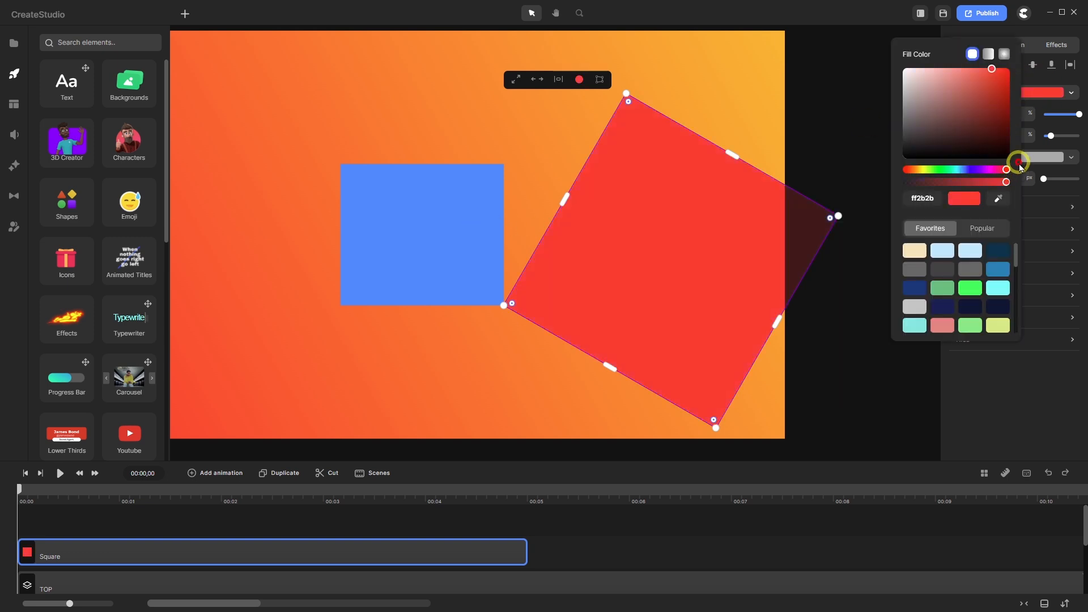
{"action": "left_click_drag", "start_coordinate": [996, 72], "coordinate": [1029, 97]}
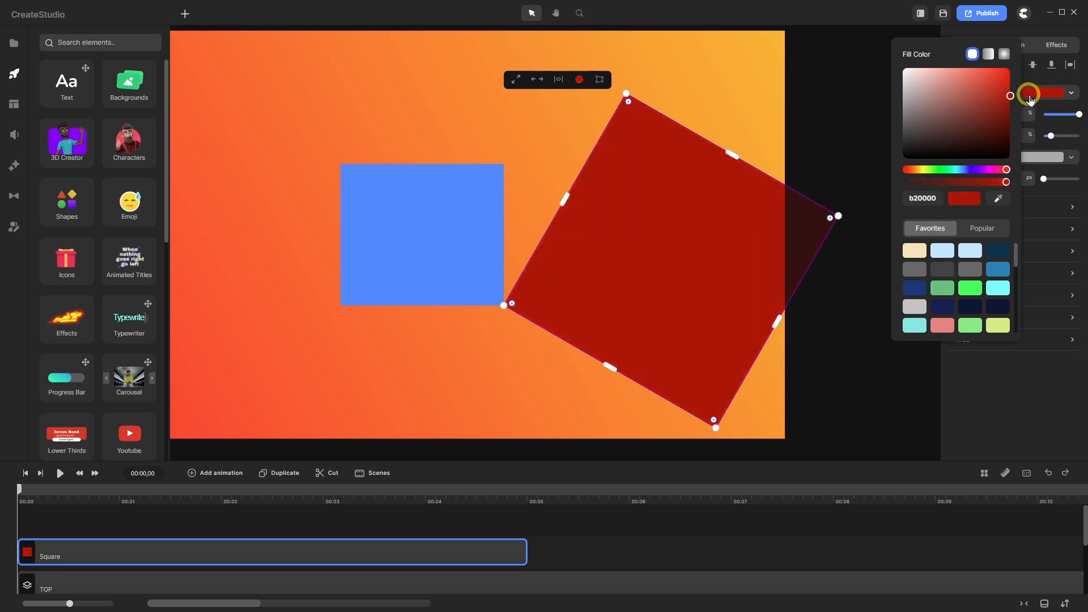
{"action": "scroll", "coordinate": [273, 527], "scroll_direction": "down", "scroll_amount": 1}
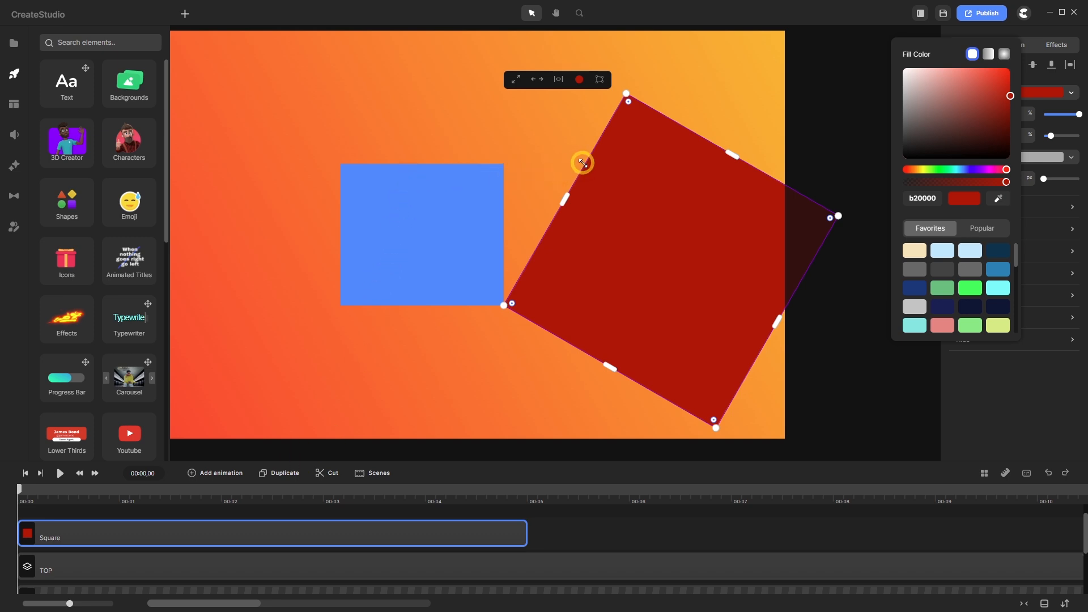
- Select the TOP group, shift it slightly right, and skew its top to slant right
{"action": "left_click", "coordinate": [174, 564]}
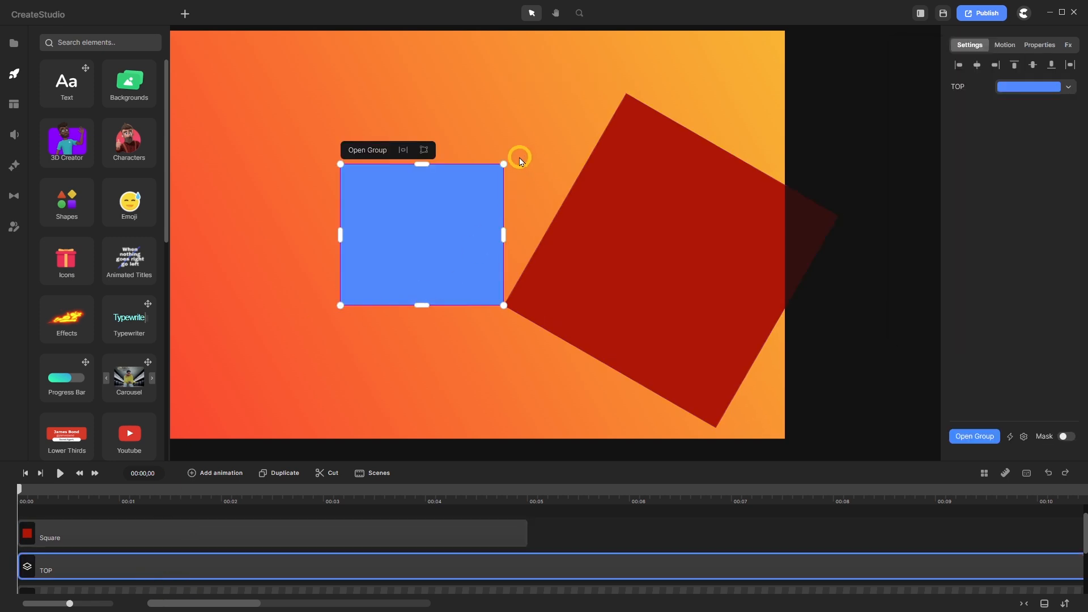
{"action": "scroll", "coordinate": [527, 158], "scroll_direction": "up", "scroll_amount": 5}
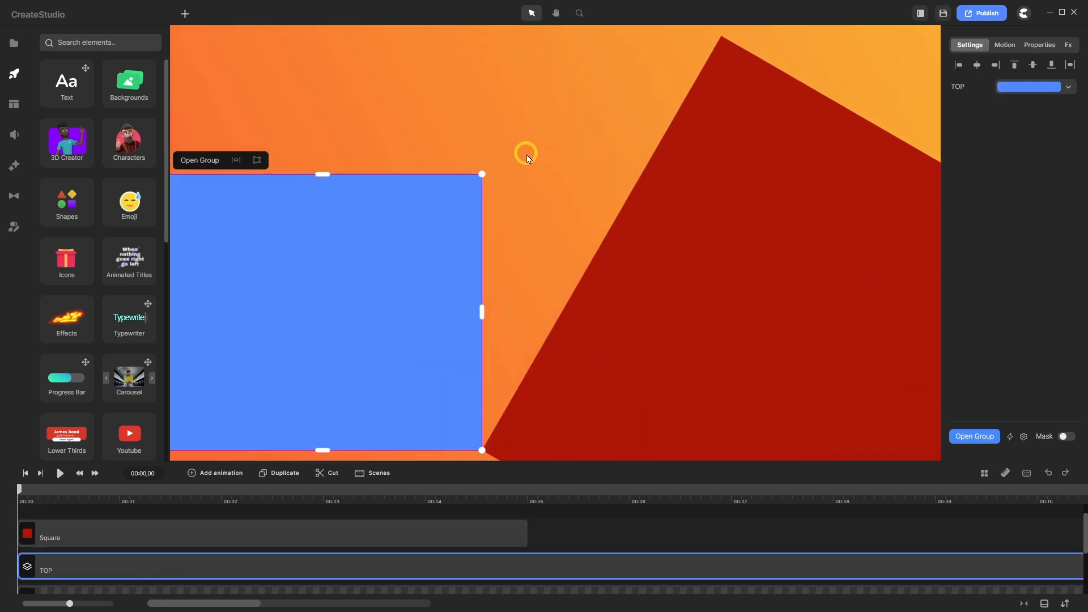
{"action": "scroll", "coordinate": [488, 173], "scroll_direction": "up", "scroll_amount": 1}
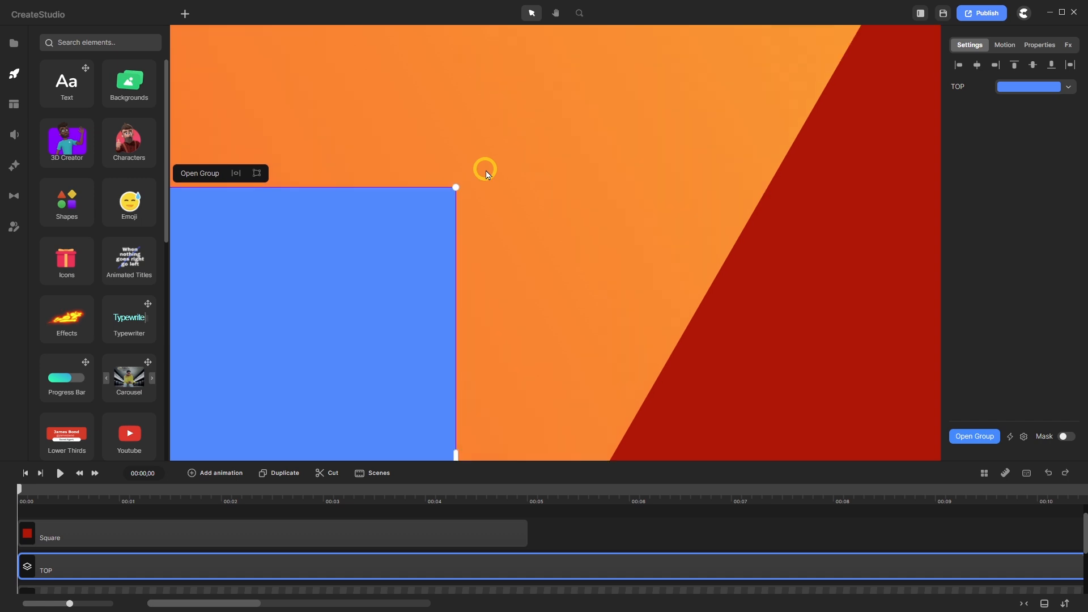
{"action": "left_click", "coordinate": [555, 13]}
{"action": "left_click_drag", "start_coordinate": [498, 170], "coordinate": [568, 114]}
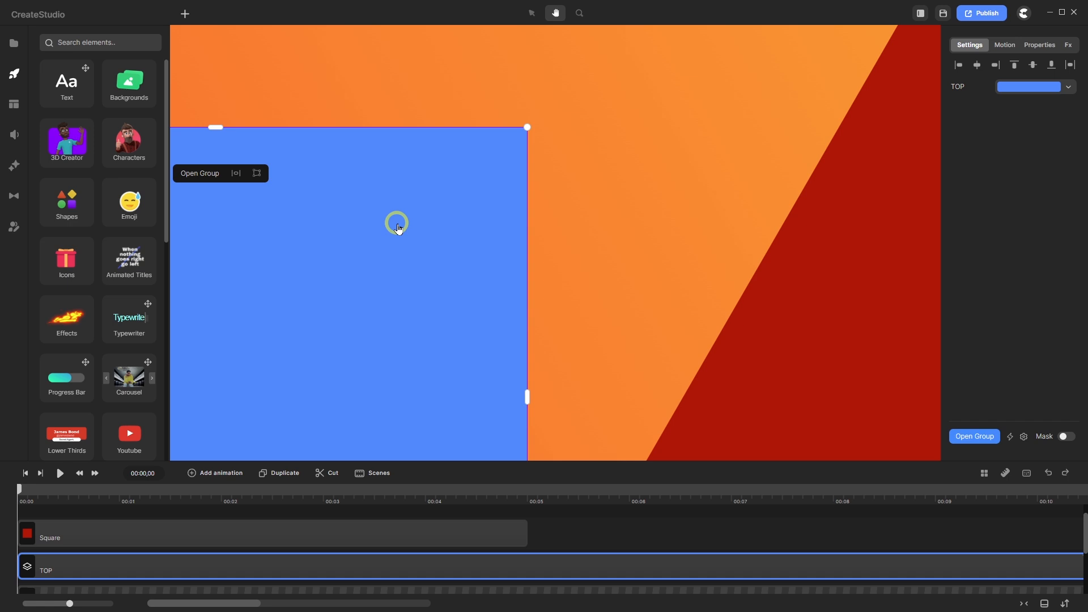
{"action": "key", "text": "shift"}
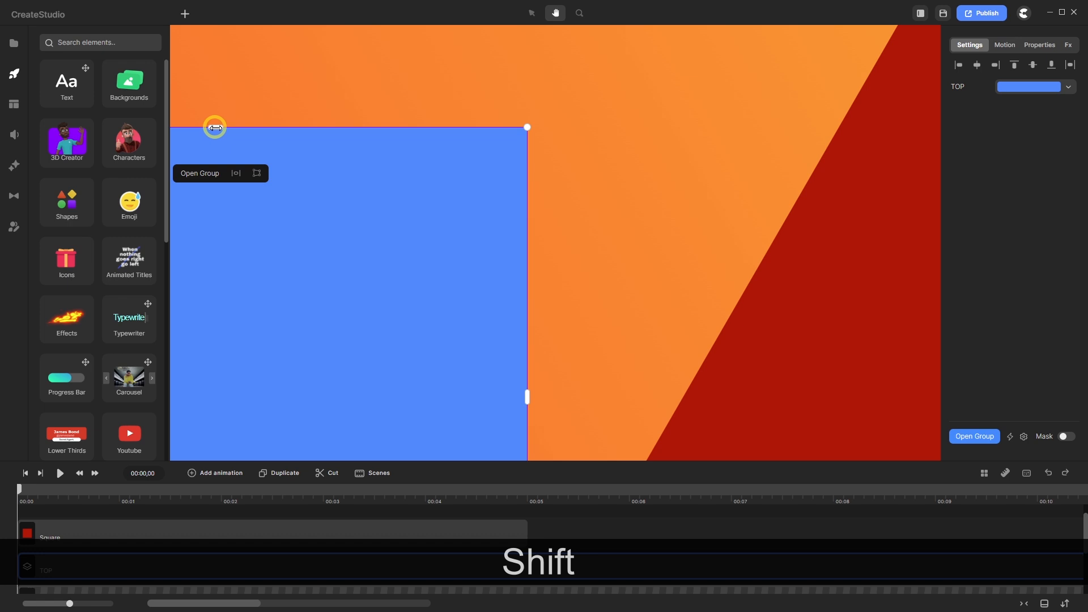
{"action": "left_click_drag", "start_coordinate": [215, 127], "coordinate": [233, 126]}
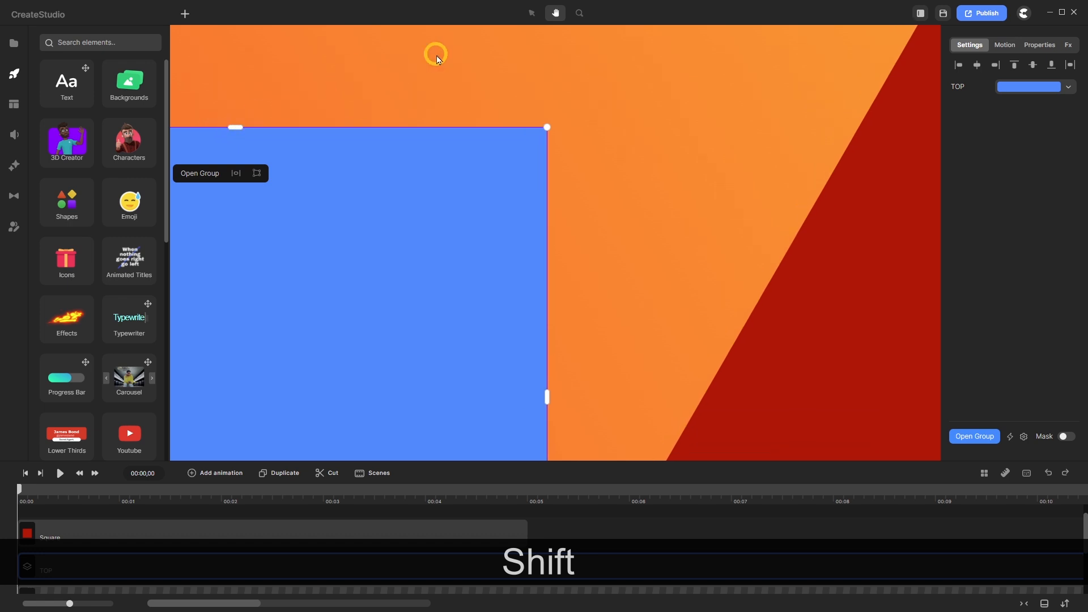
{"action": "left_click", "coordinate": [531, 14]}
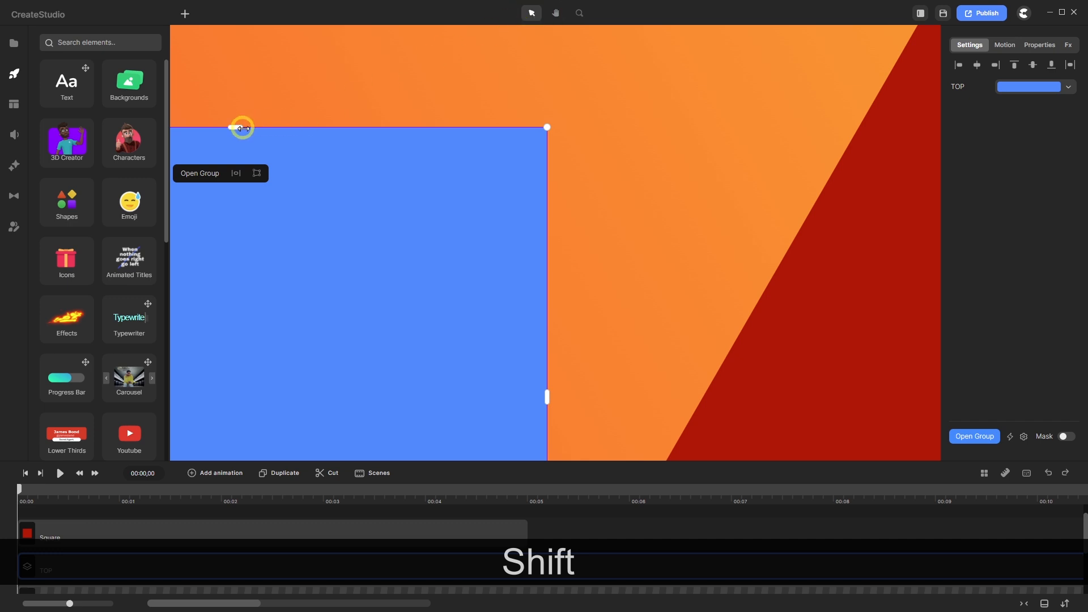
{"action": "left_click_drag", "start_coordinate": [234, 130], "coordinate": [391, 166]}
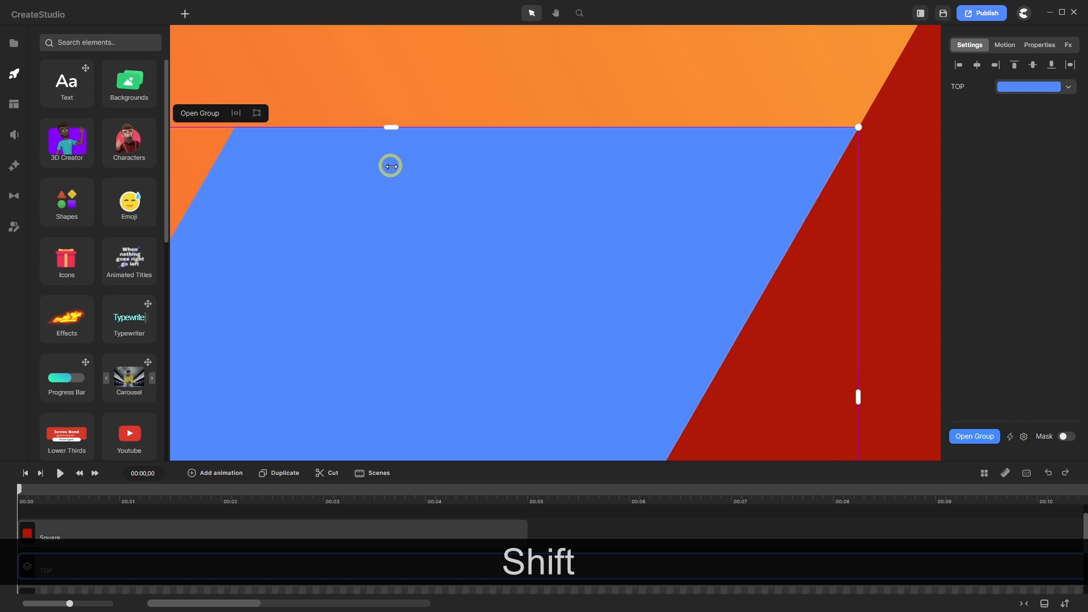
{"action": "left_click_drag", "start_coordinate": [391, 166], "coordinate": [391, 166]}
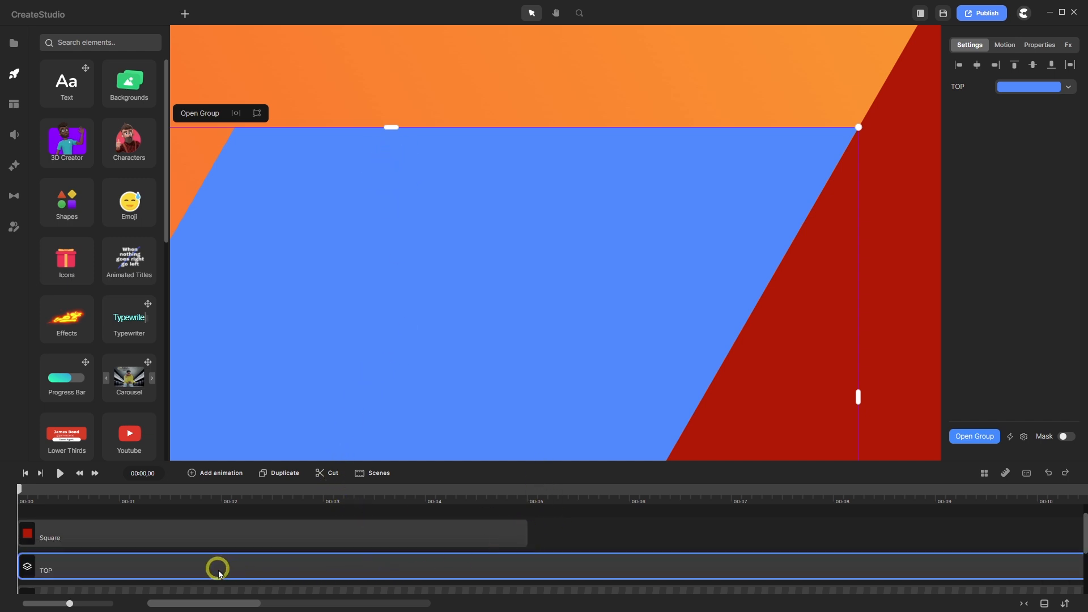
- Move TOP above the Square layer, then Shift-nudge its top edge toward the red square's corner
{"action": "left_click_drag", "start_coordinate": [218, 572], "coordinate": [205, 517]}
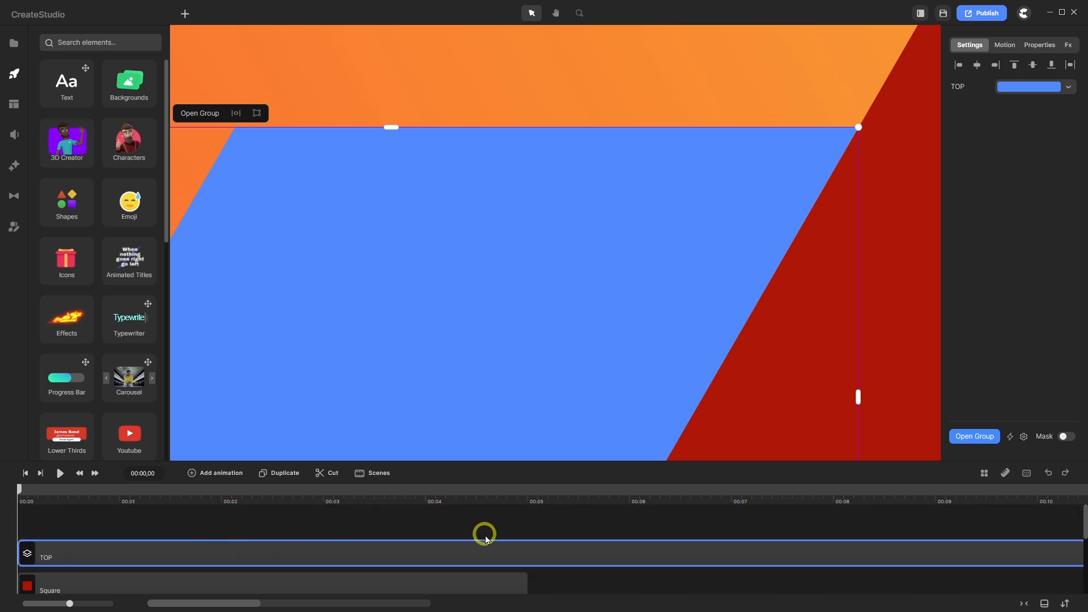
{"action": "left_click", "coordinate": [516, 519]}
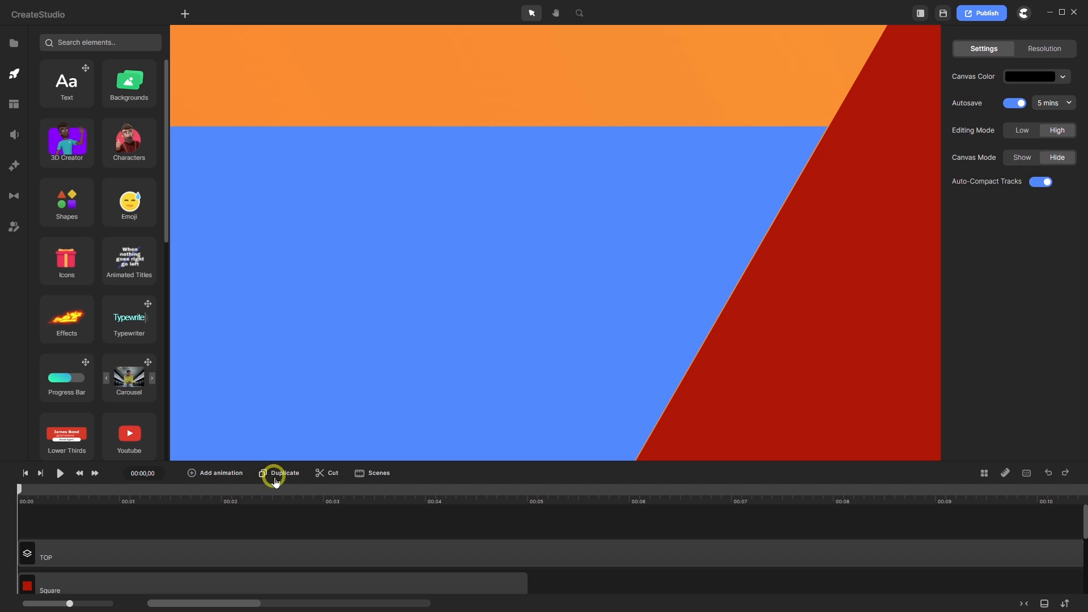
{"action": "left_click", "coordinate": [200, 552]}
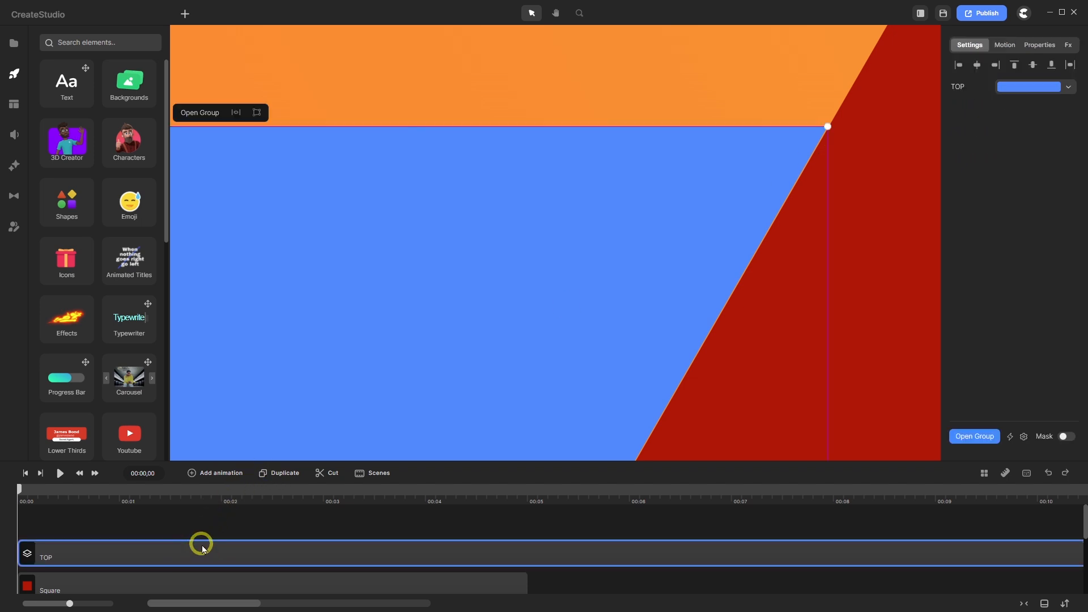
{"action": "scroll", "coordinate": [502, 296], "scroll_direction": "down", "scroll_amount": 3}
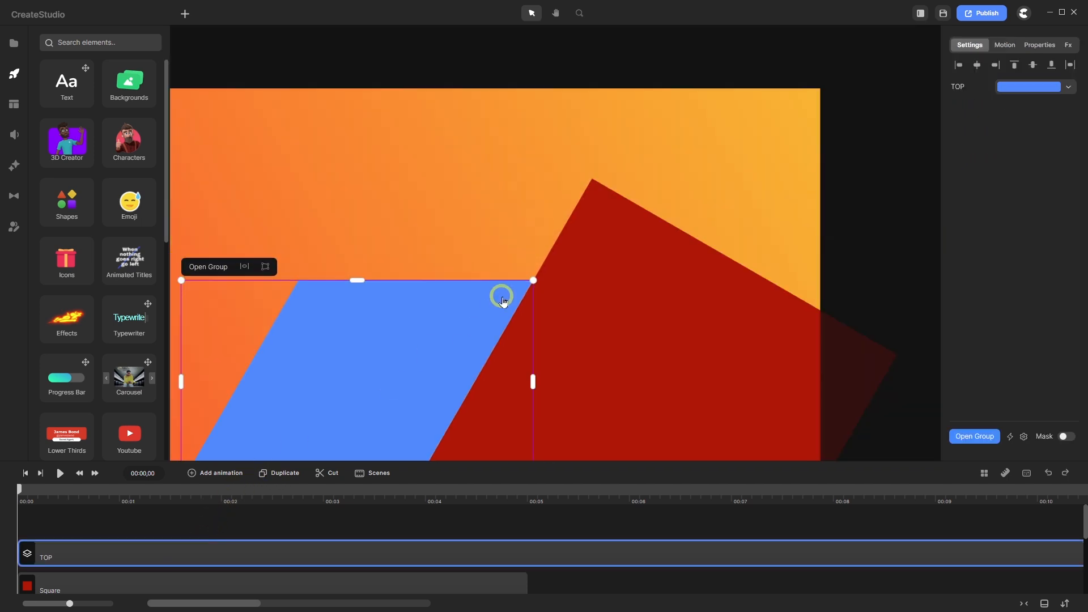
{"action": "scroll", "coordinate": [481, 303], "scroll_direction": "up", "scroll_amount": 3}
{"action": "scroll", "coordinate": [307, 326], "scroll_direction": "up", "scroll_amount": 1}
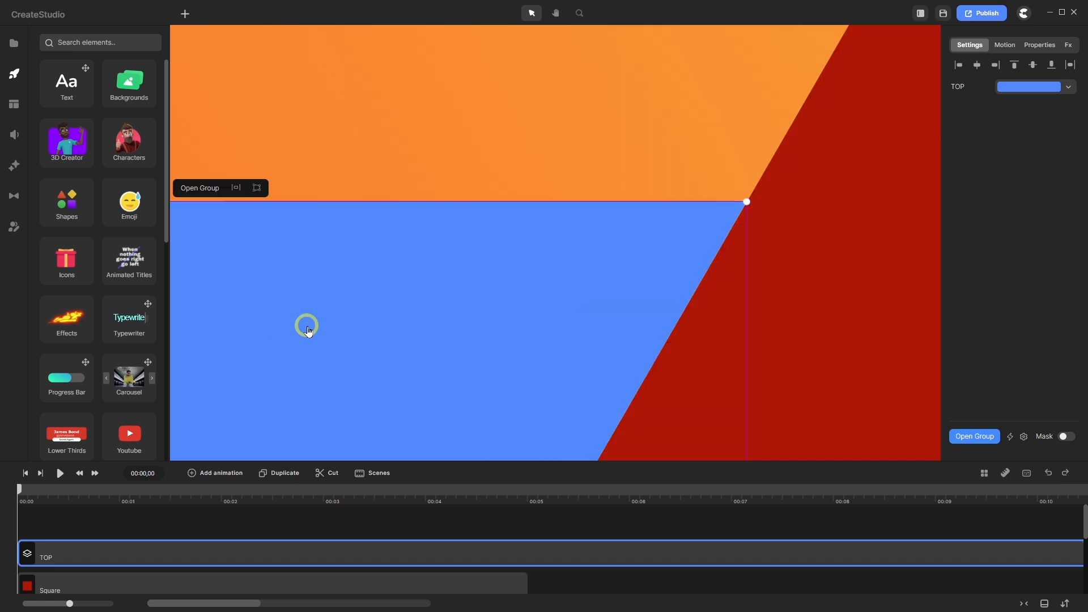
{"action": "left_click", "coordinate": [556, 14]}
{"action": "left_click_drag", "start_coordinate": [328, 274], "coordinate": [464, 233]}
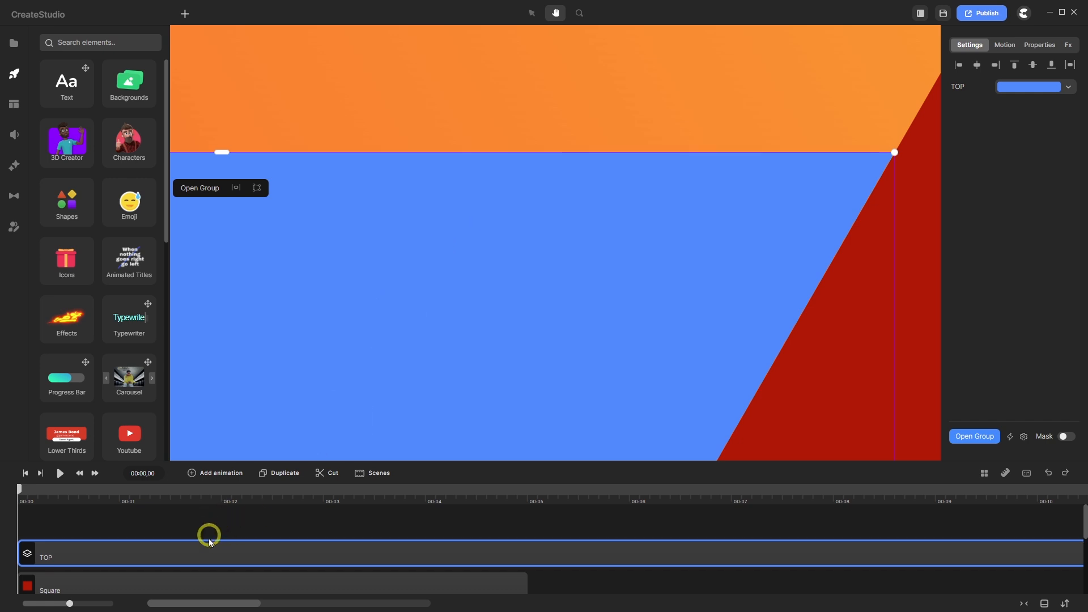
{"action": "left_click", "coordinate": [532, 13]}
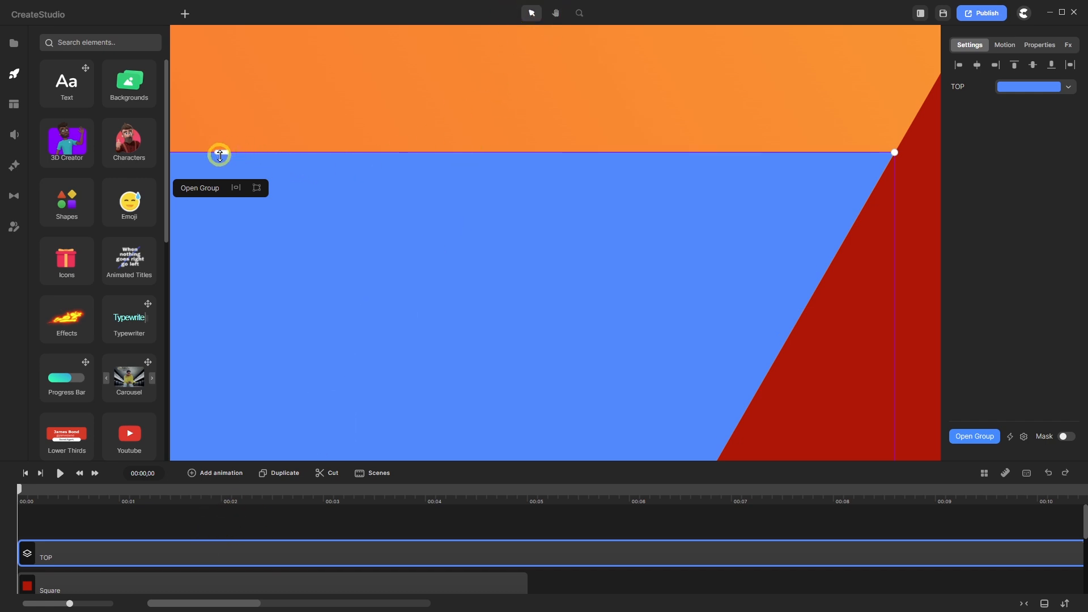
{"action": "key", "text": "shift"}
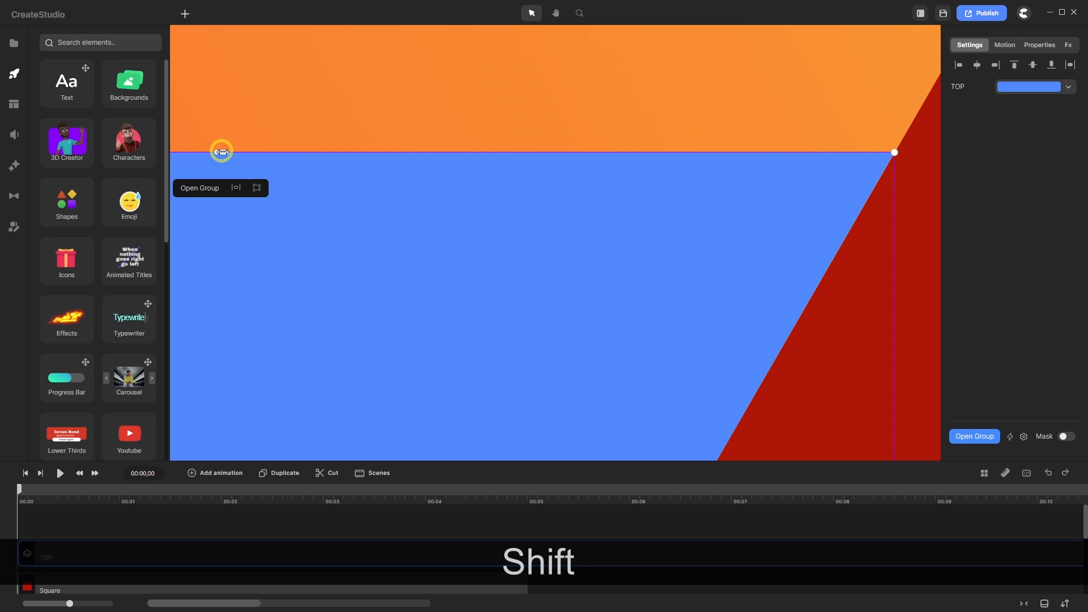
{"action": "left_click_drag", "start_coordinate": [222, 152], "coordinate": [222, 152]}
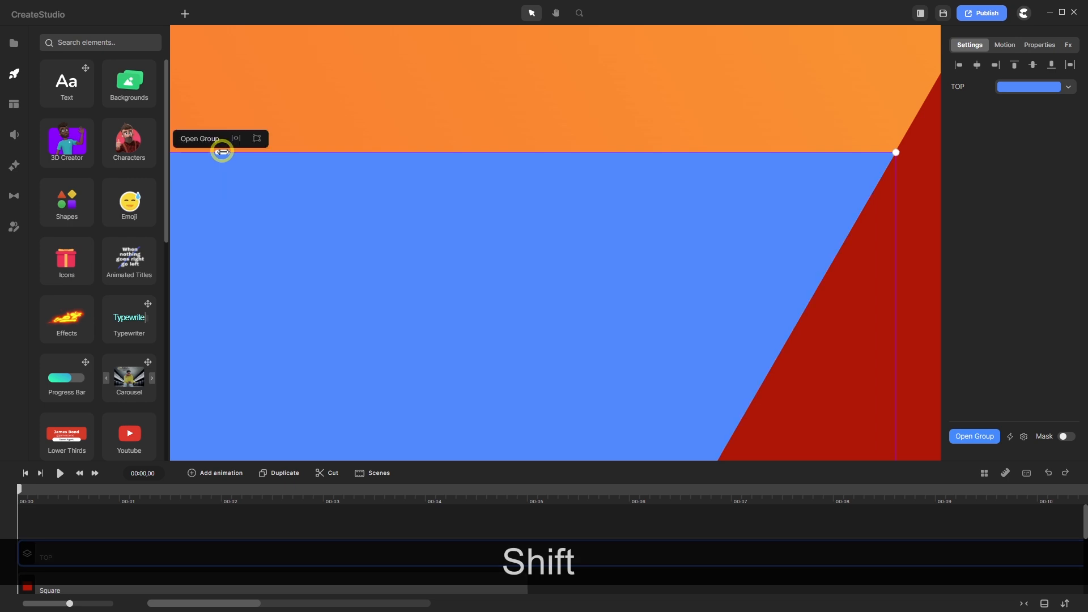
{"action": "left_click", "coordinate": [412, 524]}
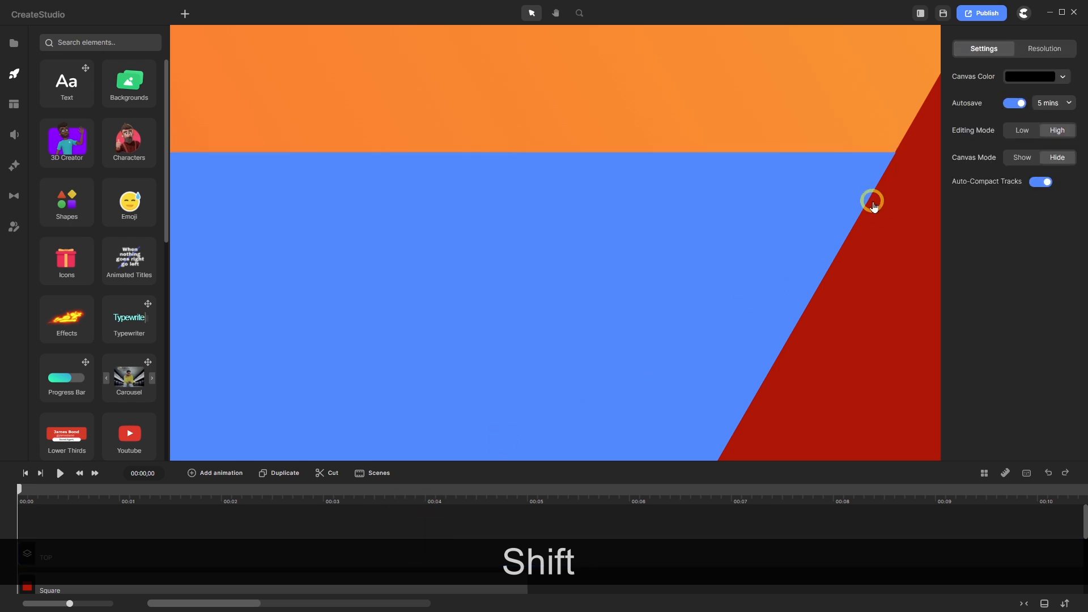
- Reselect TOP and fine-tune its top edge with small Shift-drags until it meets the corner
{"action": "scroll", "coordinate": [908, 157], "scroll_direction": "up", "scroll_amount": 3}
{"action": "scroll", "coordinate": [872, 175], "scroll_direction": "down", "scroll_amount": 5}
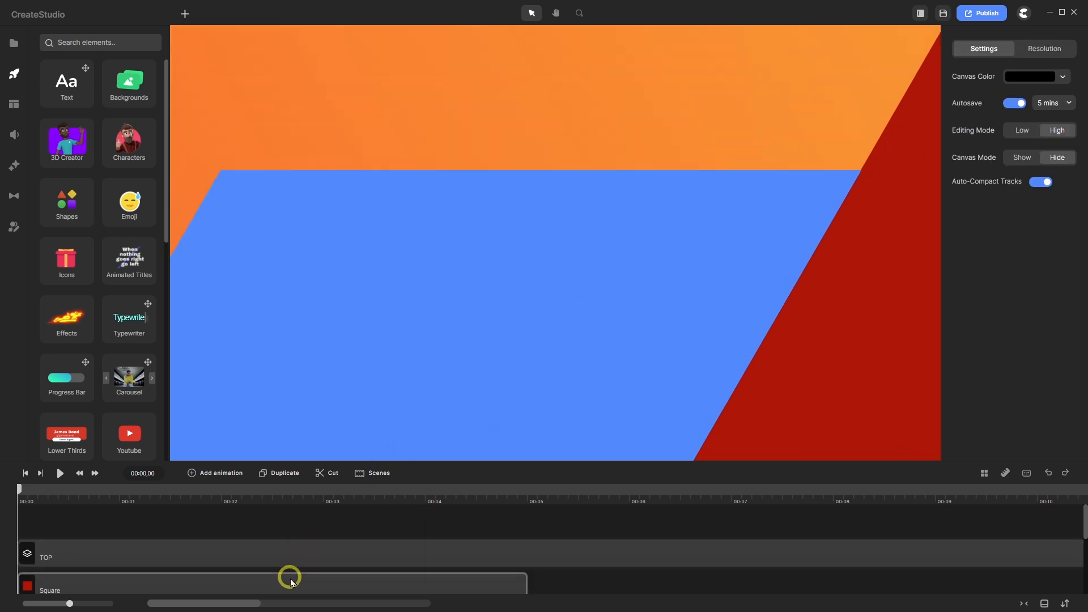
{"action": "left_click", "coordinate": [297, 554]}
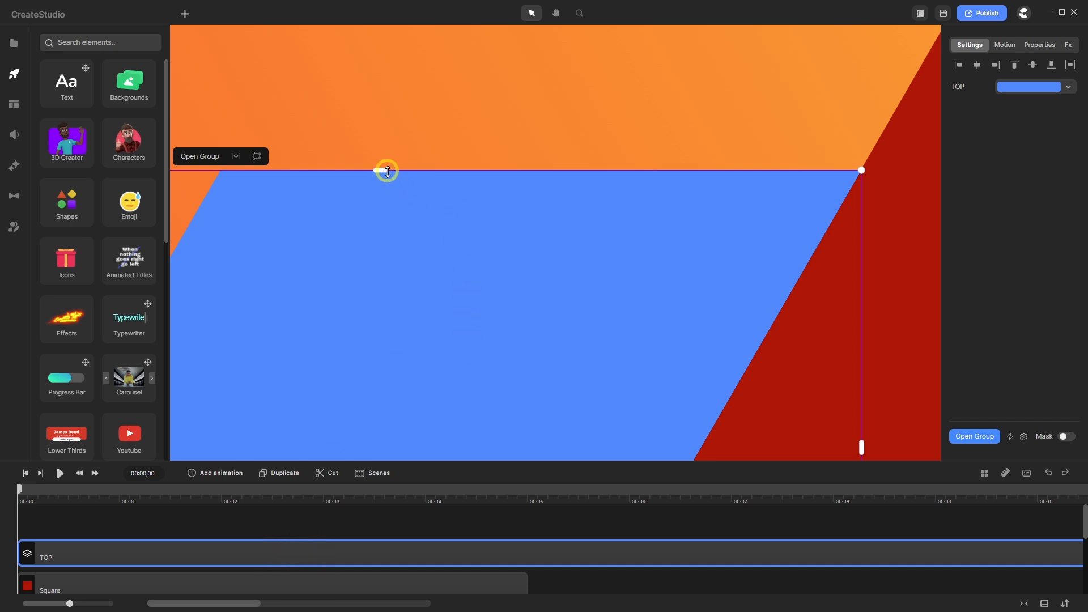
{"action": "key", "text": "shift"}
{"action": "left_click_drag", "start_coordinate": [382, 170], "coordinate": [379, 171]}
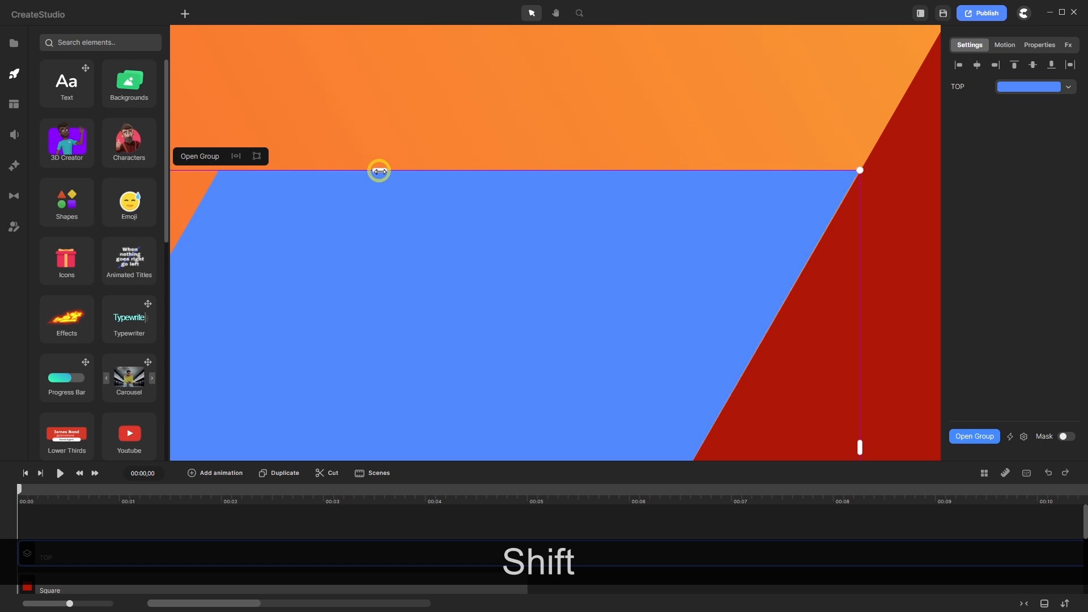
{"action": "left_click_drag", "start_coordinate": [379, 171], "coordinate": [379, 170]}
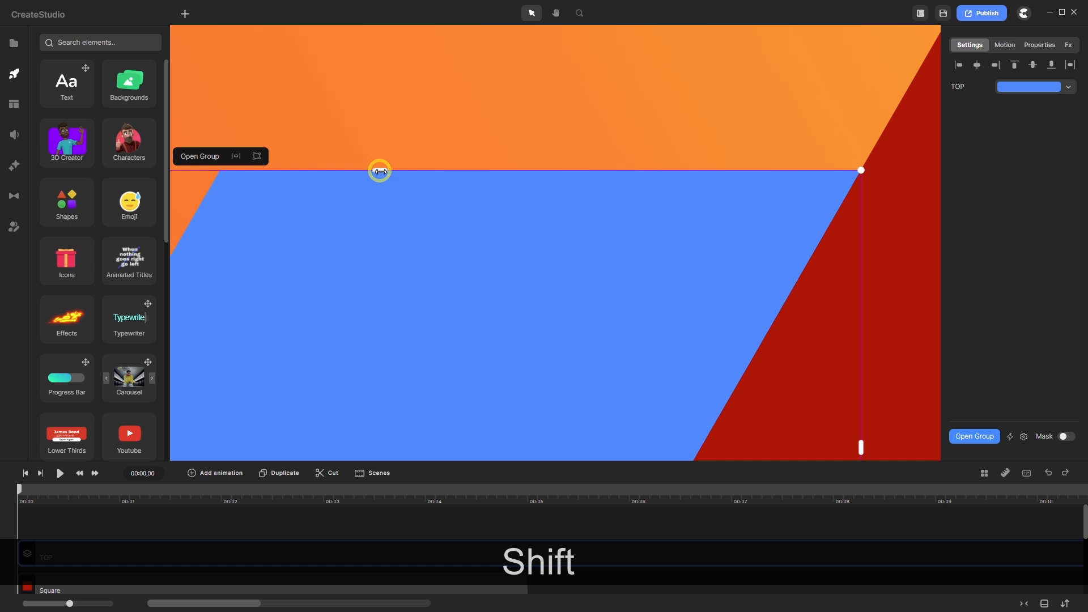
{"action": "left_click", "coordinate": [481, 520]}
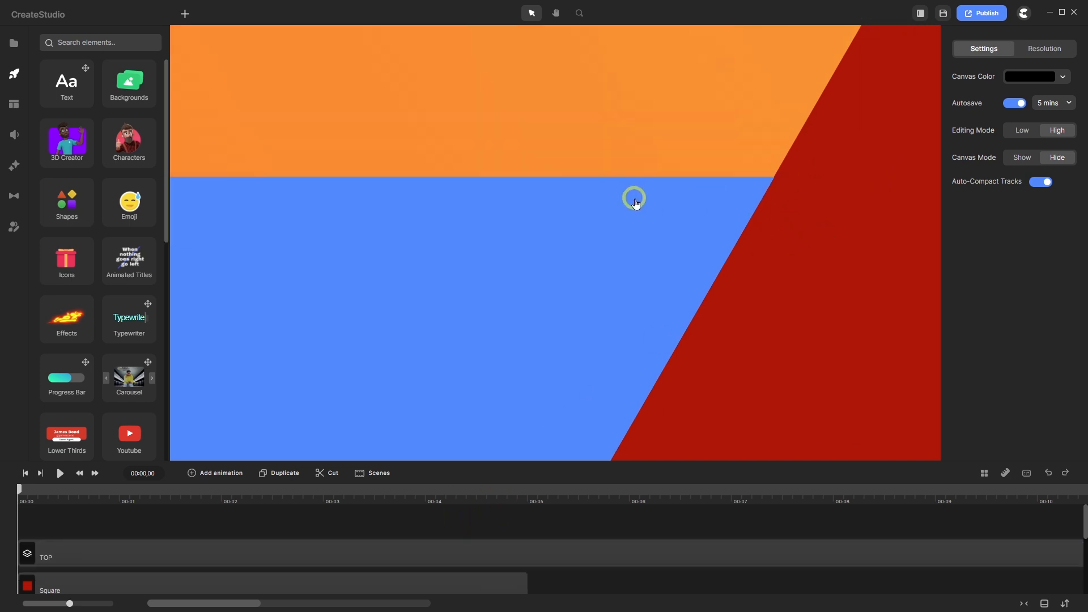
{"action": "scroll", "coordinate": [634, 195], "scroll_direction": "down", "scroll_amount": 5}
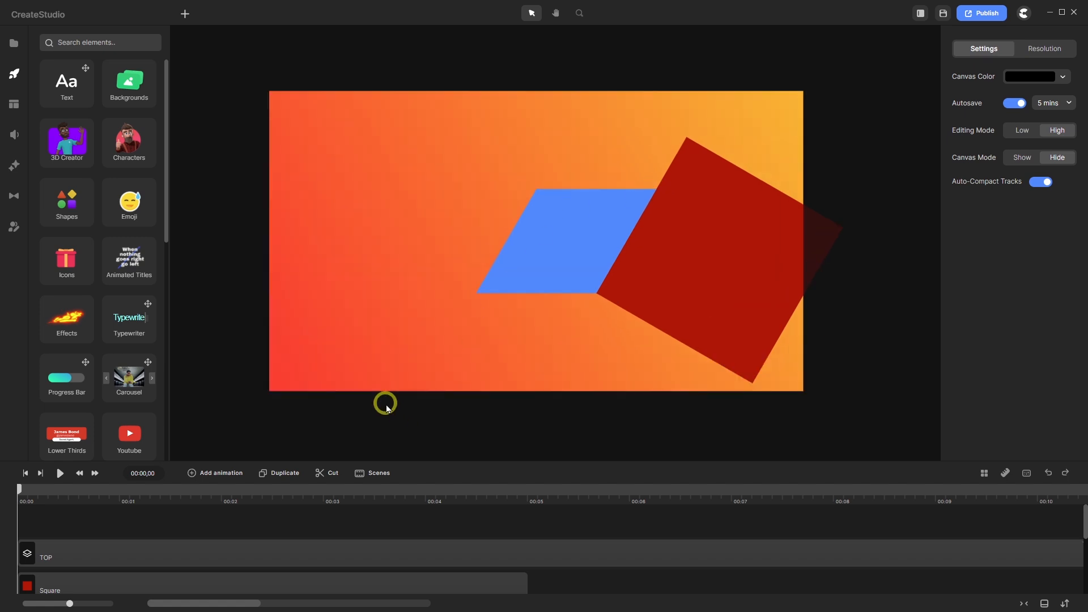
- Delete the red Square layer
{"action": "left_click", "coordinate": [304, 586]}
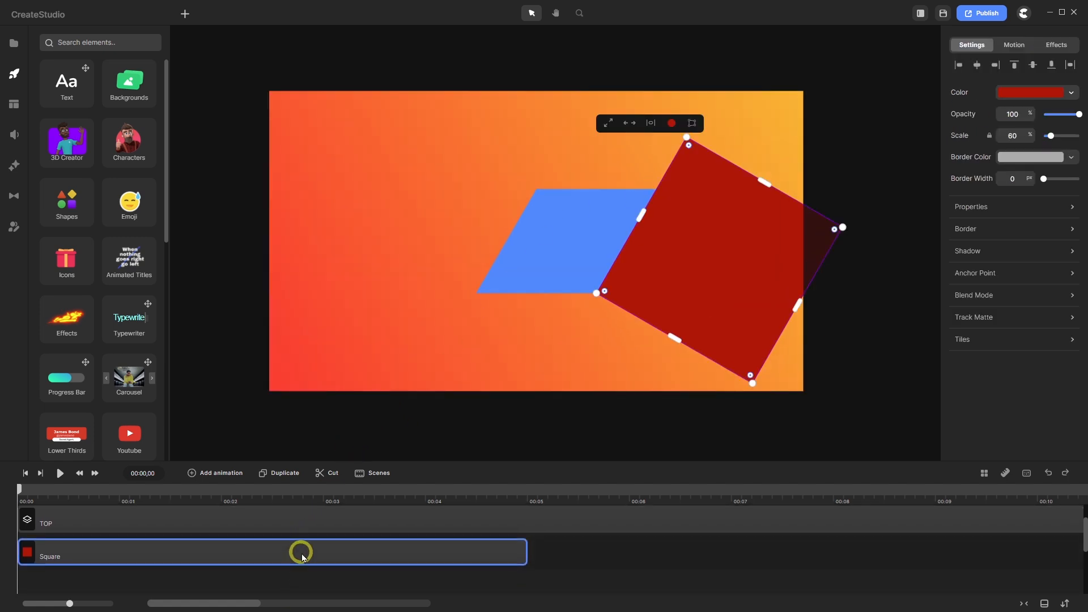
{"action": "right_click", "coordinate": [302, 555]}
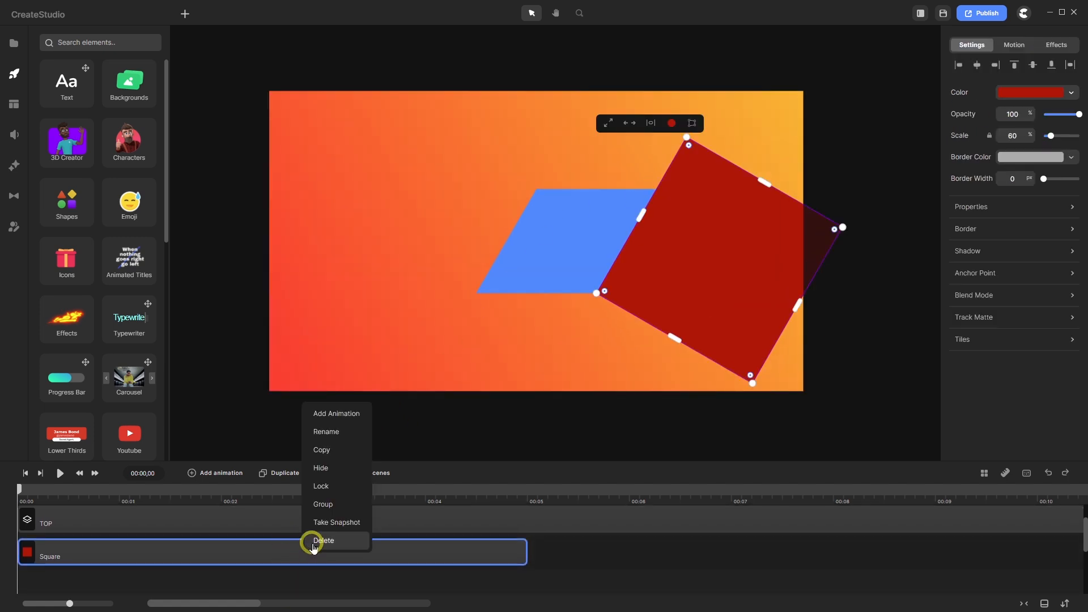
{"action": "left_click", "coordinate": [316, 541]}
- Centre the TOP group horizontally and set its z Rotation to 30
{"action": "left_click", "coordinate": [308, 520]}
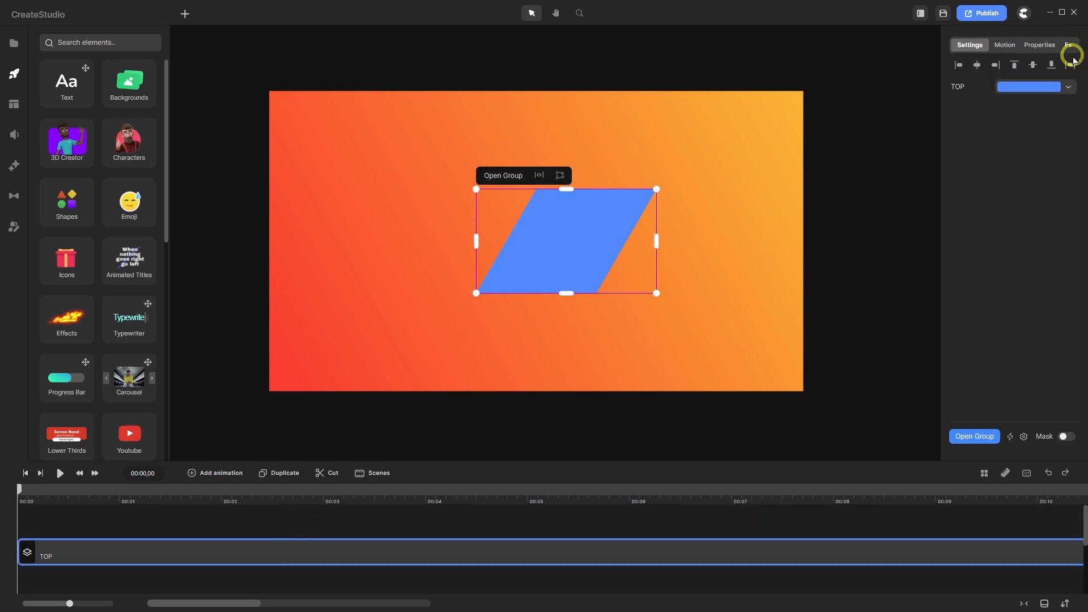
{"action": "left_click", "coordinate": [1070, 66]}
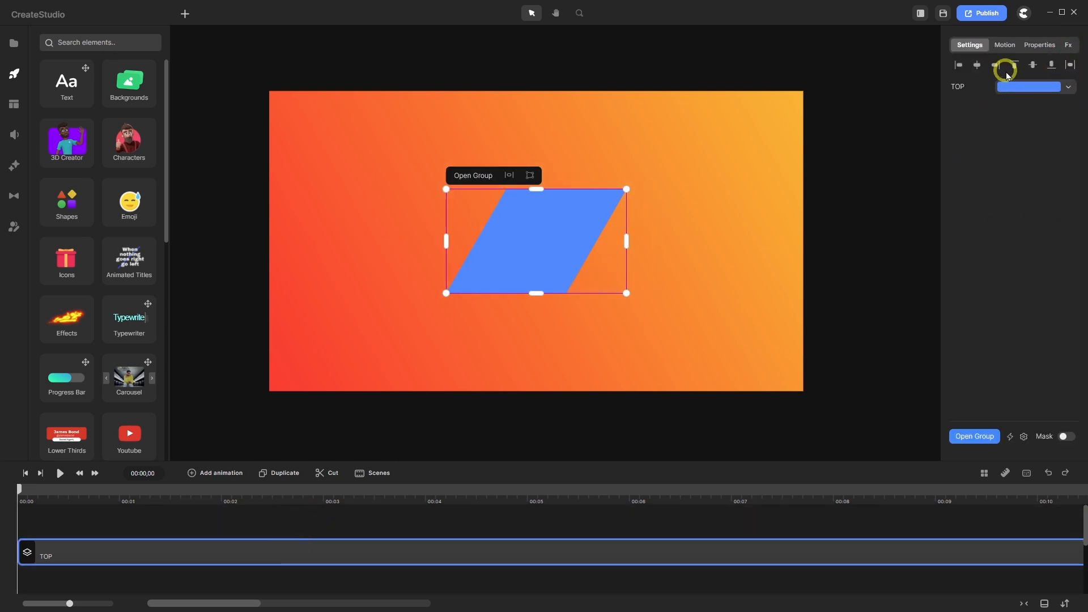
{"action": "left_click", "coordinate": [1039, 46]}
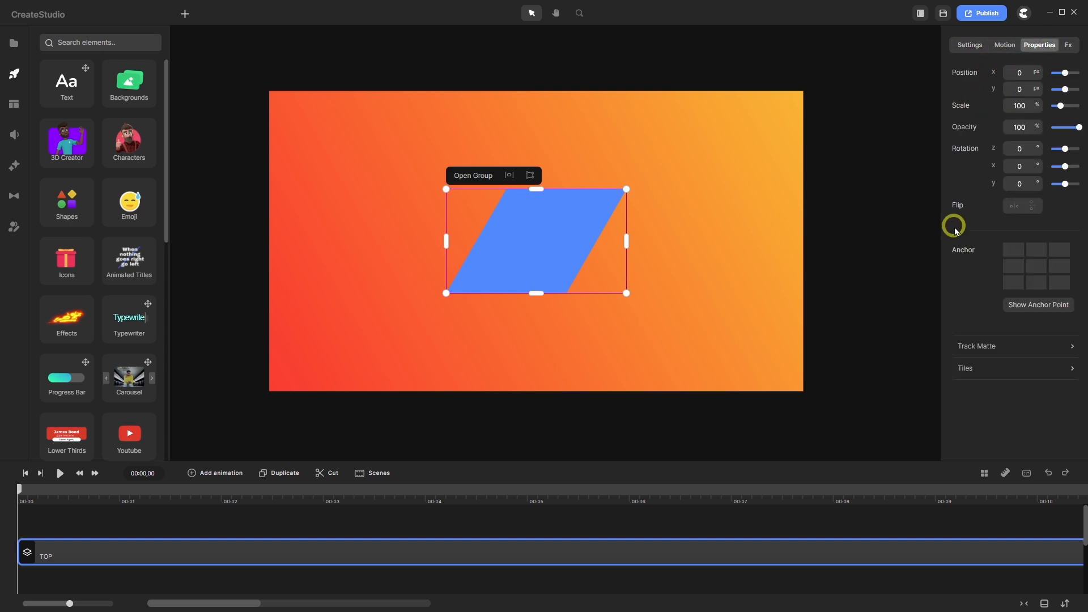
{"action": "left_click", "coordinate": [997, 147]}
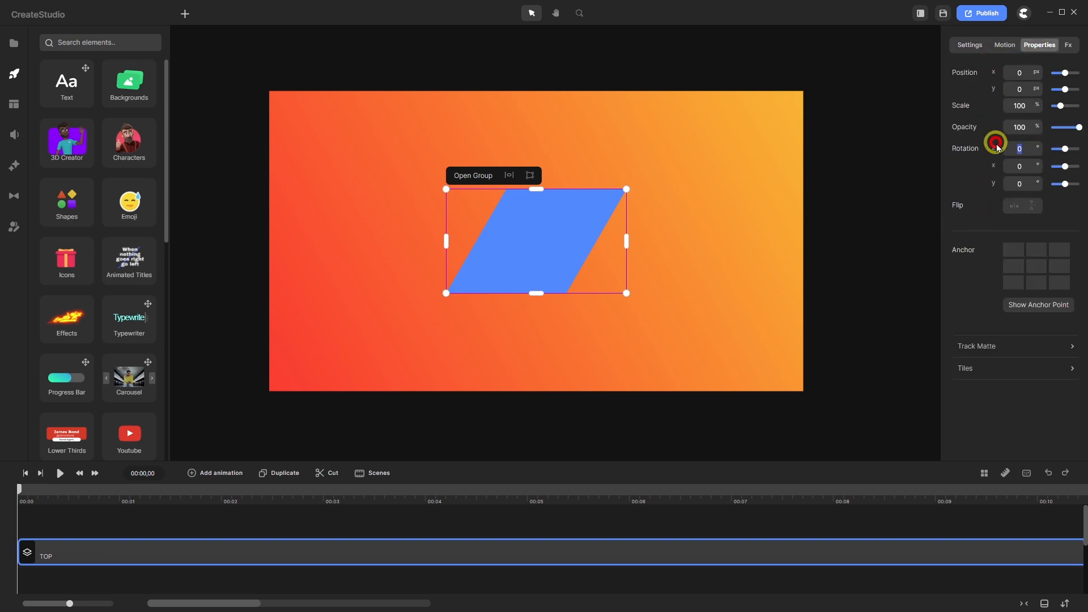
{"action": "type", "text": "30"}
{"action": "key", "text": "Return"}
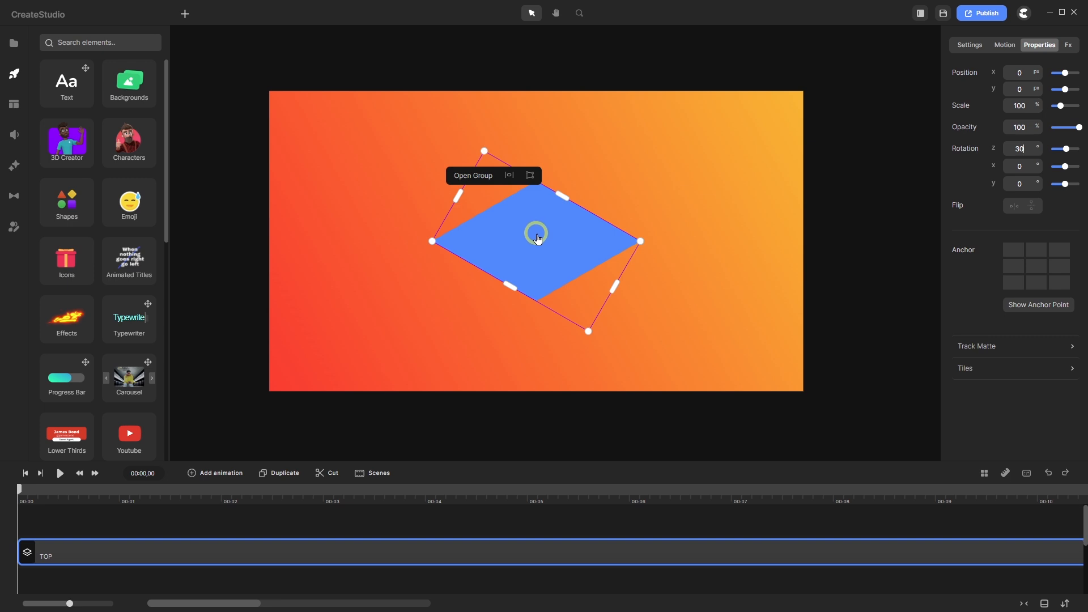
{"action": "left_click", "coordinate": [1005, 474]}
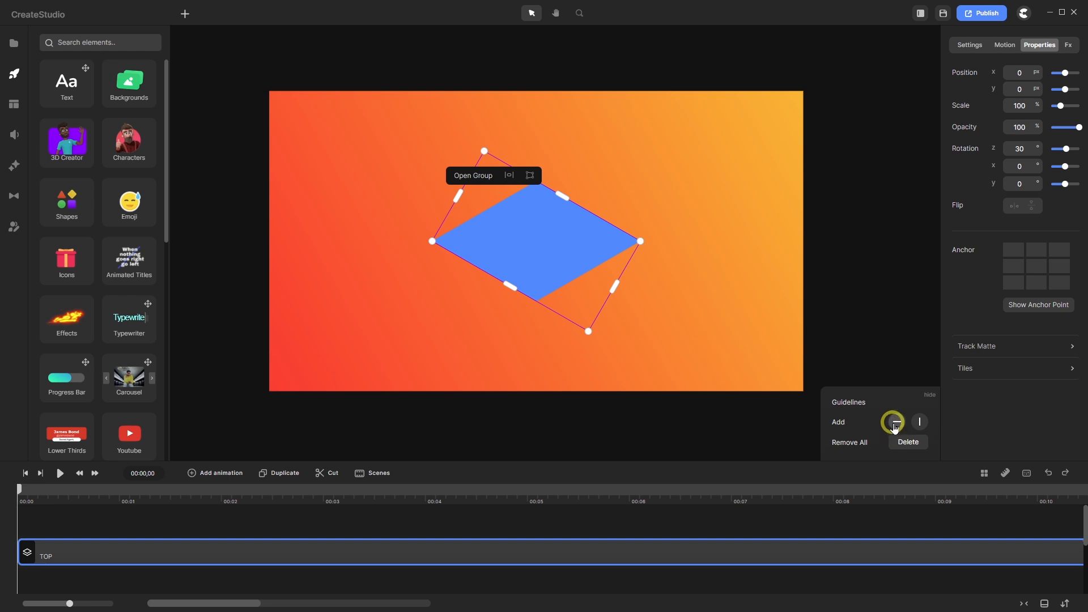
{"action": "left_click", "coordinate": [895, 422]}
{"action": "left_click", "coordinate": [919, 422]}
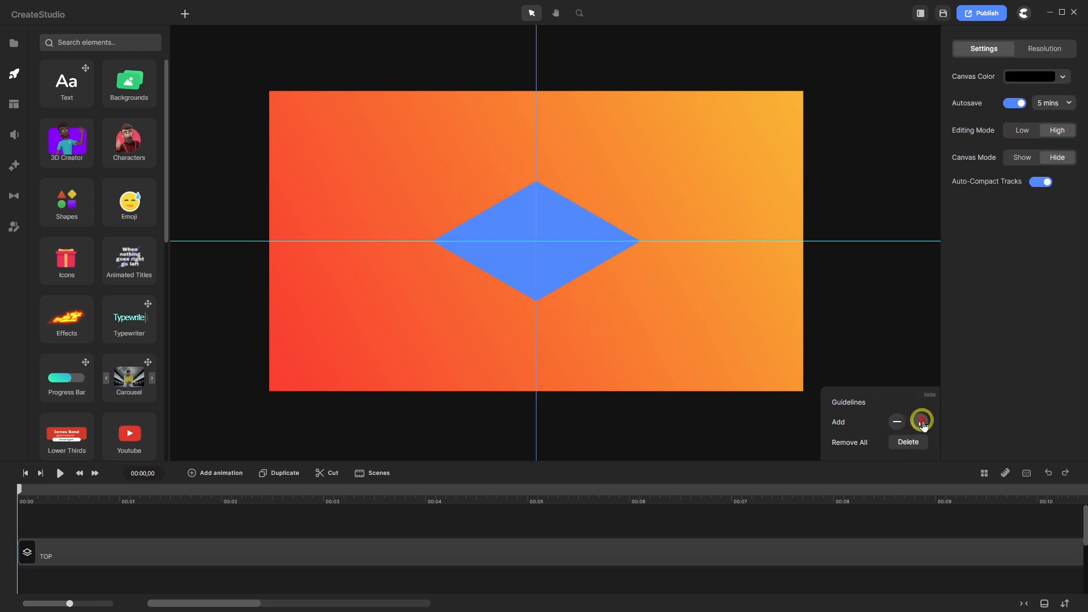
{"action": "scroll", "coordinate": [530, 182], "scroll_direction": "up", "scroll_amount": 6}
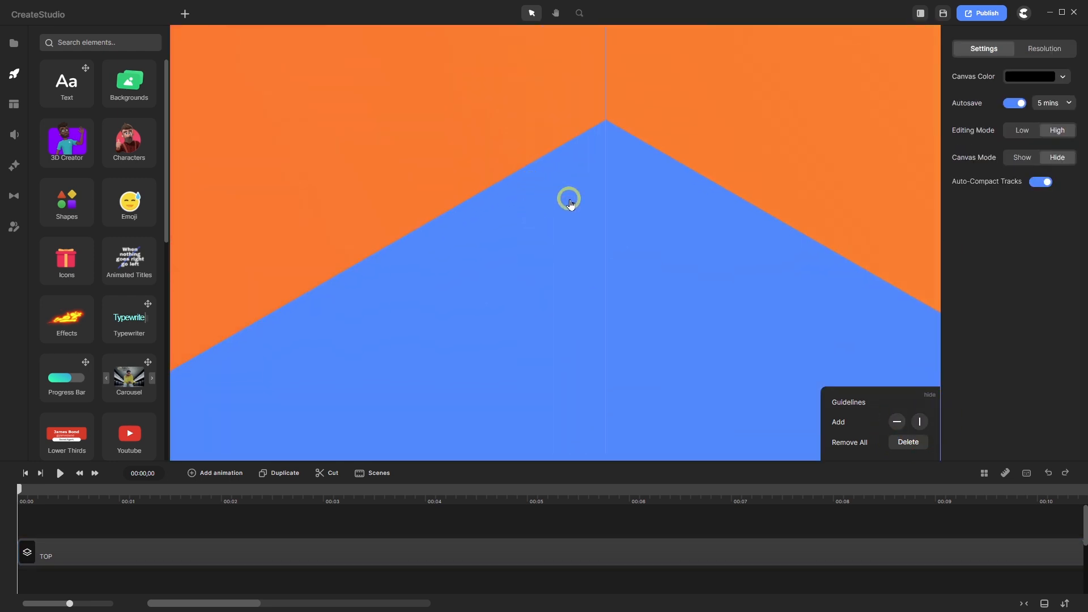
{"action": "scroll", "coordinate": [604, 134], "scroll_direction": "down", "scroll_amount": 6}
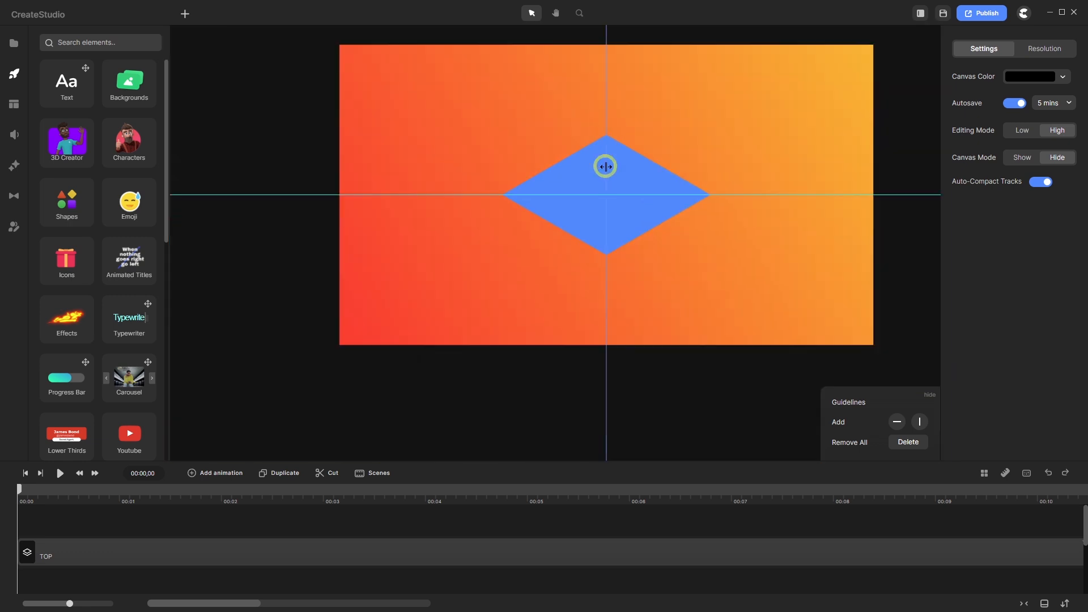
{"action": "scroll", "coordinate": [608, 258], "scroll_direction": "up", "scroll_amount": 5}
{"action": "scroll", "coordinate": [593, 241], "scroll_direction": "down", "scroll_amount": 3}
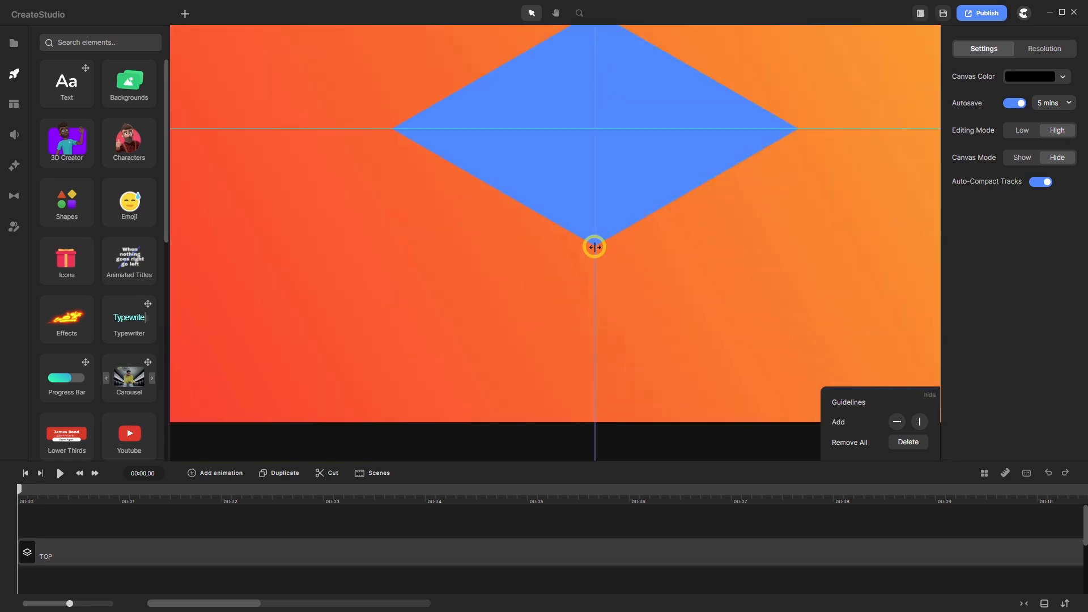
{"action": "scroll", "coordinate": [383, 129], "scroll_direction": "up", "scroll_amount": 3}
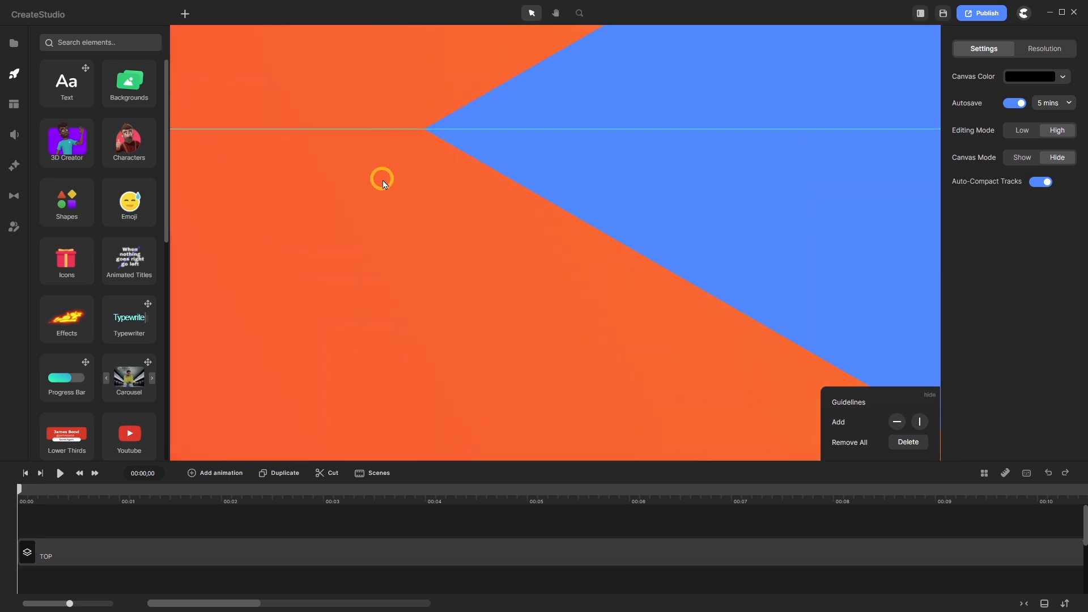
{"action": "scroll", "coordinate": [382, 178], "scroll_direction": "down", "scroll_amount": 3}
{"action": "scroll", "coordinate": [680, 170], "scroll_direction": "up", "scroll_amount": 3}
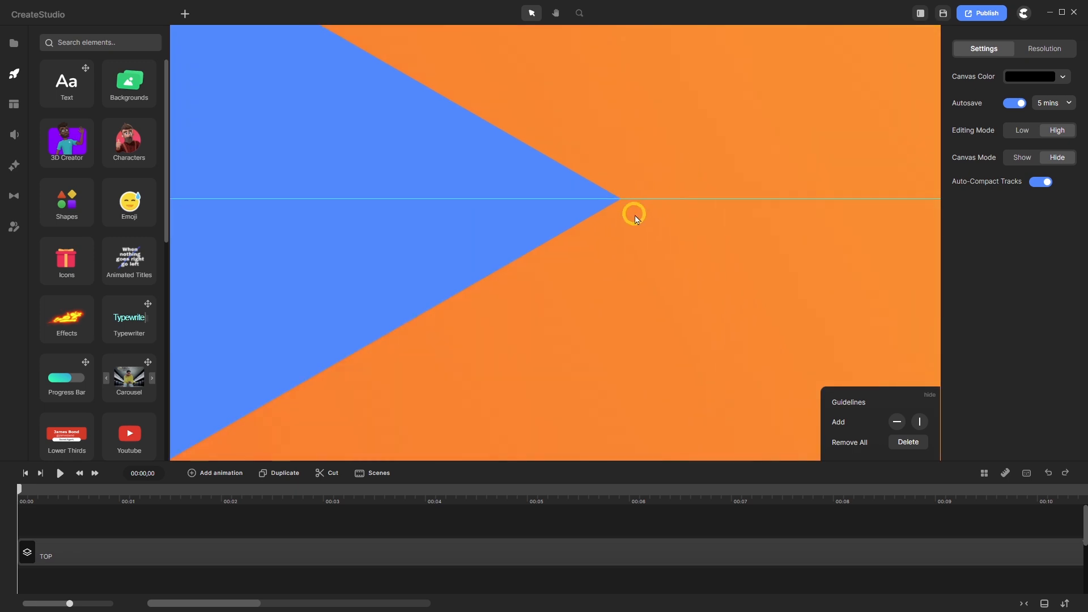
{"action": "scroll", "coordinate": [595, 195], "scroll_direction": "down", "scroll_amount": 3}
{"action": "scroll", "coordinate": [596, 196], "scroll_direction": "down", "scroll_amount": 2}
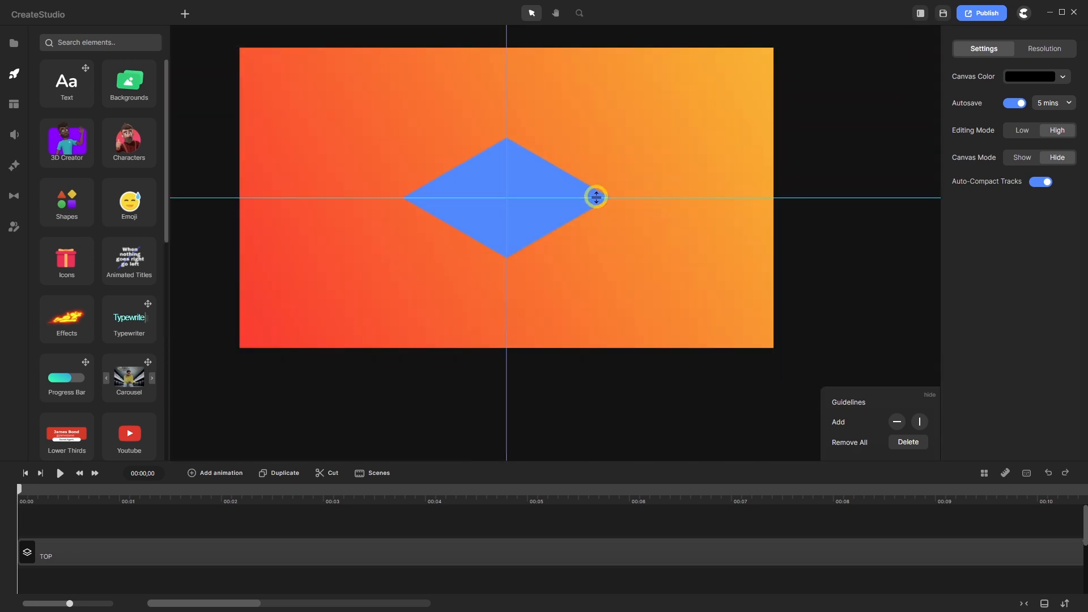
{"action": "left_click", "coordinate": [1005, 473]}
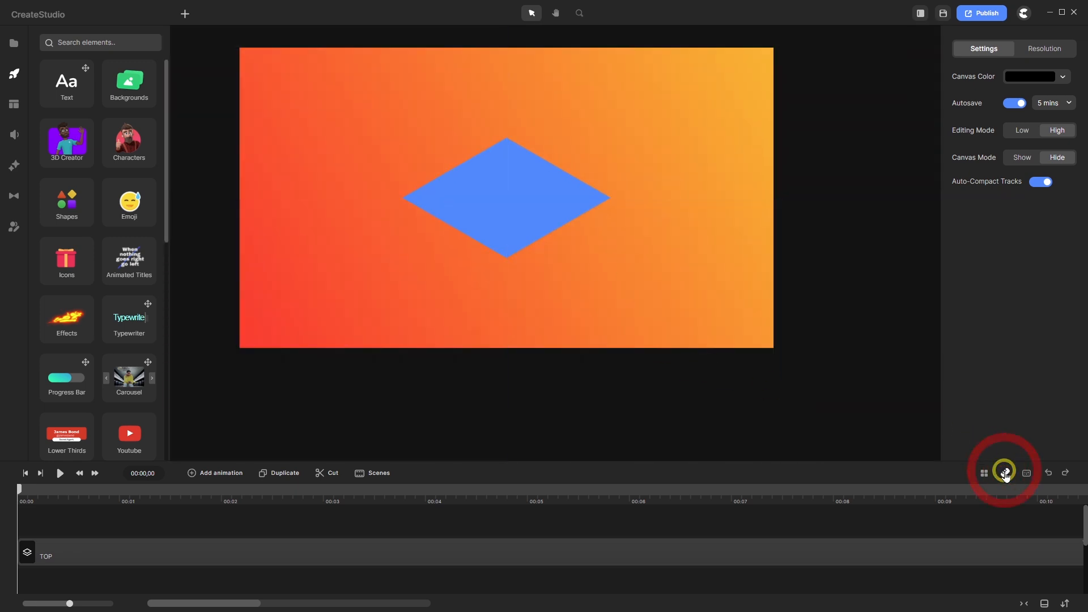
- Open the TOP group and set its blue square's Rotation to 90
{"action": "double_click", "coordinate": [237, 558]}
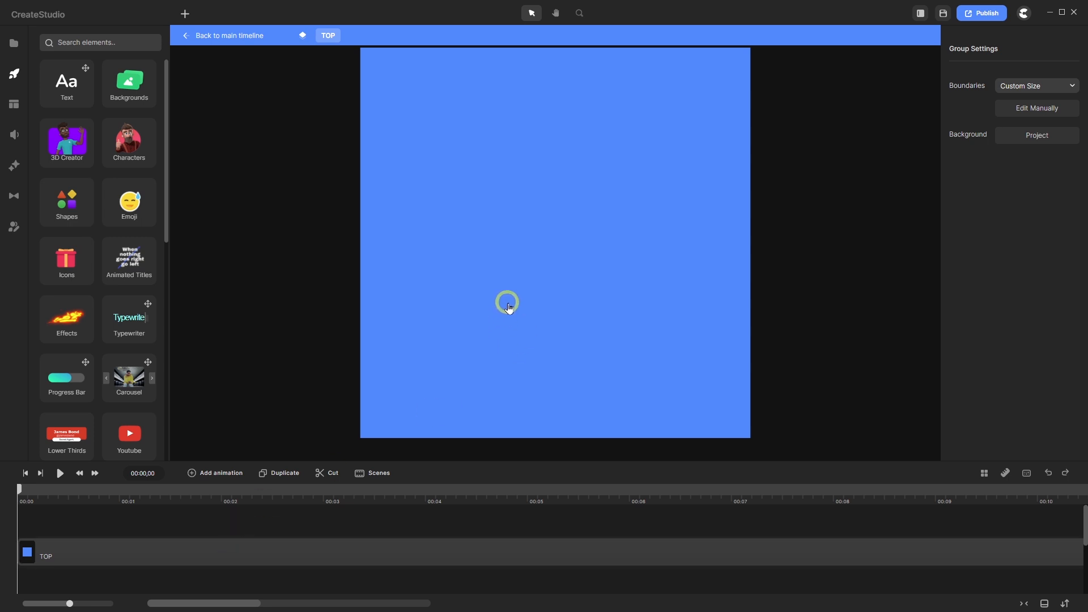
{"action": "scroll", "coordinate": [505, 301], "scroll_direction": "down", "scroll_amount": 1}
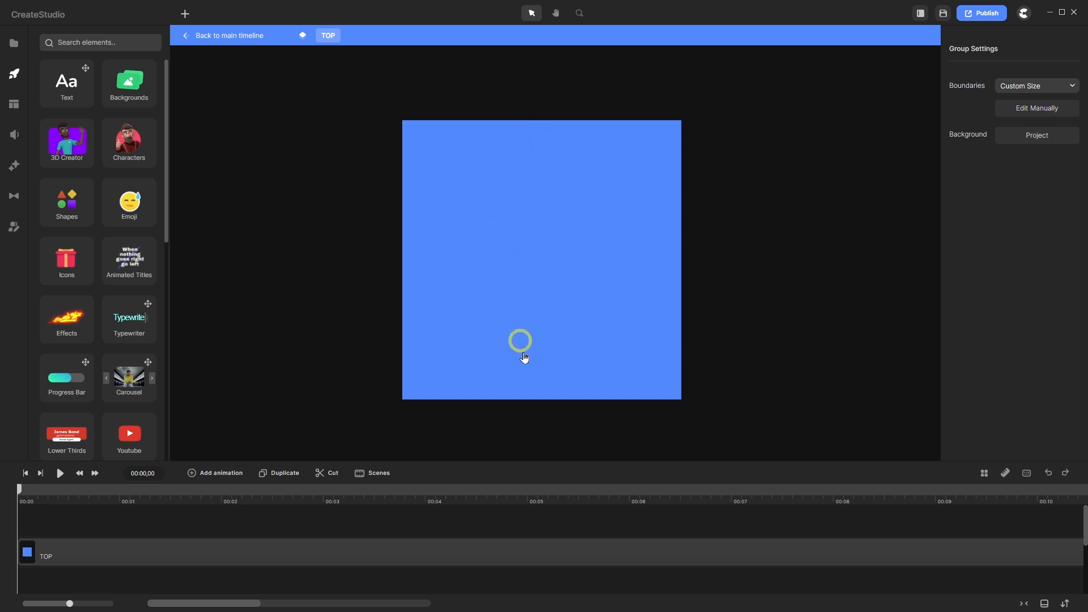
{"action": "left_click", "coordinate": [88, 555]}
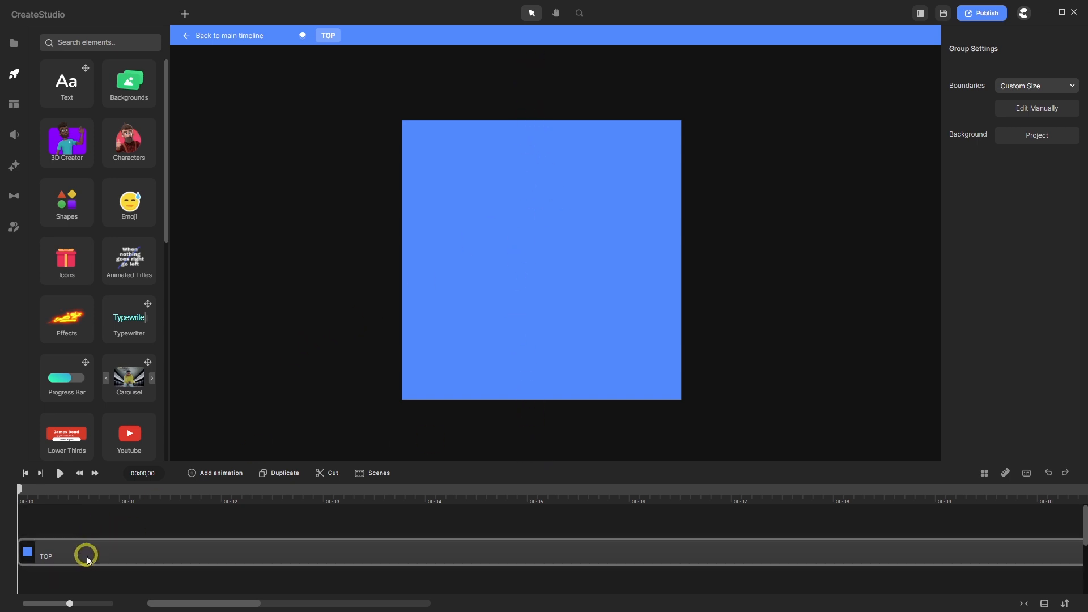
{"action": "left_click", "coordinate": [88, 555]}
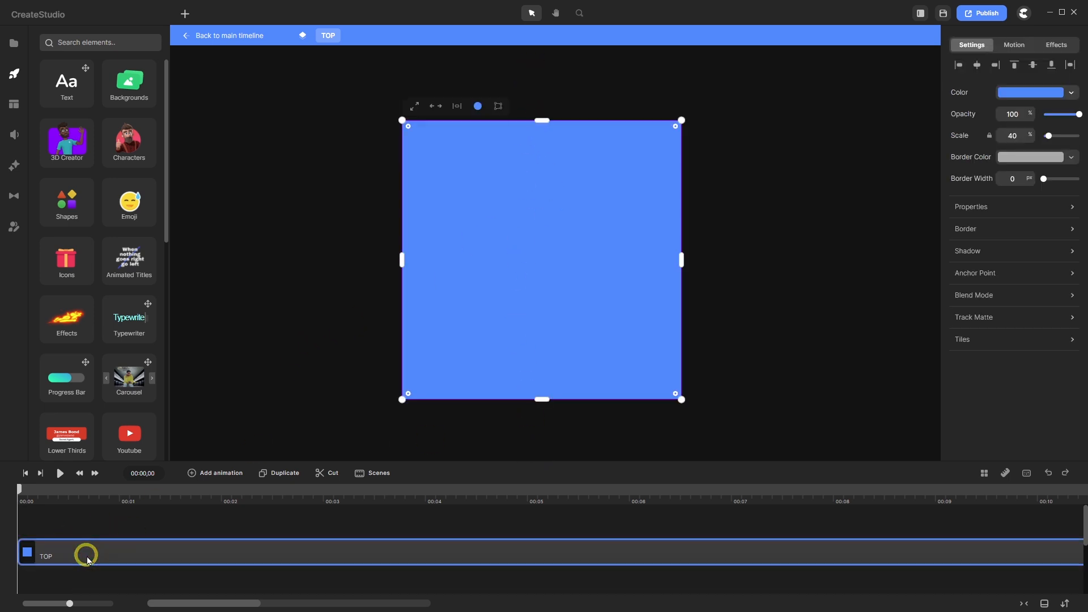
{"action": "left_click", "coordinate": [1071, 207]}
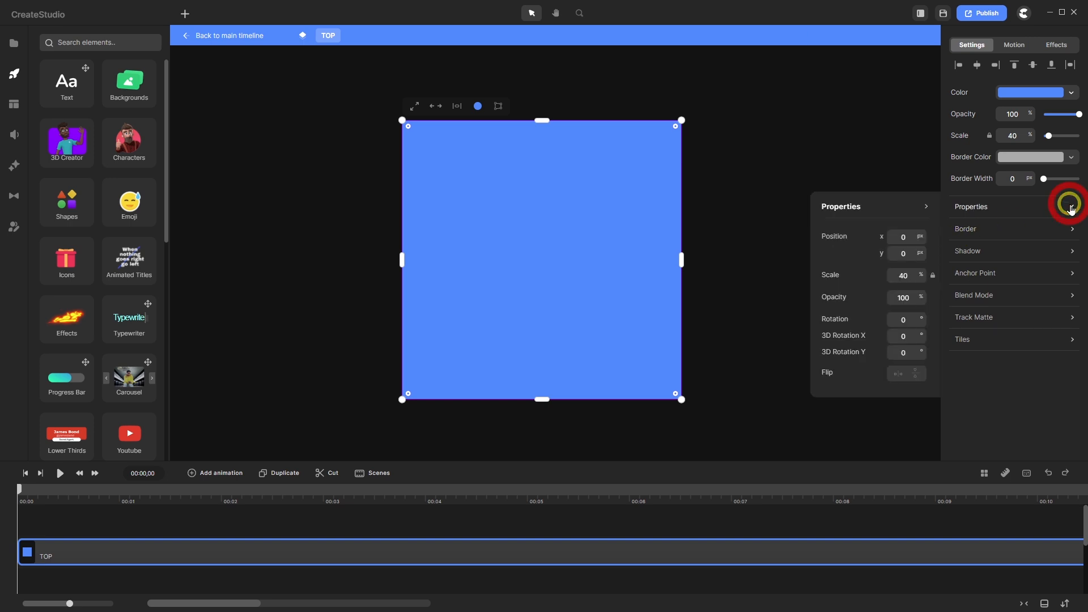
{"action": "left_click", "coordinate": [910, 324]}
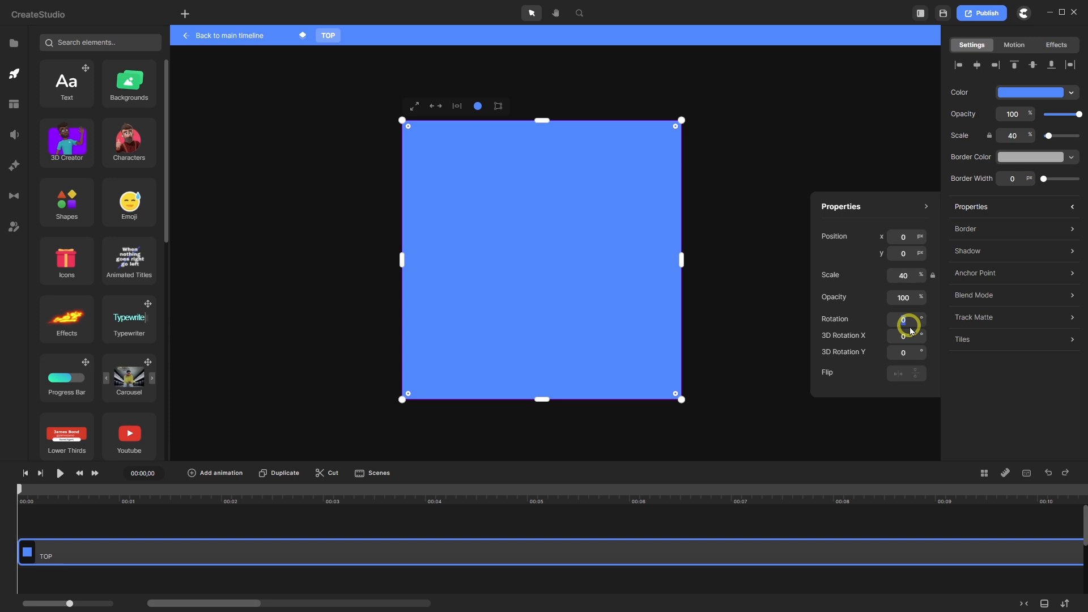
{"action": "type", "text": "90"}
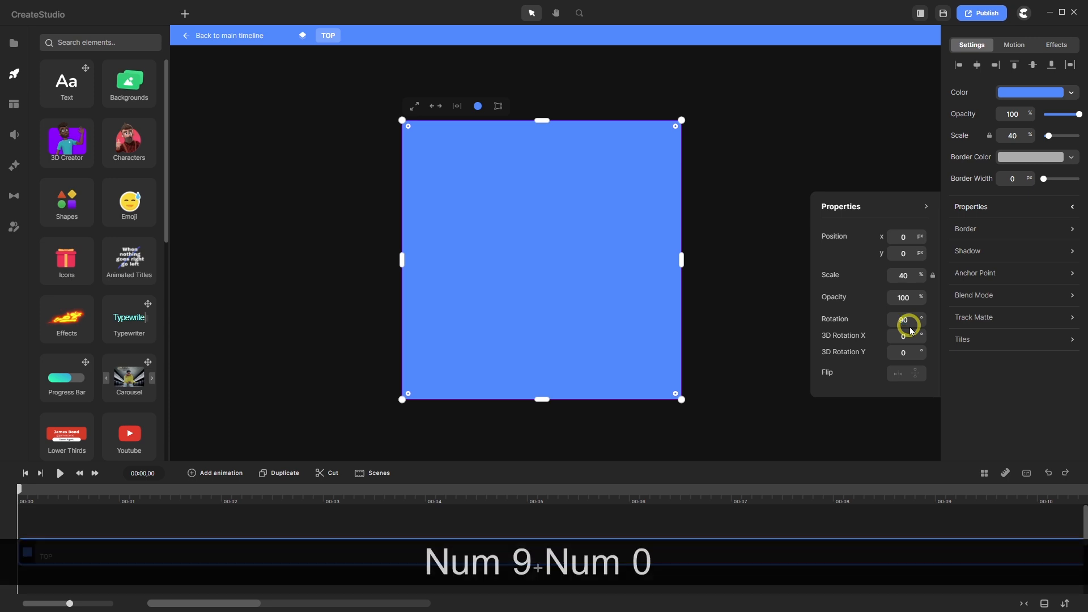
{"action": "key", "text": "Return"}
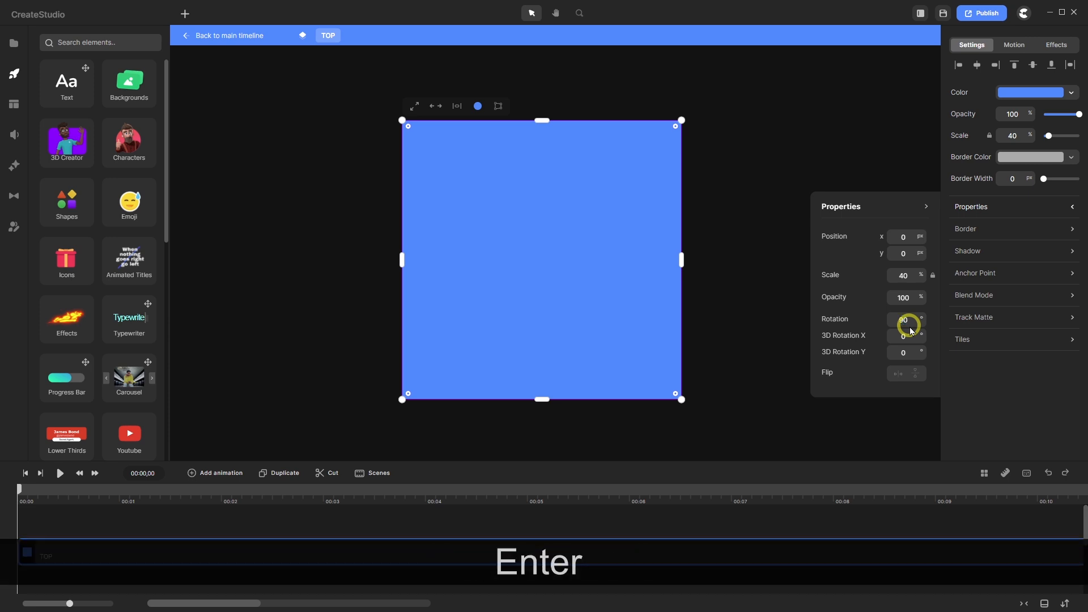
- Change the square's fill type to a linear gradient
{"action": "left_click", "coordinate": [1023, 93]}
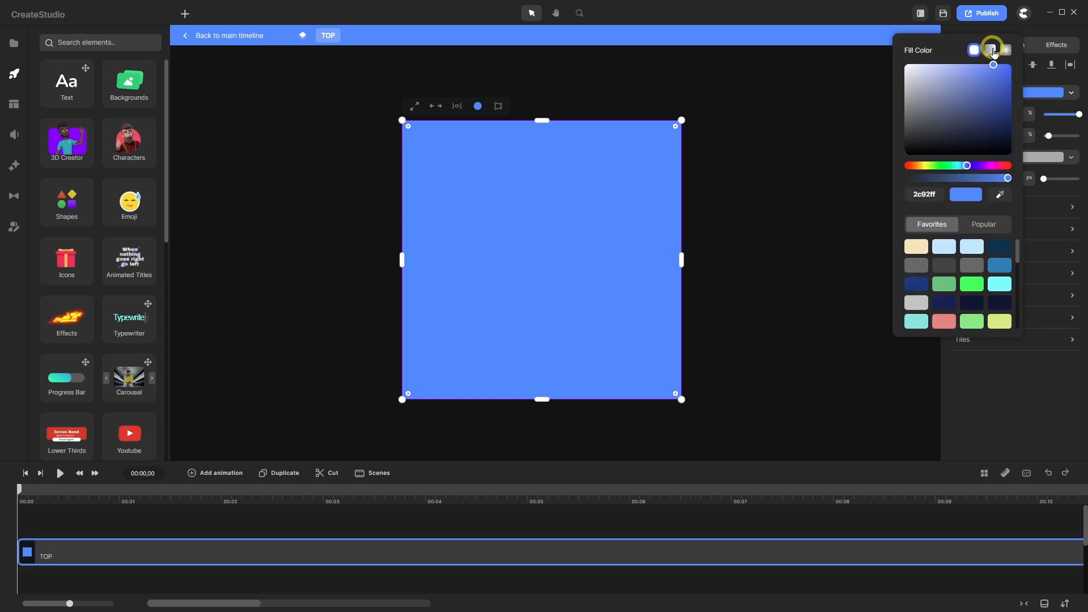
{"action": "left_click", "coordinate": [993, 51]}
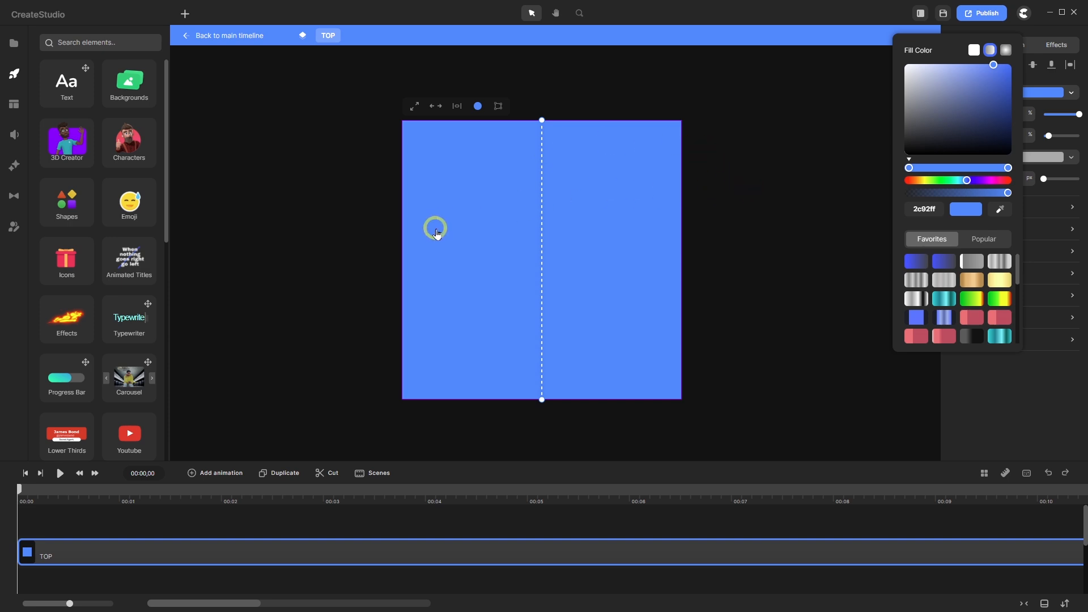
{"action": "left_click", "coordinate": [995, 393]}
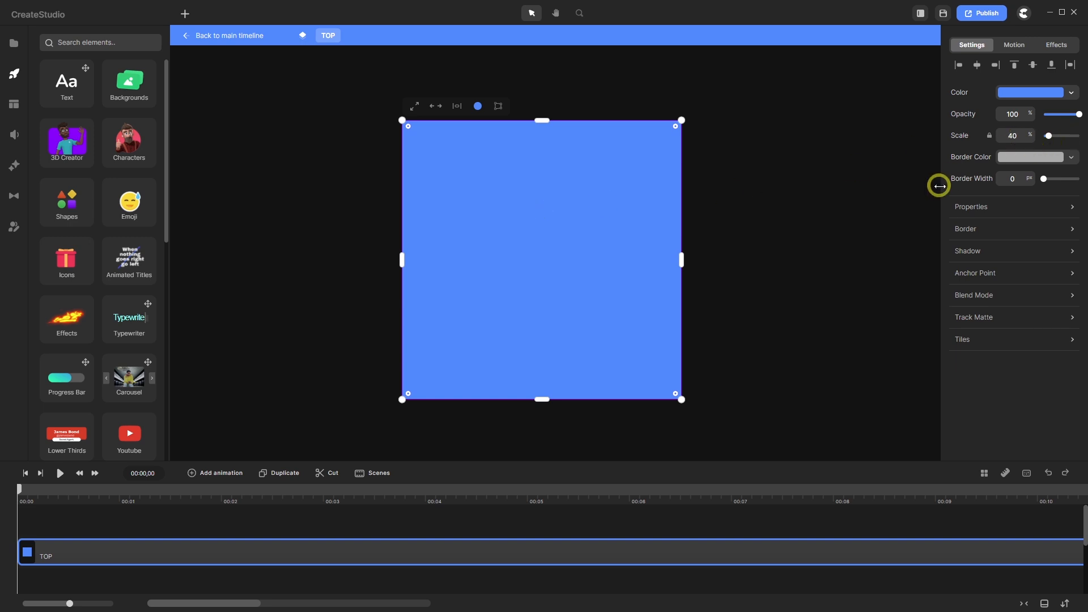
- Unlink the scale values and set Scale X to 70, leaving Scale Y at 40%
{"action": "left_click", "coordinate": [989, 136]}
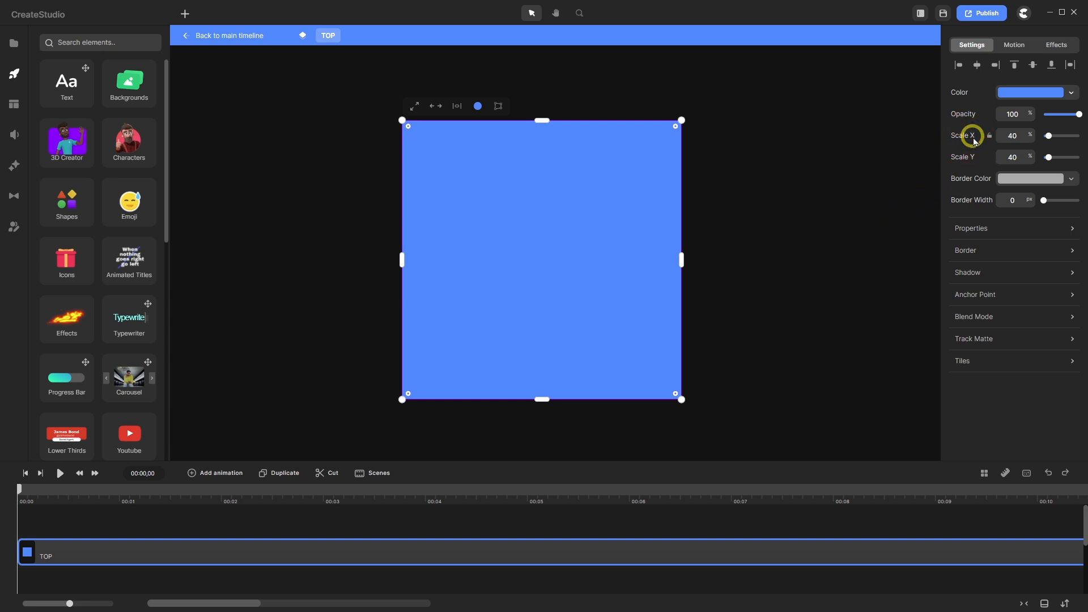
{"action": "left_click", "coordinate": [1023, 136]}
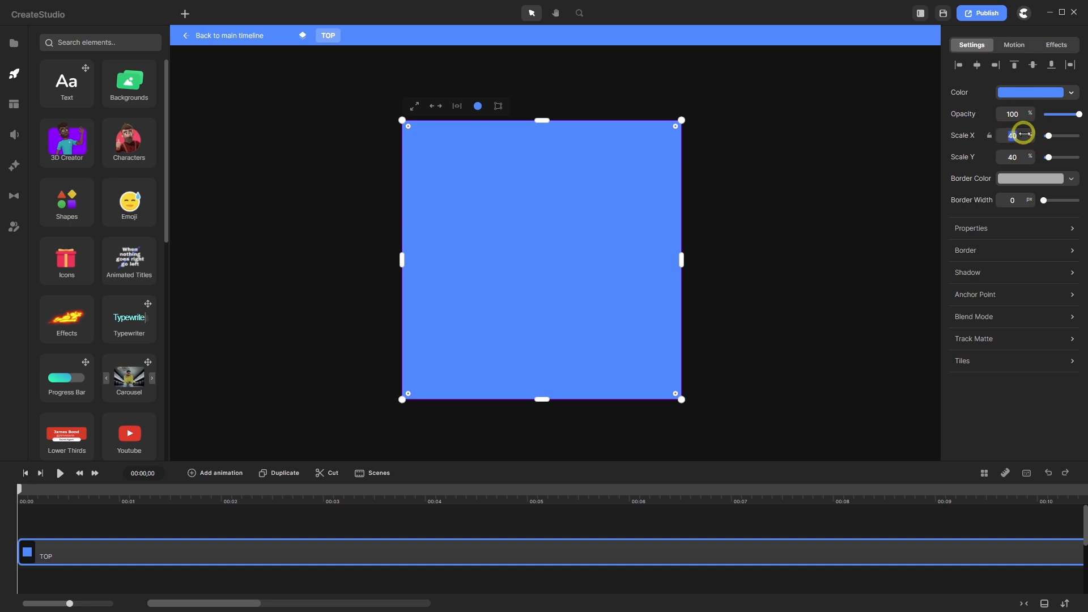
{"action": "type", "text": "70"}
{"action": "key", "text": "Return"}
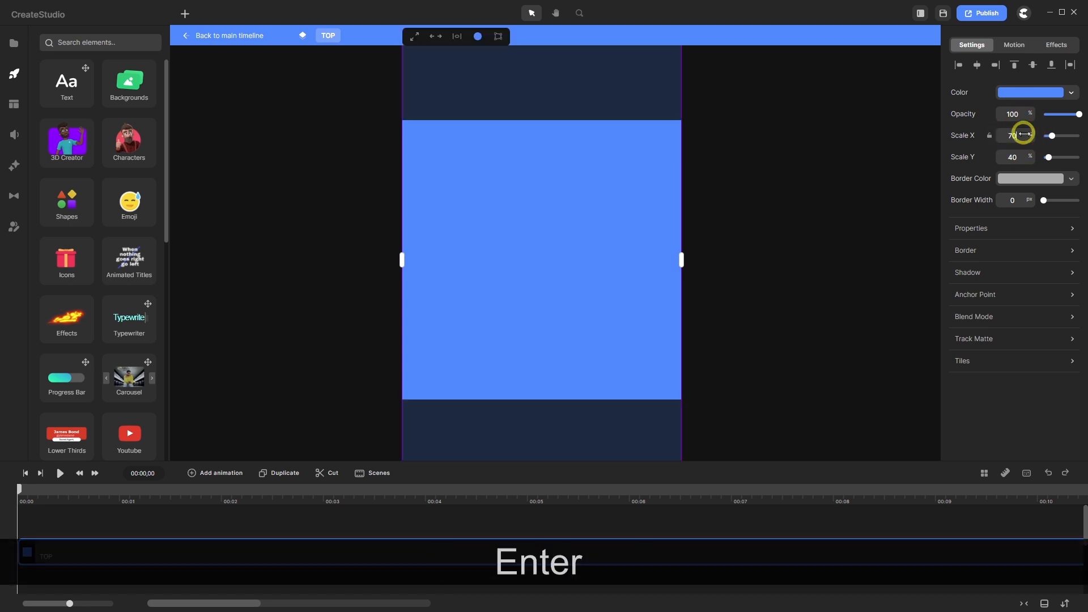
{"action": "left_click", "coordinate": [551, 226]}
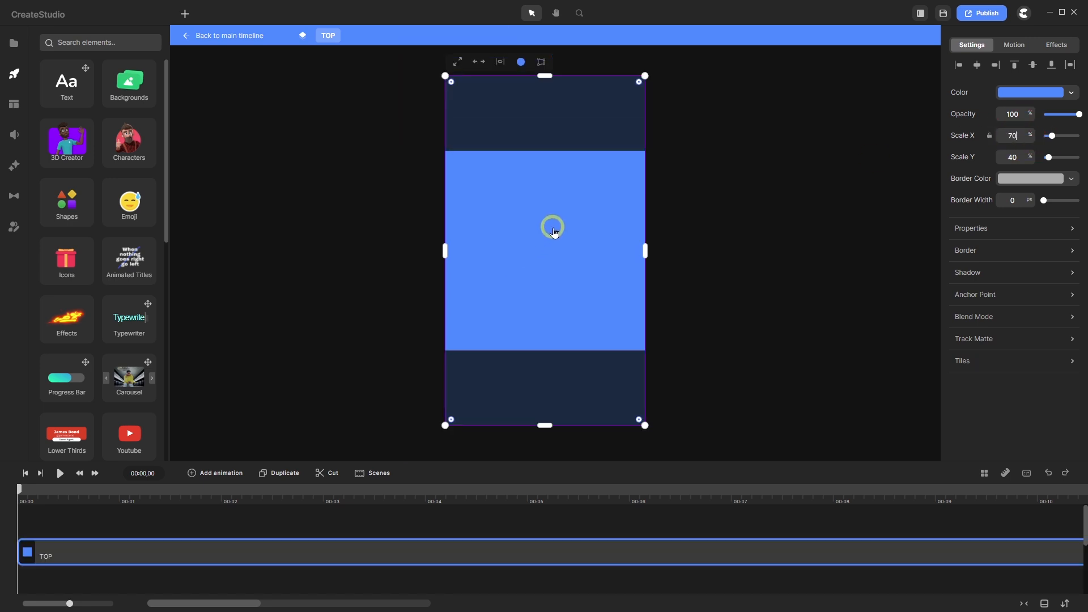
{"action": "scroll", "coordinate": [554, 232], "scroll_direction": "up", "scroll_amount": 2}
- Drag the TOP group boundary's top and bottom edges to the rectangle's ends, then finish editing
{"action": "left_click", "coordinate": [276, 529]}
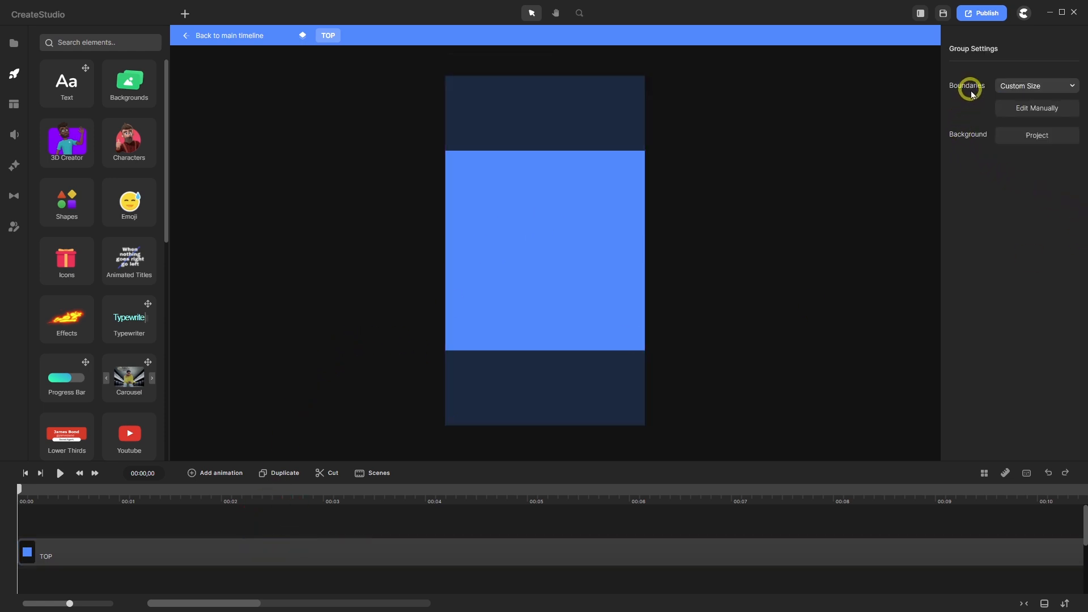
{"action": "left_click", "coordinate": [1035, 111]}
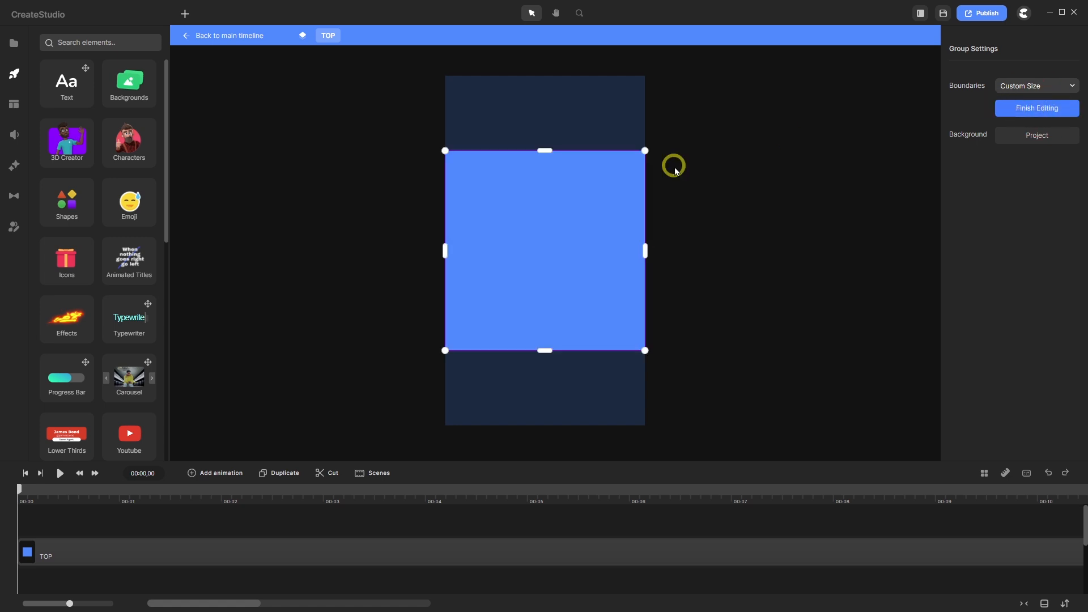
{"action": "left_click_drag", "start_coordinate": [545, 151], "coordinate": [544, 75]}
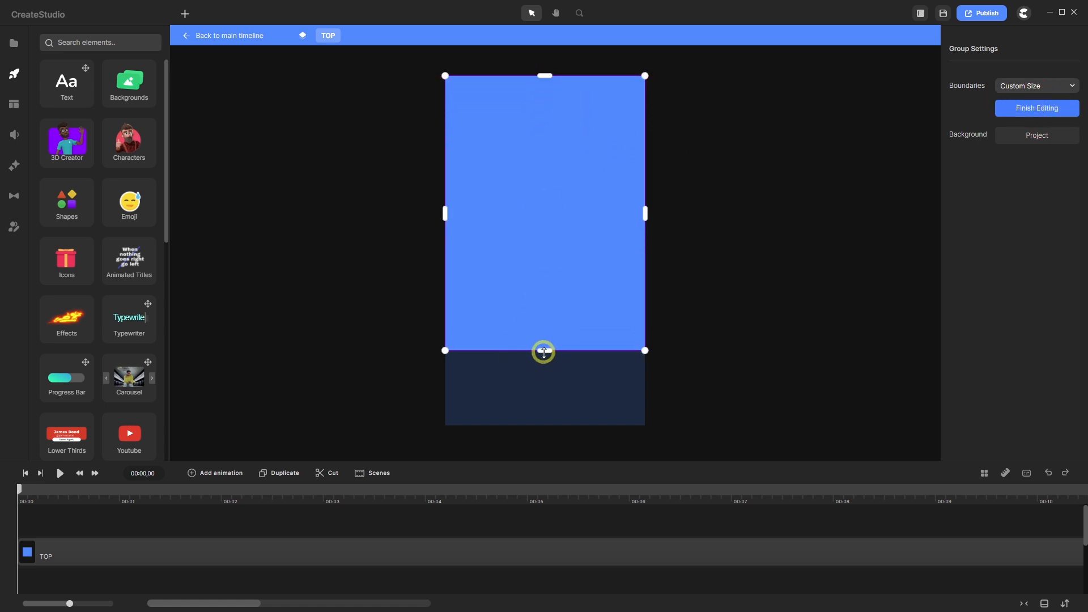
{"action": "left_click_drag", "start_coordinate": [544, 350], "coordinate": [549, 425]}
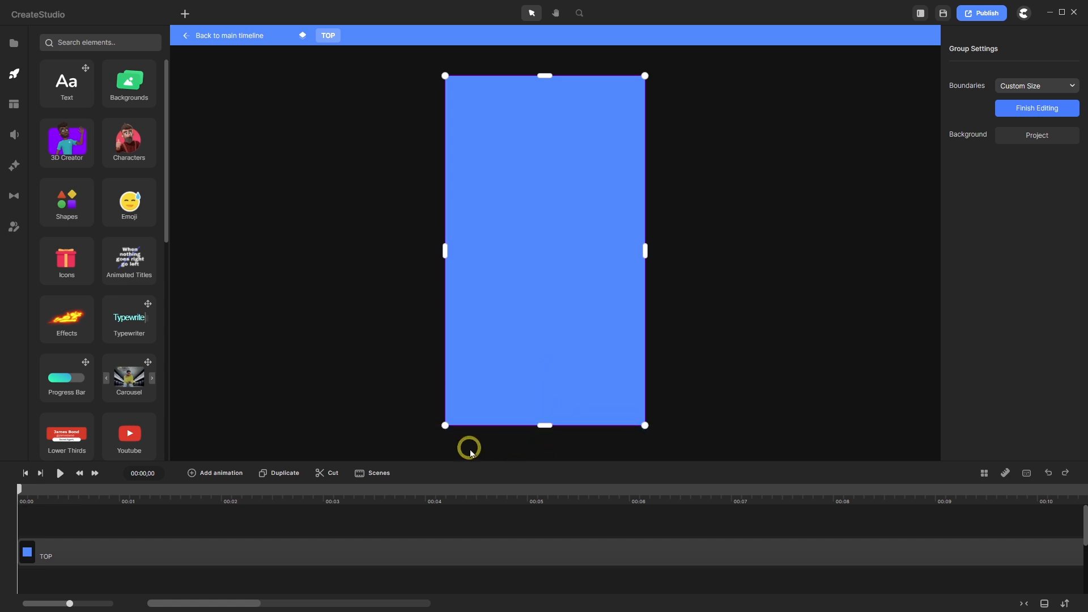
{"action": "left_click", "coordinate": [409, 525]}
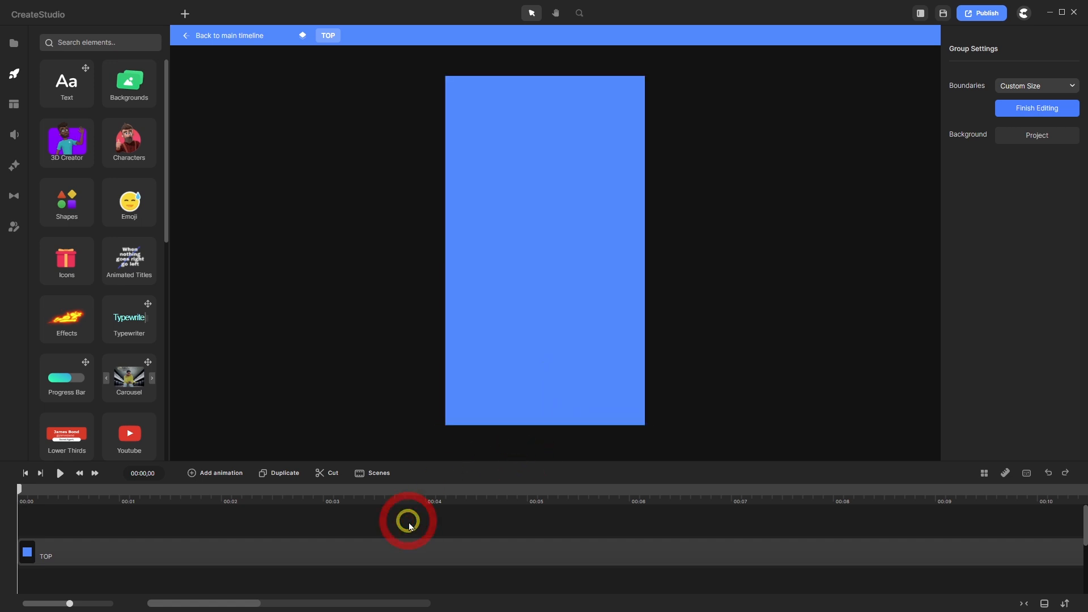
{"action": "left_click", "coordinate": [1037, 109]}
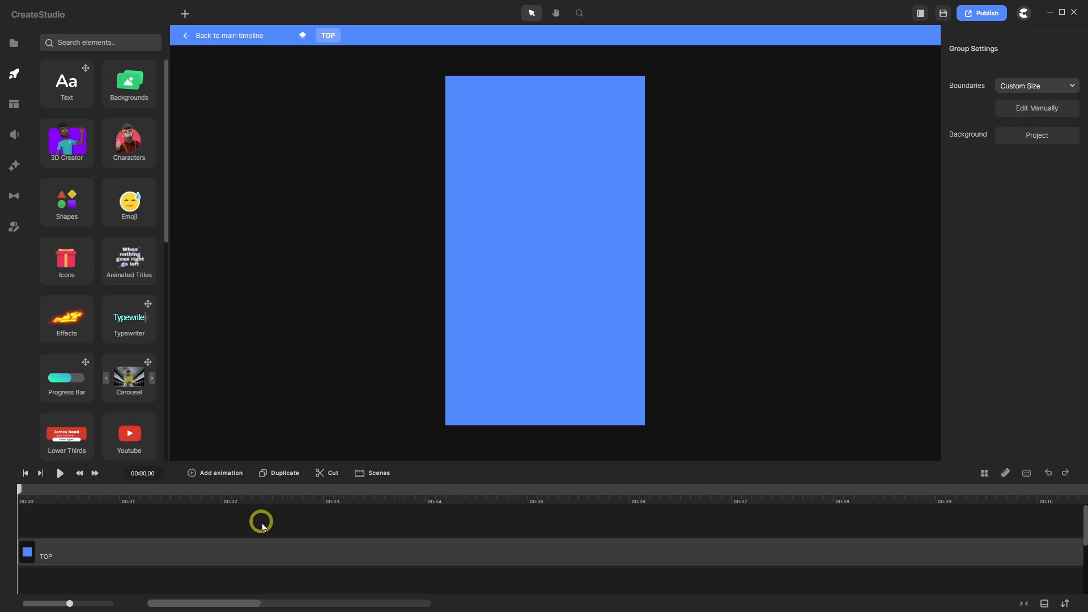
{"action": "left_click", "coordinate": [131, 555]}
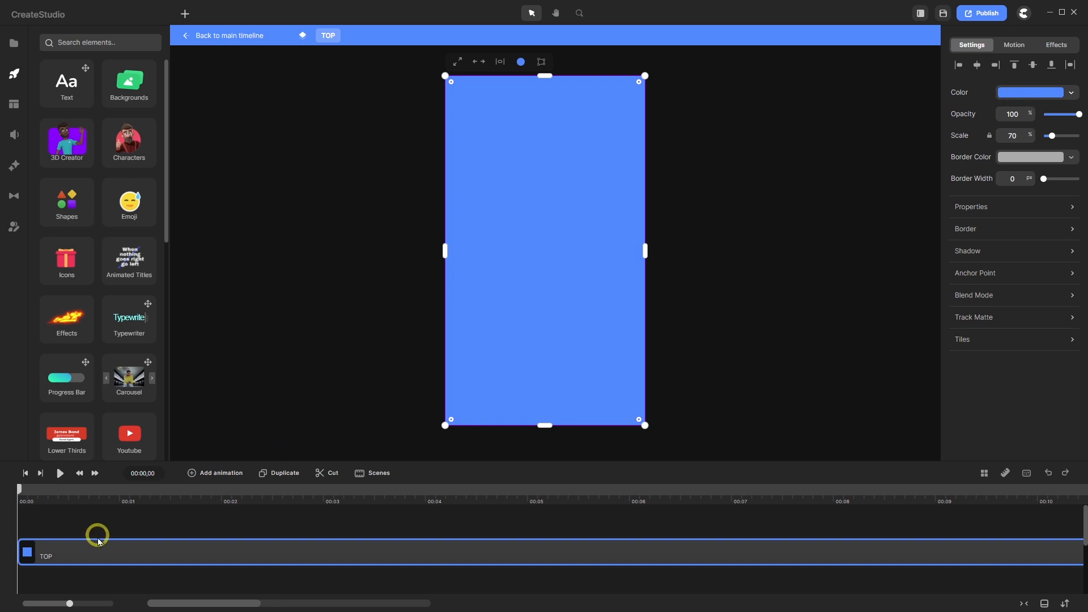
- Change the rectangle's fill to a solid near-black 191919
{"action": "left_click", "coordinate": [1014, 92]}
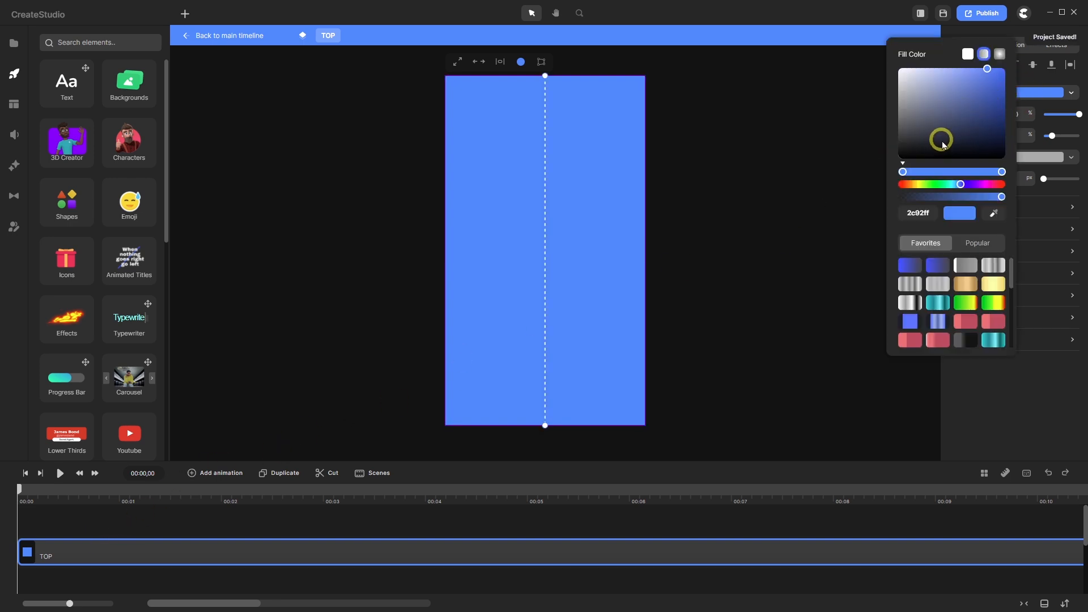
{"action": "left_click", "coordinate": [967, 54]}
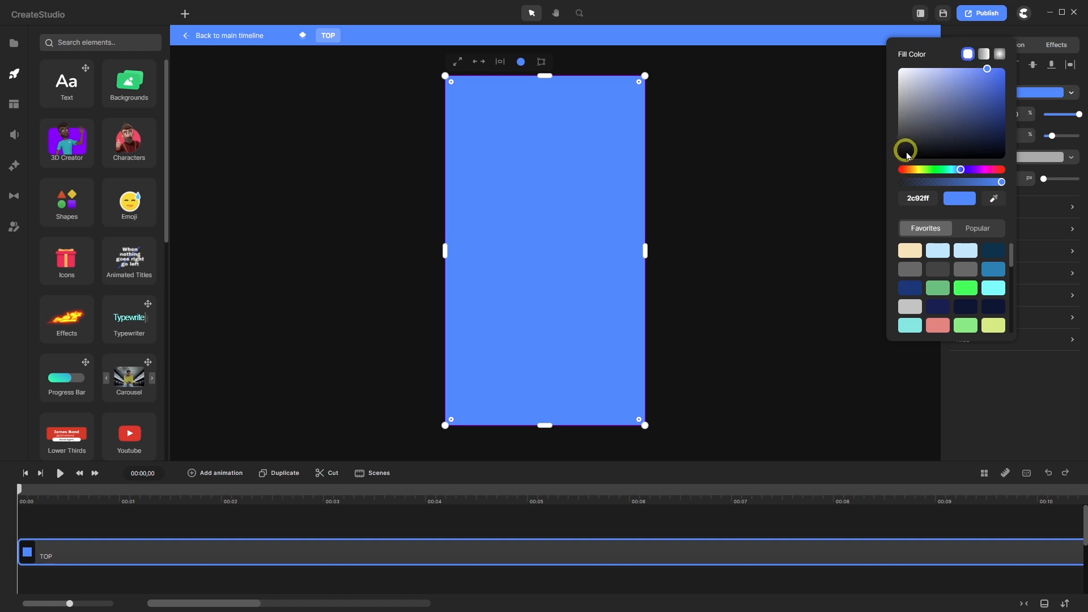
{"action": "left_click_drag", "start_coordinate": [904, 152], "coordinate": [897, 152]}
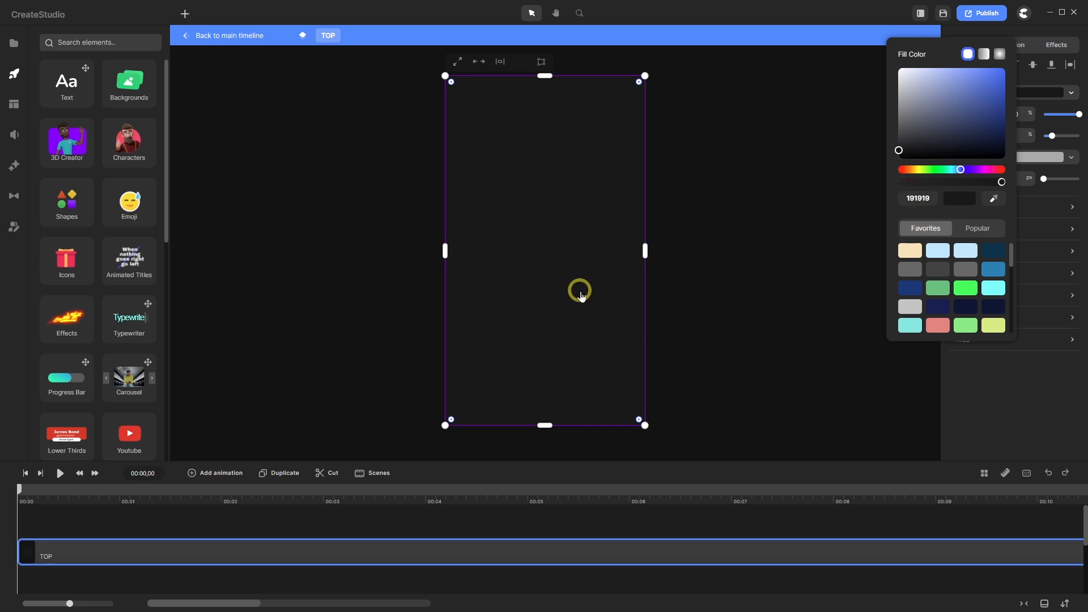
{"action": "scroll", "coordinate": [436, 64], "scroll_direction": "up", "scroll_amount": 6}
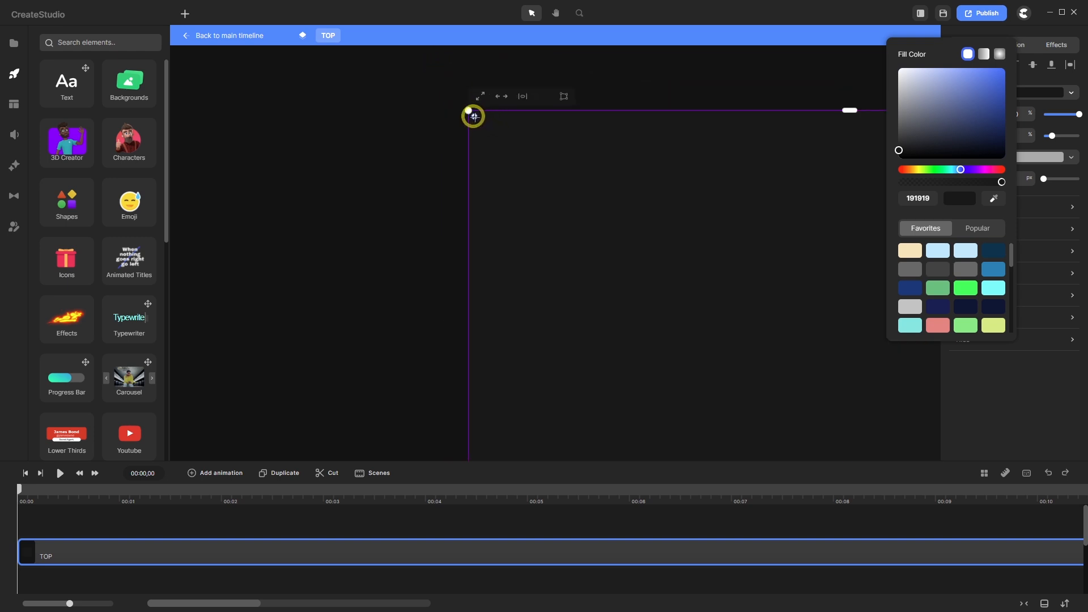
- Round the rectangle's corners, set the group Background to White, then enlarge the corner rounding
{"action": "left_click_drag", "start_coordinate": [474, 118], "coordinate": [520, 169]}
{"action": "left_click", "coordinate": [450, 171]}
{"action": "scroll", "coordinate": [372, 117], "scroll_direction": "down", "scroll_amount": 4}
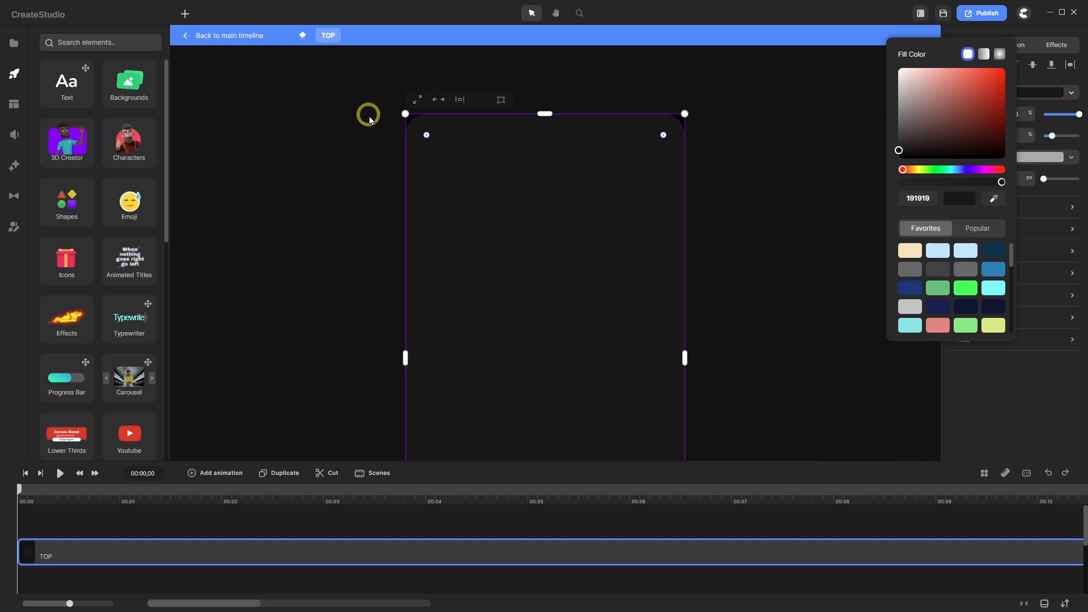
{"action": "left_click", "coordinate": [780, 516]}
{"action": "left_click", "coordinate": [1037, 136]}
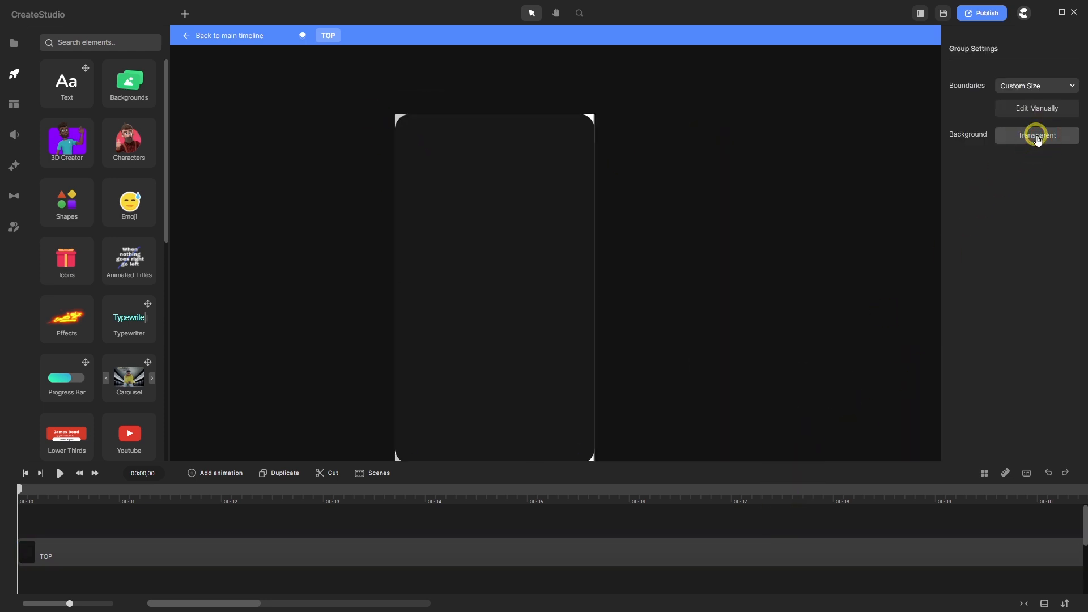
{"action": "left_click", "coordinate": [1037, 136]}
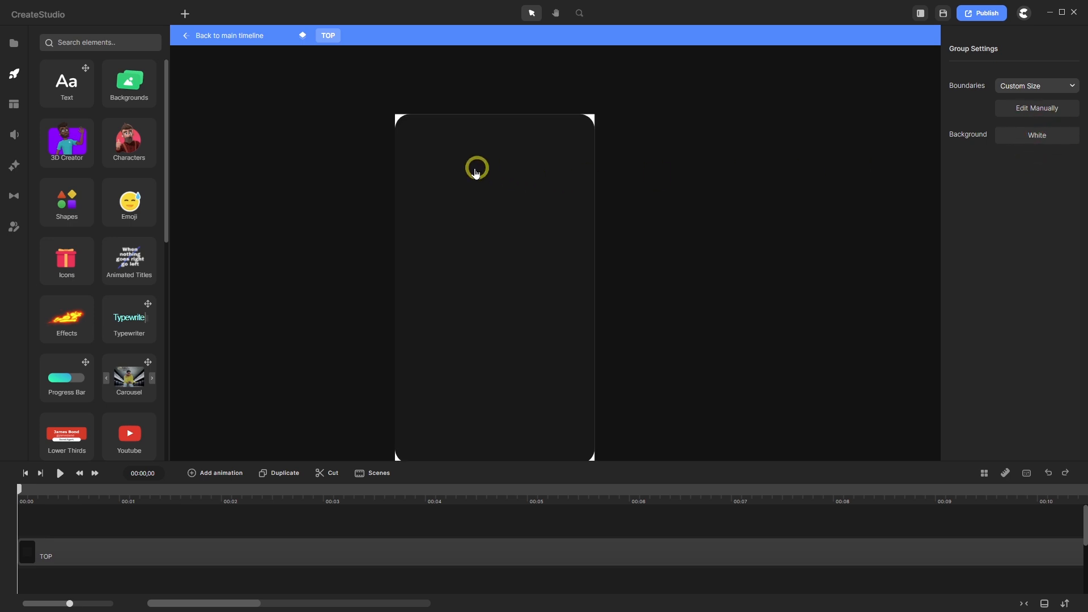
{"action": "left_click", "coordinate": [313, 545]}
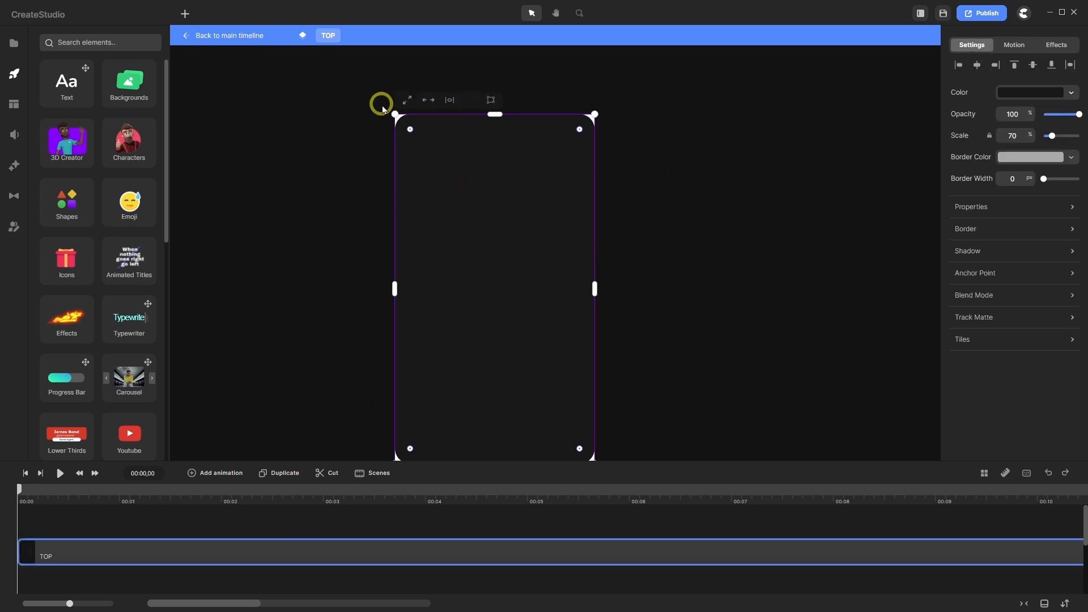
{"action": "scroll", "coordinate": [395, 128], "scroll_direction": "up", "scroll_amount": 3}
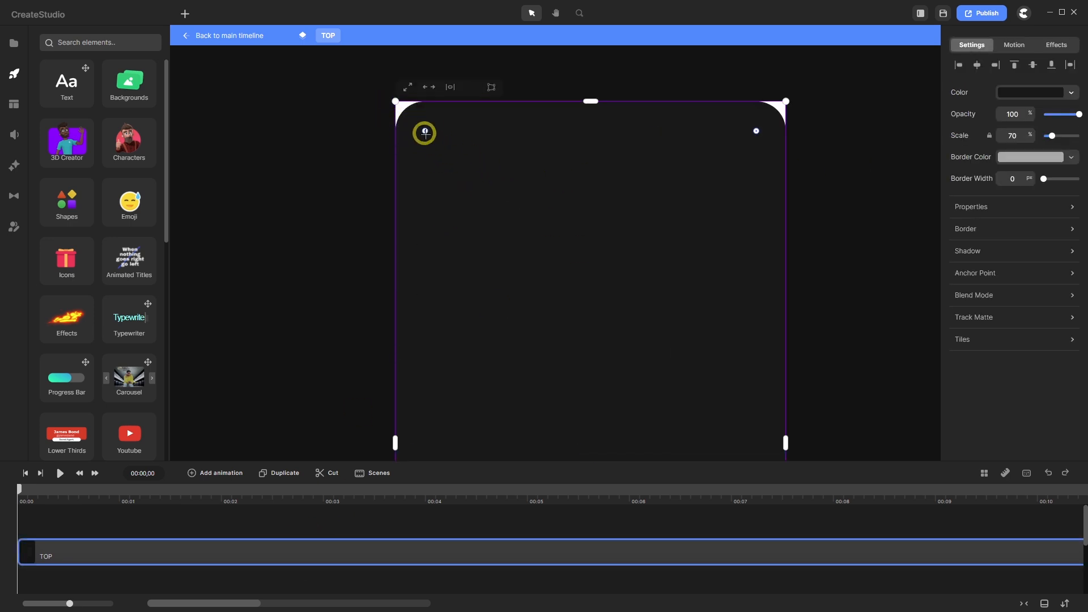
{"action": "left_click_drag", "start_coordinate": [425, 131], "coordinate": [431, 137]}
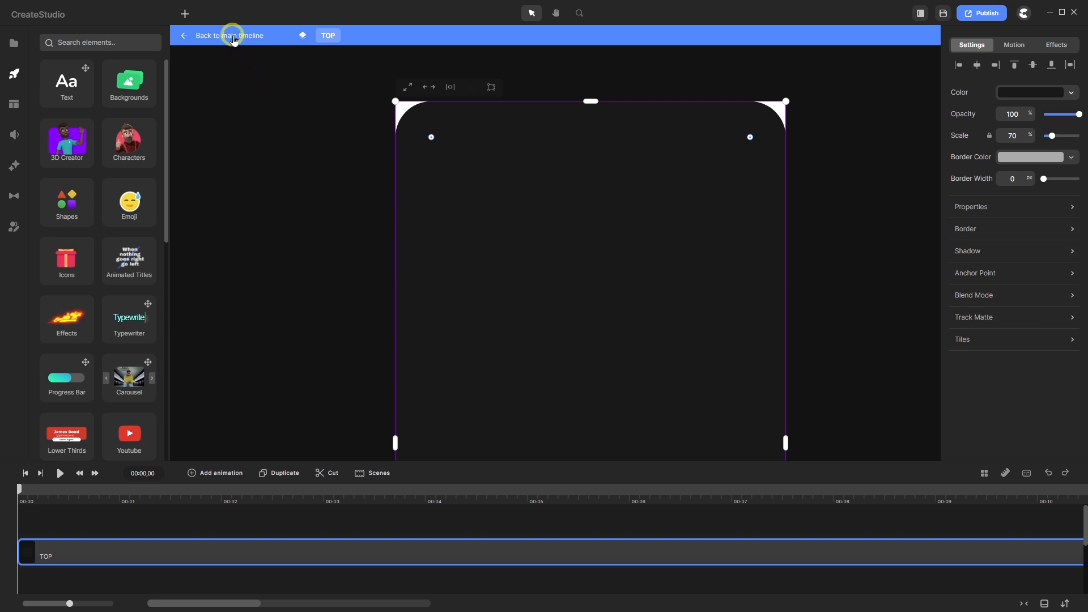
- Return to the main project, enlarge the timeline, and duplicate the TOP group
{"action": "left_click", "coordinate": [232, 36]}
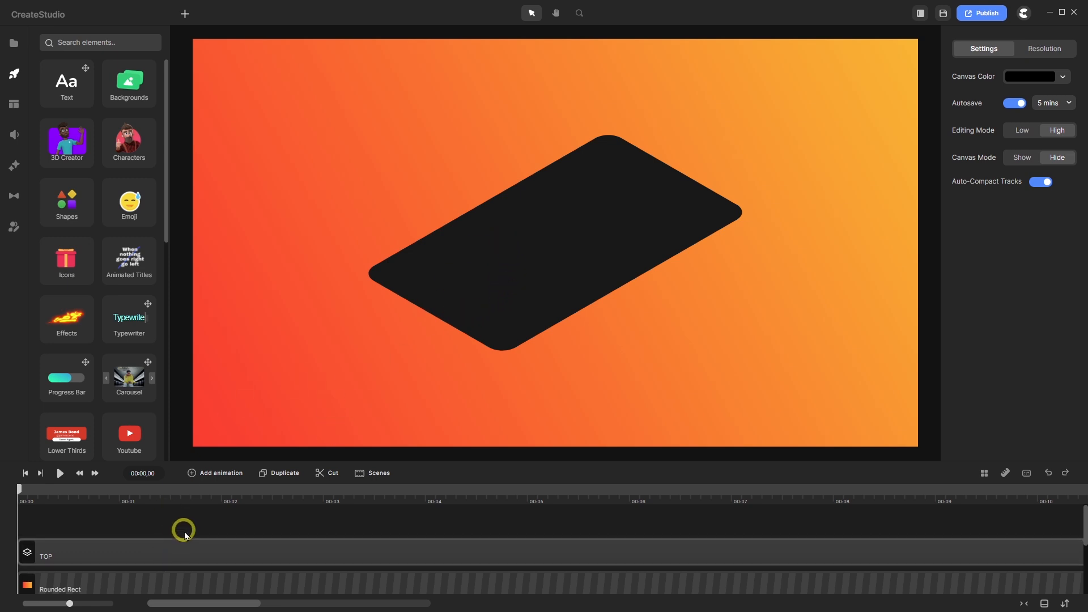
{"action": "left_click_drag", "start_coordinate": [467, 463], "coordinate": [475, 433]}
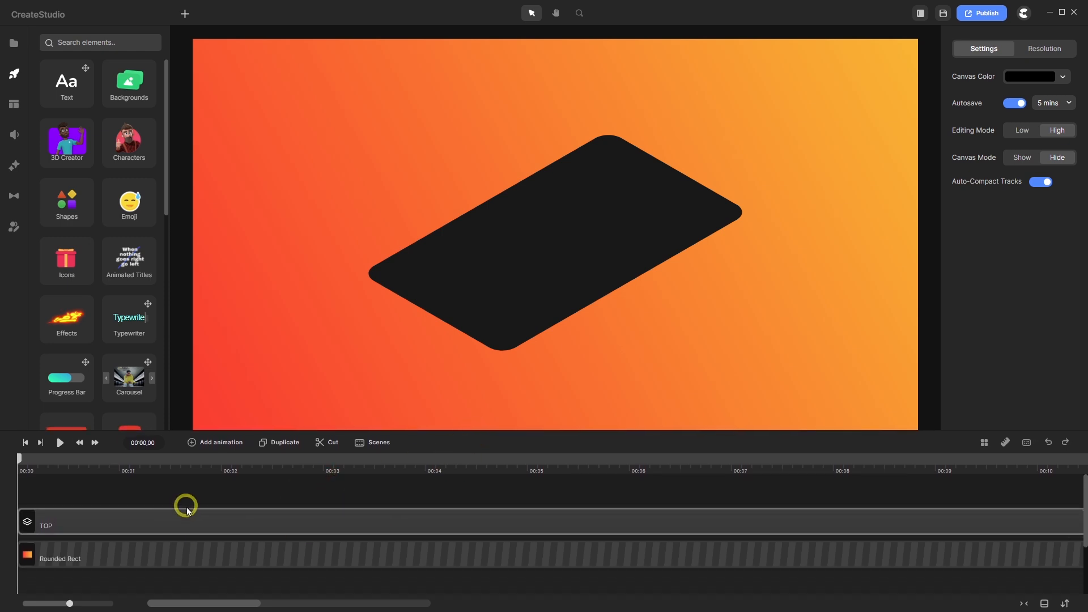
{"action": "left_click", "coordinate": [157, 523]}
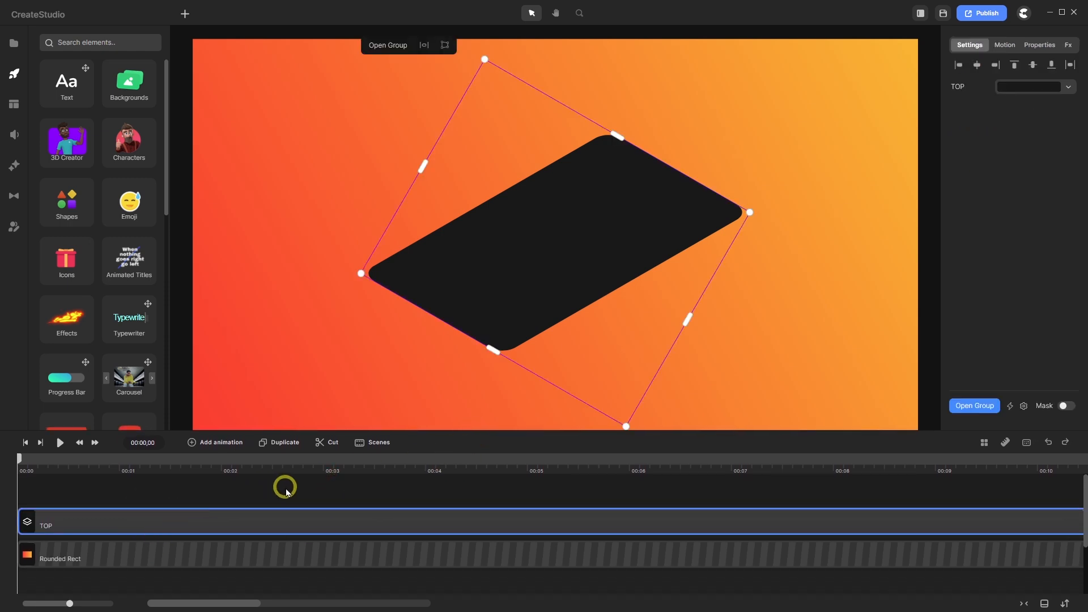
{"action": "left_click", "coordinate": [288, 441]}
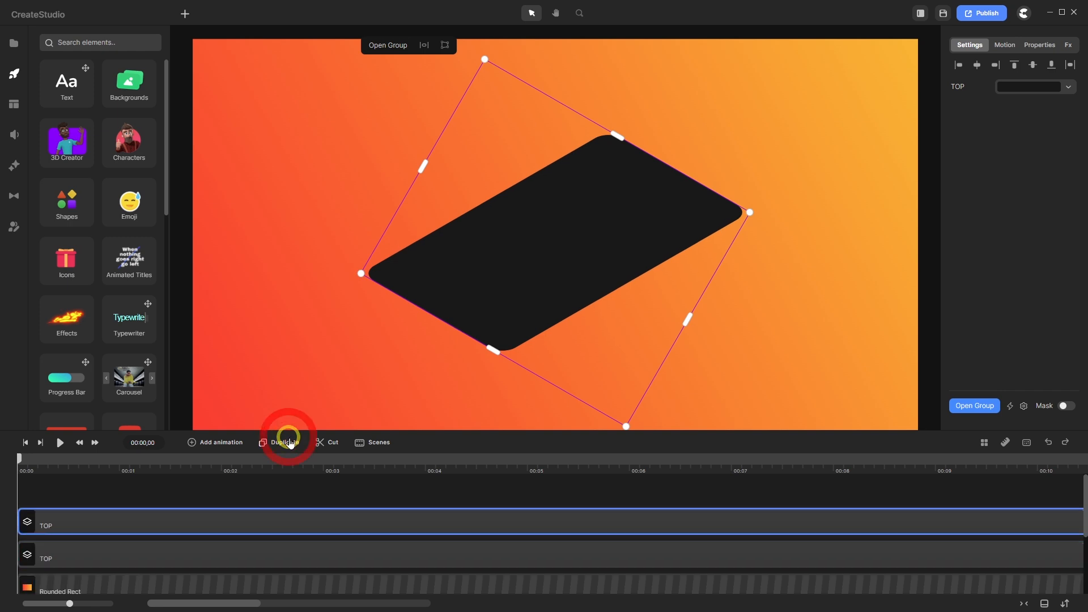
- Rename the copied TOP group to BOTTOM and change its Easy Edit label to BOTTOM
{"action": "left_click", "coordinate": [89, 560]}
{"action": "right_click", "coordinate": [89, 559]}
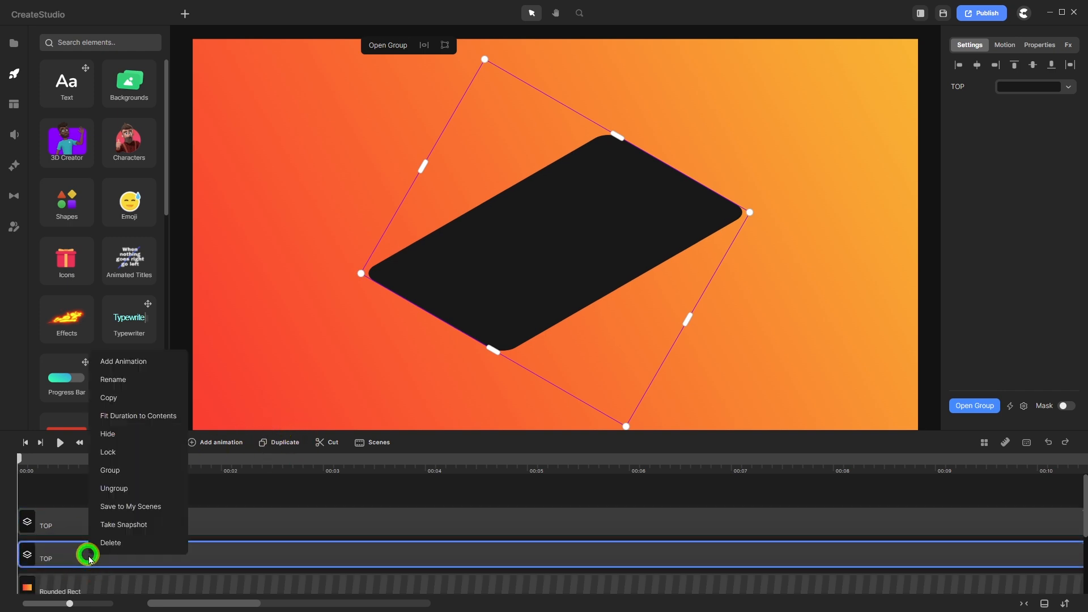
{"action": "left_click", "coordinate": [123, 381]}
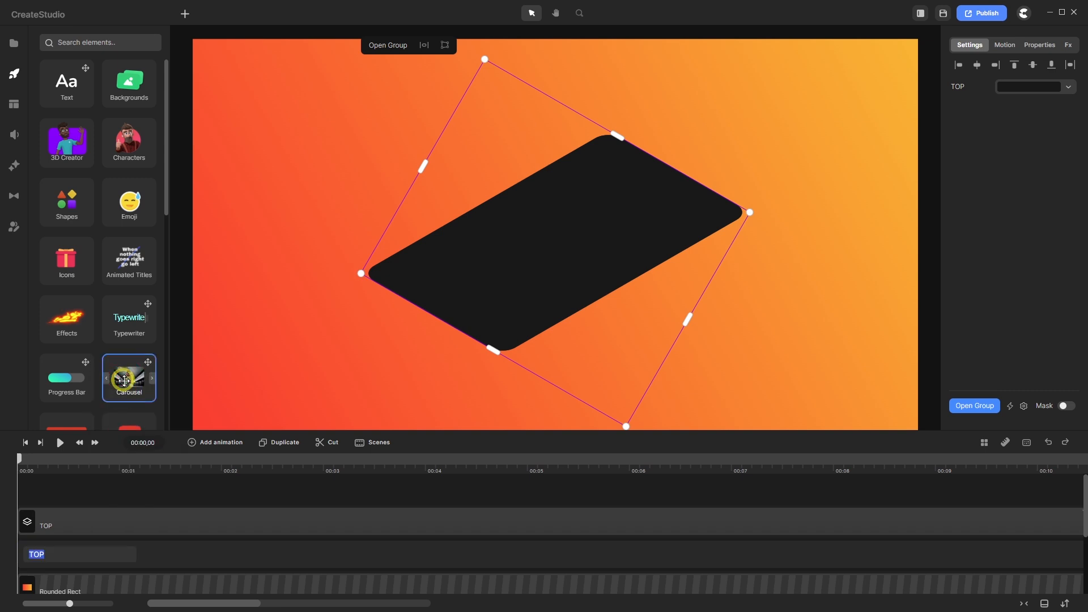
{"action": "type", "text": "Bo"}
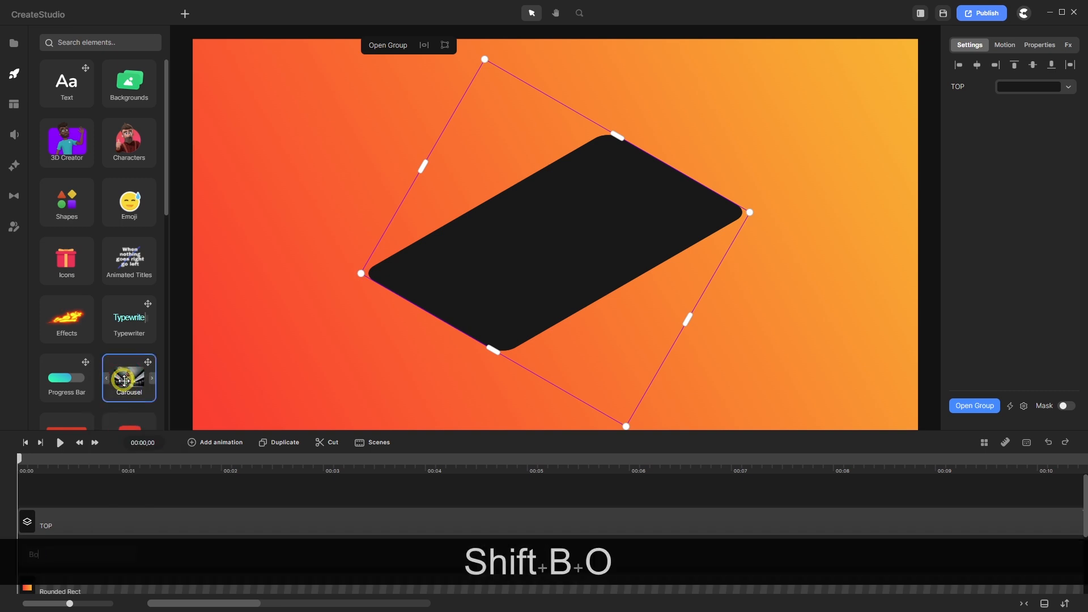
{"action": "type", "text": "tt"}
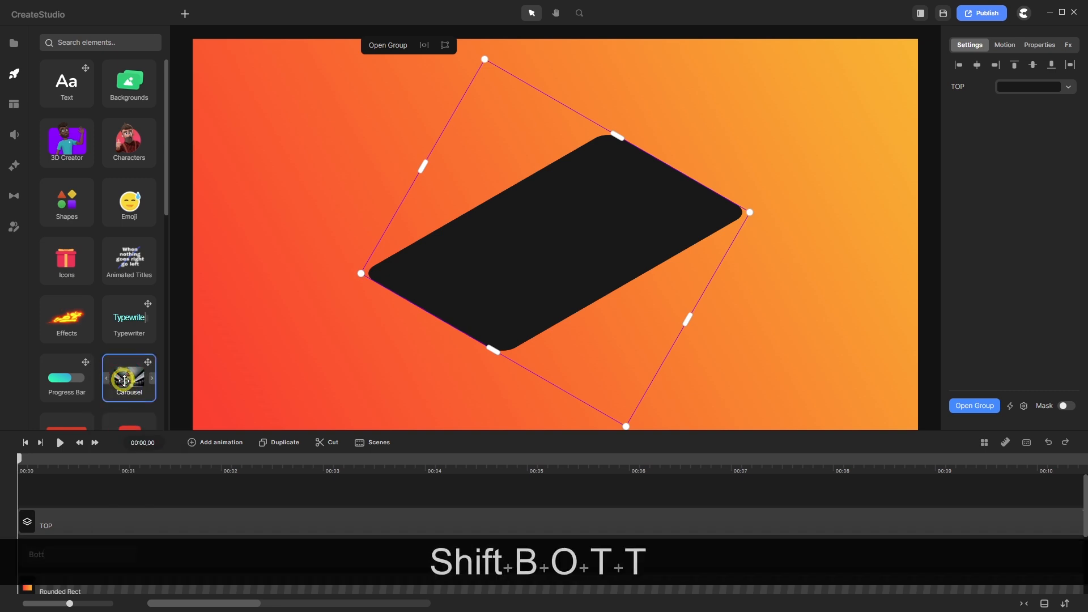
{"action": "key", "text": "BackSpace"}
{"action": "key", "text": "BackSpace"}
{"action": "key", "text": "BackSpace"}
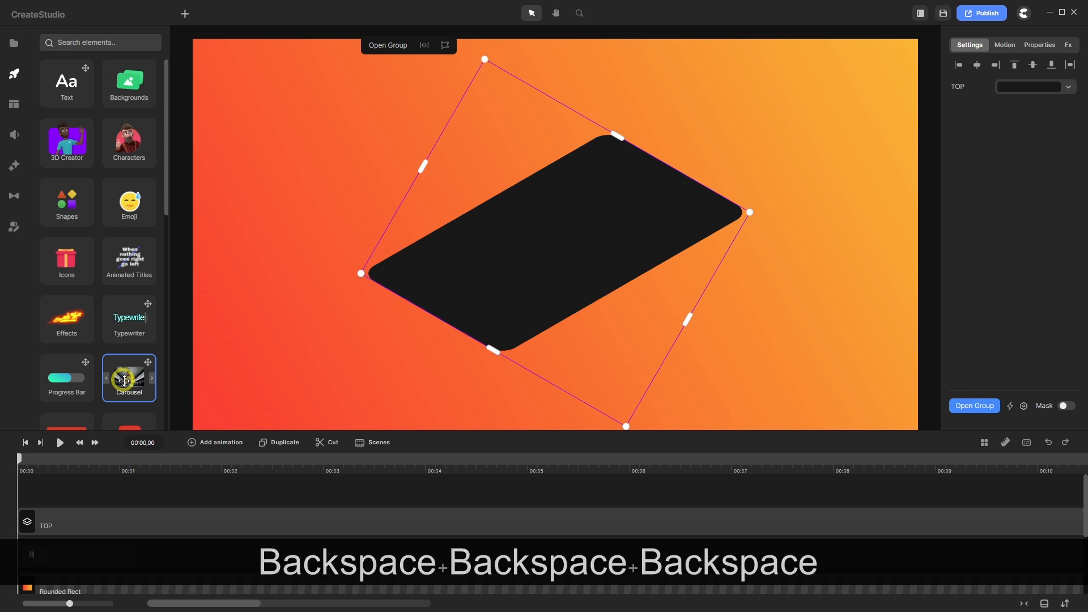
{"action": "type", "text": "OTT"}
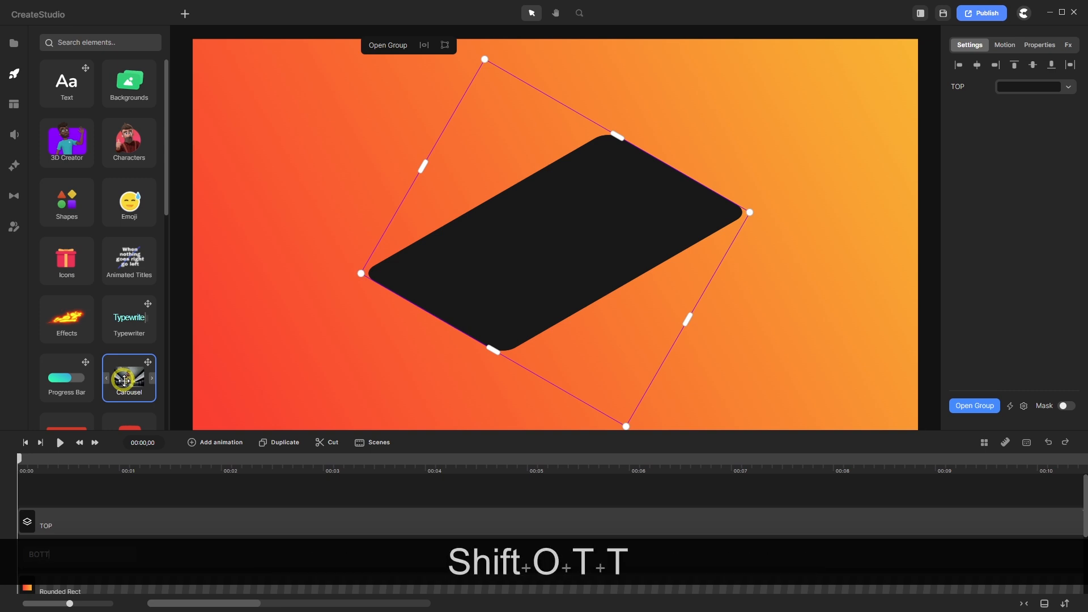
{"action": "type", "text": "OM"}
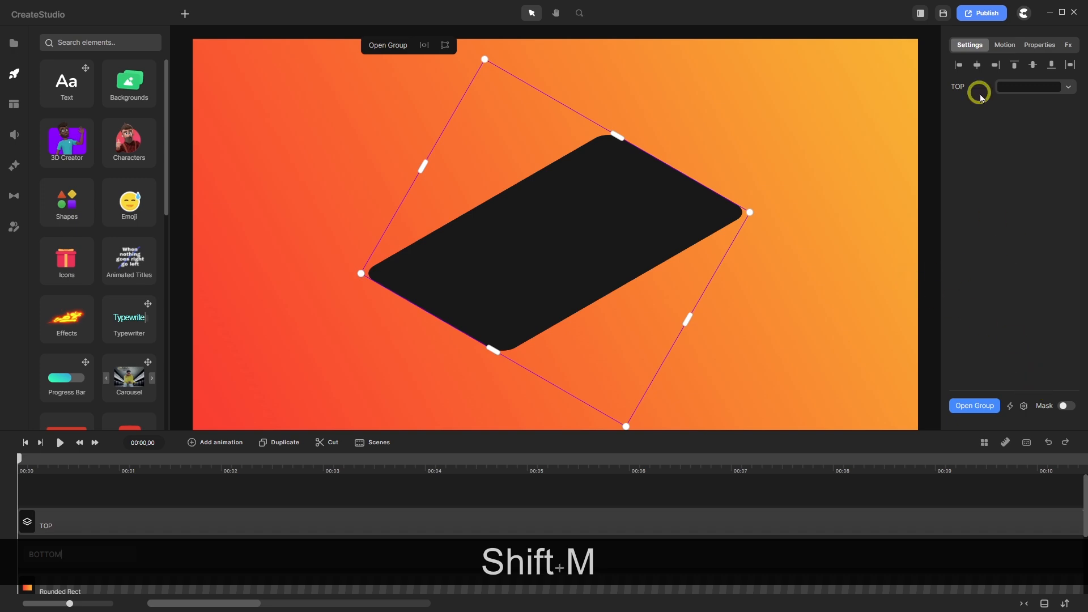
{"action": "left_click", "coordinate": [1023, 406]}
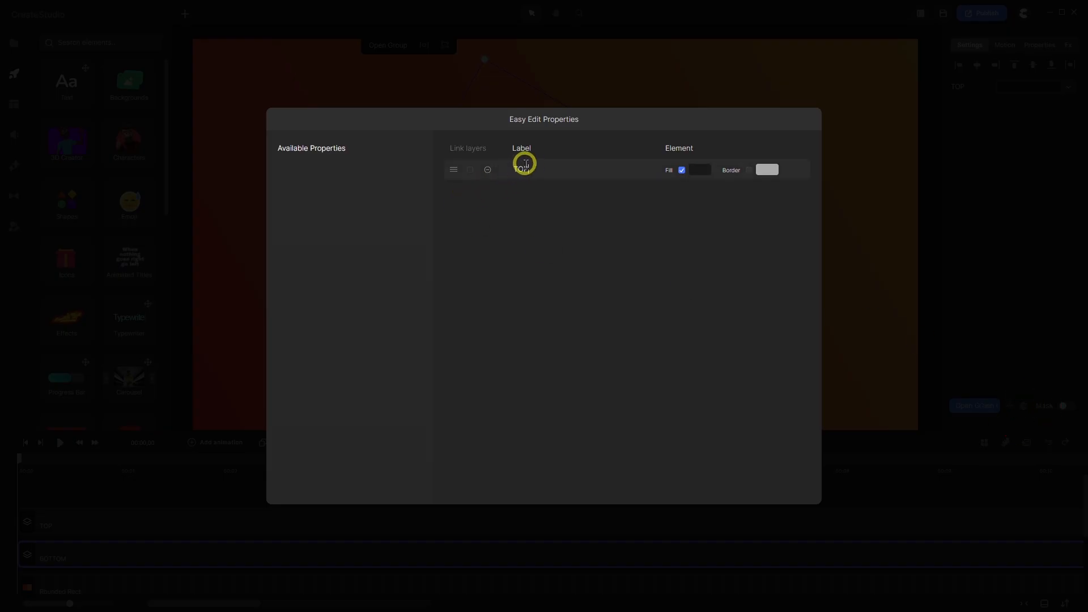
{"action": "left_click_drag", "start_coordinate": [522, 164], "coordinate": [506, 166]}
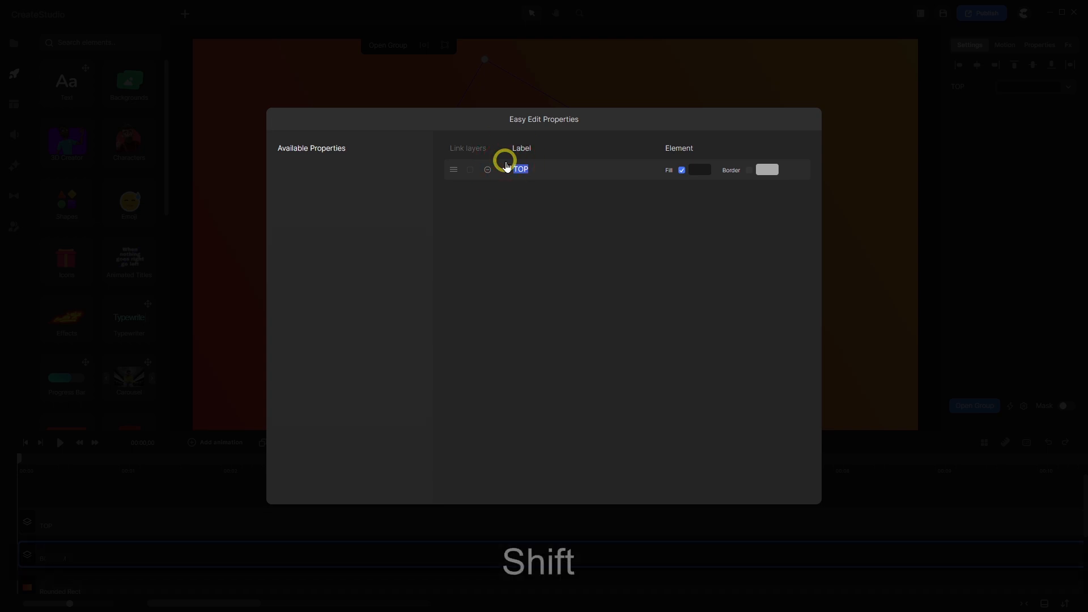
{"action": "type", "text": "BOTT"}
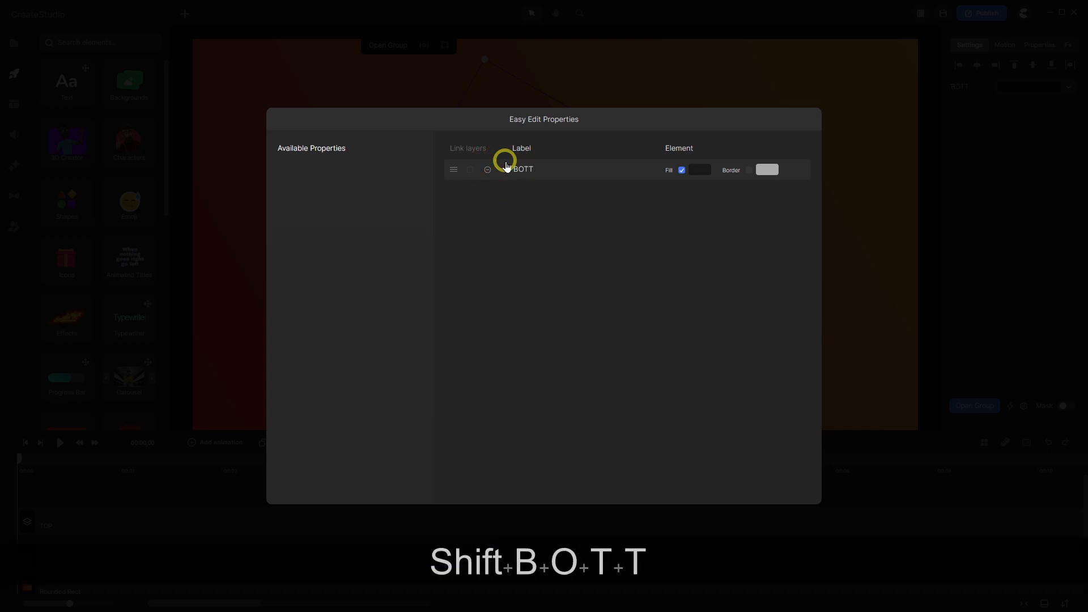
{"action": "type", "text": "OM"}
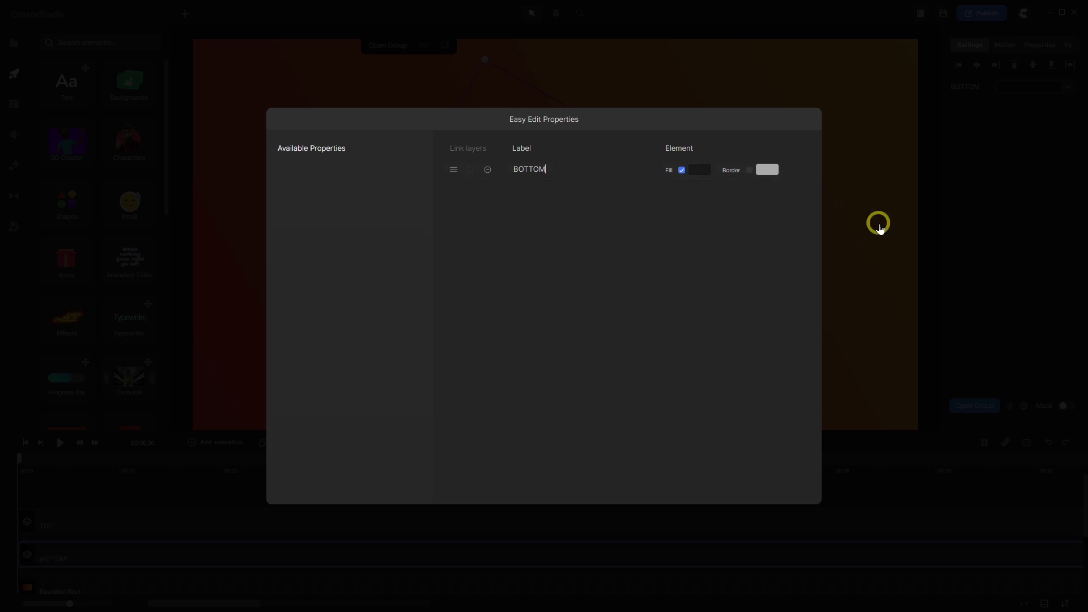
{"action": "left_click", "coordinate": [967, 215]}
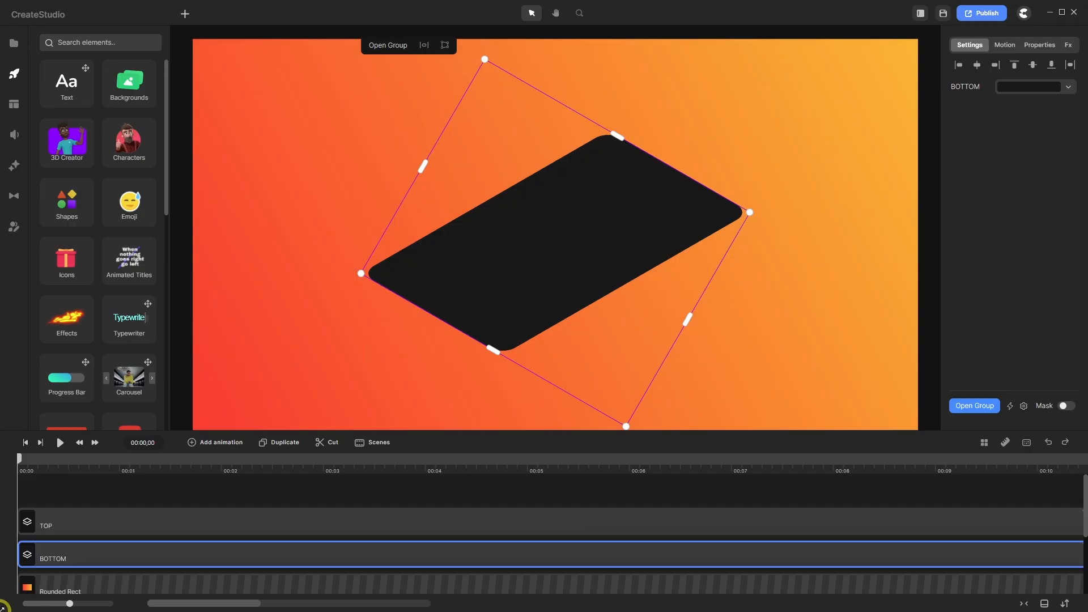
- Rename the shape layer inside the group to BOTTOM, then go back to the main timeline
{"action": "double_click", "coordinate": [106, 554]}
{"action": "left_click", "coordinate": [80, 519]}
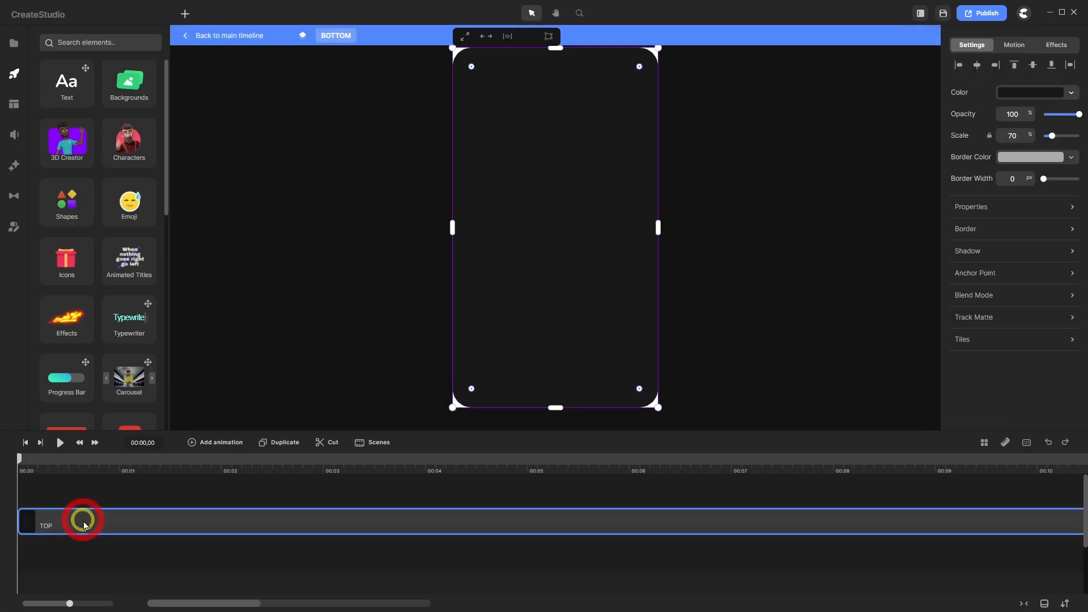
{"action": "right_click", "coordinate": [115, 522]}
{"action": "left_click", "coordinate": [131, 414]}
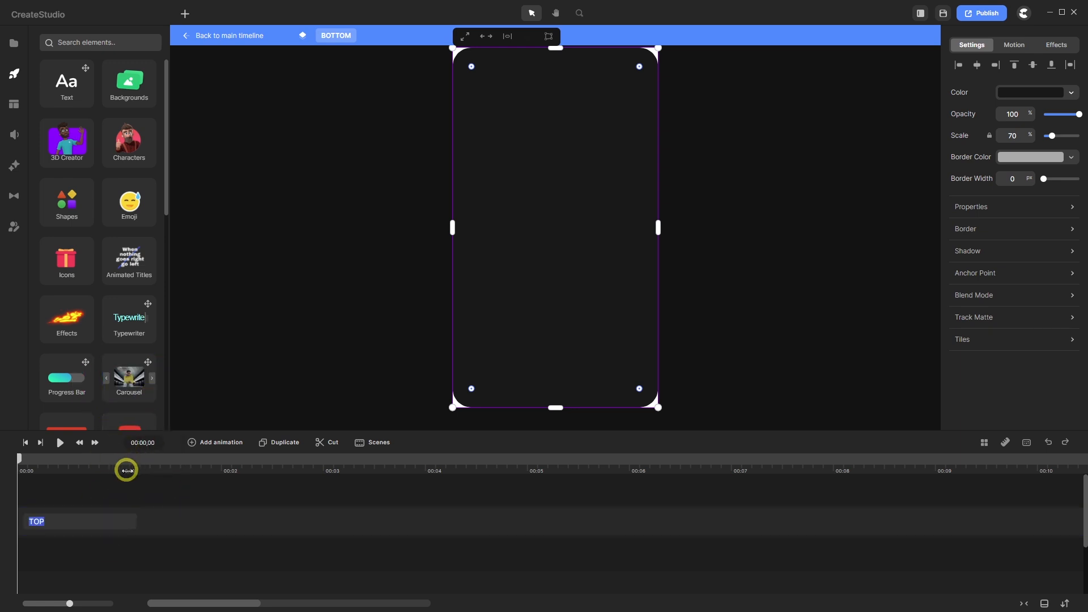
{"action": "type", "text": "BOT"}
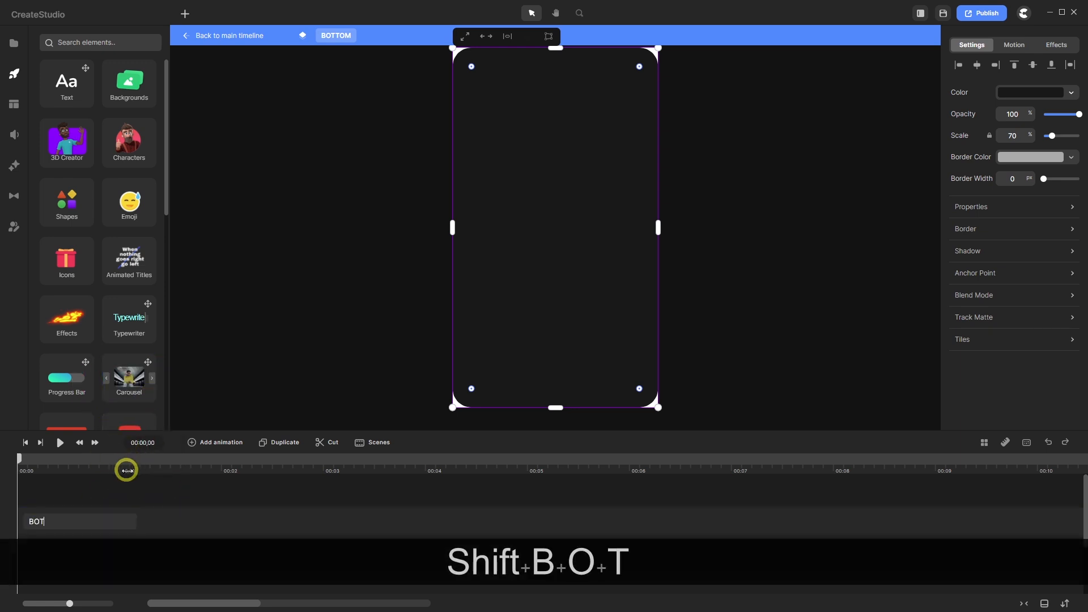
{"action": "type", "text": "TO"}
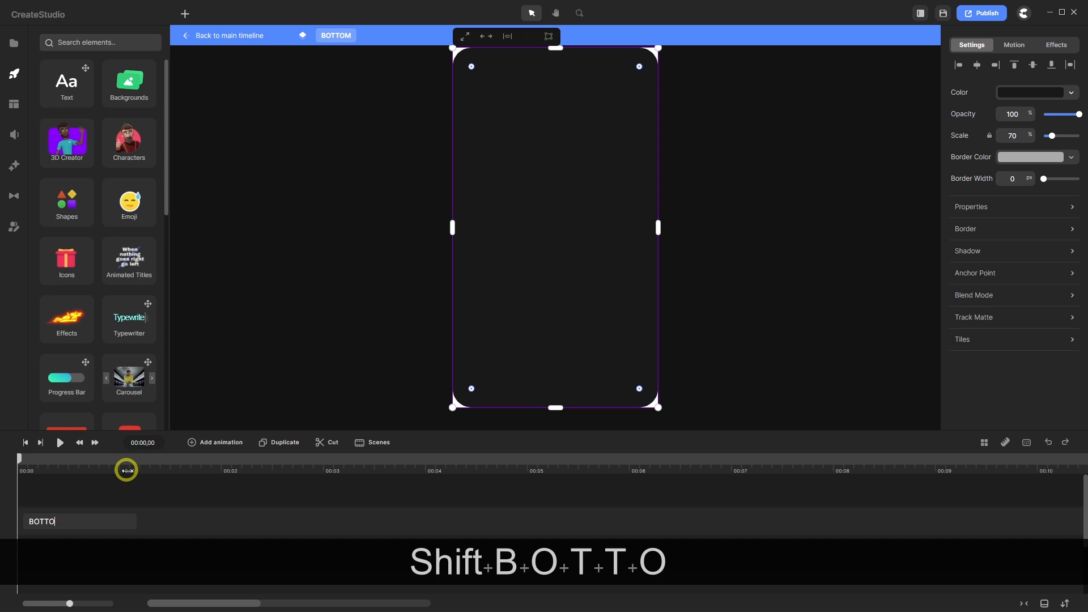
{"action": "type", "text": "M"}
{"action": "key", "text": "Return"}
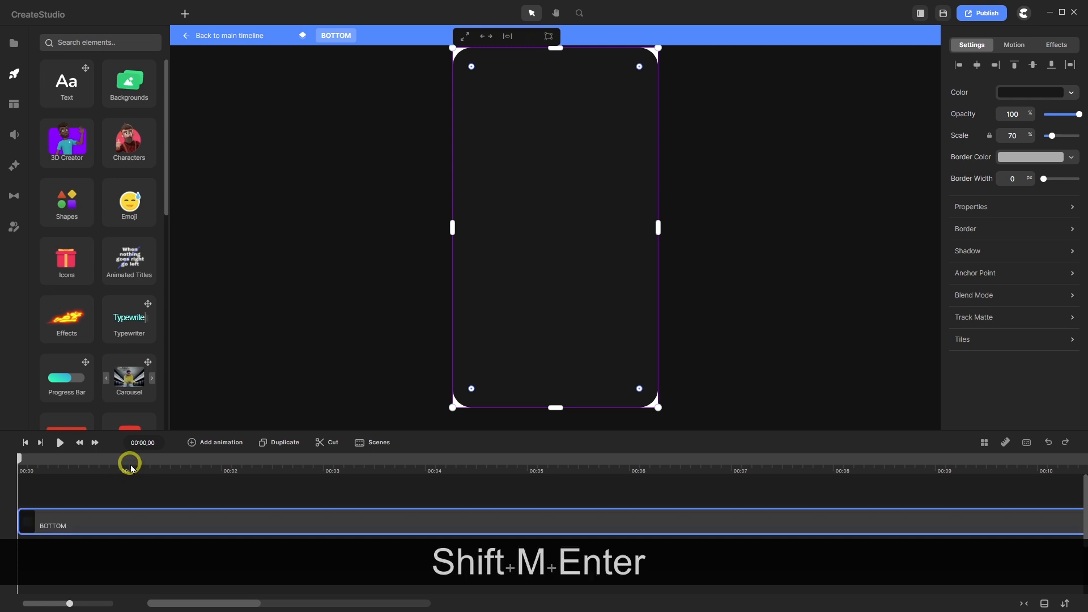
{"action": "left_click", "coordinate": [237, 46]}
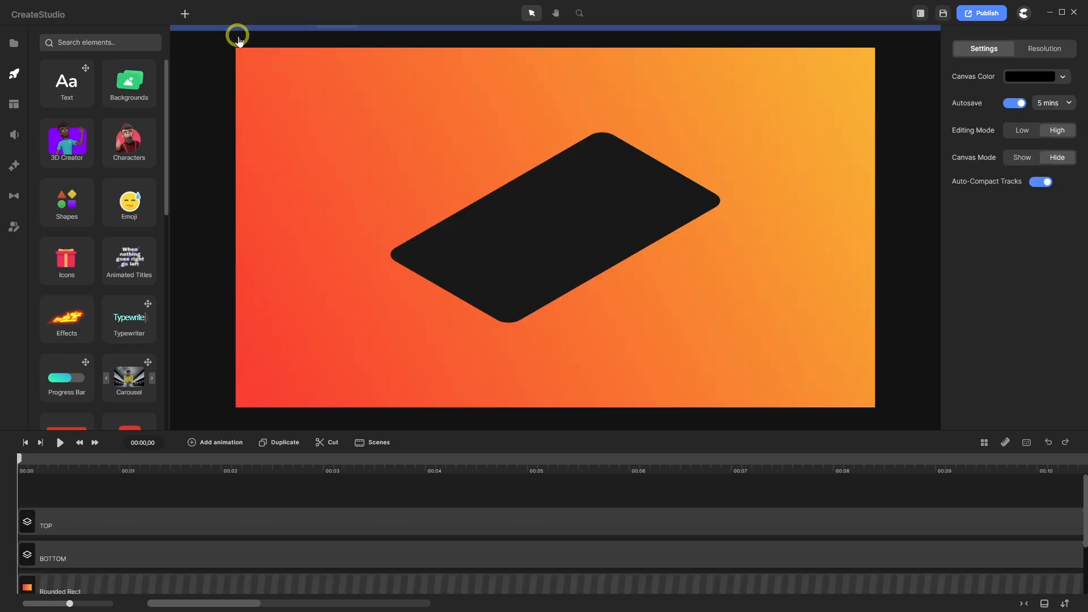
- Set the BOTTOM group's fill colour to pure black 000000
{"action": "left_click", "coordinate": [180, 552]}
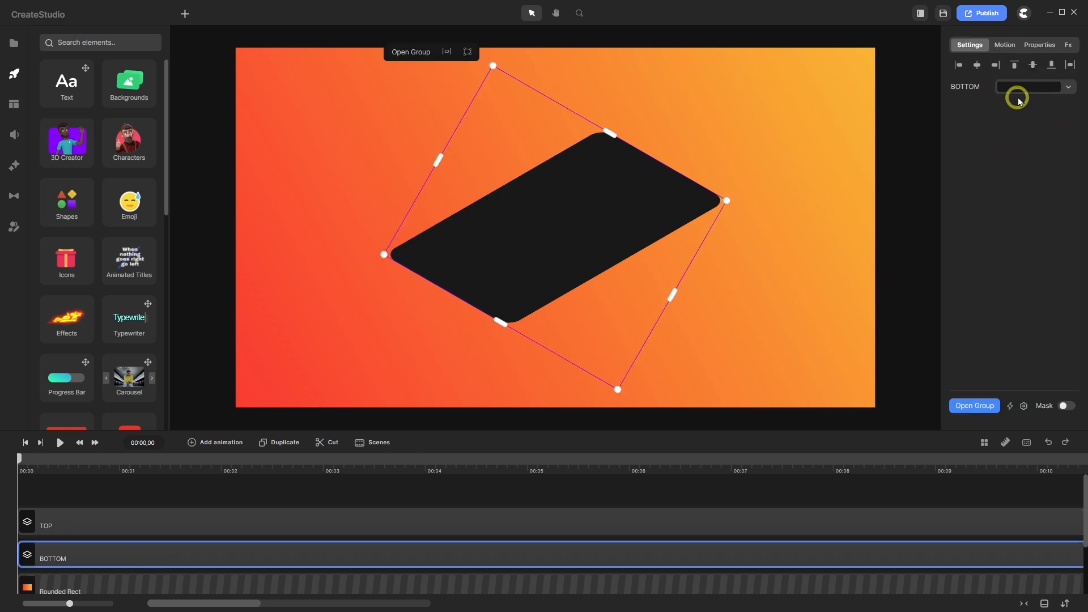
{"action": "left_click", "coordinate": [1037, 86]}
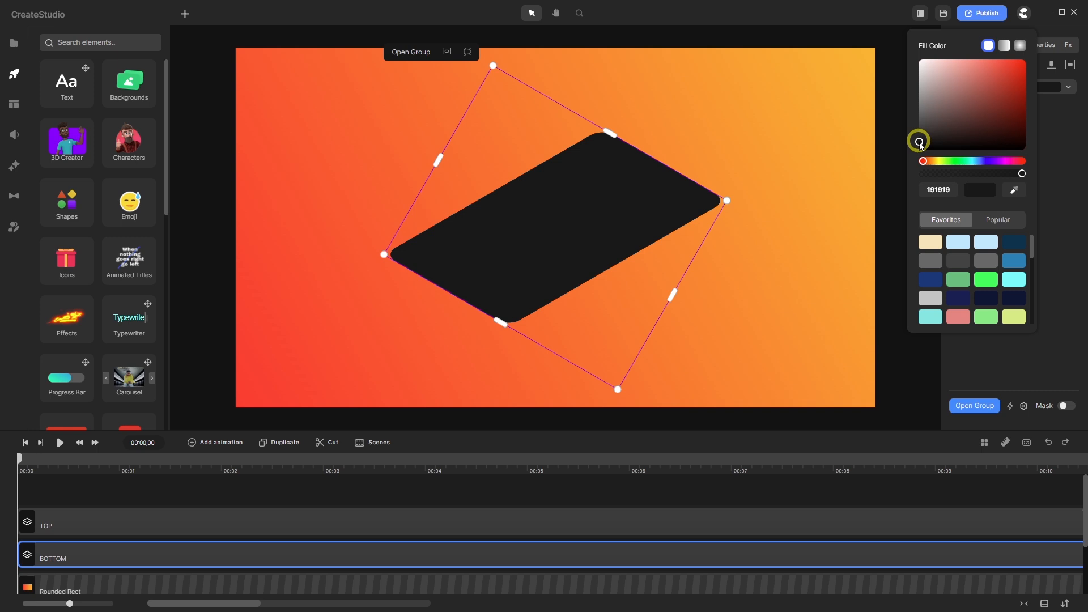
{"action": "left_click_drag", "start_coordinate": [920, 145], "coordinate": [913, 164]}
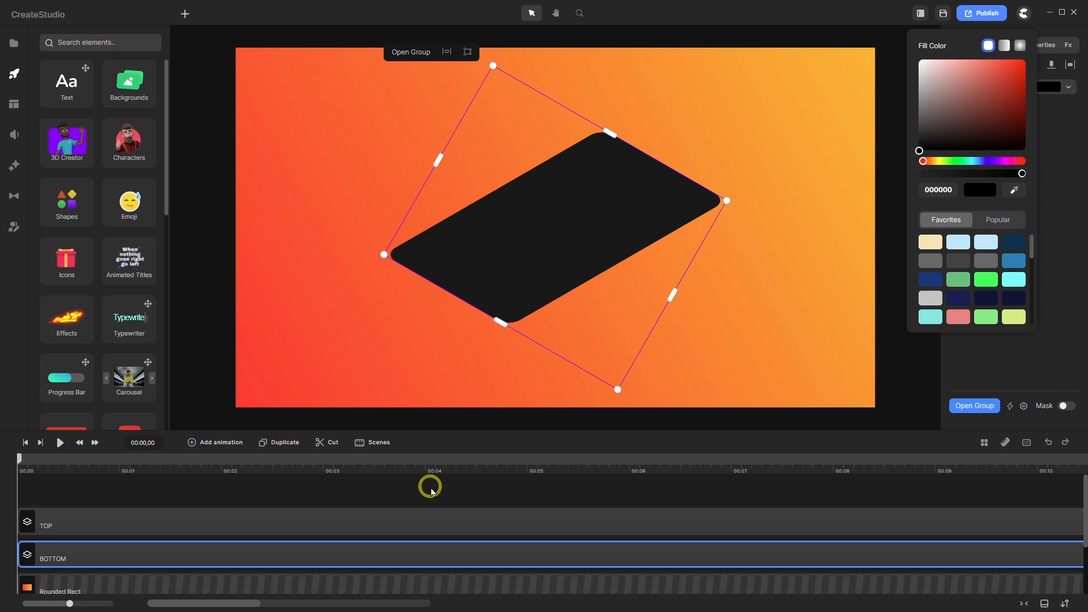
- Shift the BOTTOM layer down three Shift+Down steps beneath the top slab, then reselect it
{"action": "key", "text": "shift"}
{"action": "key", "text": "shift+Down"}
{"action": "key", "text": "shift+Down"}
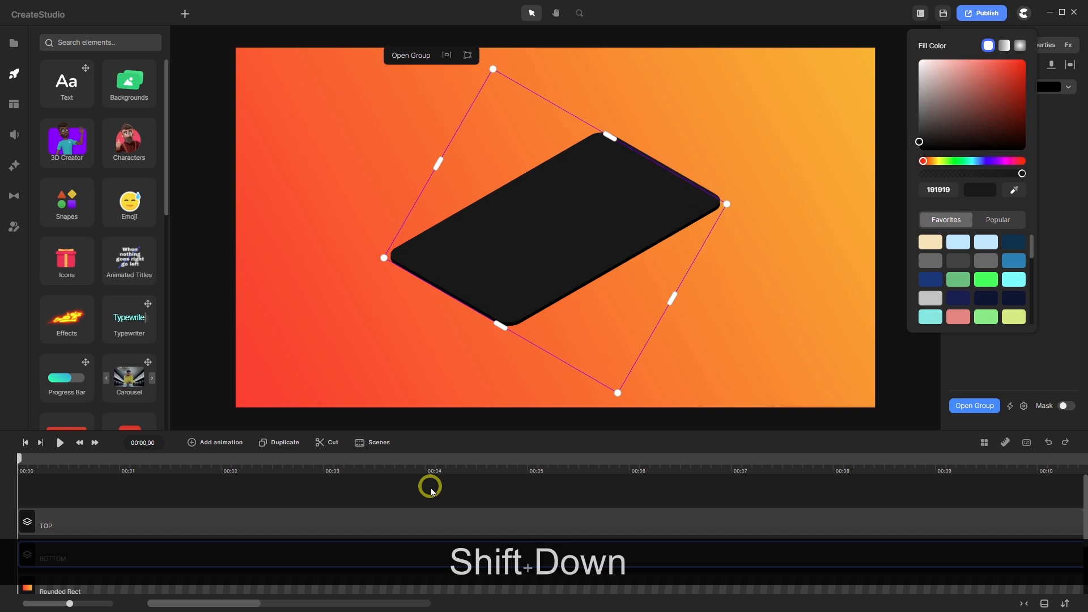
{"action": "key", "text": "shift+Down"}
{"action": "key", "text": "shift+Down"}
{"action": "key", "text": "shift+Down"}
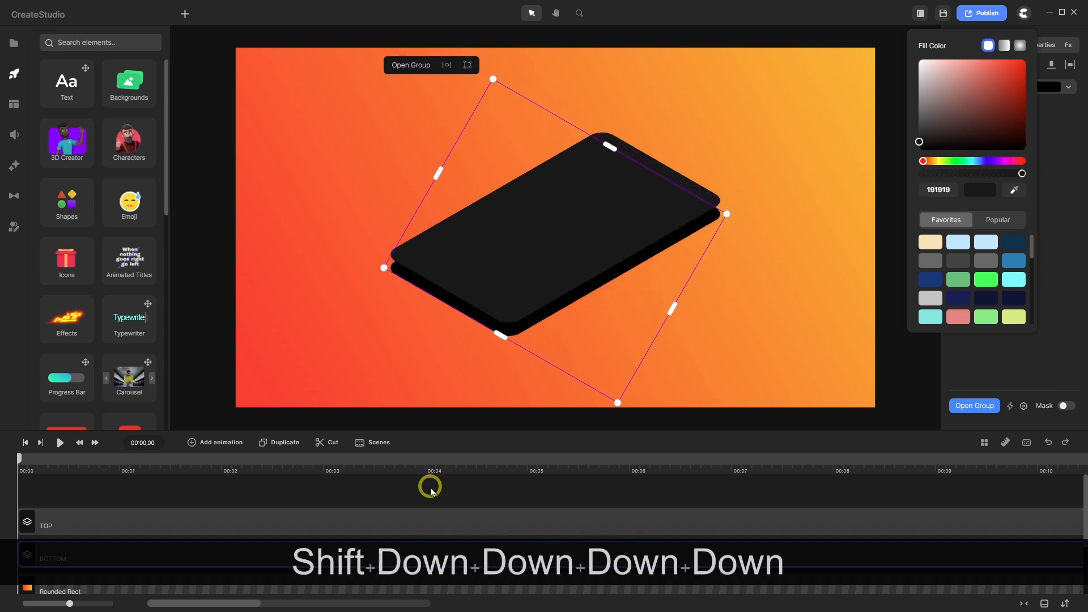
{"action": "key", "text": "shift+Down"}
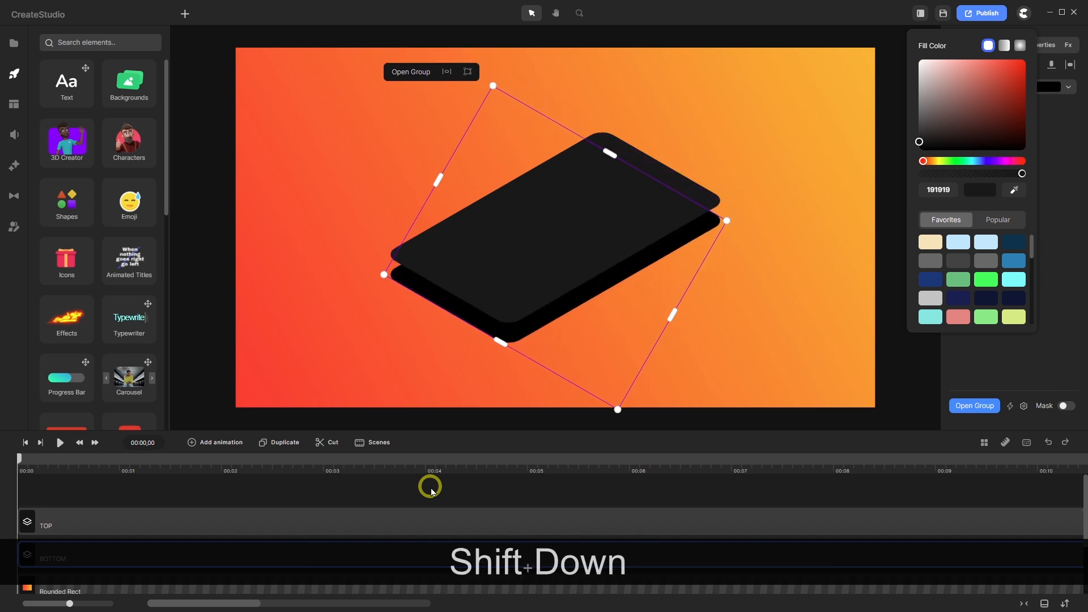
{"action": "left_click", "coordinate": [419, 493]}
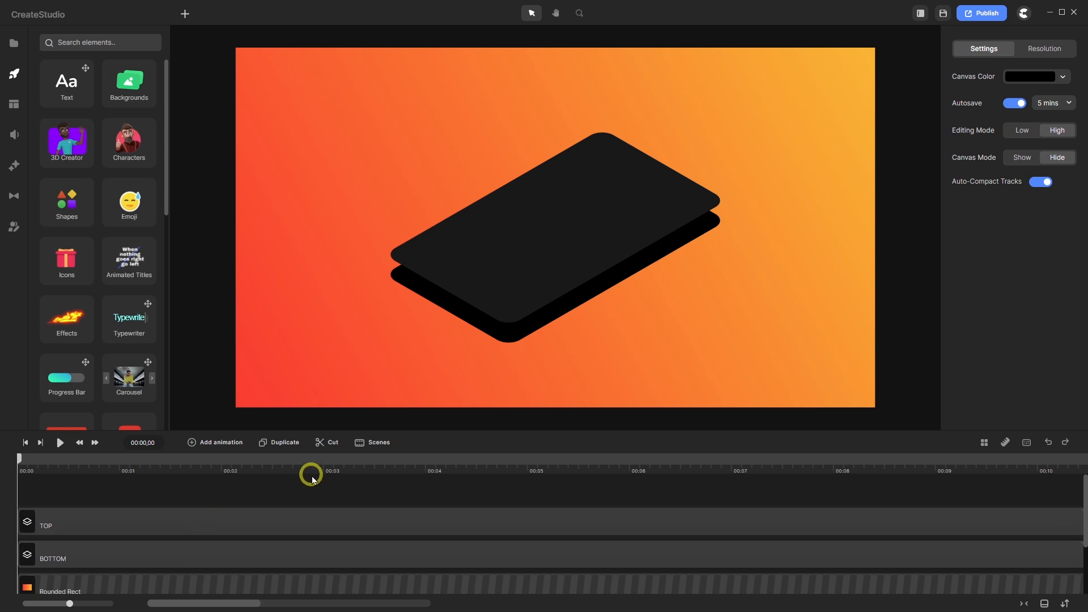
{"action": "left_click", "coordinate": [222, 541]}
- Duplicate the BOTTOM group and rename the copy's timeline layer to BOTTOM Shadow
{"action": "left_click", "coordinate": [286, 443]}
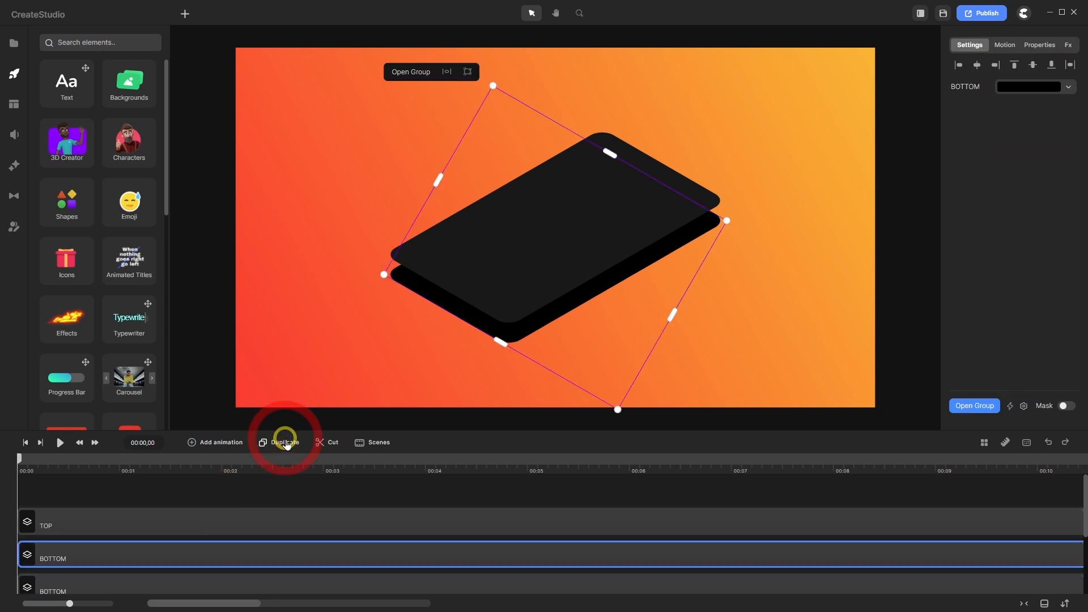
{"action": "scroll", "coordinate": [104, 575], "scroll_direction": "down", "scroll_amount": 3}
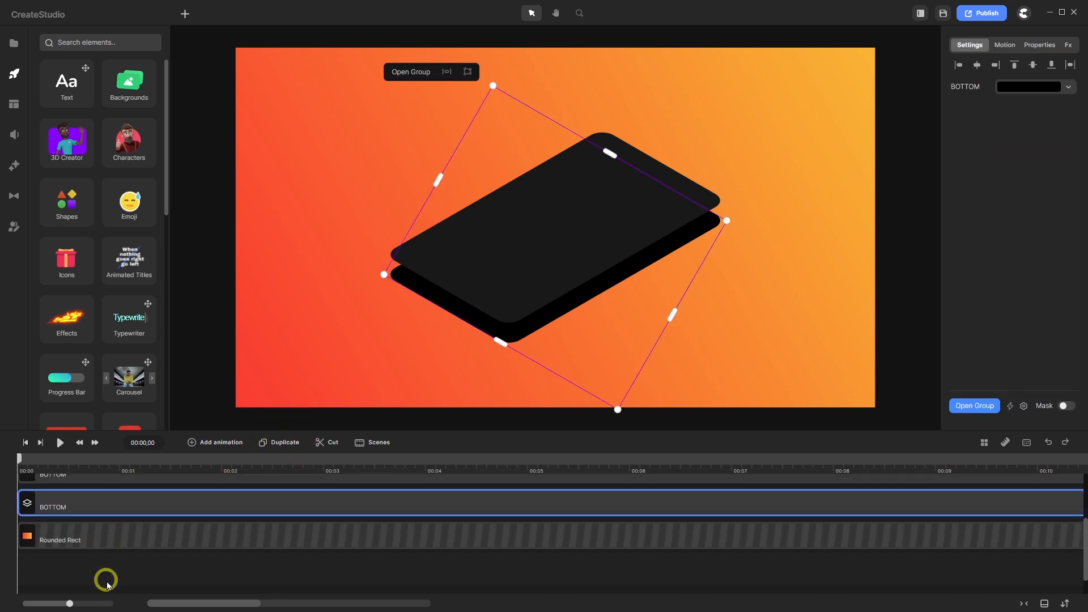
{"action": "right_click", "coordinate": [85, 503]}
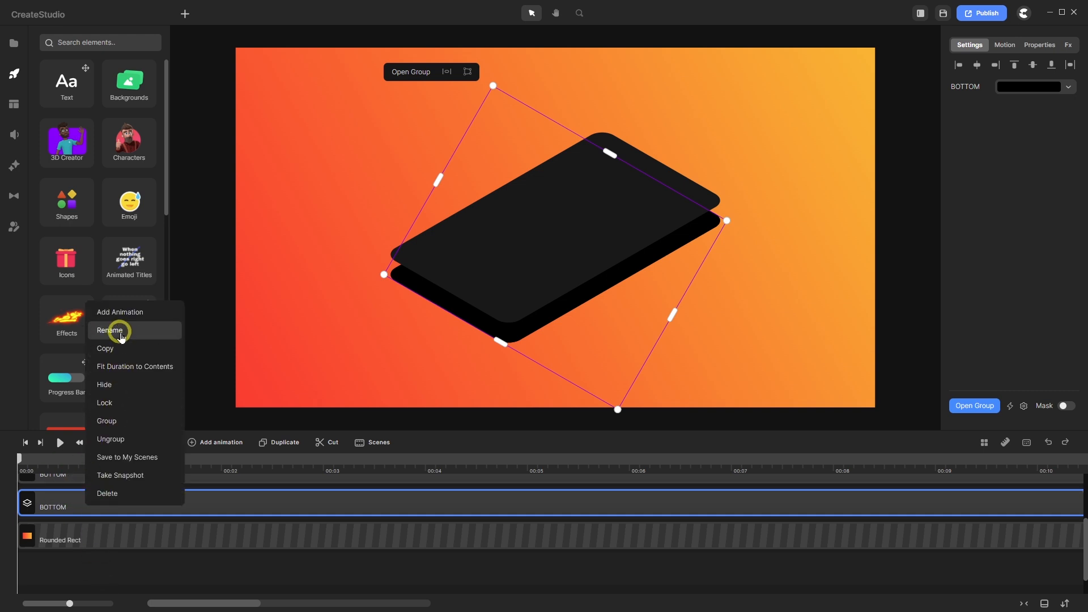
{"action": "left_click", "coordinate": [120, 334]}
{"action": "left_click", "coordinate": [77, 503]}
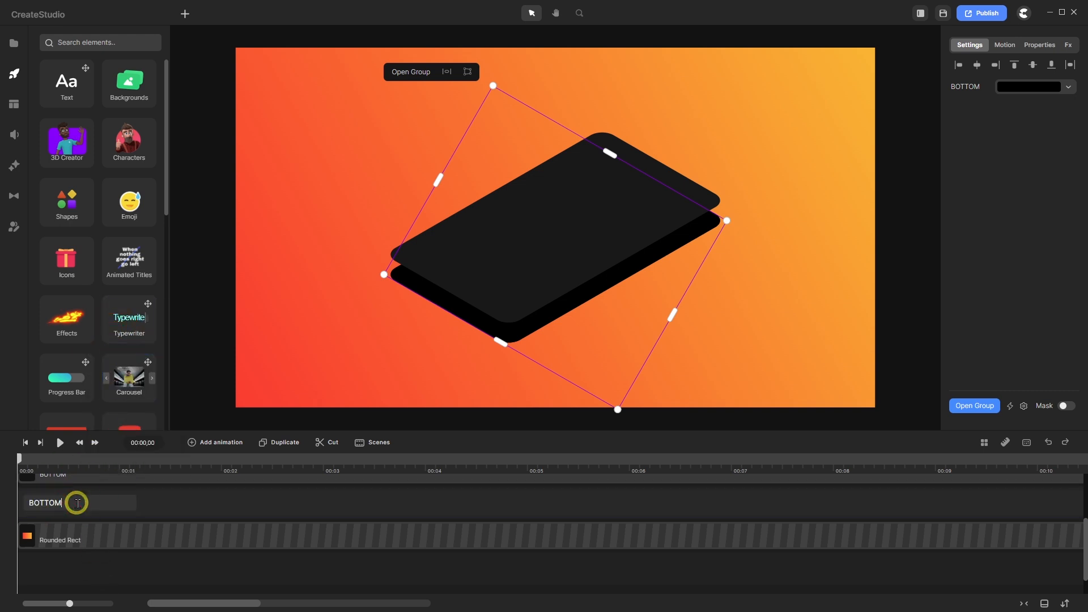
{"action": "type", "text": "S"}
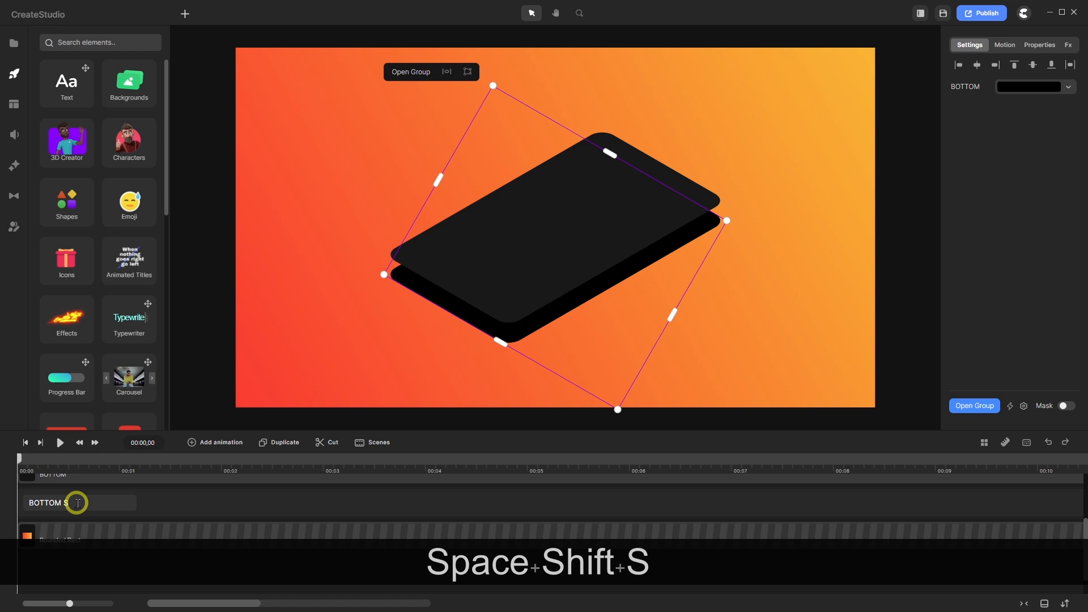
{"action": "type", "text": "hadow"}
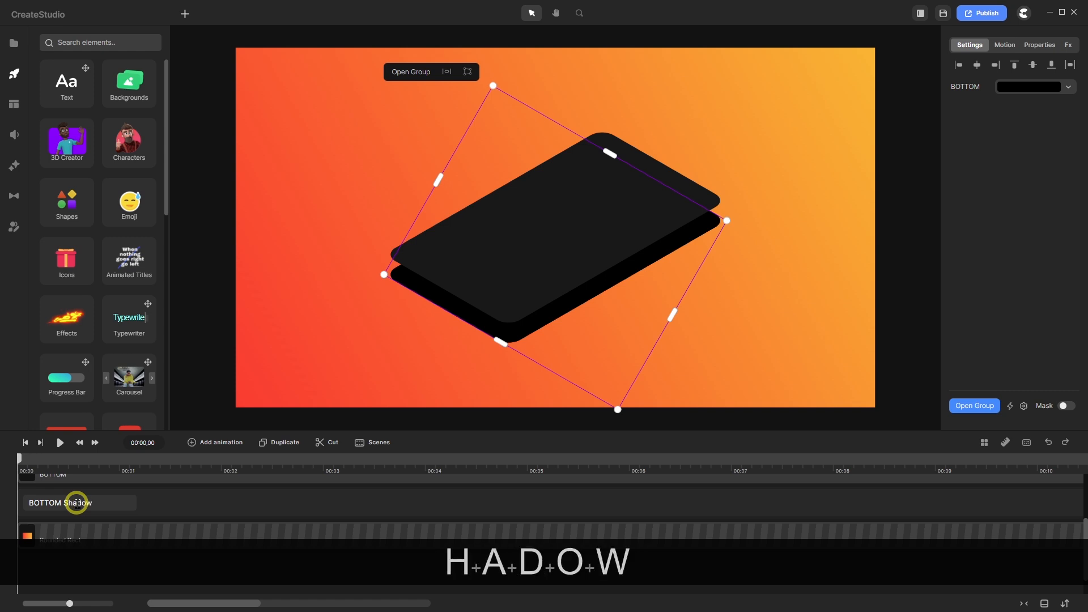
{"action": "key", "text": "Return"}
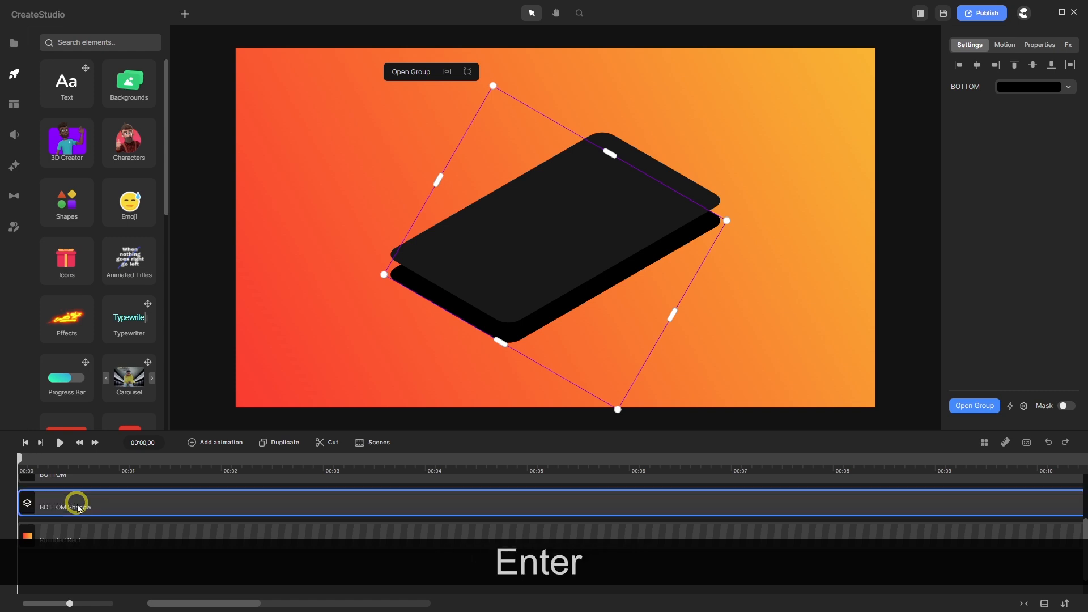
- Change the copy's Easy Edit label to BOTTOM Shadow
{"action": "left_click", "coordinate": [1024, 406]}
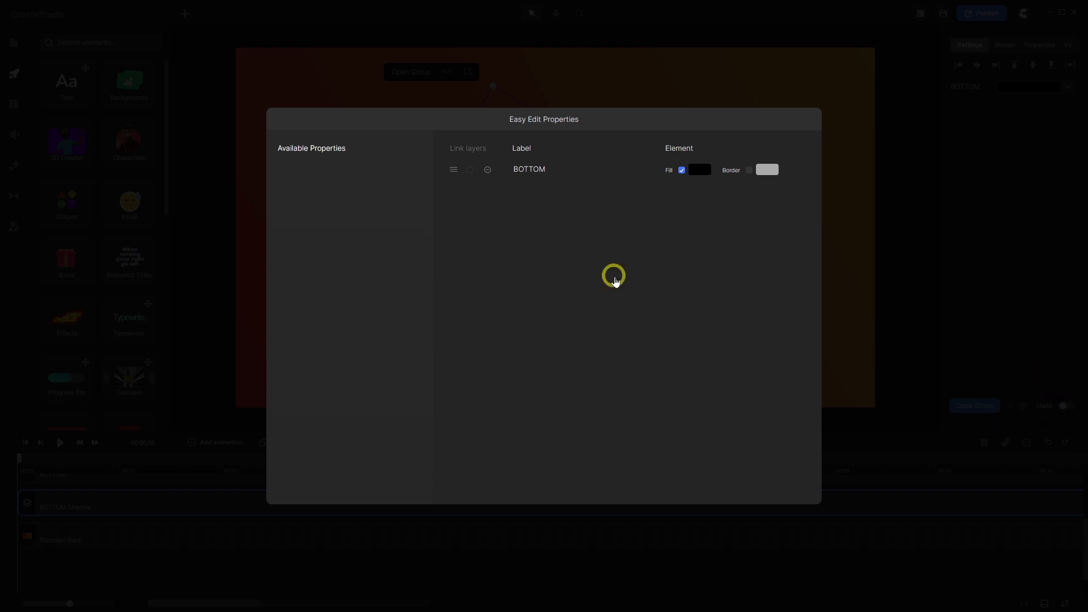
{"action": "left_click", "coordinate": [554, 168]}
{"action": "type", "text": "S"}
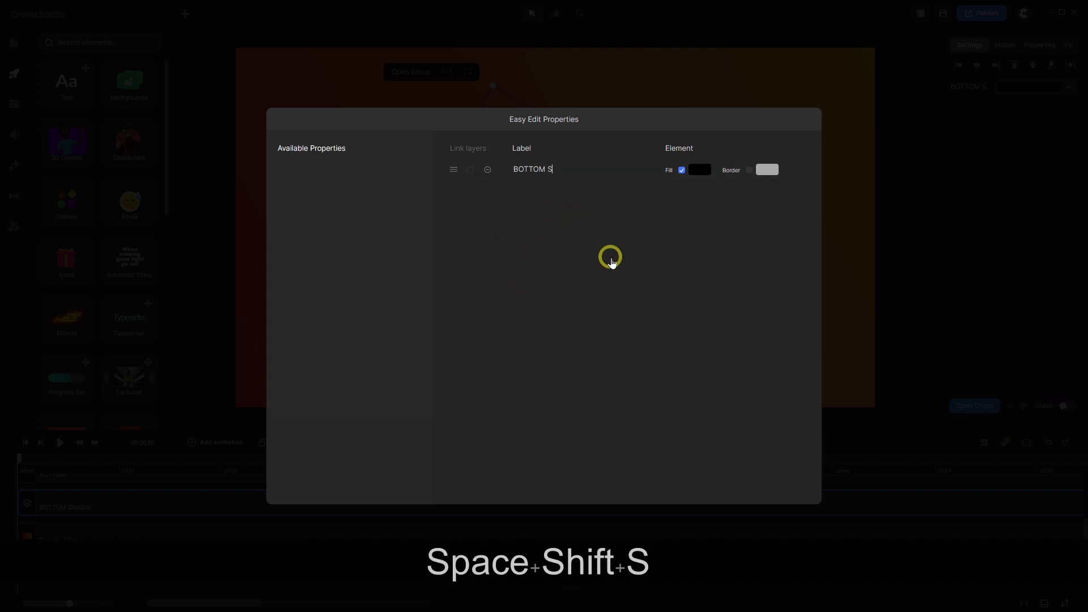
{"action": "type", "text": "hadow"}
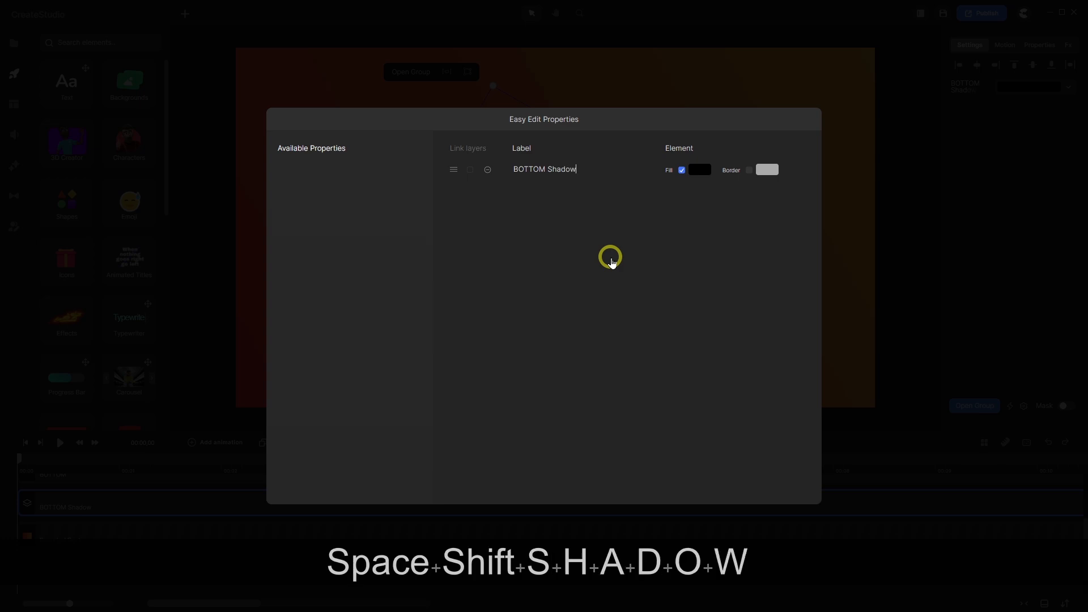
{"action": "left_click", "coordinate": [1008, 224]}
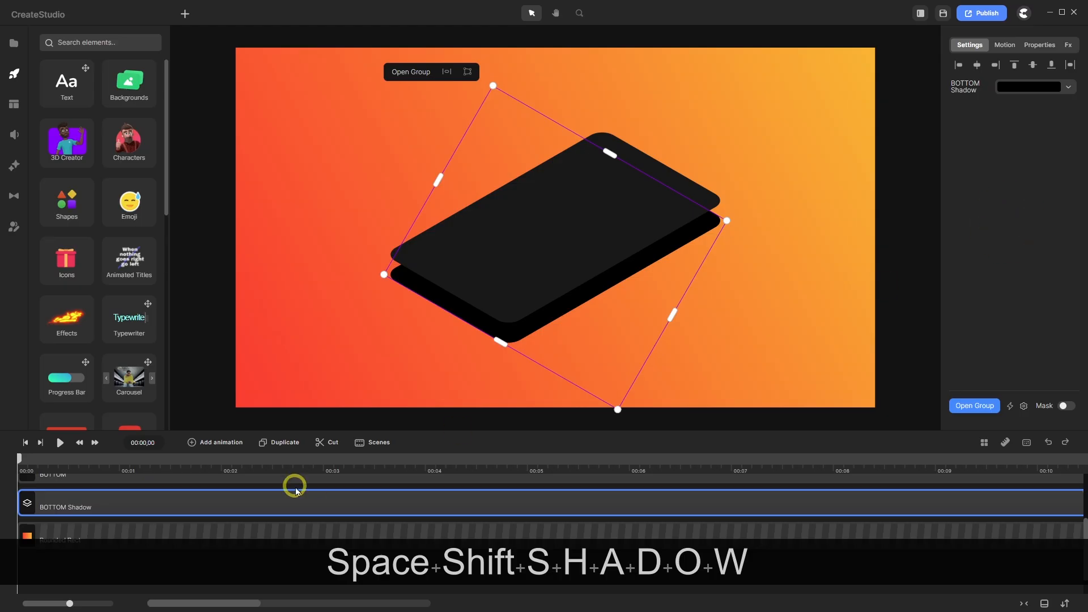
- Inside the BOTTOM Shadow group, rename its shape to BOTTOM Shadow
{"action": "double_click", "coordinate": [162, 506]}
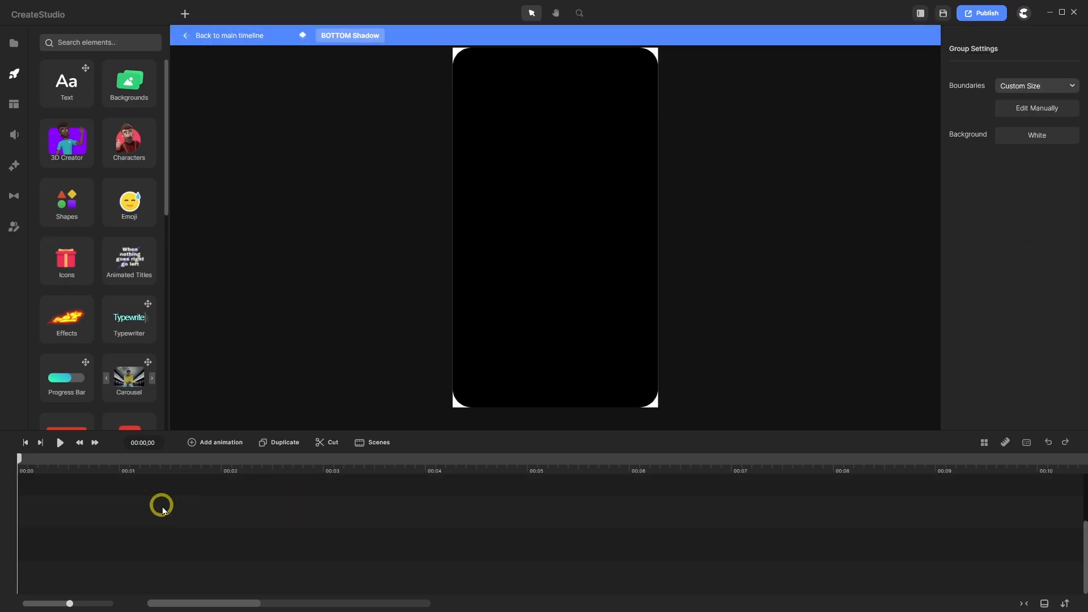
{"action": "right_click", "coordinate": [111, 521]}
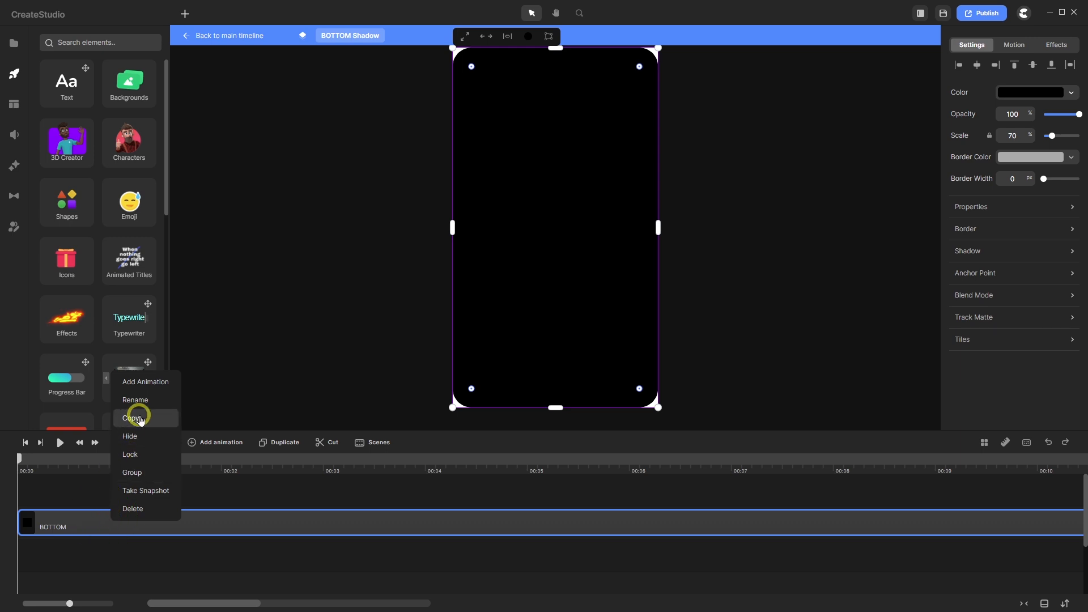
{"action": "left_click", "coordinate": [134, 399]}
{"action": "left_click", "coordinate": [76, 522]}
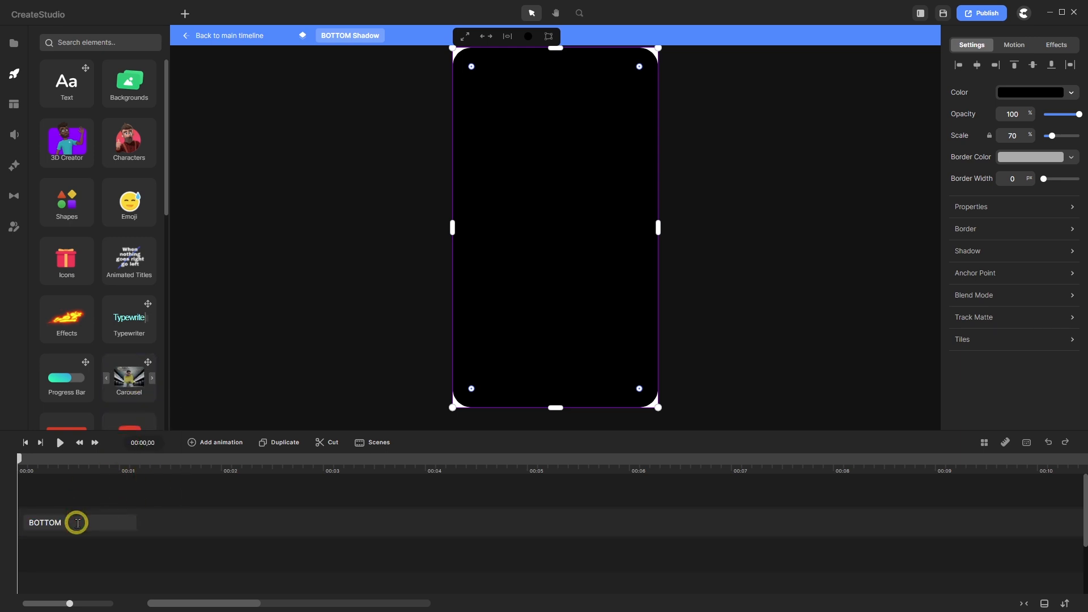
{"action": "type", "text": "Sh"}
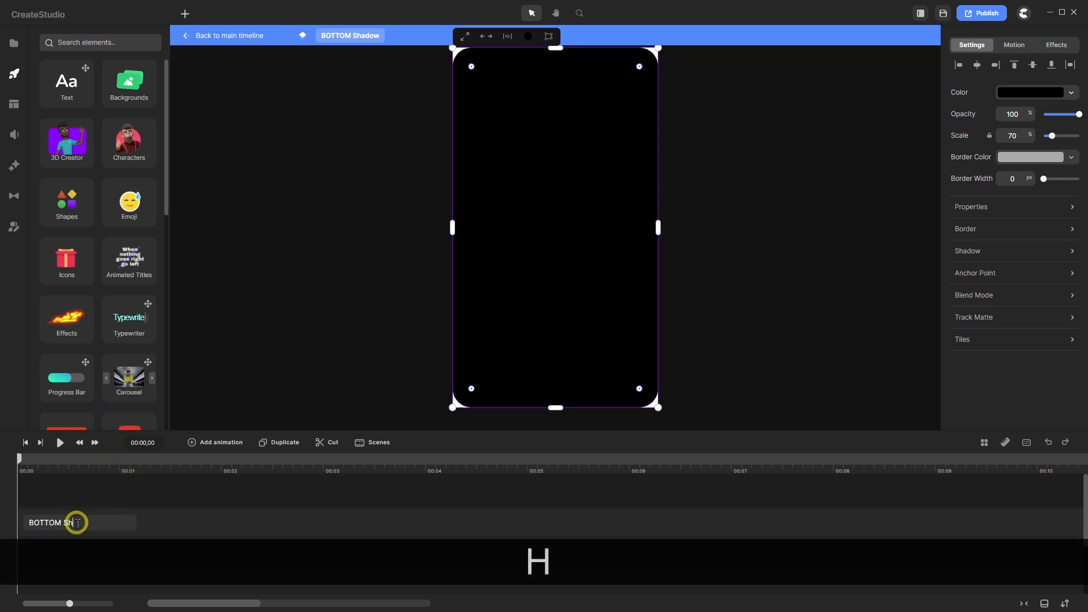
{"action": "type", "text": "adow"}
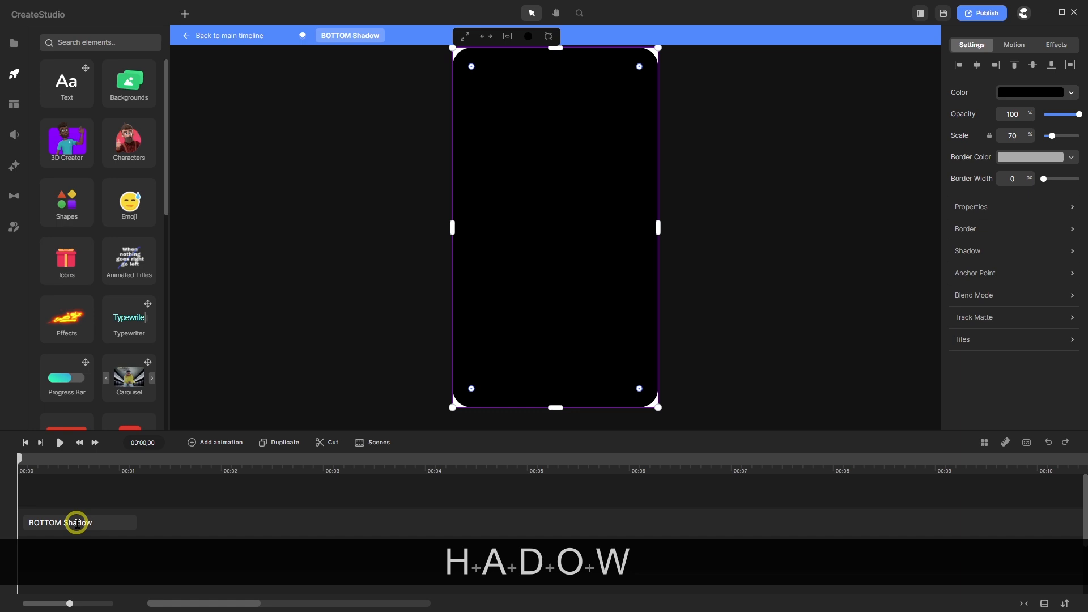
{"action": "key", "text": "Return"}
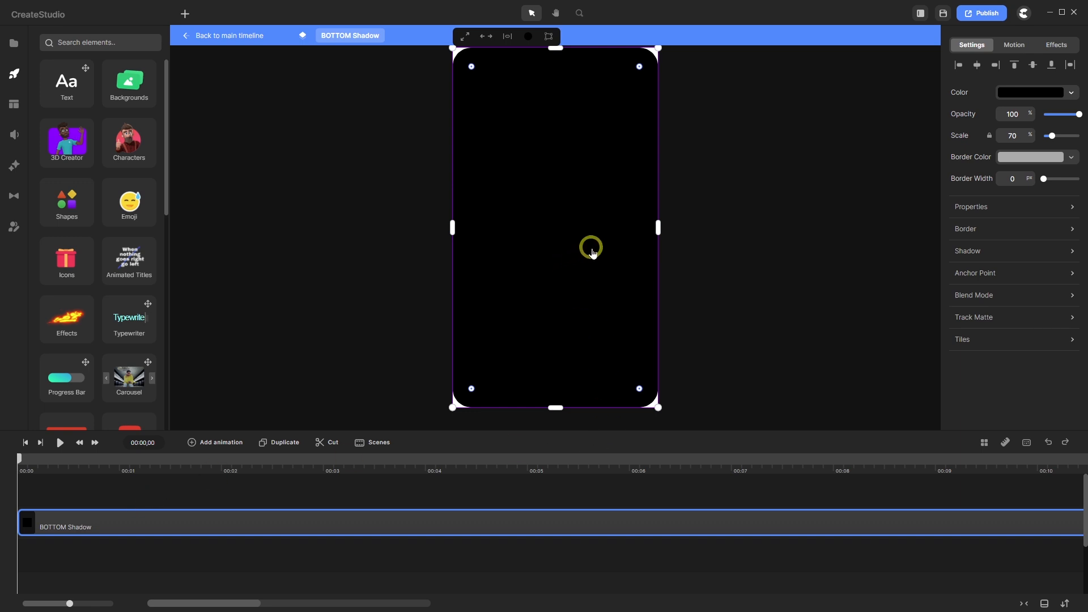
- Shift the shadow shape right with Shift+Right and set its opacity to 50%
{"action": "left_click", "coordinate": [227, 490]}
{"action": "left_click", "coordinate": [227, 512]}
{"action": "key", "text": "shift"}
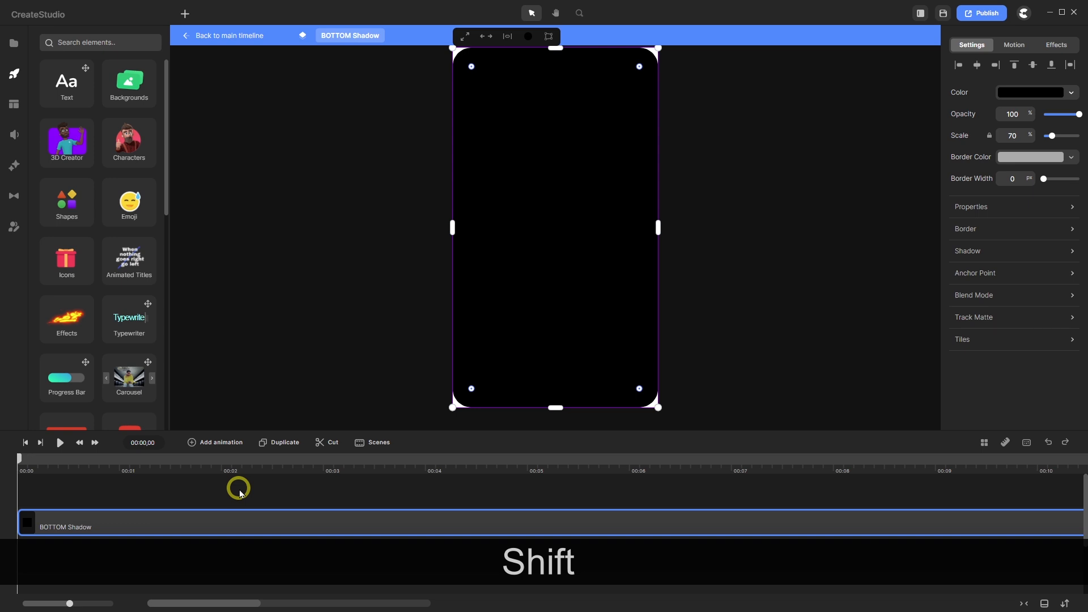
{"action": "key", "text": "shift+Right"}
{"action": "key", "text": "shift+Right"}
{"action": "key", "text": "shift+Right"}
{"action": "key", "text": "shift+Right"}
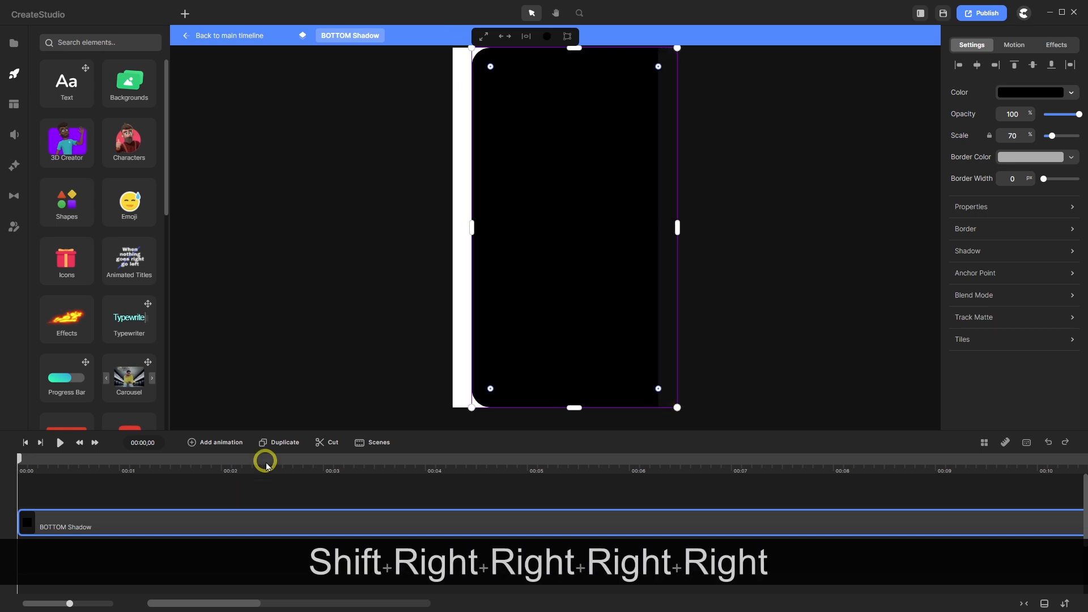
{"action": "left_click_drag", "start_coordinate": [1019, 117], "coordinate": [995, 129]}
{"action": "type", "text": "50"}
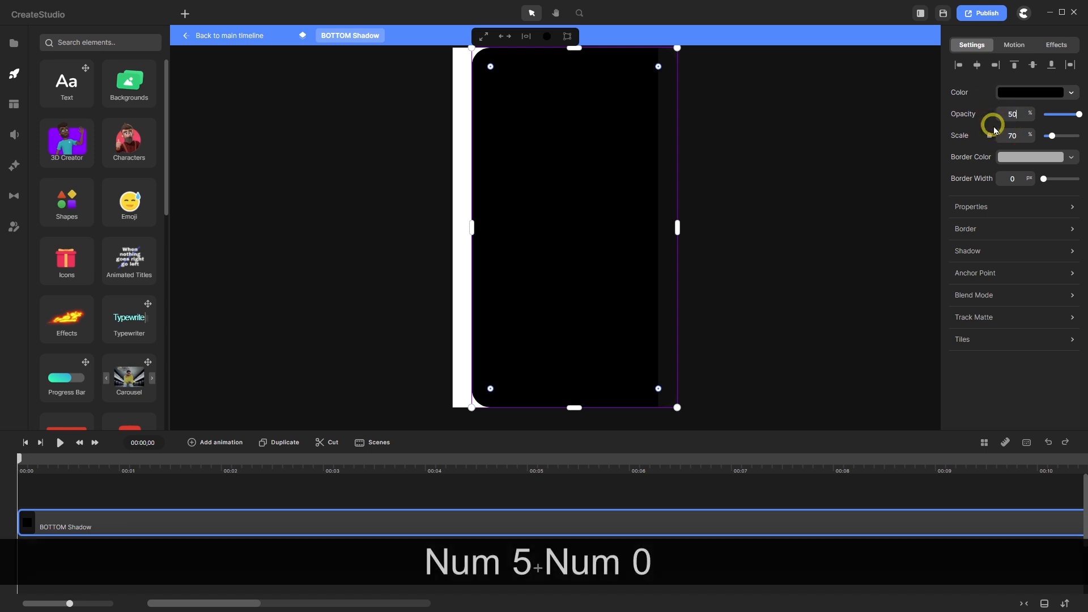
{"action": "key", "text": "Return"}
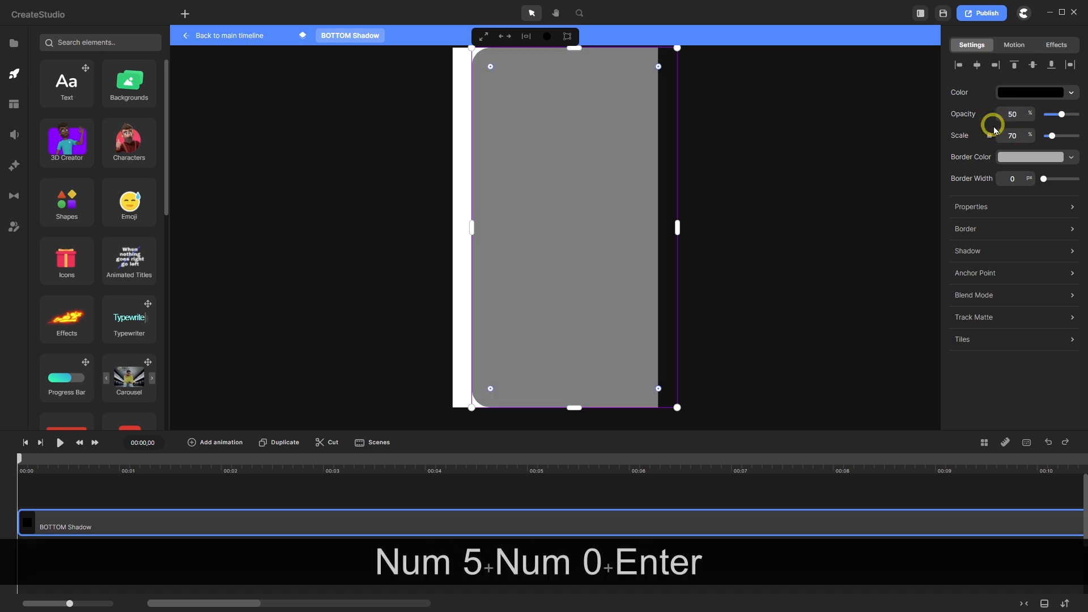
- Return to the main timeline, zoom to inspect the brown offset shadow, and open the shapes list
{"action": "left_click", "coordinate": [226, 35]}
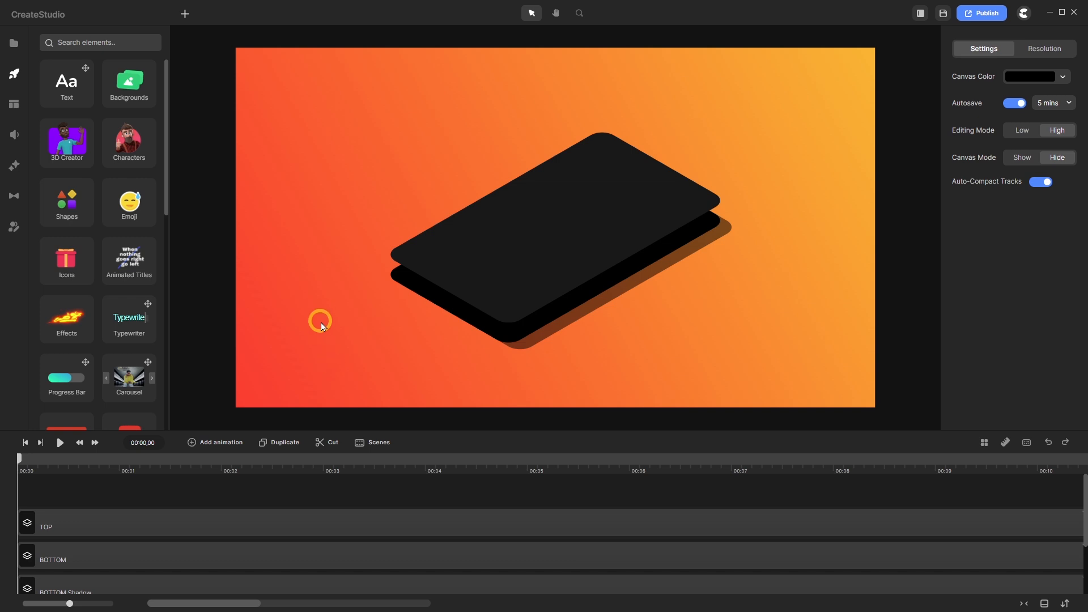
{"action": "scroll", "coordinate": [419, 294], "scroll_direction": "up", "scroll_amount": 5}
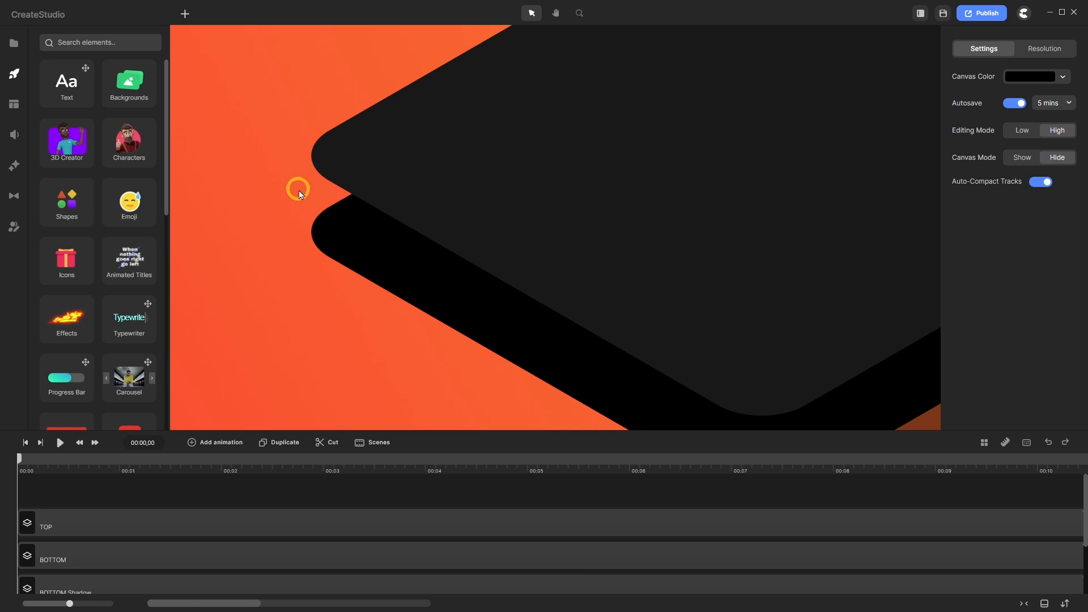
{"action": "scroll", "coordinate": [340, 250], "scroll_direction": "down", "scroll_amount": 5}
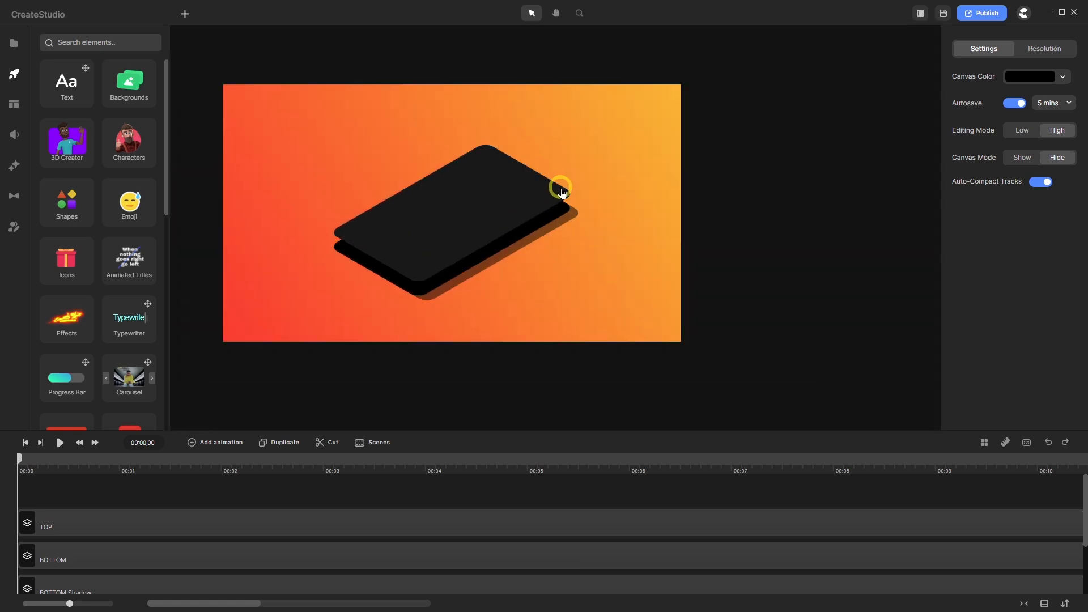
{"action": "scroll", "coordinate": [566, 201], "scroll_direction": "up", "scroll_amount": 3}
{"action": "scroll", "coordinate": [569, 214], "scroll_direction": "down", "scroll_amount": 2}
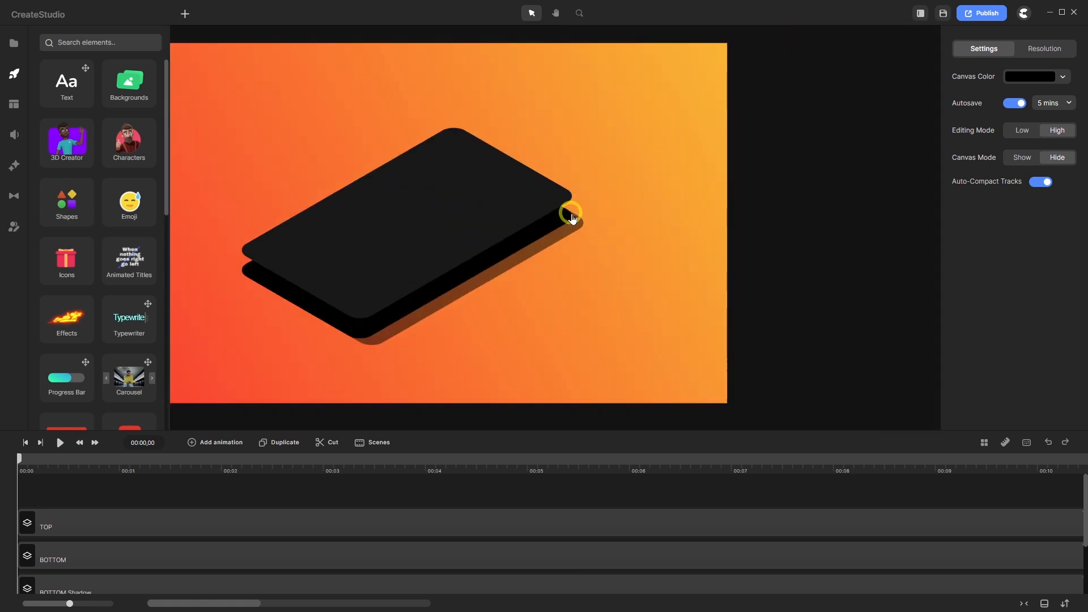
{"action": "scroll", "coordinate": [405, 229], "scroll_direction": "down", "scroll_amount": 1}
{"action": "scroll", "coordinate": [353, 248], "scroll_direction": "up", "scroll_amount": 1}
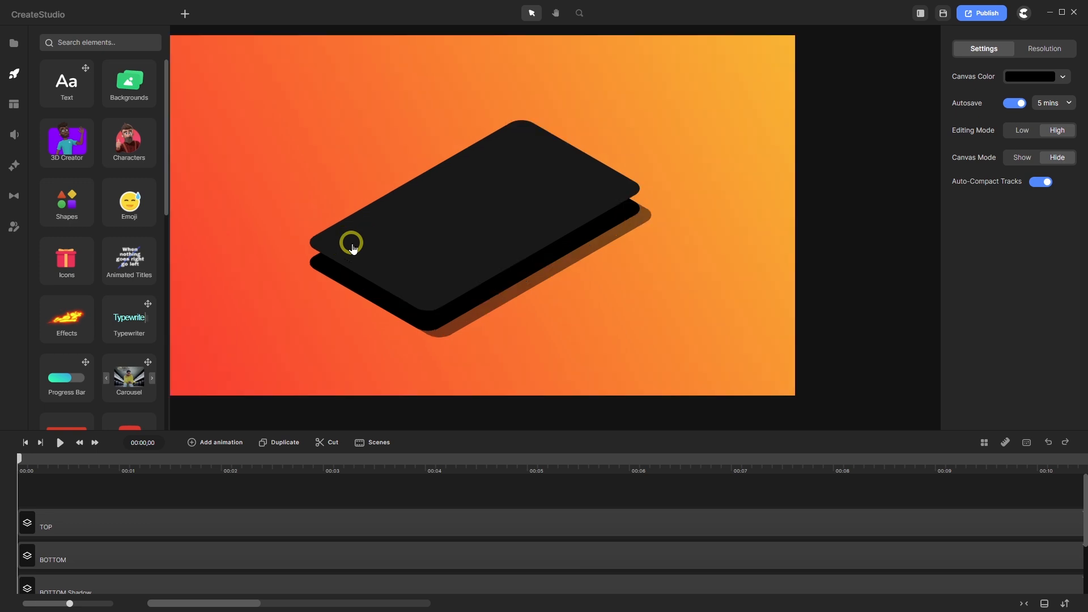
{"action": "left_click", "coordinate": [187, 15]}
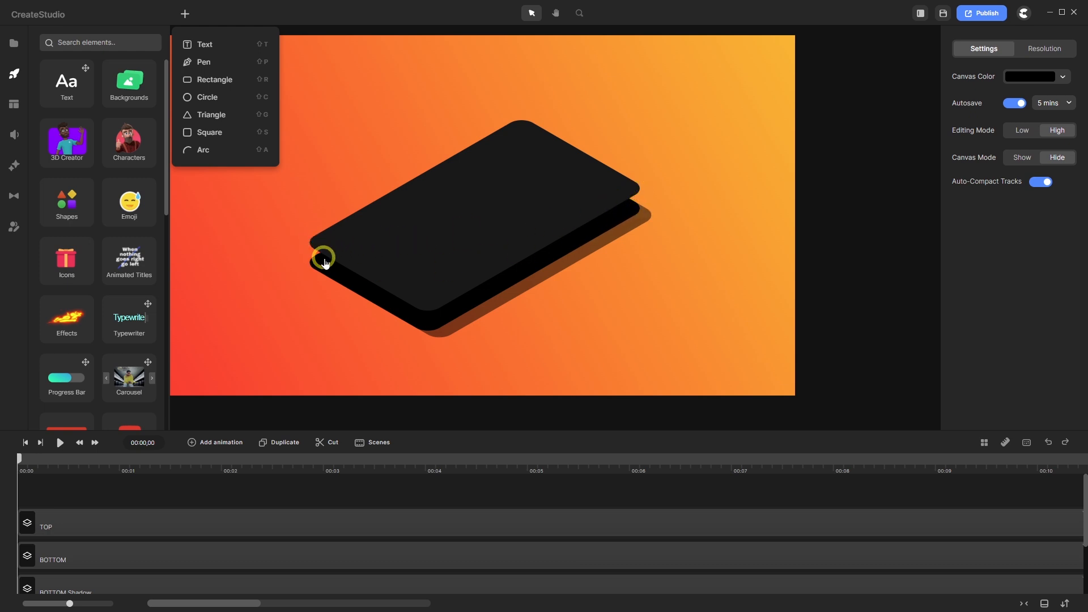
- Close the shapes list and select the BOTTOM group layer in the timeline
{"action": "scroll", "coordinate": [524, 281], "scroll_direction": "down", "scroll_amount": 2}
{"action": "scroll", "coordinate": [451, 274], "scroll_direction": "up", "scroll_amount": 2}
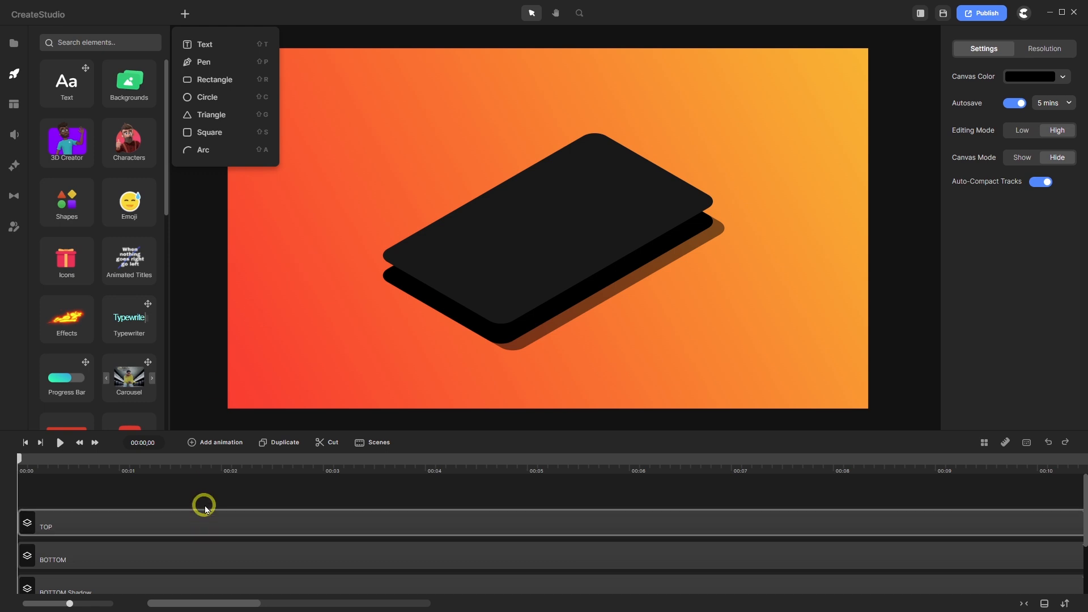
{"action": "left_click", "coordinate": [168, 561]}
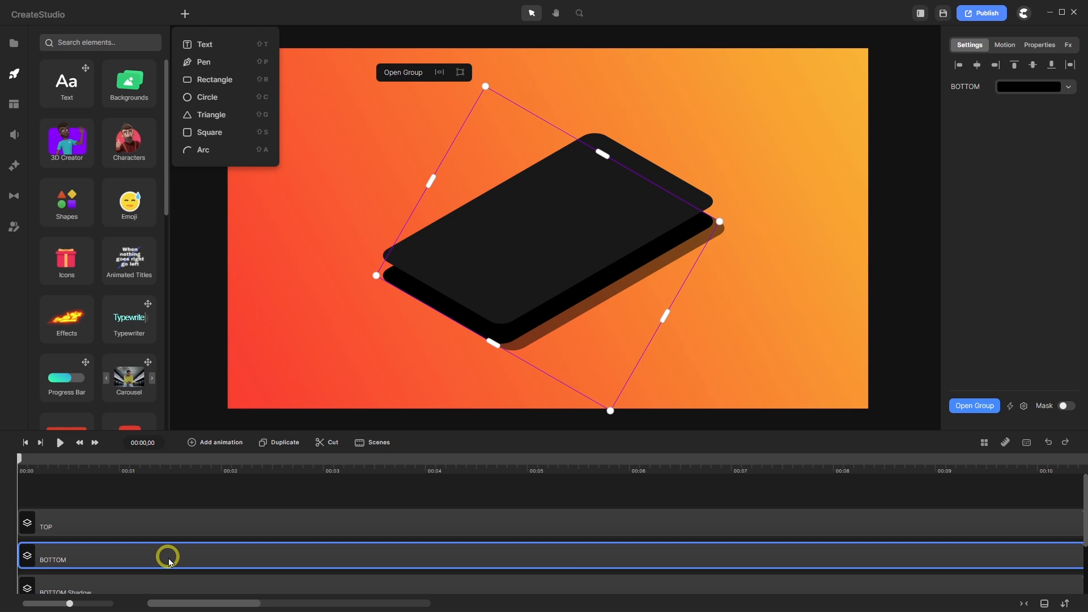
{"action": "left_click", "coordinate": [186, 14]}
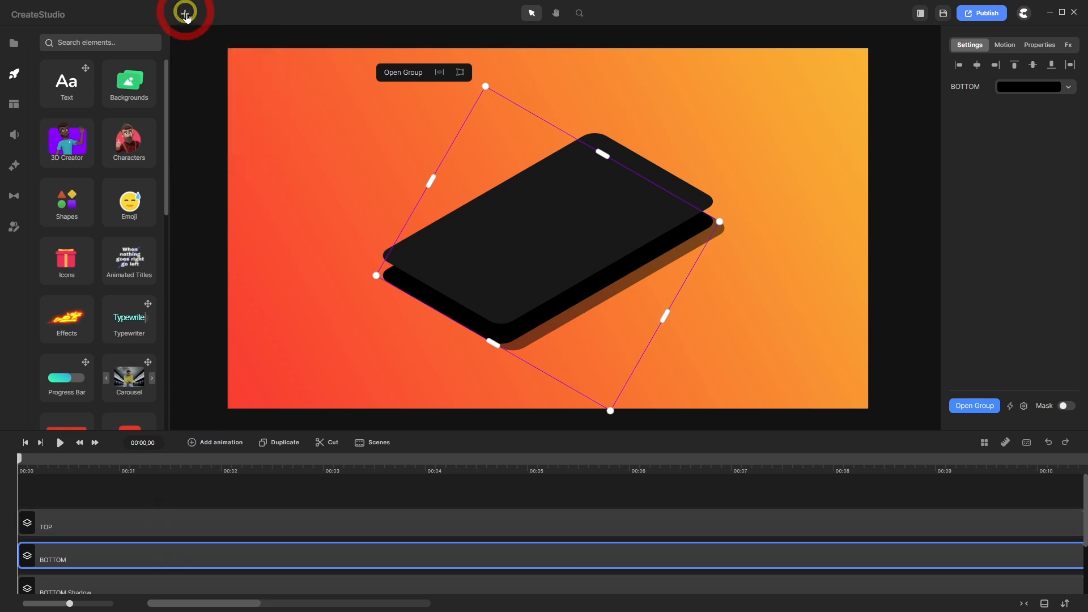
{"action": "left_click", "coordinate": [159, 559]}
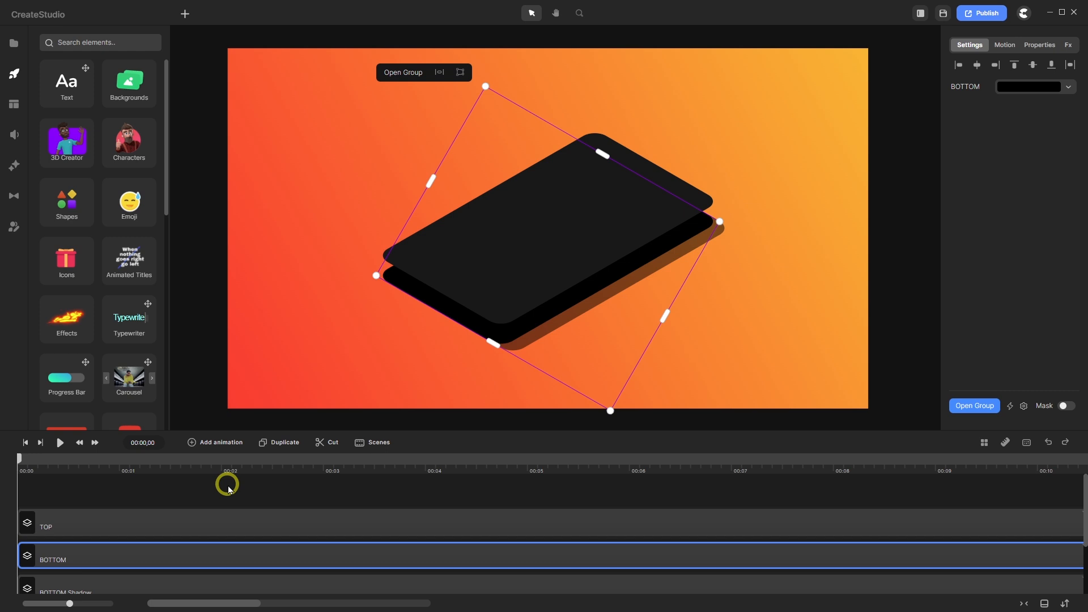
- Make 15 stacked copies of the BOTTOM group, nudging each one or two steps upward
{"action": "left_click", "coordinate": [286, 444]}
{"action": "key", "text": "Up"}
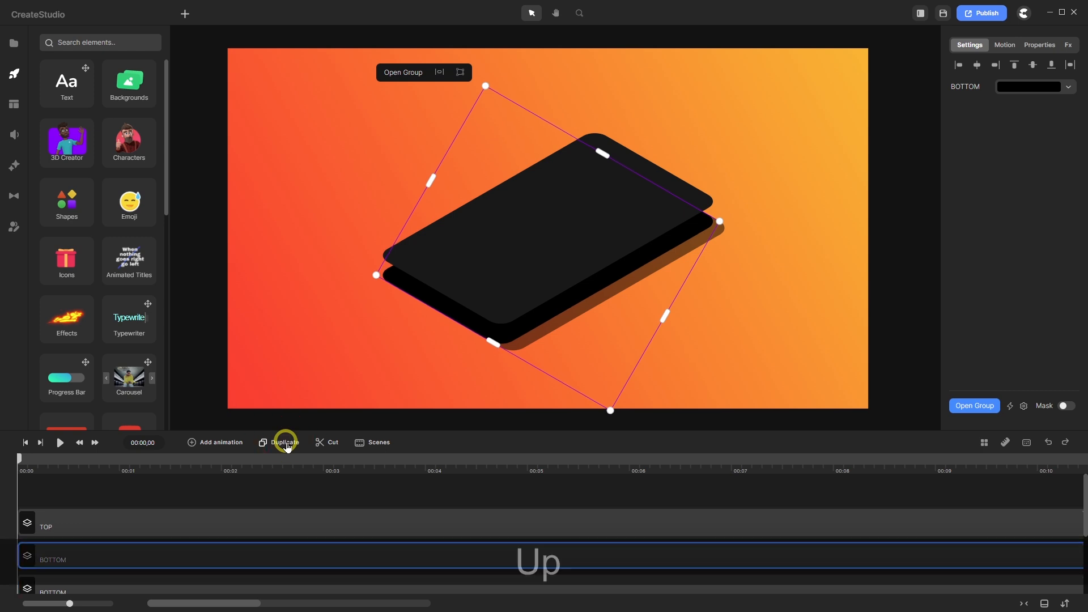
{"action": "left_click", "coordinate": [286, 443]}
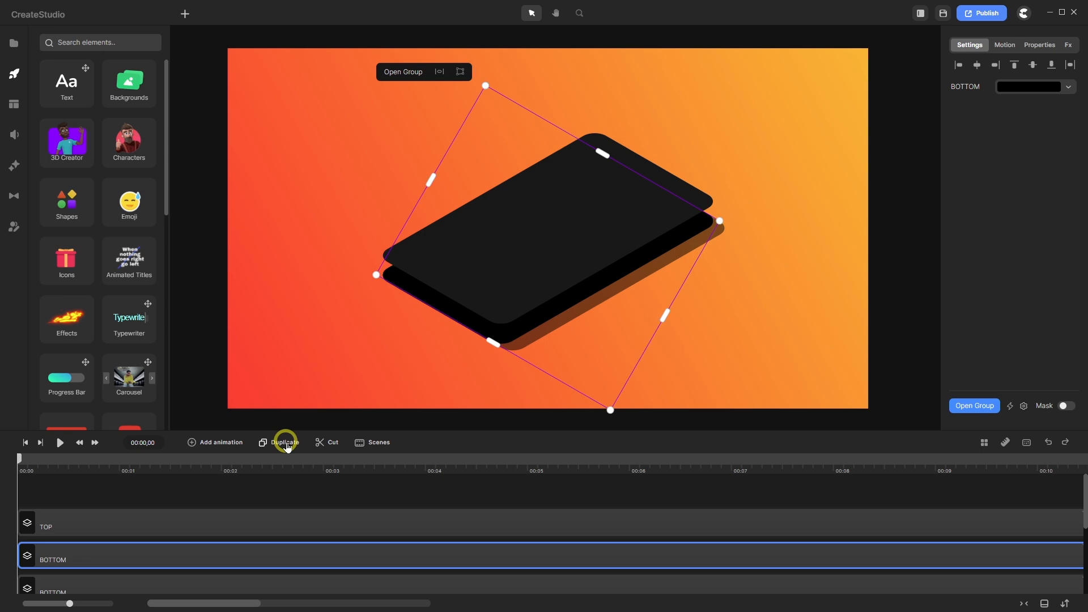
{"action": "key", "text": "Up"}
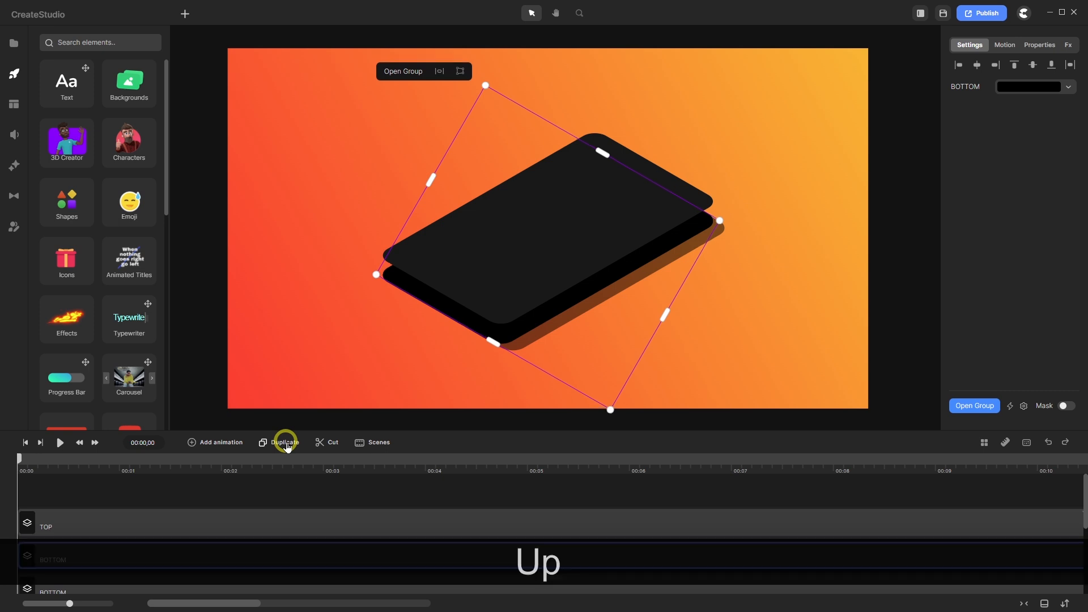
{"action": "left_click", "coordinate": [285, 443]}
{"action": "key", "text": "Up"}
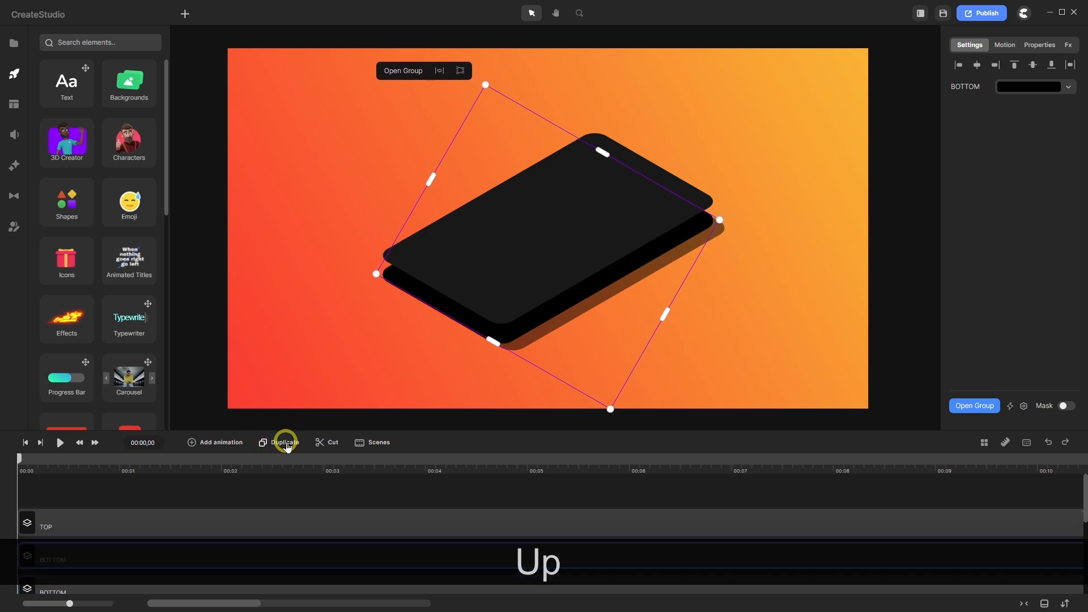
{"action": "left_click", "coordinate": [285, 443]}
{"action": "key", "text": "Up"}
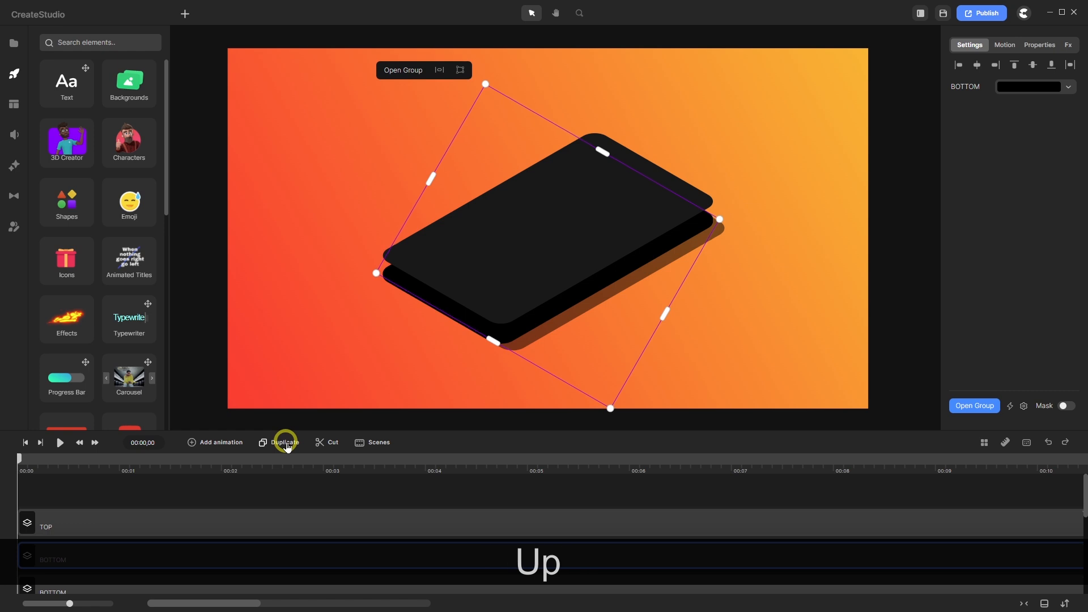
{"action": "key", "text": "Up"}
{"action": "left_click", "coordinate": [286, 443]}
{"action": "key", "text": "Up"}
{"action": "key", "text": "Up"}
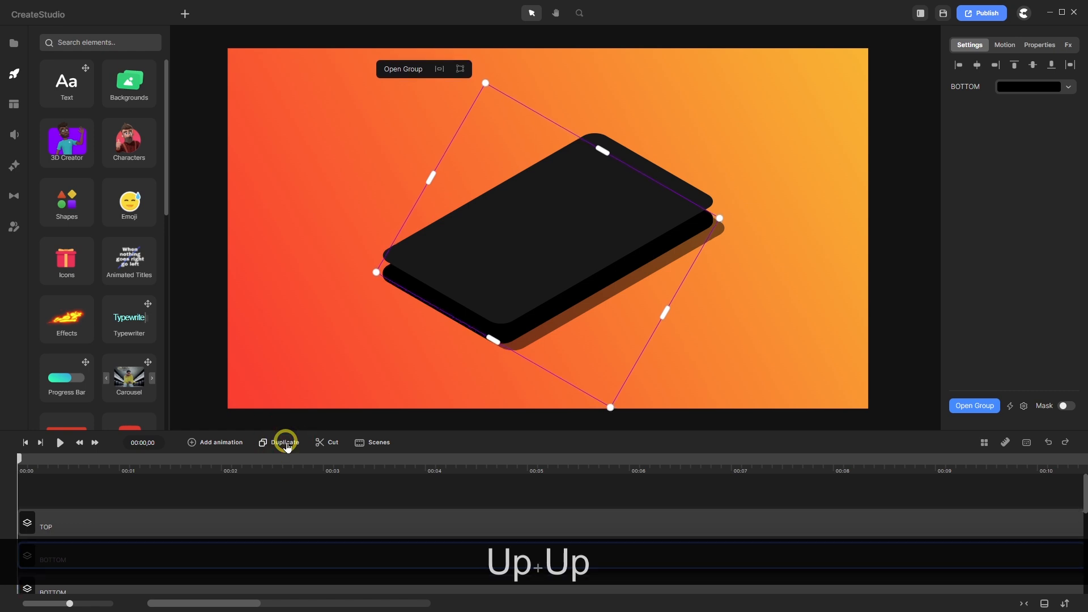
{"action": "left_click", "coordinate": [286, 443]}
{"action": "key", "text": "Up"}
{"action": "key", "text": "Up"}
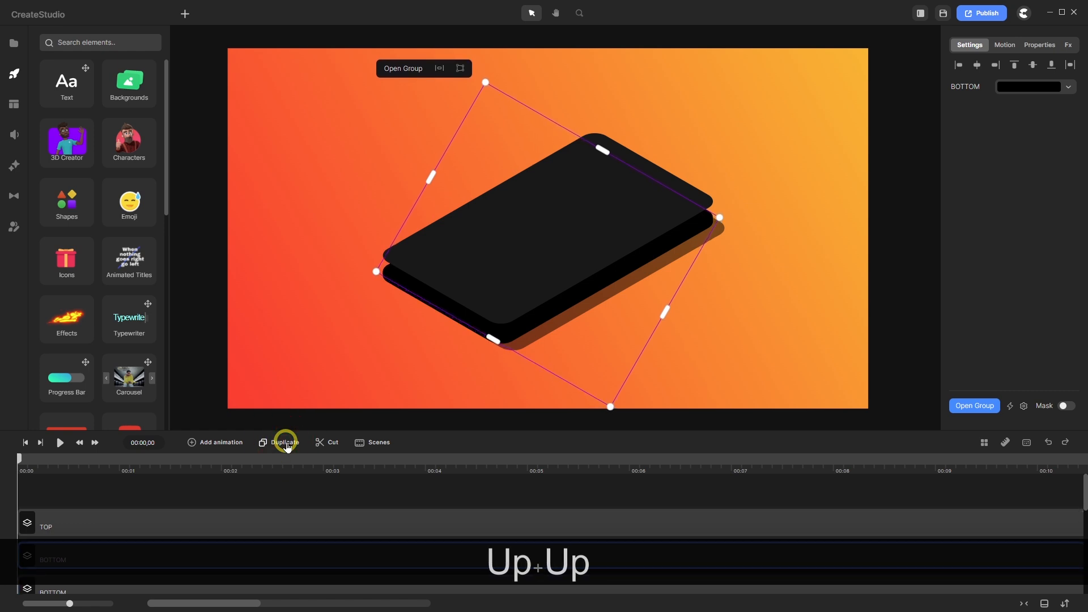
{"action": "left_click", "coordinate": [286, 443]}
{"action": "key", "text": "Up"}
{"action": "key", "text": "Up"}
{"action": "key", "text": "Up"}
{"action": "key", "text": "Up"}
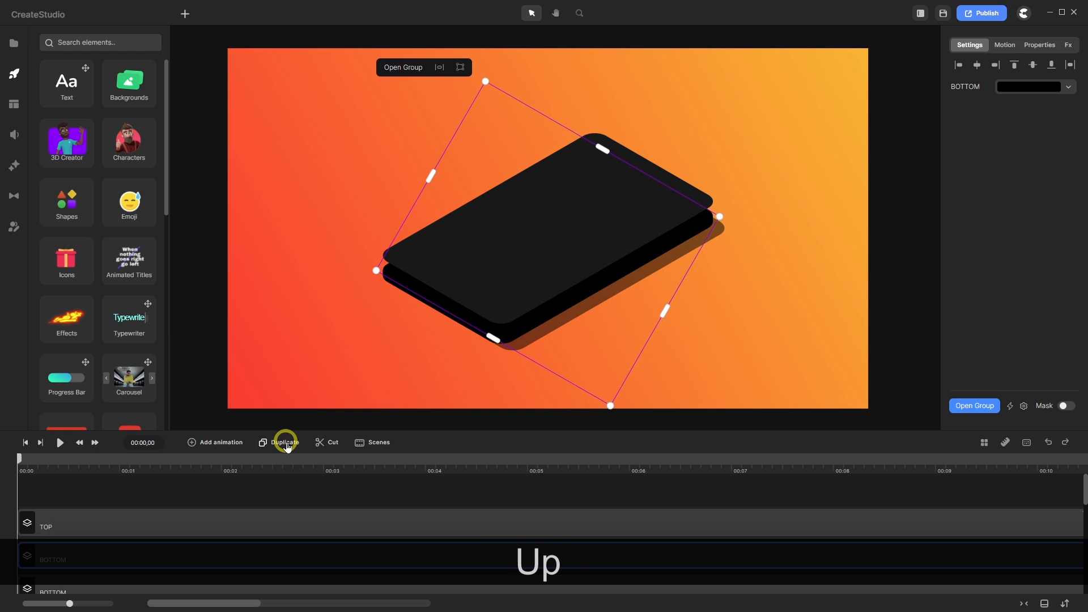
{"action": "left_click", "coordinate": [286, 444]}
{"action": "key", "text": "Up"}
{"action": "key", "text": "Up"}
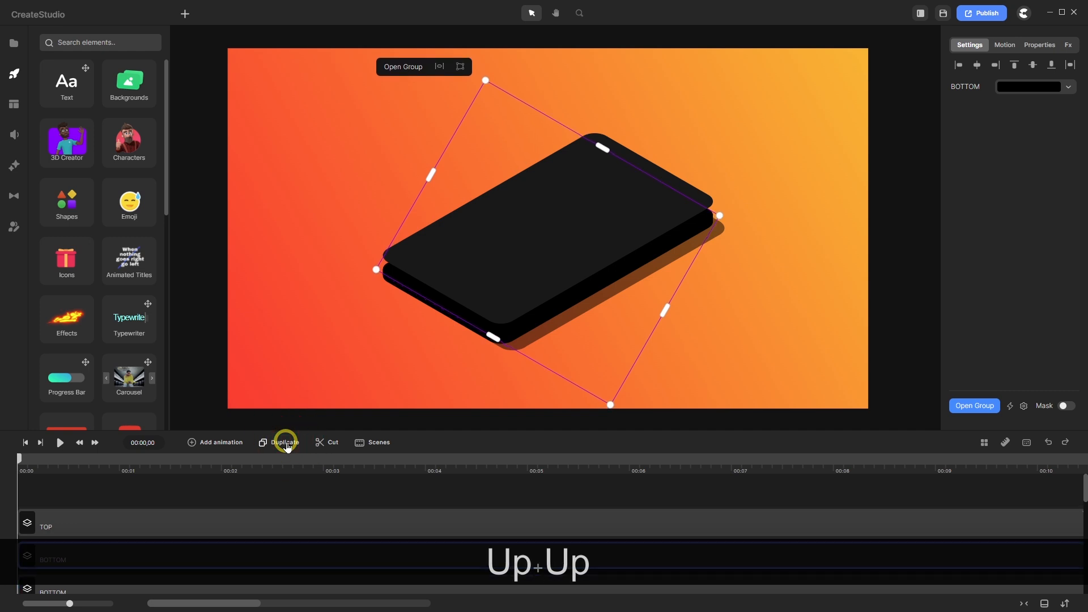
{"action": "key", "text": "Up"}
{"action": "key", "text": "Up"}
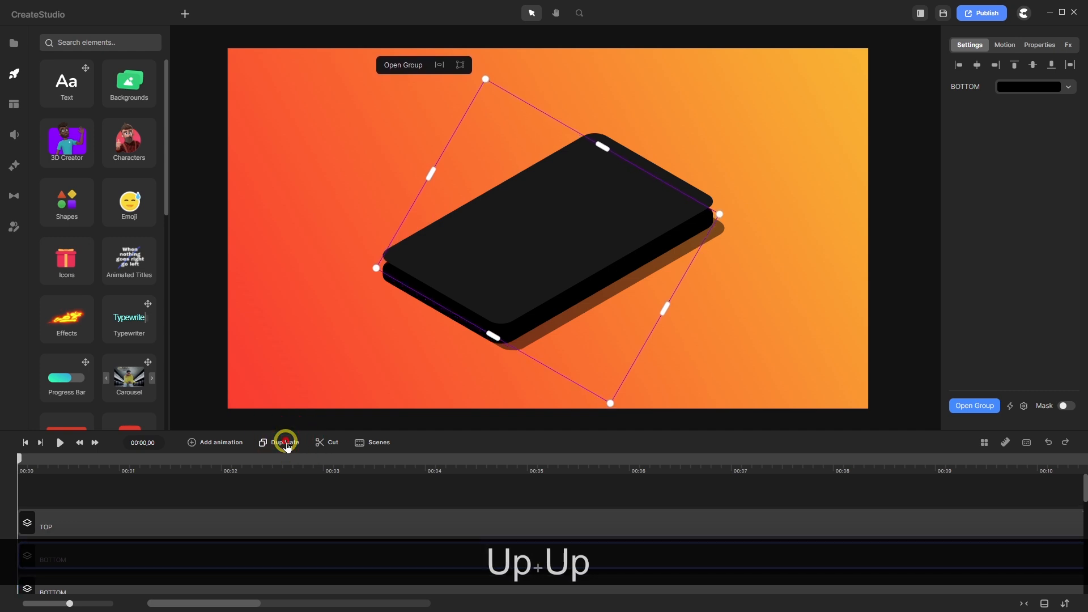
{"action": "key", "text": "Up"}
{"action": "key", "text": "Up"}
{"action": "key", "text": "Up"}
{"action": "key", "text": "Up"}
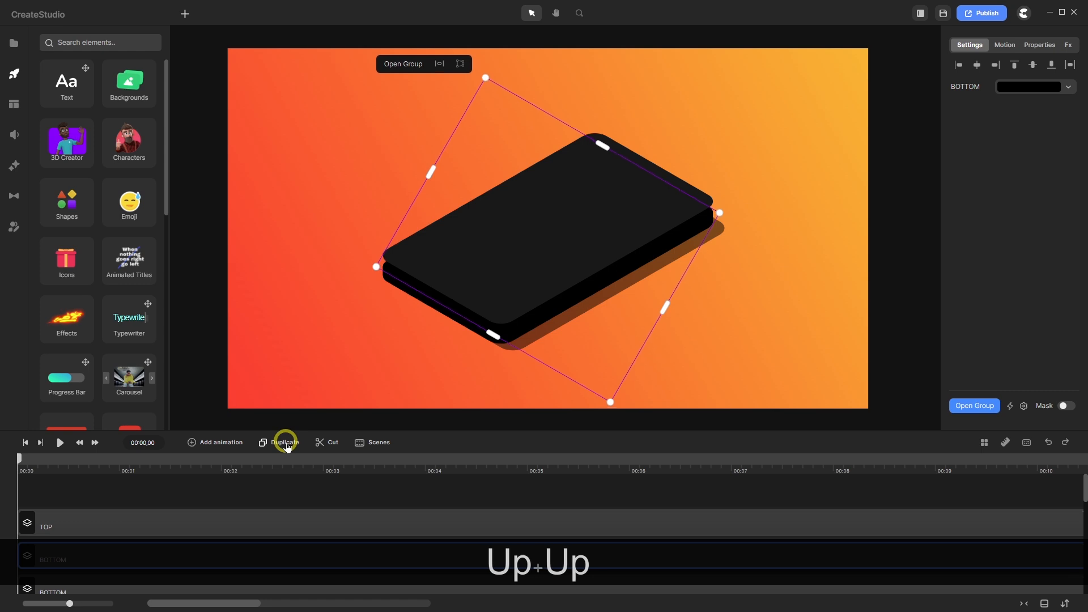
{"action": "left_click", "coordinate": [286, 443]}
{"action": "key", "text": "Up"}
{"action": "key", "text": "Up"}
{"action": "key", "text": "Up"}
{"action": "key", "text": "Up"}
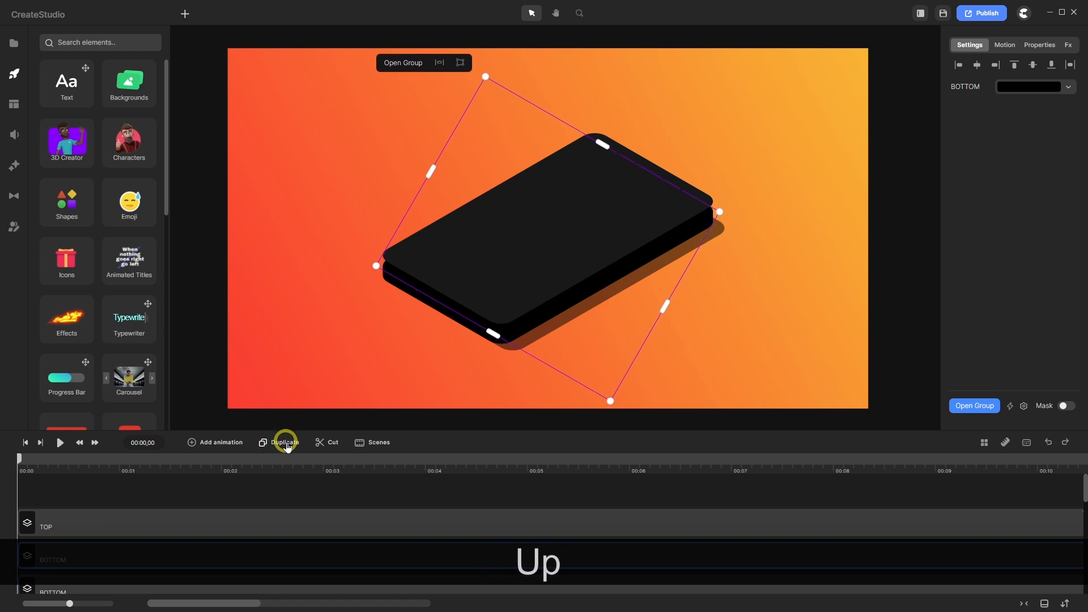
{"action": "key", "text": "Up"}
{"action": "key", "text": "Up"}
{"action": "left_click", "coordinate": [286, 443]}
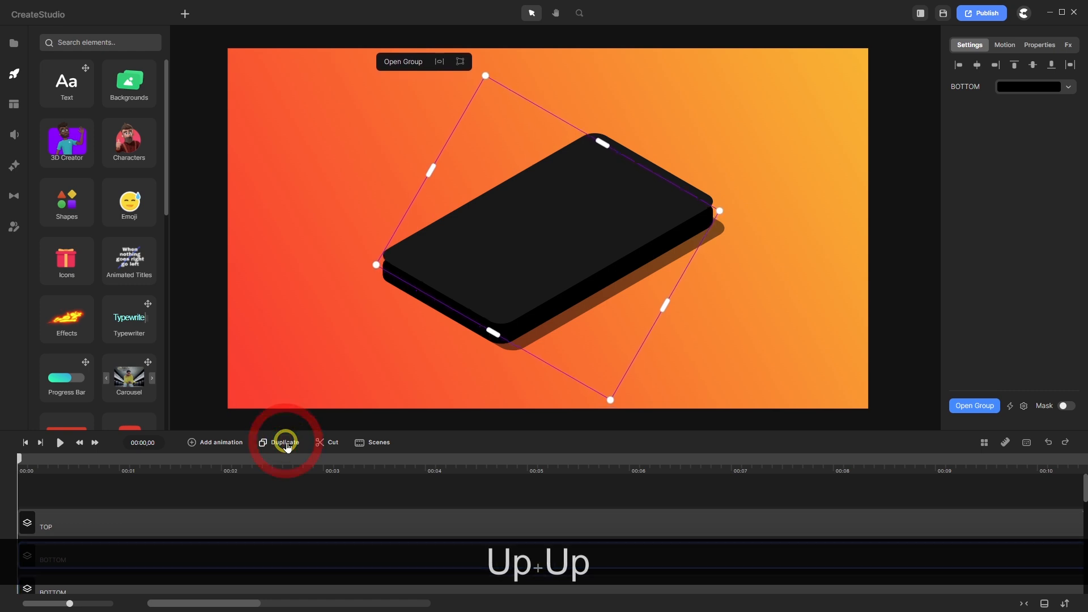
{"action": "key", "text": "Up"}
{"action": "key", "text": "Up"}
{"action": "key", "text": "Up"}
{"action": "key", "text": "Up"}
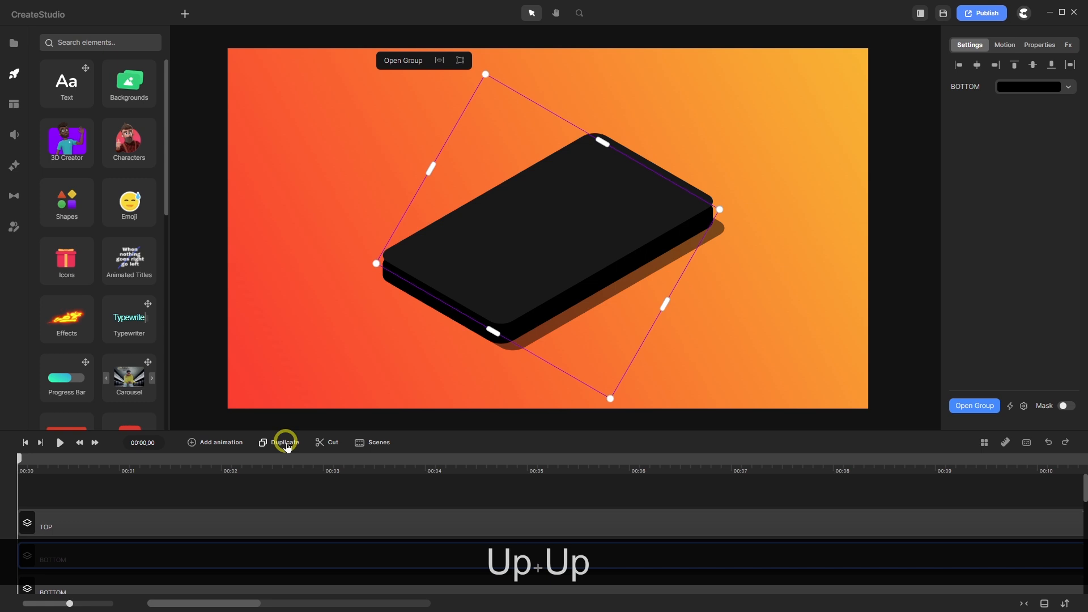
{"action": "left_click", "coordinate": [286, 443]}
{"action": "key", "text": "Up"}
{"action": "key", "text": "Up"}
{"action": "left_click", "coordinate": [286, 443]}
{"action": "key", "text": "Up"}
{"action": "key", "text": "Up"}
{"action": "key", "text": "Up"}
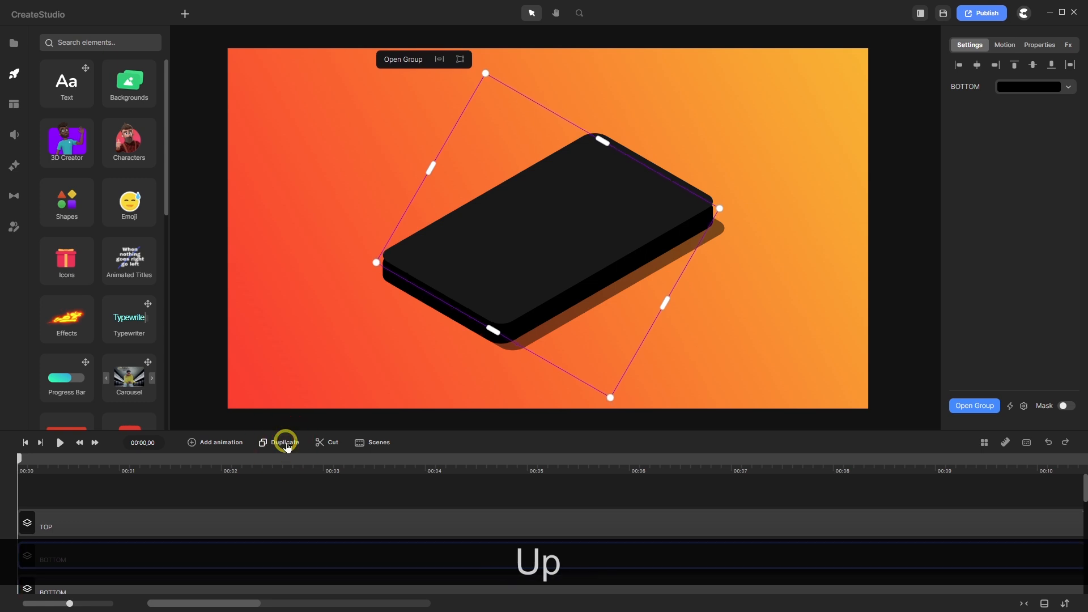
{"action": "key", "text": "Up"}
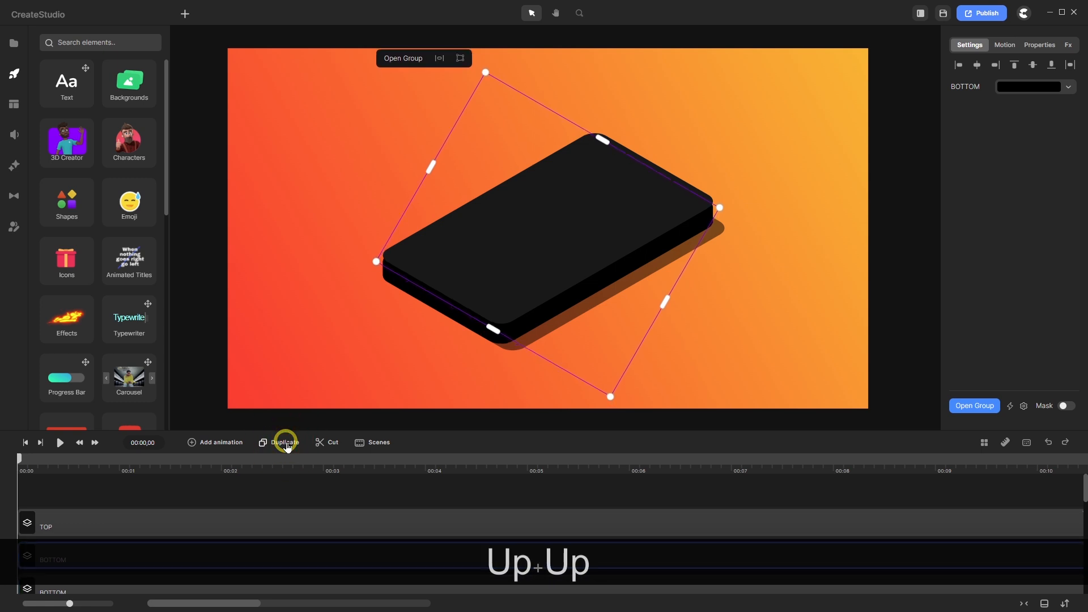
{"action": "key", "text": "Up"}
{"action": "key", "text": "Up"}
{"action": "left_click", "coordinate": [286, 443]}
{"action": "key", "text": "Up"}
{"action": "key", "text": "Up"}
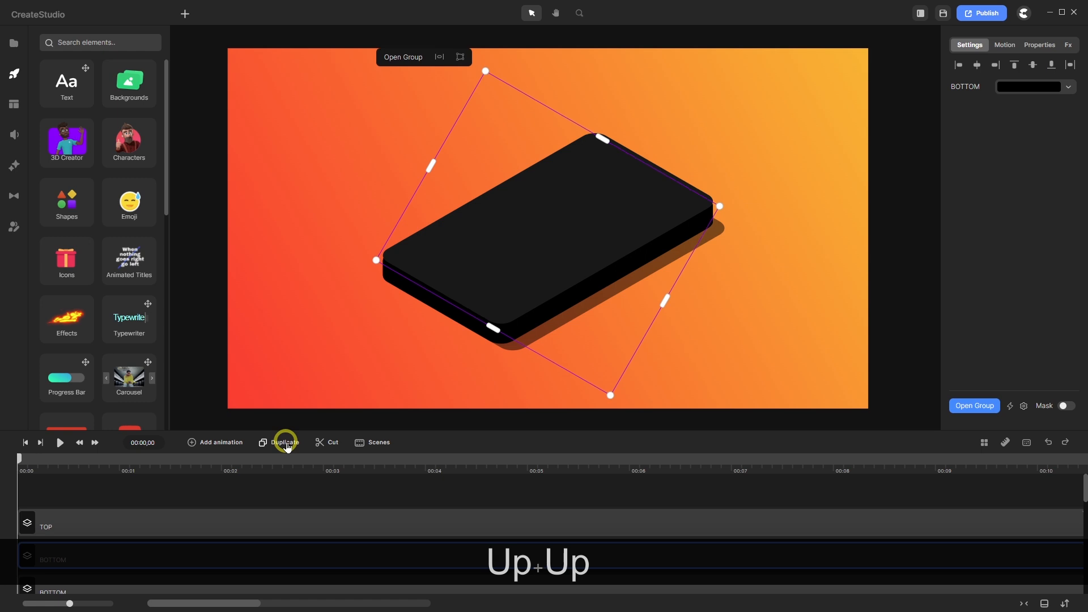
{"action": "key", "text": "Up"}
{"action": "key", "text": "Up"}
{"action": "left_click", "coordinate": [286, 443]}
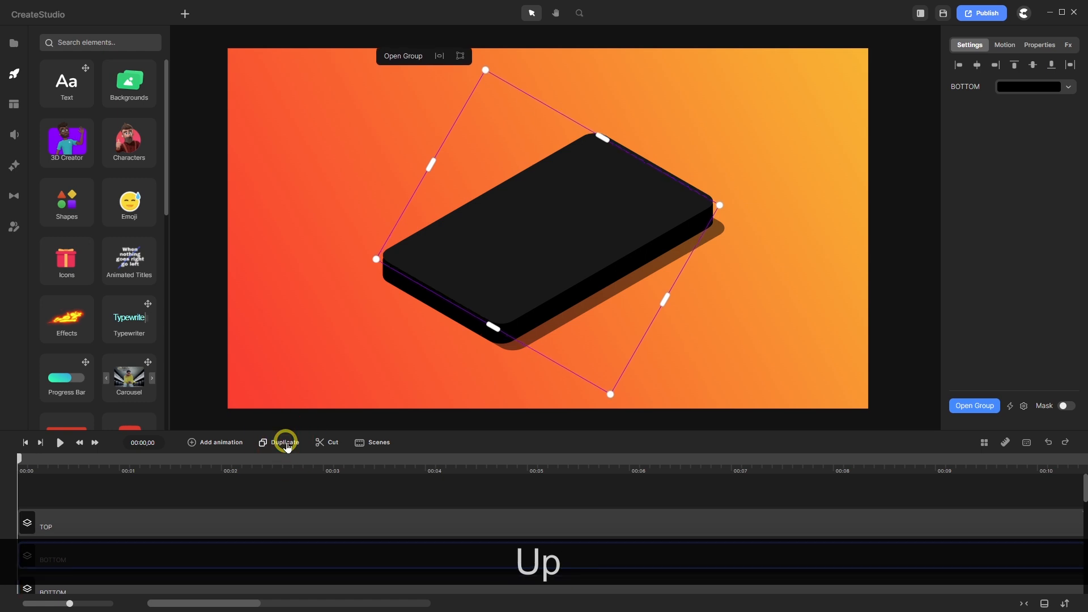
{"action": "key", "text": "Up"}
{"action": "key", "text": "Up"}
{"action": "key", "text": "Up"}
{"action": "left_click", "coordinate": [286, 443]}
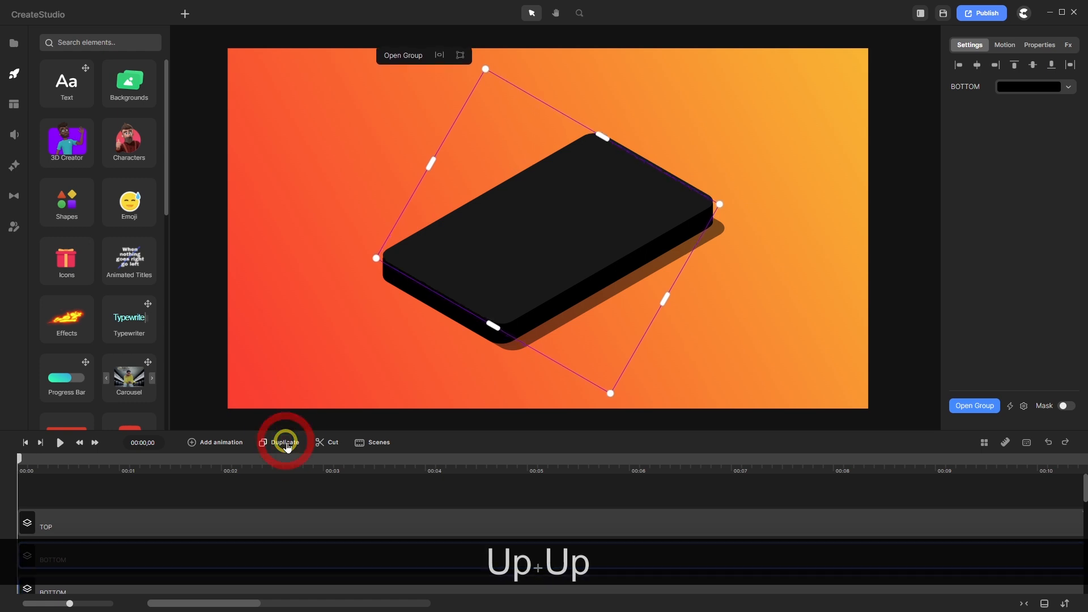
{"action": "key", "text": "Up"}
{"action": "key", "text": "Up"}
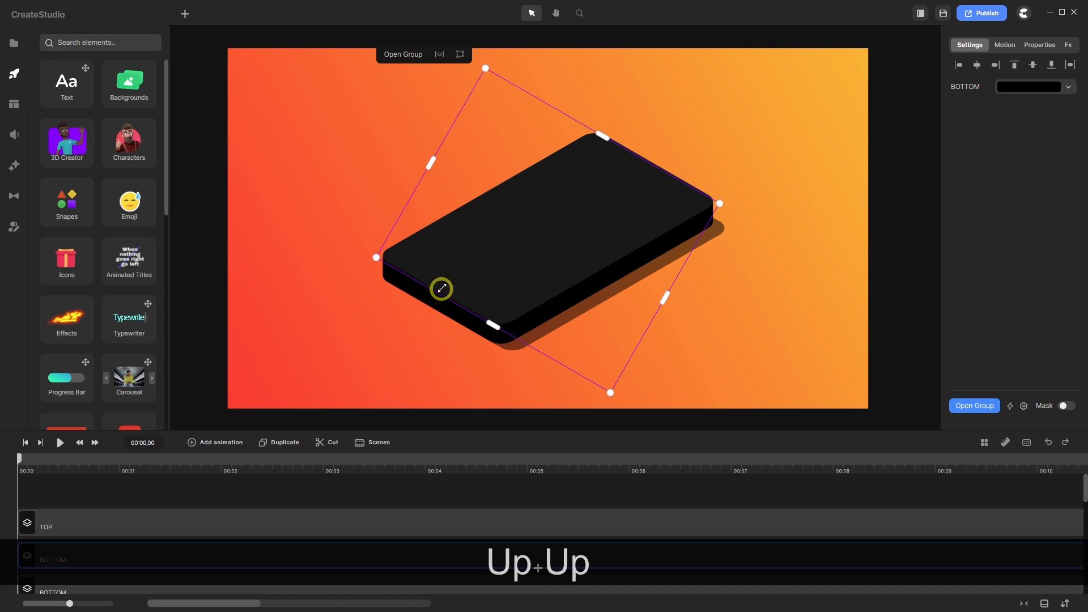
- Fine-tune the top copy's height with Up and Down nudges while zooming to check the edge
{"action": "scroll", "coordinate": [418, 300], "scroll_direction": "up", "scroll_amount": 5}
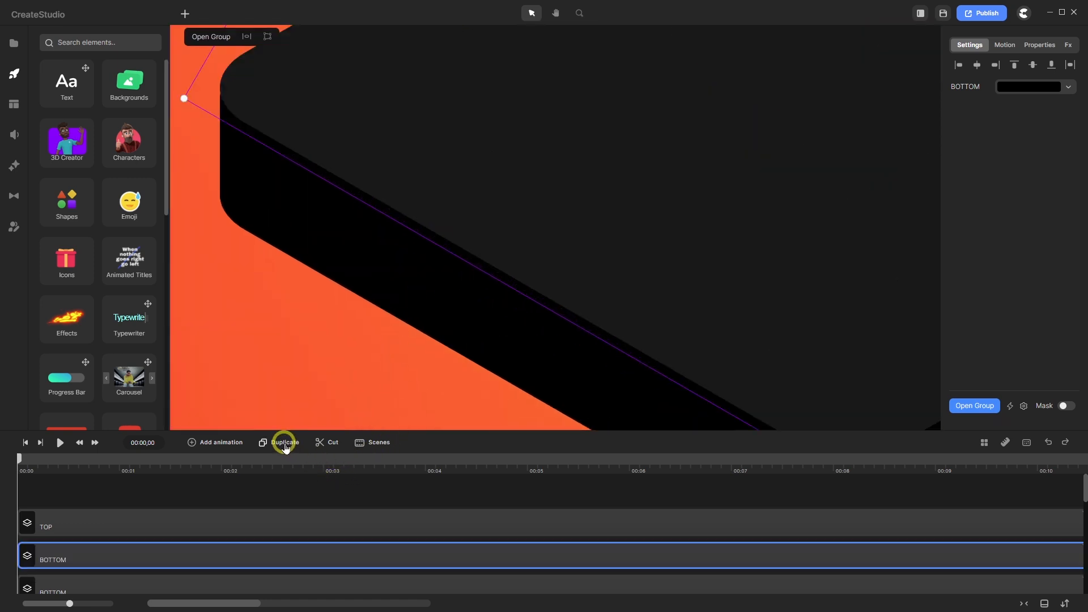
{"action": "key", "text": "Up"}
{"action": "key", "text": "Up"}
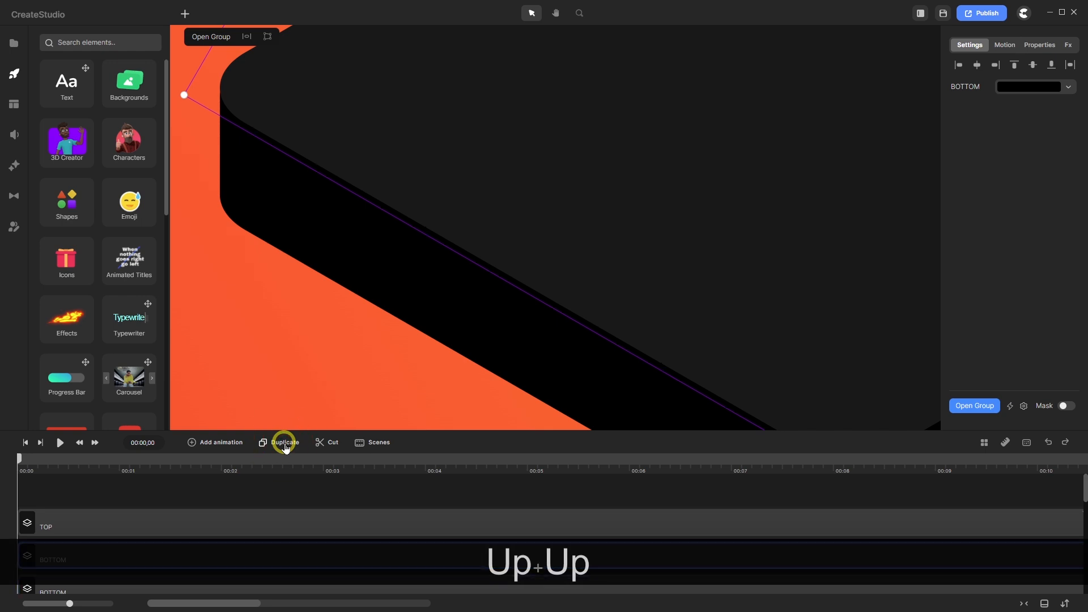
{"action": "key", "text": "Up"}
{"action": "key", "text": "Up"}
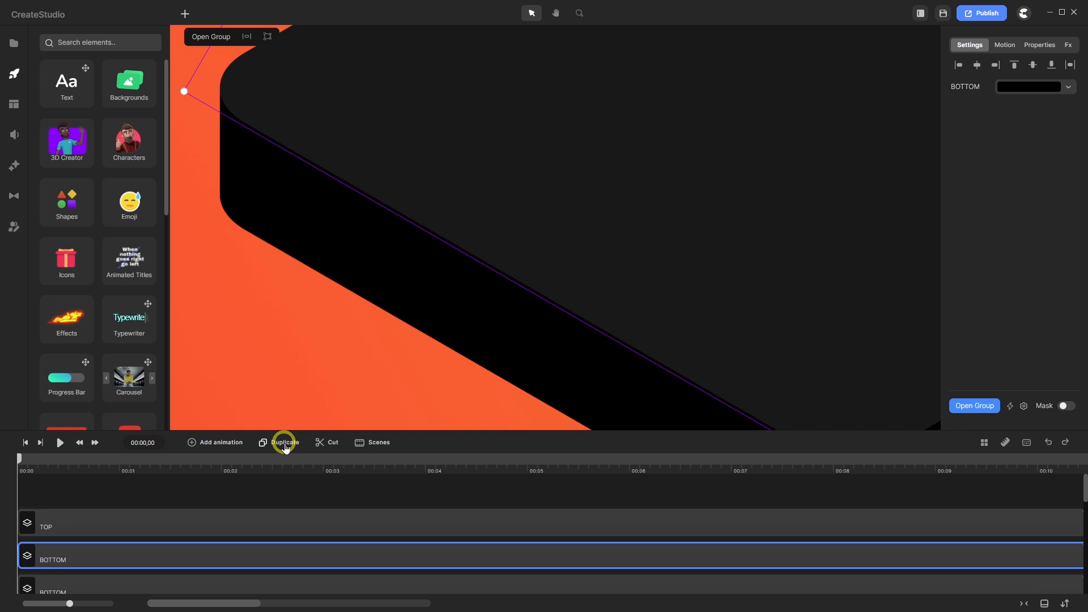
{"action": "scroll", "coordinate": [490, 265], "scroll_direction": "up", "scroll_amount": 2}
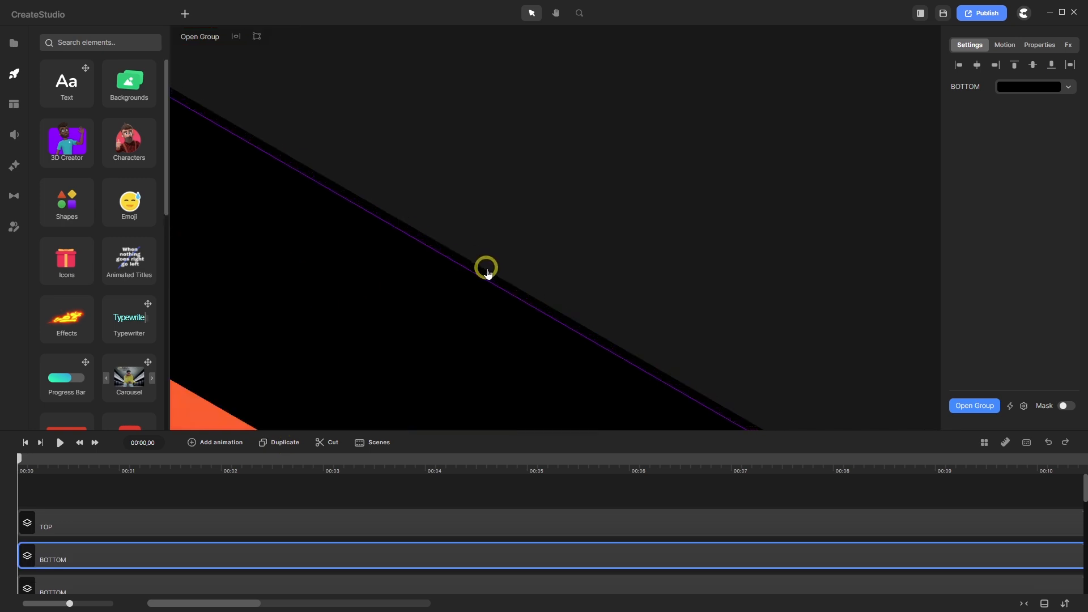
{"action": "key", "text": "Up"}
{"action": "key", "text": "Up"}
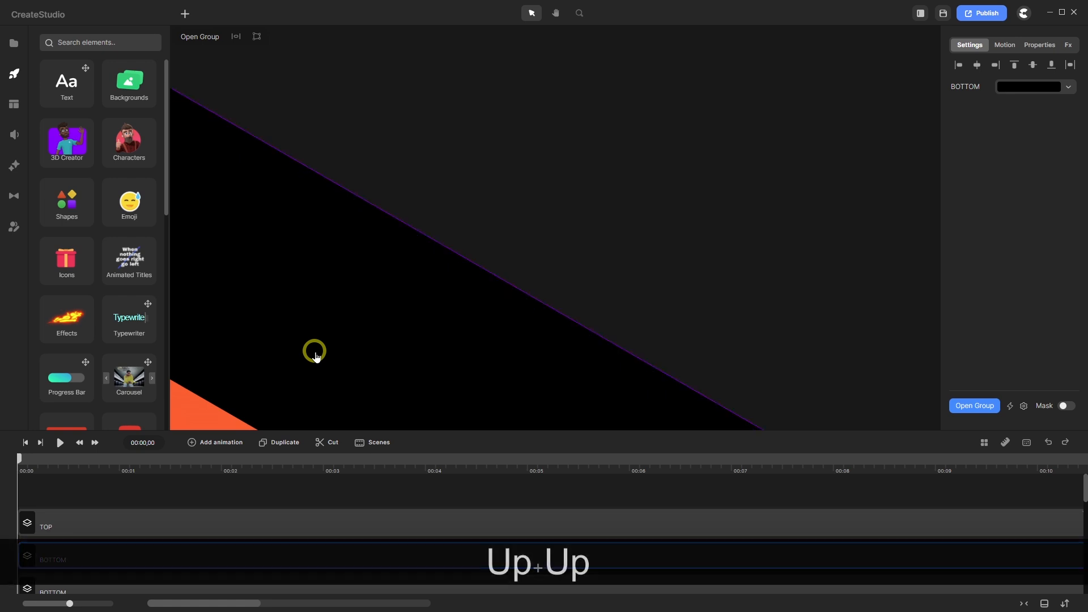
{"action": "key", "text": "Down"}
{"action": "key", "text": "Down"}
{"action": "scroll", "coordinate": [428, 309], "scroll_direction": "down", "scroll_amount": 2}
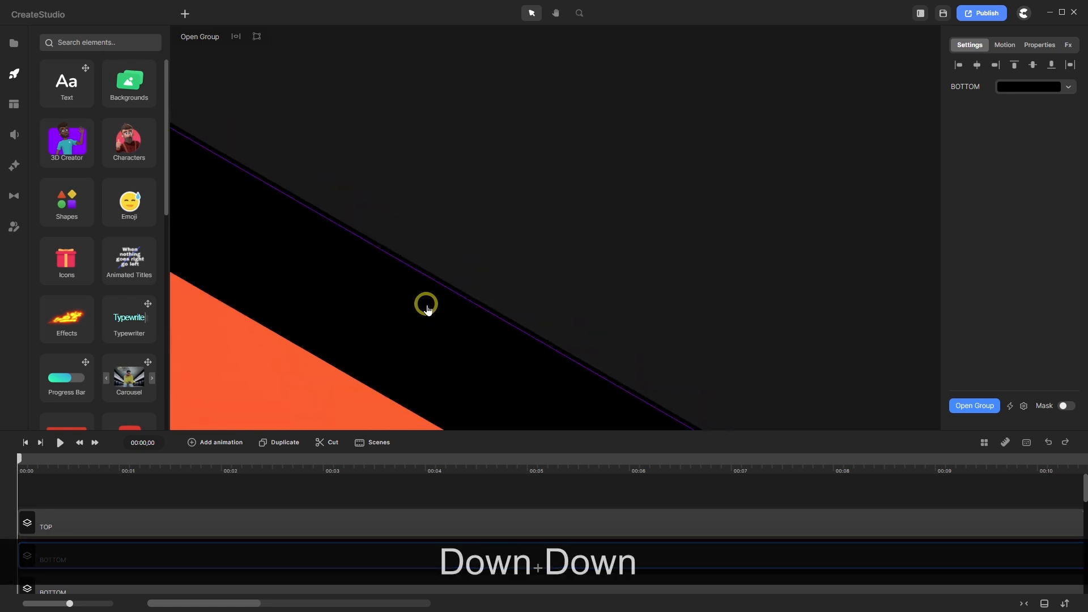
{"action": "scroll", "coordinate": [428, 309], "scroll_direction": "down", "scroll_amount": 5}
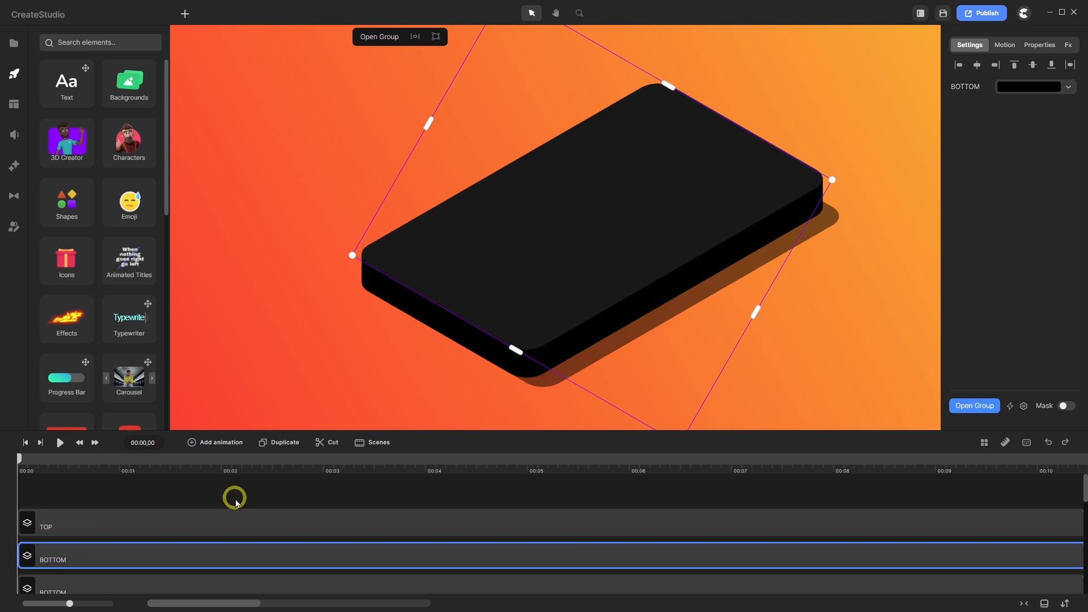
- Deselect the phone body, zoom to check its thick black edge, and open the basic shapes list
{"action": "left_click", "coordinate": [235, 502]}
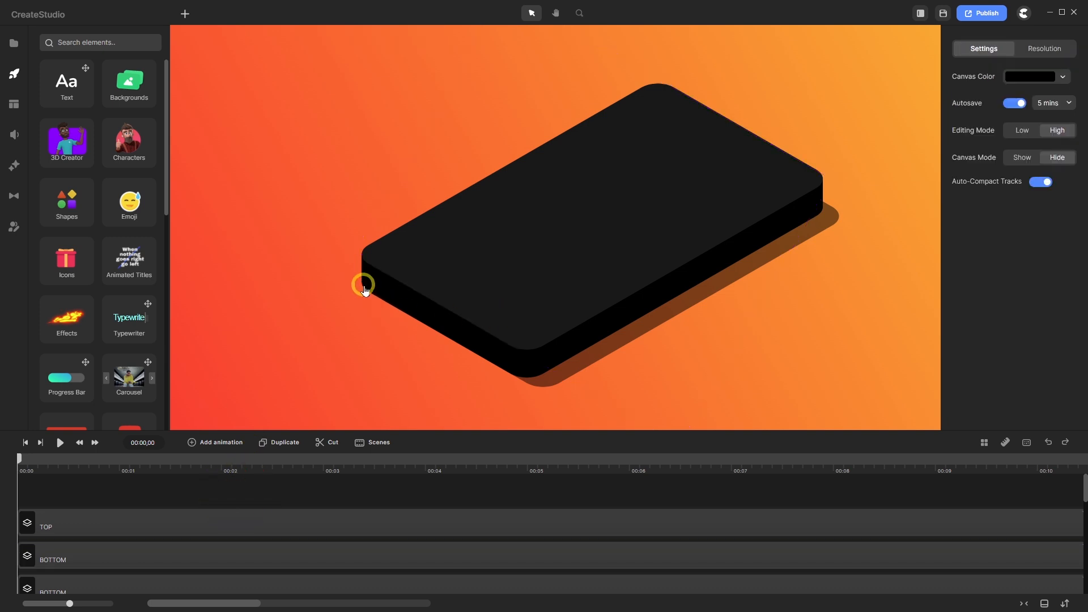
{"action": "scroll", "coordinate": [364, 290], "scroll_direction": "up", "scroll_amount": 5}
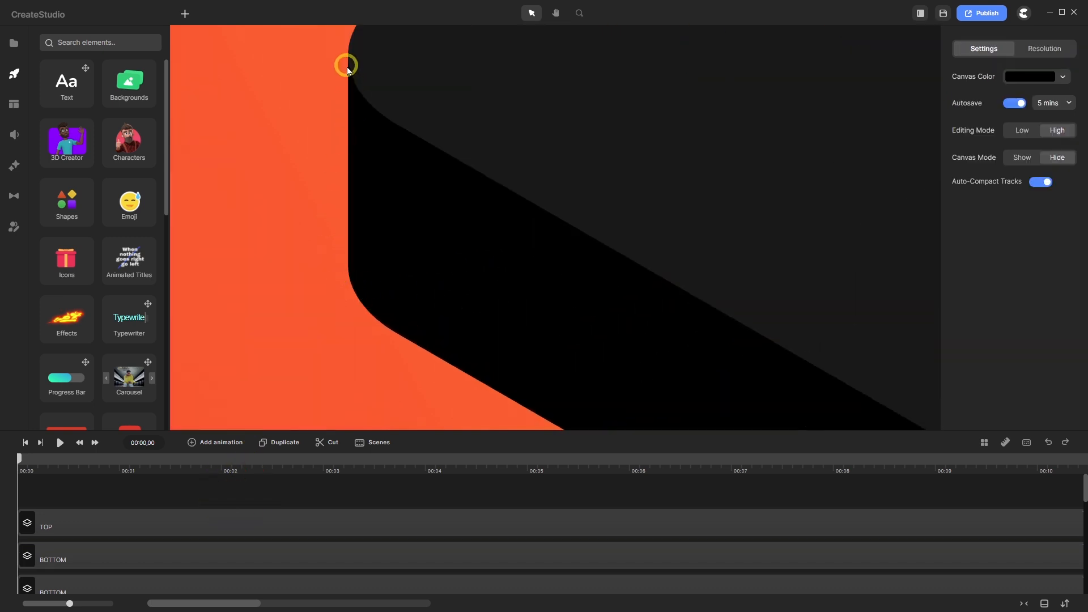
{"action": "scroll", "coordinate": [299, 237], "scroll_direction": "down", "scroll_amount": 3}
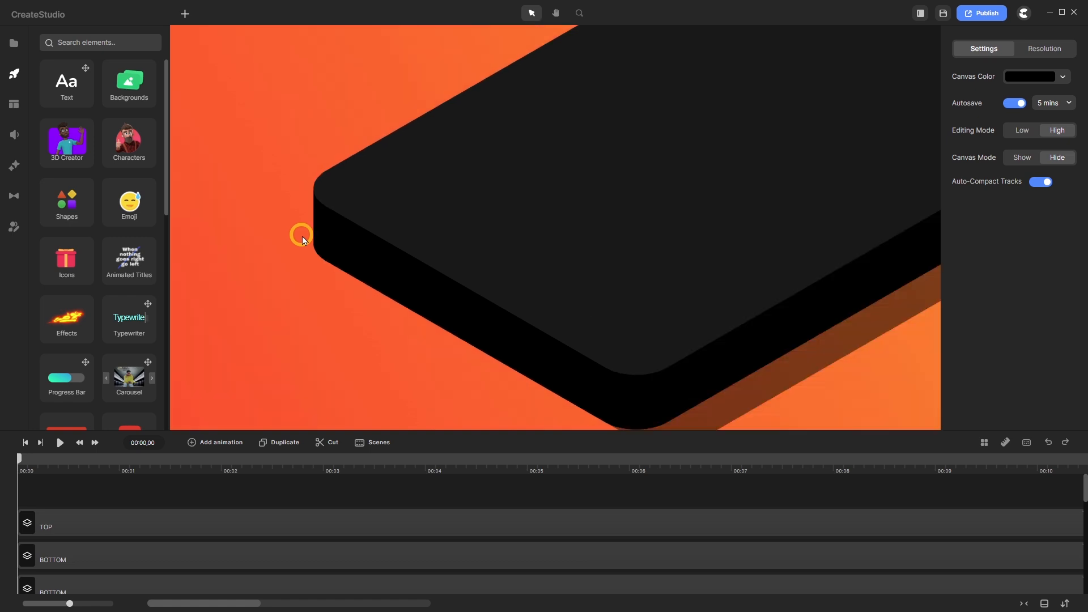
{"action": "left_click", "coordinate": [184, 13]}
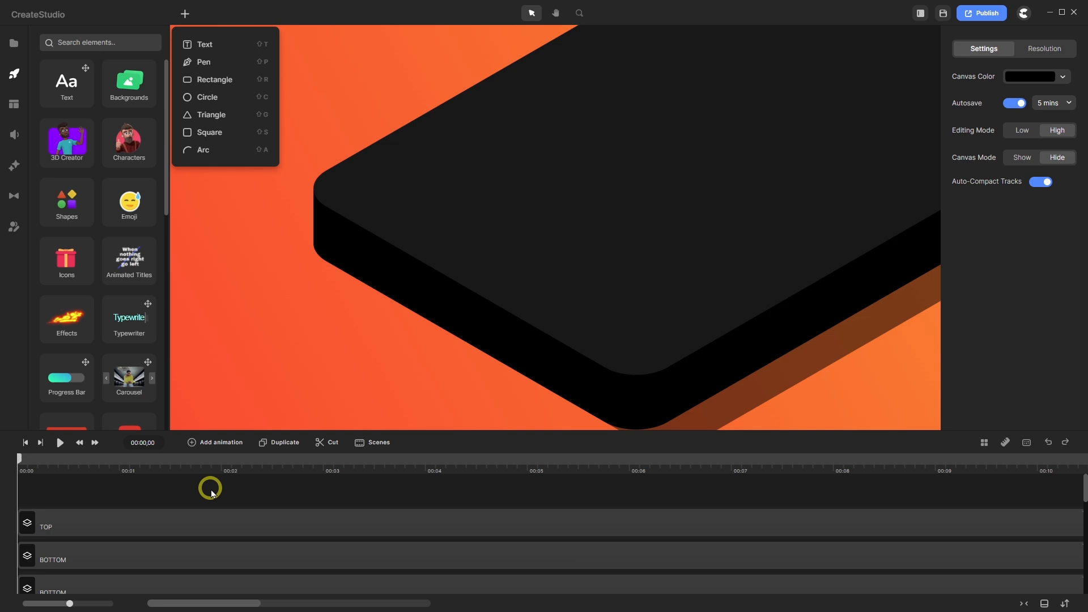
{"action": "scroll", "coordinate": [539, 284], "scroll_direction": "down", "scroll_amount": 3}
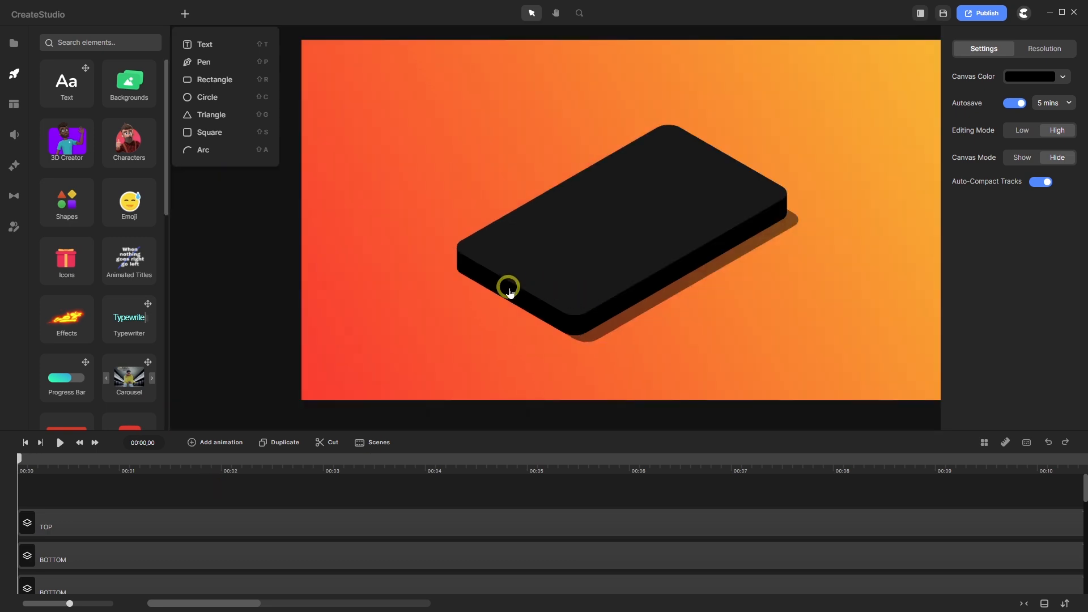
{"action": "scroll", "coordinate": [508, 286], "scroll_direction": "down", "scroll_amount": 1}
{"action": "scroll", "coordinate": [593, 297], "scroll_direction": "up", "scroll_amount": 3}
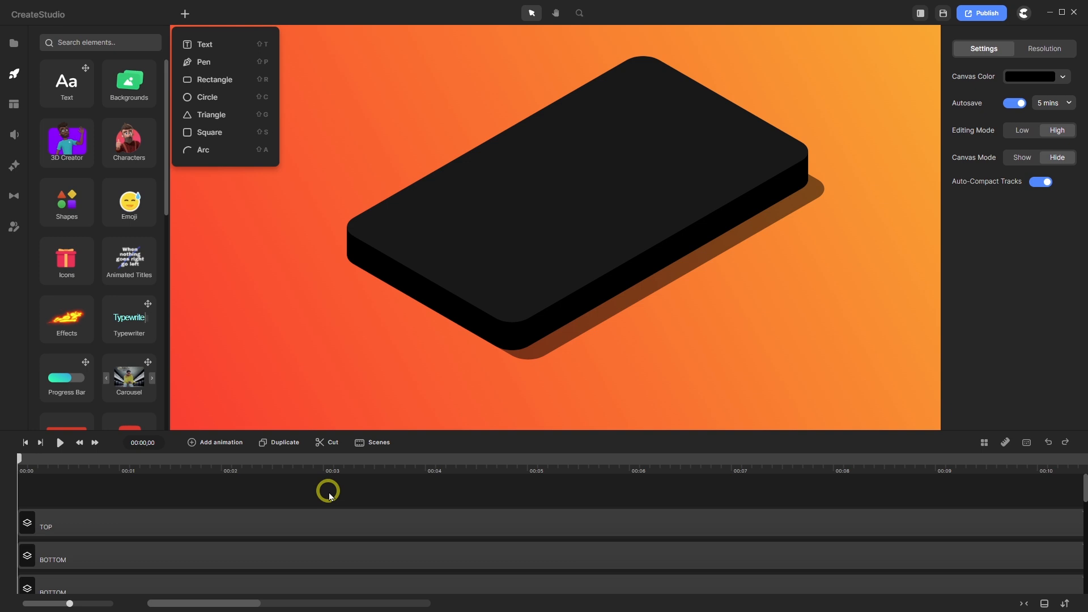
- Enlarge the timeline panel and unlock the Rounded Rect background layer
{"action": "left_click_drag", "start_coordinate": [429, 429], "coordinate": [435, 291]}
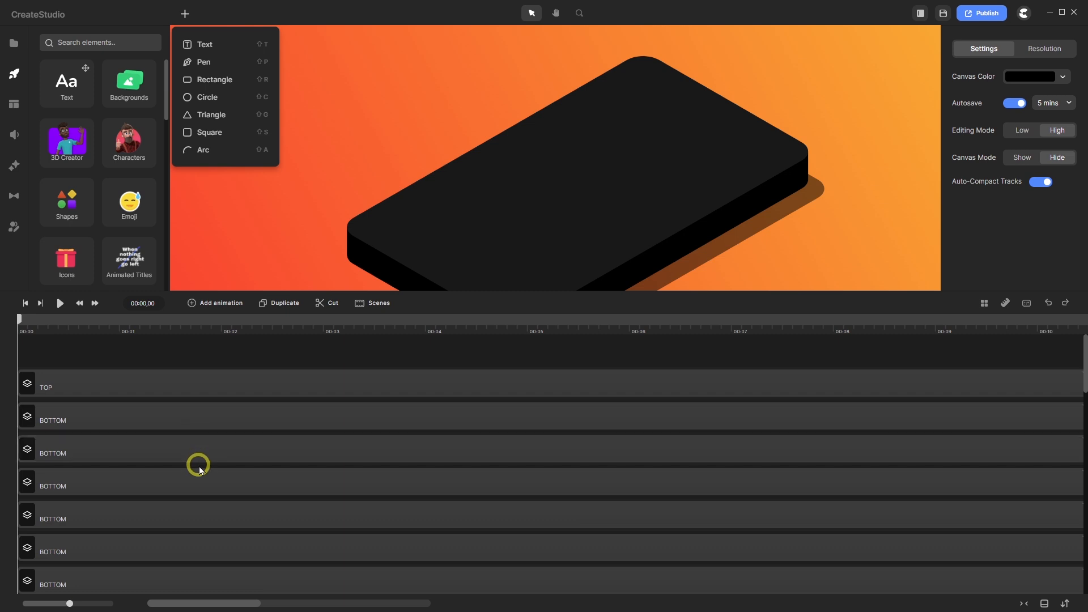
{"action": "scroll", "coordinate": [369, 389], "scroll_direction": "down", "scroll_amount": 5}
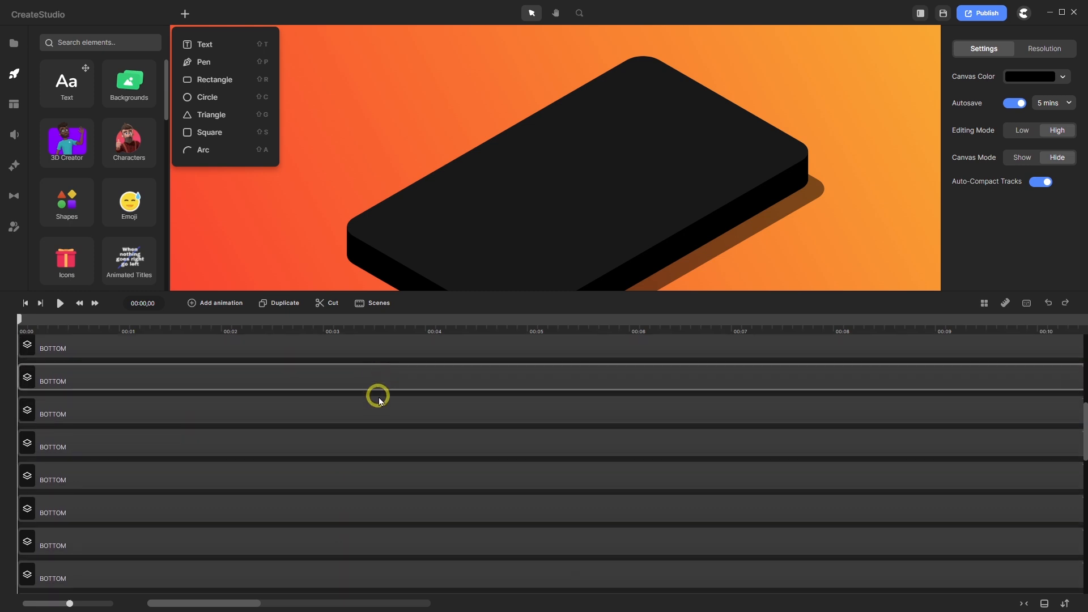
{"action": "scroll", "coordinate": [382, 404], "scroll_direction": "up", "scroll_amount": 5}
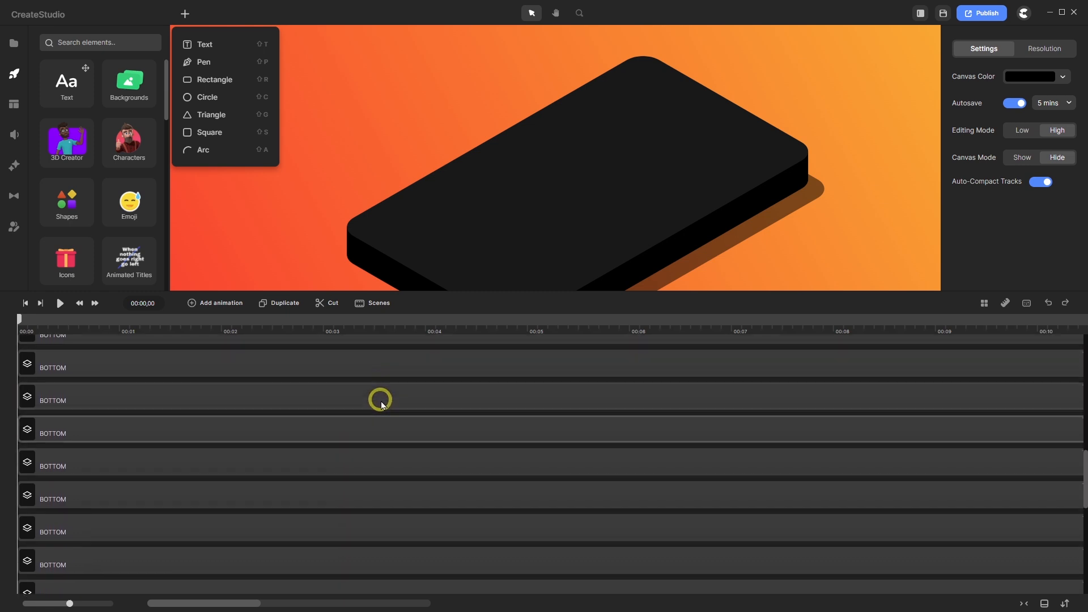
{"action": "scroll", "coordinate": [381, 401], "scroll_direction": "down", "scroll_amount": 5}
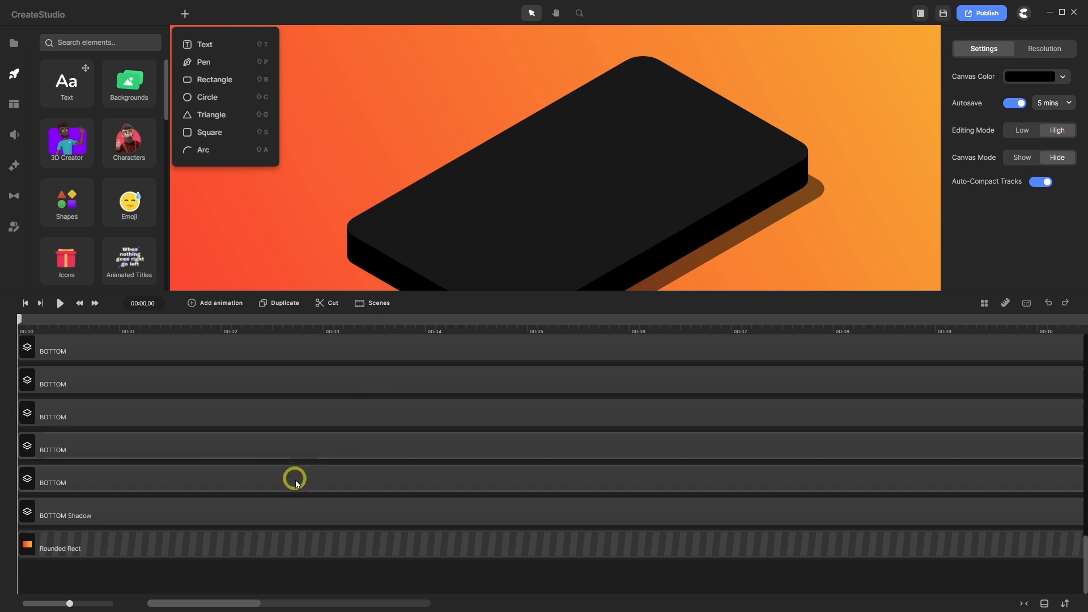
{"action": "right_click", "coordinate": [222, 548]}
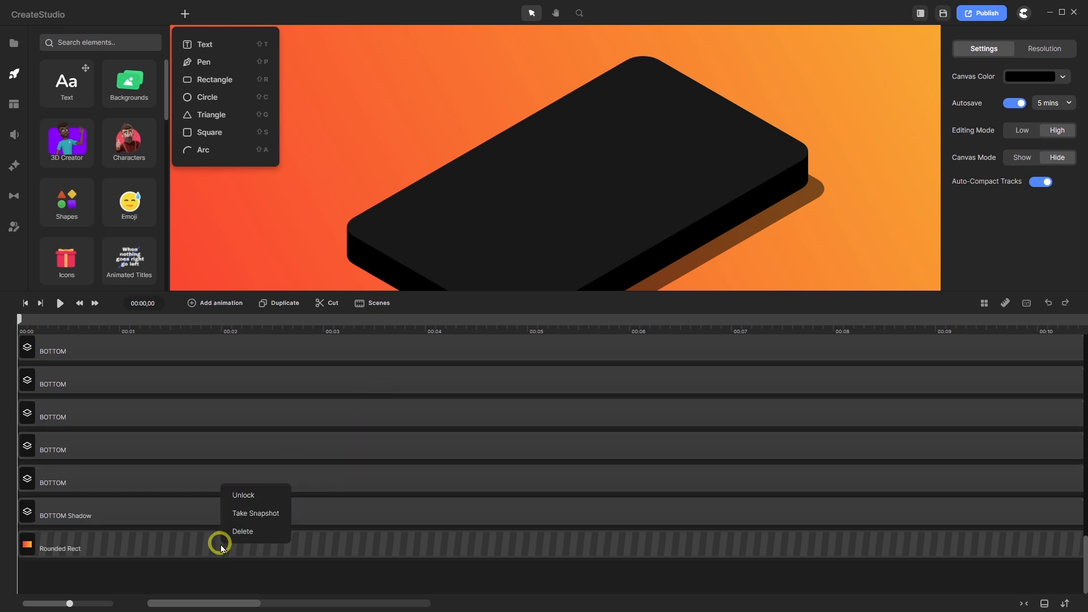
{"action": "left_click", "coordinate": [245, 495]}
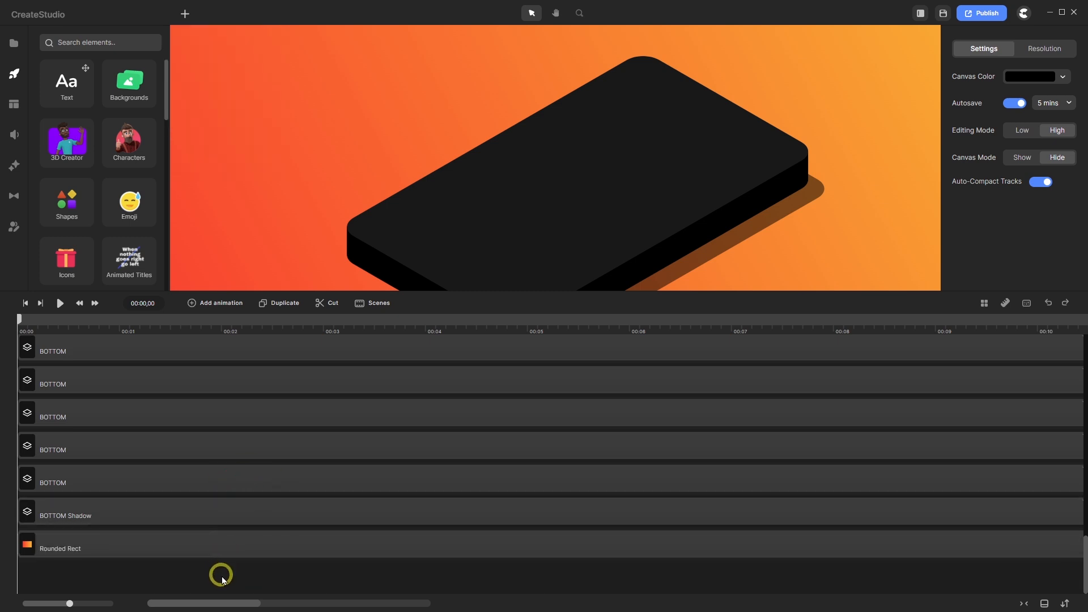
- Select everything except Rounded Rect, BOTTOM Shadow and TOP, and group the BOTTOM copies with Ctrl+G
{"action": "key", "text": "ctrl"}
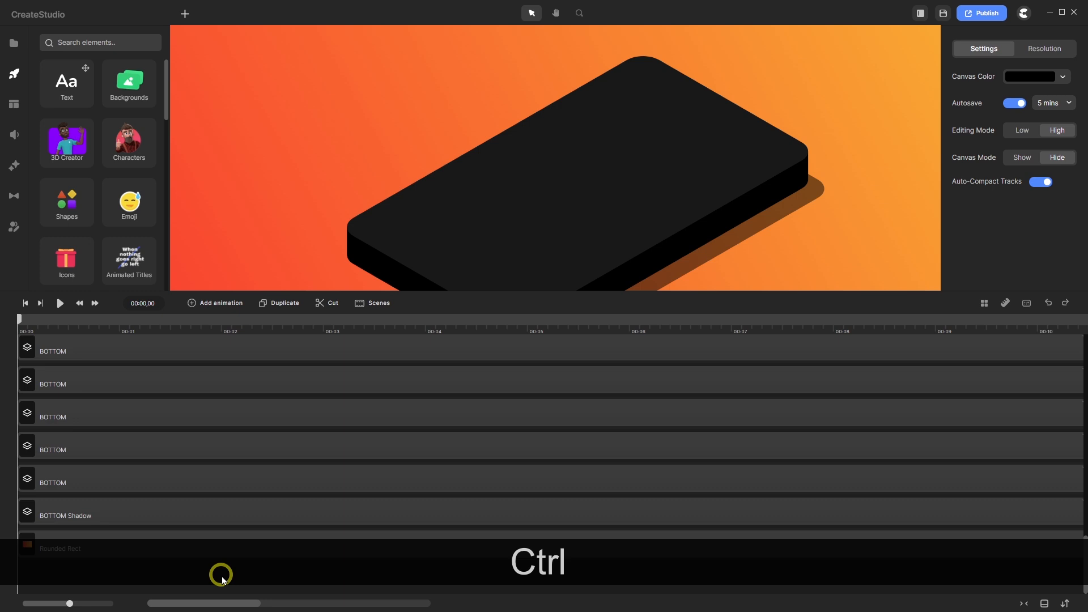
{"action": "key", "text": "ctrl+a"}
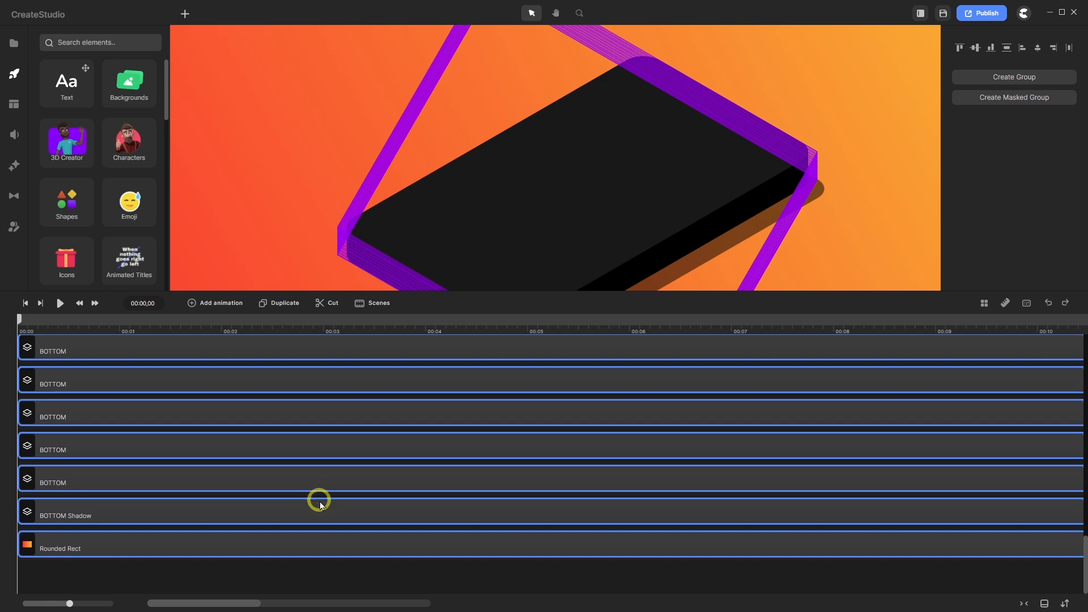
{"action": "key", "text": "ctrl"}
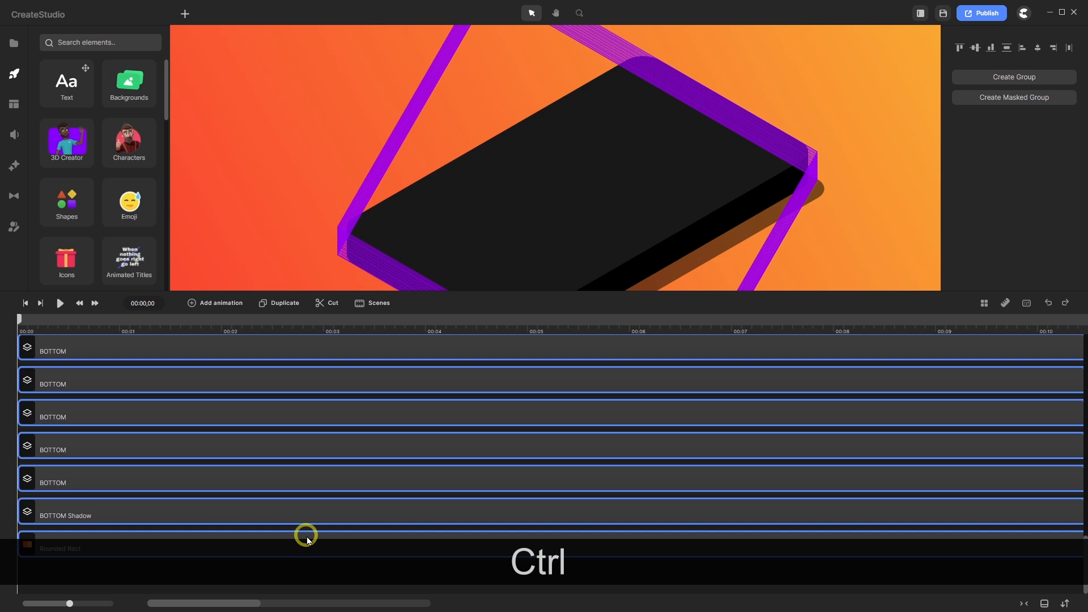
{"action": "left_click", "coordinate": [307, 539], "text": "ctrl"}
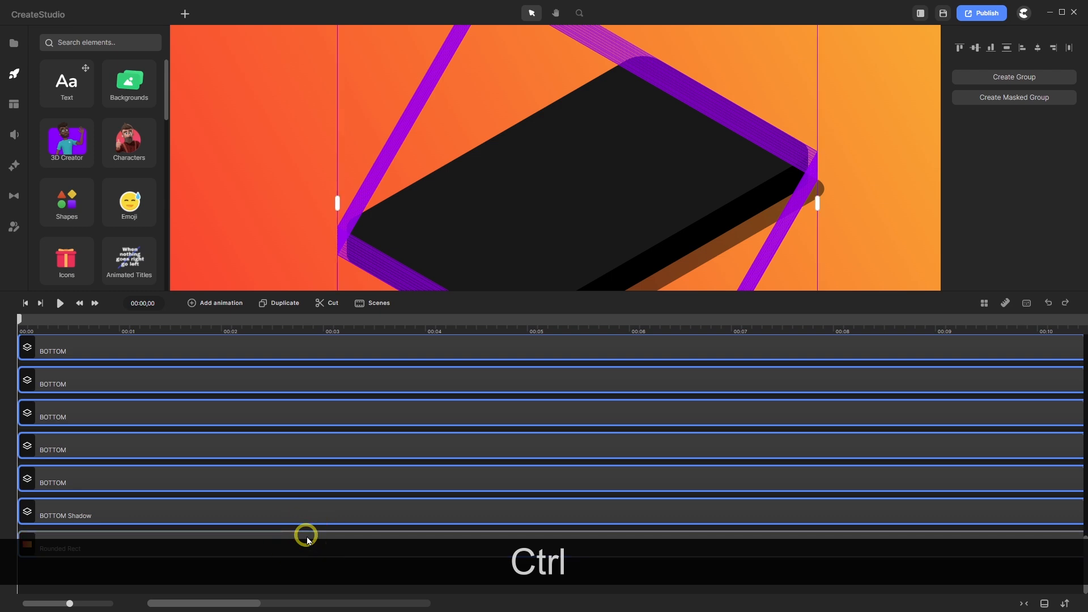
{"action": "left_click", "coordinate": [285, 509], "text": "ctrl"}
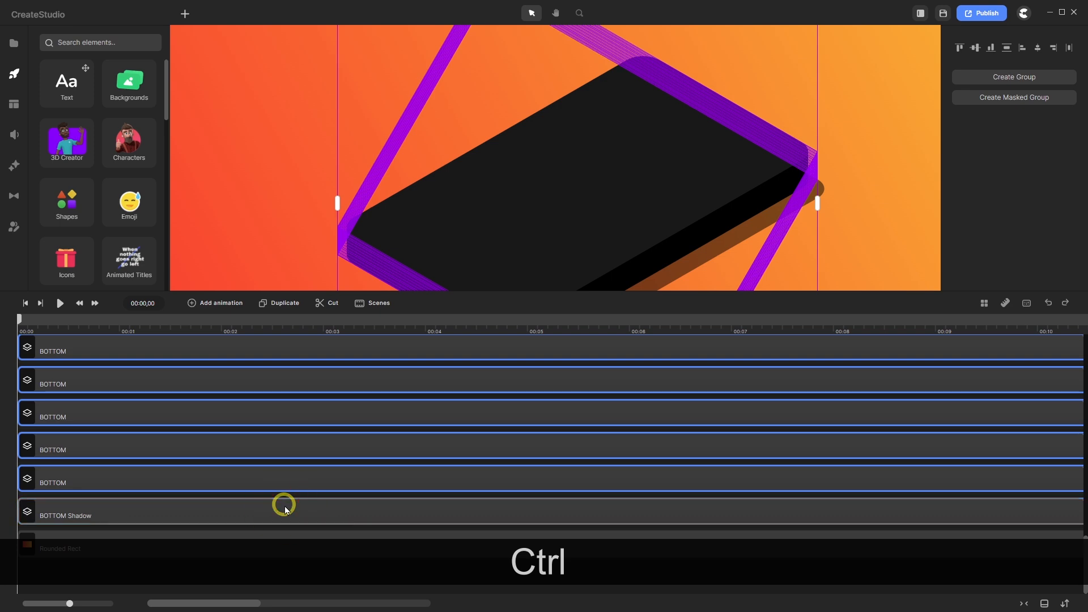
{"action": "scroll", "coordinate": [285, 509], "scroll_direction": "up", "scroll_amount": 5}
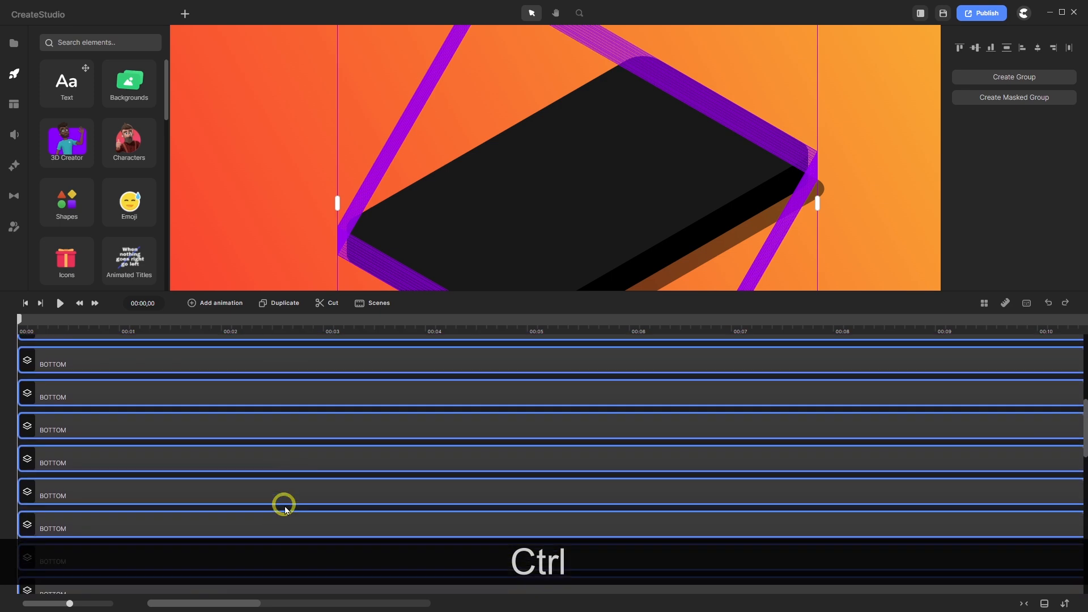
{"action": "scroll", "coordinate": [283, 504], "scroll_direction": "up", "scroll_amount": 2}
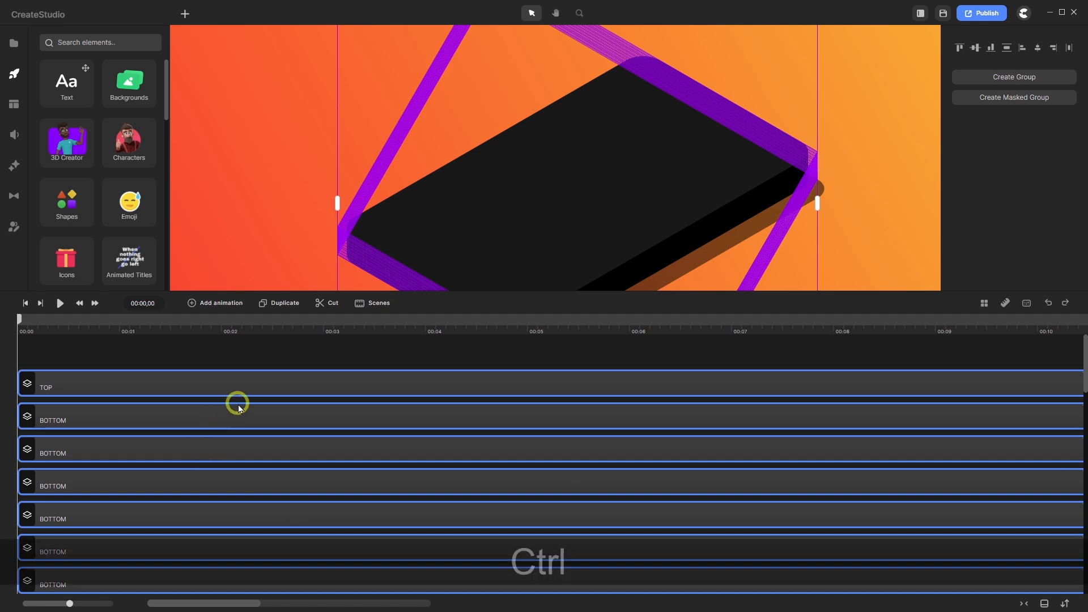
{"action": "left_click", "coordinate": [255, 386], "text": "ctrl"}
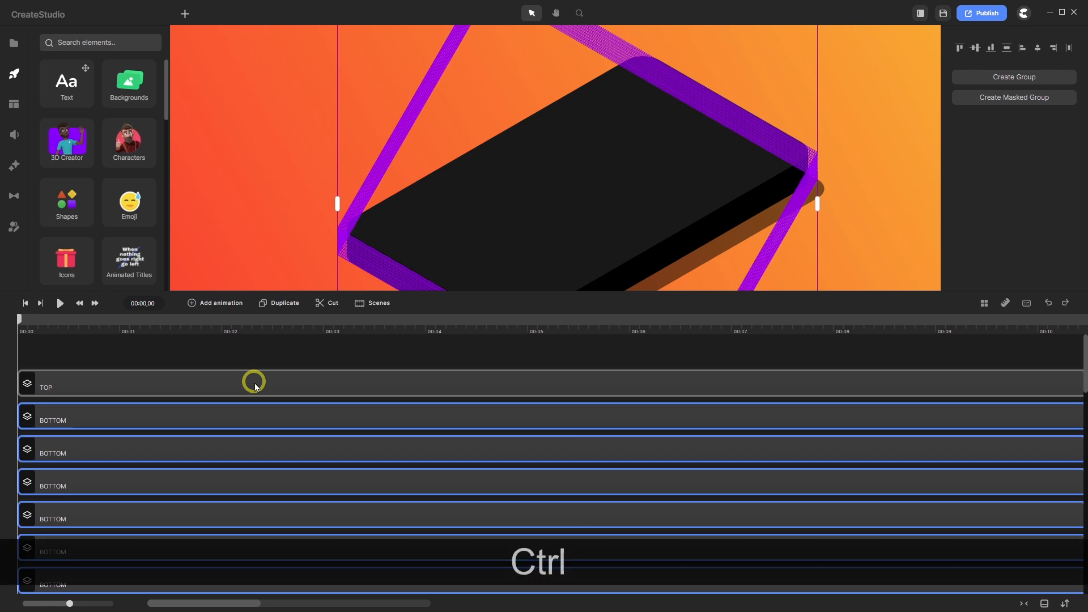
{"action": "key", "text": "ctrl+g"}
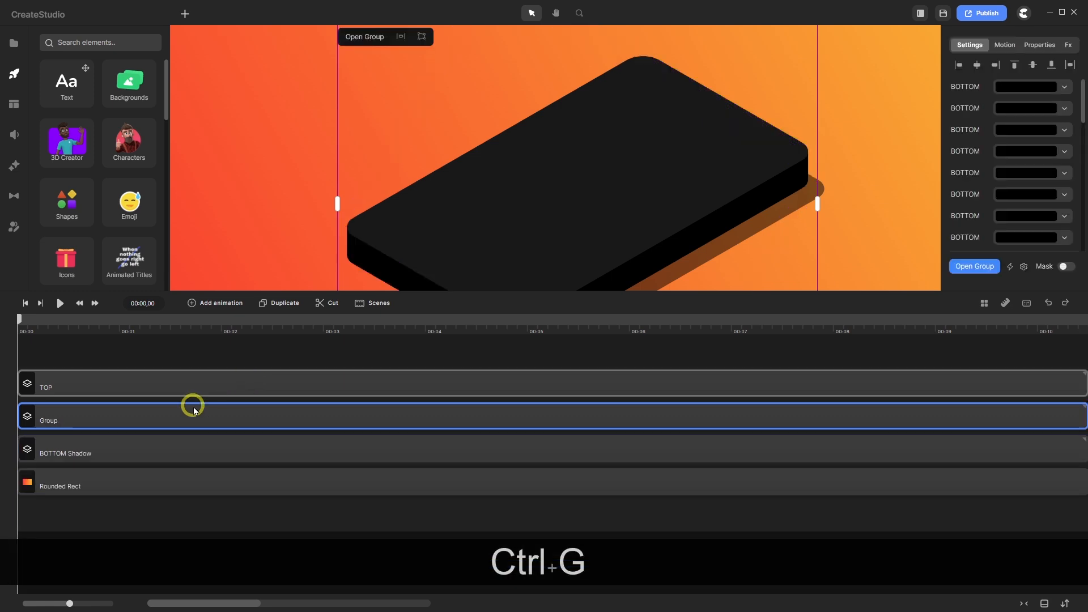
- Rename the merged group layer to BOTTOM and the Rounded Rect background layer to BG
{"action": "right_click", "coordinate": [56, 425]}
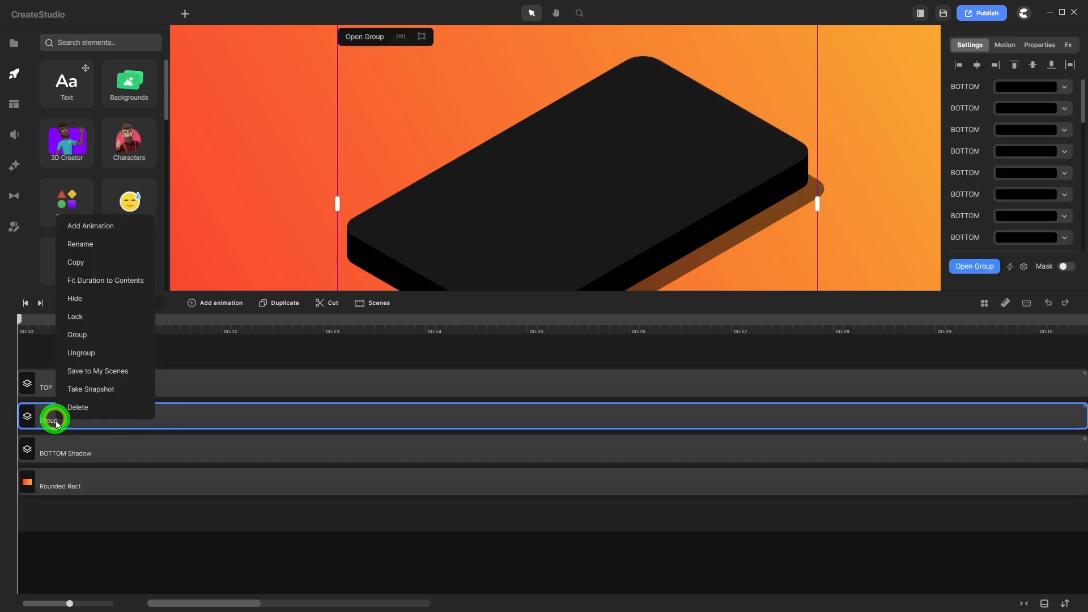
{"action": "left_click", "coordinate": [97, 244]}
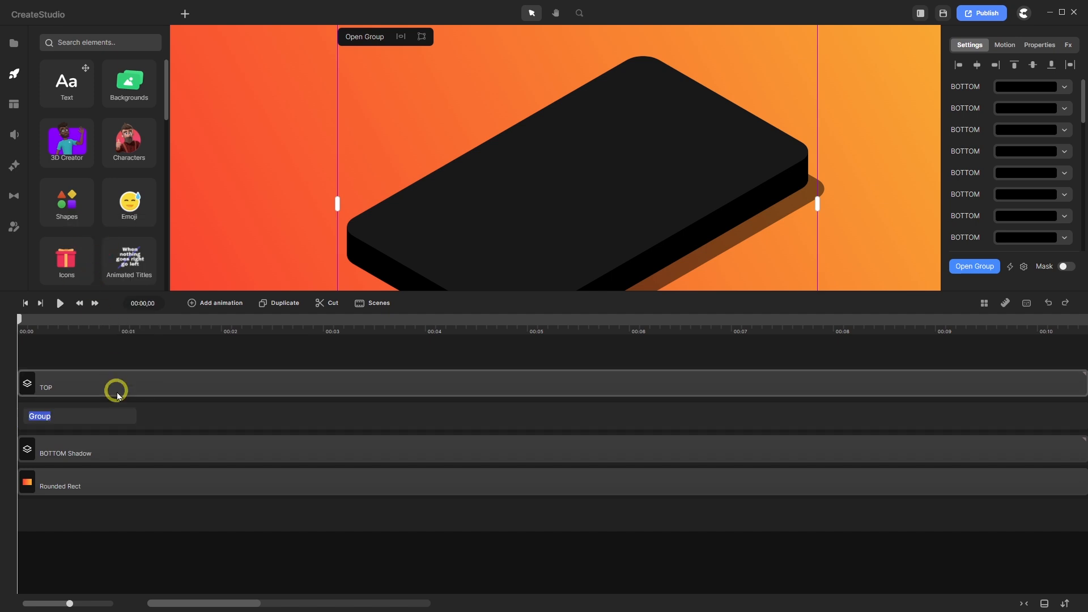
{"action": "type", "text": "B"}
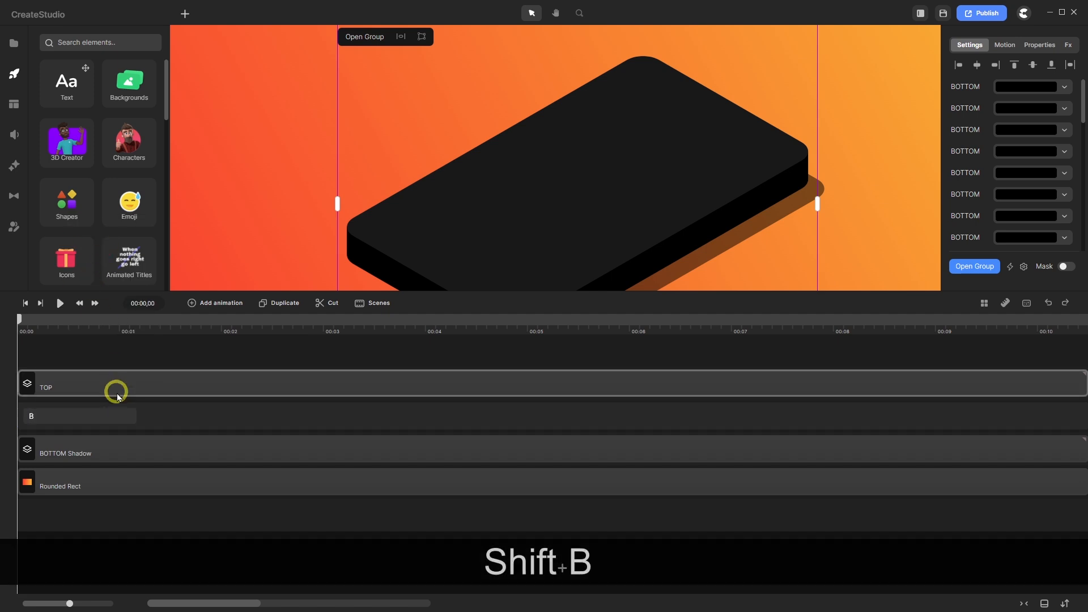
{"action": "type", "text": "OTTO"}
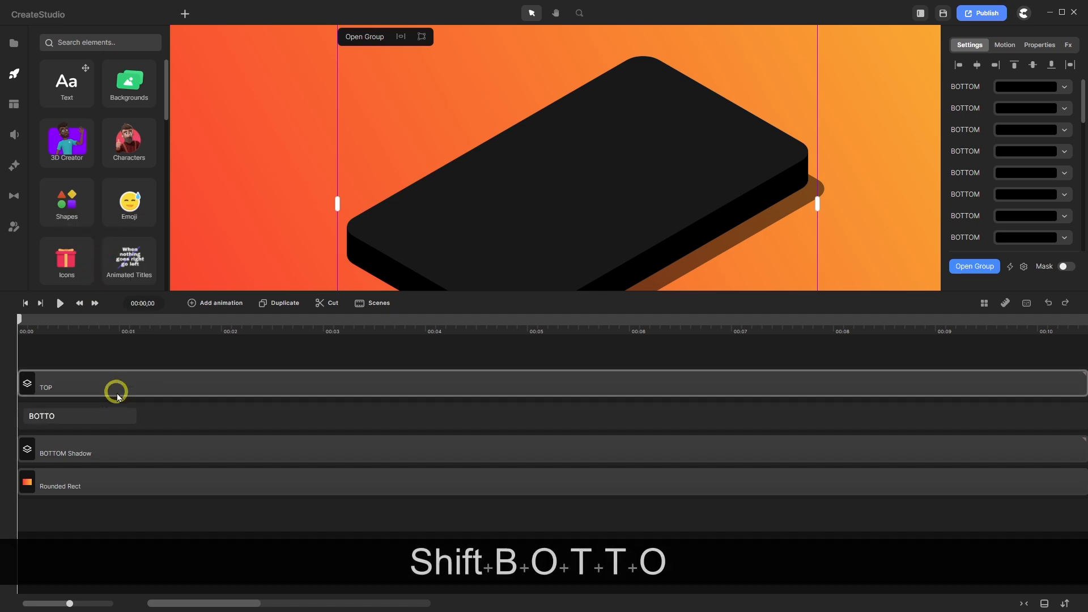
{"action": "type", "text": "M"}
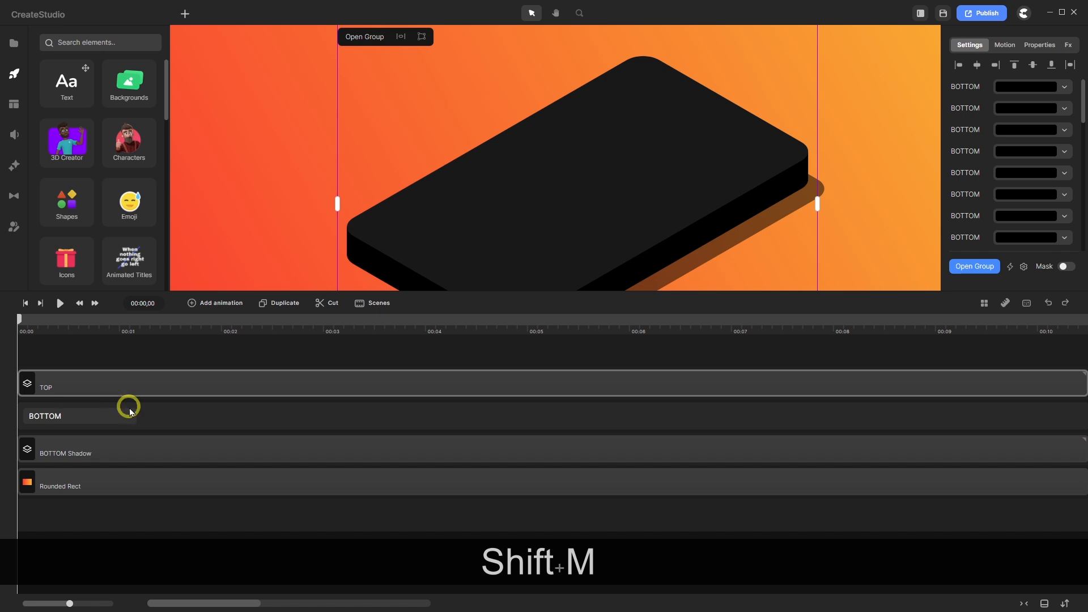
{"action": "left_click", "coordinate": [71, 495]}
{"action": "right_click", "coordinate": [70, 491]}
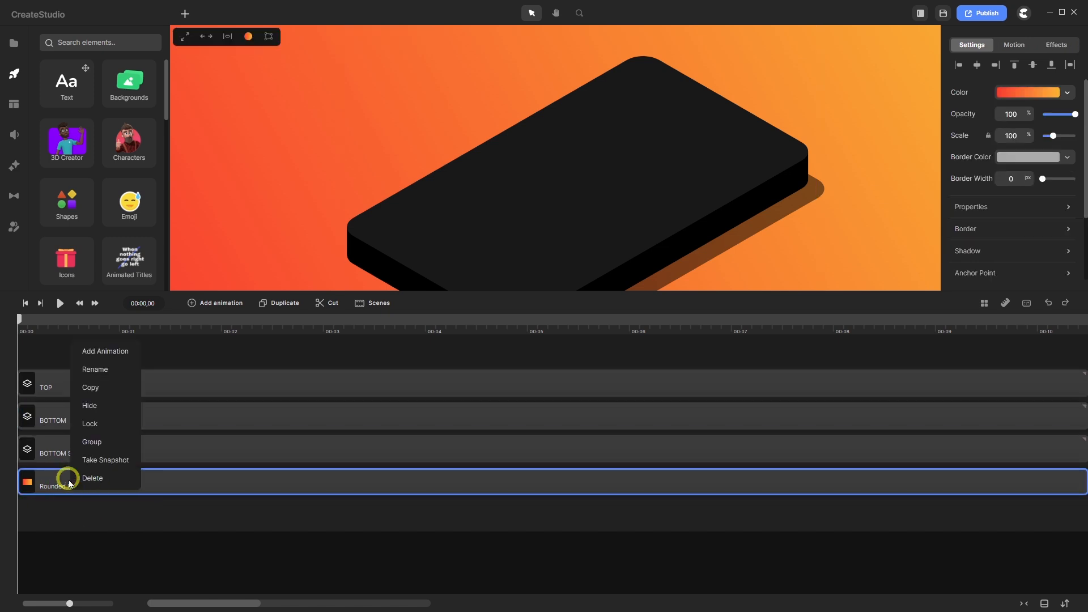
{"action": "left_click", "coordinate": [106, 372]}
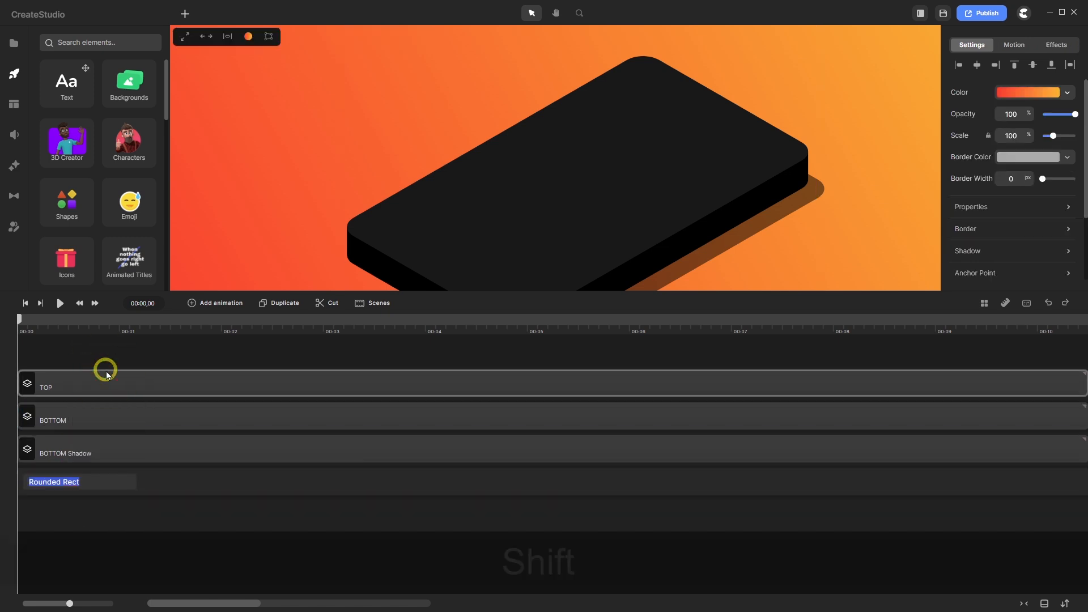
{"action": "type", "text": "BG"}
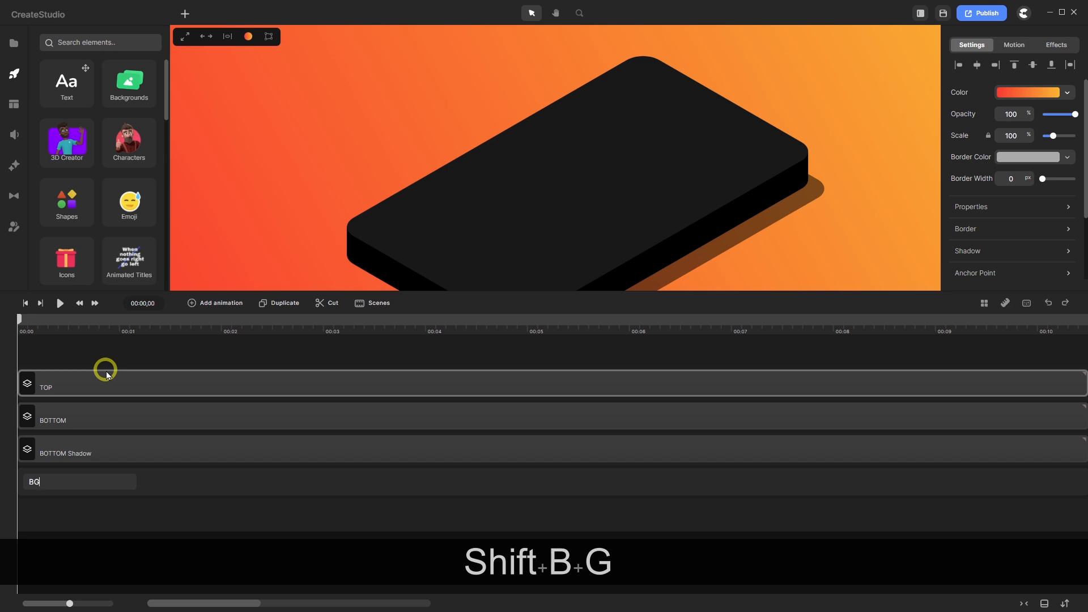
{"action": "key", "text": "Return"}
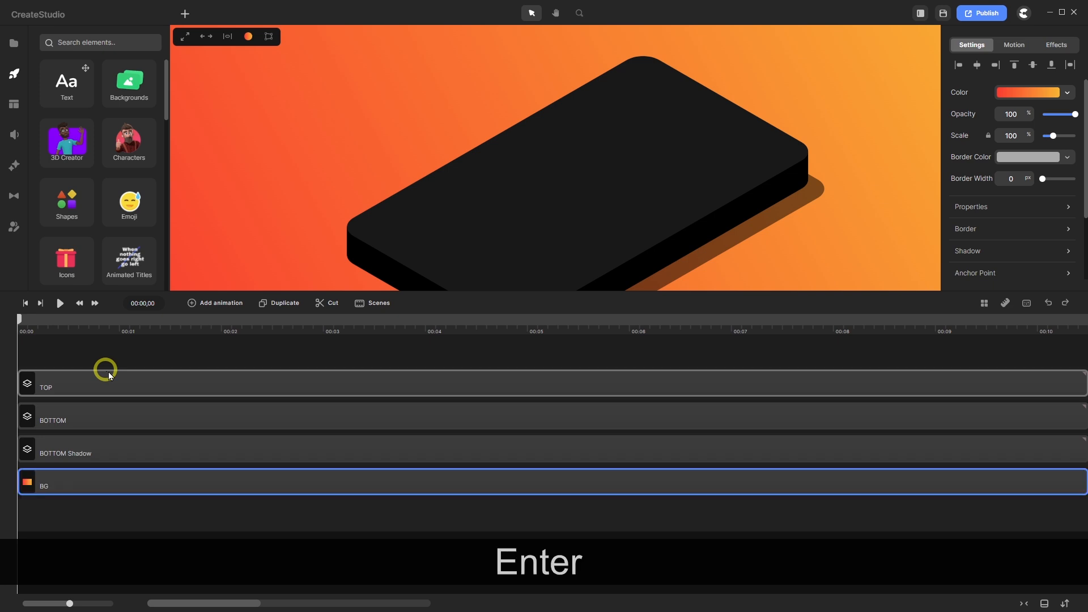
- Enlarge the preview area above the timeline and fit the whole background canvas in view
{"action": "left_click_drag", "start_coordinate": [406, 289], "coordinate": [410, 437]}
{"action": "key", "text": "f"}
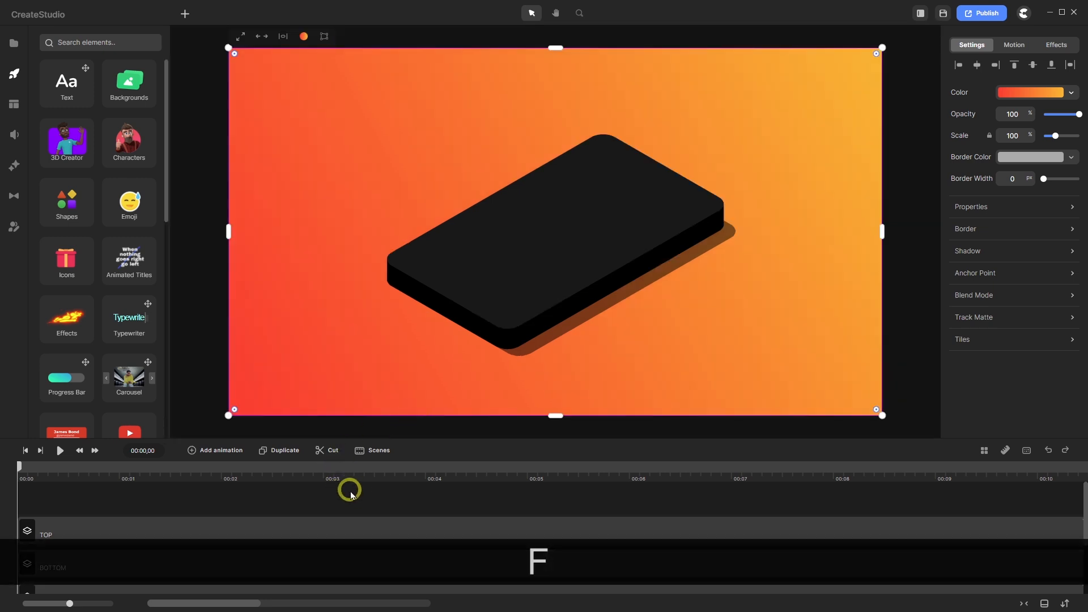
{"action": "scroll", "coordinate": [350, 493], "scroll_direction": "down", "scroll_amount": 1}
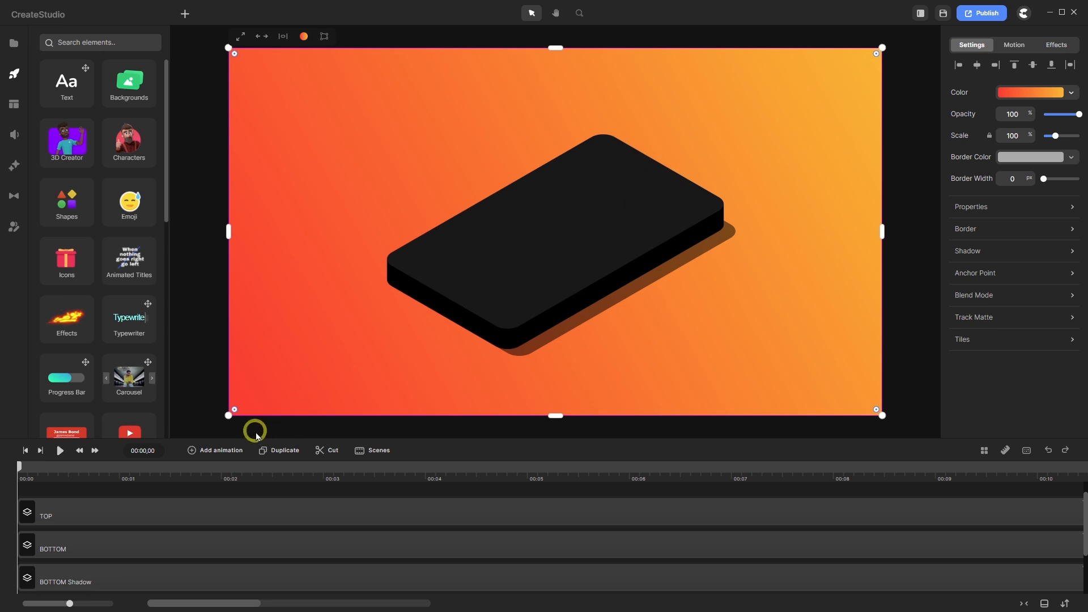
- Enter the TOP group and select its dark rounded-rectangle phone top layer
{"action": "double_click", "coordinate": [173, 516]}
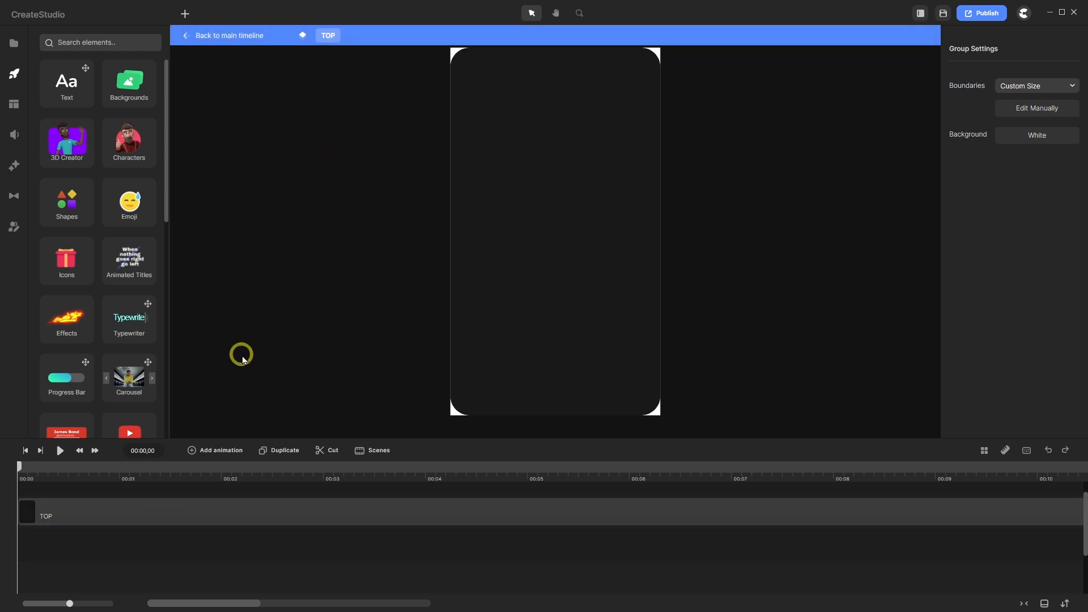
{"action": "left_click", "coordinate": [243, 40]}
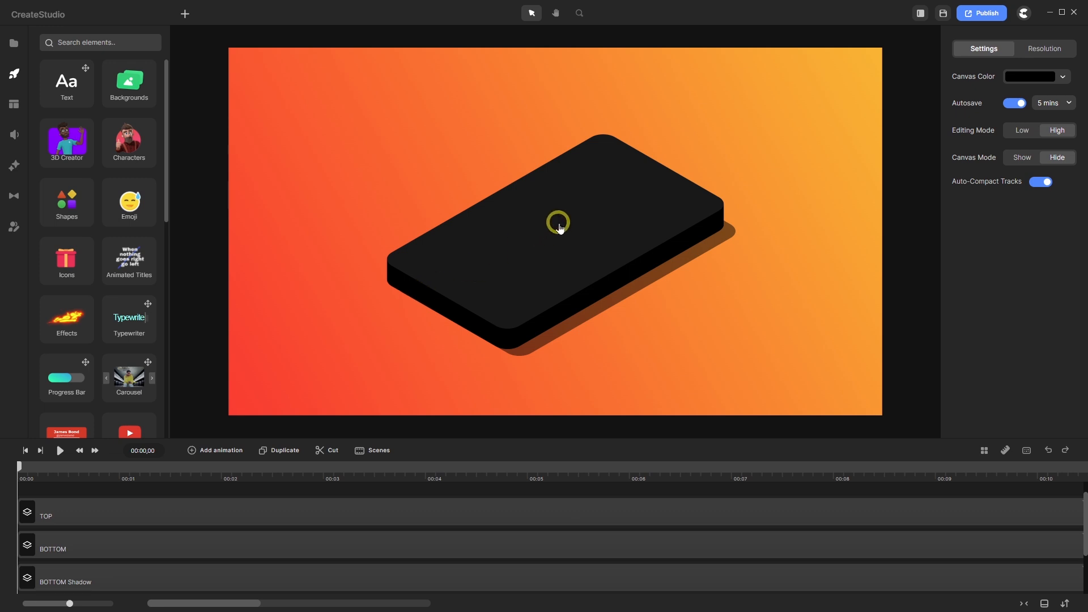
{"action": "double_click", "coordinate": [233, 516]}
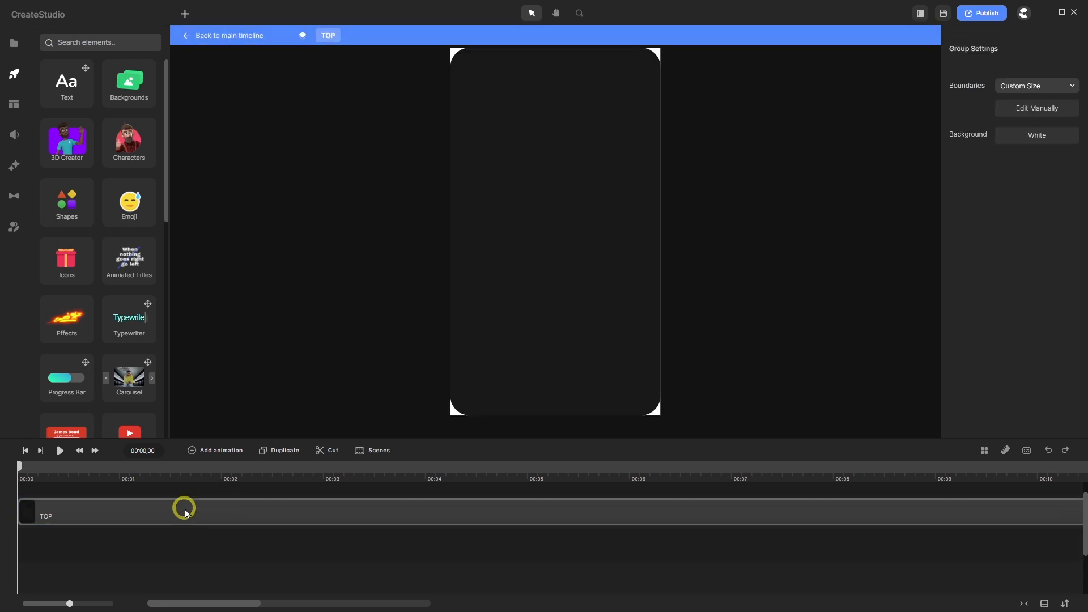
{"action": "left_click", "coordinate": [153, 513]}
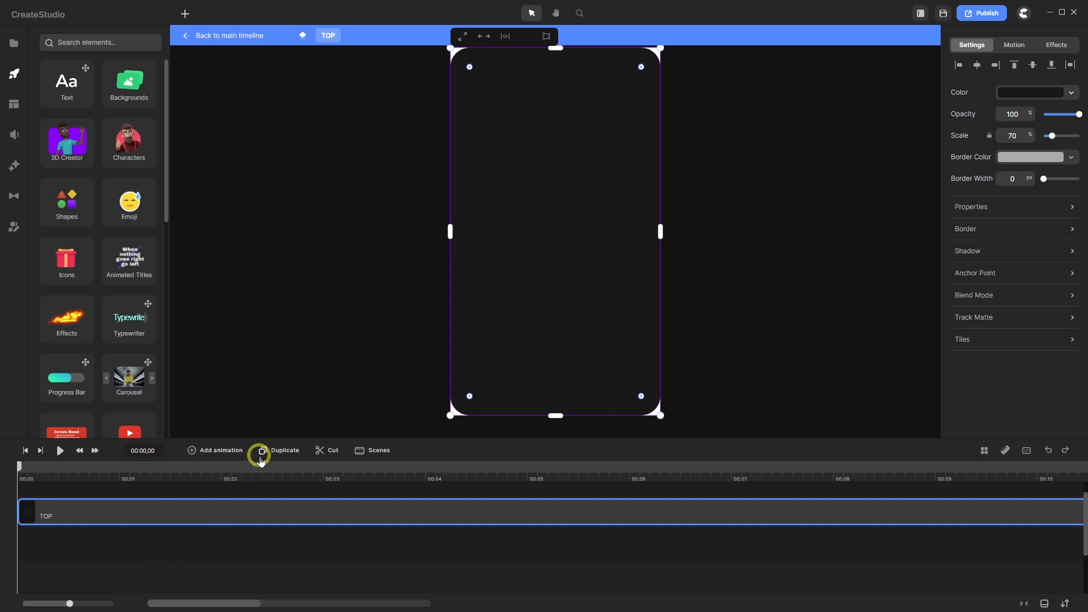
- Duplicate the TOP layer and rename the copy 'Screen'
{"action": "left_click", "coordinate": [261, 452]}
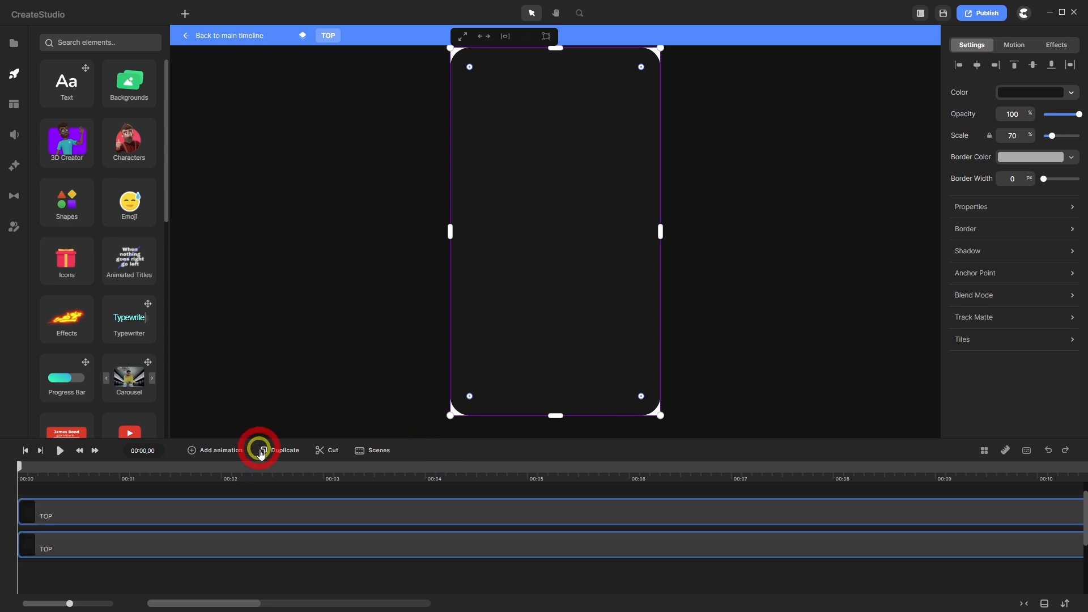
{"action": "right_click", "coordinate": [58, 519]}
{"action": "left_click", "coordinate": [101, 398]}
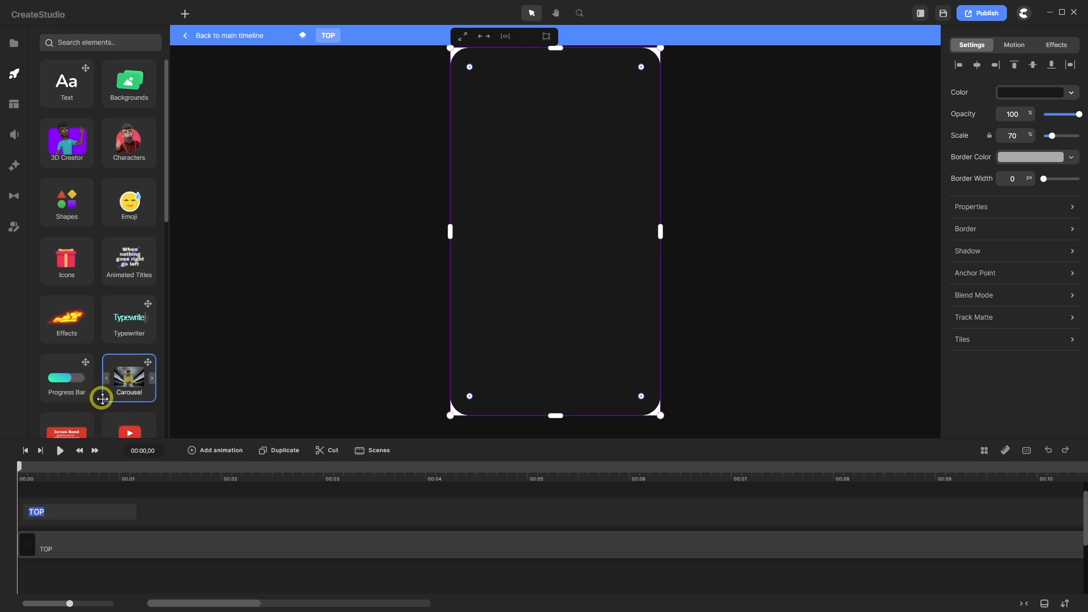
{"action": "type", "text": "Screen"}
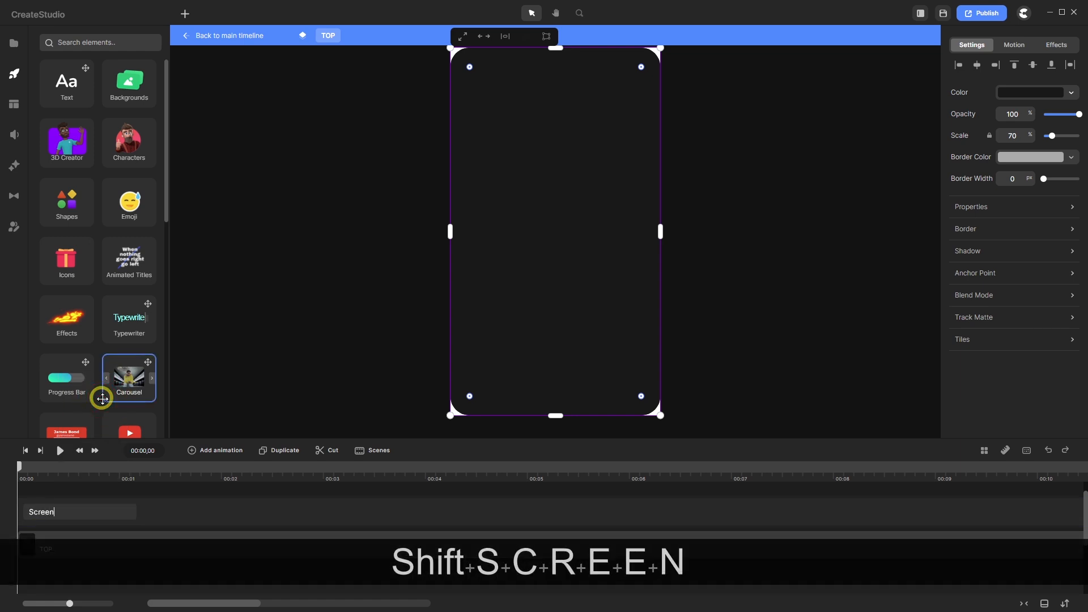
{"action": "key", "text": "Return"}
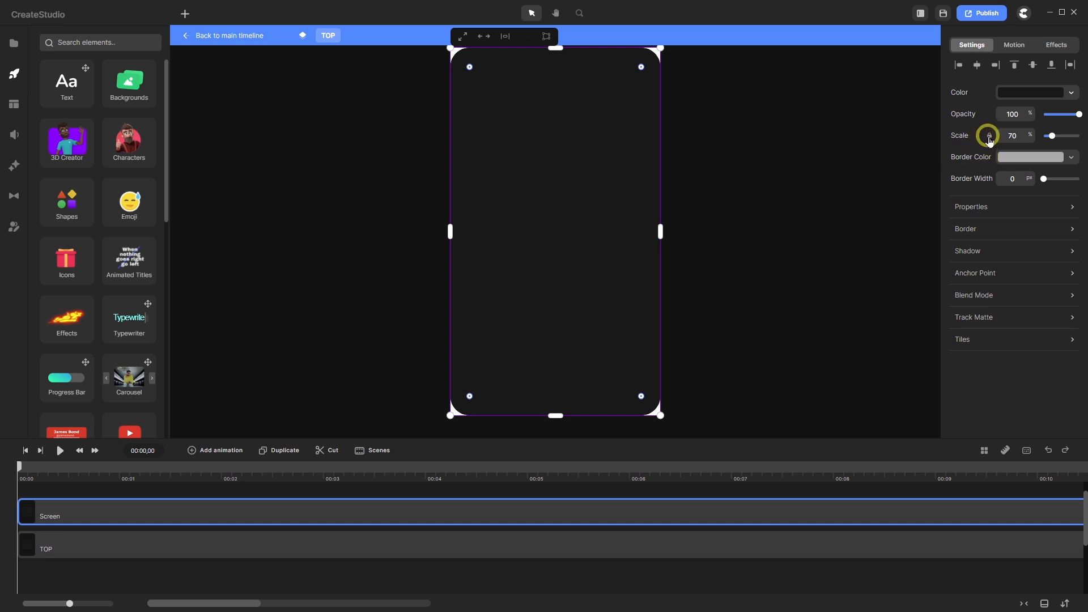
- Unlink the Screen layer's scale and make a first resize with Scale Y 38
{"action": "left_click", "coordinate": [988, 137]}
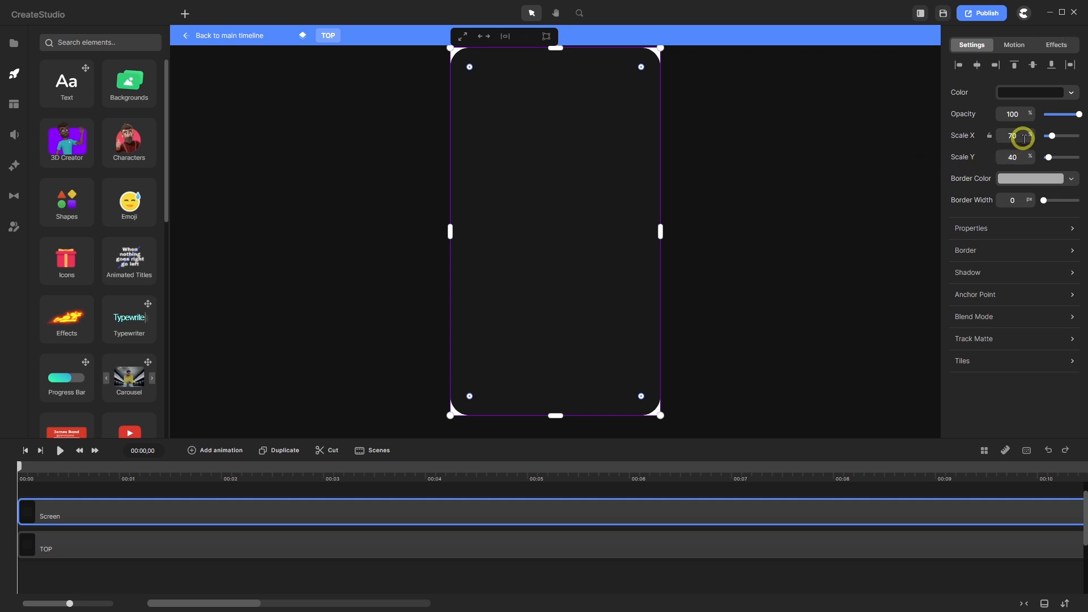
{"action": "left_click_drag", "start_coordinate": [1022, 137], "coordinate": [1008, 136]}
{"action": "type", "text": "68"}
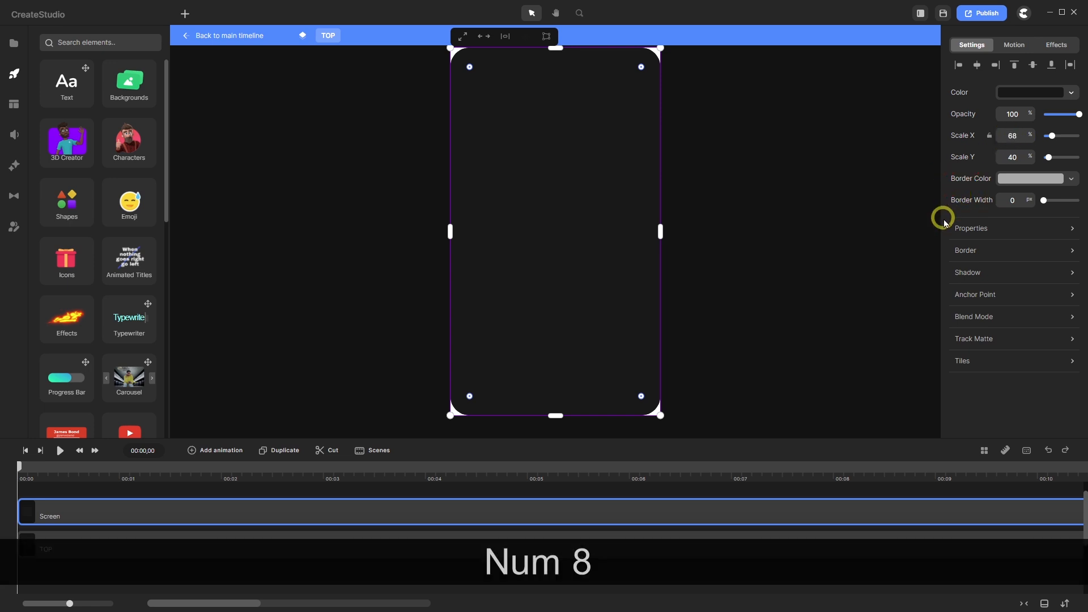
{"action": "left_click_drag", "start_coordinate": [1014, 157], "coordinate": [1004, 157]}
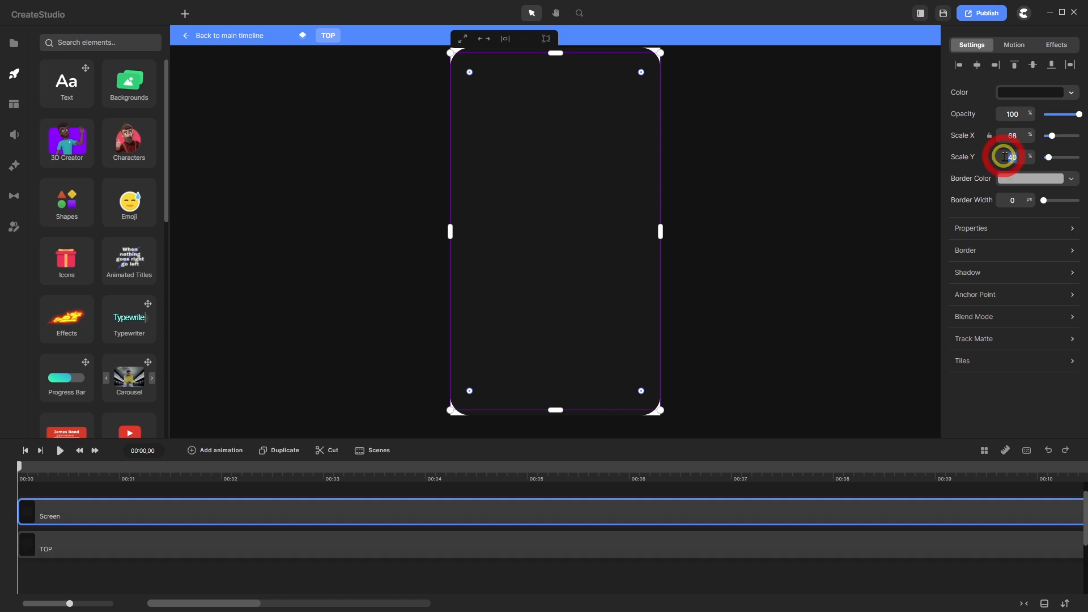
{"action": "type", "text": "38"}
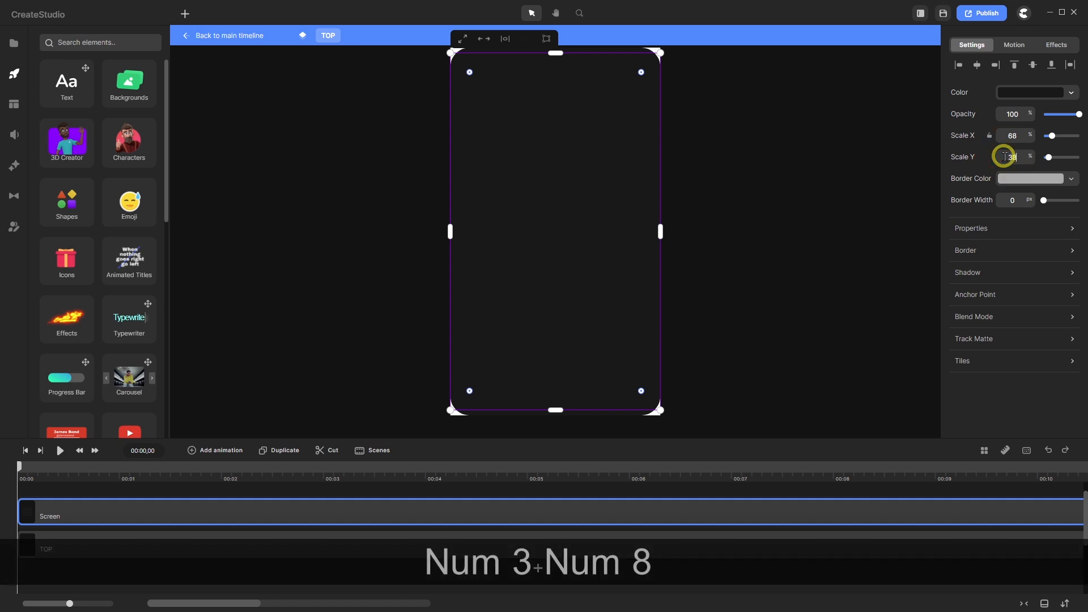
{"action": "key", "text": "Return"}
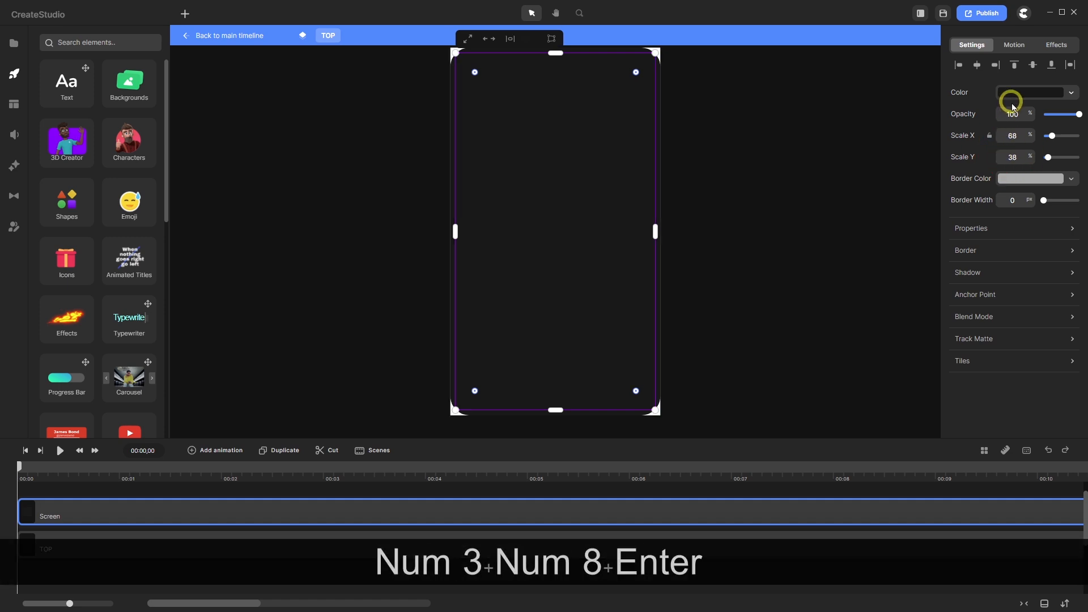
- Fill the Screen layer with the blue gradient preset
{"action": "left_click", "coordinate": [1017, 93]}
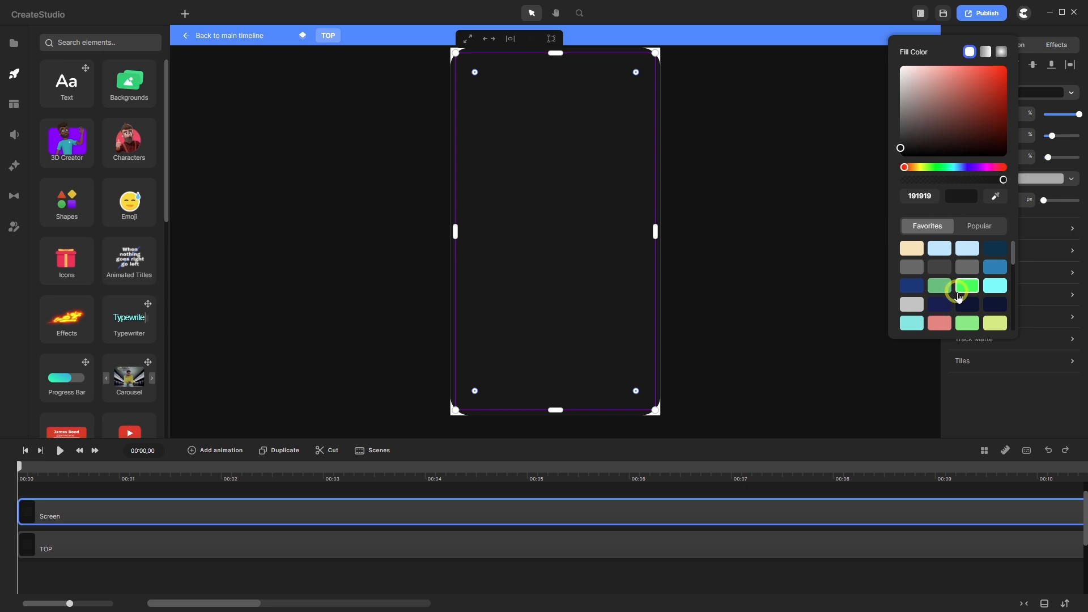
{"action": "scroll", "coordinate": [956, 292], "scroll_direction": "down", "scroll_amount": 5}
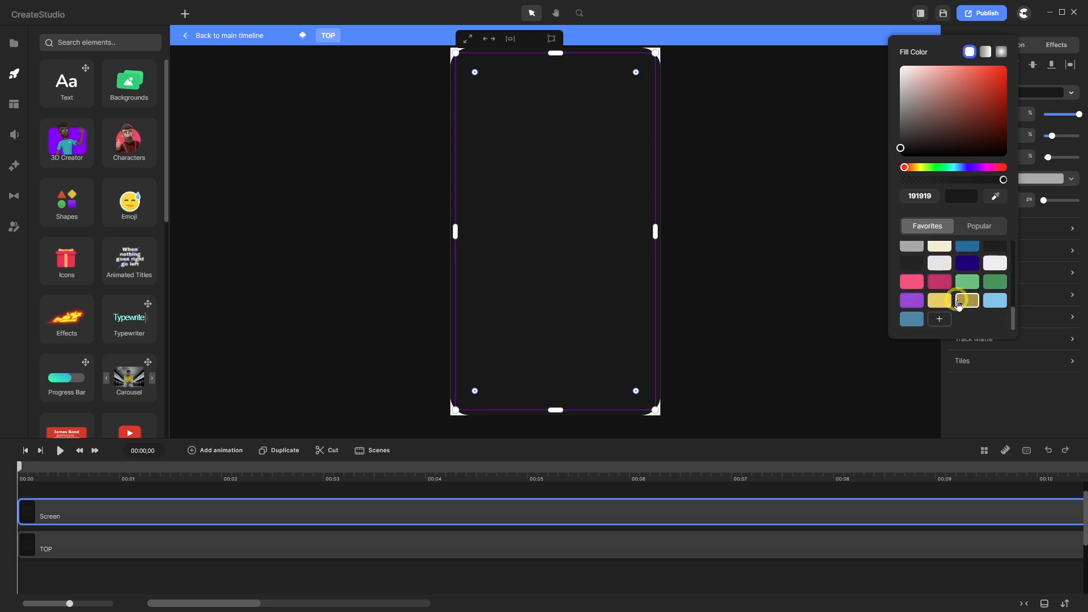
{"action": "left_click", "coordinate": [986, 52]}
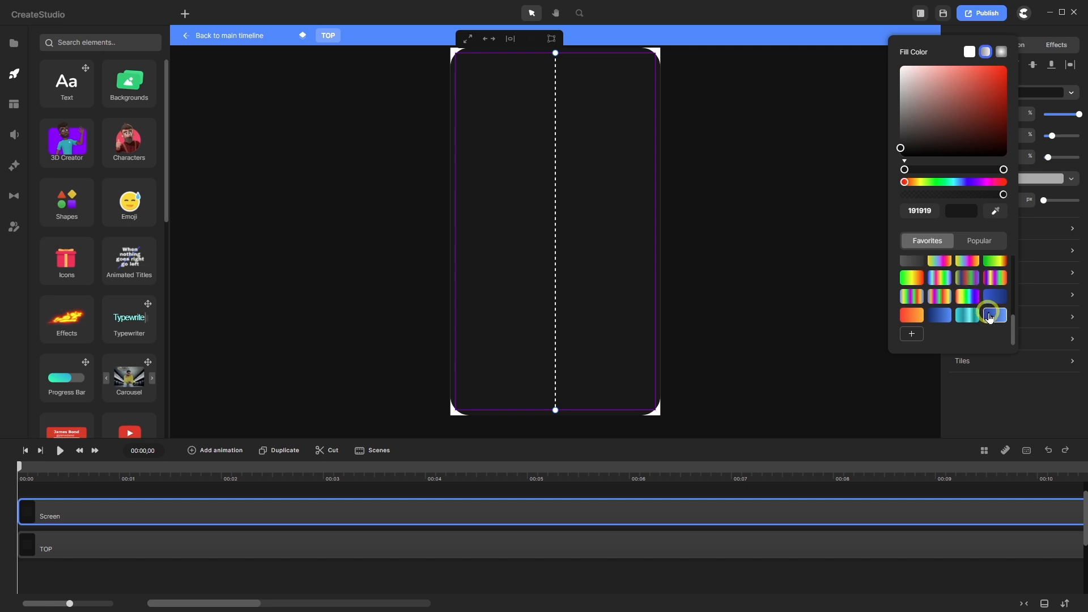
{"action": "left_click", "coordinate": [992, 316]}
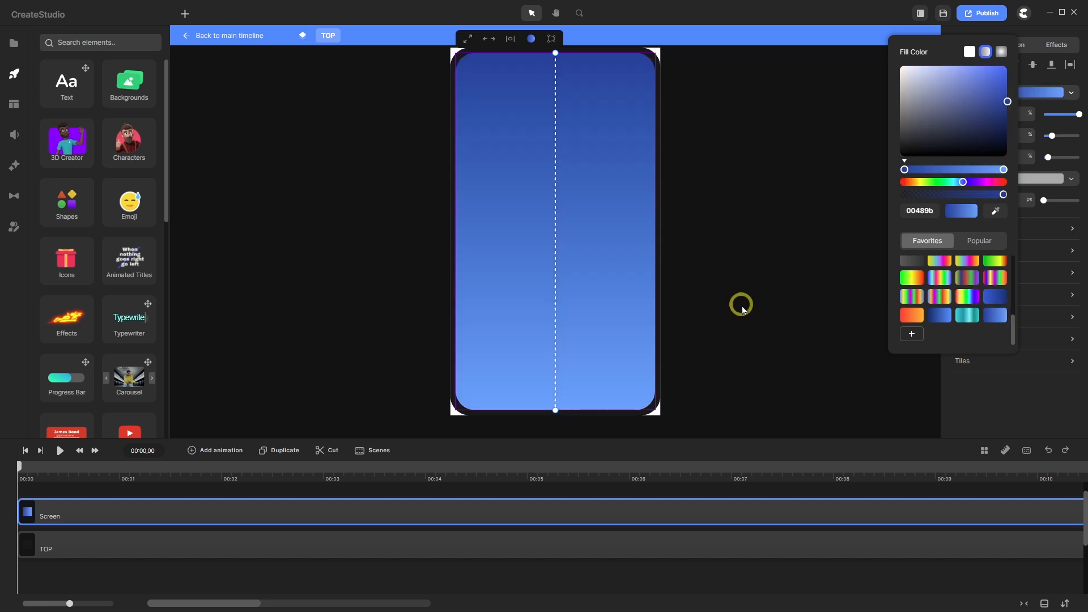
{"action": "left_click", "coordinate": [742, 307]}
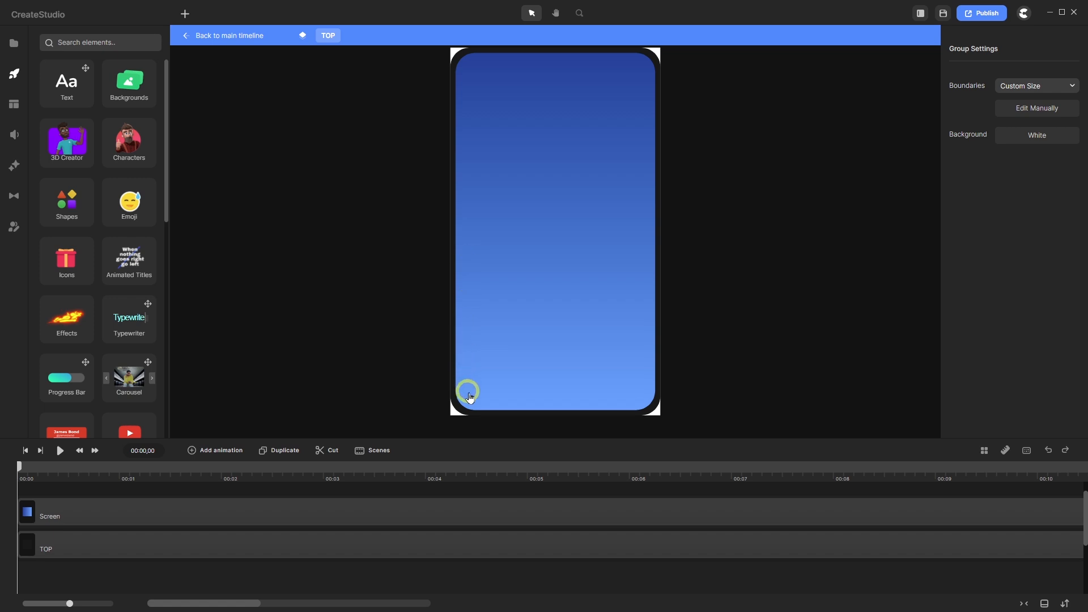
- Correct the Screen layer's scale to 66% wide and 36% tall
{"action": "left_click", "coordinate": [276, 517]}
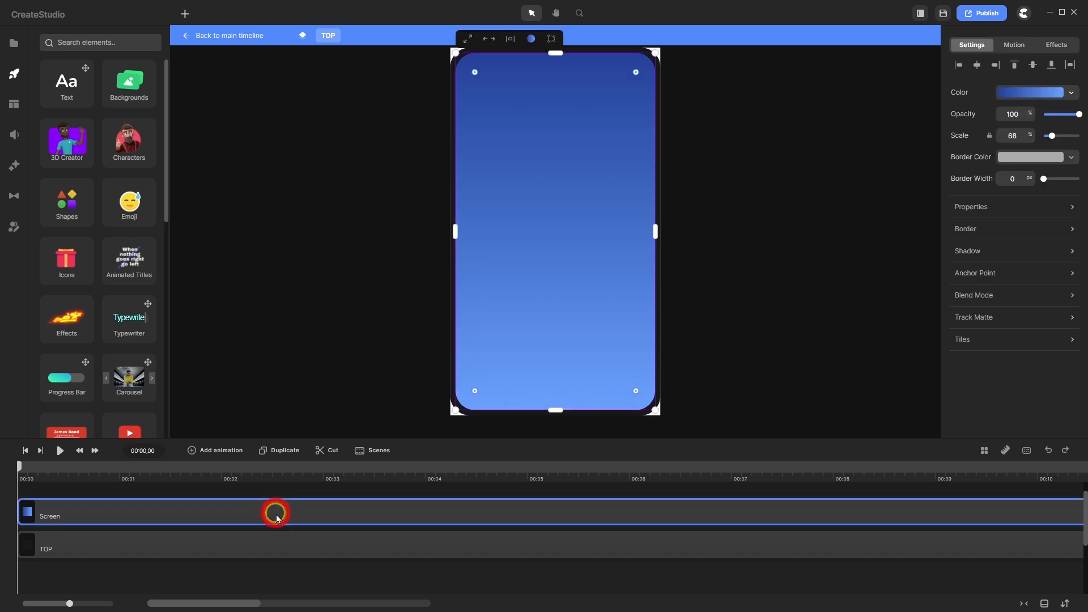
{"action": "left_click", "coordinate": [989, 137]}
{"action": "double_click", "coordinate": [1006, 137]}
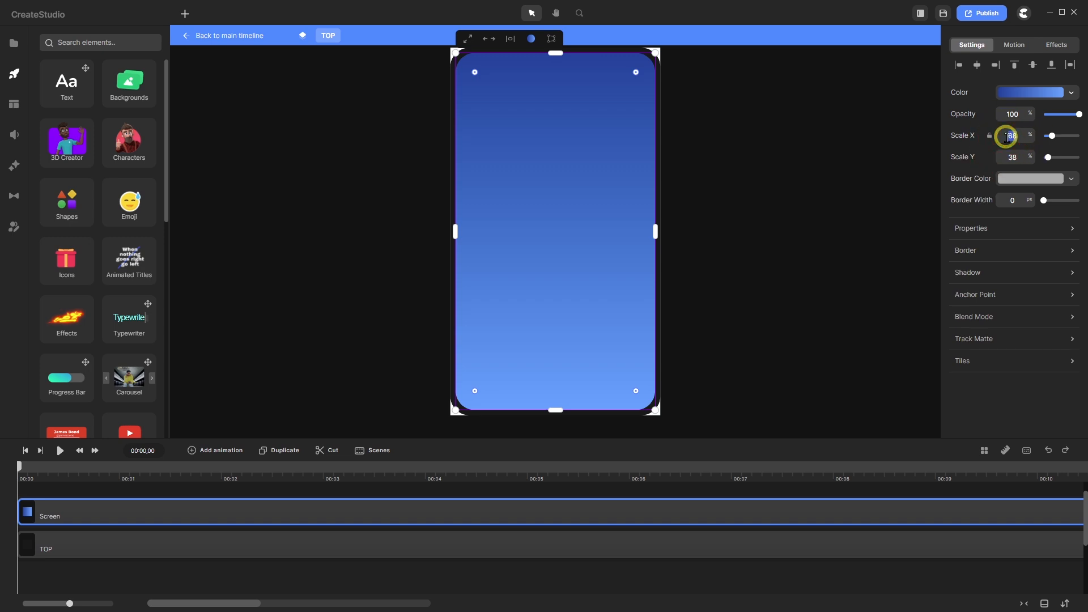
{"action": "type", "text": "66"}
{"action": "key", "text": "Return"}
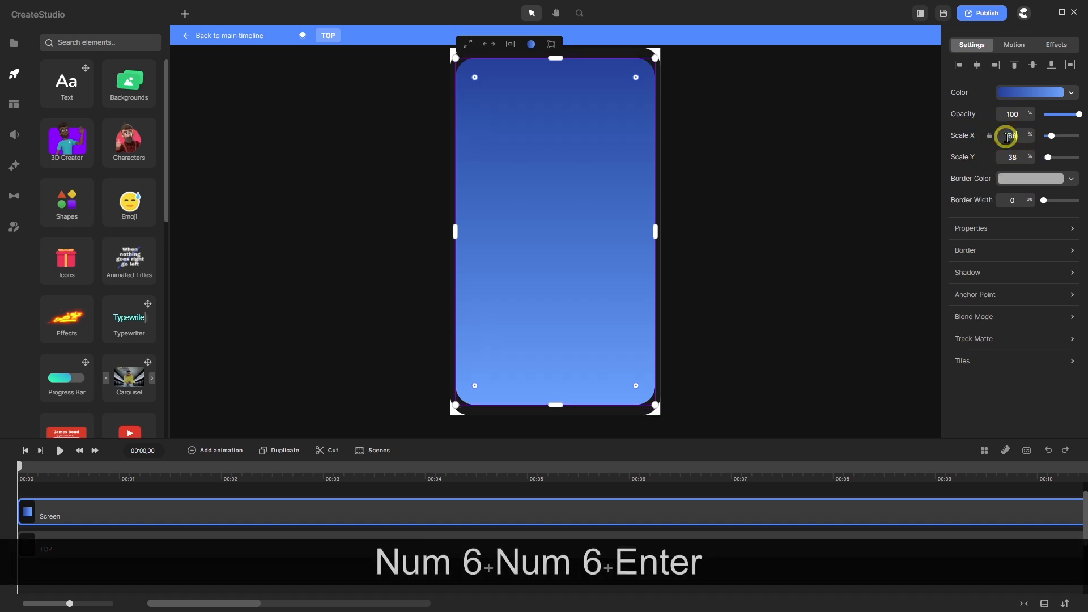
{"action": "left_click_drag", "start_coordinate": [1016, 157], "coordinate": [995, 162]}
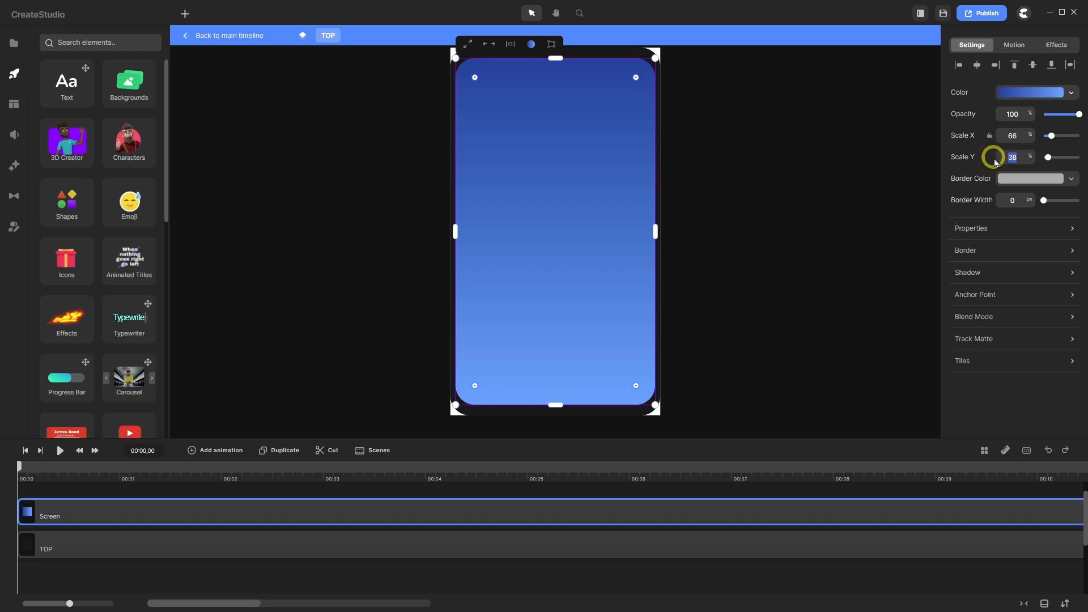
{"action": "type", "text": "36"}
{"action": "key", "text": "Return"}
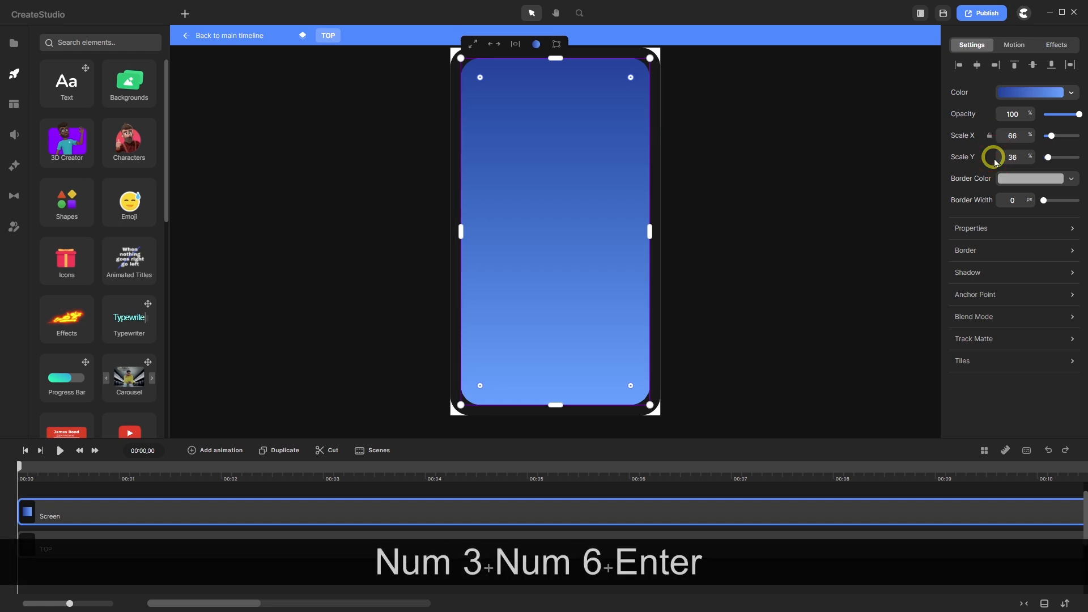
- Undo the last Screen edits and reselect the Screen layer
{"action": "left_click", "coordinate": [276, 488]}
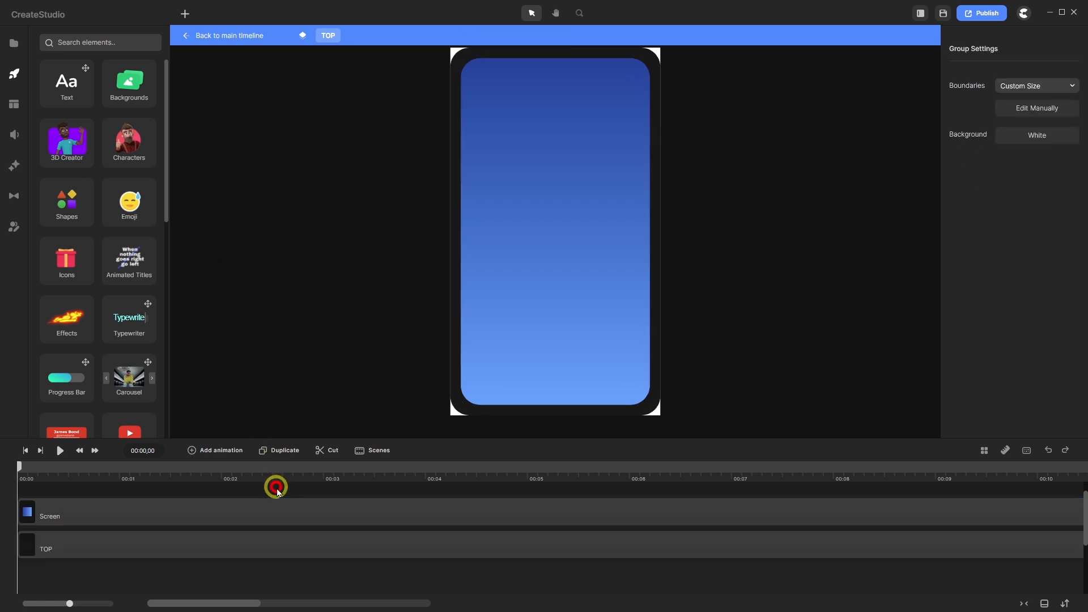
{"action": "left_click", "coordinate": [1048, 451]}
{"action": "left_click", "coordinate": [1048, 450]}
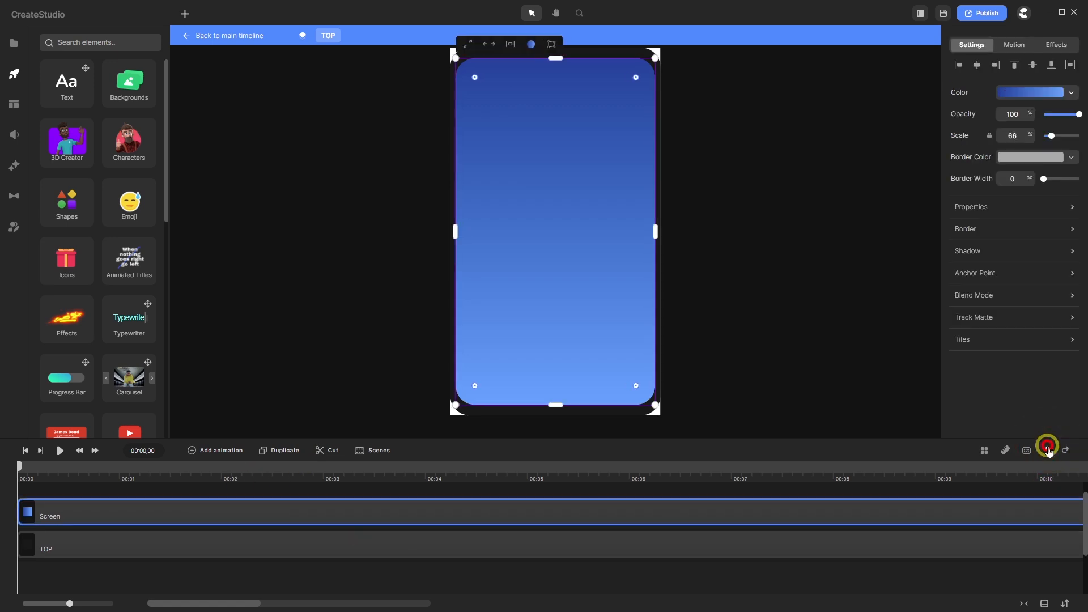
{"action": "left_click", "coordinate": [1048, 451]}
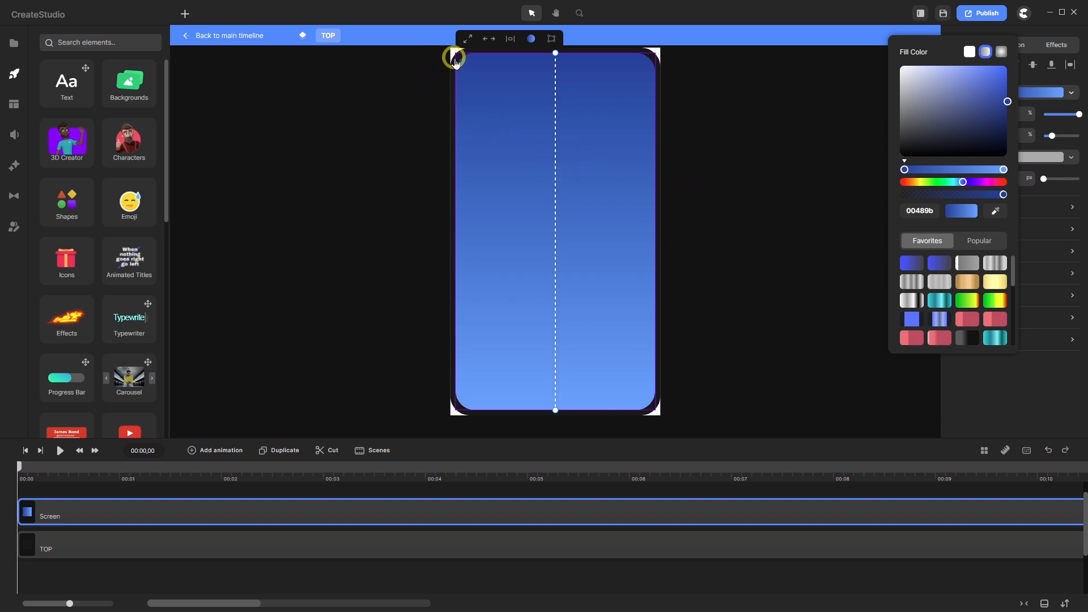
{"action": "scroll", "coordinate": [455, 55], "scroll_direction": "up", "scroll_amount": 6}
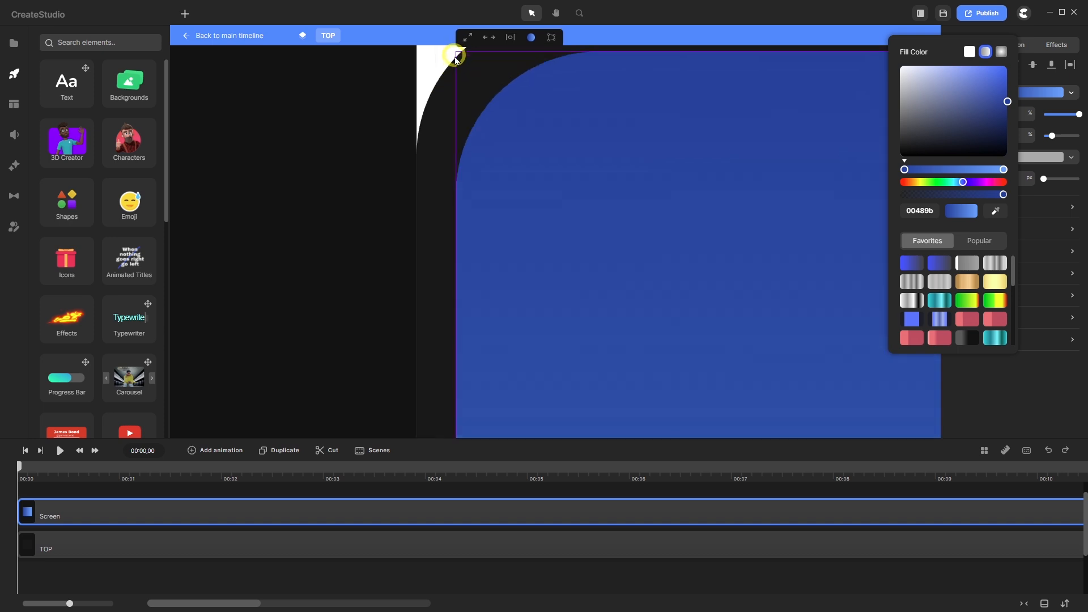
{"action": "scroll", "coordinate": [444, 66], "scroll_direction": "down", "scroll_amount": 3}
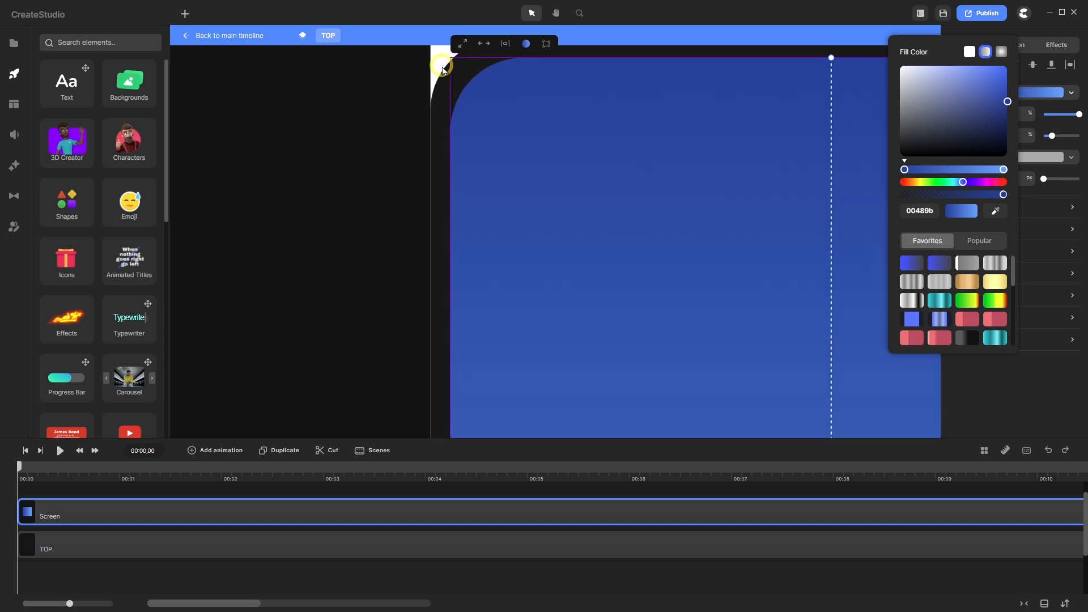
{"action": "left_click", "coordinate": [252, 490]}
{"action": "left_click", "coordinate": [247, 510]}
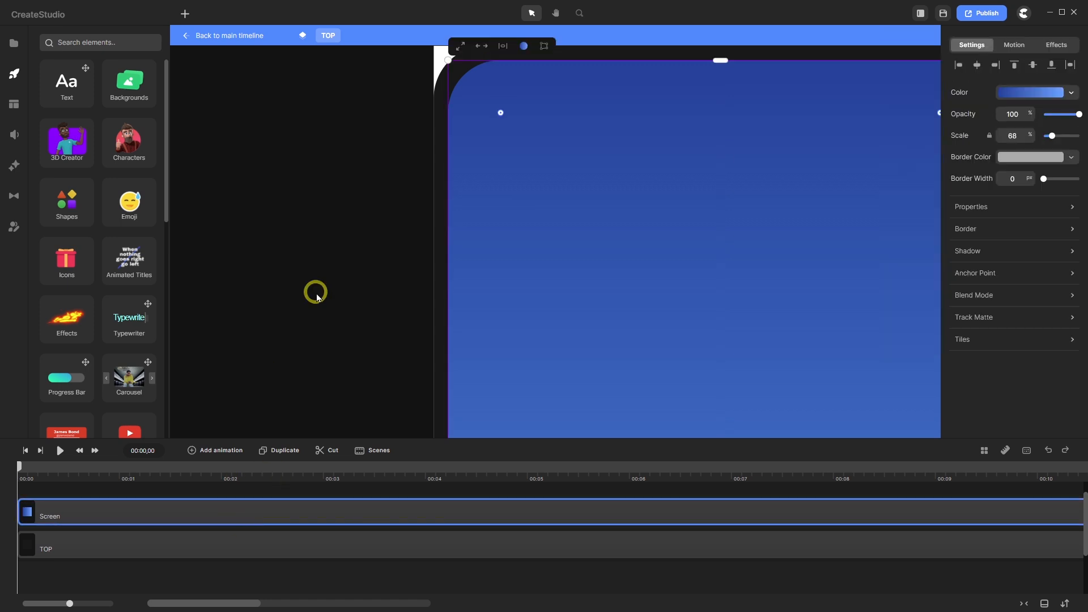
- Resize the blue screen from its top-left corner and tighten its corner rounding
{"action": "left_click_drag", "start_coordinate": [456, 64], "coordinate": [439, 84]}
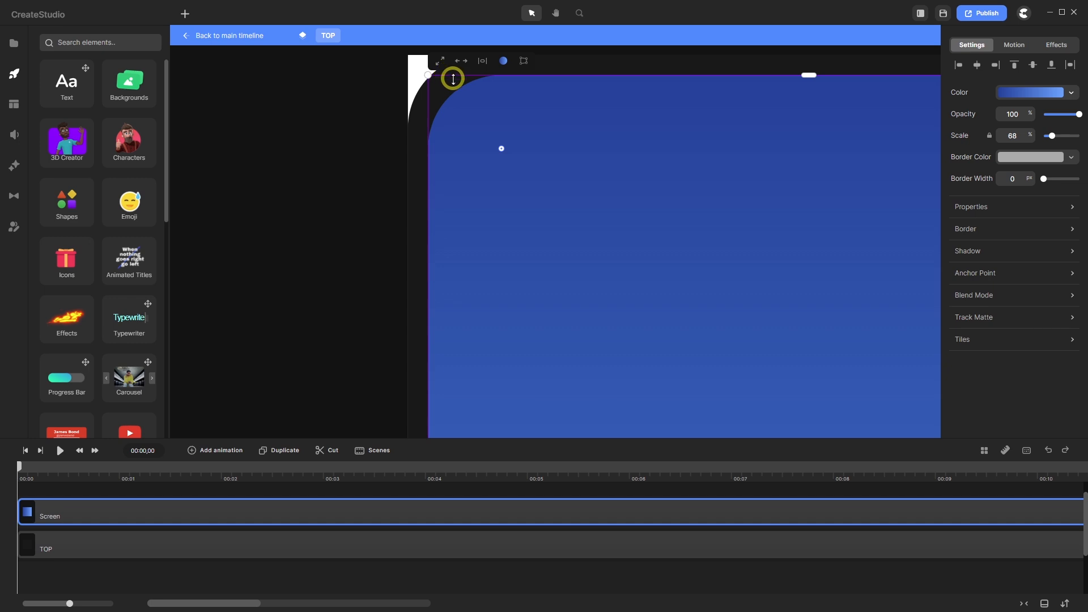
{"action": "scroll", "coordinate": [451, 78], "scroll_direction": "up", "scroll_amount": 3}
{"action": "scroll", "coordinate": [415, 110], "scroll_direction": "down", "scroll_amount": 3}
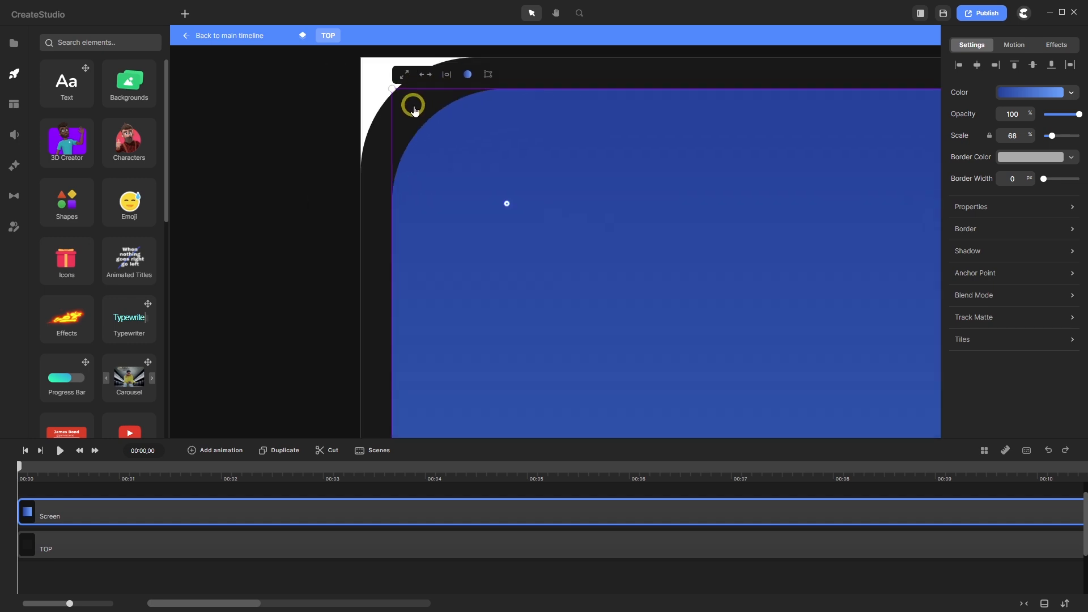
{"action": "left_click_drag", "start_coordinate": [505, 203], "coordinate": [484, 178]}
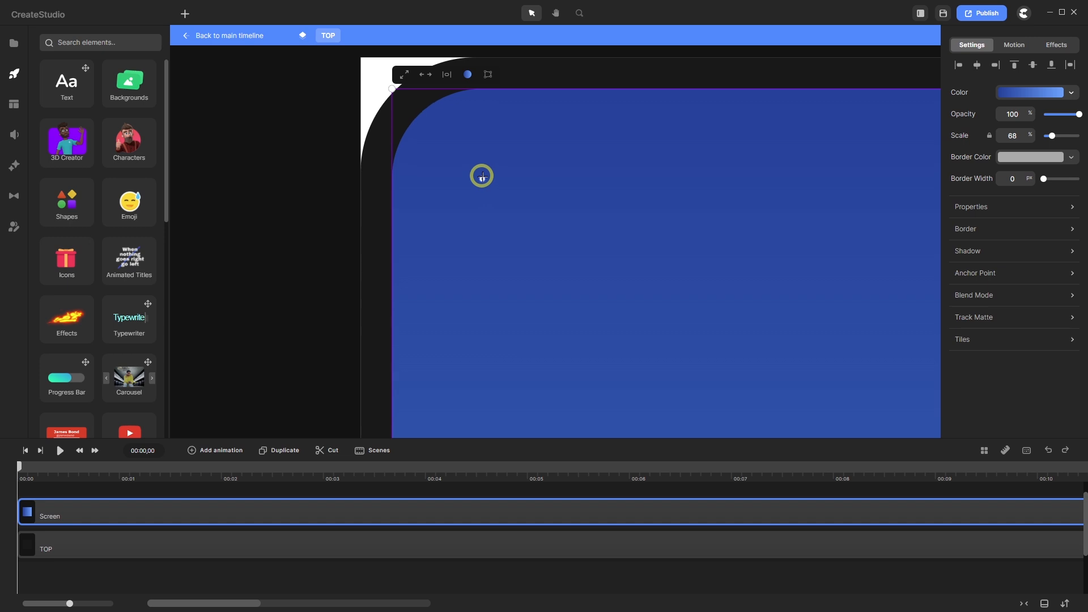
{"action": "left_click_drag", "start_coordinate": [481, 172], "coordinate": [479, 171]}
{"action": "left_click", "coordinate": [242, 36]}
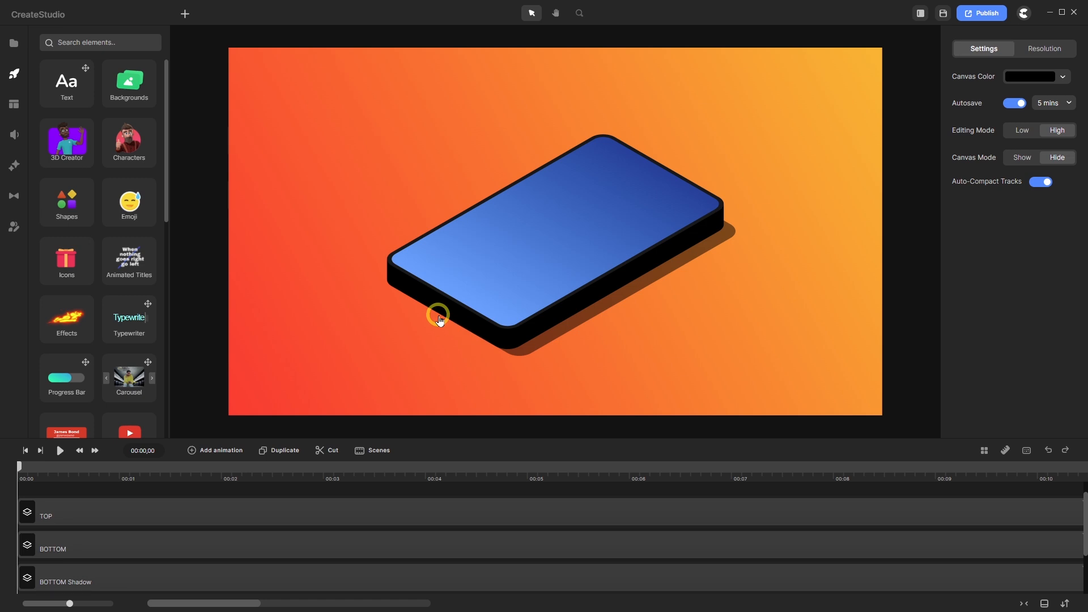
{"action": "scroll", "coordinate": [437, 311], "scroll_direction": "up", "scroll_amount": 3}
{"action": "scroll", "coordinate": [377, 270], "scroll_direction": "up", "scroll_amount": 3}
{"action": "scroll", "coordinate": [364, 277], "scroll_direction": "down", "scroll_amount": 5}
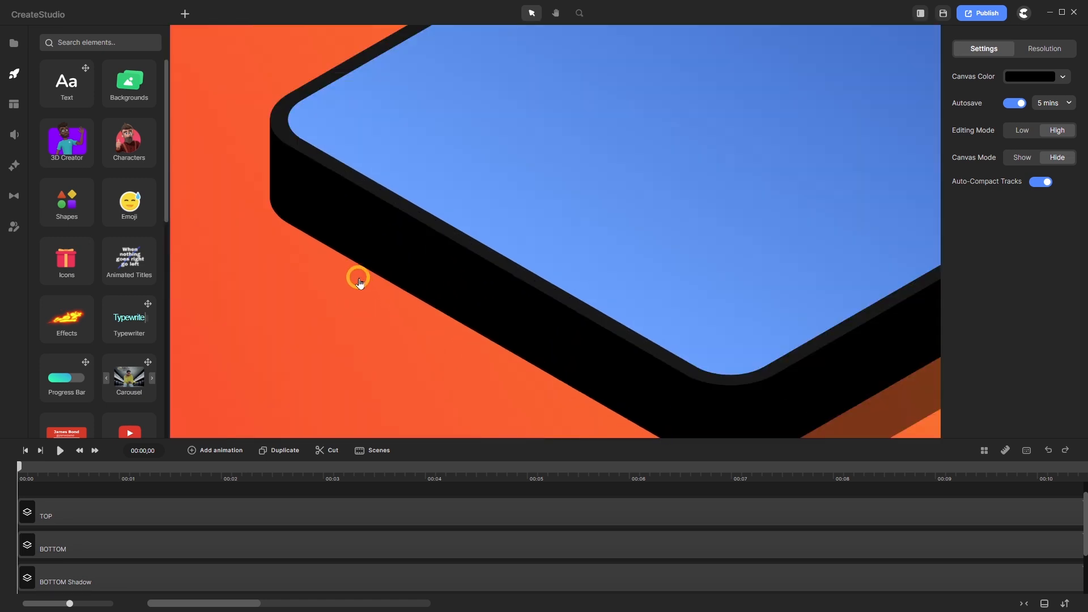
{"action": "scroll", "coordinate": [582, 216], "scroll_direction": "up", "scroll_amount": 3}
{"action": "scroll", "coordinate": [583, 217], "scroll_direction": "up", "scroll_amount": 3}
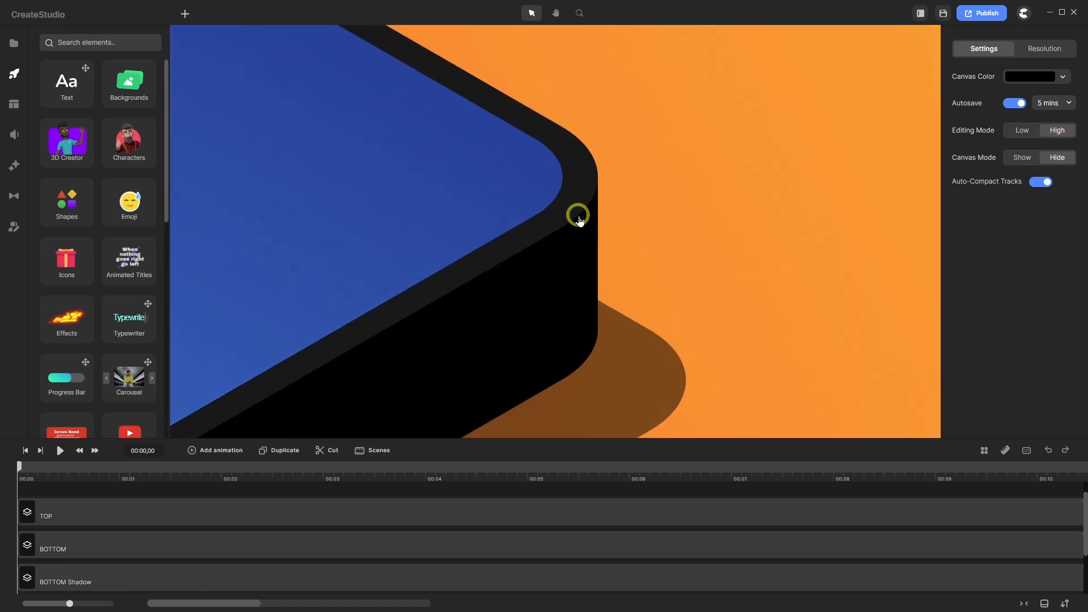
{"action": "scroll", "coordinate": [583, 217], "scroll_direction": "down", "scroll_amount": 5}
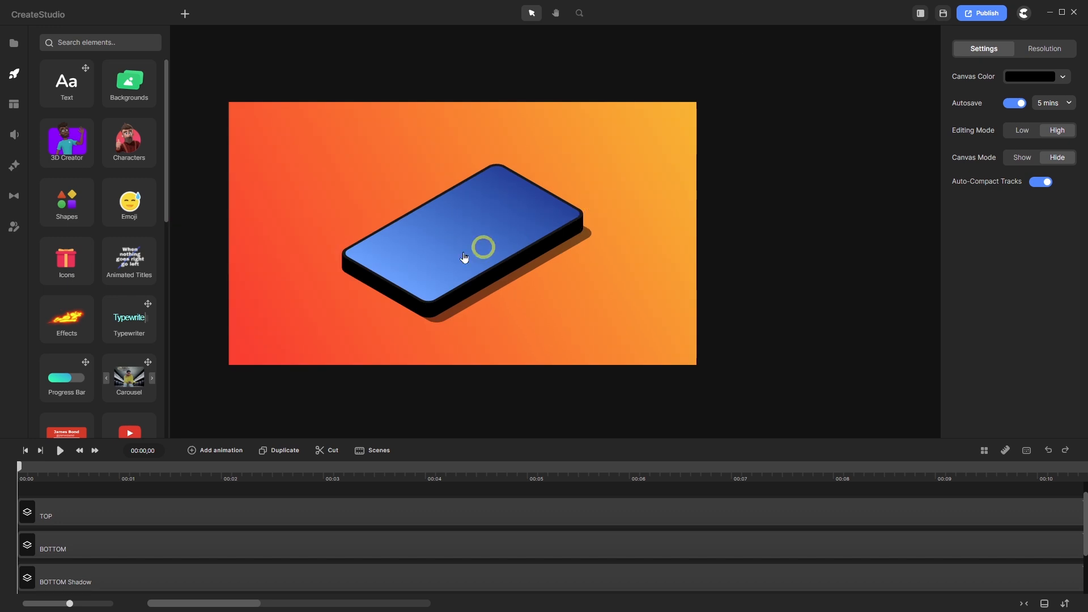
{"action": "scroll", "coordinate": [343, 285], "scroll_direction": "up", "scroll_amount": 3}
{"action": "scroll", "coordinate": [381, 263], "scroll_direction": "down", "scroll_amount": 2}
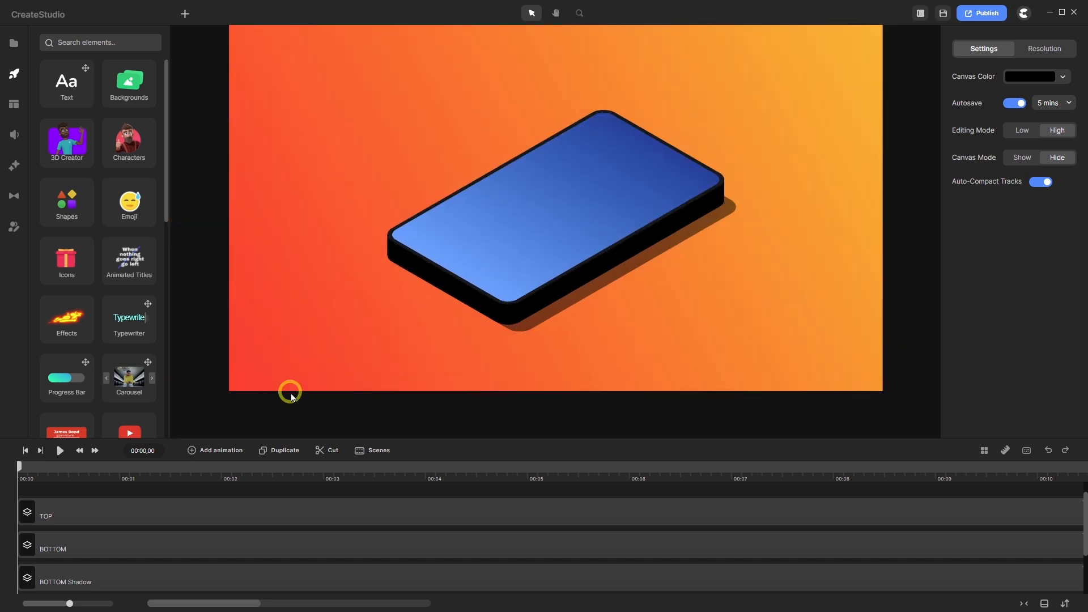
{"action": "double_click", "coordinate": [150, 512]}
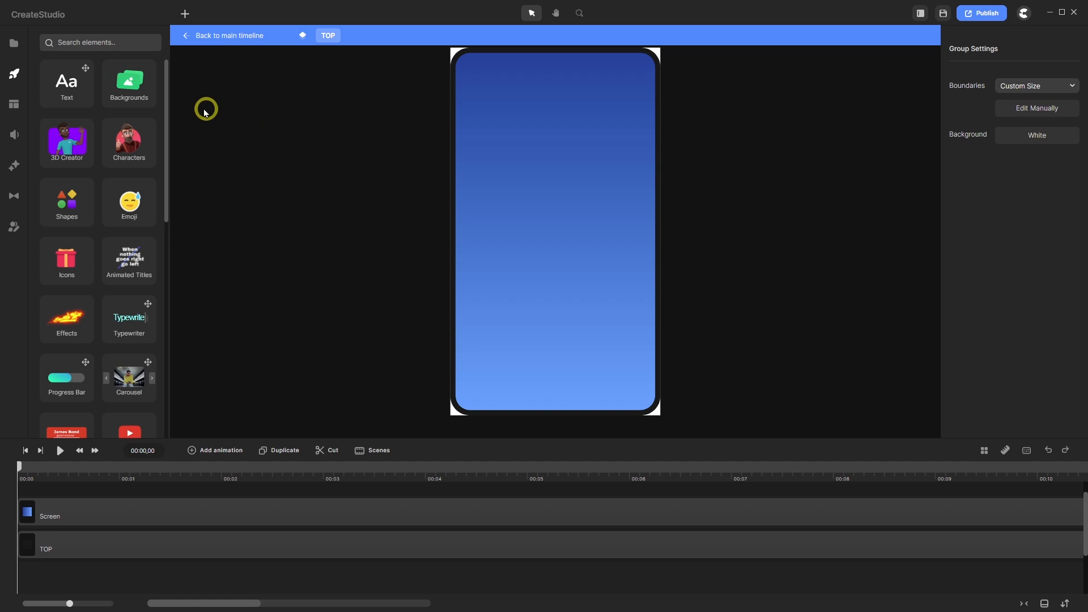
- Add a square spanning the full timeline and rotate it 90°
{"action": "left_click", "coordinate": [186, 15]}
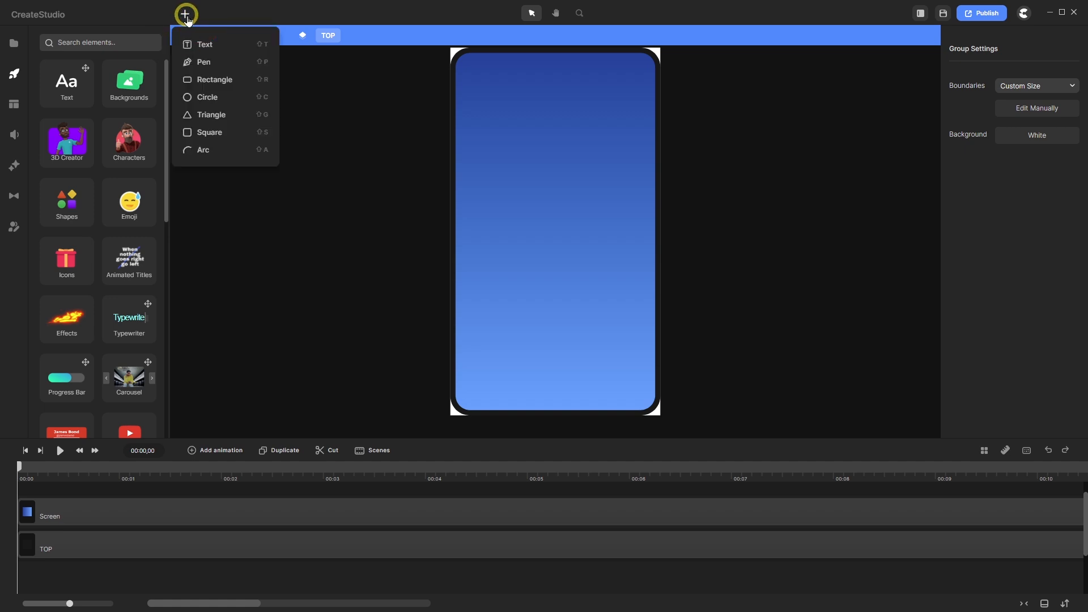
{"action": "left_click", "coordinate": [210, 132]}
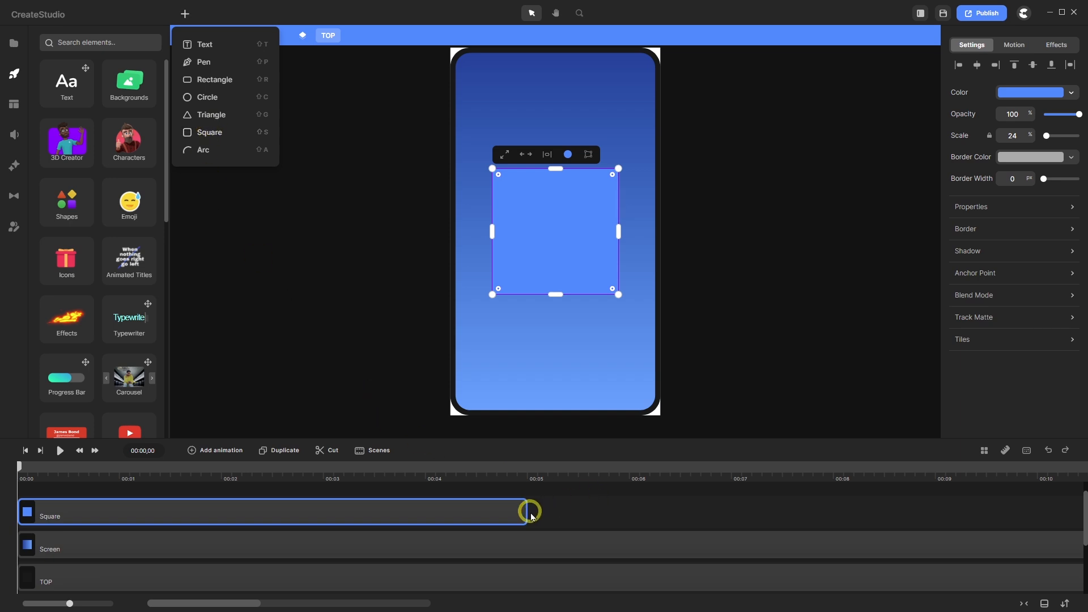
{"action": "left_click_drag", "start_coordinate": [525, 513], "coordinate": [1081, 495]}
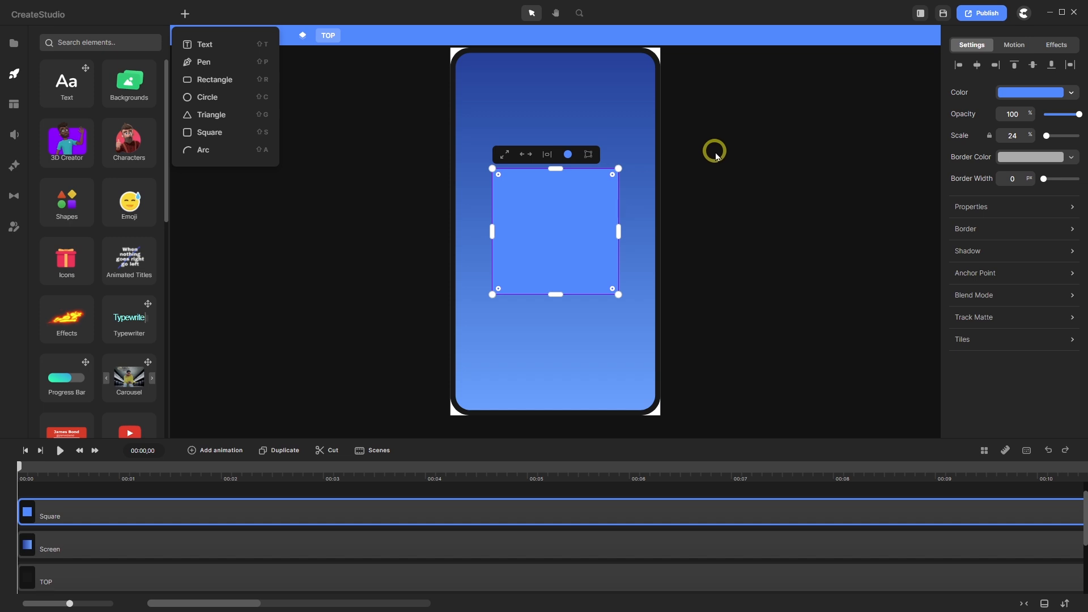
{"action": "left_click", "coordinate": [1073, 207]}
{"action": "left_click_drag", "start_coordinate": [910, 324], "coordinate": [859, 330]}
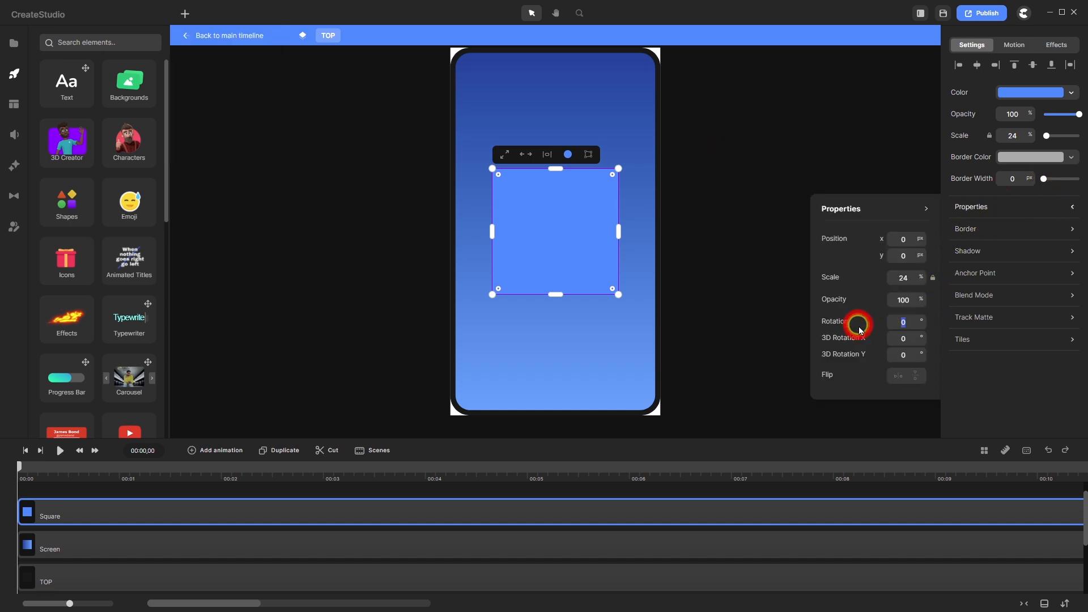
{"action": "type", "text": "90"}
{"action": "key", "text": "Return"}
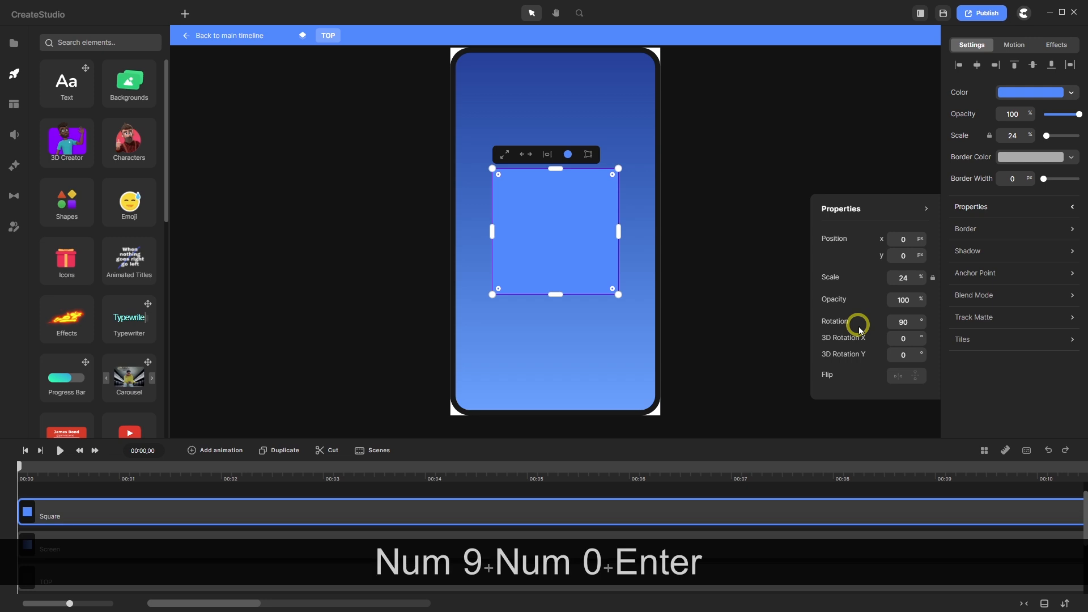
- Unlink the square's scale and set Scale X 4 and Scale Y 20
{"action": "left_click", "coordinate": [990, 135]}
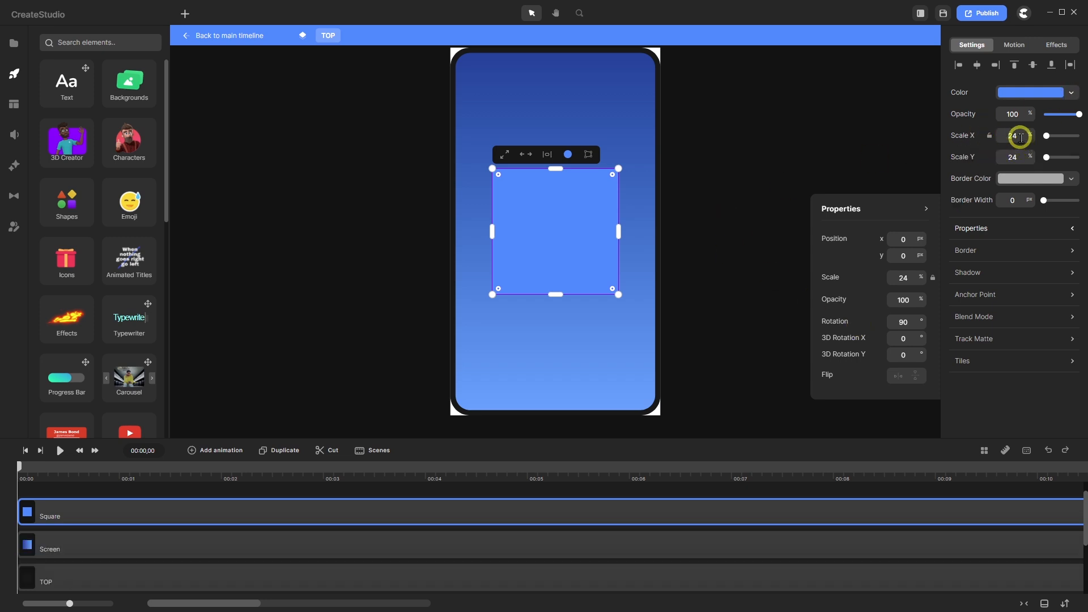
{"action": "left_click_drag", "start_coordinate": [1020, 137], "coordinate": [986, 157]}
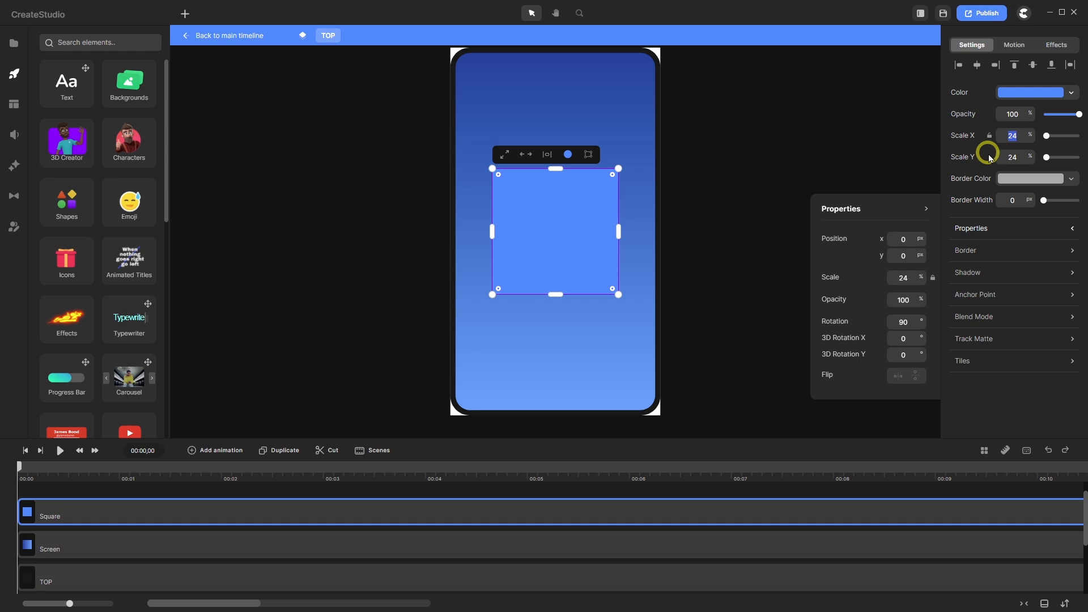
{"action": "type", "text": "4"}
{"action": "key", "text": "Return"}
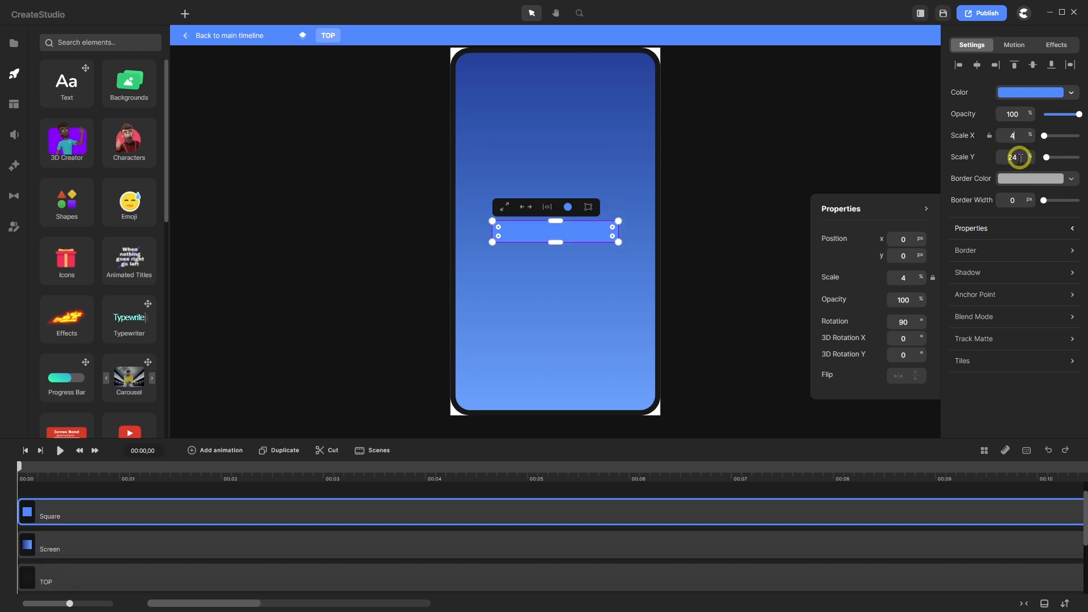
{"action": "left_click_drag", "start_coordinate": [1019, 158], "coordinate": [1004, 157]}
{"action": "type", "text": "20"}
{"action": "key", "text": "Return"}
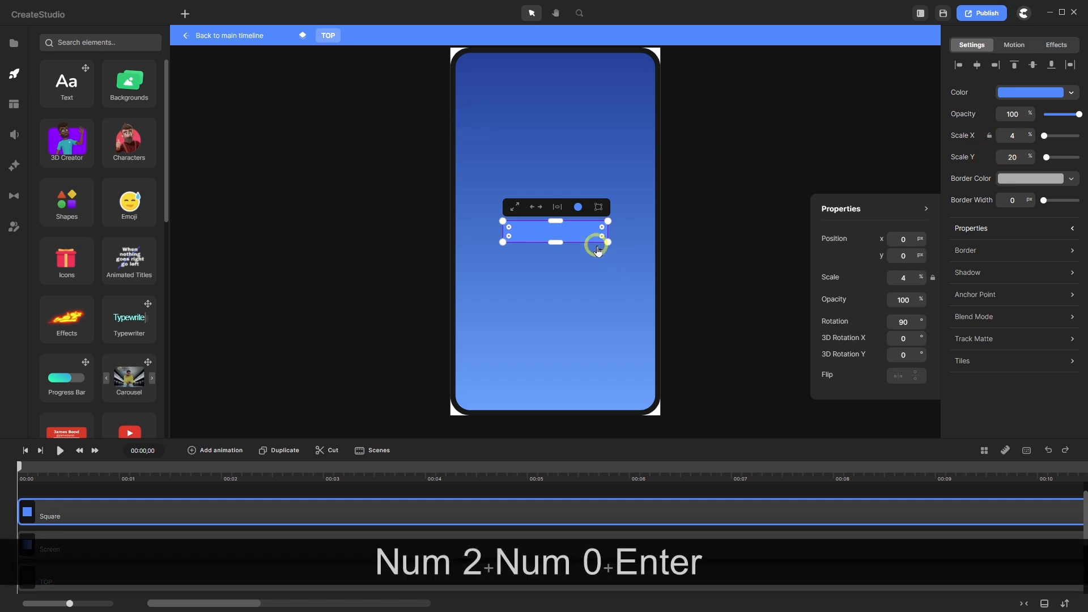
- Move the bar up flush with the top edge of the phone screen
{"action": "left_click_drag", "start_coordinate": [555, 233], "coordinate": [559, 76]}
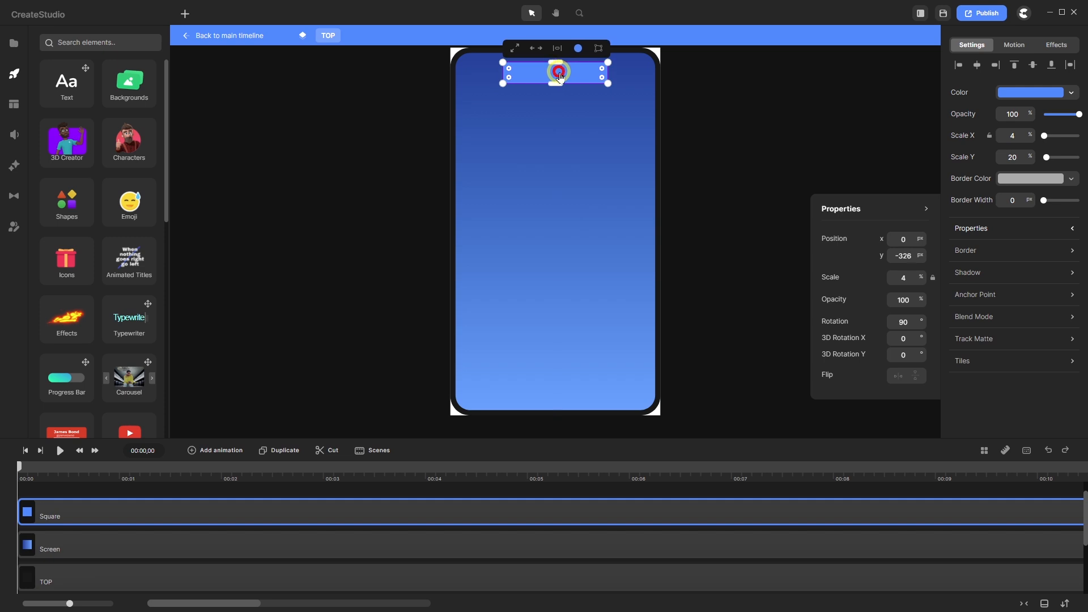
{"action": "scroll", "coordinate": [550, 139], "scroll_direction": "down", "scroll_amount": 3}
{"action": "scroll", "coordinate": [550, 119], "scroll_direction": "up", "scroll_amount": 9}
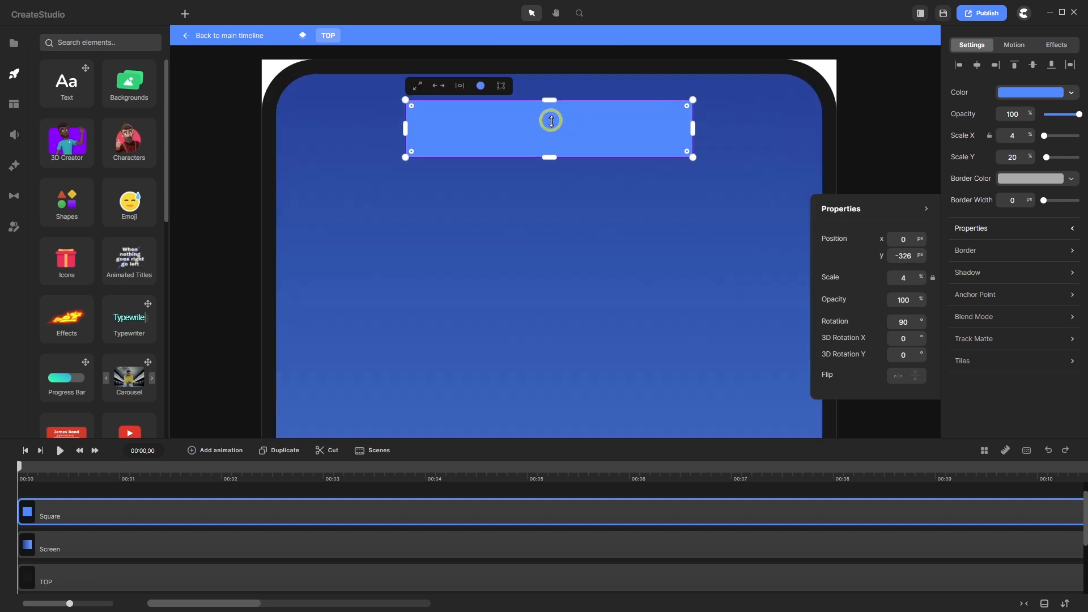
{"action": "scroll", "coordinate": [550, 120], "scroll_direction": "down", "scroll_amount": 3}
{"action": "left_click_drag", "start_coordinate": [563, 114], "coordinate": [573, 100]}
{"action": "scroll", "coordinate": [498, 164], "scroll_direction": "down", "scroll_amount": 2}
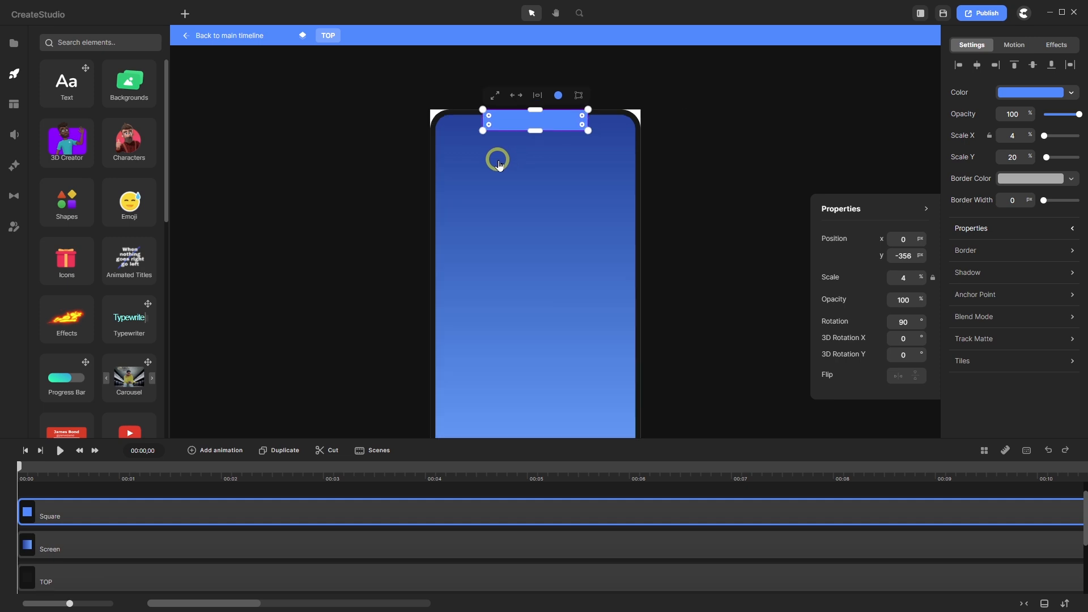
{"action": "scroll", "coordinate": [527, 111], "scroll_direction": "up", "scroll_amount": 3}
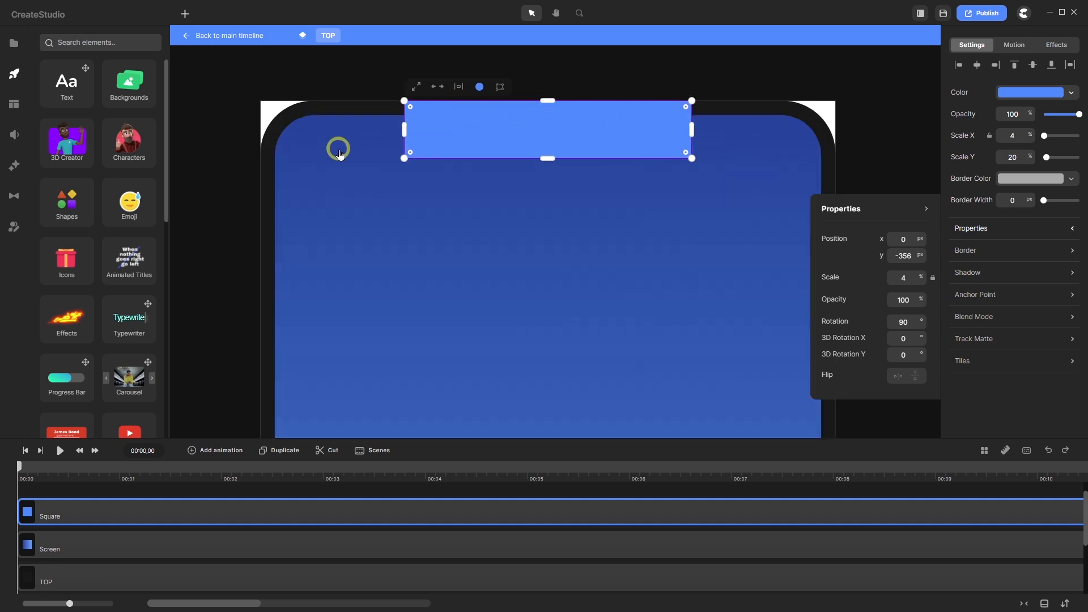
- Try Scale Y 22 on the bar, then set it back to 20
{"action": "double_click", "coordinate": [1002, 157]}
{"action": "type", "text": "22"}
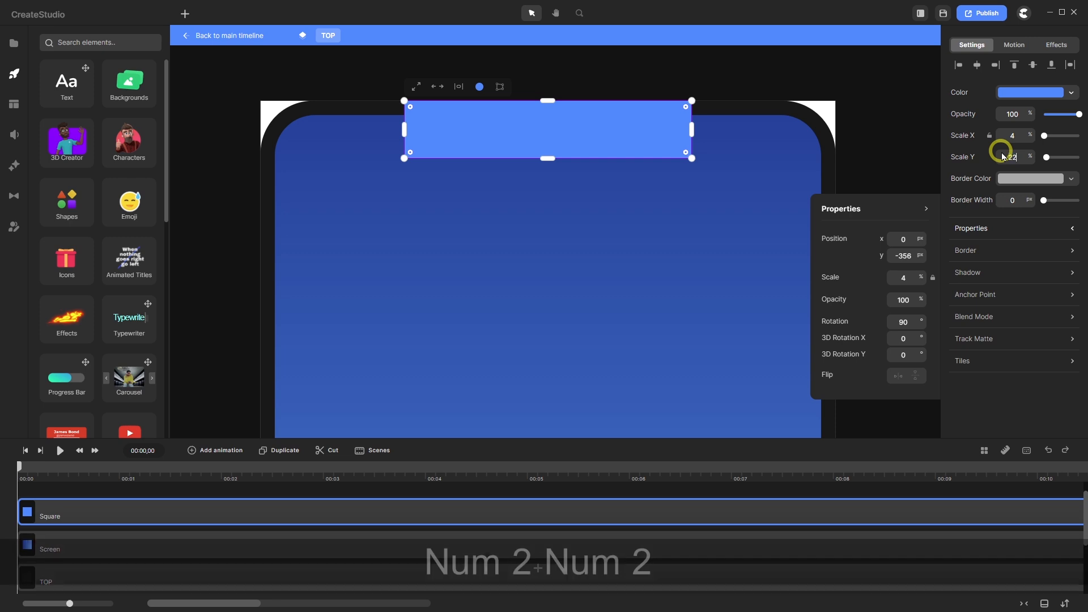
{"action": "key", "text": "Return"}
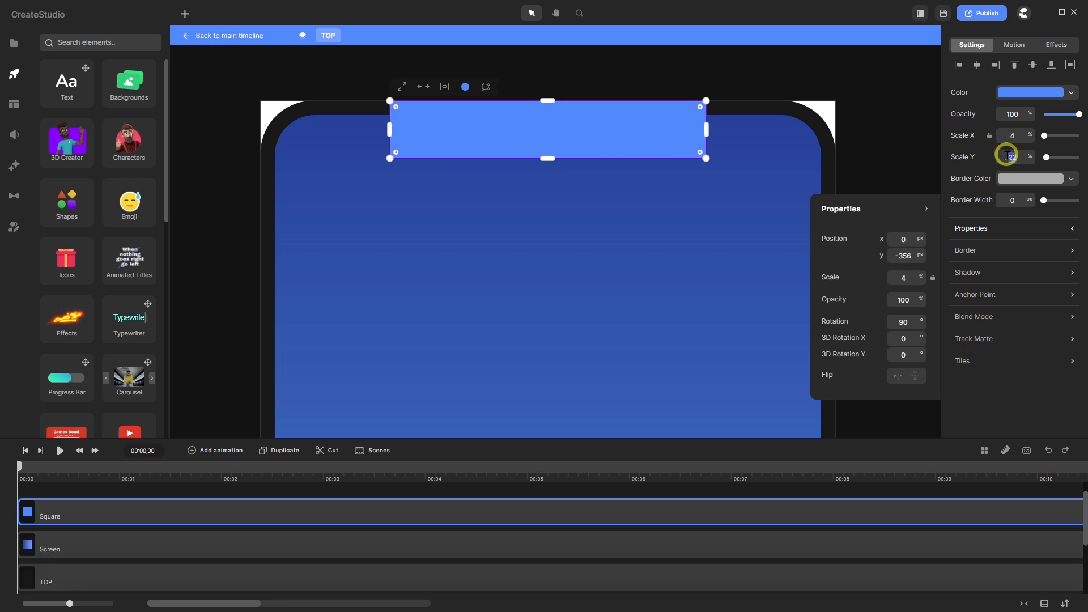
{"action": "double_click", "coordinate": [1009, 156]}
{"action": "type", "text": "20"}
{"action": "key", "text": "Return"}
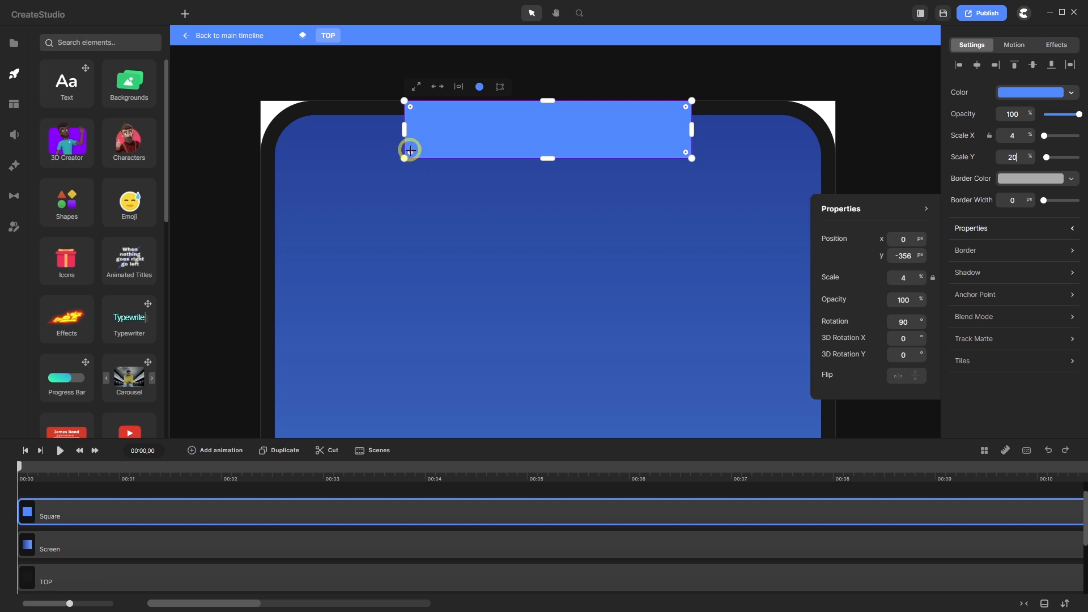
- Round the bar into a pill, then square off its top-left and top-right corners
{"action": "left_click_drag", "start_coordinate": [409, 151], "coordinate": [430, 141]}
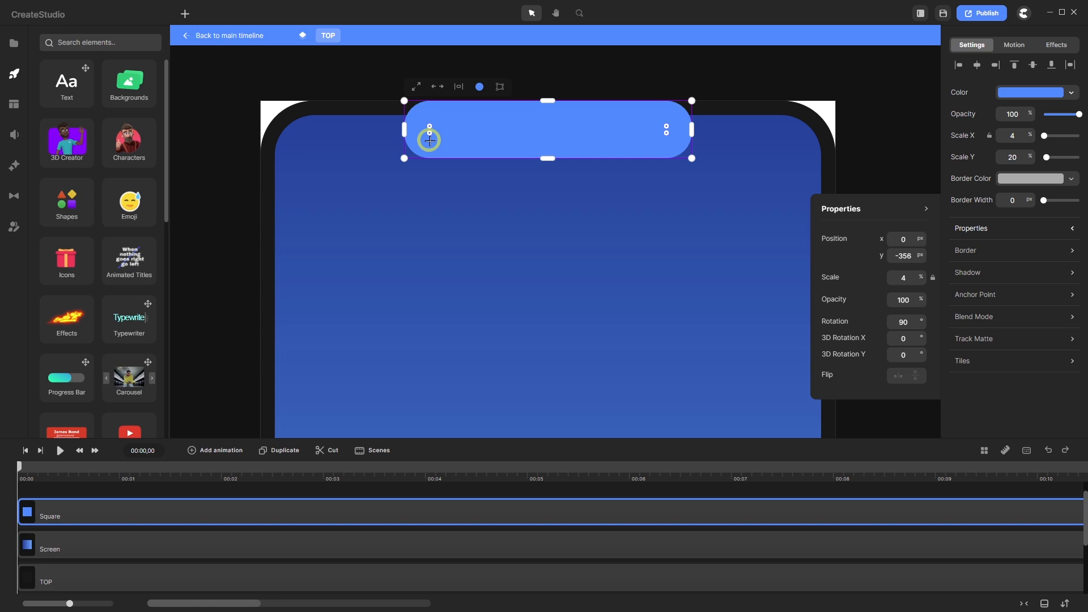
{"action": "left_click_drag", "start_coordinate": [429, 141], "coordinate": [429, 137]}
{"action": "key", "text": "shift"}
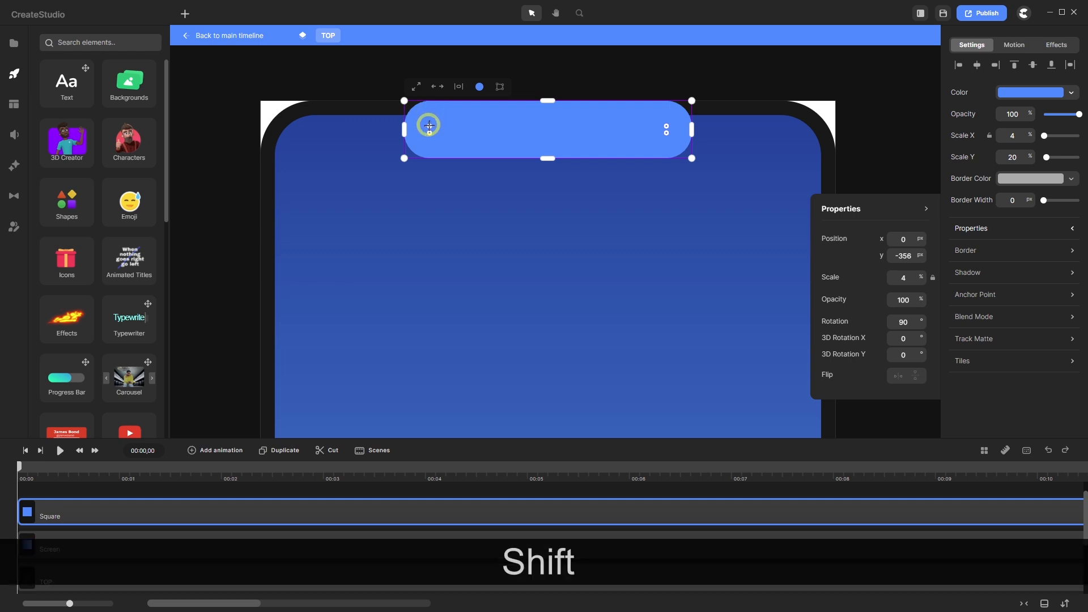
{"action": "left_click_drag", "start_coordinate": [429, 125], "coordinate": [385, 82]}
{"action": "left_click_drag", "start_coordinate": [666, 124], "coordinate": [704, 90]}
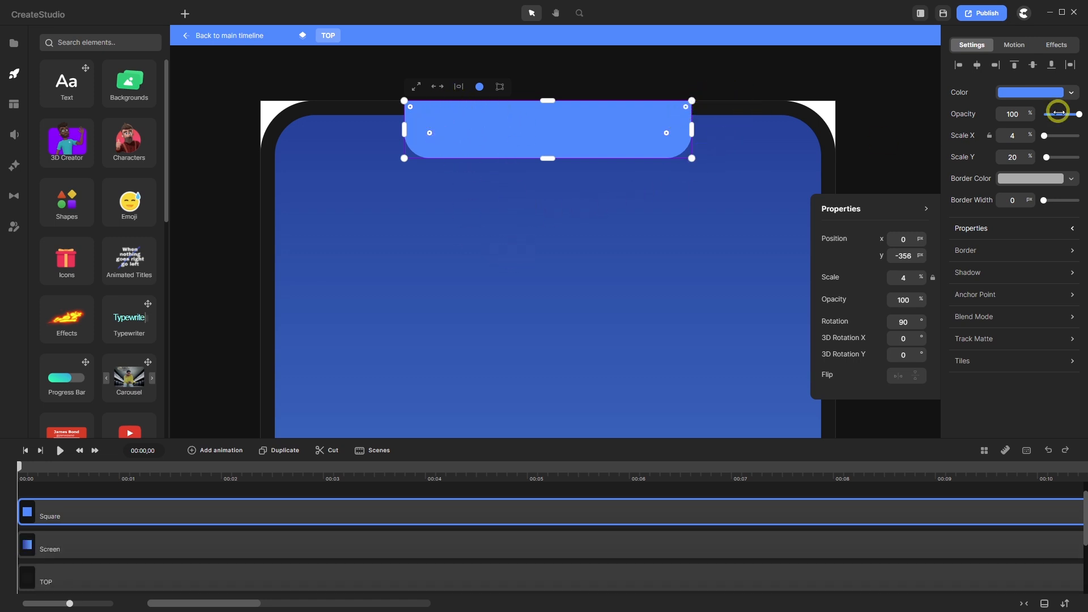
- Fill the notch with the dark bezel colour 191919 sampled from the canvas
{"action": "left_click", "coordinate": [1027, 94]}
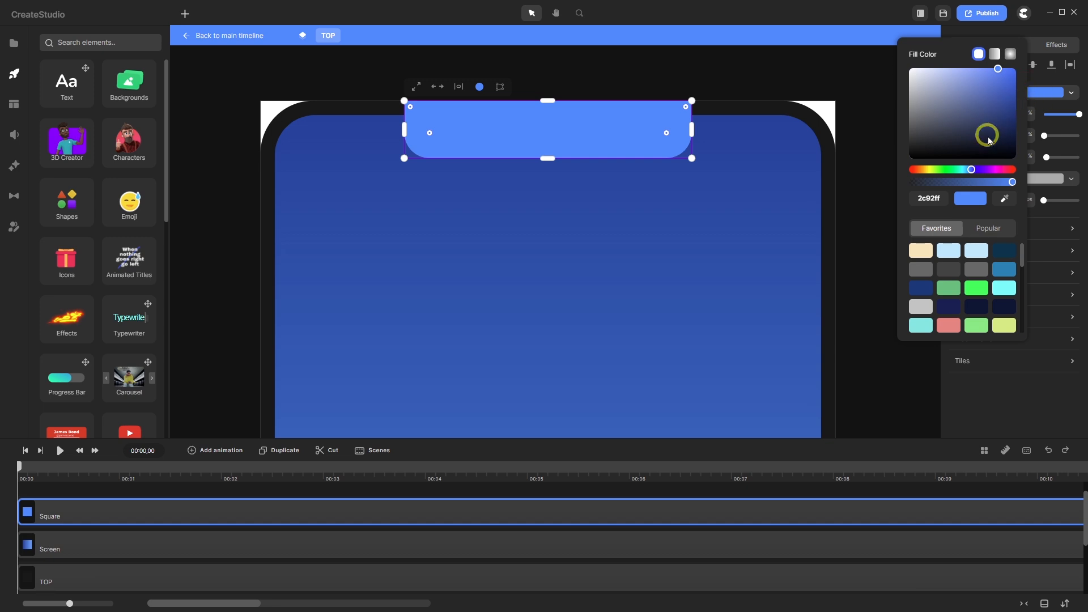
{"action": "left_click", "coordinate": [1003, 197]}
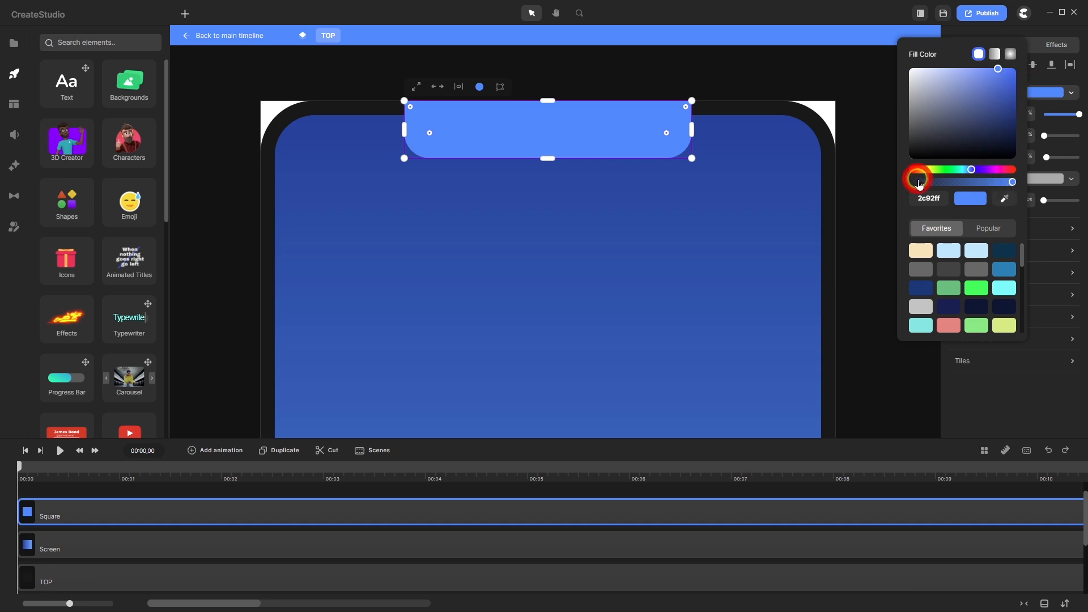
{"action": "left_click", "coordinate": [744, 110]}
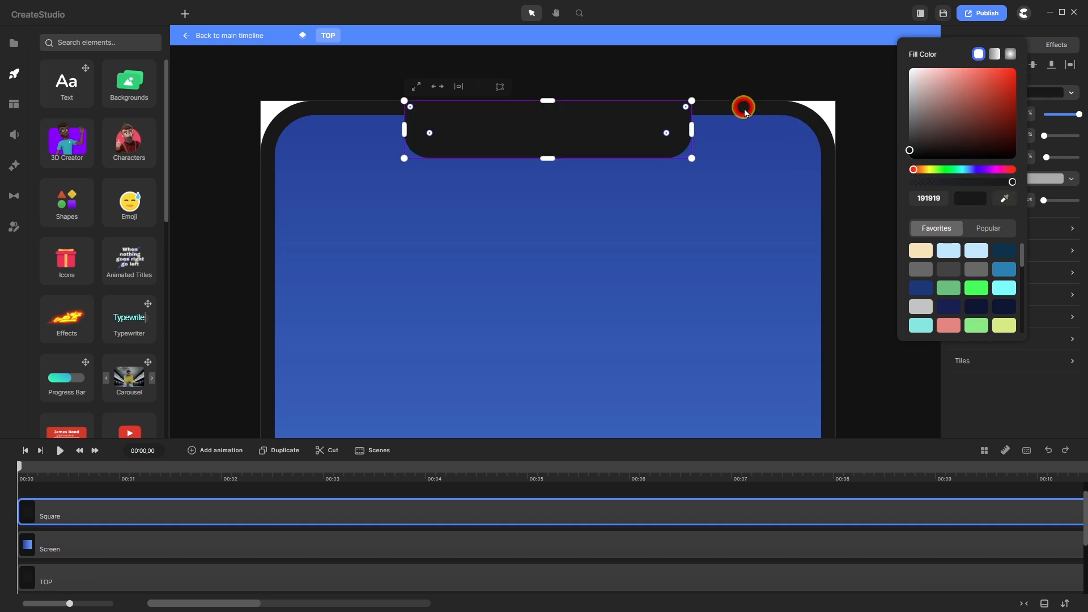
{"action": "left_click", "coordinate": [173, 499]}
- Reselect the notch and nudge it down two steps with the Down arrow
{"action": "left_click", "coordinate": [177, 504]}
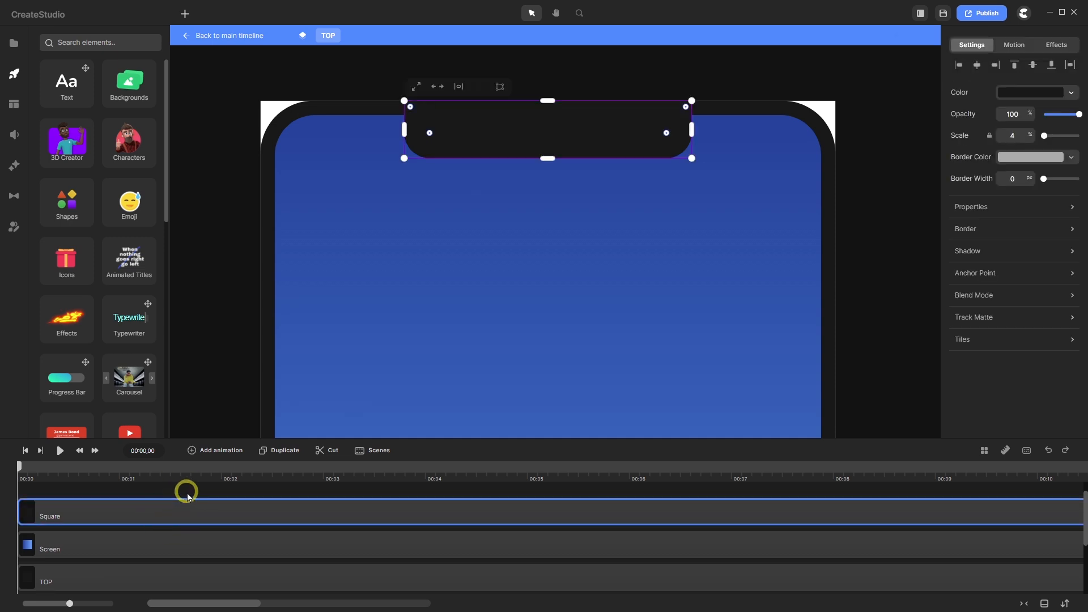
{"action": "key", "text": "Down"}
{"action": "key", "text": "Down"}
{"action": "key", "text": "Down"}
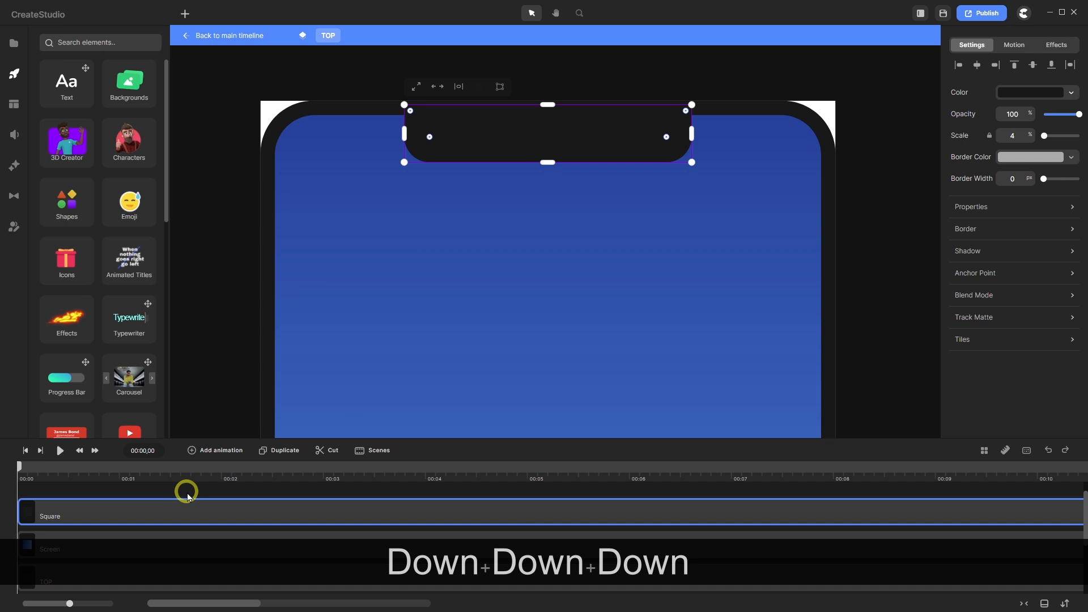
{"action": "key", "text": "Down"}
{"action": "key", "text": "Down"}
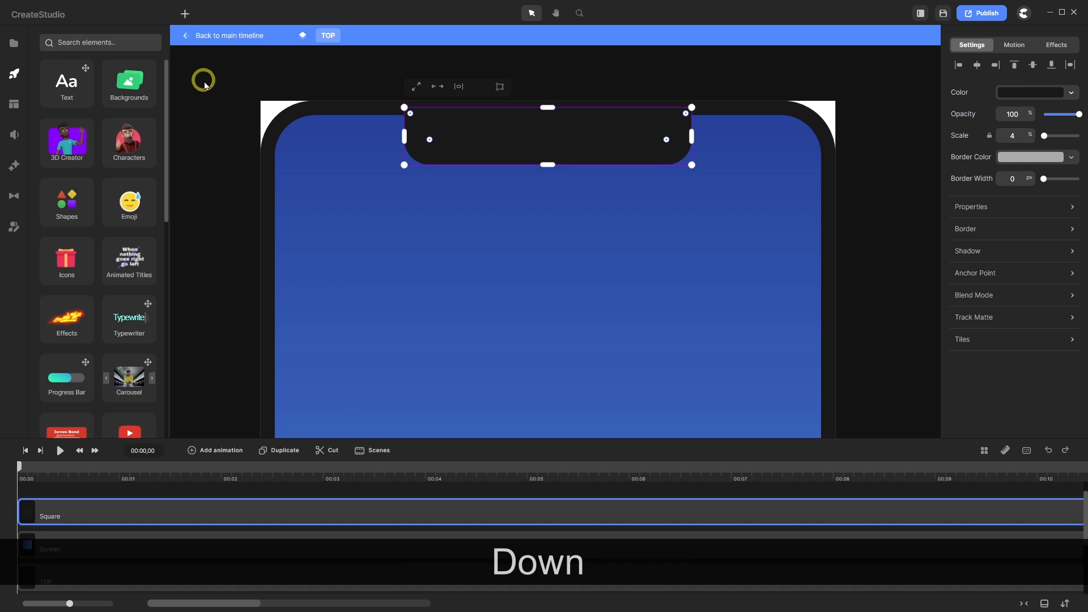
{"action": "left_click", "coordinate": [225, 37]}
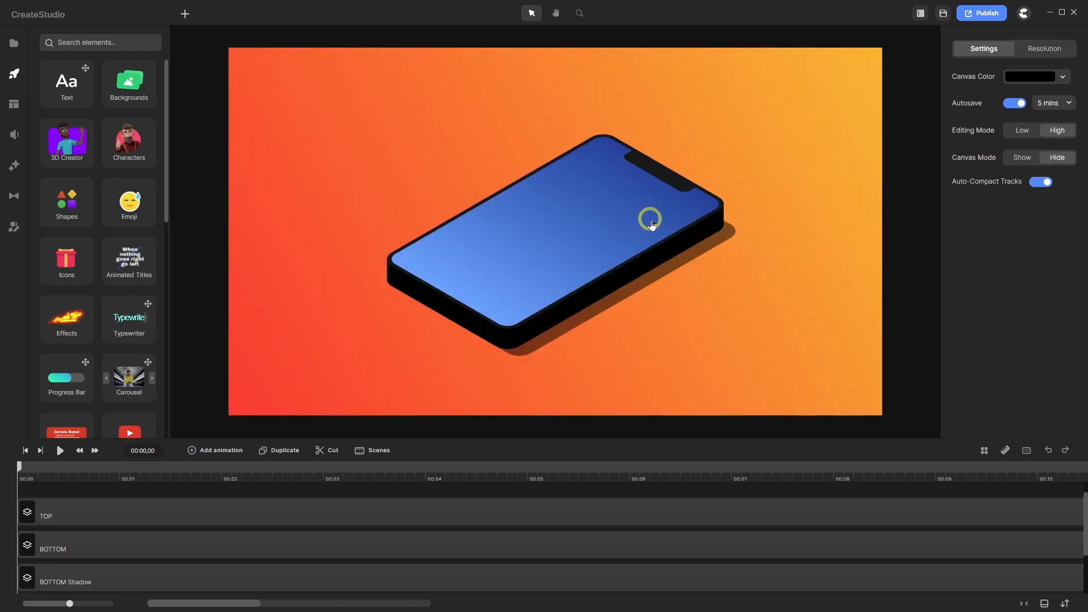
{"action": "left_click", "coordinate": [265, 511]}
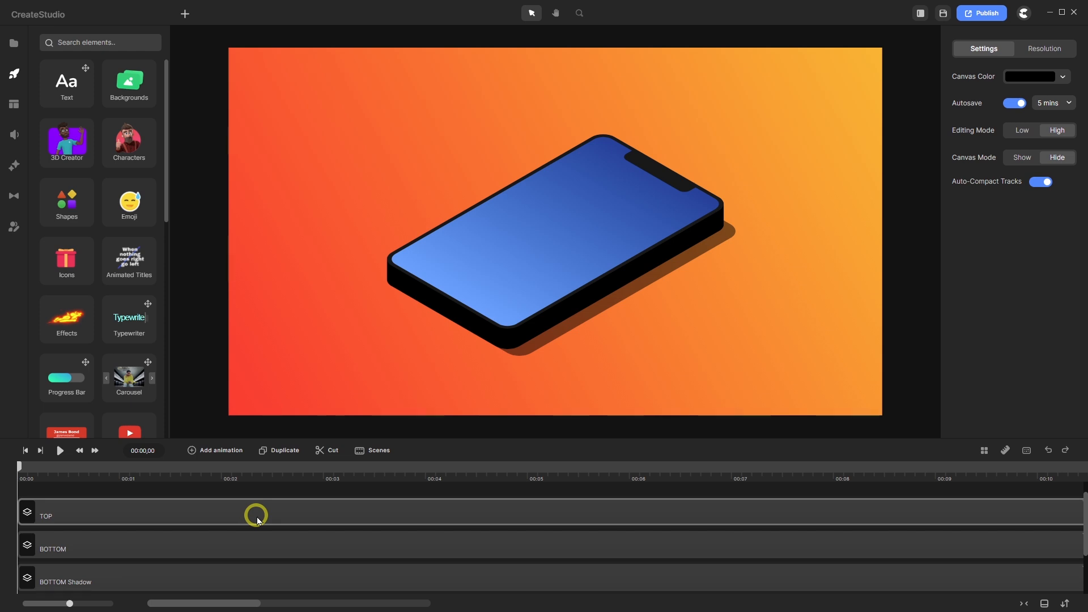
{"action": "double_click", "coordinate": [225, 514]}
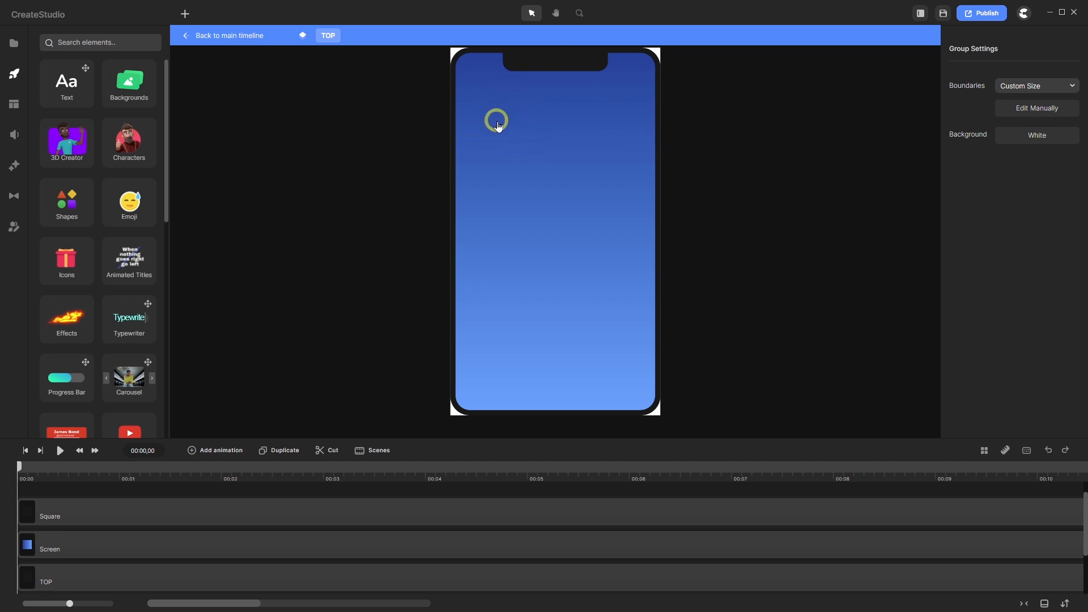
{"action": "left_click", "coordinate": [235, 35]}
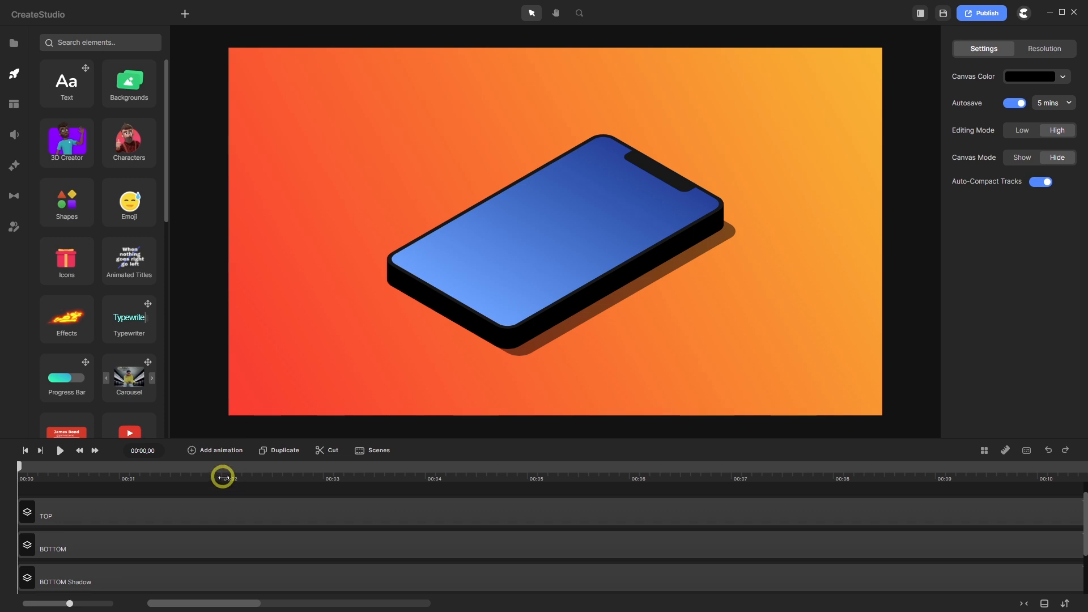
{"action": "left_click", "coordinate": [204, 510]}
{"action": "double_click", "coordinate": [202, 508]}
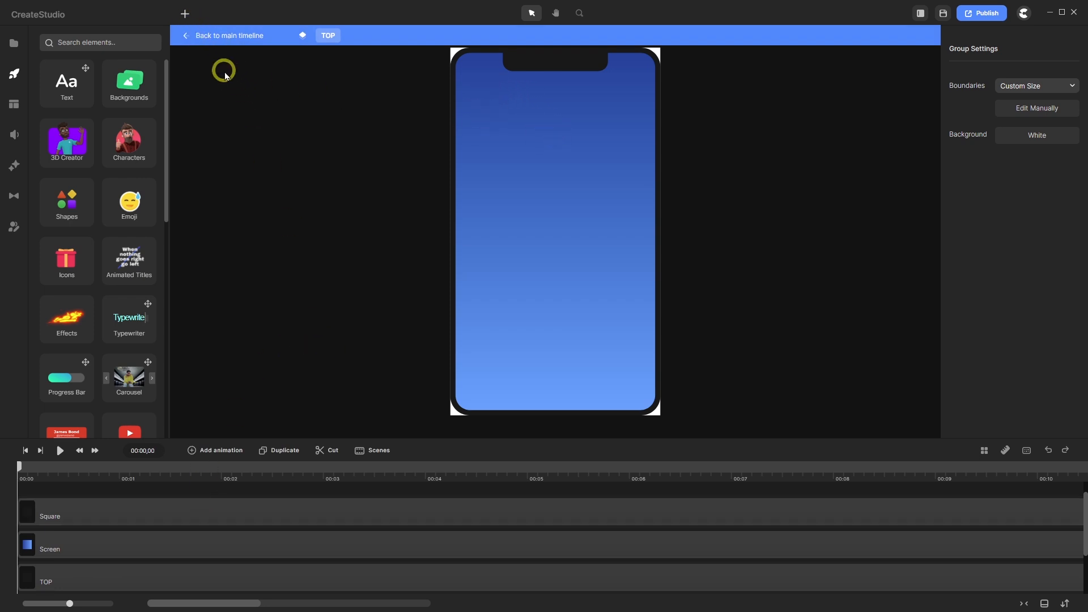
- Add a new square to the phone screen and rotate it 90°
{"action": "left_click", "coordinate": [185, 13]}
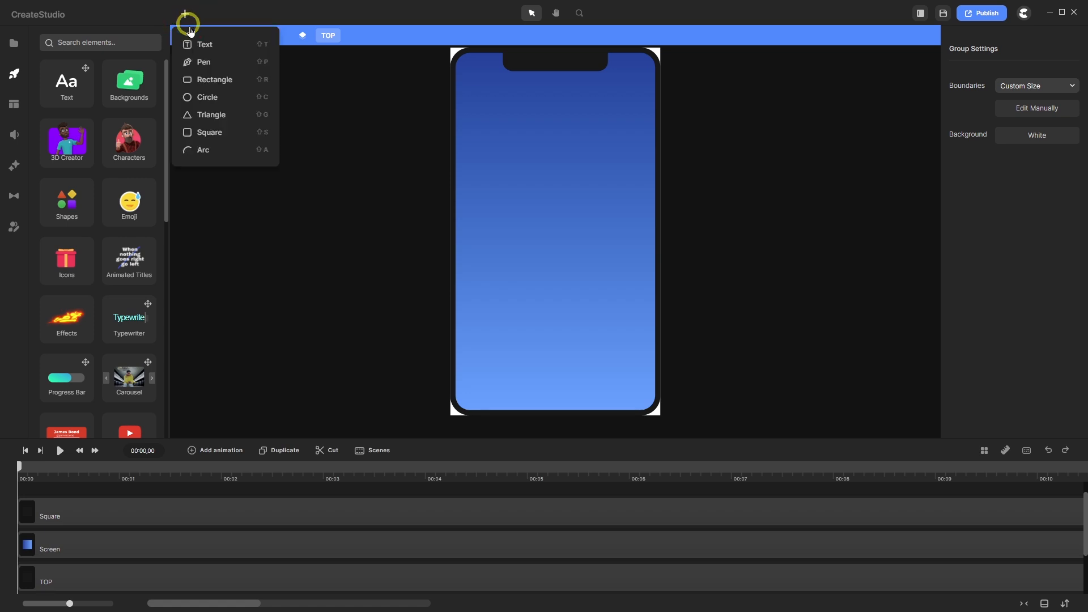
{"action": "left_click", "coordinate": [208, 133]}
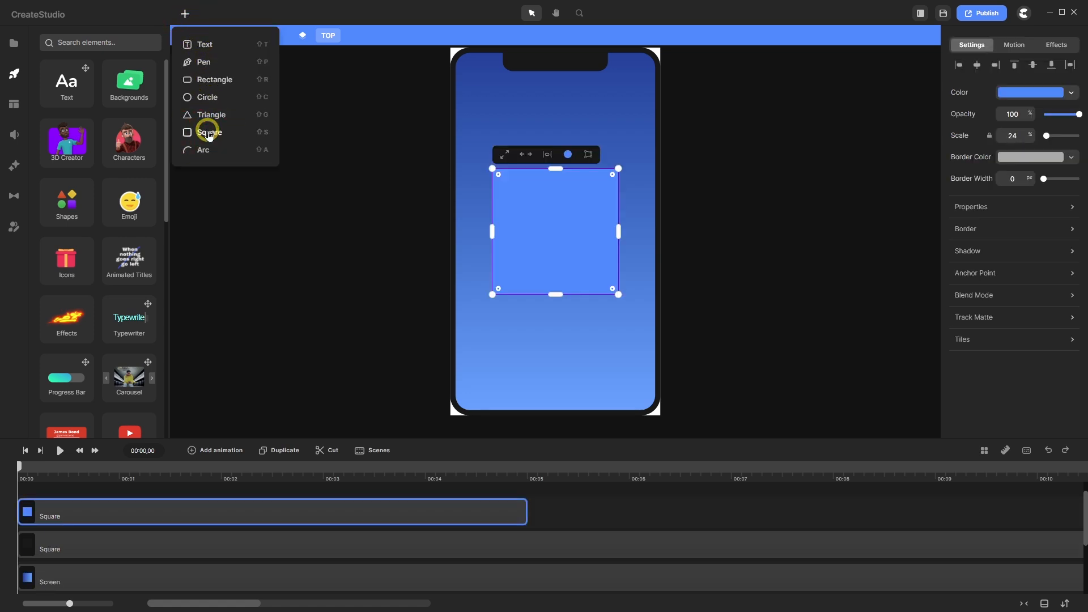
{"action": "left_click", "coordinate": [1072, 207]}
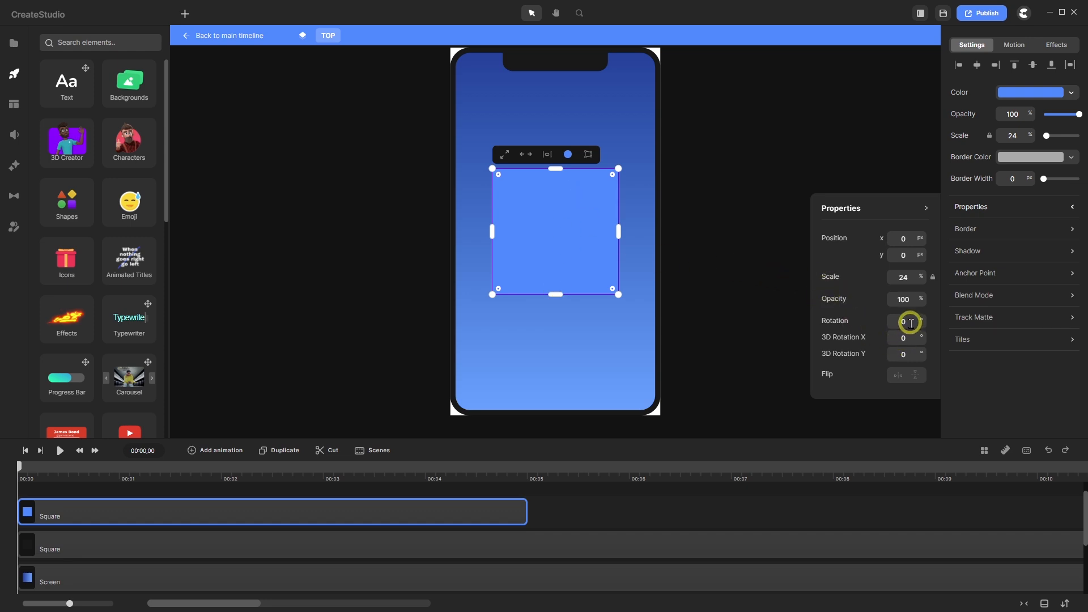
{"action": "left_click_drag", "start_coordinate": [911, 323], "coordinate": [878, 323]}
{"action": "type", "text": "90"}
{"action": "key", "text": "Return"}
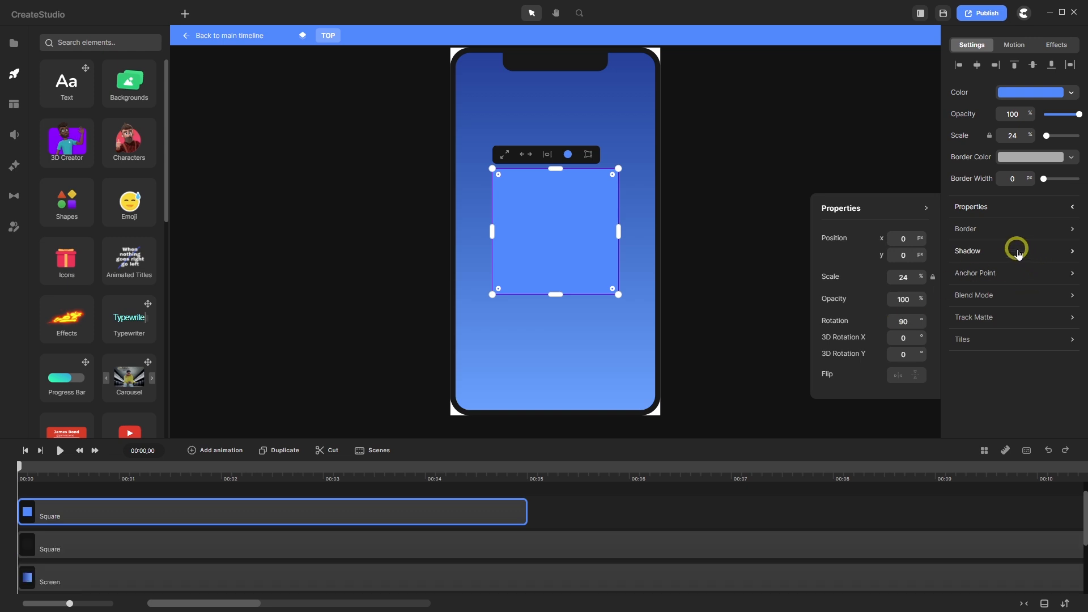
- Scale the square to 10% and round its corners
{"action": "double_click", "coordinate": [1020, 136]}
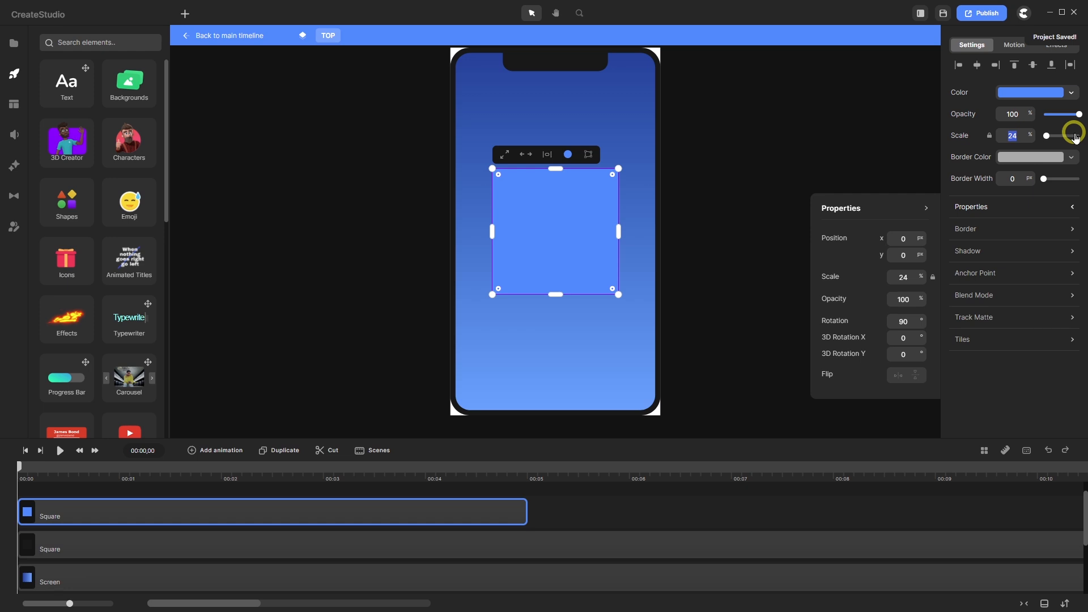
{"action": "type", "text": "10"}
{"action": "key", "text": "Return"}
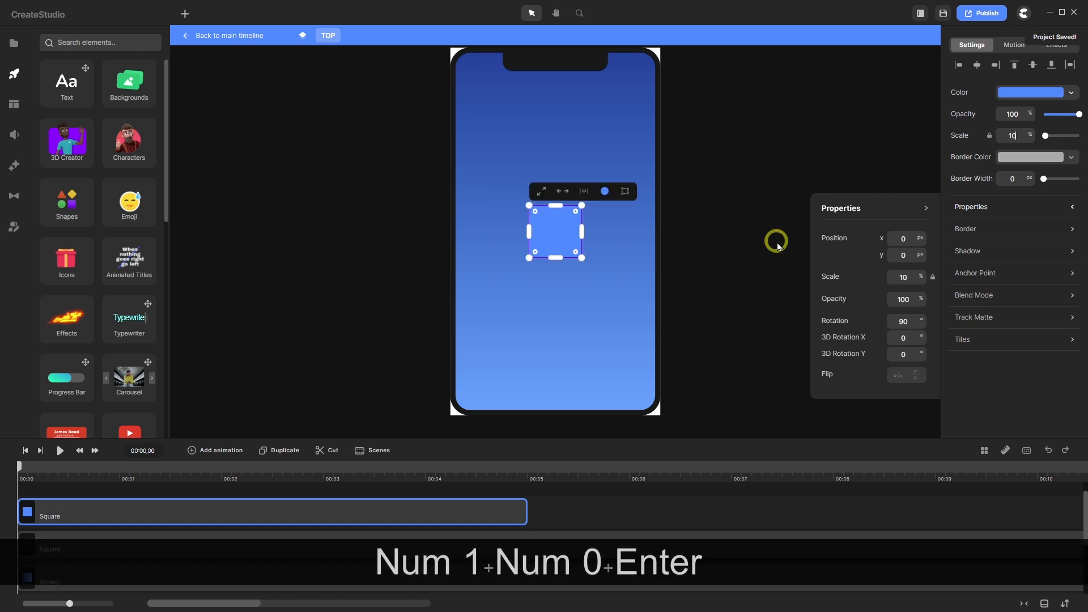
{"action": "scroll", "coordinate": [570, 211], "scroll_direction": "up", "scroll_amount": 5}
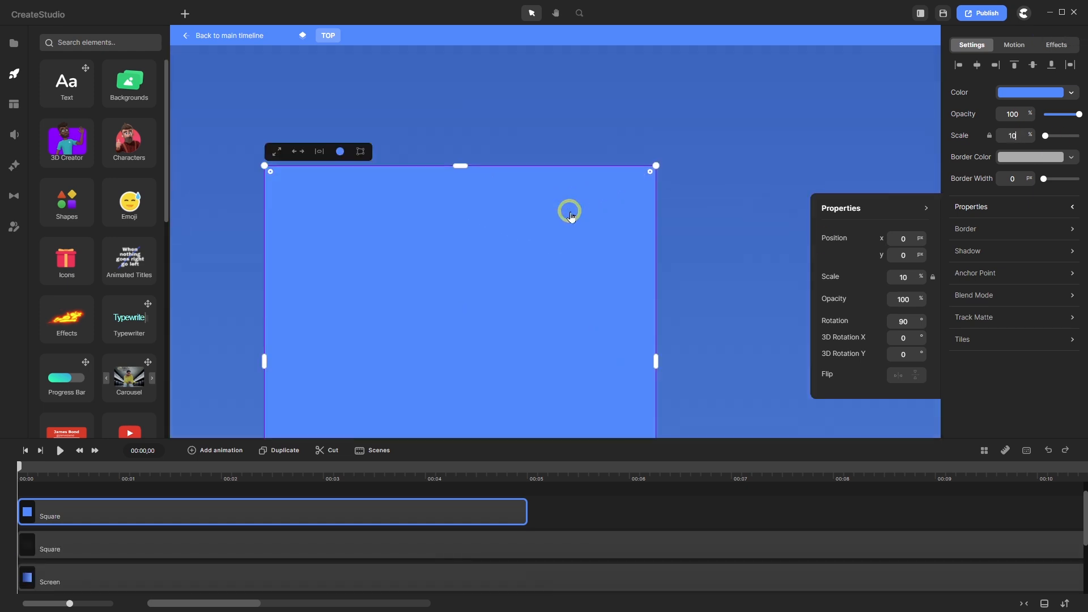
{"action": "left_click_drag", "start_coordinate": [651, 171], "coordinate": [610, 220]}
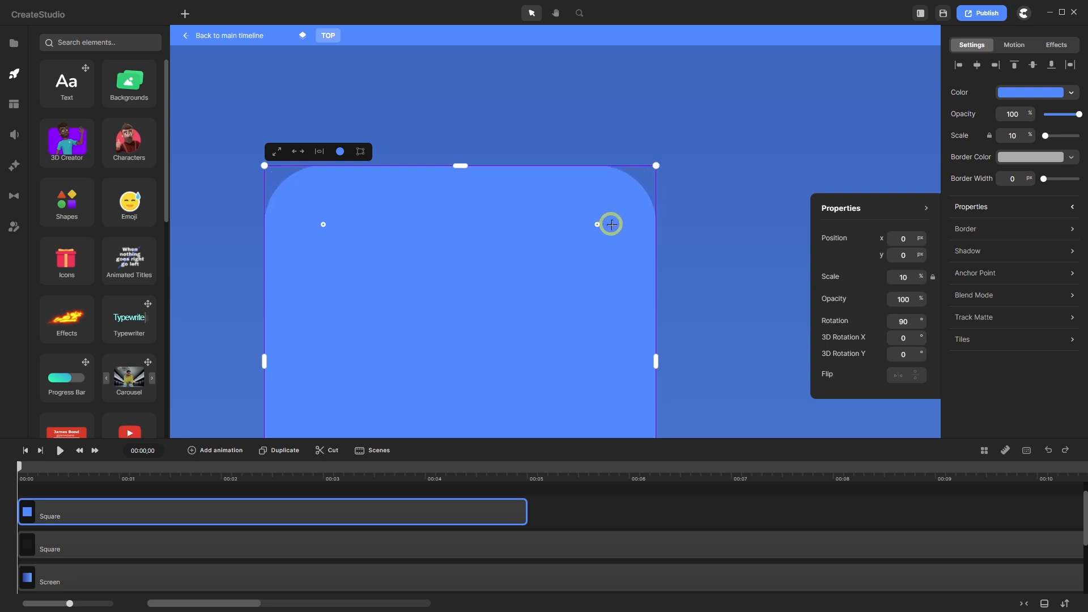
{"action": "scroll", "coordinate": [561, 248], "scroll_direction": "down", "scroll_amount": 3}
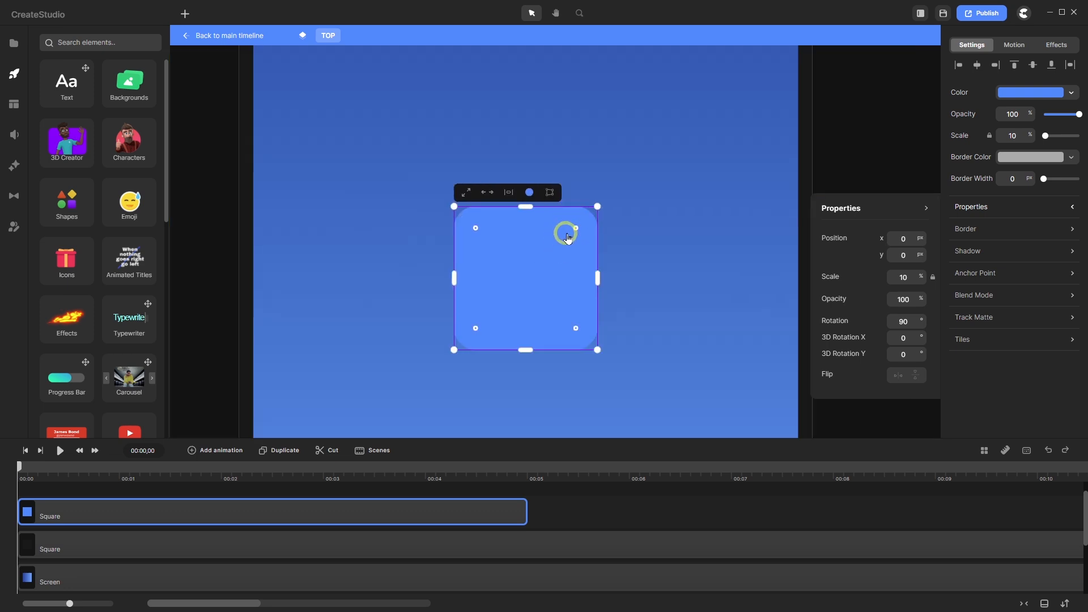
{"action": "left_click_drag", "start_coordinate": [576, 228], "coordinate": [574, 227]}
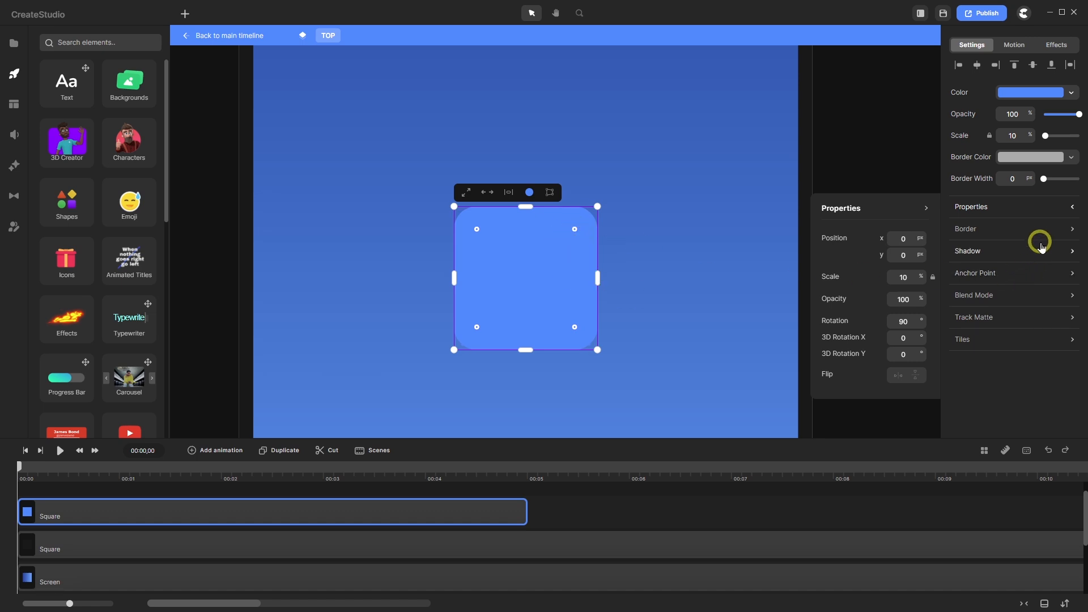
- Fill the square with the lighter yellow-to-orange (ffc721) linear gradient from the Popular presets
{"action": "left_click", "coordinate": [1030, 92]}
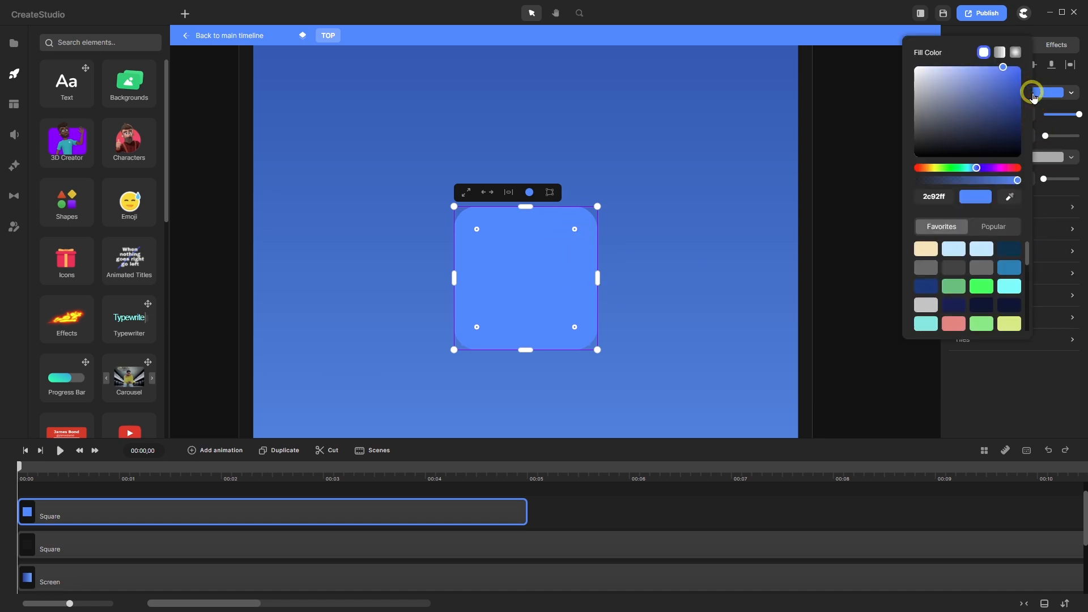
{"action": "left_click", "coordinate": [999, 52]}
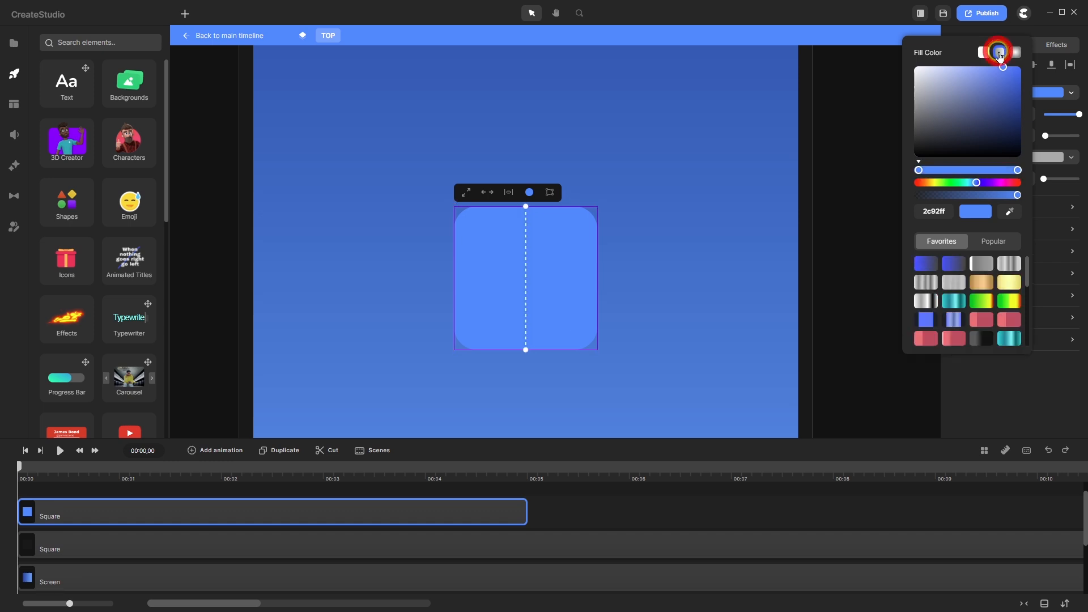
{"action": "left_click", "coordinate": [992, 244]}
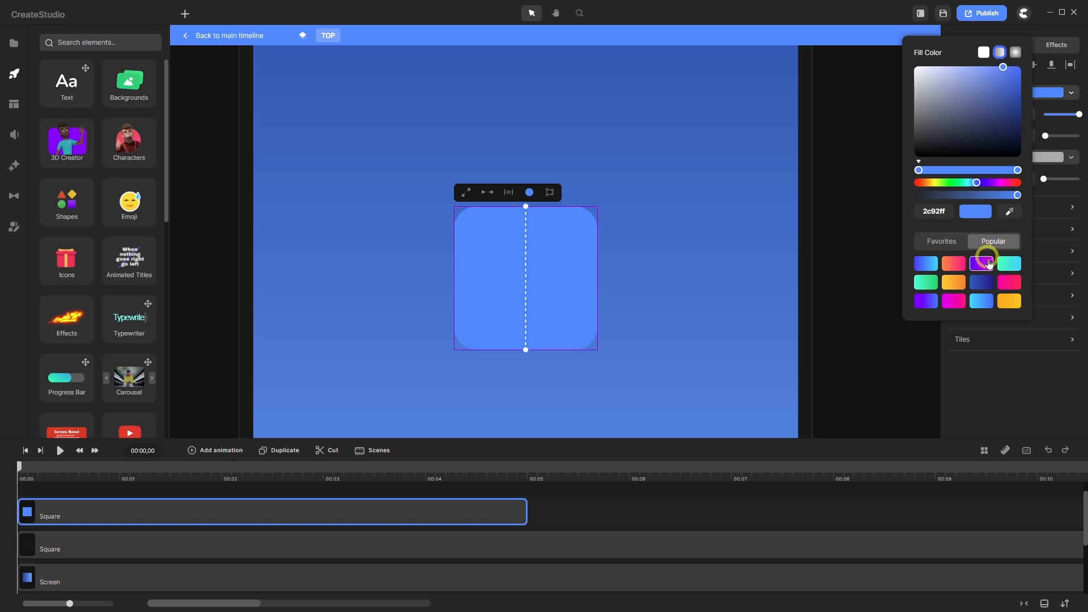
{"action": "left_click", "coordinate": [1009, 300]}
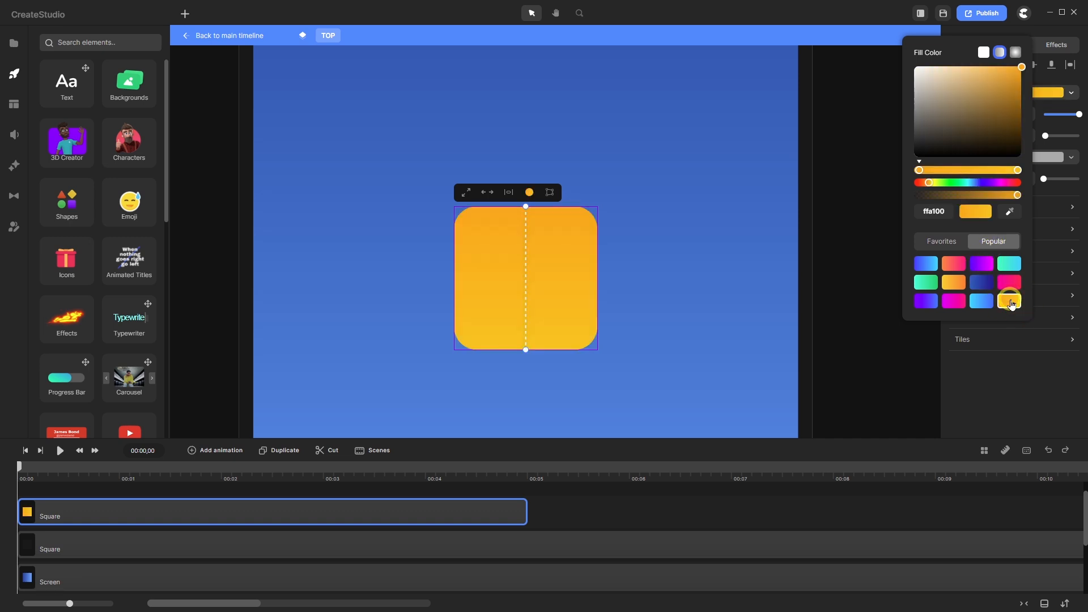
{"action": "left_click", "coordinate": [955, 287]}
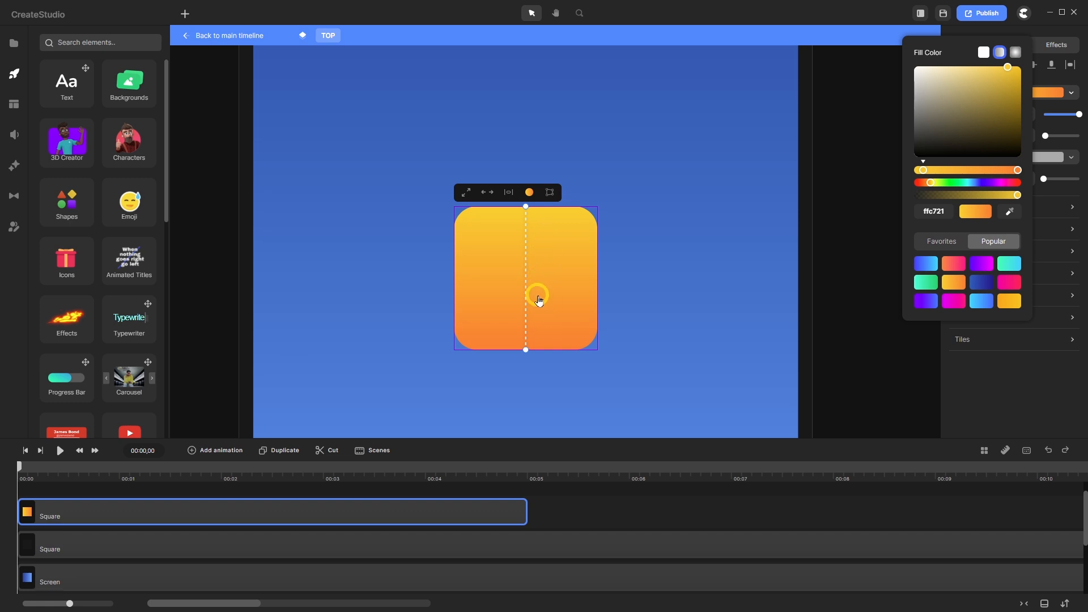
{"action": "scroll", "coordinate": [537, 294], "scroll_direction": "down", "scroll_amount": 3}
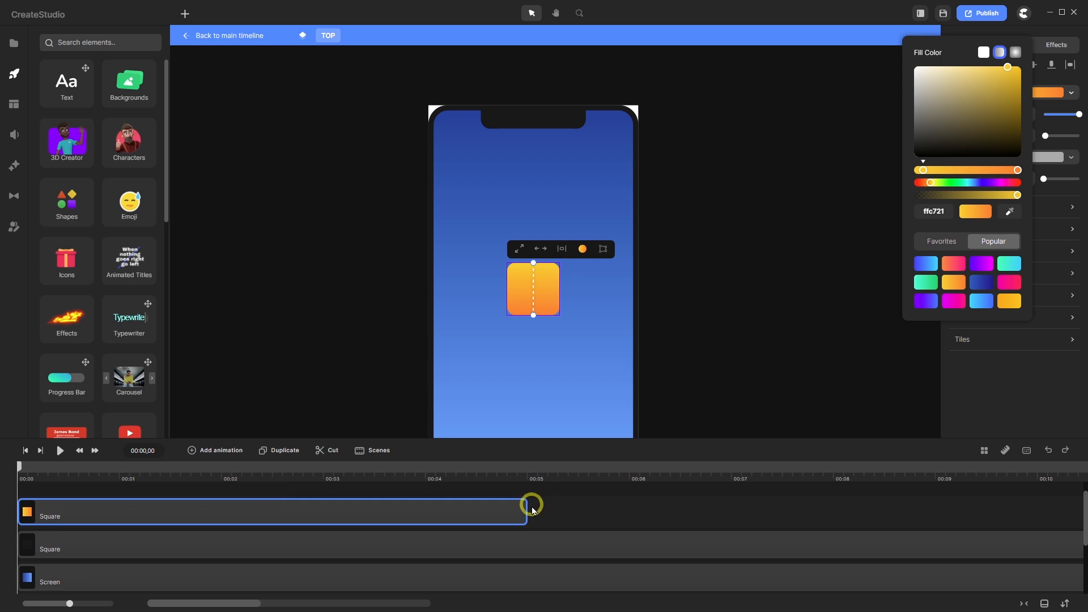
- Extend the square's clip to the timeline end and place it just below the notch
{"action": "left_click_drag", "start_coordinate": [526, 511], "coordinate": [1076, 497]}
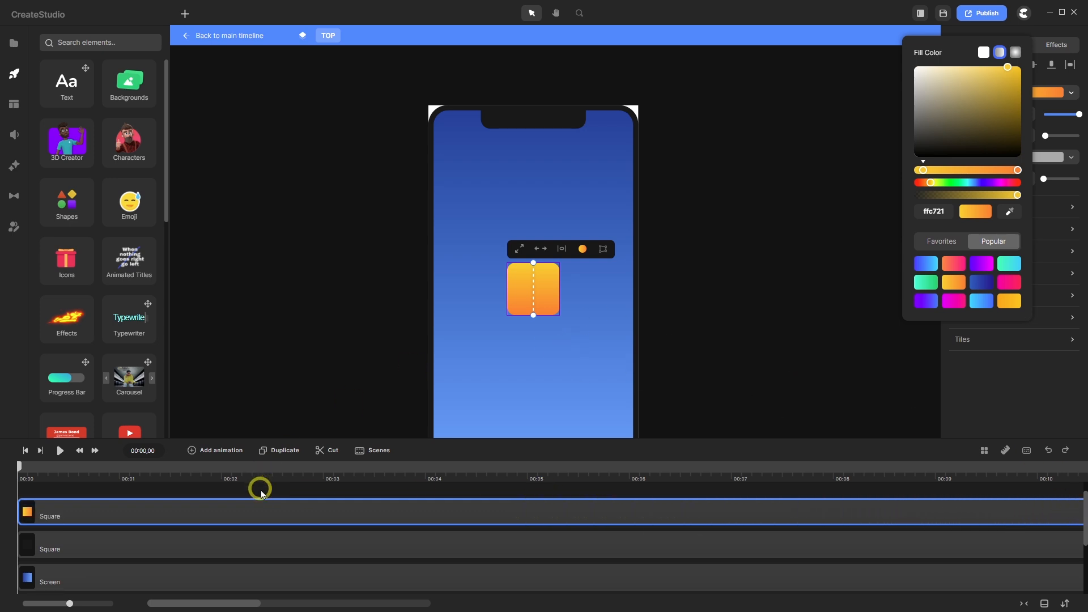
{"action": "left_click", "coordinate": [261, 494]}
{"action": "left_click", "coordinate": [260, 507]}
{"action": "left_click", "coordinate": [536, 296]}
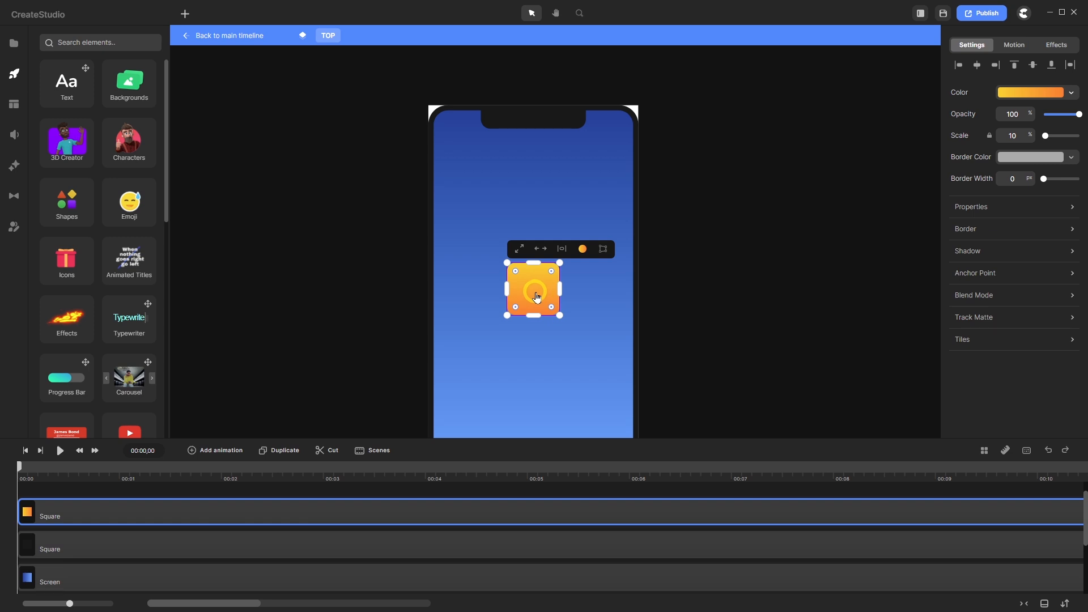
{"action": "left_click_drag", "start_coordinate": [537, 296], "coordinate": [537, 158]}
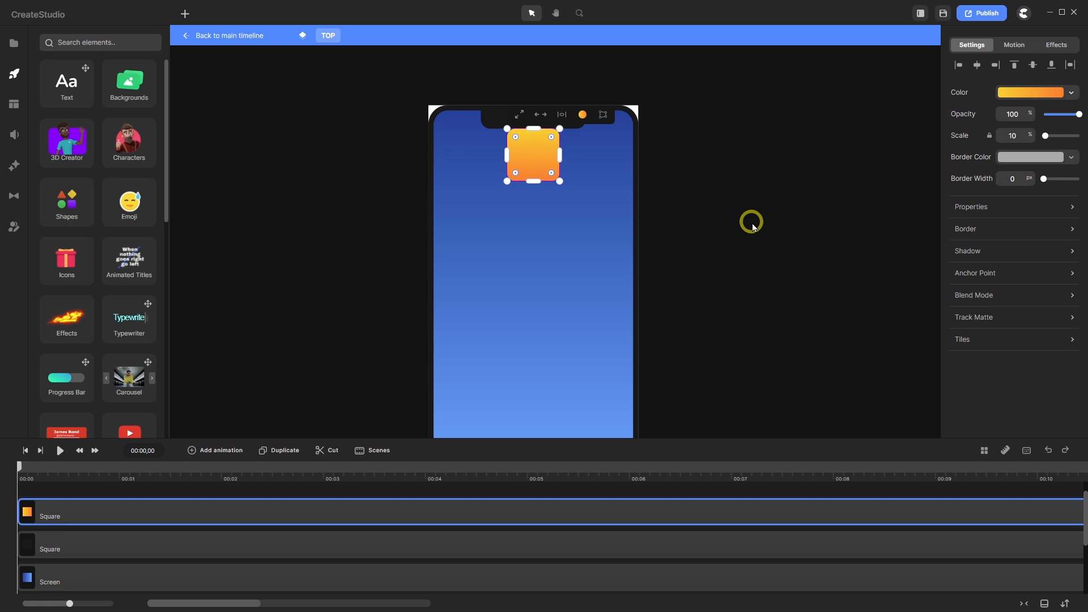
{"action": "key", "text": "shift+Down"}
{"action": "key", "text": "shift+Down"}
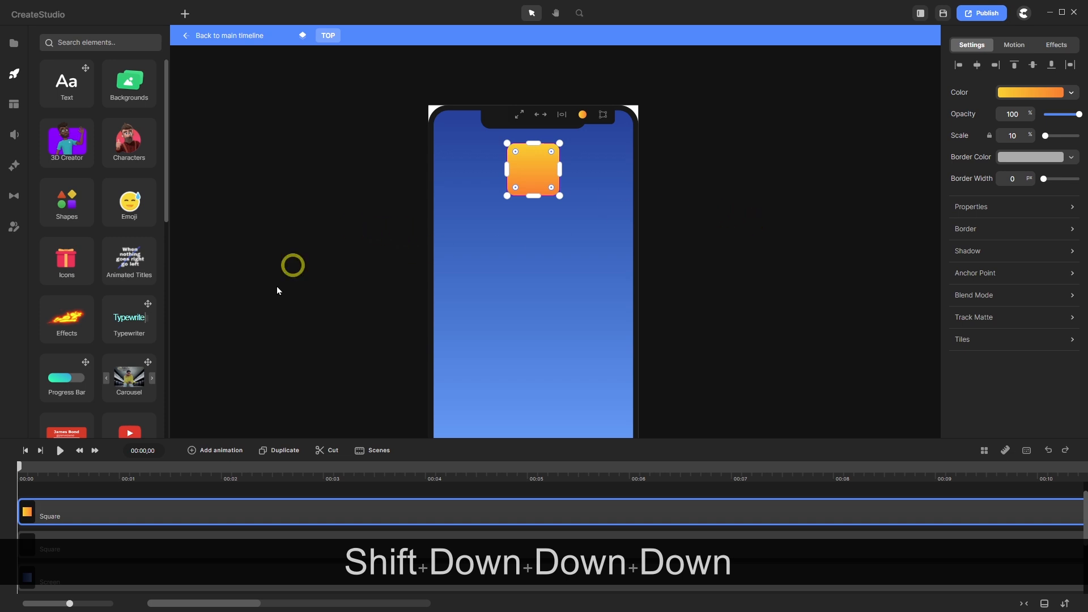
- Rename the square's track to 'App 1'
{"action": "right_click", "coordinate": [89, 524]}
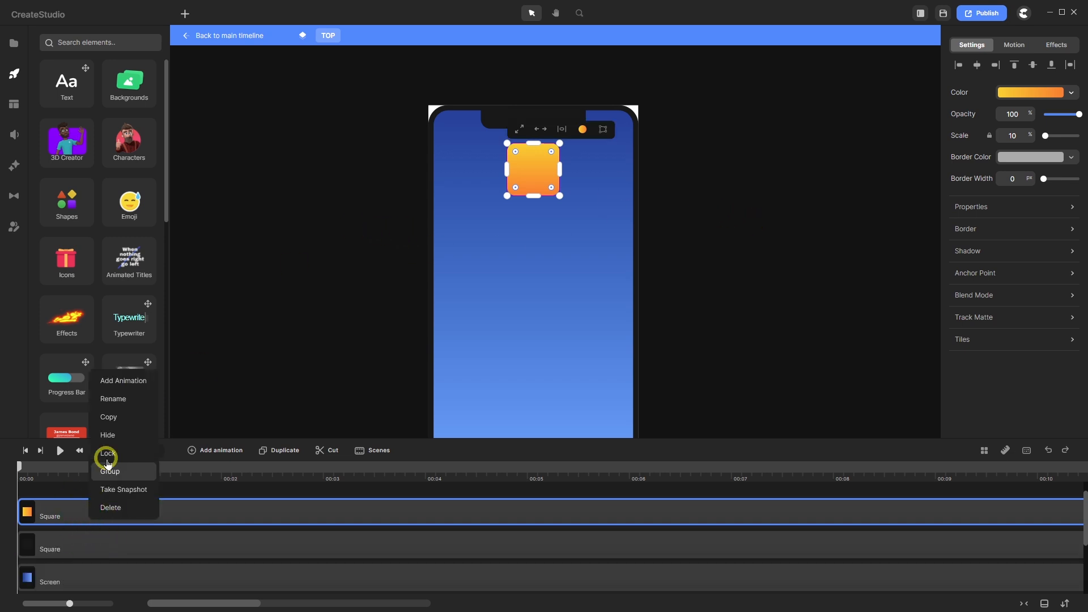
{"action": "left_click", "coordinate": [124, 400]}
{"action": "type", "text": "A"}
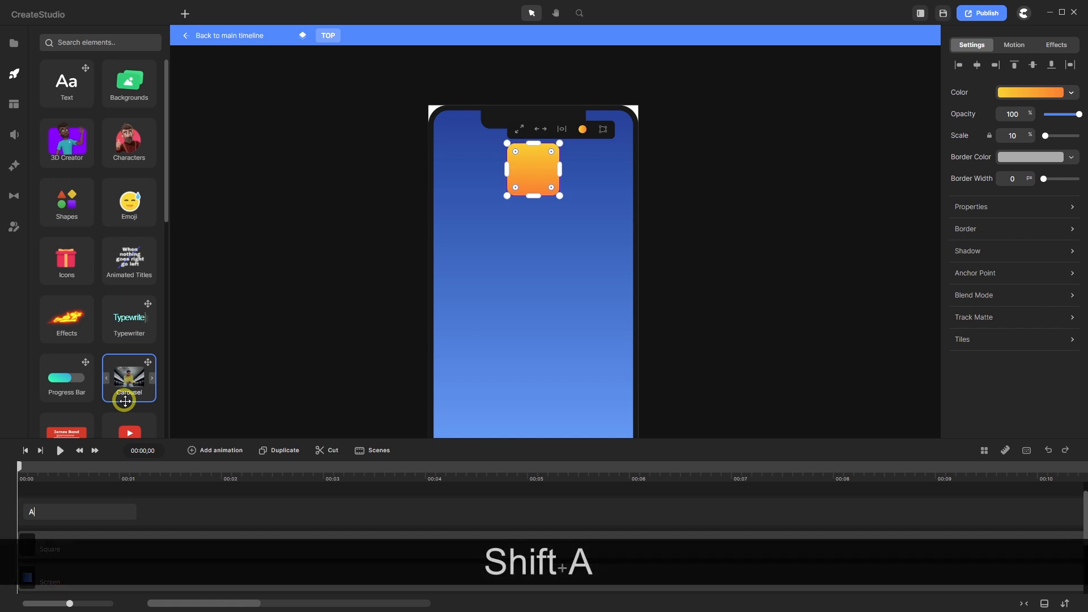
{"action": "type", "text": "pp 1"}
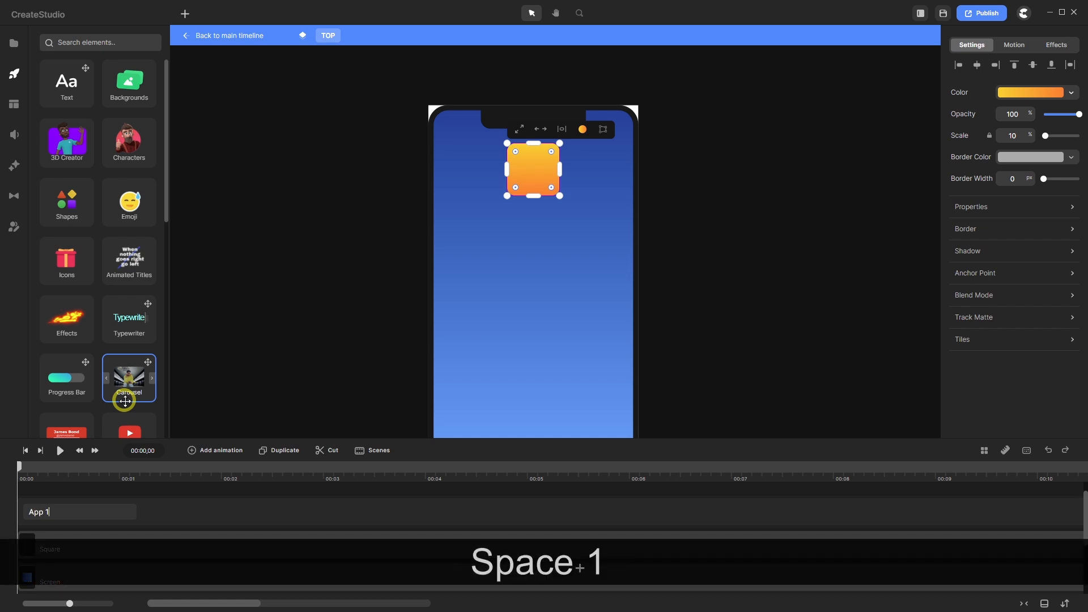
{"action": "key", "text": "Return"}
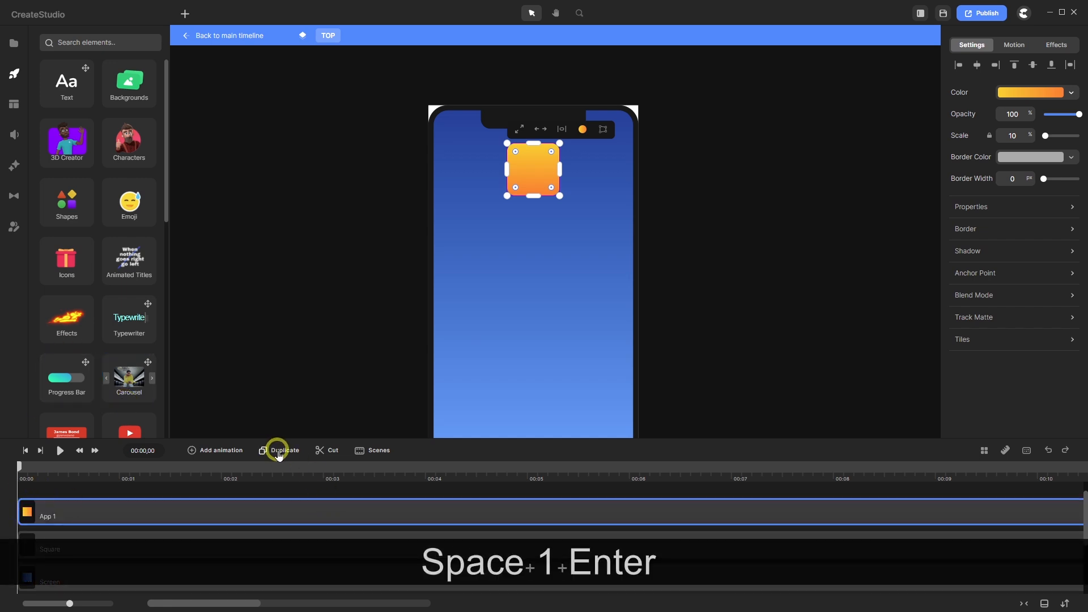
- Rename the copied tile 'App 2' and place it just left of the orange tile
{"action": "right_click", "coordinate": [70, 517]}
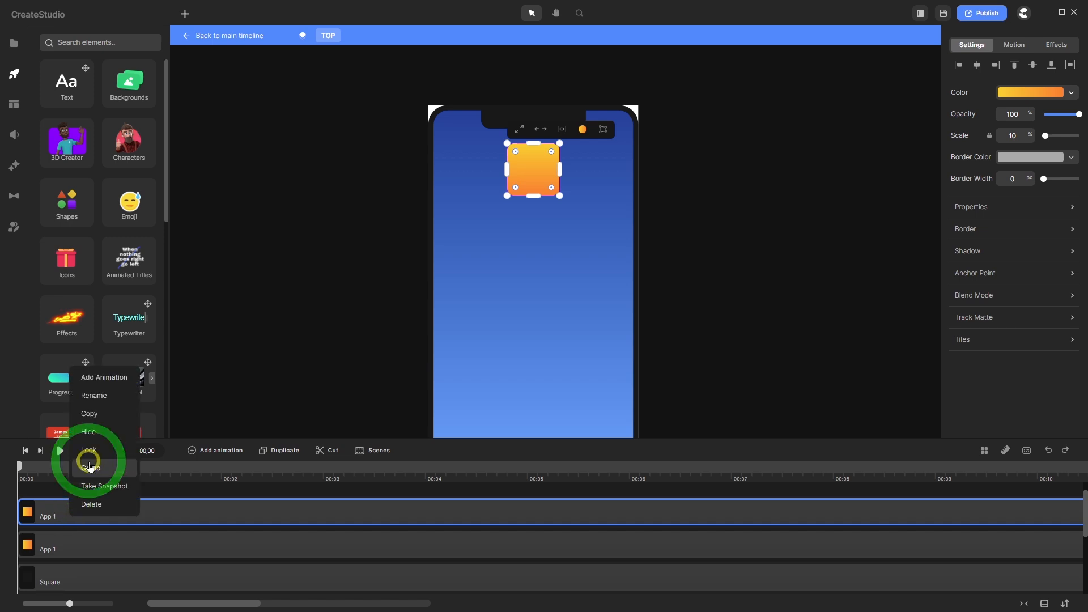
{"action": "left_click", "coordinate": [92, 388]}
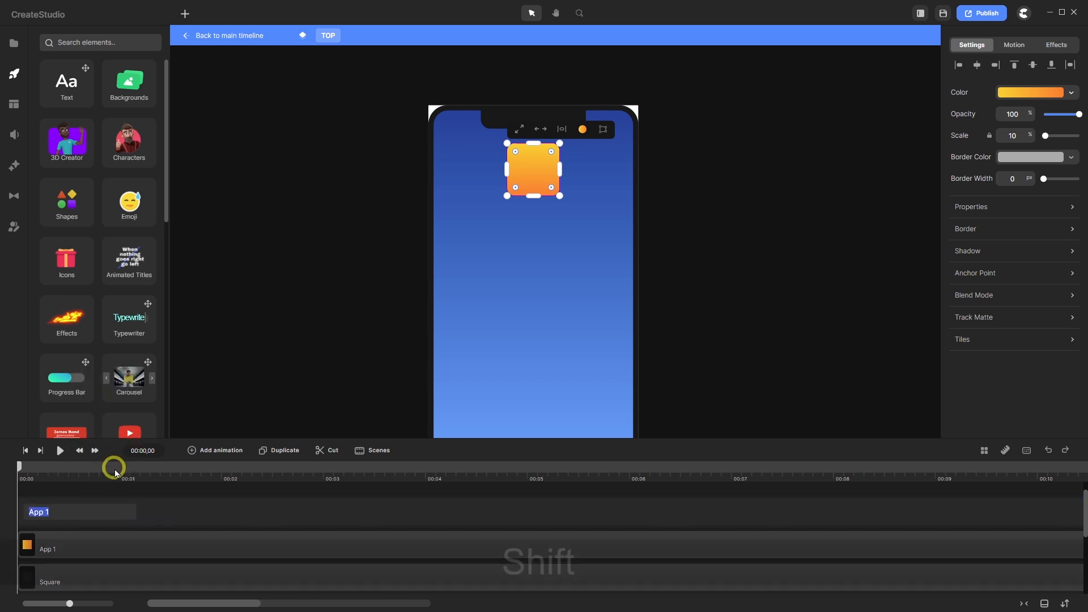
{"action": "type", "text": "App 2"}
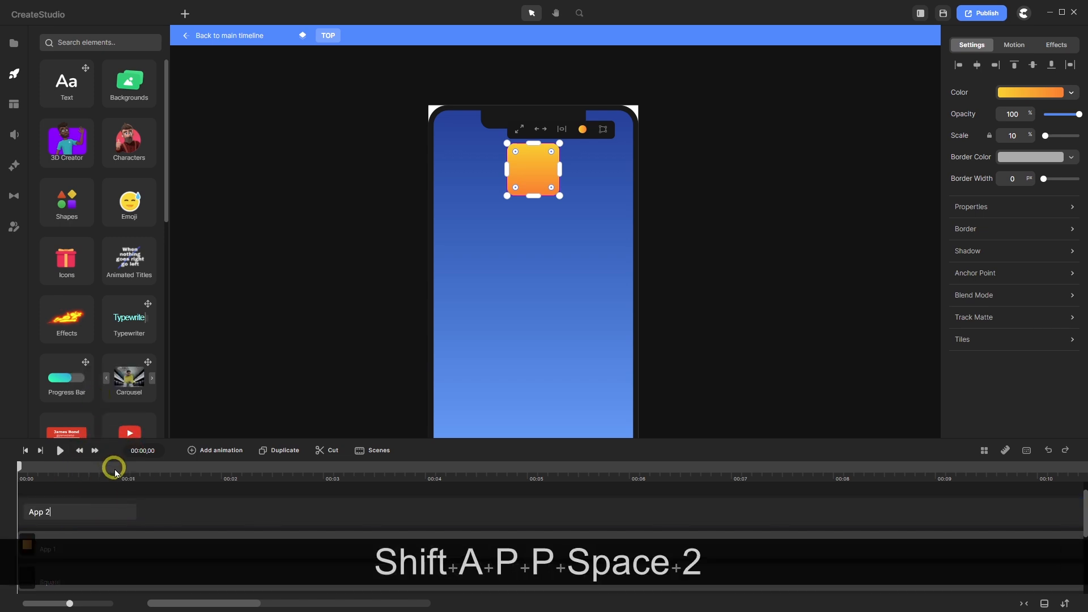
{"action": "key", "text": "Return"}
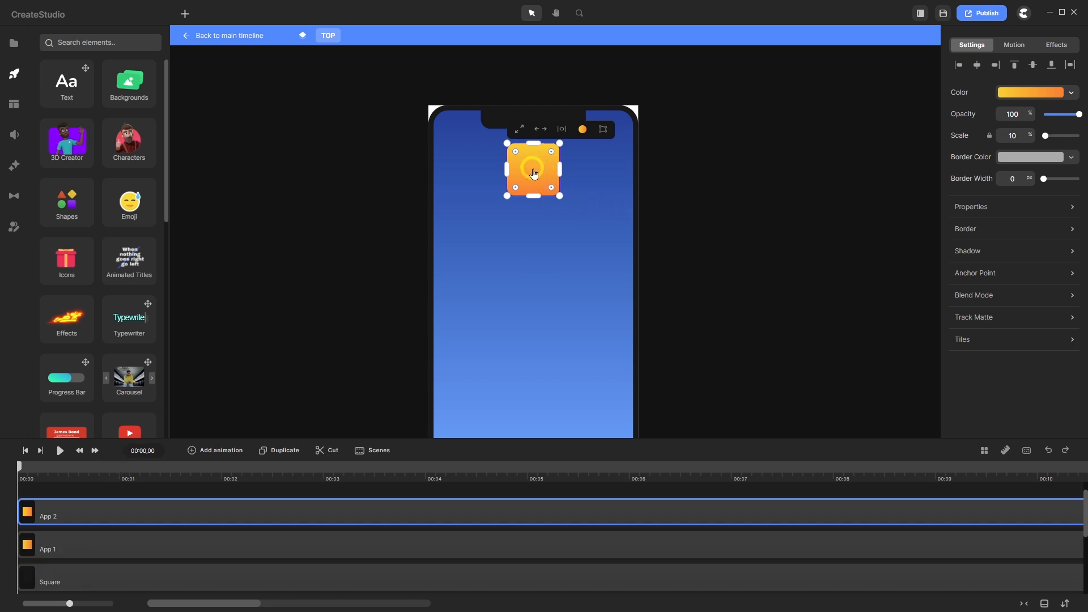
{"action": "left_click_drag", "start_coordinate": [533, 173], "coordinate": [477, 171]}
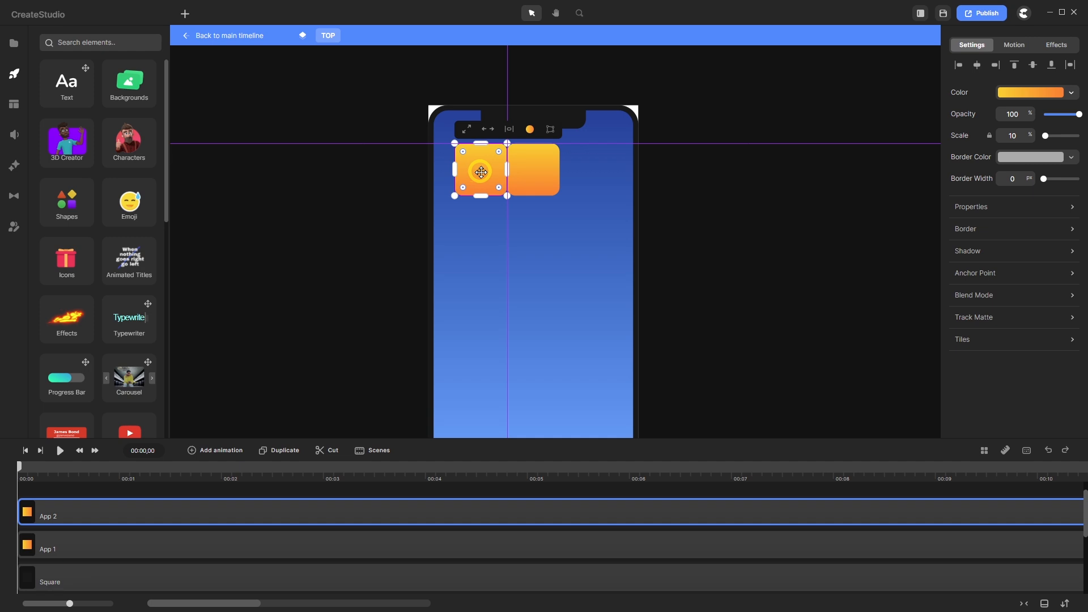
{"action": "left_click_drag", "start_coordinate": [481, 173], "coordinate": [481, 172]}
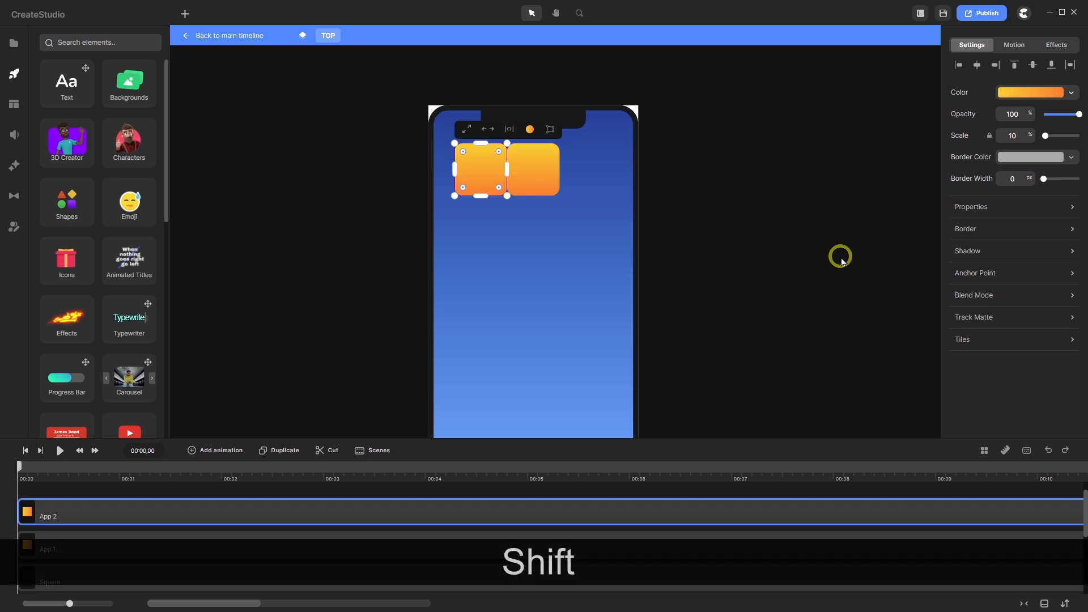
{"action": "key", "text": "shift+Left"}
{"action": "key", "text": "shift+Left"}
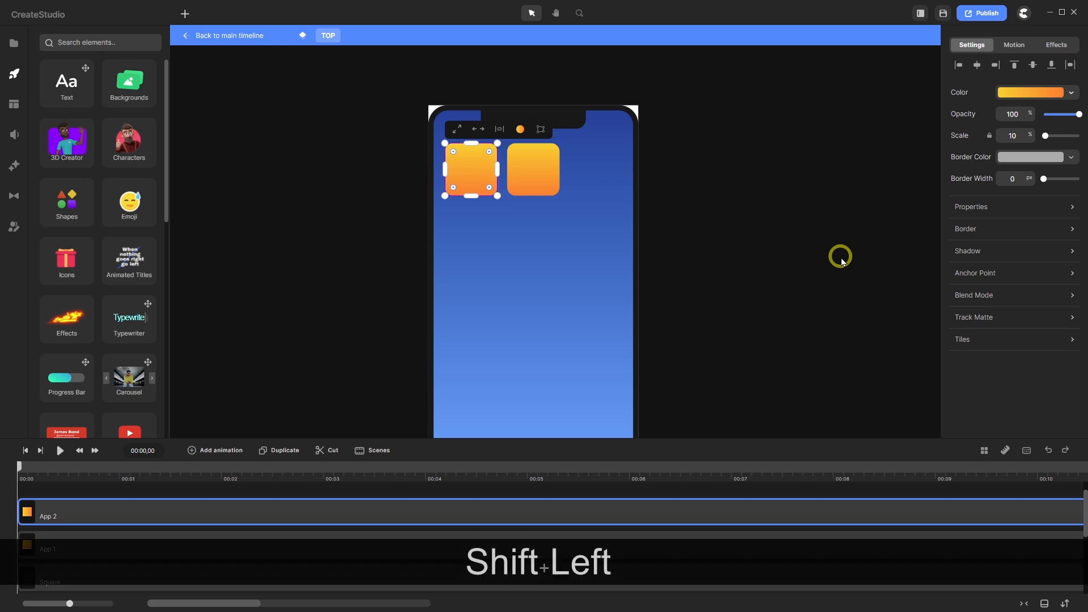
- Give App 2 the green Popular gradient (3dffd5) and duplicate it
{"action": "left_click", "coordinate": [1029, 92]}
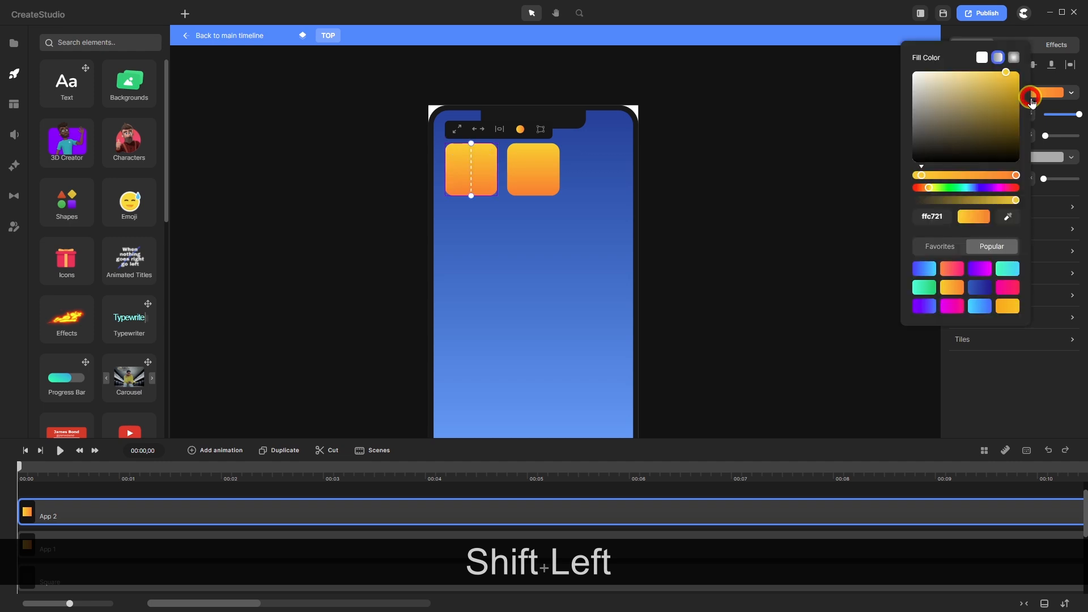
{"action": "left_click", "coordinate": [1000, 312]}
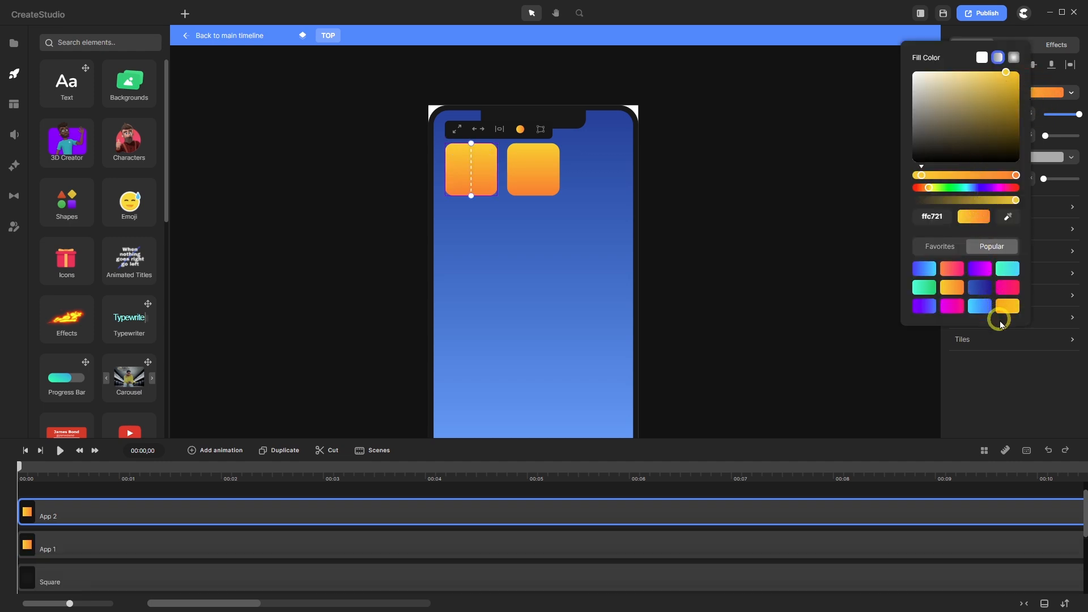
{"action": "left_click", "coordinate": [924, 287]}
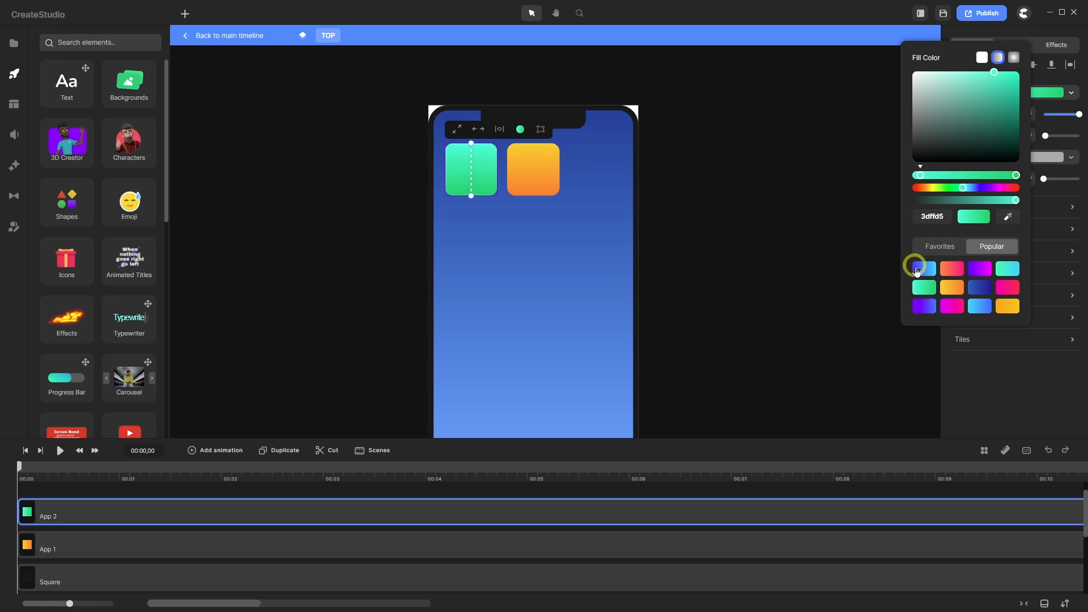
{"action": "left_click", "coordinate": [290, 451]}
- Rename the new copy 'App 3' and line it up right of the orange tile
{"action": "right_click", "coordinate": [151, 502]}
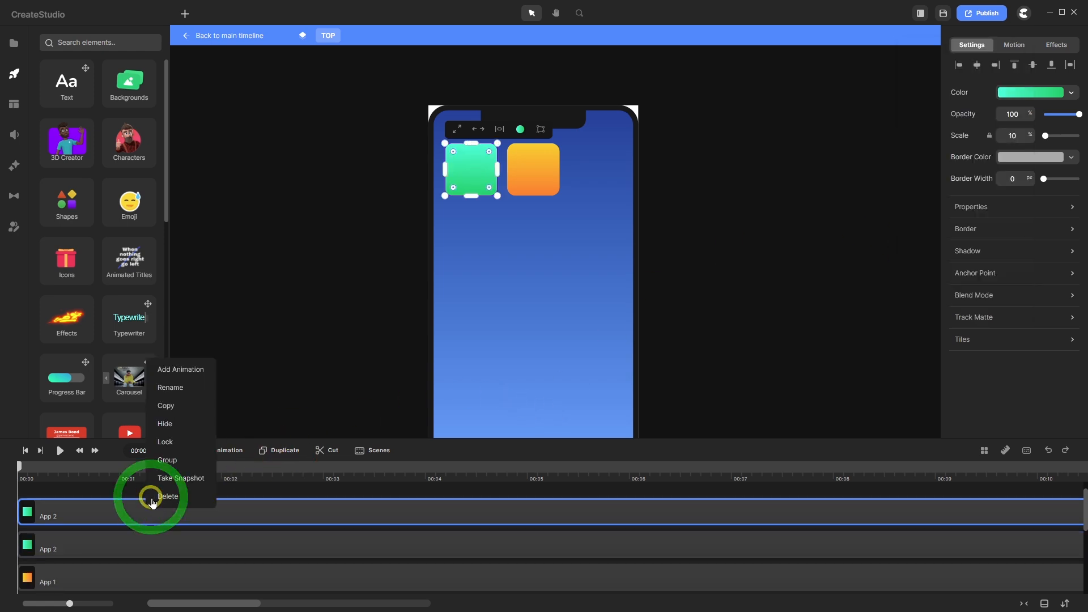
{"action": "left_click", "coordinate": [183, 387]}
{"action": "type", "text": "App 3"}
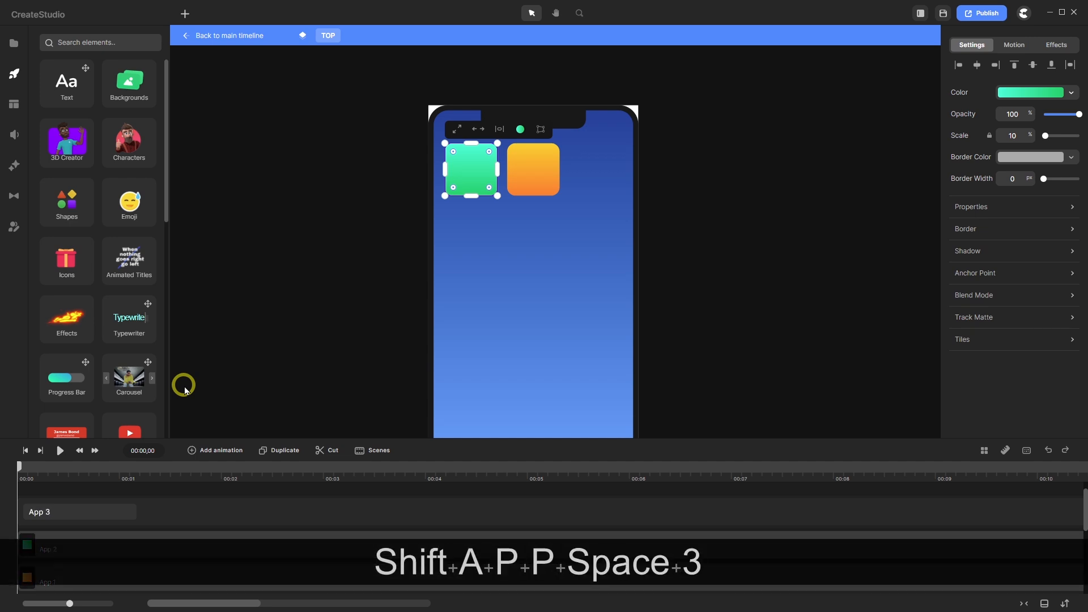
{"action": "key", "text": "Return"}
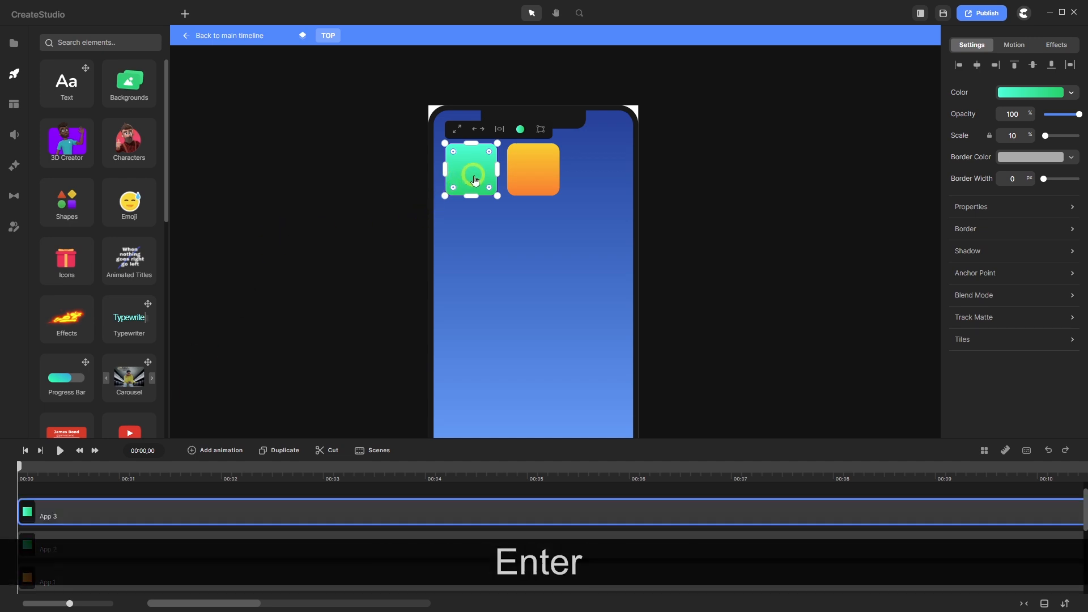
{"action": "left_click_drag", "start_coordinate": [475, 181], "coordinate": [592, 176]}
{"action": "scroll", "coordinate": [592, 176], "scroll_direction": "up", "scroll_amount": 5}
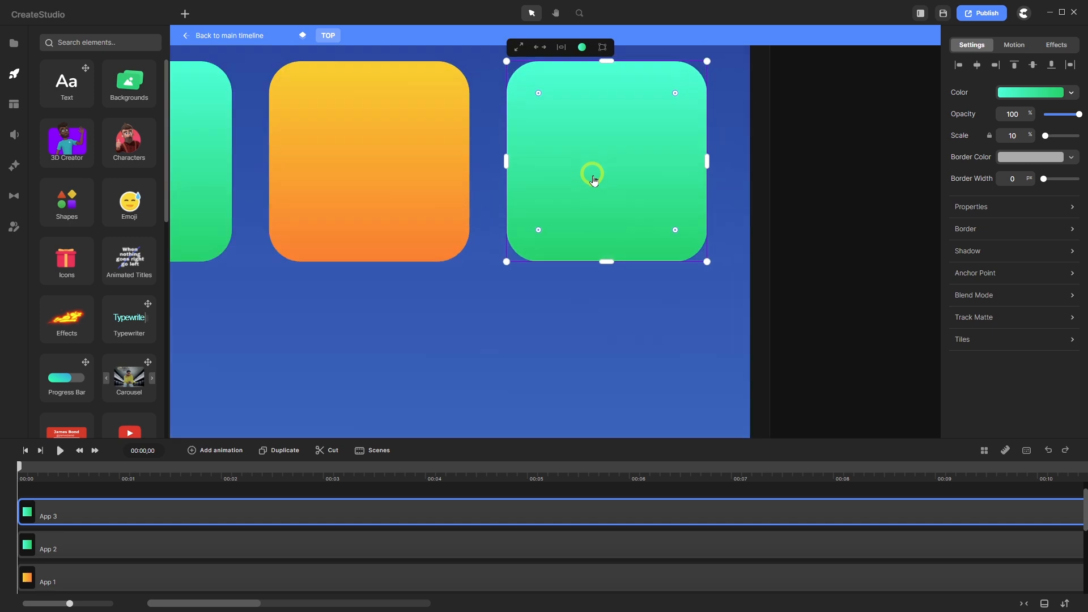
{"action": "scroll", "coordinate": [593, 180], "scroll_direction": "down", "scroll_amount": 5}
{"action": "left_click_drag", "start_coordinate": [589, 181], "coordinate": [566, 179]}
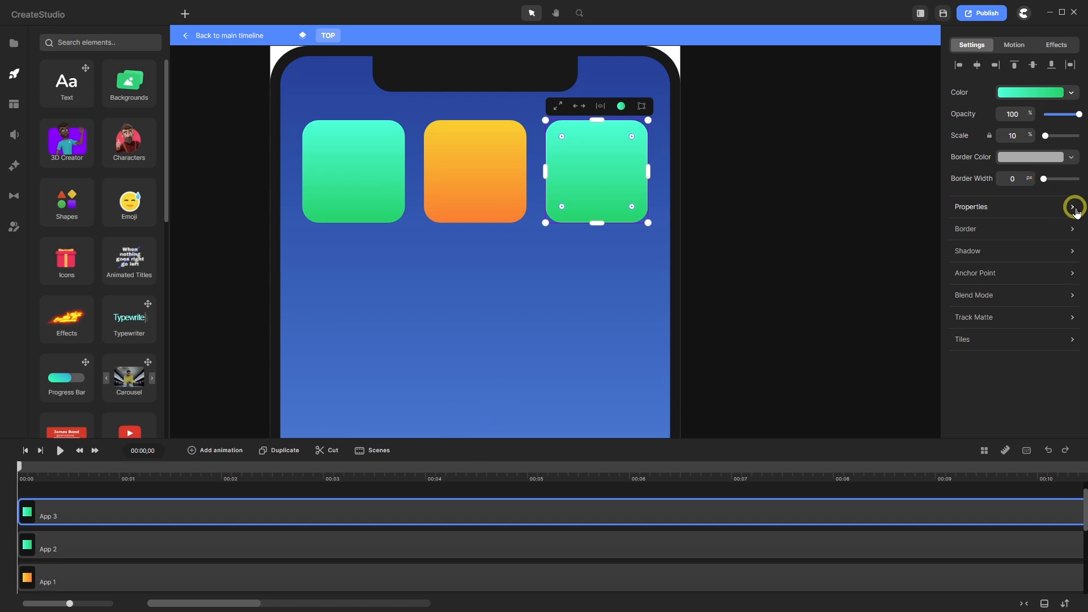
- Fill App 3 with the orange-to-pink gradient (ff843d) and duplicate it
{"action": "left_click", "coordinate": [1026, 91]}
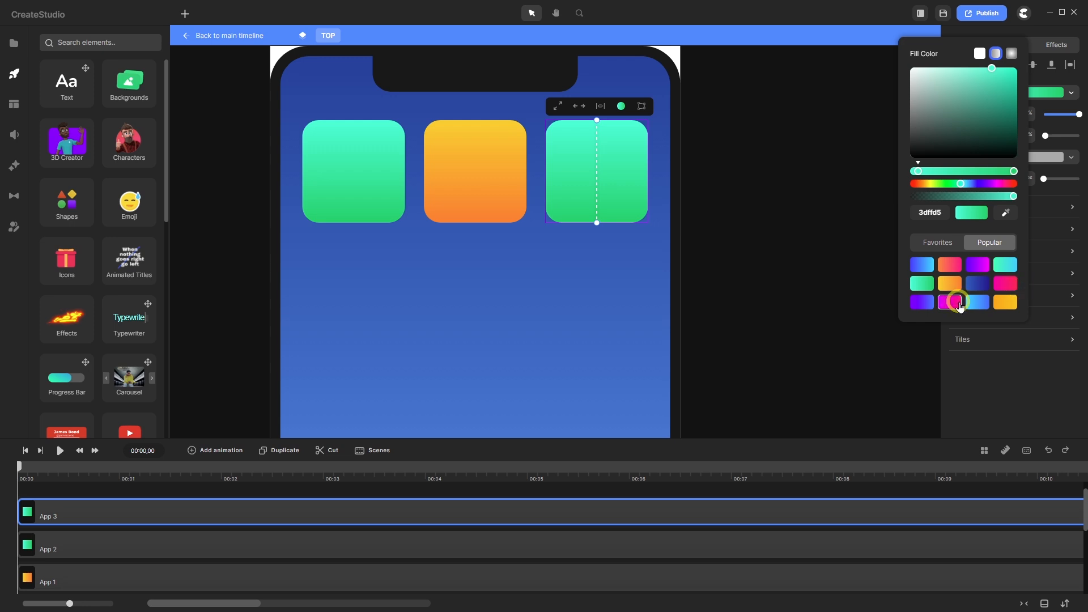
{"action": "left_click", "coordinate": [1004, 284]}
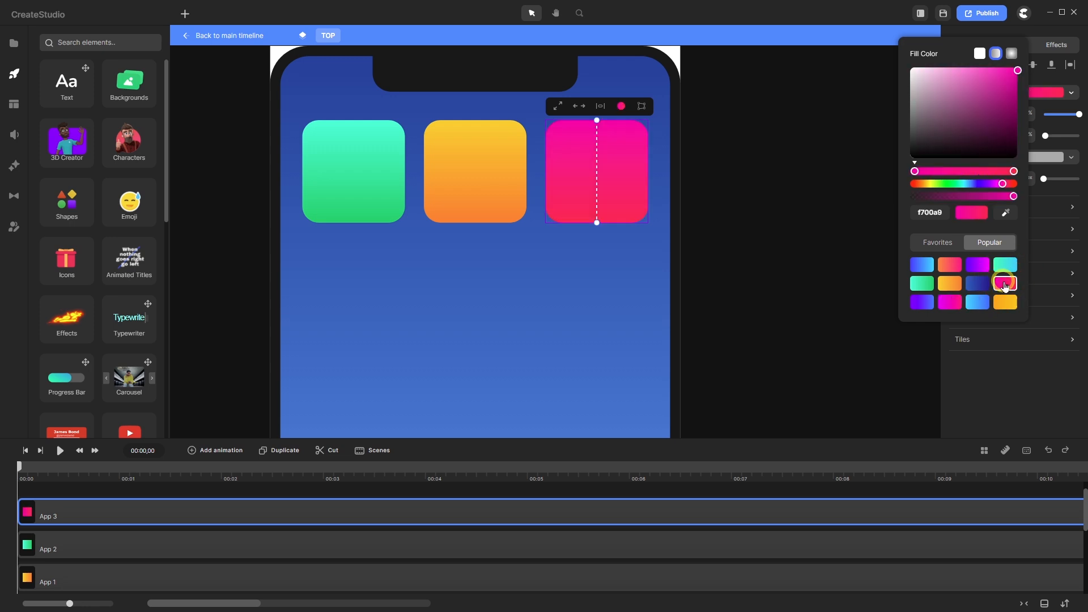
{"action": "left_click", "coordinate": [950, 265]}
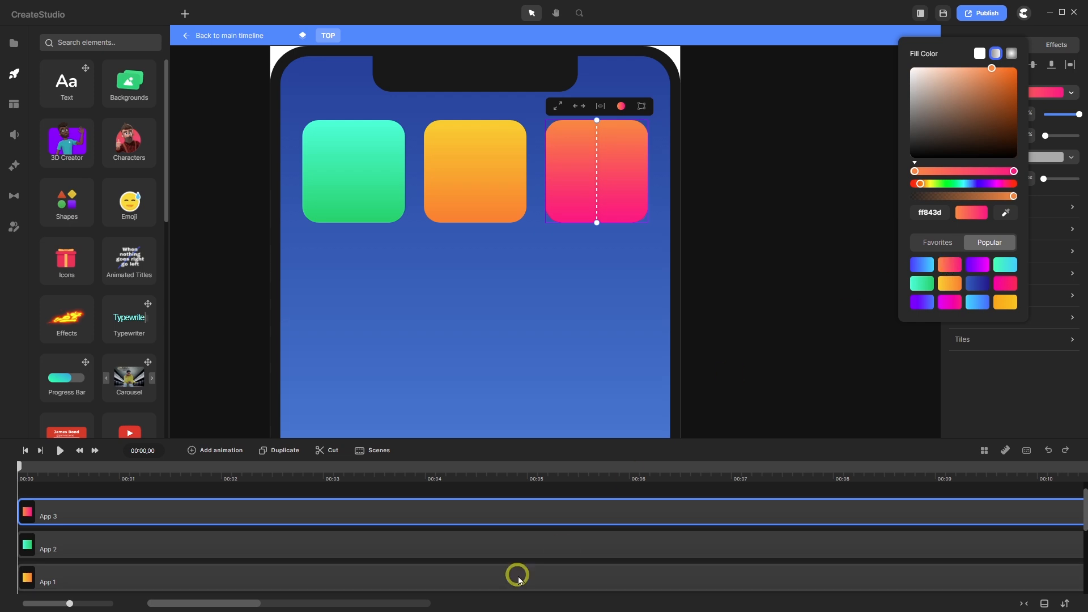
{"action": "left_click", "coordinate": [285, 452]}
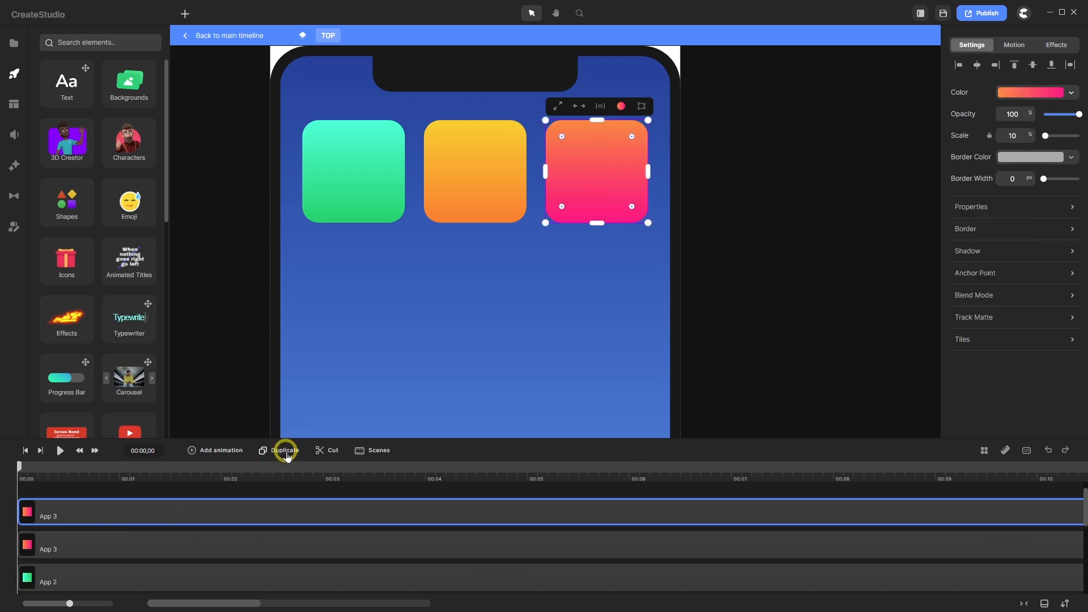
- Rename the latest copy 'App 4' and move it below the green tile
{"action": "right_click", "coordinate": [91, 520]}
{"action": "left_click", "coordinate": [121, 399]}
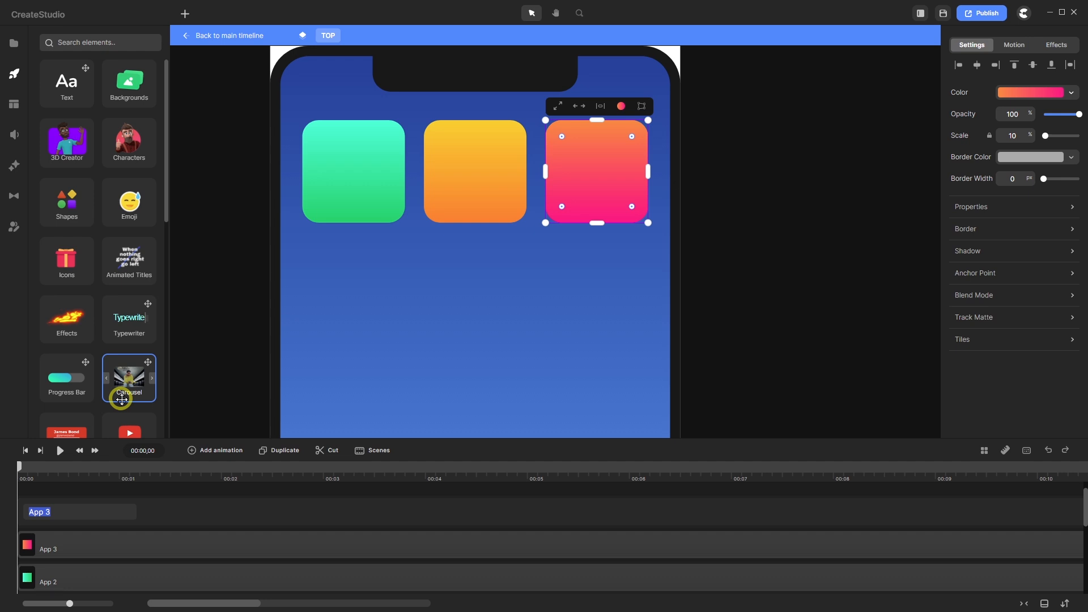
{"action": "type", "text": "App "}
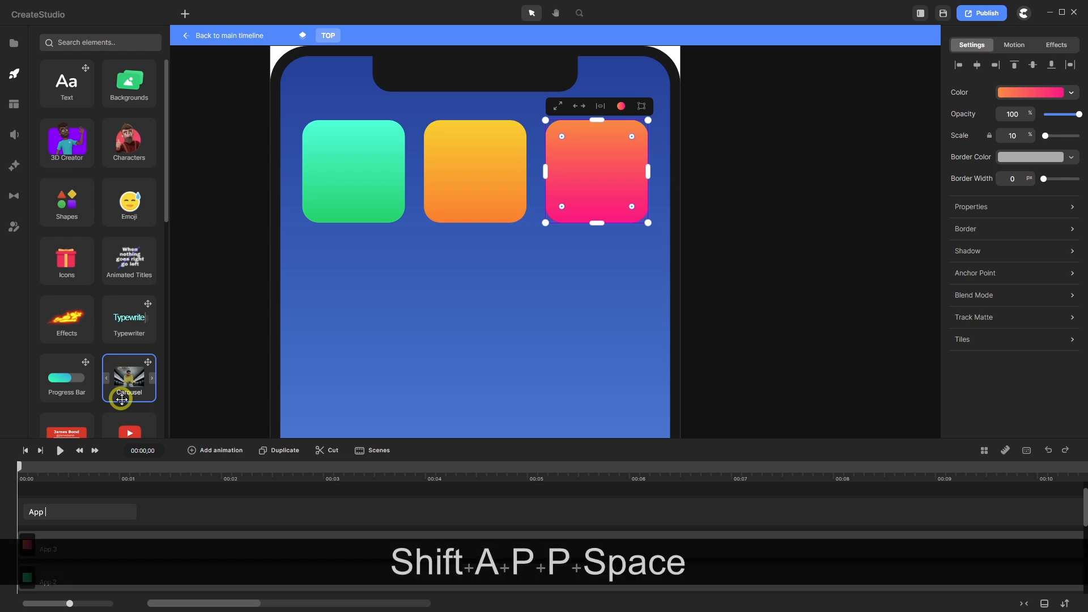
{"action": "type", "text": "4"}
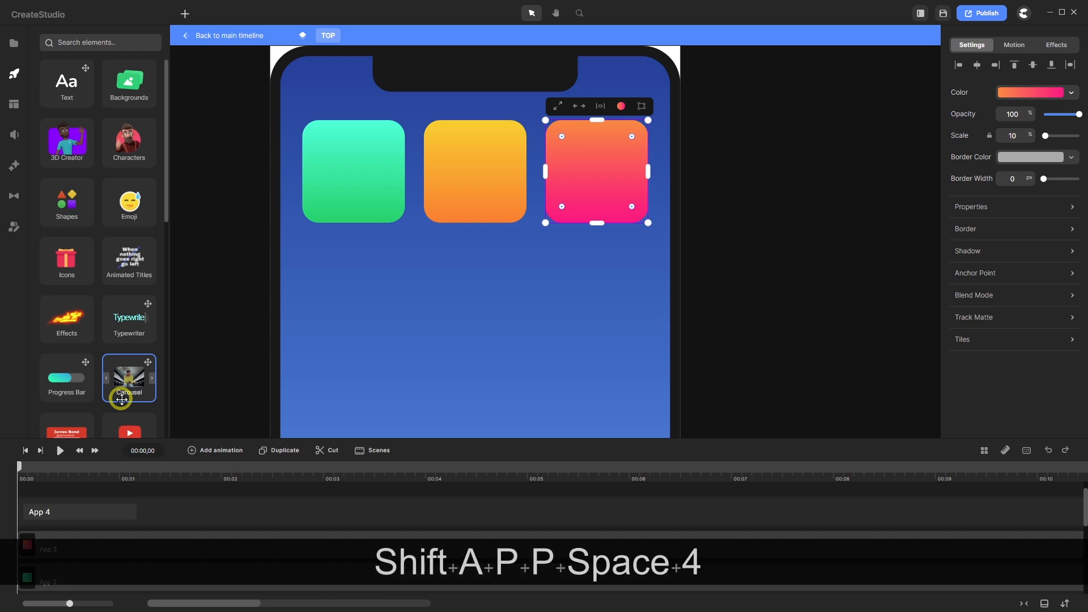
{"action": "key", "text": "Return"}
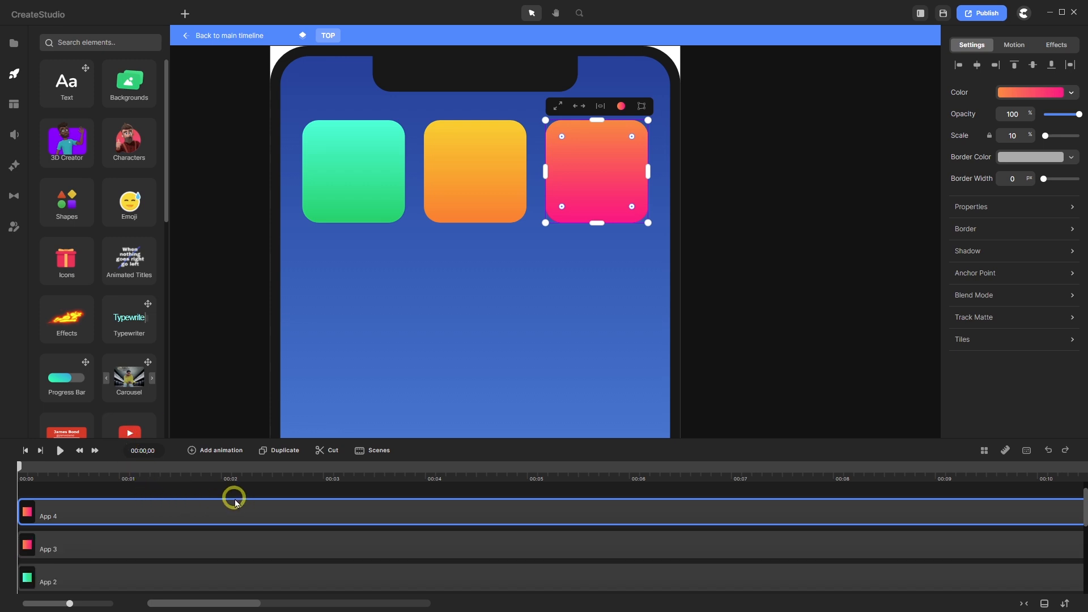
{"action": "left_click_drag", "start_coordinate": [585, 165], "coordinate": [353, 270]}
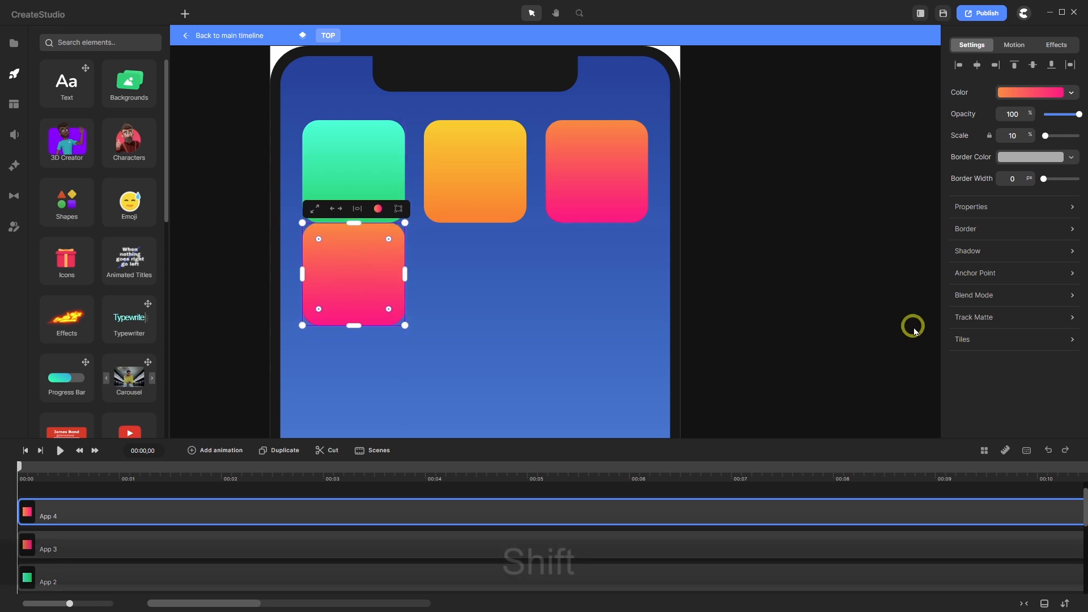
{"action": "key", "text": "shift+Down"}
{"action": "key", "text": "shift+Down"}
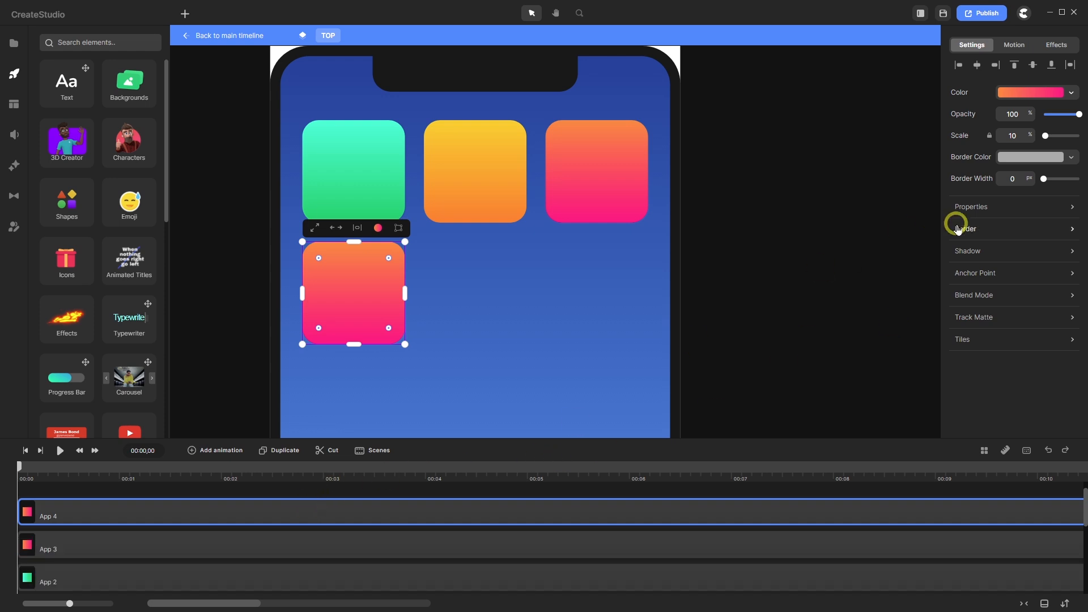
- Give App 4 the blue Popular gradient, flipped vertically so cyan sits on top
{"action": "left_click", "coordinate": [1034, 93]}
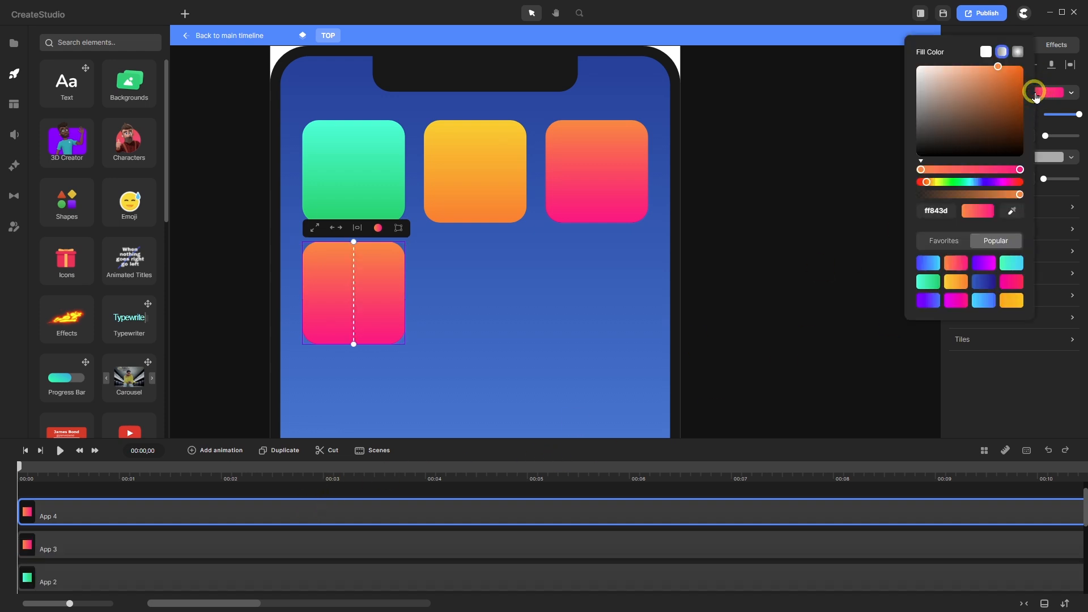
{"action": "left_click", "coordinate": [983, 301]}
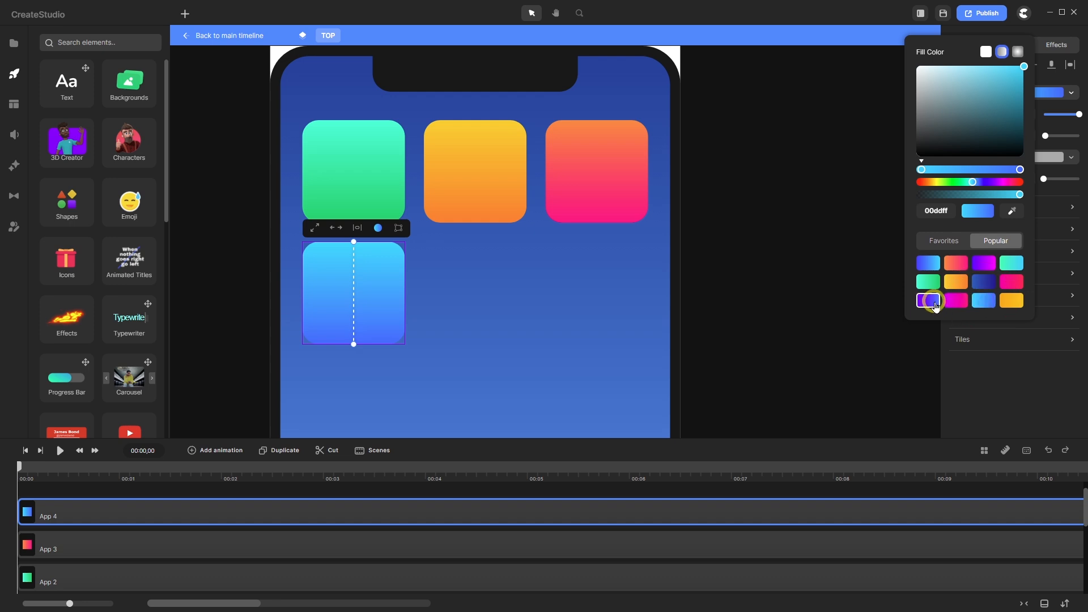
{"action": "left_click", "coordinate": [932, 265]}
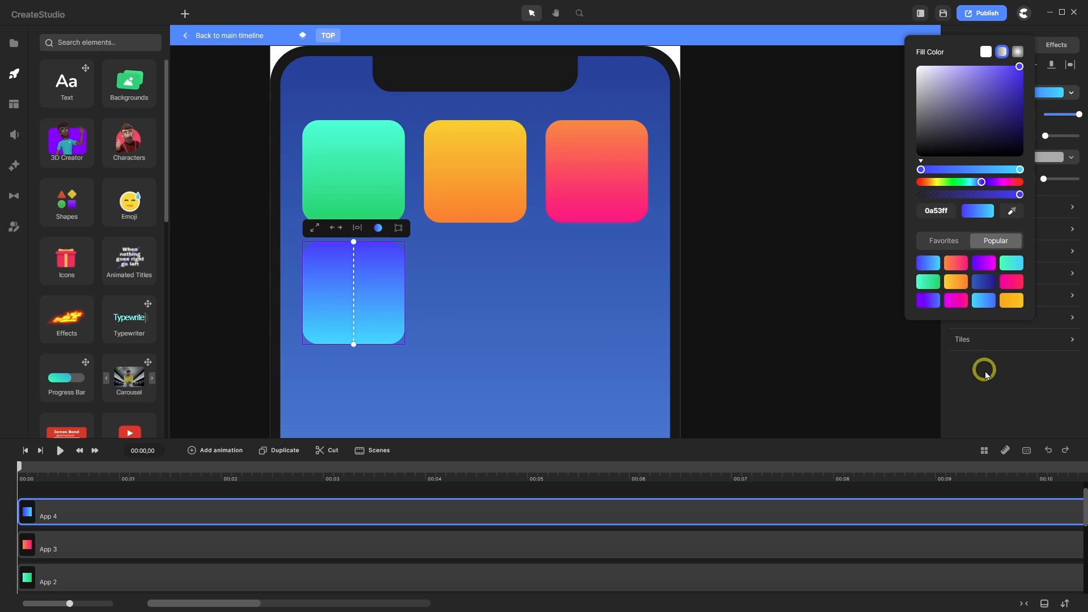
{"action": "left_click", "coordinate": [1063, 188]}
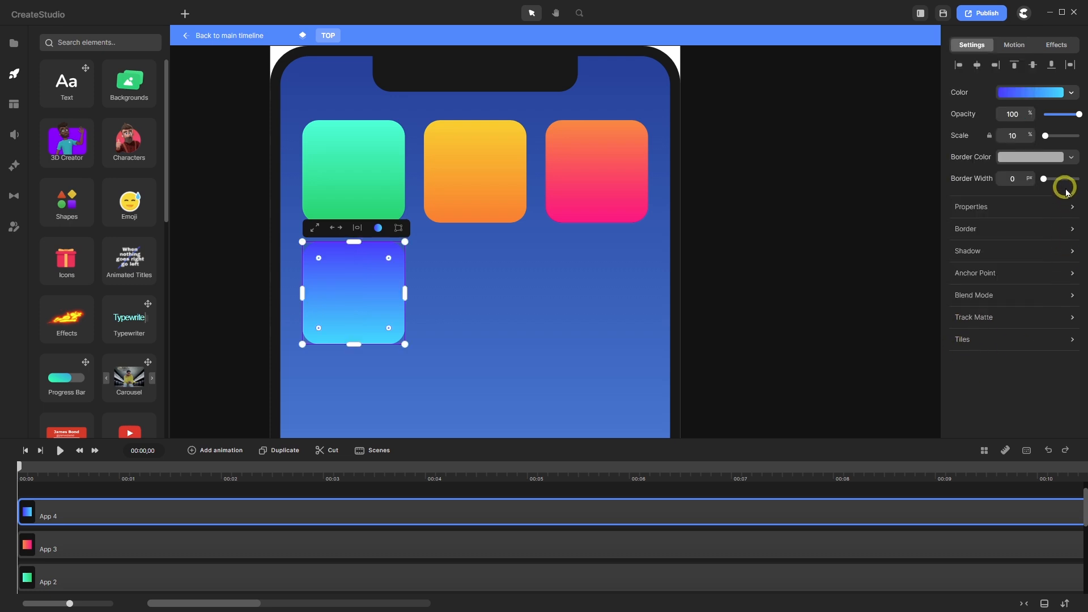
{"action": "left_click", "coordinate": [1073, 208]}
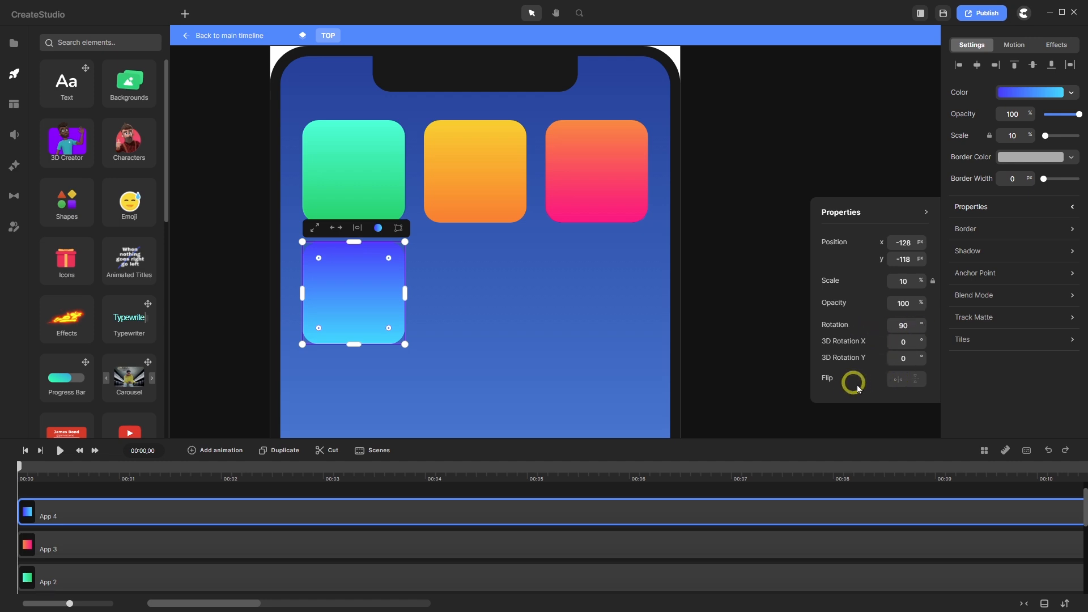
{"action": "left_click", "coordinate": [898, 380]}
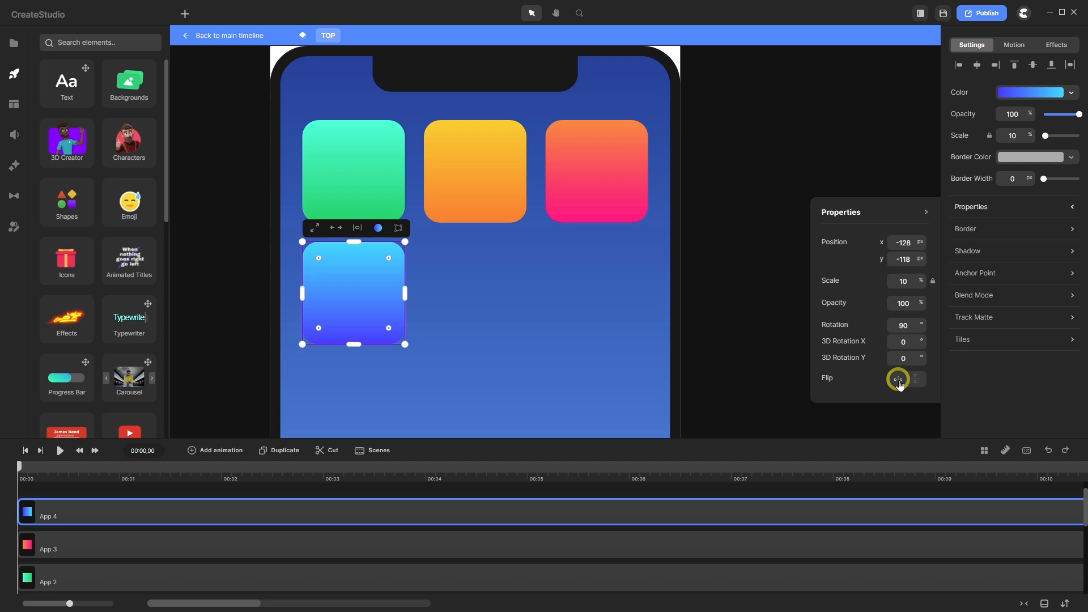
{"action": "left_click", "coordinate": [586, 490]}
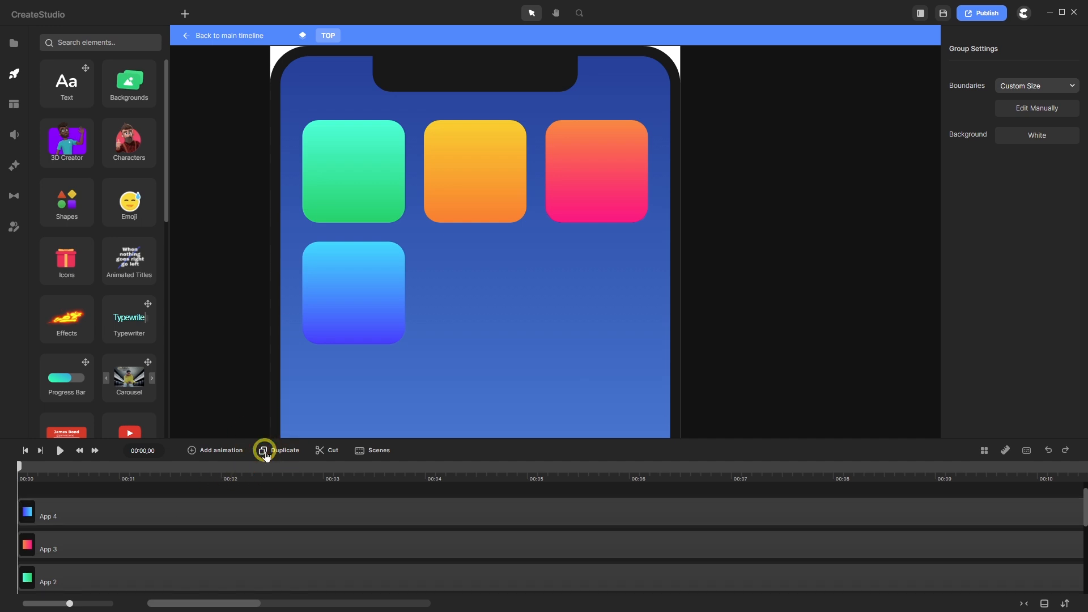
- Duplicate the App 4 track and name the new top track 'My Logo BG (App)'
{"action": "left_click", "coordinate": [182, 511]}
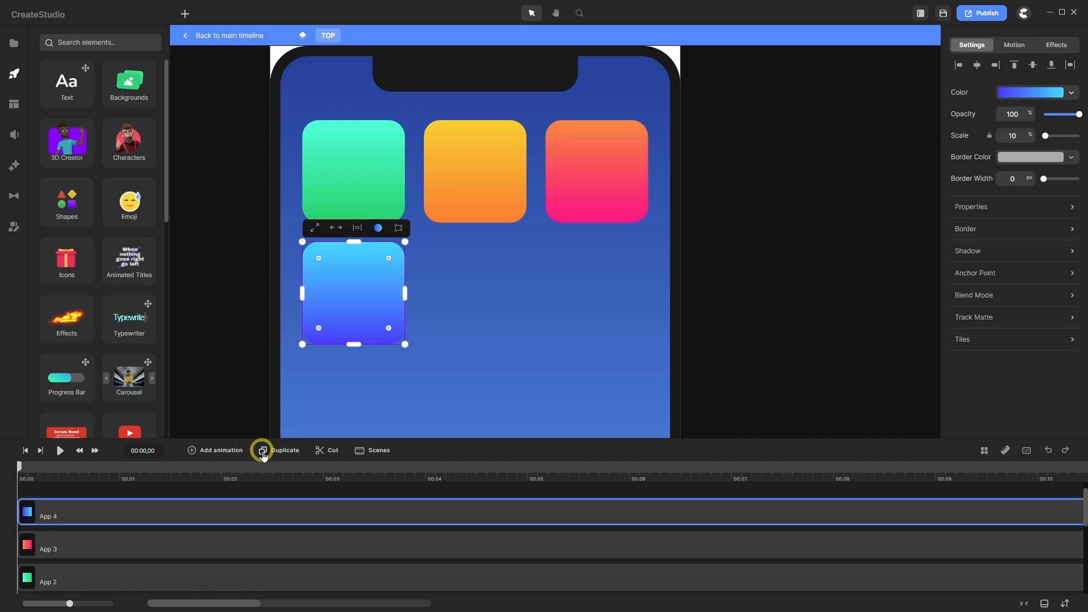
{"action": "left_click", "coordinate": [263, 452]}
{"action": "right_click", "coordinate": [63, 515]}
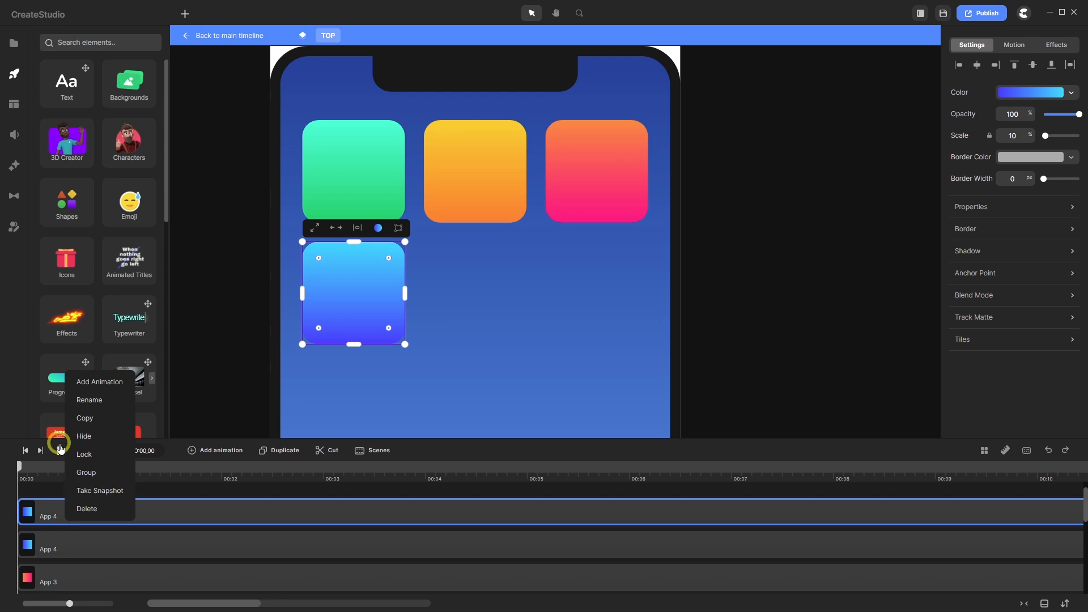
{"action": "left_click", "coordinate": [89, 400]}
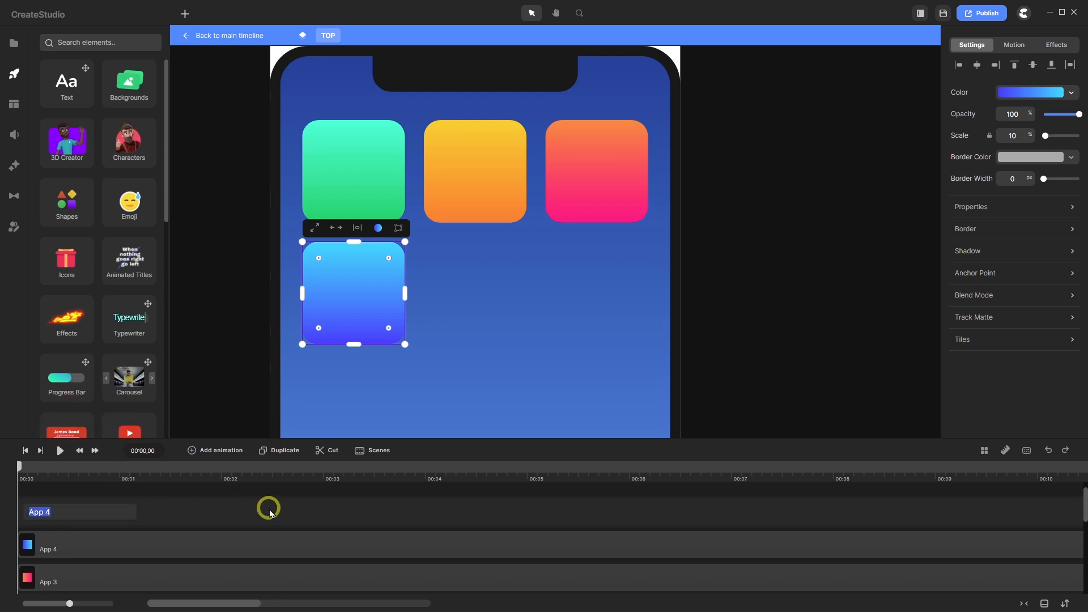
{"action": "type", "text": "M"}
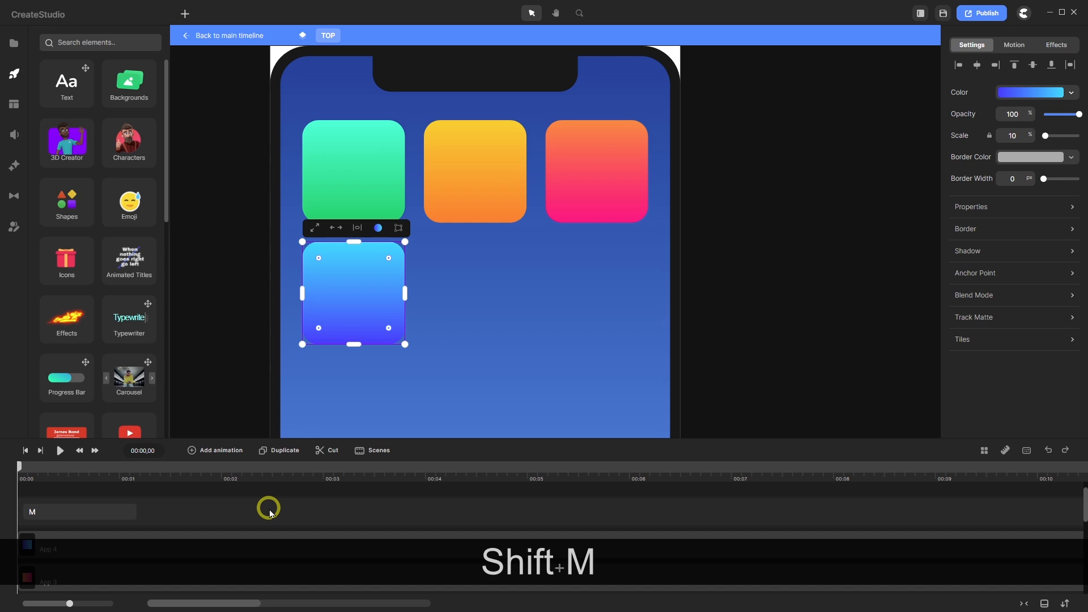
{"action": "type", "text": "y Log"}
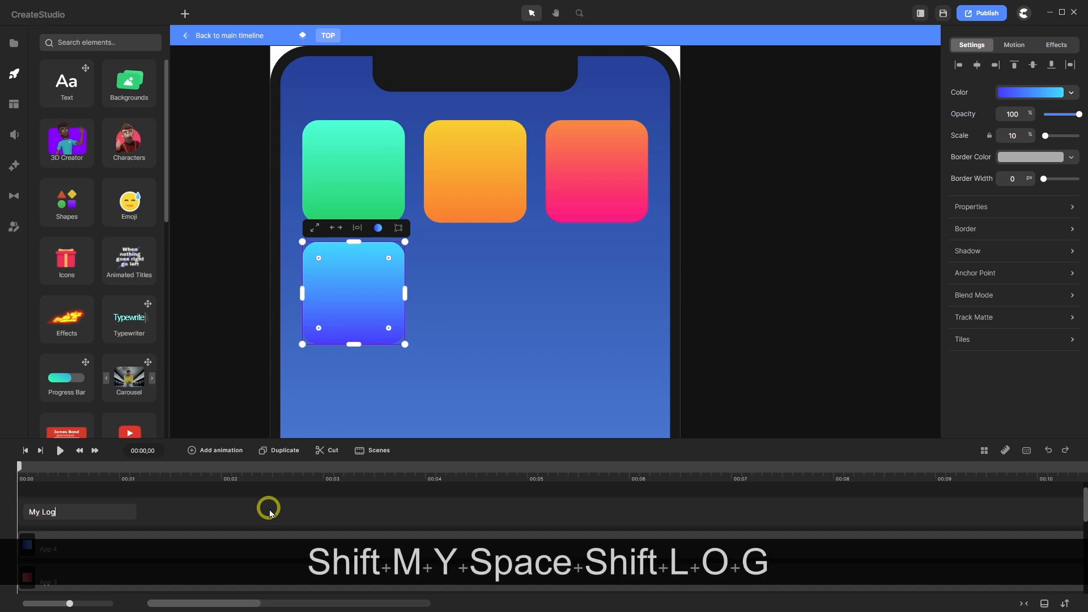
{"action": "type", "text": "o BG"}
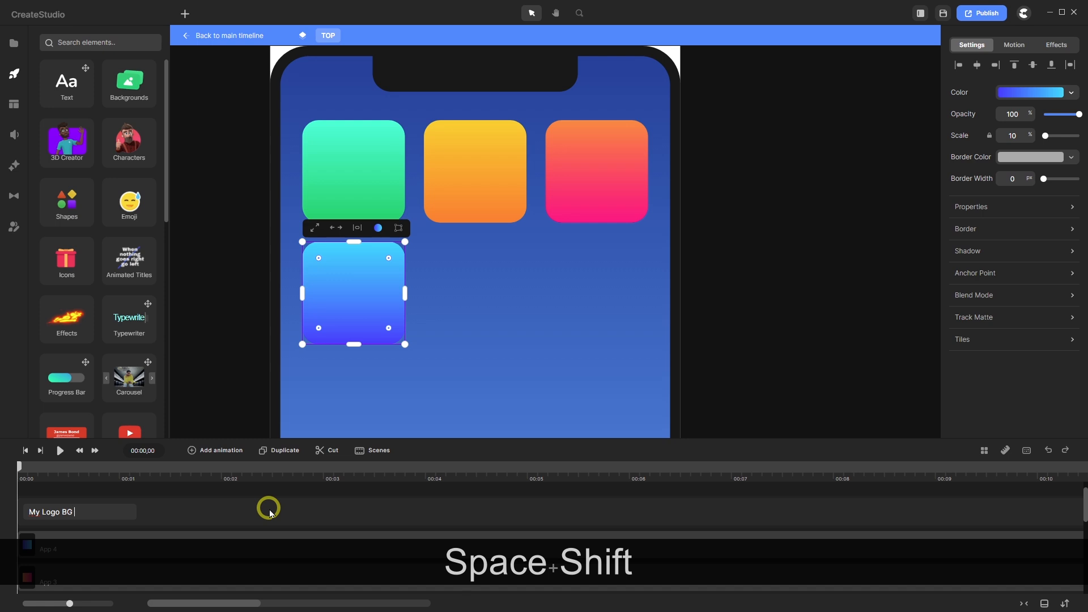
{"action": "type", "text": " (App)"}
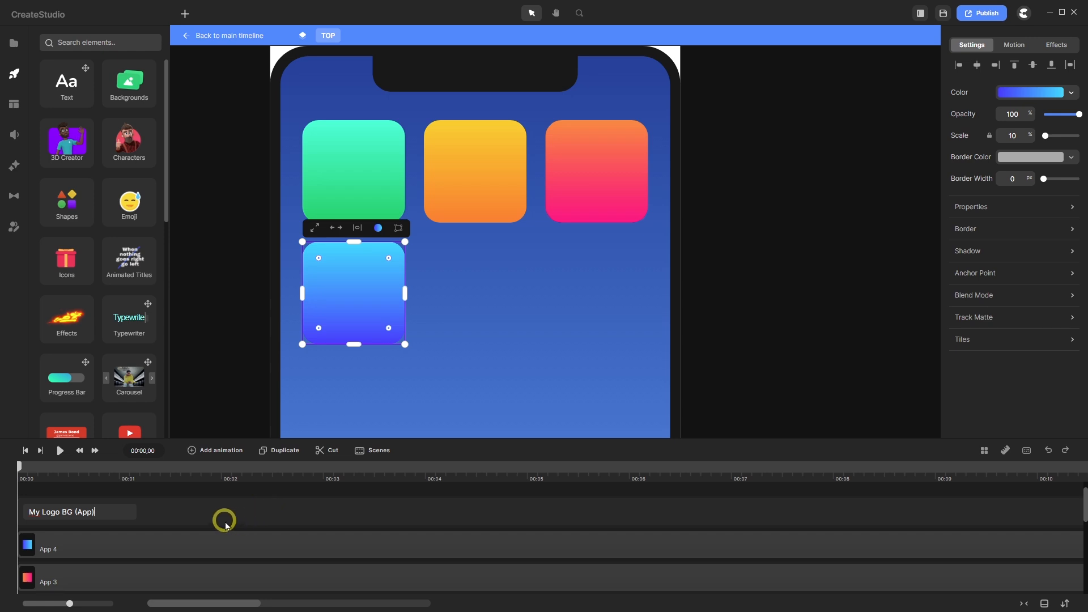
{"action": "scroll", "coordinate": [195, 519], "scroll_direction": "up", "scroll_amount": 1}
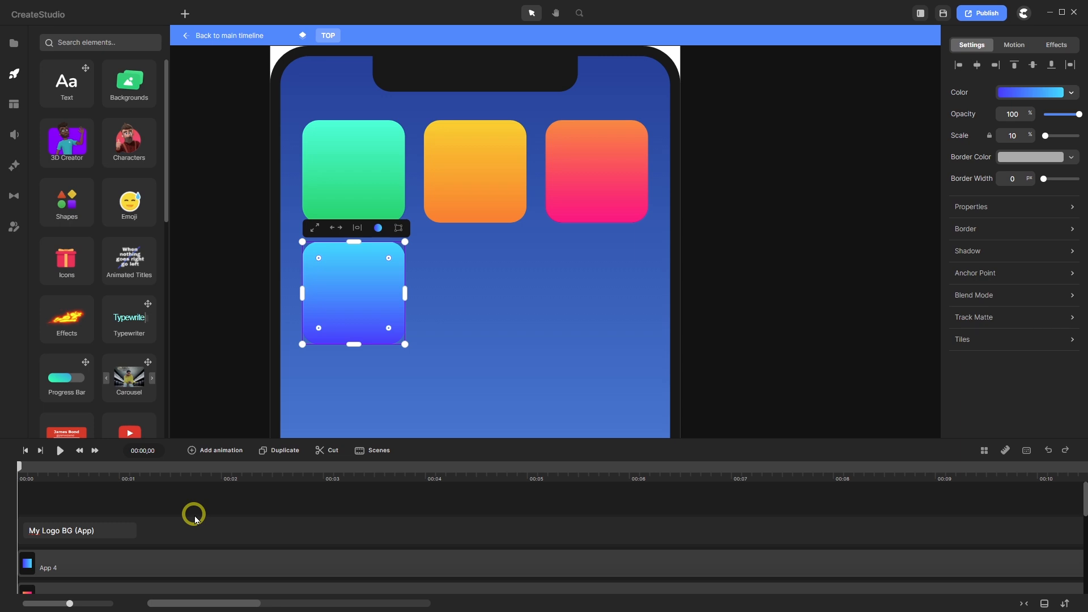
- Drag the My Logo BG (App) tile beside App 4, directly under the orange tile
{"action": "left_click", "coordinate": [171, 502]}
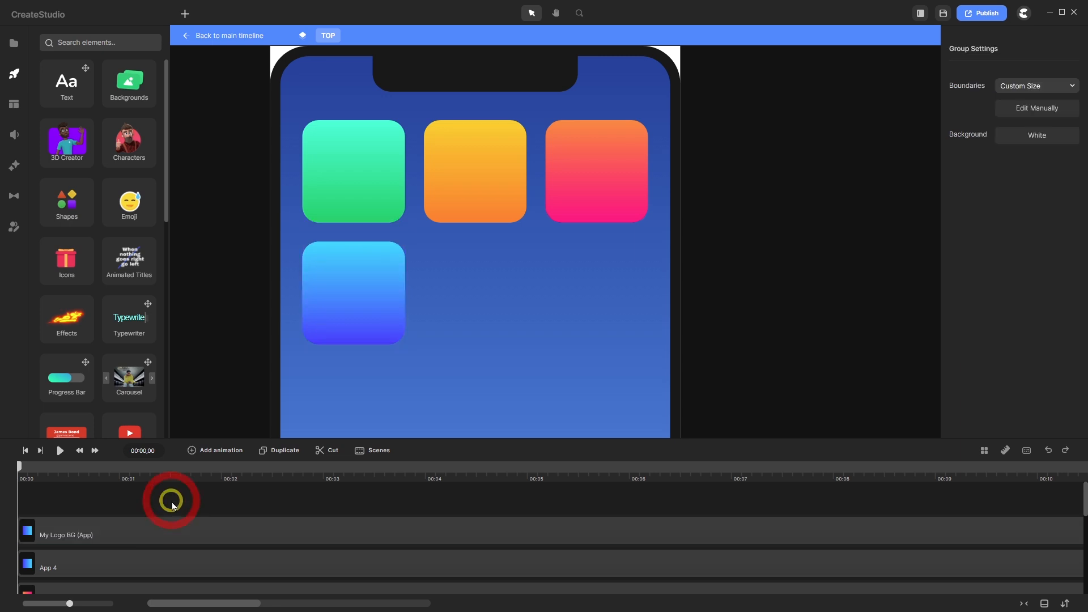
{"action": "left_click", "coordinate": [138, 528]}
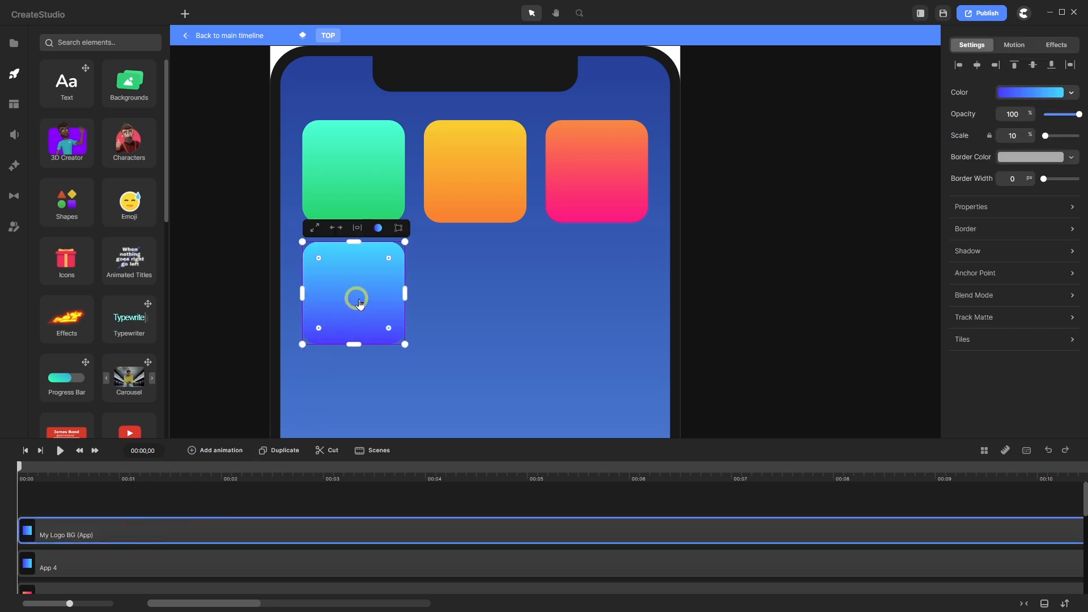
{"action": "left_click_drag", "start_coordinate": [356, 299], "coordinate": [478, 293]}
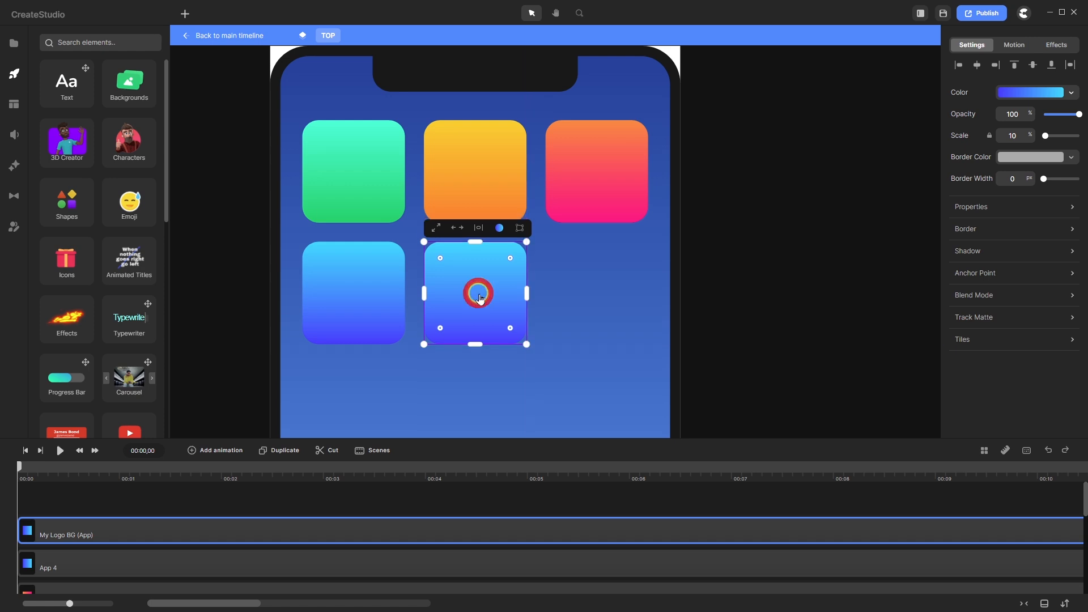
{"action": "left_click", "coordinate": [426, 505]}
{"action": "scroll", "coordinate": [498, 247], "scroll_direction": "down", "scroll_amount": 3}
{"action": "scroll", "coordinate": [493, 374], "scroll_direction": "up", "scroll_amount": 2}
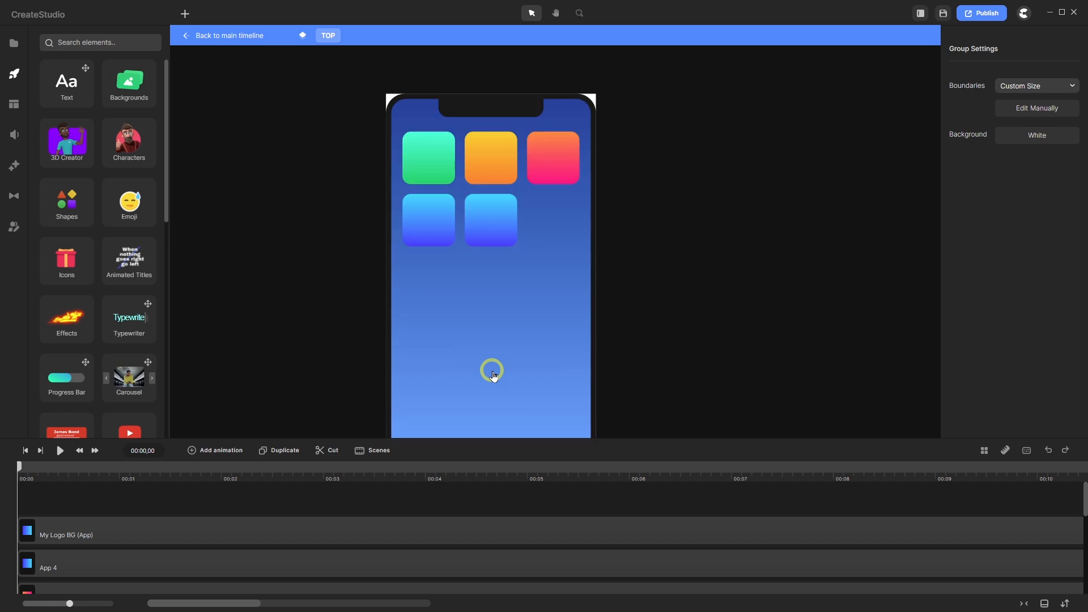
{"action": "scroll", "coordinate": [485, 291], "scroll_direction": "down", "scroll_amount": 1}
{"action": "scroll", "coordinate": [493, 331], "scroll_direction": "up", "scroll_amount": 1}
{"action": "scroll", "coordinate": [494, 337], "scroll_direction": "down", "scroll_amount": 1}
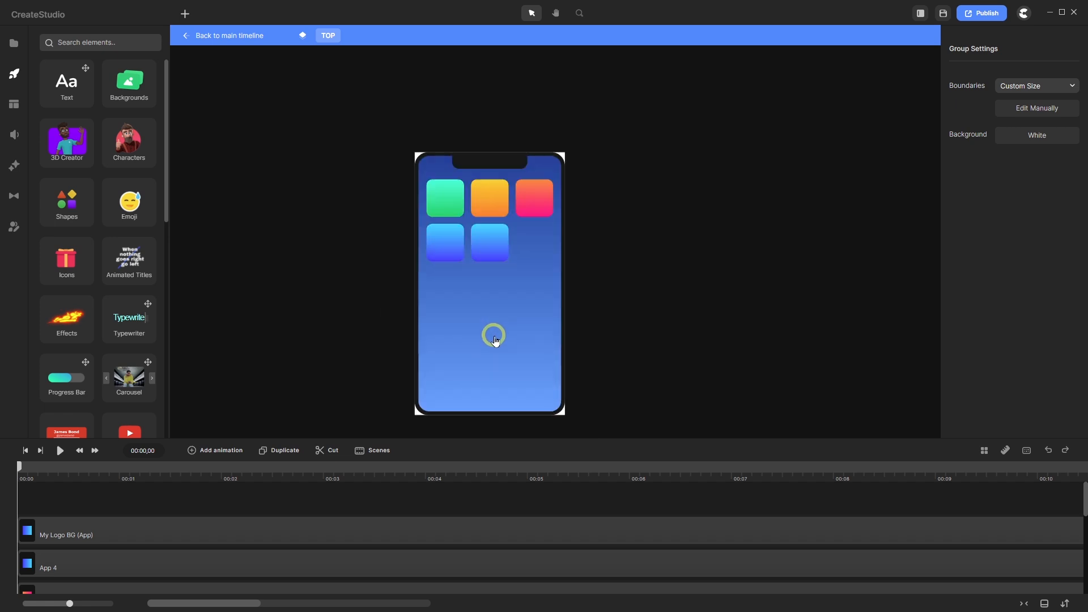
{"action": "scroll", "coordinate": [494, 338], "scroll_direction": "up", "scroll_amount": 1}
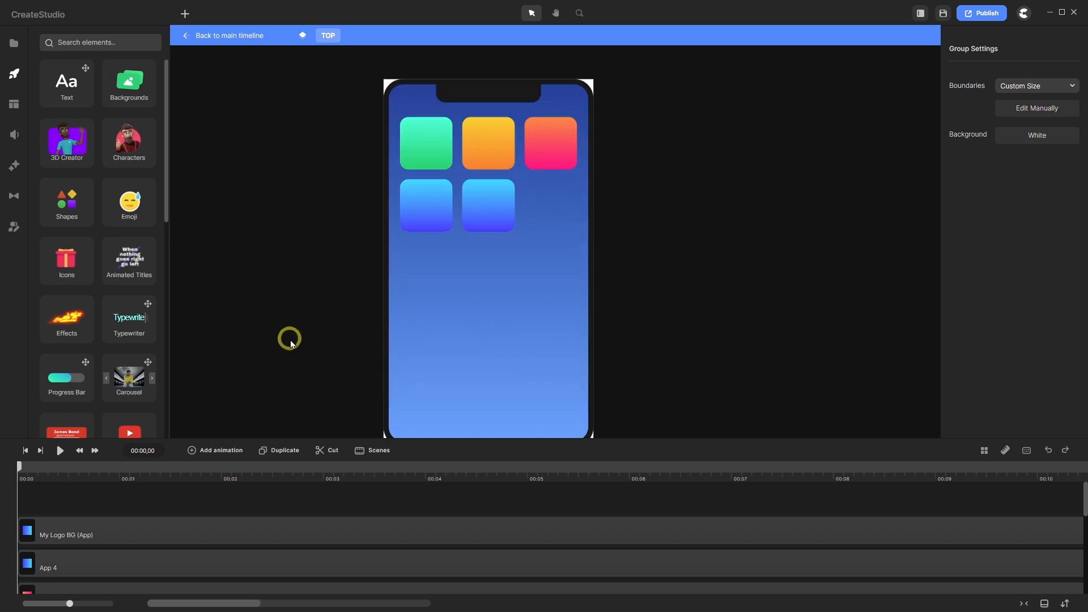
{"action": "scroll", "coordinate": [508, 233], "scroll_direction": "up", "scroll_amount": 2}
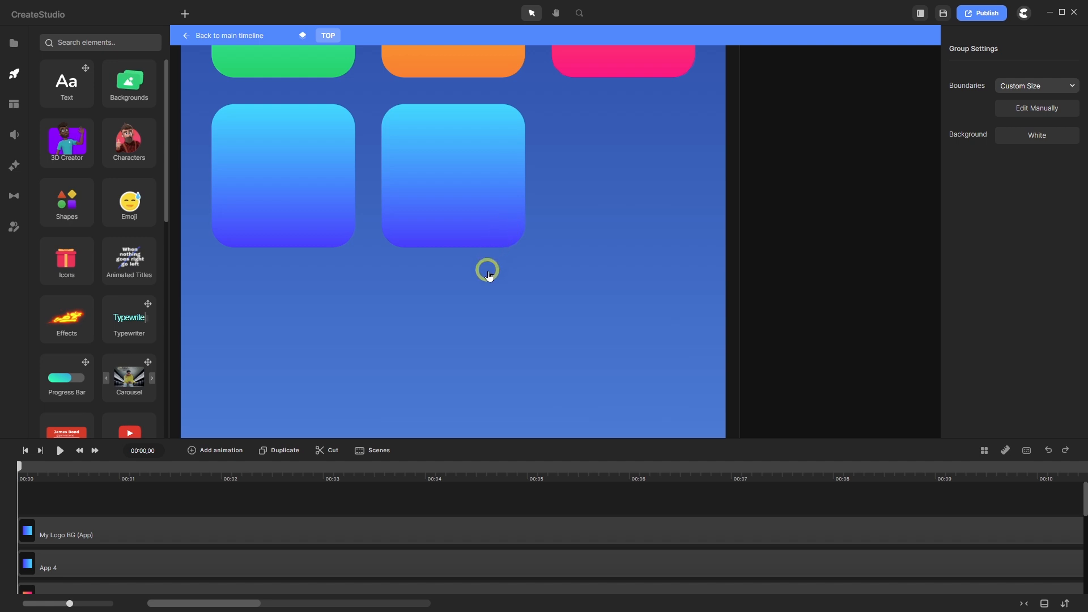
{"action": "scroll", "coordinate": [491, 283], "scroll_direction": "down", "scroll_amount": 2}
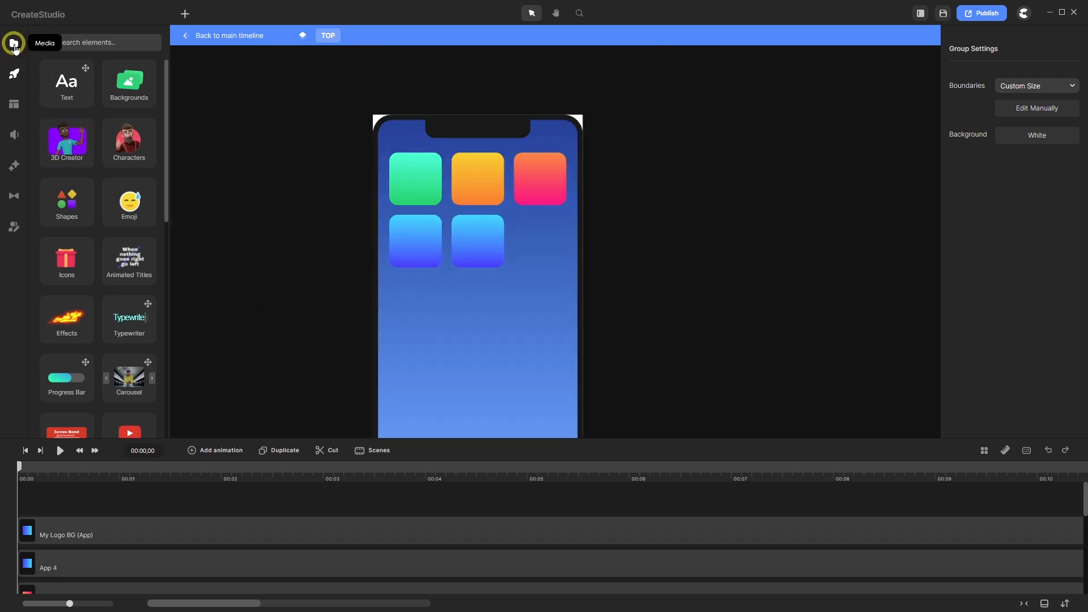
- Drag the 'mmm logo 3 nb' image from Global stock media onto the phone screen
{"action": "left_click", "coordinate": [14, 45]}
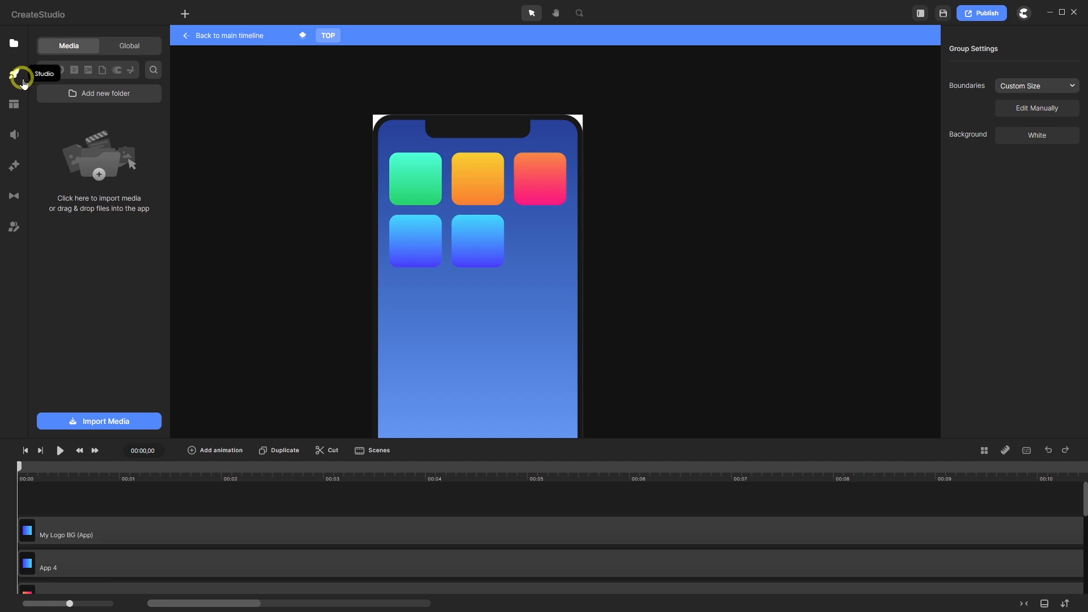
{"action": "left_click", "coordinate": [126, 45]}
{"action": "scroll", "coordinate": [121, 204], "scroll_direction": "down", "scroll_amount": 10}
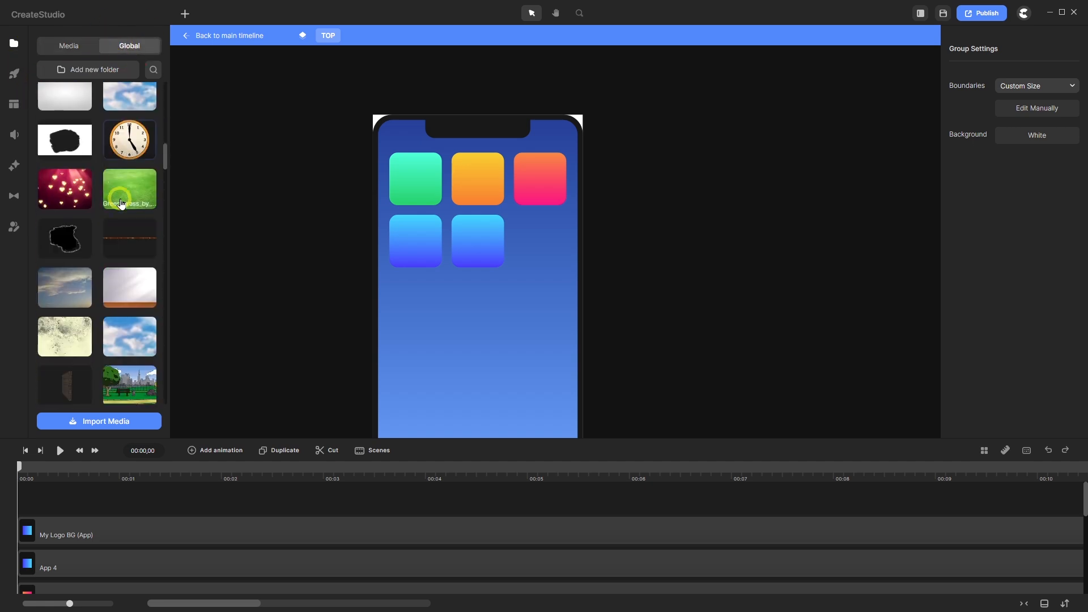
{"action": "scroll", "coordinate": [120, 204], "scroll_direction": "down", "scroll_amount": 15}
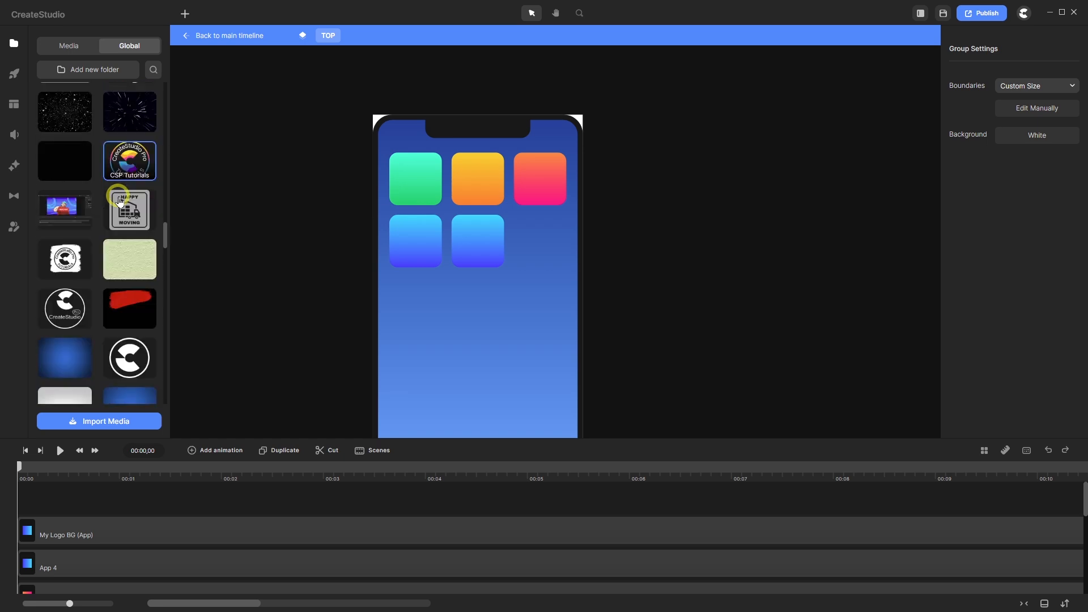
{"action": "scroll", "coordinate": [119, 201], "scroll_direction": "down", "scroll_amount": 8}
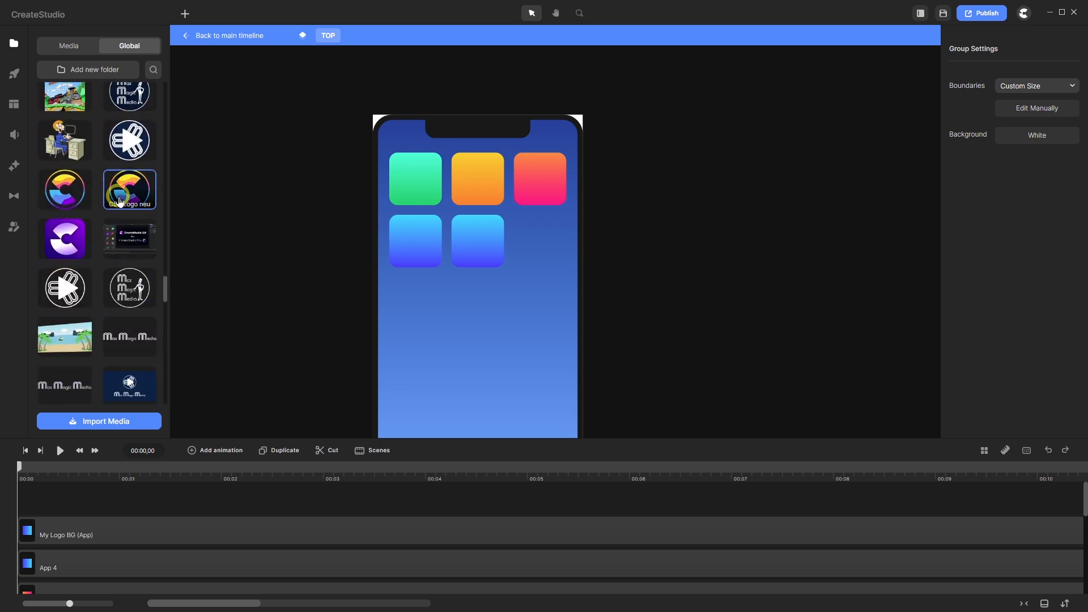
{"action": "scroll", "coordinate": [120, 201], "scroll_direction": "down", "scroll_amount": 1}
{"action": "left_click_drag", "start_coordinate": [64, 271], "coordinate": [448, 247]}
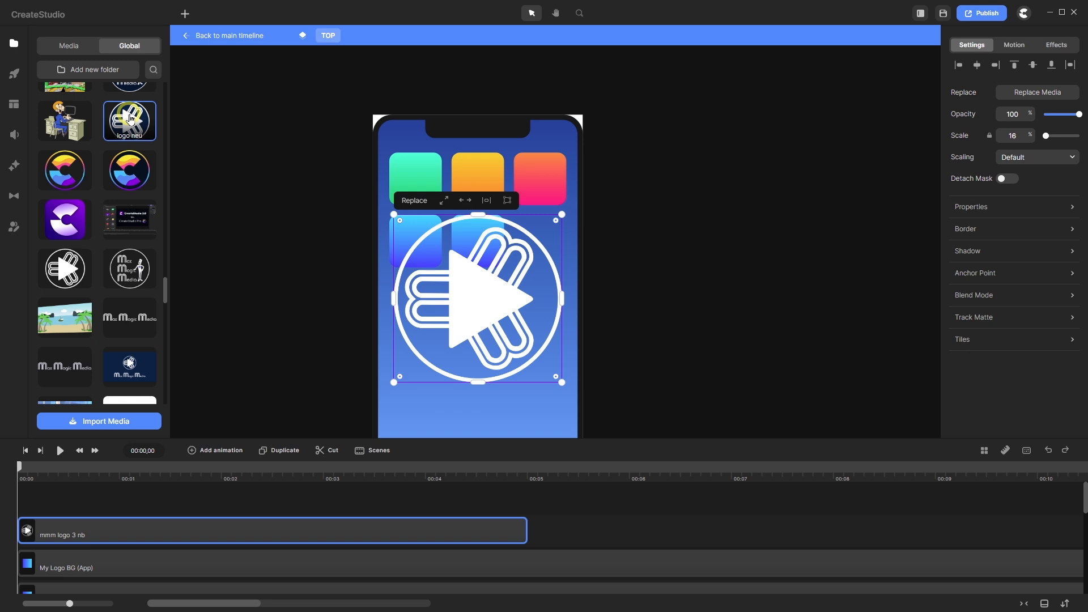
- Add the logo neu image as a new track, placed toward the lower right
{"action": "left_click_drag", "start_coordinate": [129, 119], "coordinate": [63, 479]}
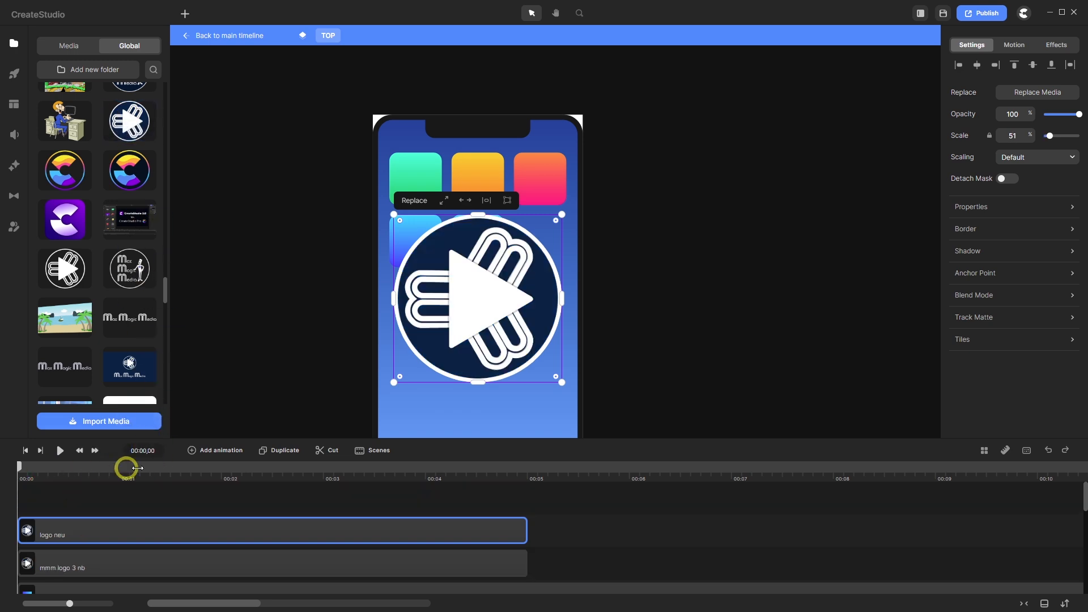
{"action": "left_click_drag", "start_coordinate": [479, 295], "coordinate": [631, 365]}
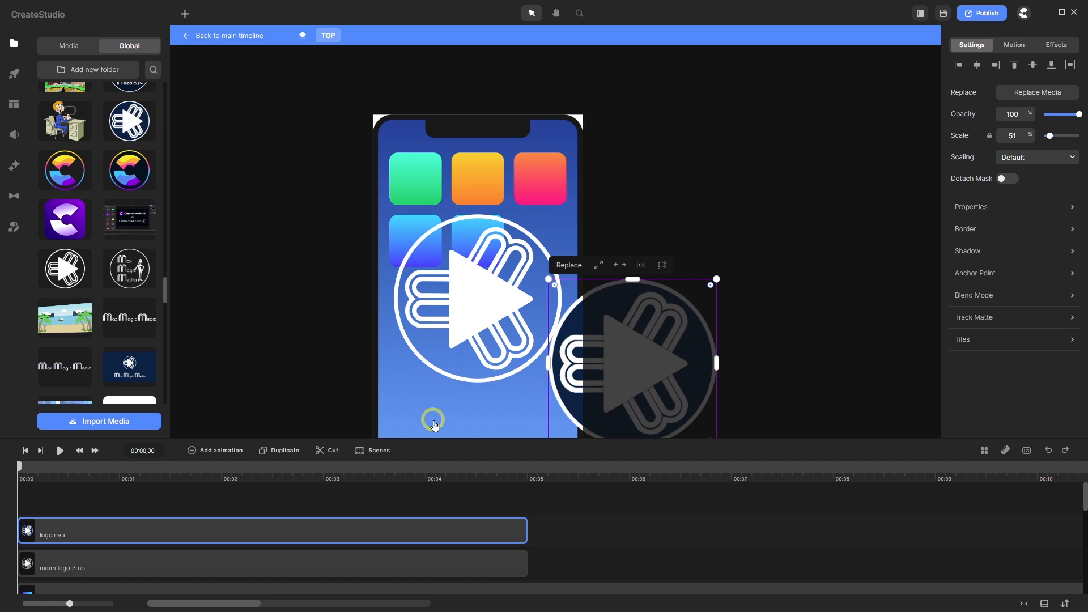
{"action": "left_click", "coordinate": [184, 567]}
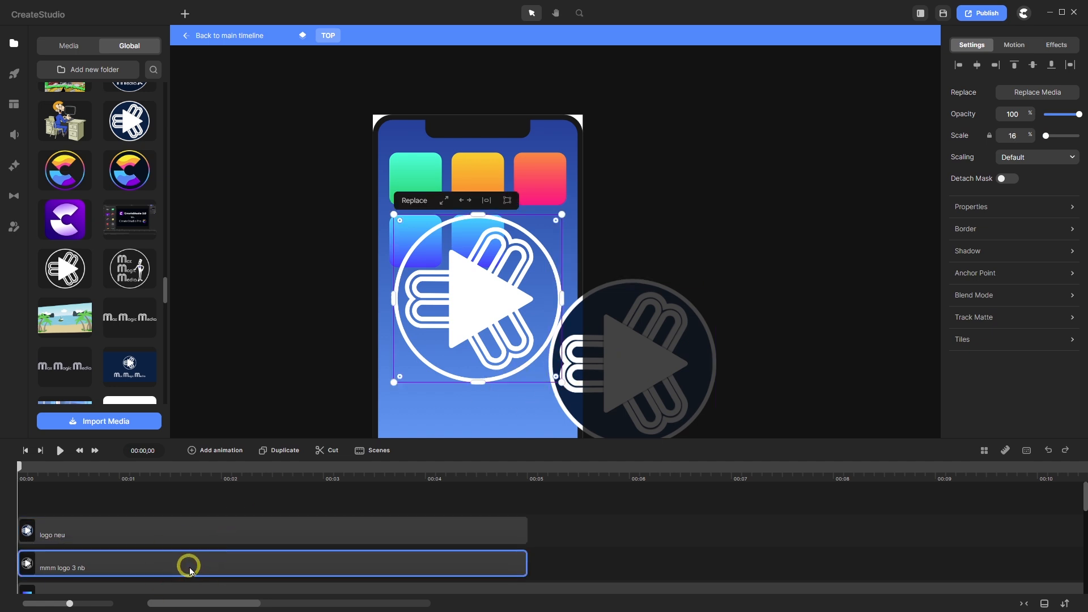
- Rename the mmm logo 3 nb layer 'My Logo (App)' and extend its clip to the timeline end
{"action": "right_click", "coordinate": [190, 570]}
{"action": "left_click", "coordinate": [220, 429]}
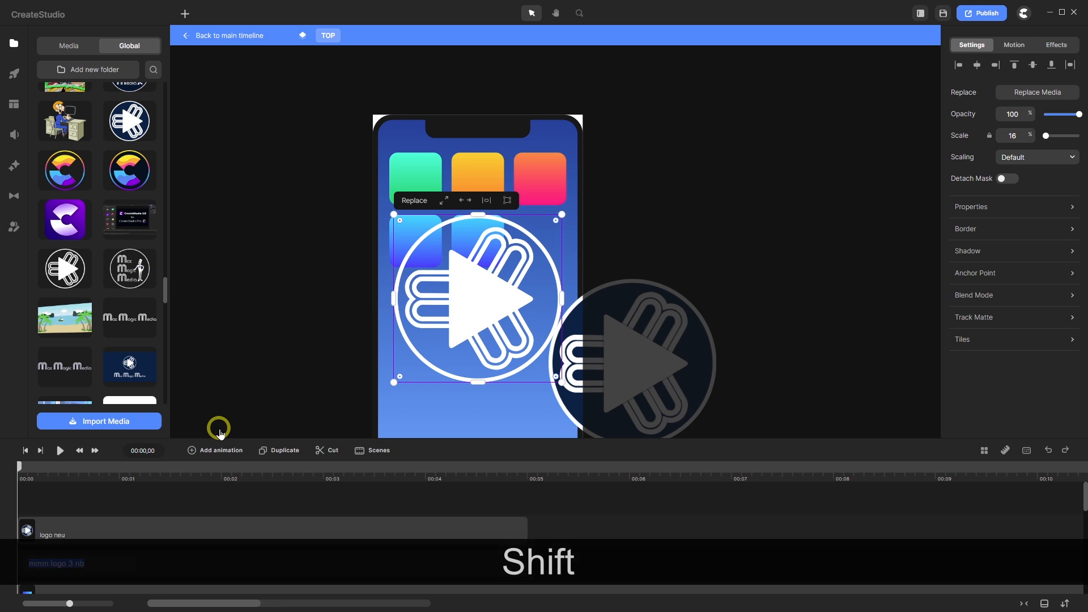
{"action": "type", "text": "My Lo"}
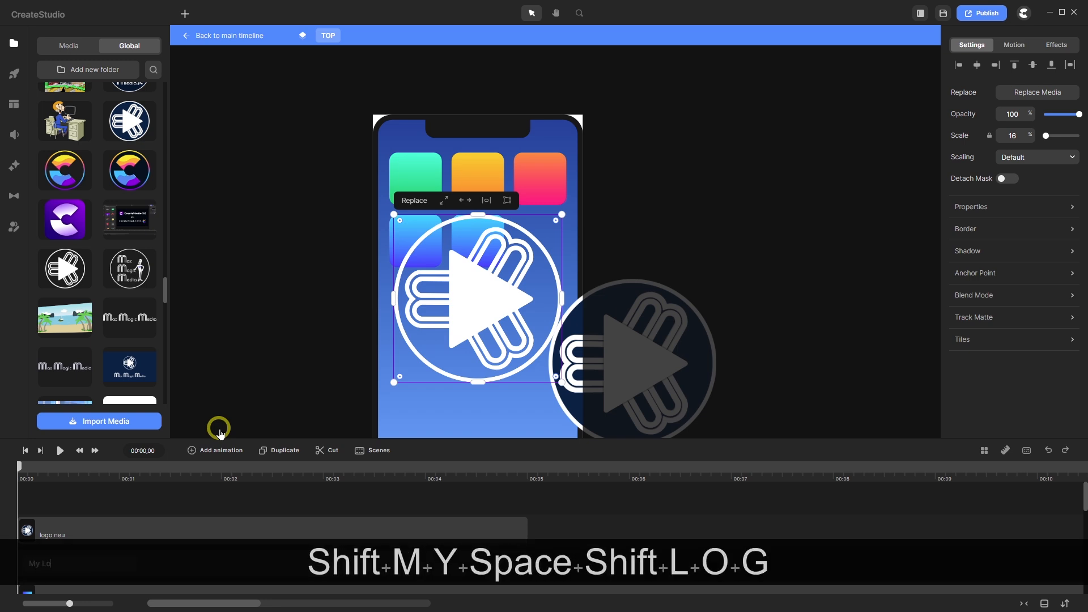
{"action": "type", "text": "go "}
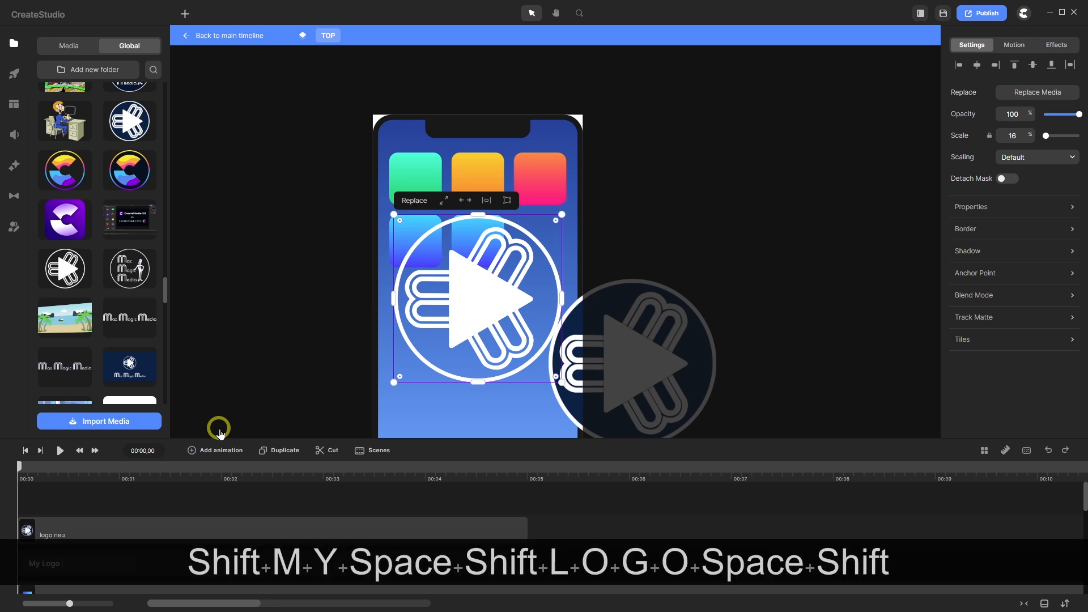
{"action": "type", "text": "("}
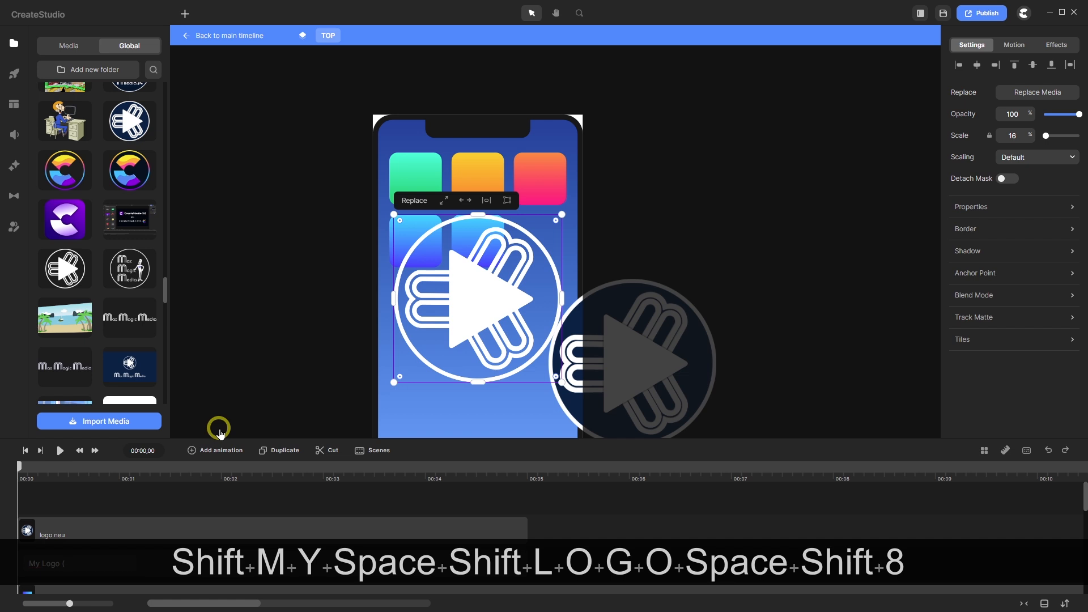
{"action": "type", "text": "A"}
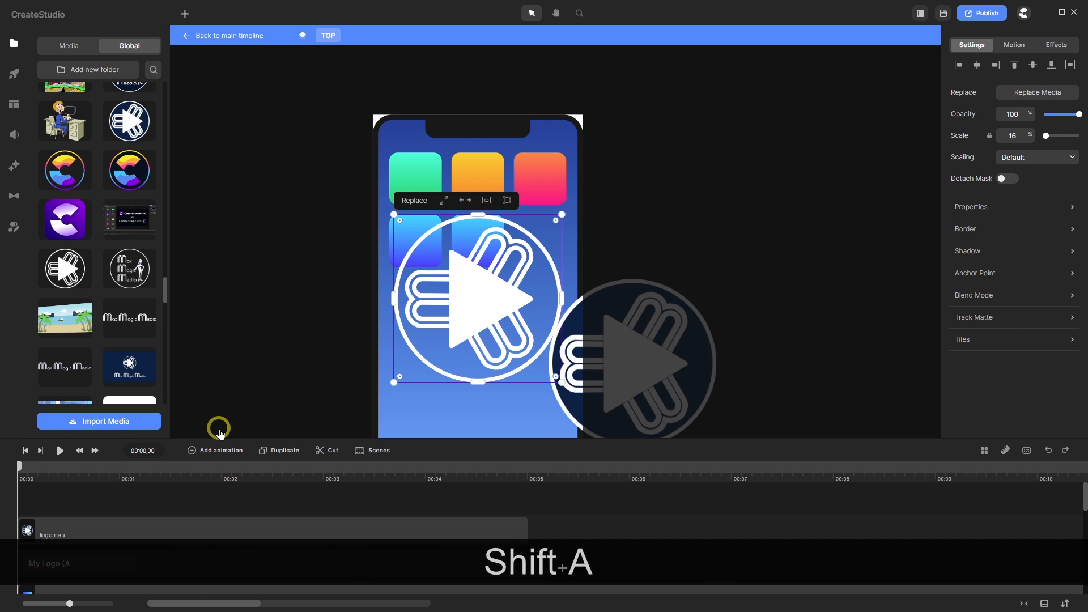
{"action": "type", "text": "pp"}
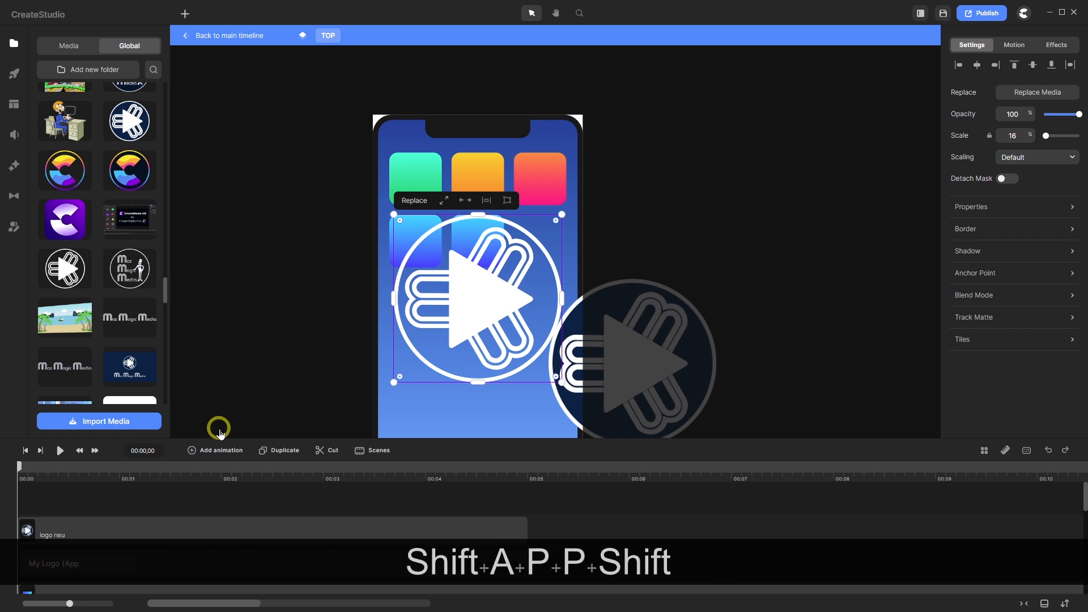
{"action": "type", "text": ")"}
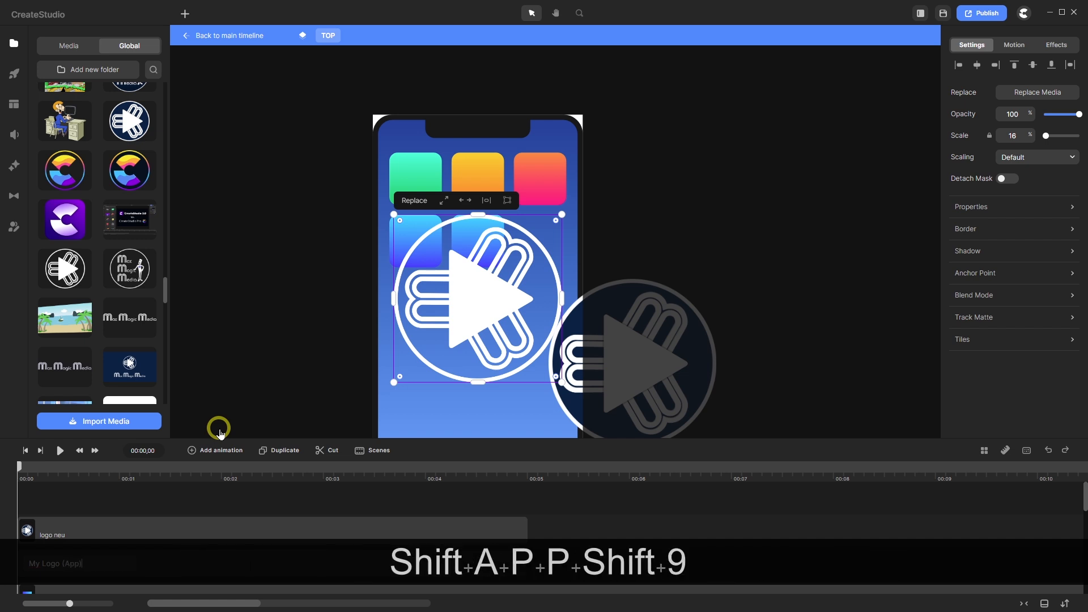
{"action": "left_click", "coordinate": [187, 498]}
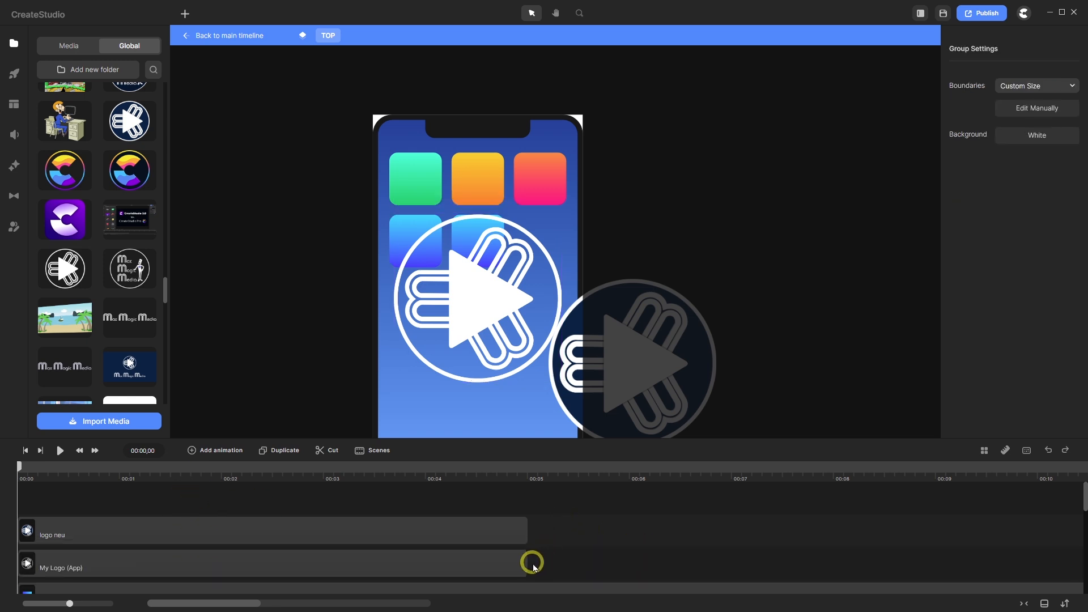
{"action": "left_click_drag", "start_coordinate": [525, 562], "coordinate": [1082, 571]}
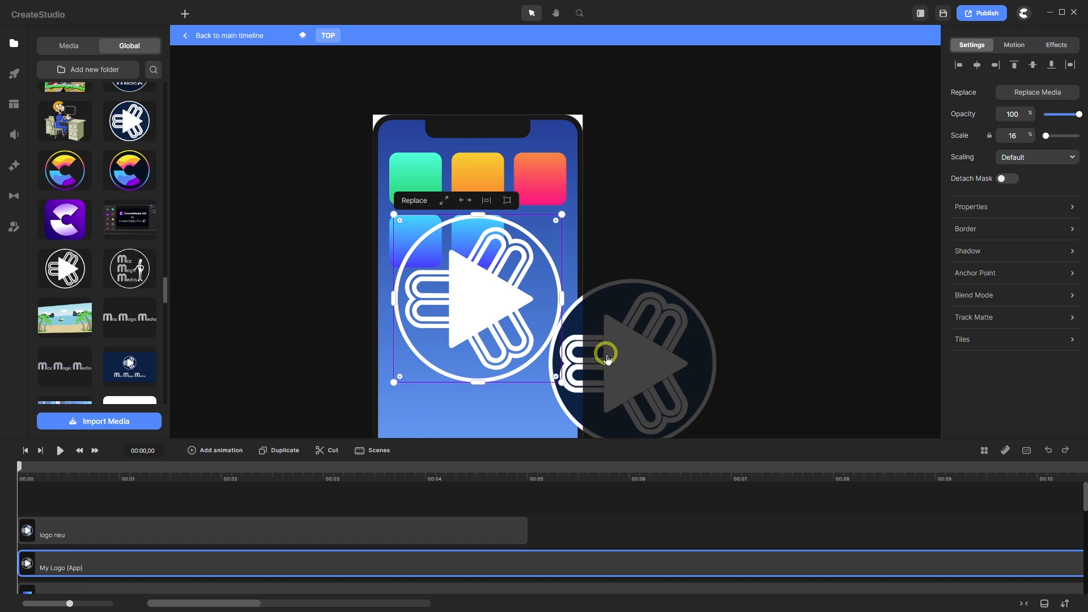
- Scale the logo to 5, move it onto the second-row blue tile, then reduce it to 4
{"action": "left_click_drag", "start_coordinate": [1018, 137], "coordinate": [992, 138]}
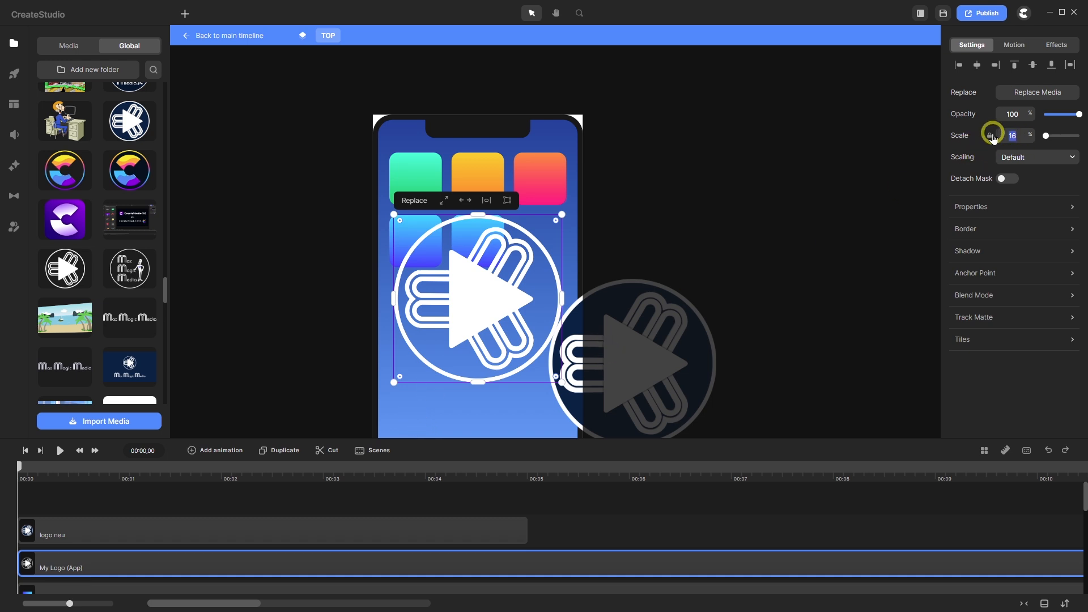
{"action": "type", "text": "5"}
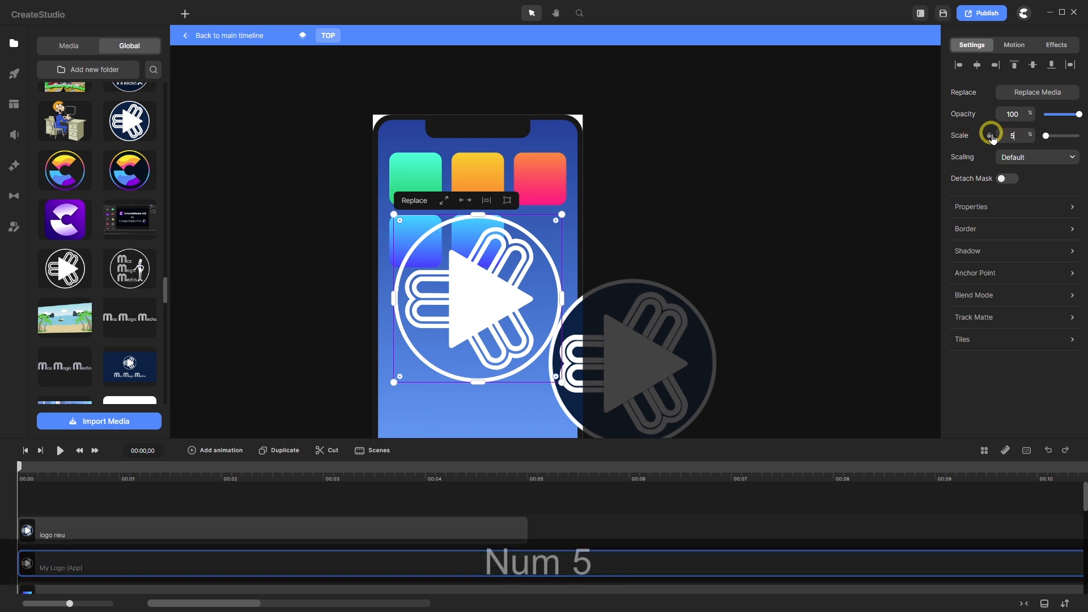
{"action": "key", "text": "Return"}
{"action": "left_click_drag", "start_coordinate": [485, 298], "coordinate": [478, 243]}
{"action": "scroll", "coordinate": [477, 241], "scroll_direction": "up", "scroll_amount": 5}
{"action": "left_click", "coordinate": [1013, 135]}
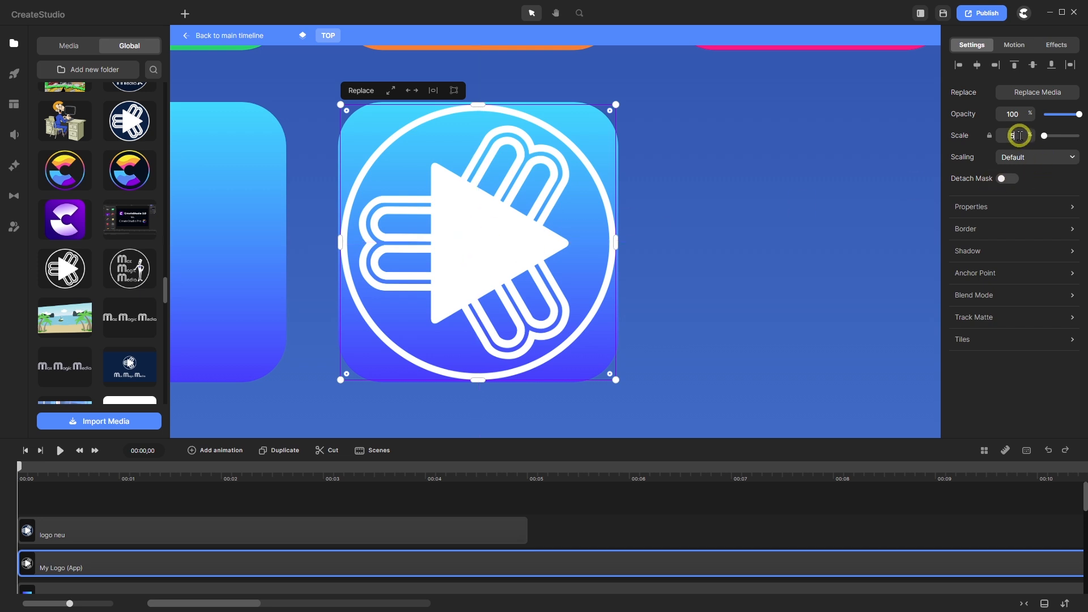
{"action": "type", "text": "4"}
{"action": "key", "text": "Return"}
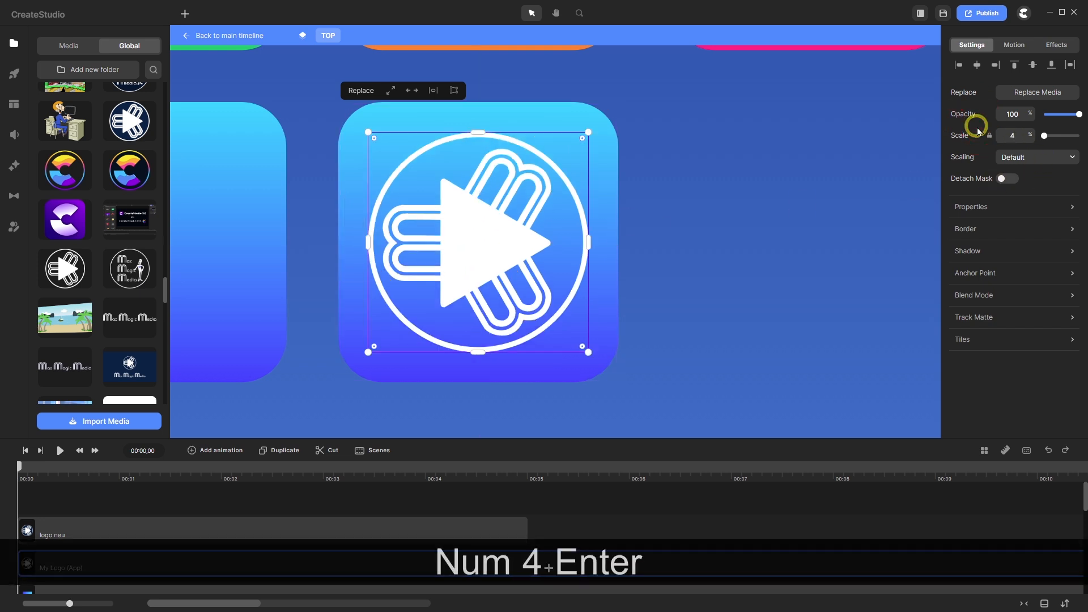
{"action": "scroll", "coordinate": [475, 229], "scroll_direction": "down", "scroll_amount": 2}
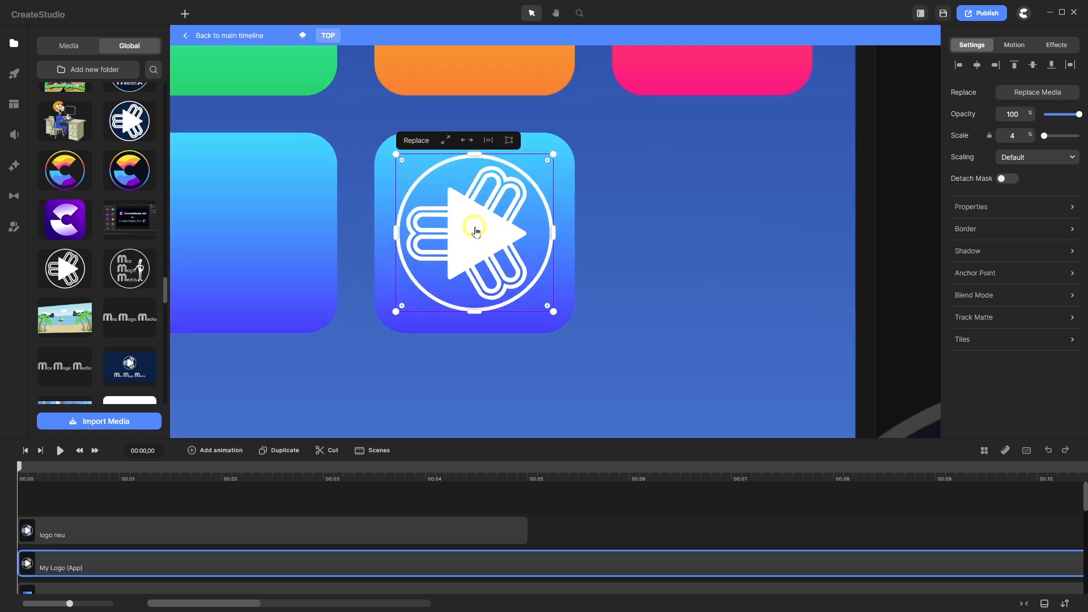
{"action": "scroll", "coordinate": [475, 229], "scroll_direction": "up", "scroll_amount": 2}
{"action": "scroll", "coordinate": [475, 229], "scroll_direction": "down", "scroll_amount": 2}
{"action": "scroll", "coordinate": [482, 419], "scroll_direction": "down", "scroll_amount": 3}
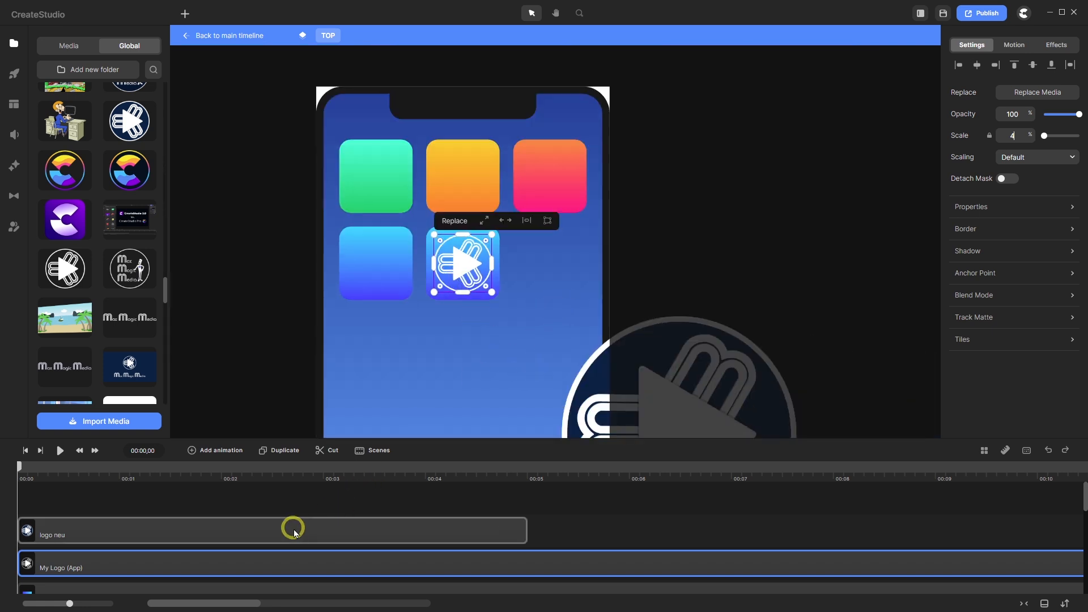
{"action": "scroll", "coordinate": [265, 545], "scroll_direction": "down", "scroll_amount": 1}
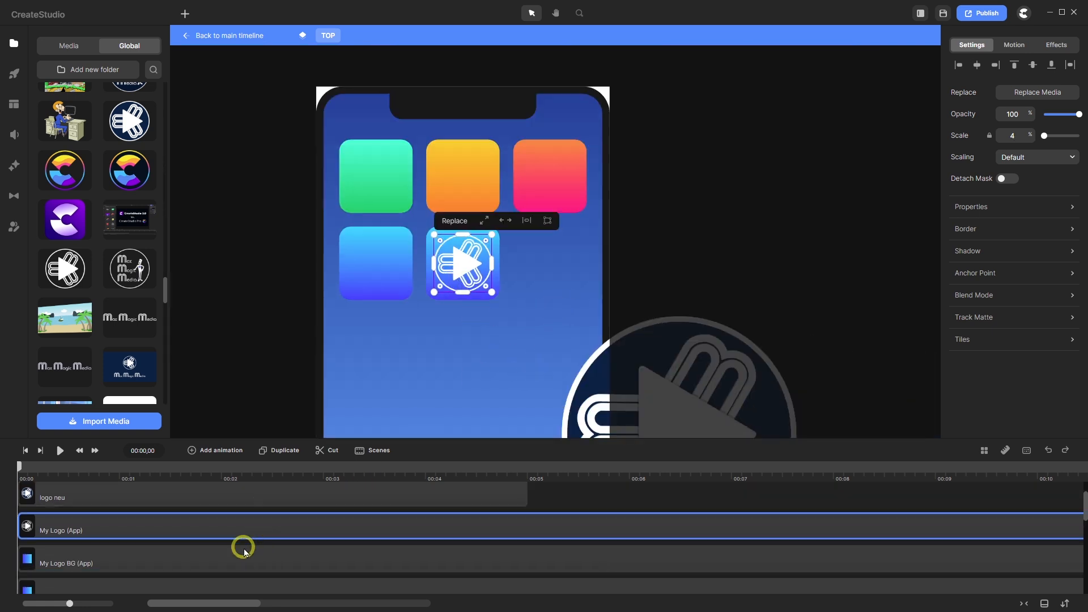
- Eyedrop the large logo's dark navy (002545) into both gradient stops of My Logo BG (App)
{"action": "left_click", "coordinate": [203, 566]}
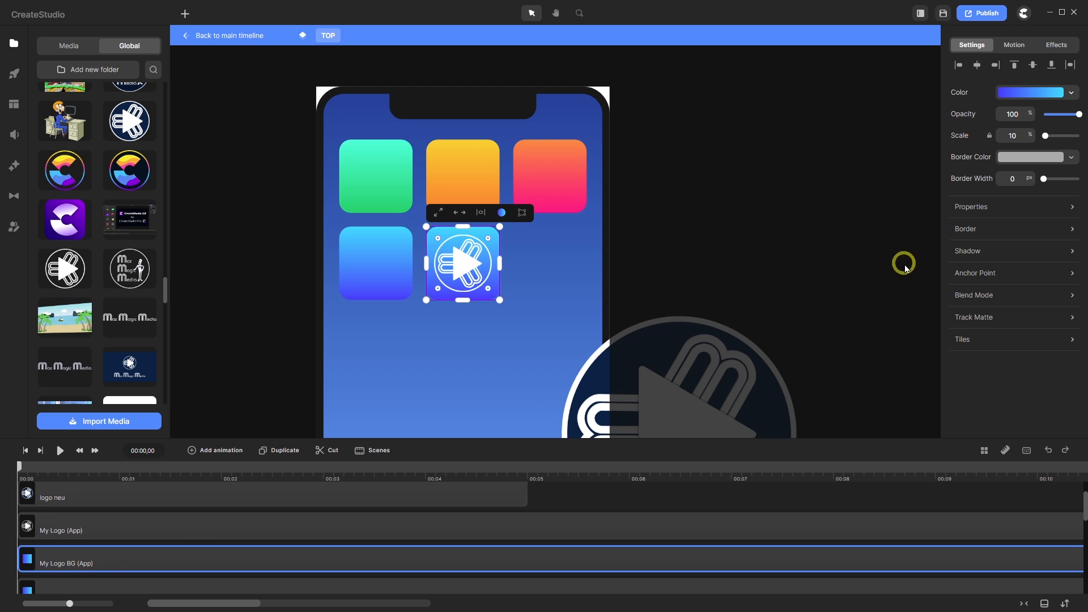
{"action": "left_click", "coordinate": [1058, 92]}
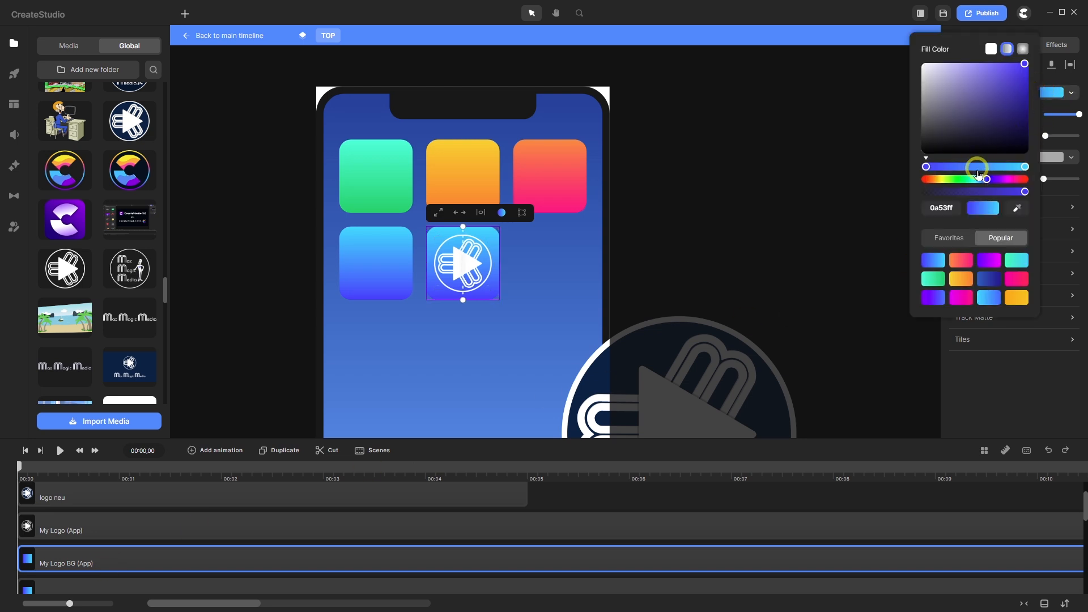
{"action": "left_click", "coordinate": [1017, 208]}
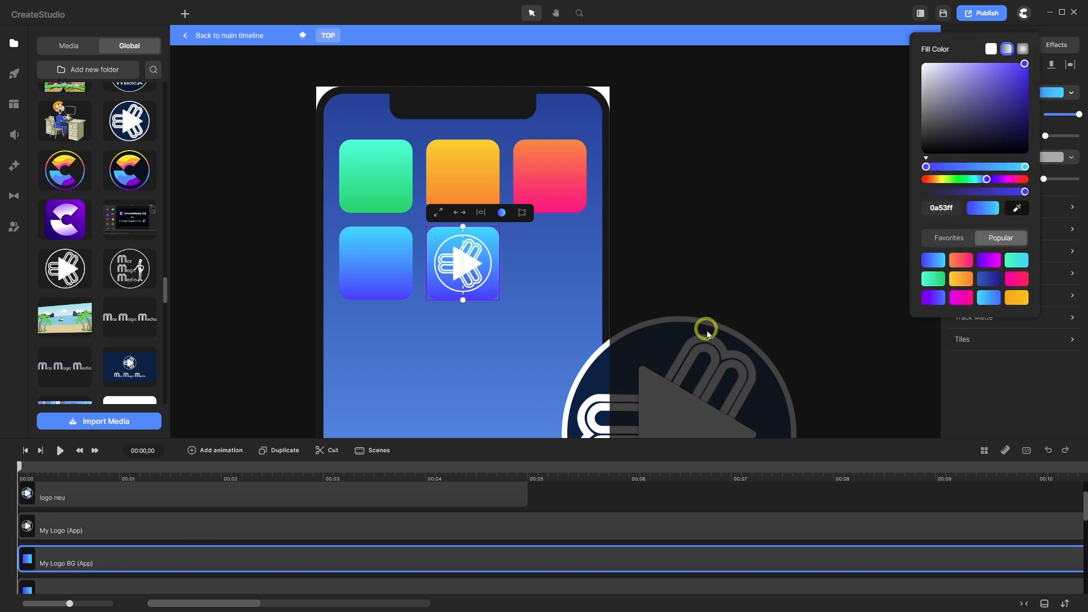
{"action": "left_click", "coordinate": [595, 385]}
{"action": "left_click", "coordinate": [1024, 166]}
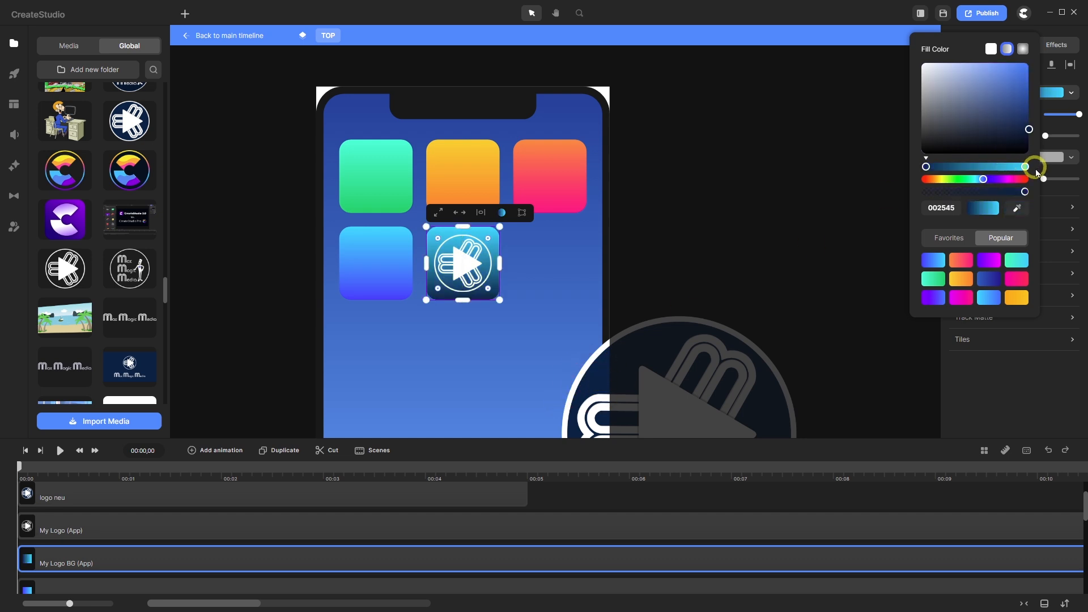
{"action": "left_click", "coordinate": [1026, 167]}
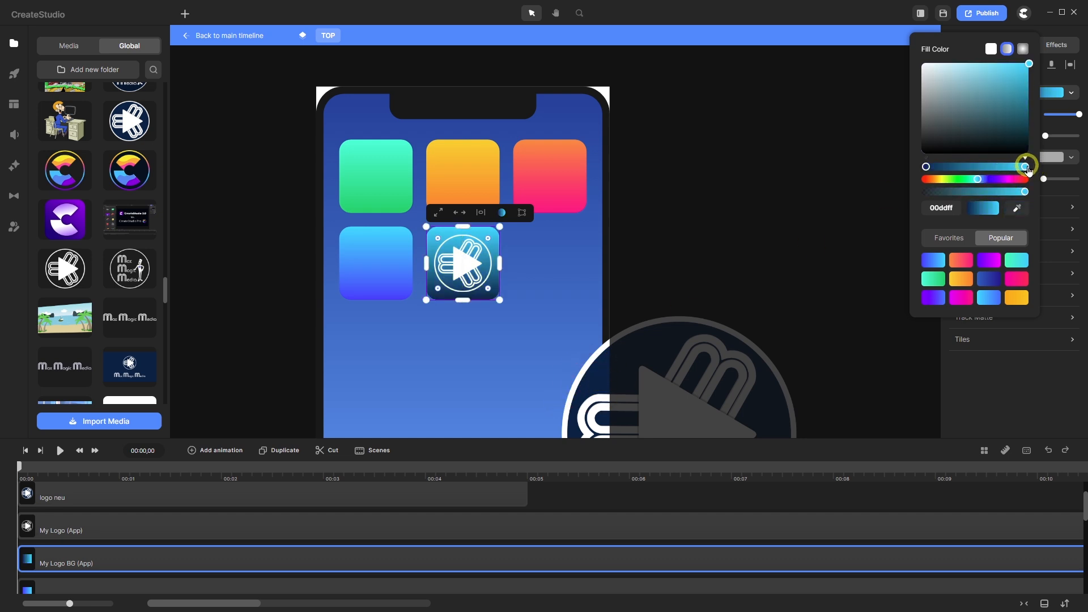
{"action": "left_click", "coordinate": [1003, 231]}
{"action": "left_click", "coordinate": [1017, 210]}
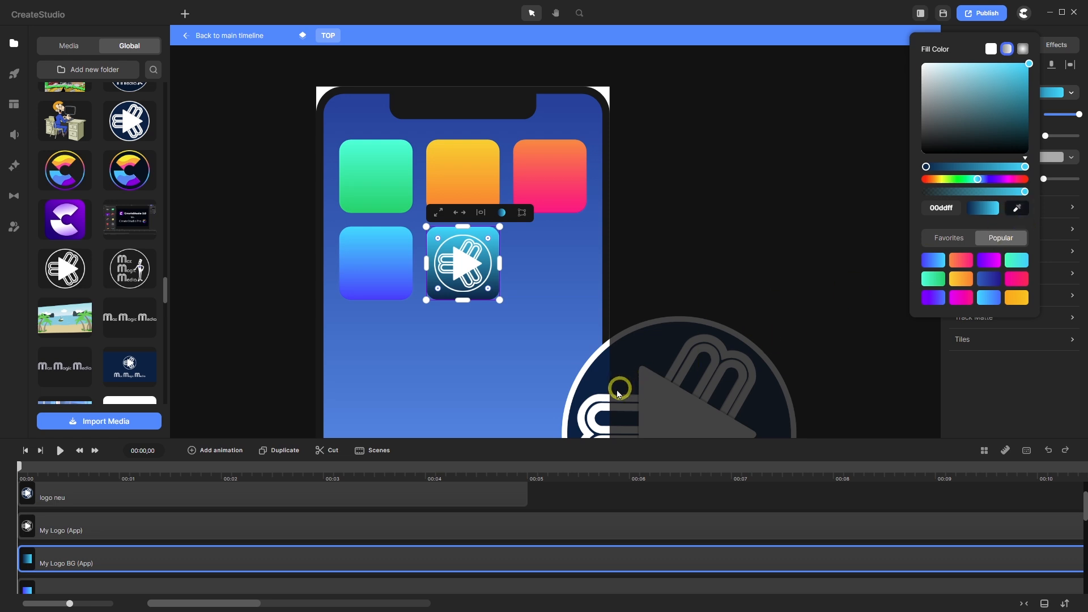
{"action": "left_click", "coordinate": [595, 383]}
{"action": "left_click", "coordinate": [391, 495]}
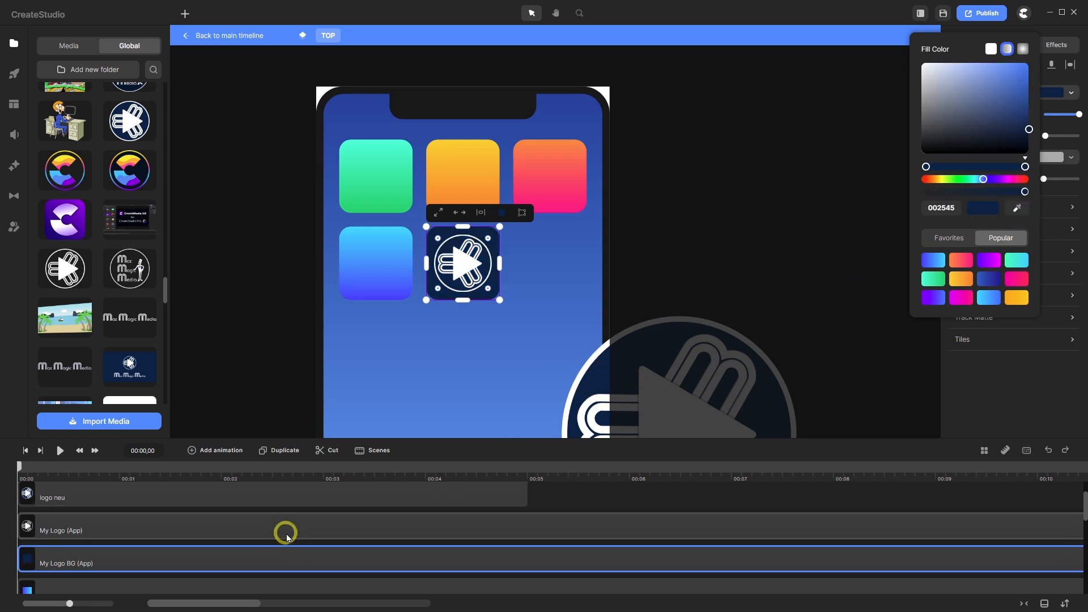
- Delete the large logo neu clip from the timeline
{"action": "scroll", "coordinate": [284, 513], "scroll_direction": "up", "scroll_amount": 1}
{"action": "left_click", "coordinate": [286, 515]}
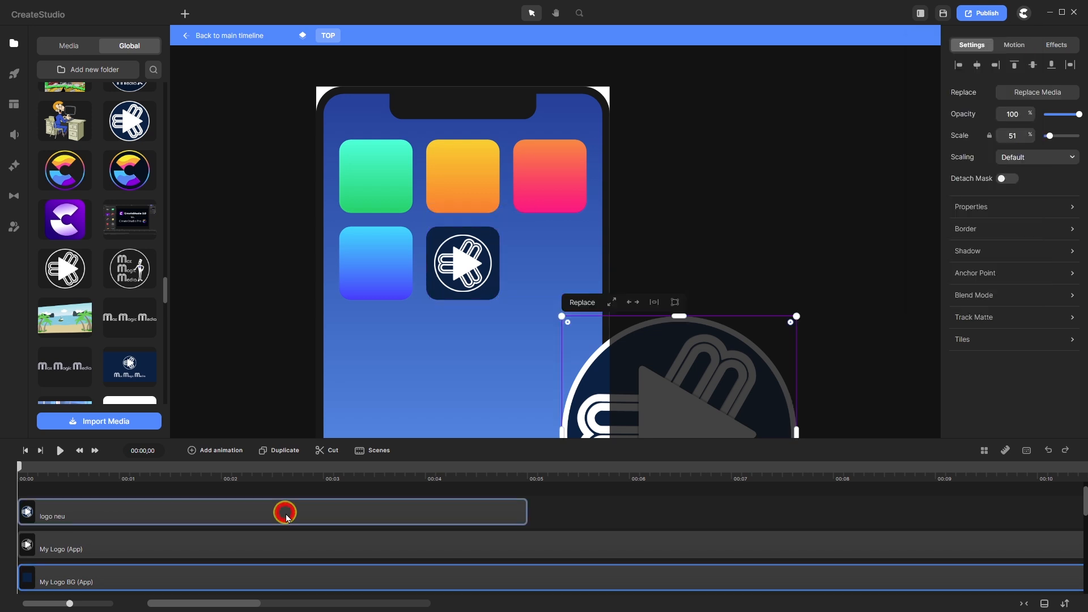
{"action": "right_click", "coordinate": [285, 512]}
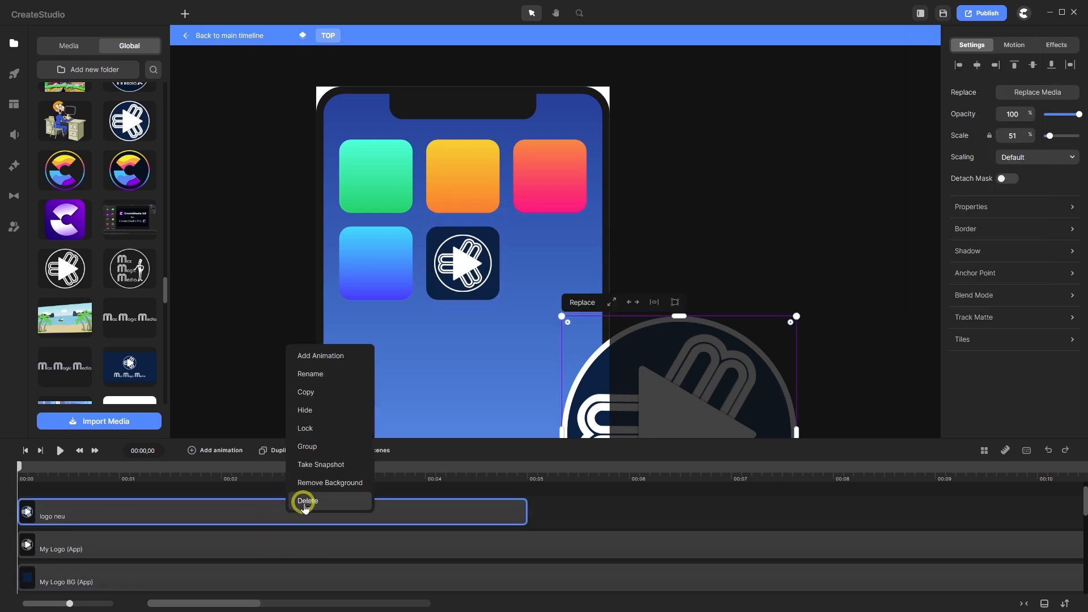
{"action": "left_click", "coordinate": [304, 501]}
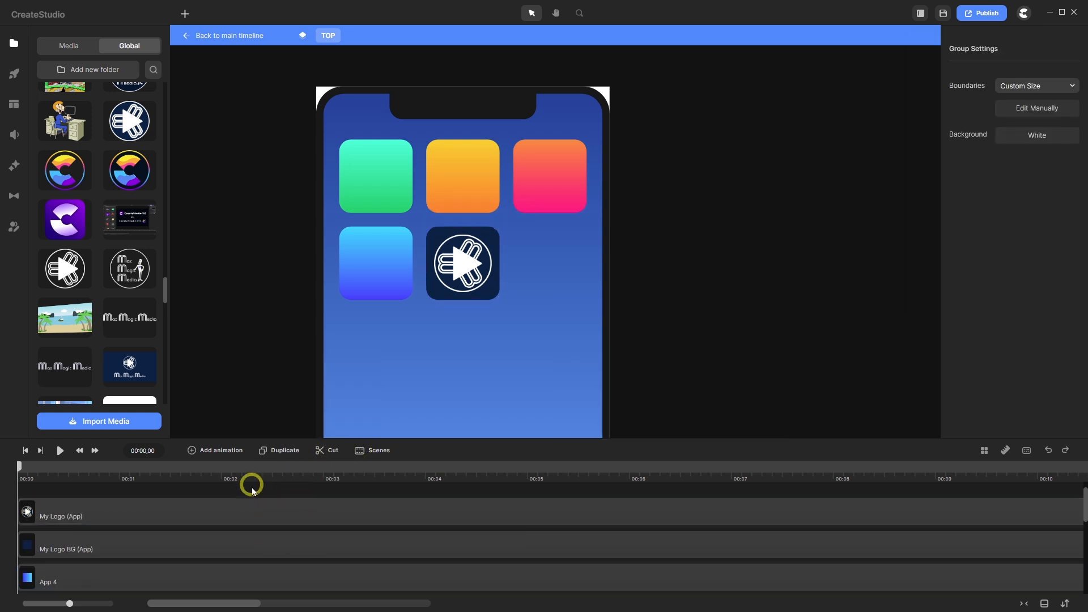
- Adjust the navy shade of the My Logo BG (App) tile's fill
{"action": "left_click", "coordinate": [210, 543]}
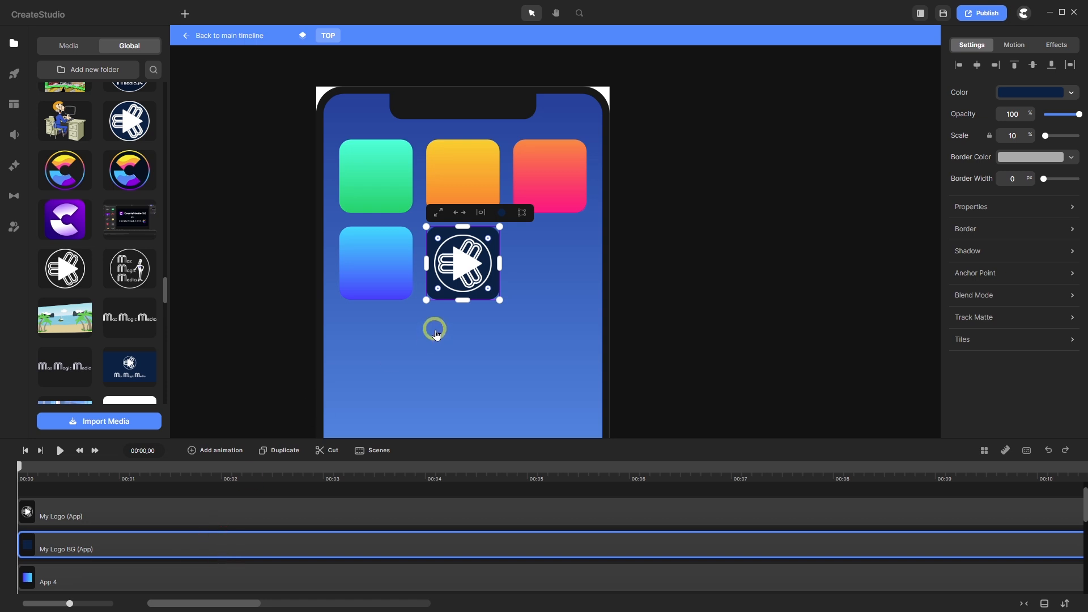
{"action": "scroll", "coordinate": [463, 266], "scroll_direction": "up", "scroll_amount": 3}
{"action": "scroll", "coordinate": [532, 256], "scroll_direction": "down", "scroll_amount": 1}
{"action": "scroll", "coordinate": [456, 262], "scroll_direction": "up", "scroll_amount": 1}
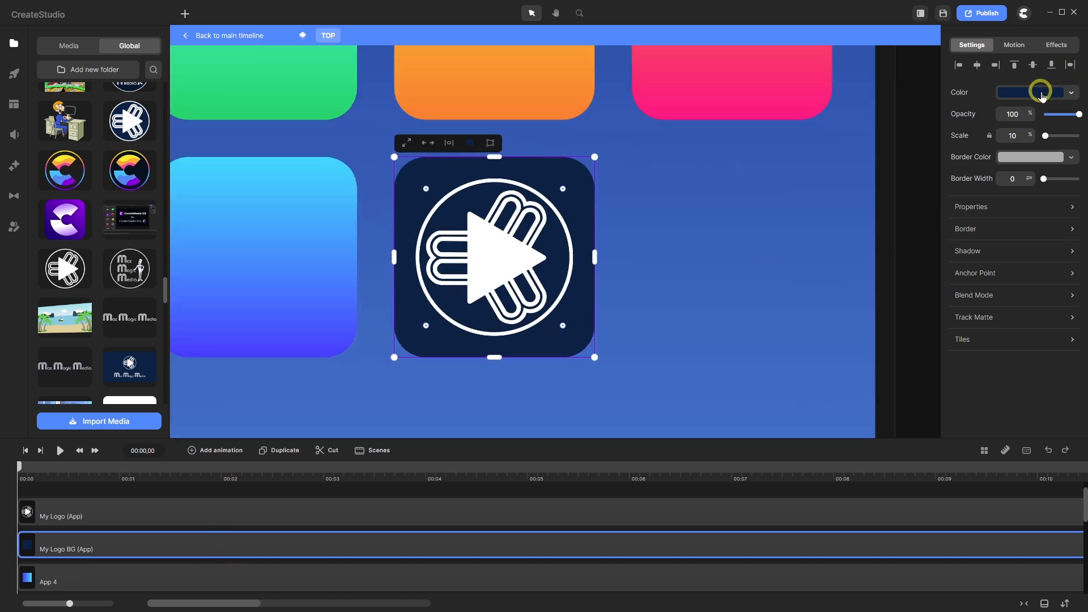
{"action": "left_click", "coordinate": [1041, 95]}
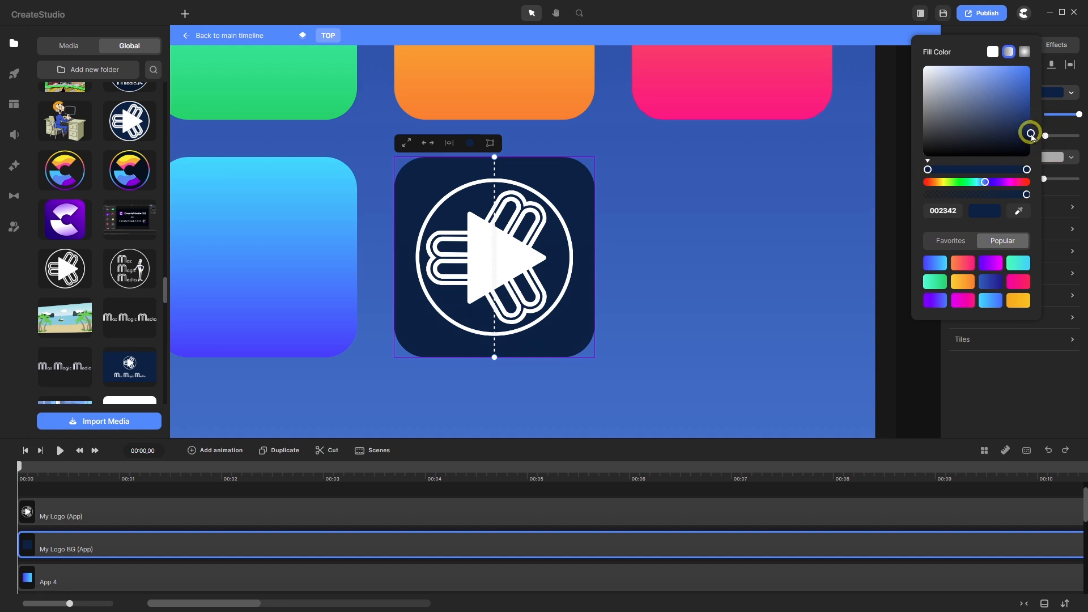
{"action": "left_click_drag", "start_coordinate": [1031, 135], "coordinate": [1032, 142]}
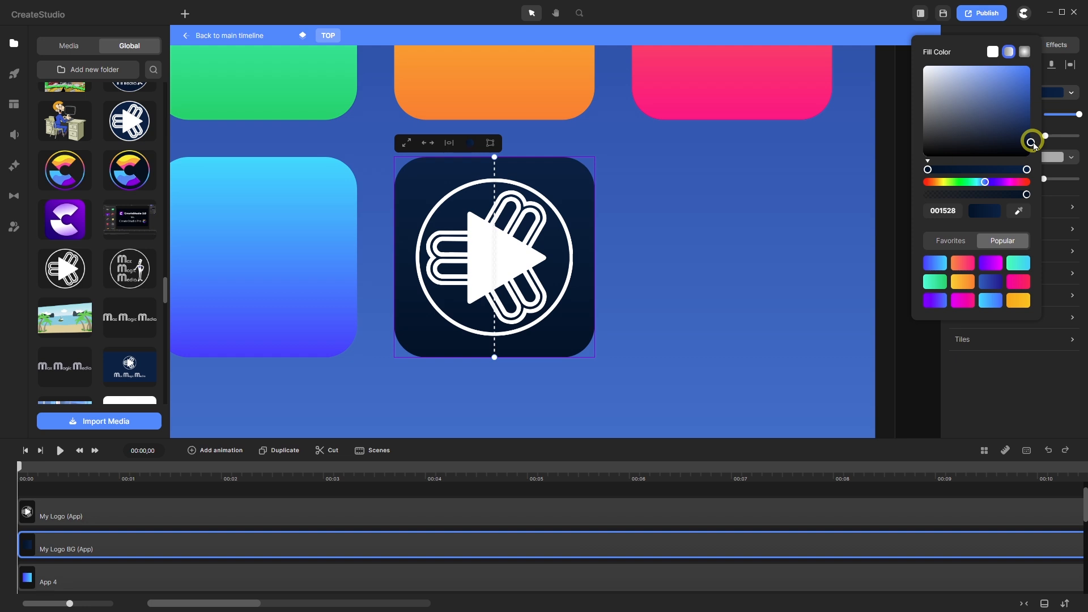
{"action": "left_click_drag", "start_coordinate": [1032, 144], "coordinate": [1035, 119]}
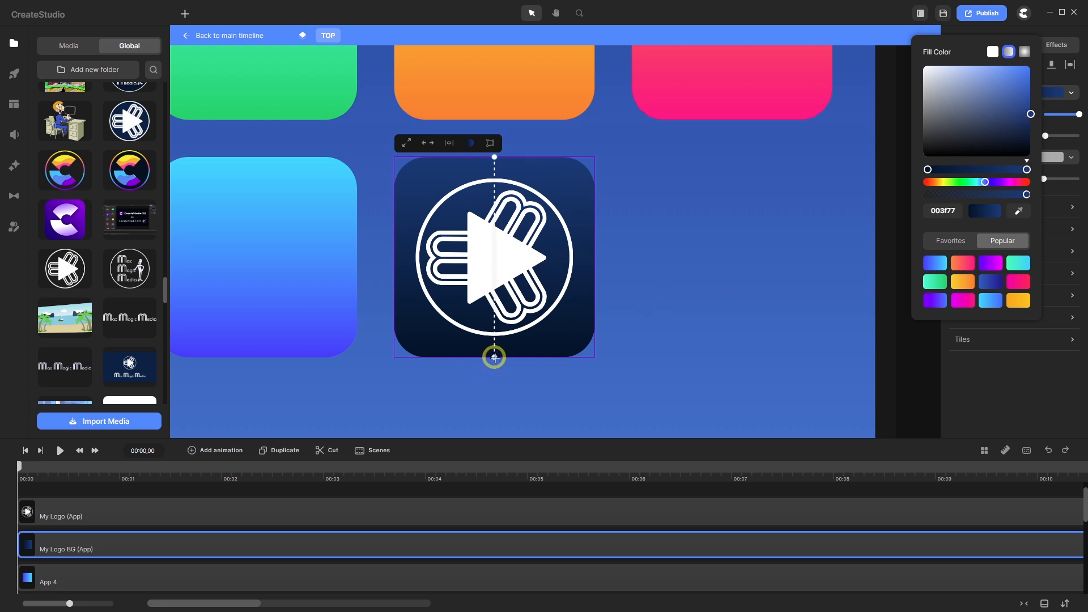
- Run the tile's gradient diagonally from its lower-left to upper-right corner (003f77 to 001528)
{"action": "left_click_drag", "start_coordinate": [492, 356], "coordinate": [406, 348]}
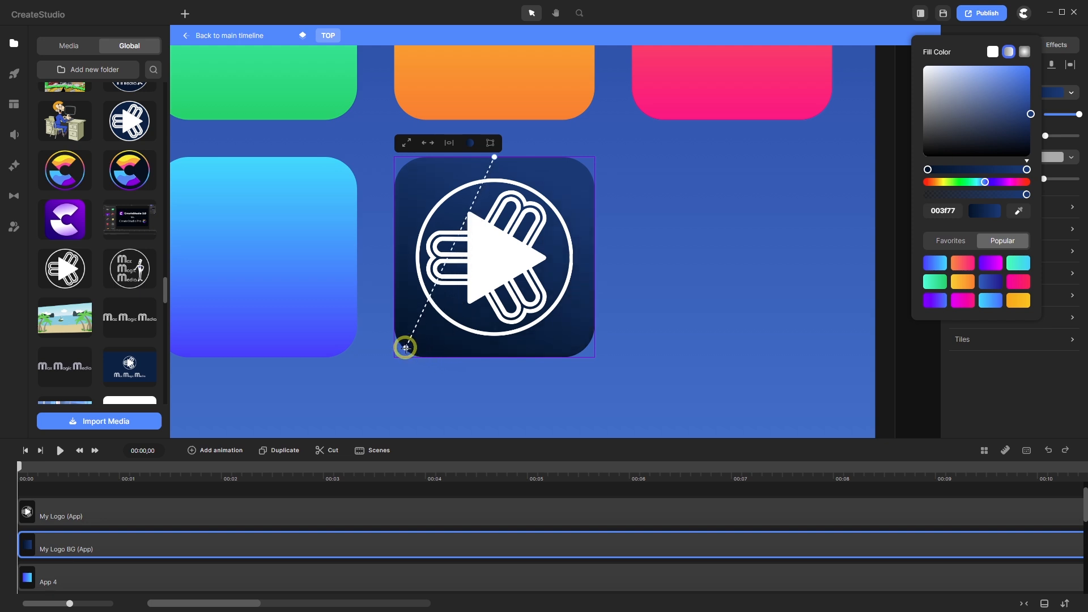
{"action": "left_click", "coordinate": [406, 348]}
{"action": "left_click_drag", "start_coordinate": [497, 171], "coordinate": [582, 167]}
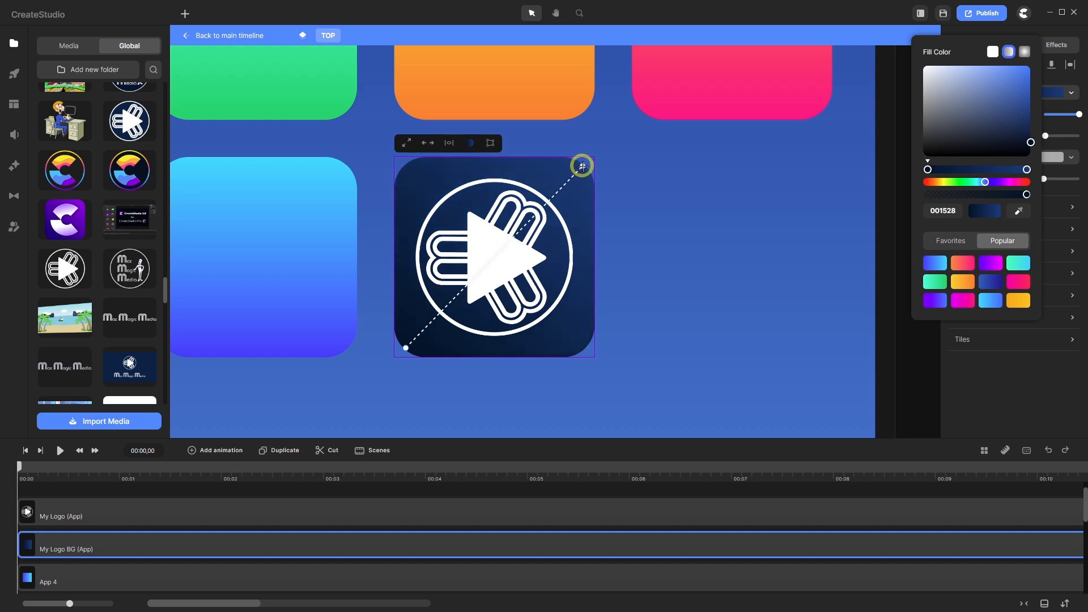
{"action": "scroll", "coordinate": [485, 236], "scroll_direction": "down", "scroll_amount": 5}
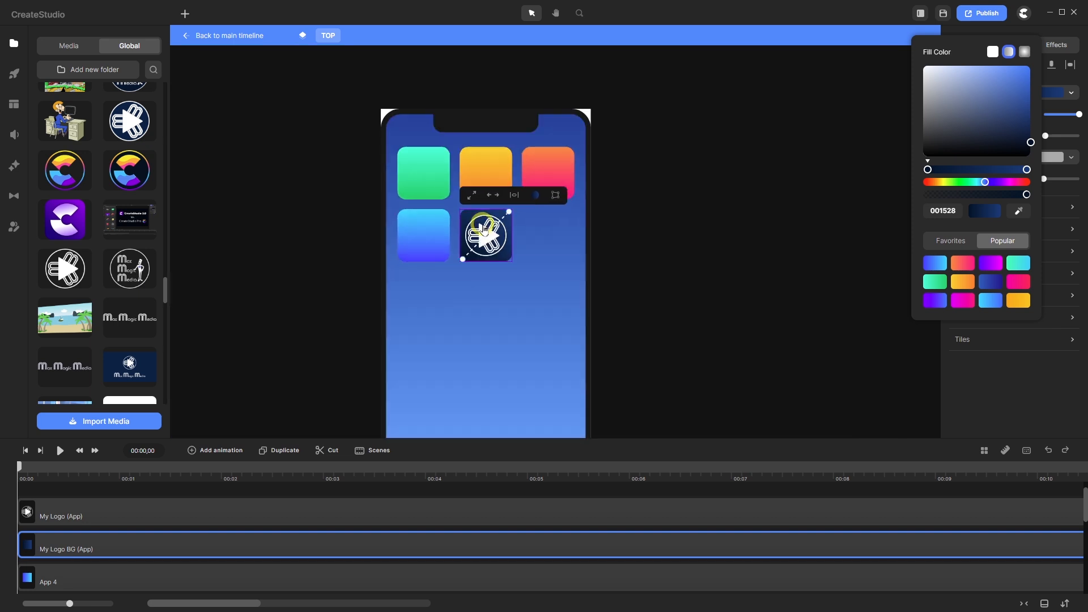
{"action": "left_click", "coordinate": [380, 489]}
{"action": "scroll", "coordinate": [481, 282], "scroll_direction": "down", "scroll_amount": 2}
{"action": "scroll", "coordinate": [470, 311], "scroll_direction": "up", "scroll_amount": 2}
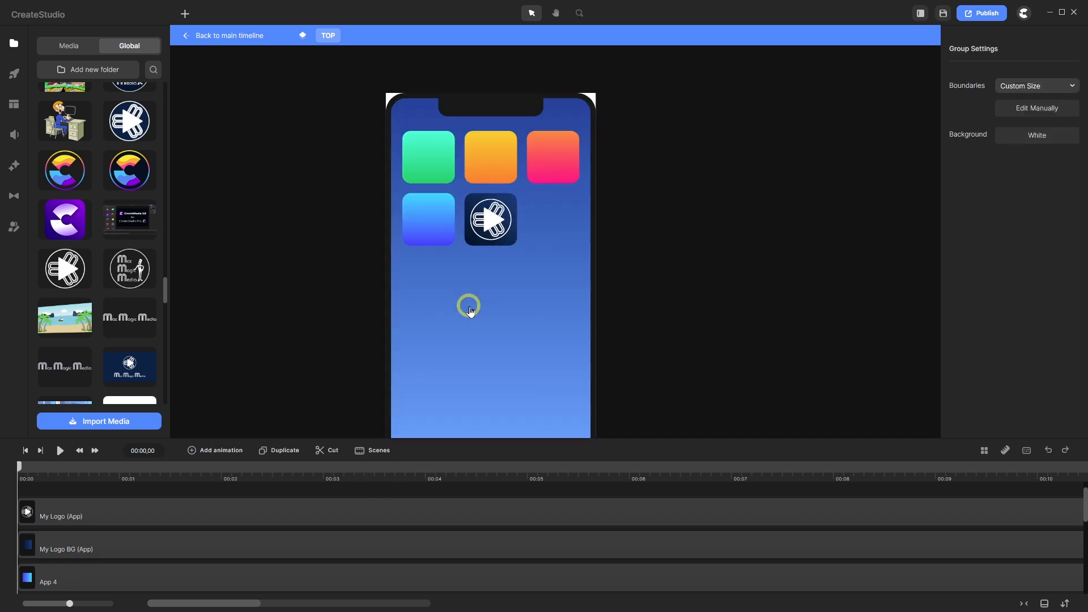
{"action": "scroll", "coordinate": [473, 295], "scroll_direction": "up", "scroll_amount": 2}
{"action": "scroll", "coordinate": [490, 269], "scroll_direction": "down", "scroll_amount": 2}
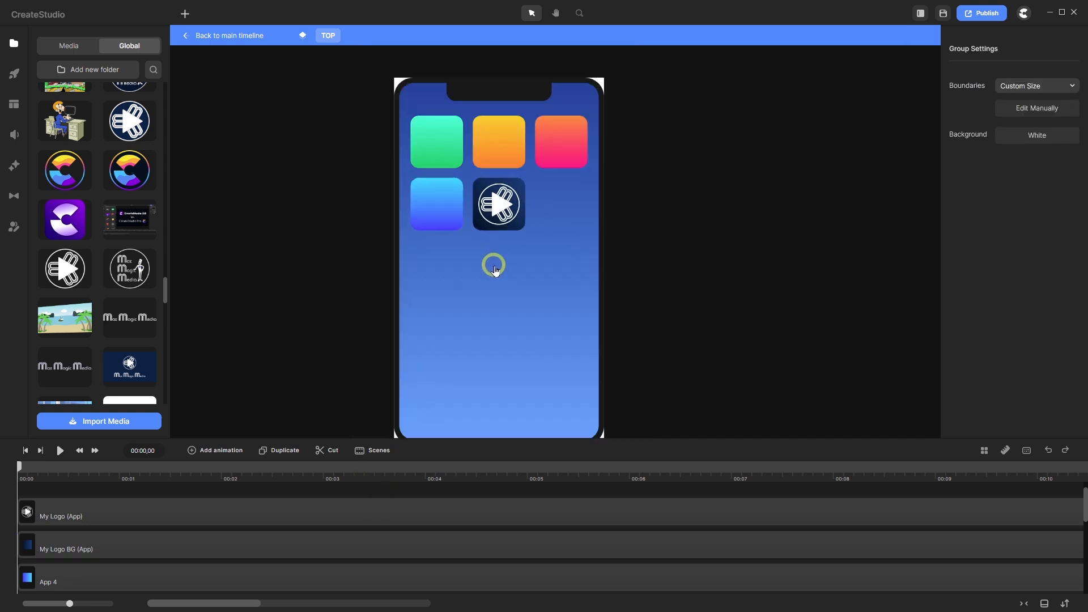
- Group the logo and its navy tile layers with Ctrl+G and rename the group 'My Logo Plus BG'
{"action": "scroll", "coordinate": [494, 271], "scroll_direction": "up", "scroll_amount": 1}
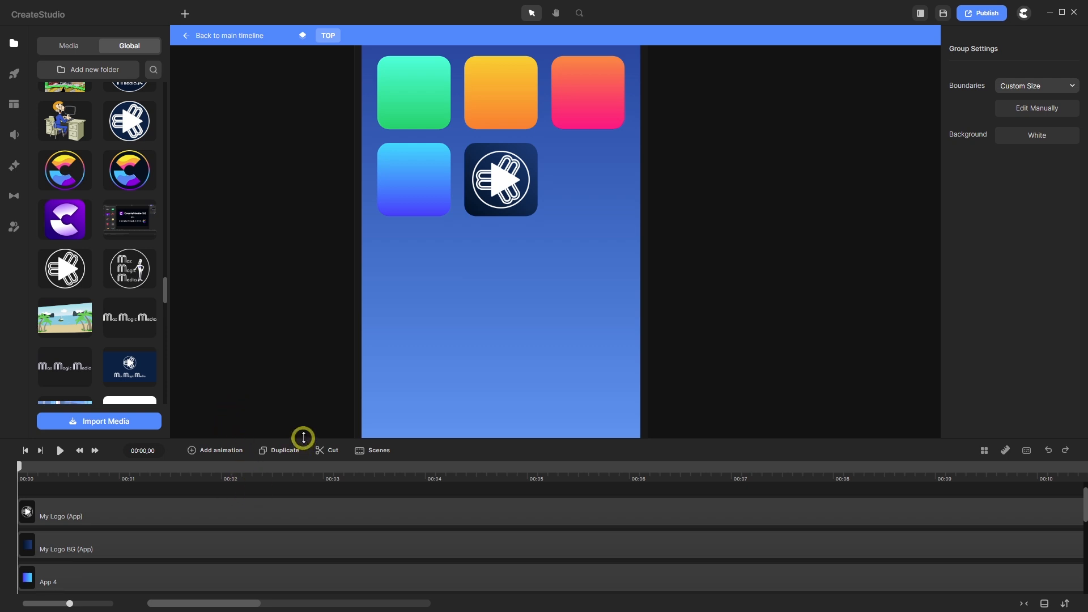
{"action": "left_click_drag", "start_coordinate": [303, 437], "coordinate": [296, 397]}
{"action": "left_click_drag", "start_coordinate": [315, 450], "coordinate": [262, 506]}
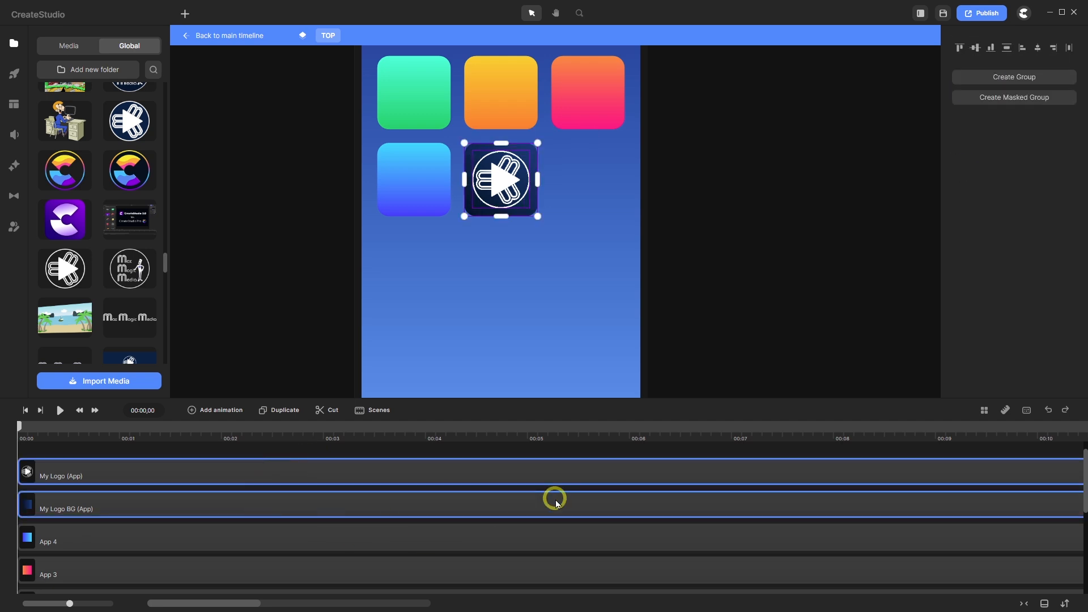
{"action": "key", "text": "ctrl+g"}
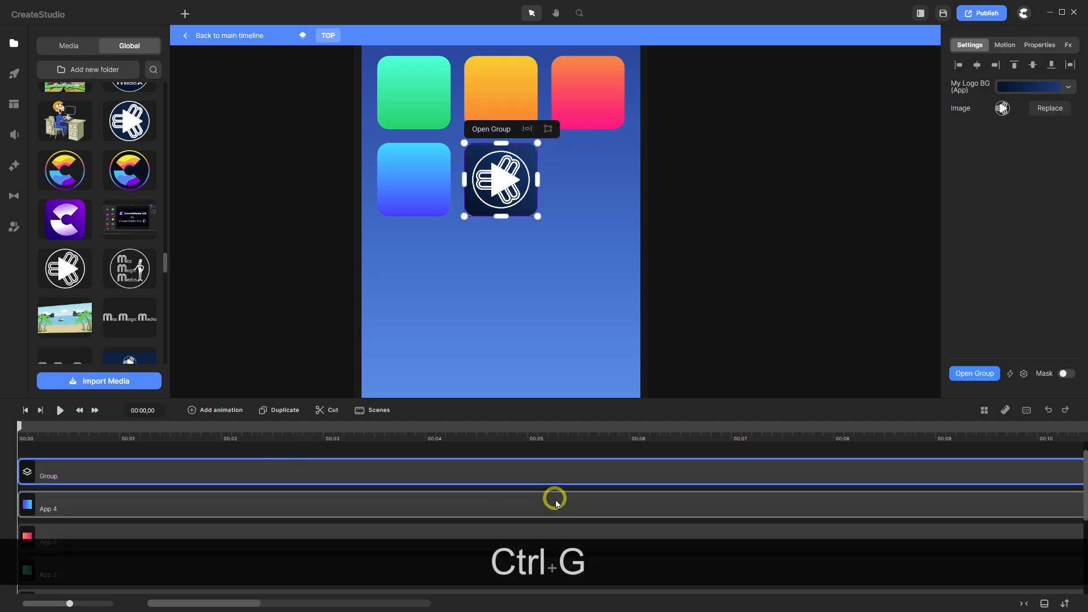
{"action": "right_click", "coordinate": [57, 473]}
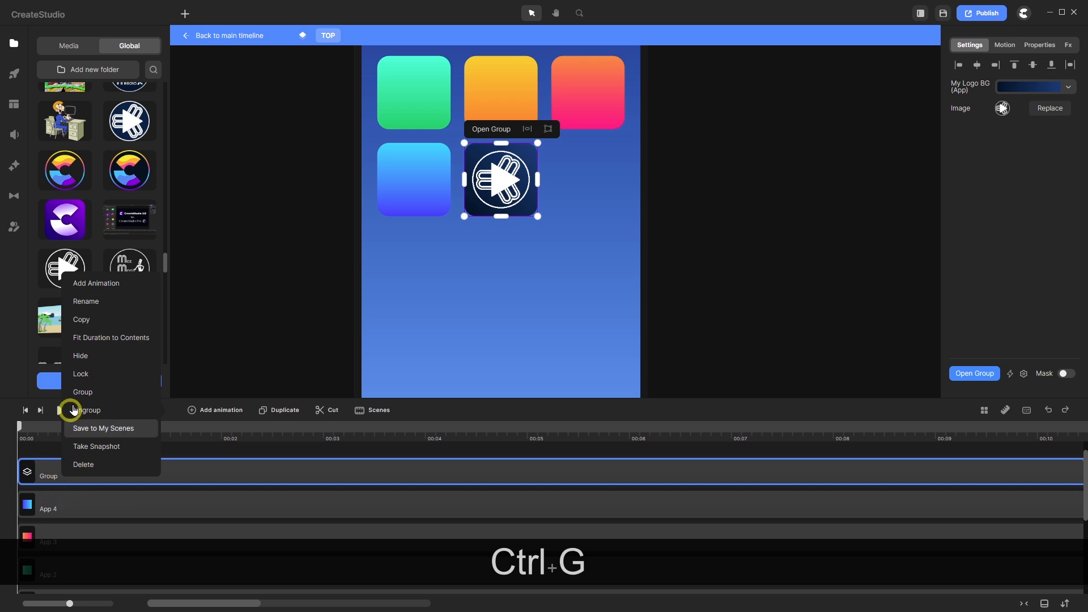
{"action": "left_click", "coordinate": [99, 308]}
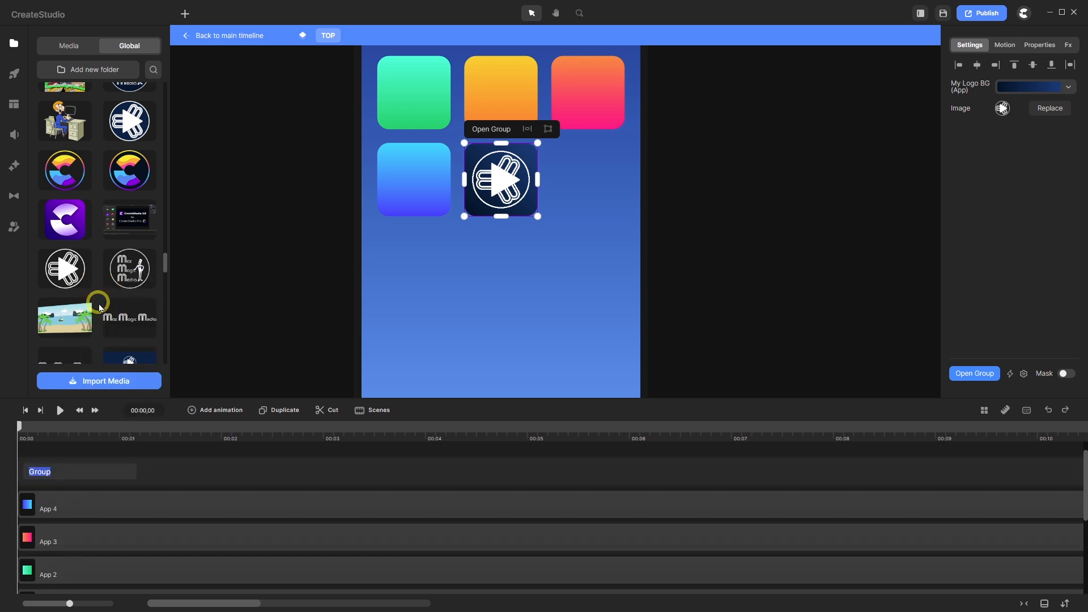
{"action": "type", "text": "M"}
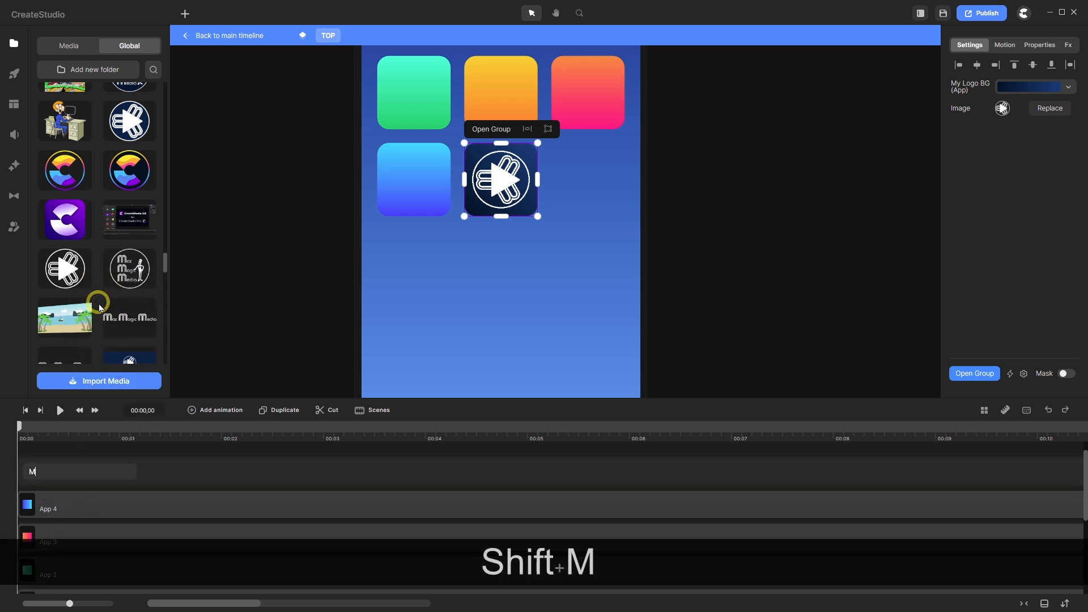
{"action": "type", "text": "y Logo"}
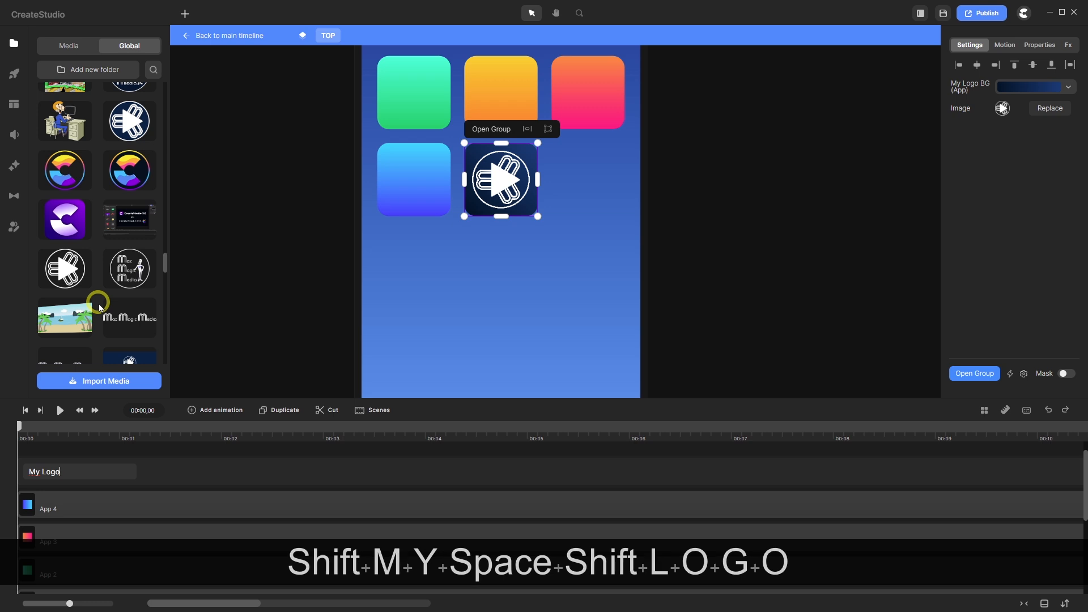
{"action": "type", "text": " Plus "}
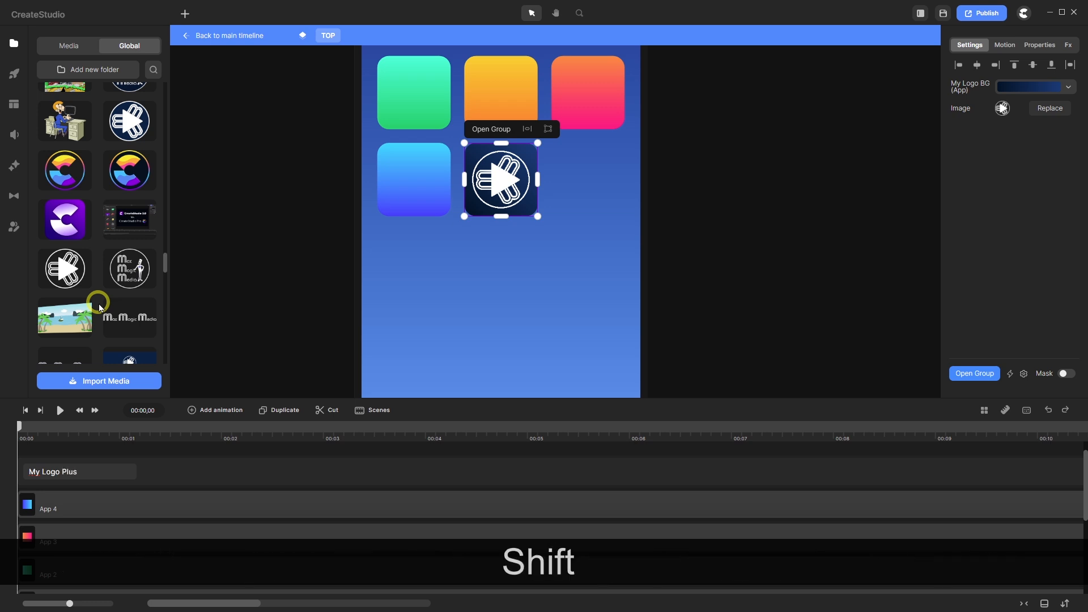
{"action": "type", "text": "BG"}
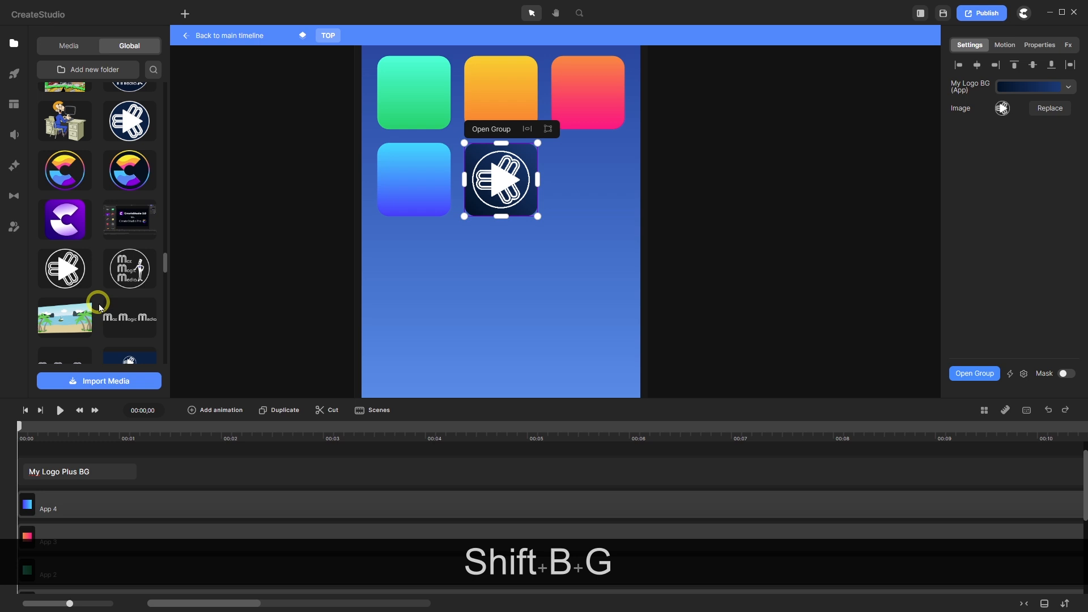
{"action": "key", "text": "Return"}
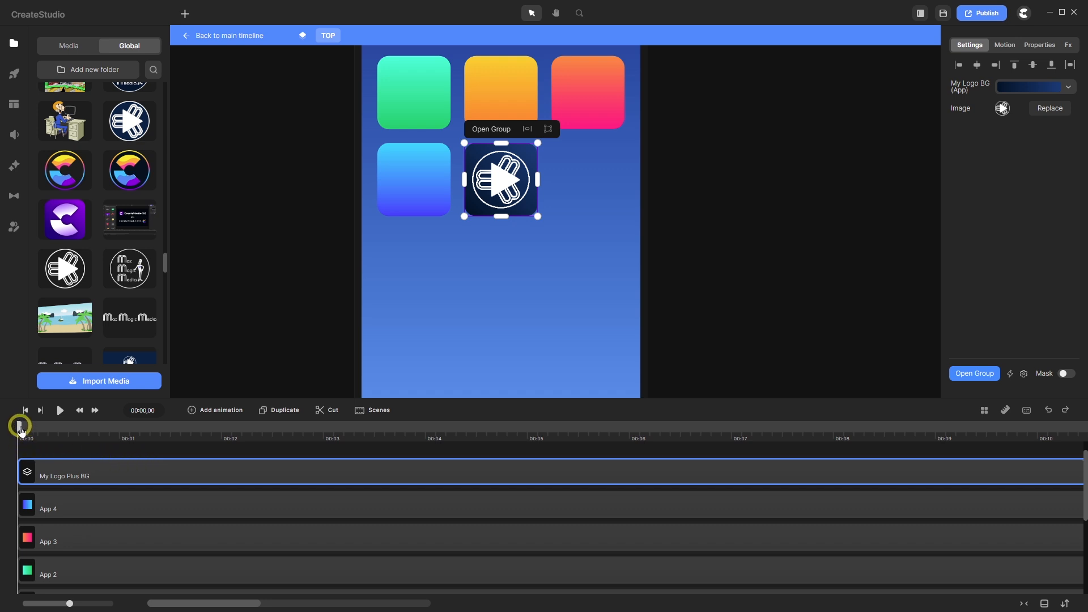
- Add a Scale animation to the group at the start time with In Back easing
{"action": "mouse_move", "coordinate": [21, 429]}
{"action": "left_mouse_down"}
{"action": "mouse_move", "coordinate": [116, 441]}
{"action": "mouse_move", "coordinate": [20, 434]}
{"action": "left_mouse_up"}
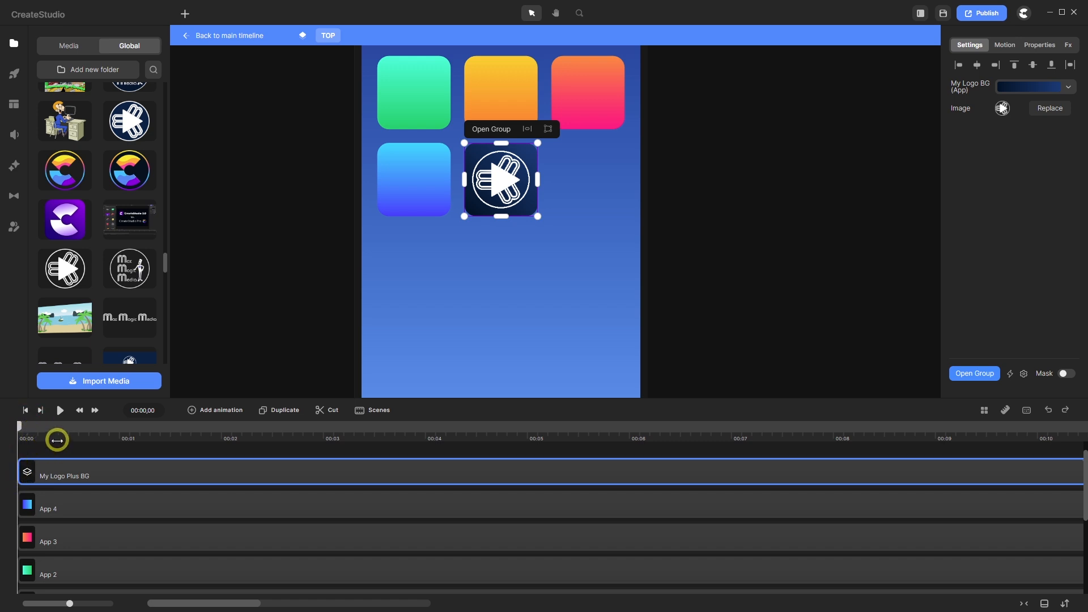
{"action": "left_click_drag", "start_coordinate": [19, 425], "coordinate": [154, 446]}
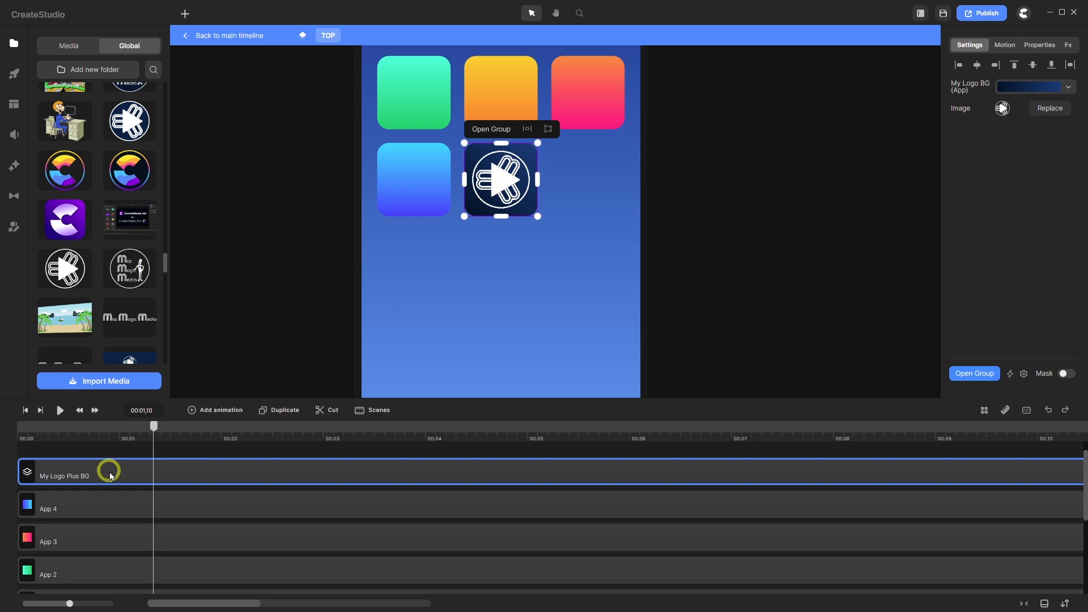
{"action": "left_click", "coordinate": [203, 417]}
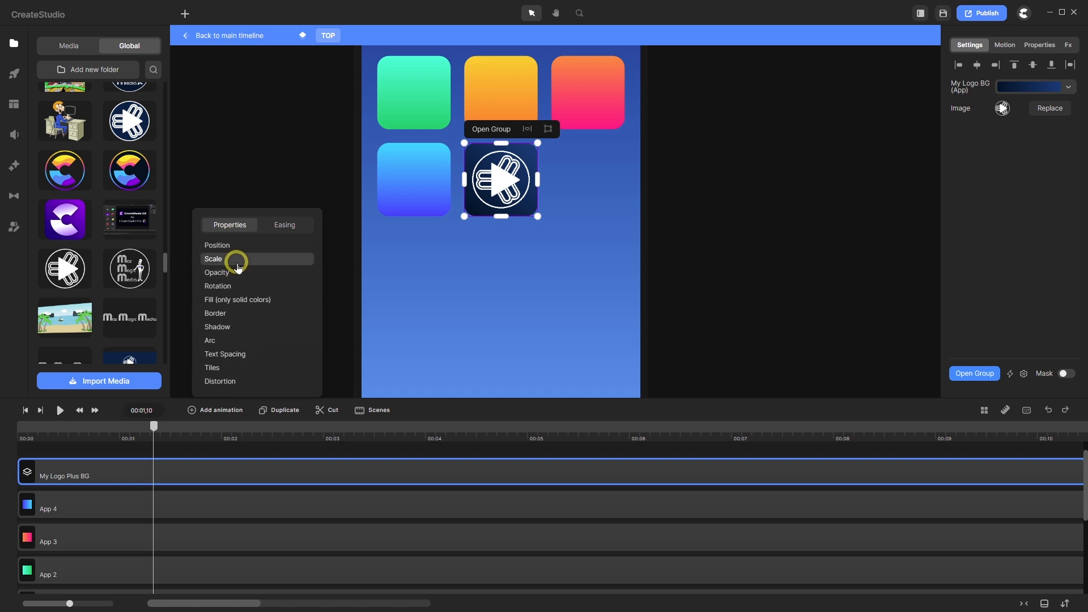
{"action": "left_click", "coordinate": [235, 259]}
{"action": "left_click", "coordinate": [289, 228]}
{"action": "left_click", "coordinate": [268, 285]}
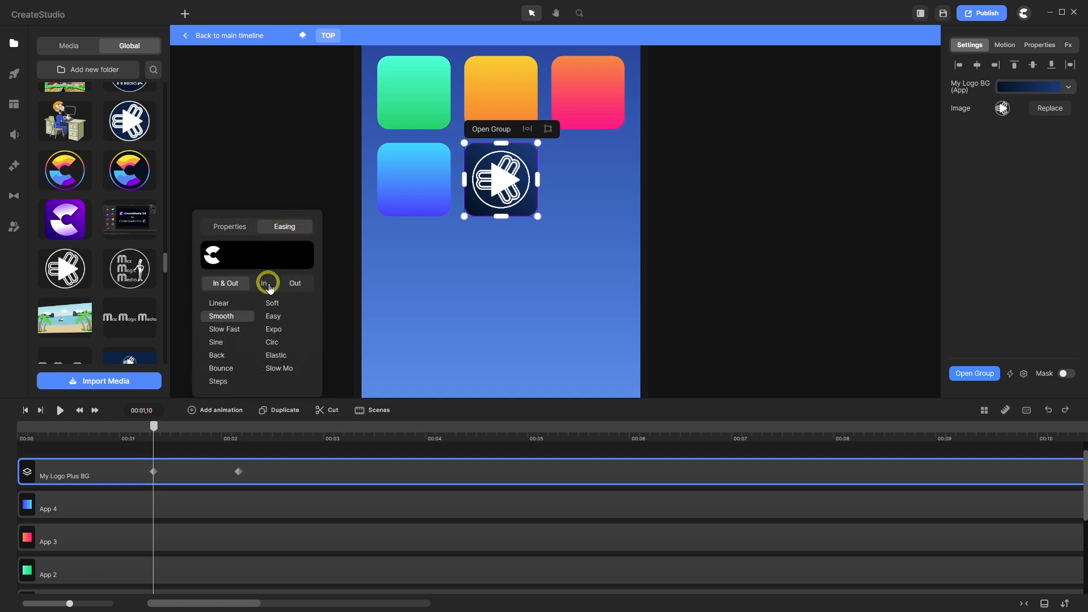
{"action": "left_click", "coordinate": [229, 356]}
{"action": "left_click", "coordinate": [154, 428]}
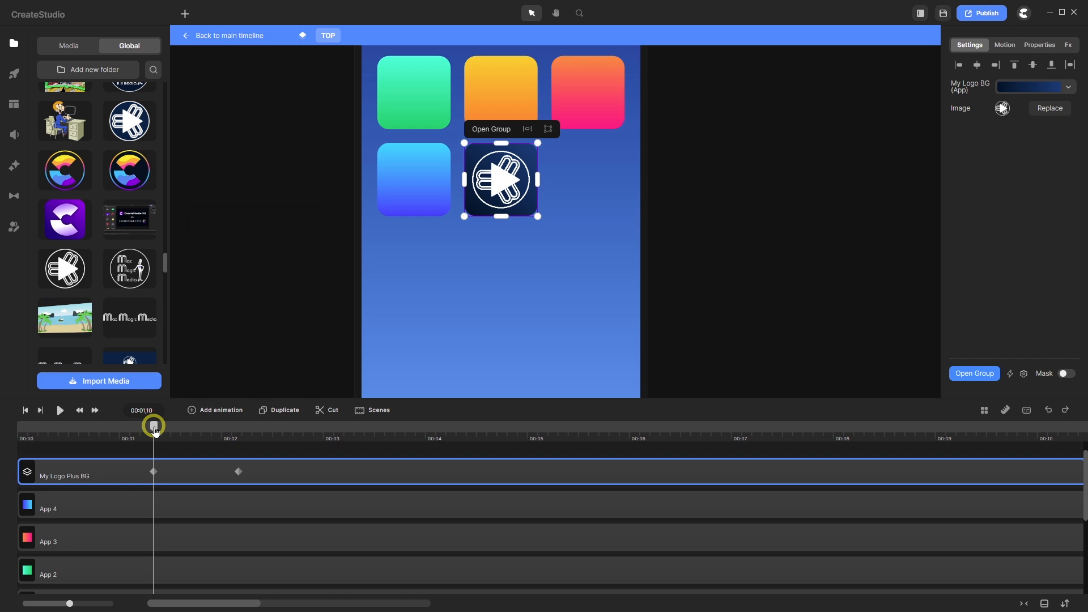
- Move the second keyframe to 00:01,20 and give the middle keyframe Out Back easing
{"action": "left_click_drag", "start_coordinate": [155, 429], "coordinate": [188, 428]}
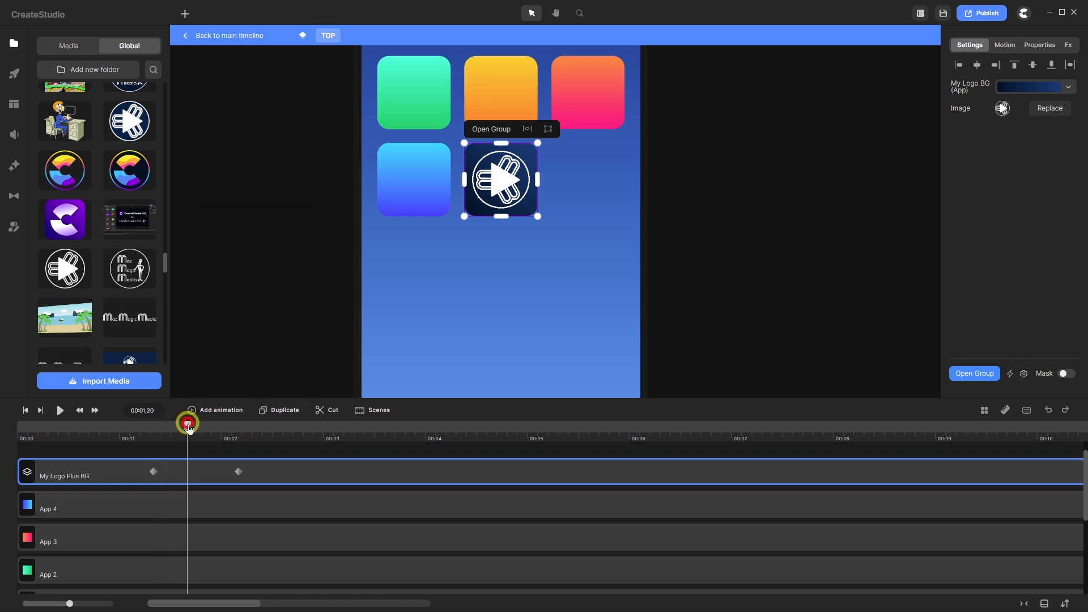
{"action": "left_click_drag", "start_coordinate": [238, 471], "coordinate": [188, 472]}
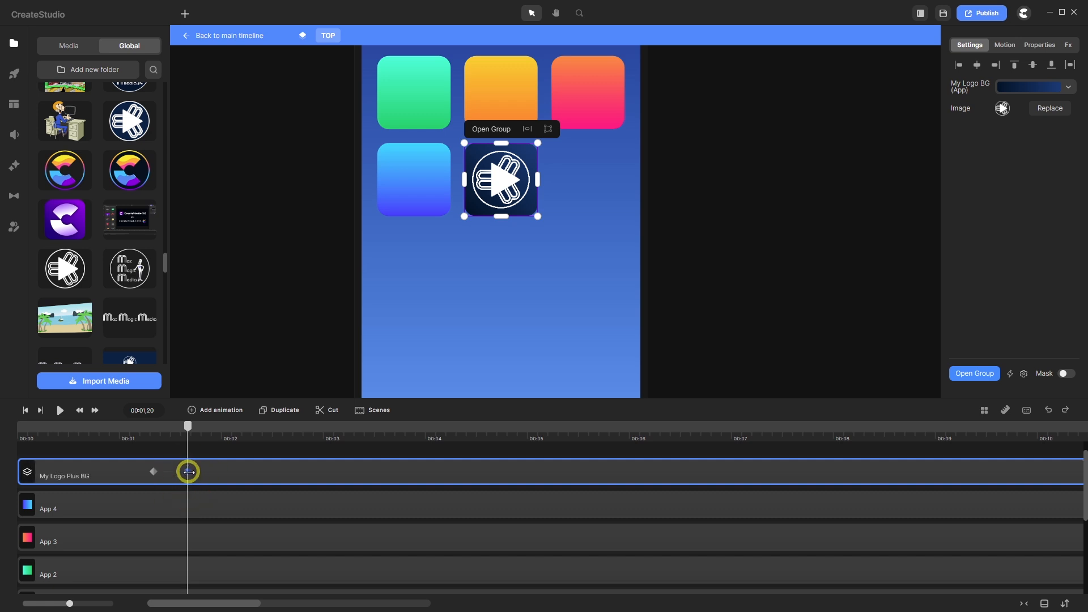
{"action": "left_click", "coordinate": [189, 471]}
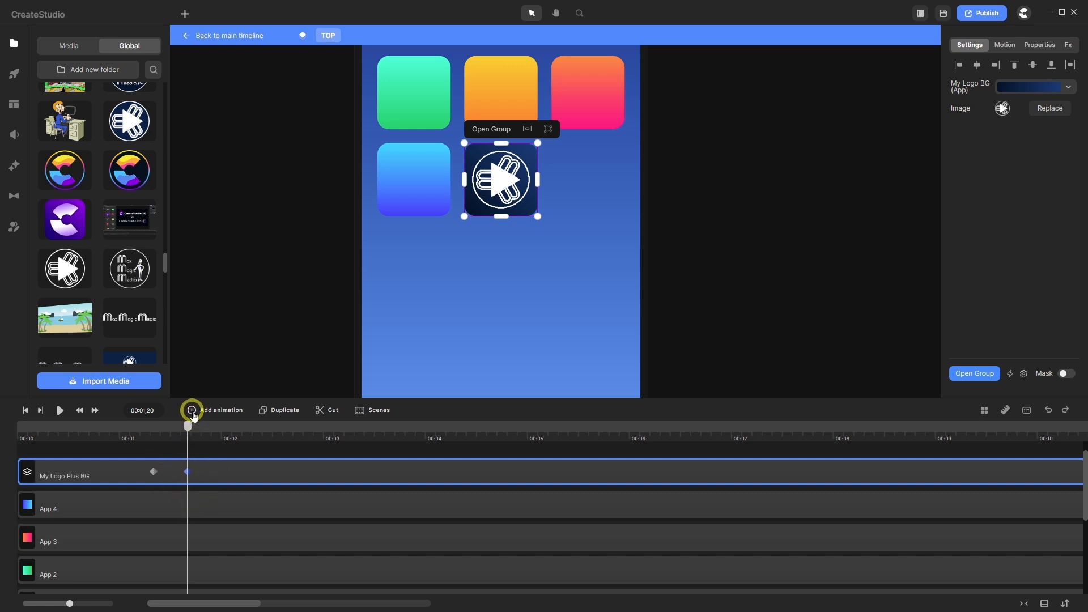
{"action": "left_click", "coordinate": [192, 410]}
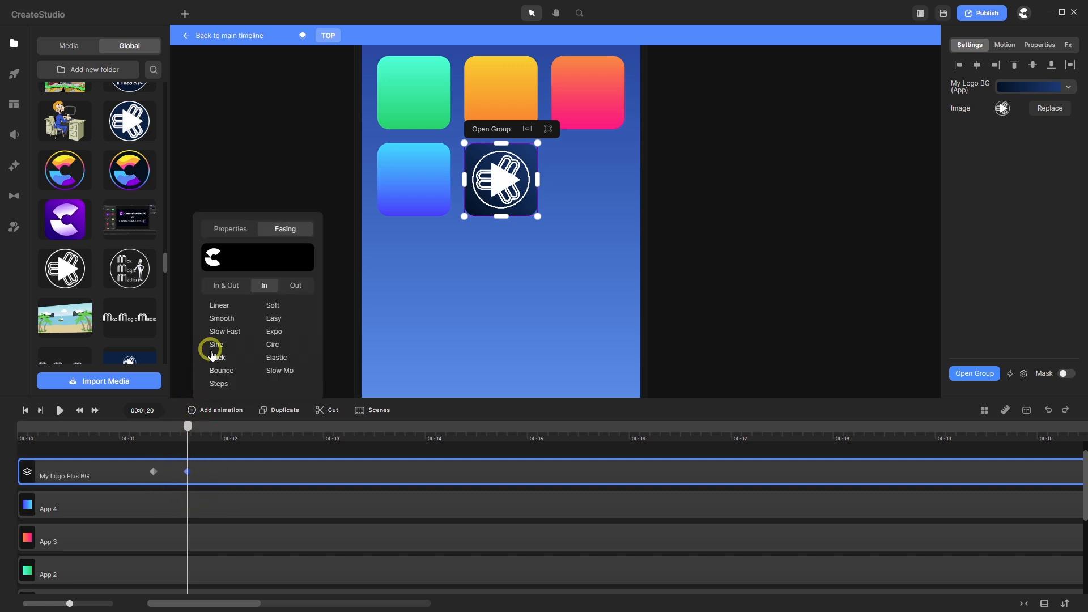
{"action": "left_click", "coordinate": [298, 286]}
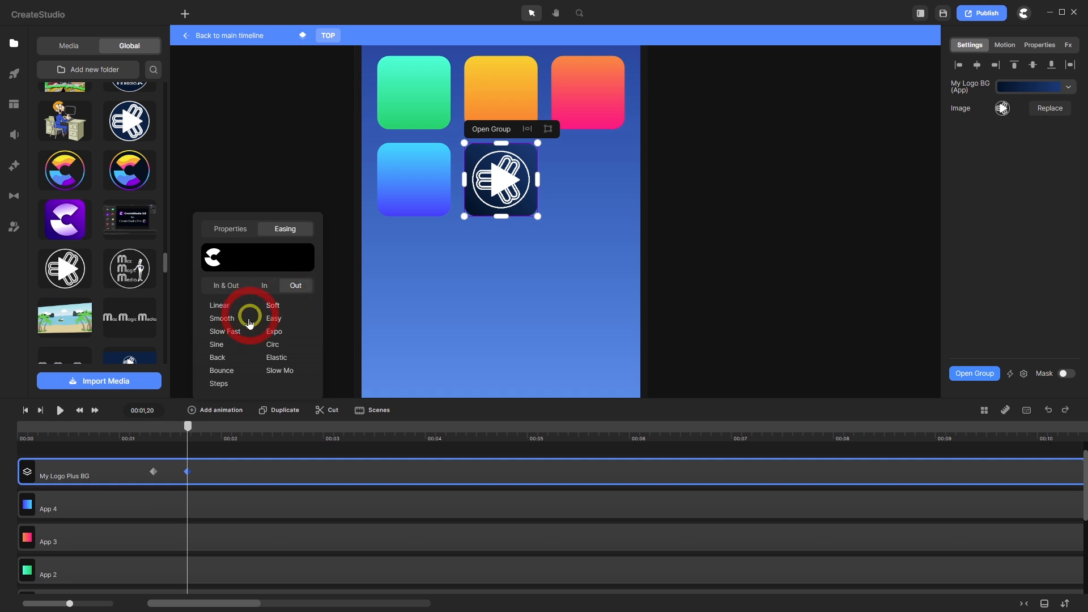
{"action": "left_click", "coordinate": [218, 357]}
- Add another Scale keyframe at 00:02,00, then put the current time on the middle keyframe
{"action": "left_click", "coordinate": [233, 228]}
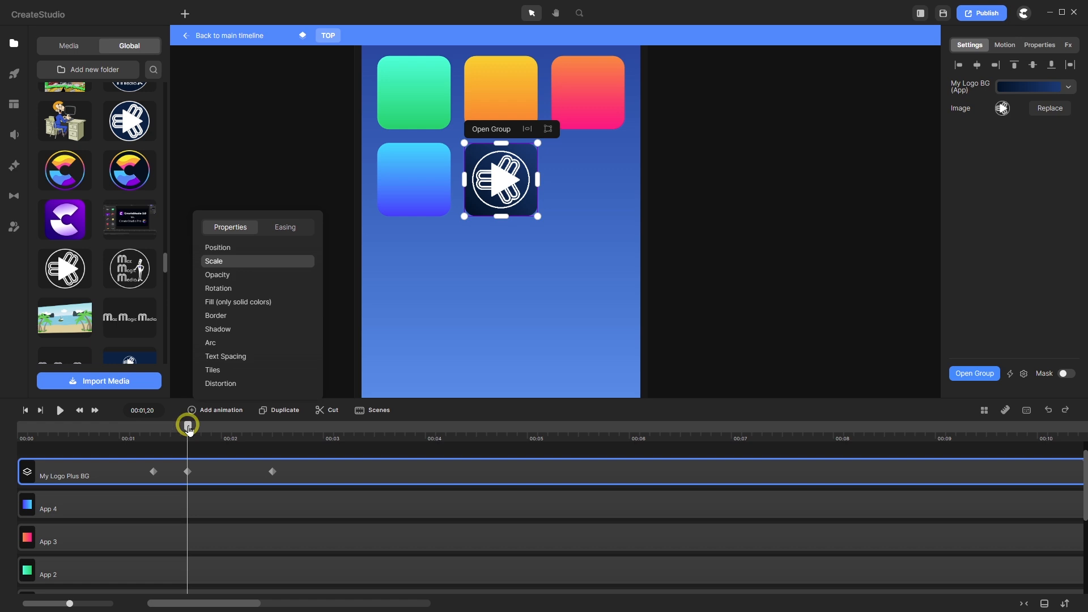
{"action": "left_click_drag", "start_coordinate": [189, 429], "coordinate": [221, 429]}
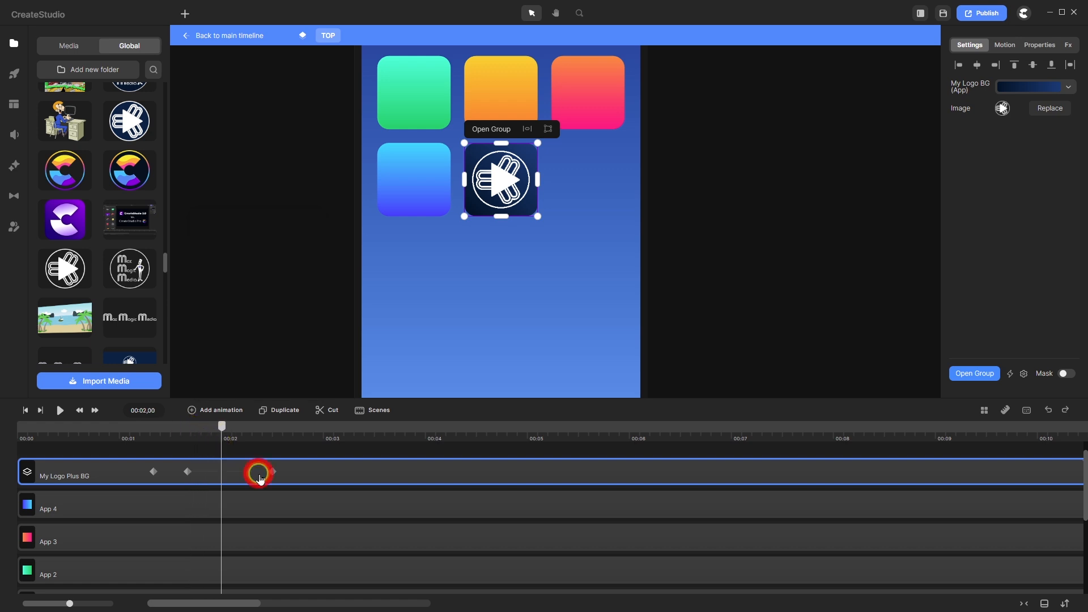
{"action": "left_click_drag", "start_coordinate": [270, 468], "coordinate": [219, 478]}
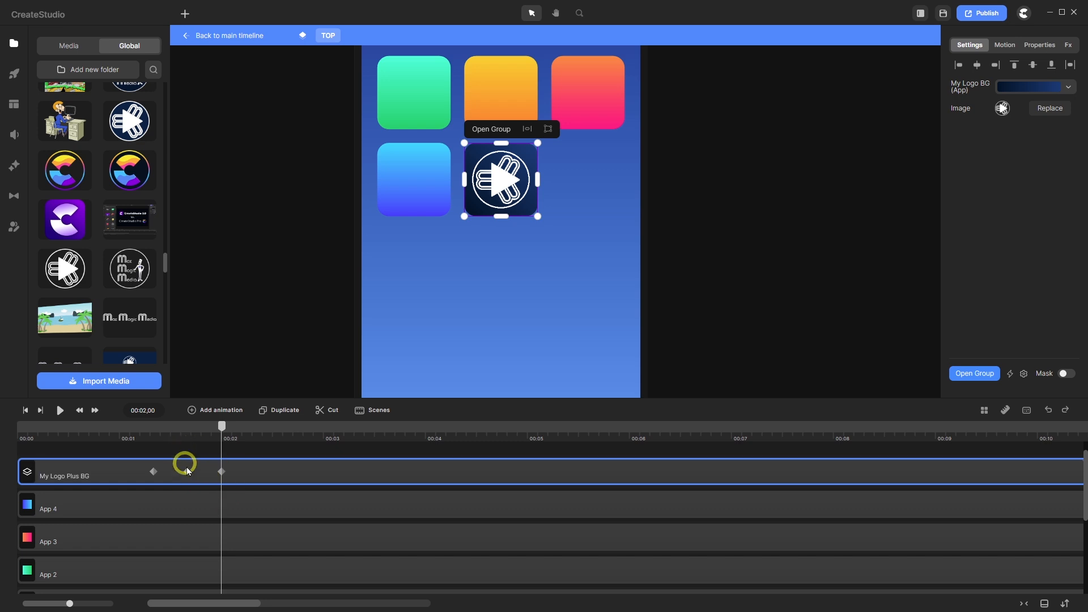
{"action": "left_click", "coordinate": [187, 472]}
{"action": "double_click", "coordinate": [188, 472]}
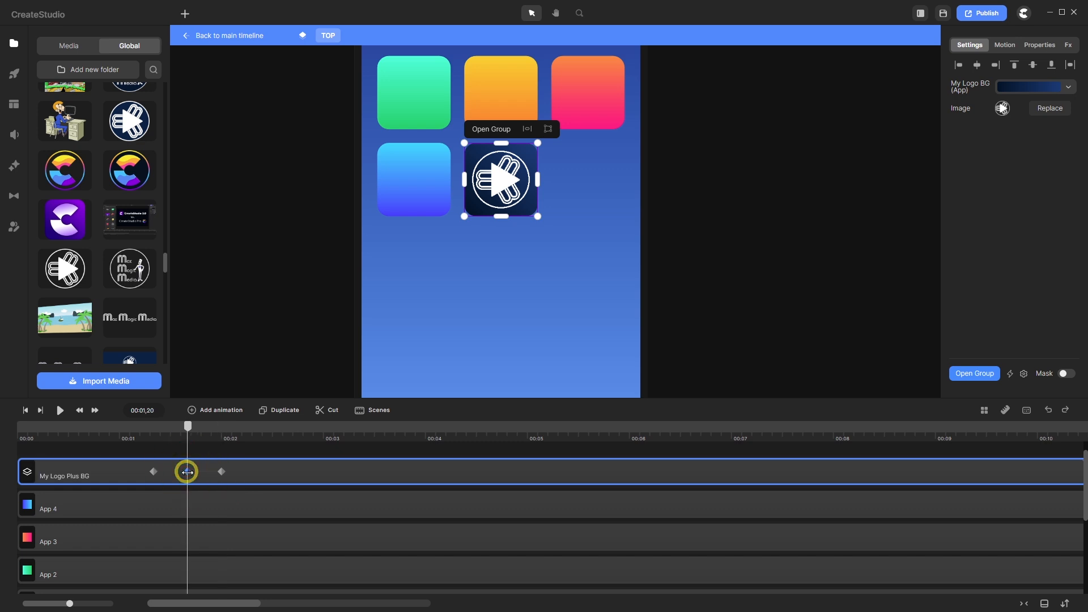
- Set the group's Scale to 80 at the middle keyframe
{"action": "left_click", "coordinate": [1039, 45]}
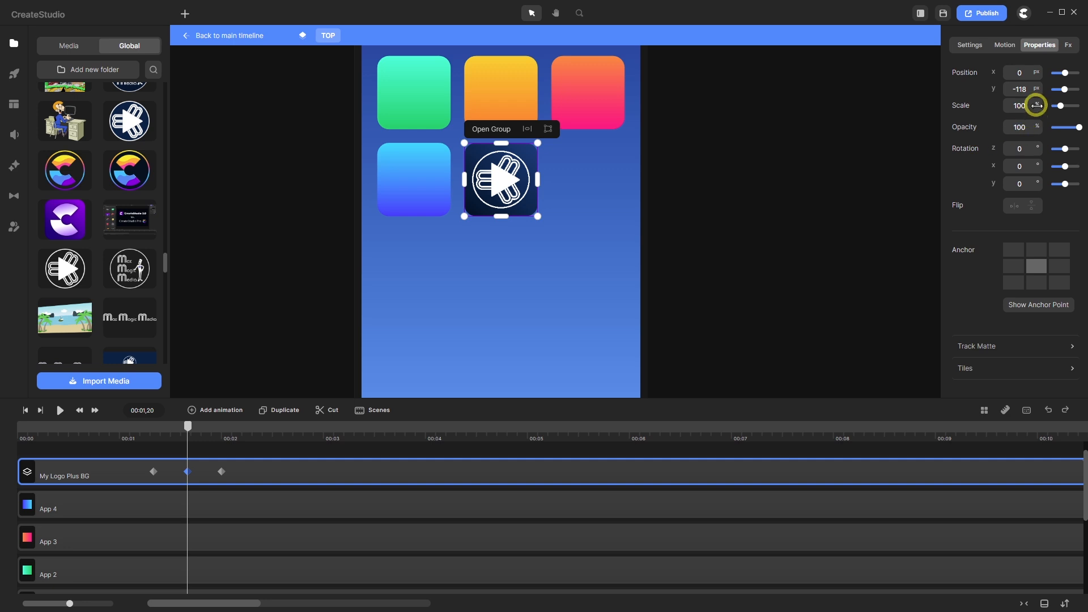
{"action": "left_click_drag", "start_coordinate": [1027, 105], "coordinate": [1014, 122]}
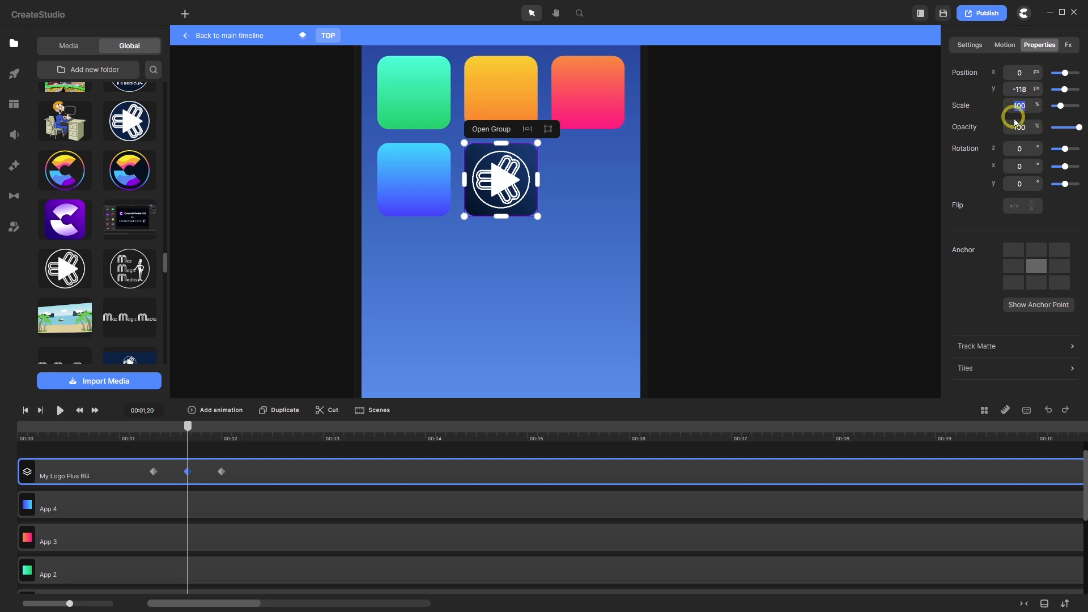
{"action": "type", "text": "80"}
{"action": "key", "text": "Return"}
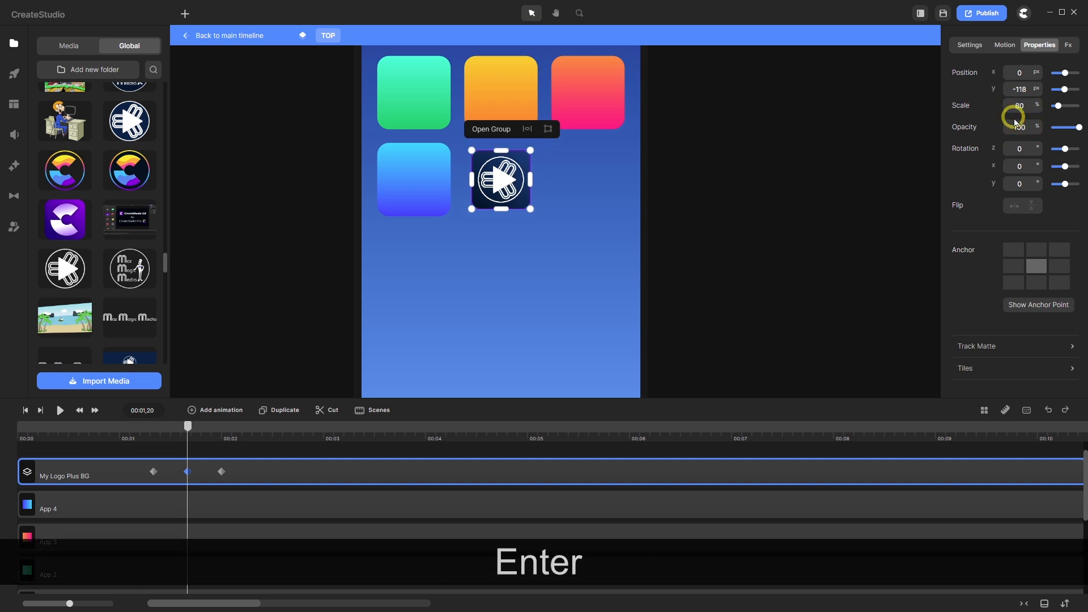
- Preview the pulse from the start, then return the time to the middle keyframe
{"action": "left_click", "coordinate": [25, 409]}
{"action": "left_click", "coordinate": [59, 409]}
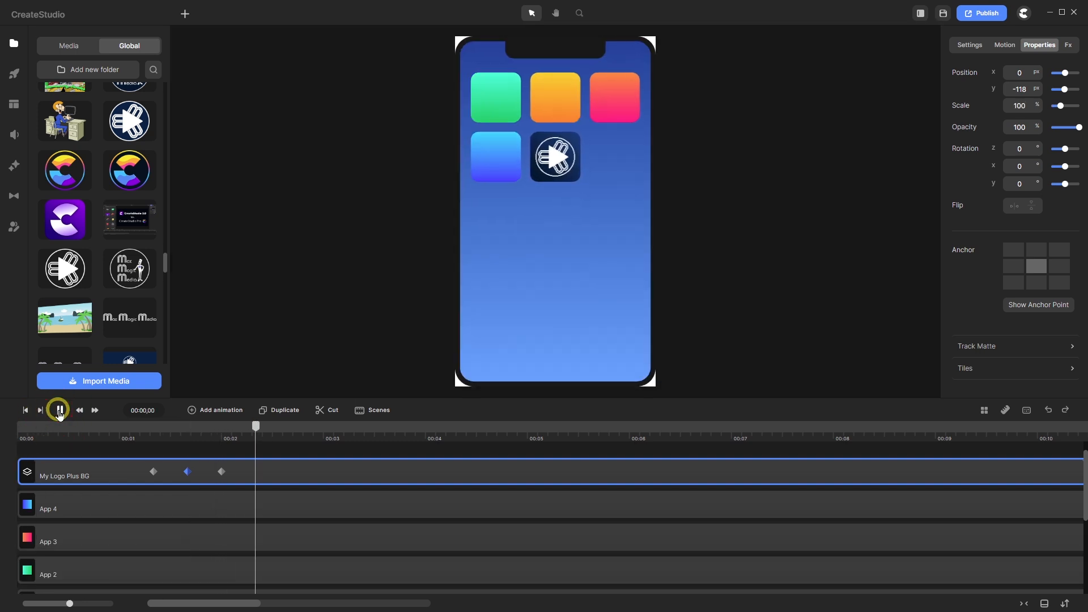
{"action": "left_click", "coordinate": [58, 411]}
{"action": "scroll", "coordinate": [302, 462], "scroll_direction": "up", "scroll_amount": 1}
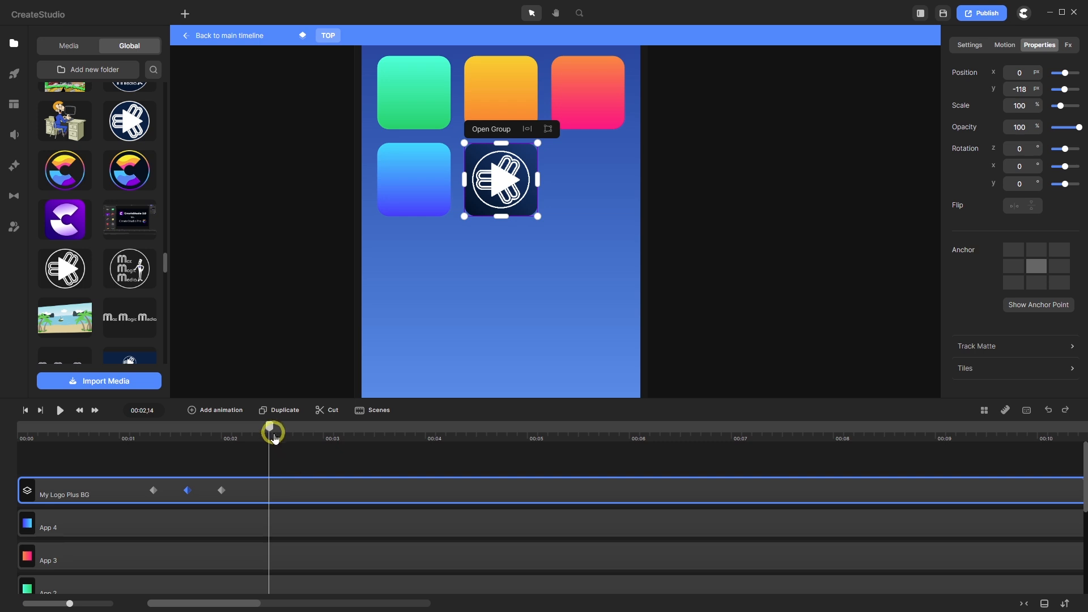
{"action": "left_click_drag", "start_coordinate": [270, 428], "coordinate": [187, 428]}
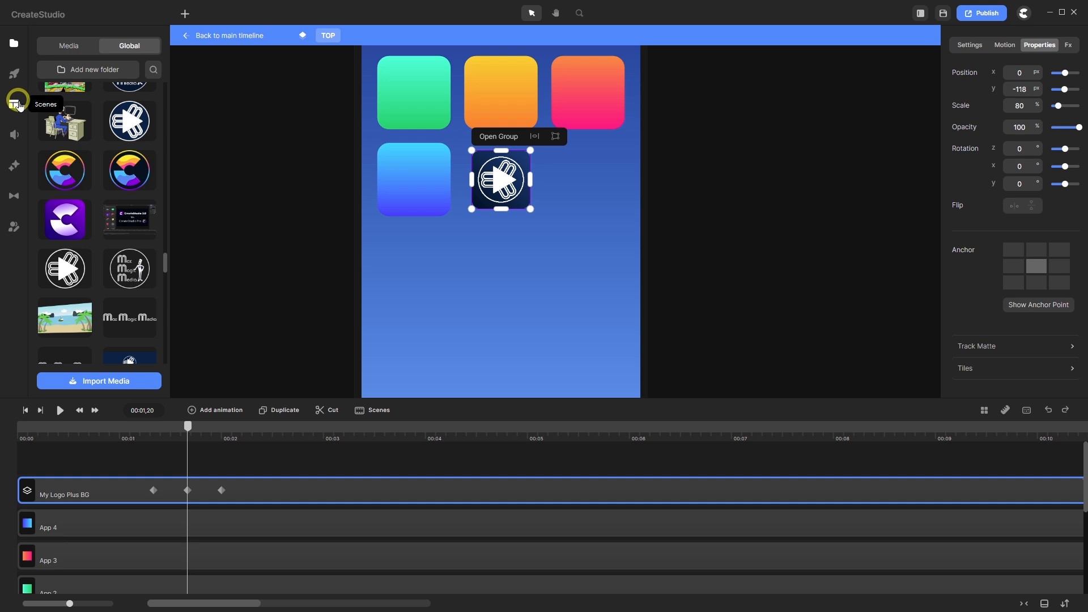
- Add the Pop sound from Favorites, sorted by Shortest, to the timeline at the logo's pulse
{"action": "left_click", "coordinate": [14, 135]}
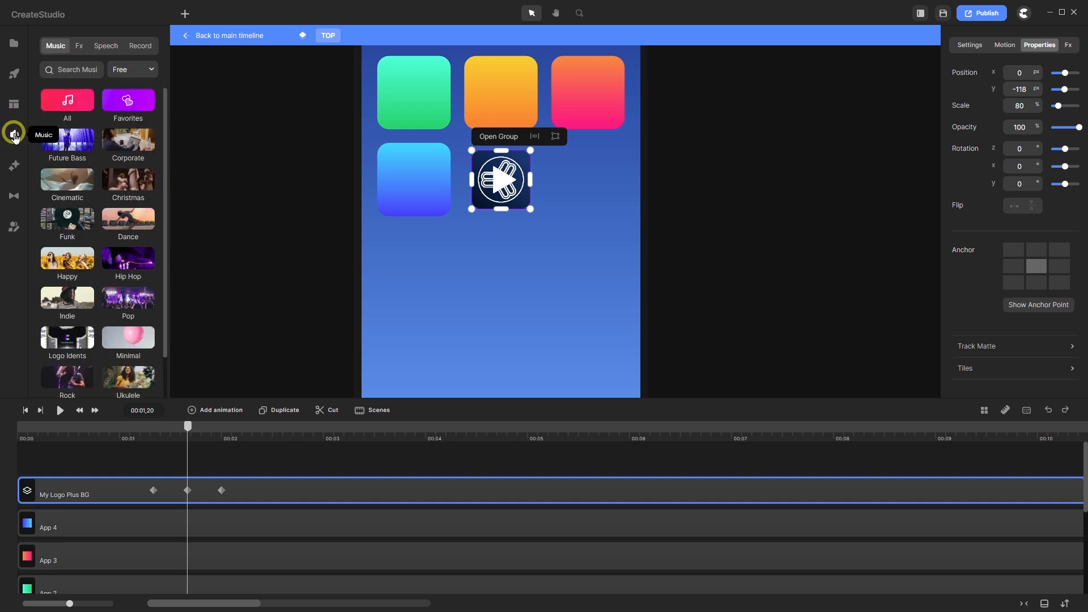
{"action": "left_click", "coordinate": [131, 100]}
{"action": "left_click", "coordinate": [140, 69]}
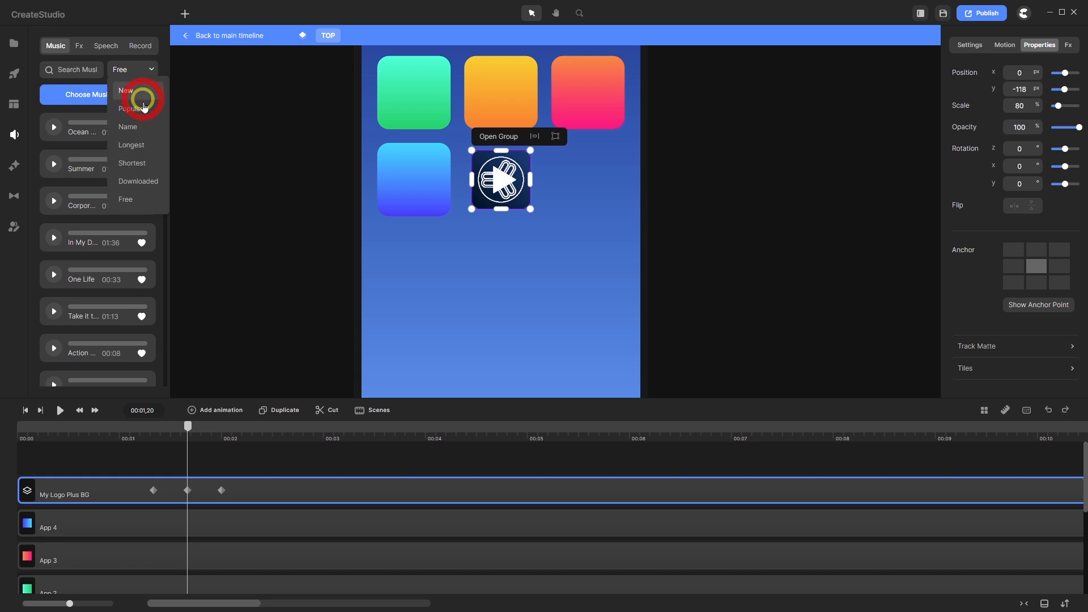
{"action": "left_click", "coordinate": [129, 162]}
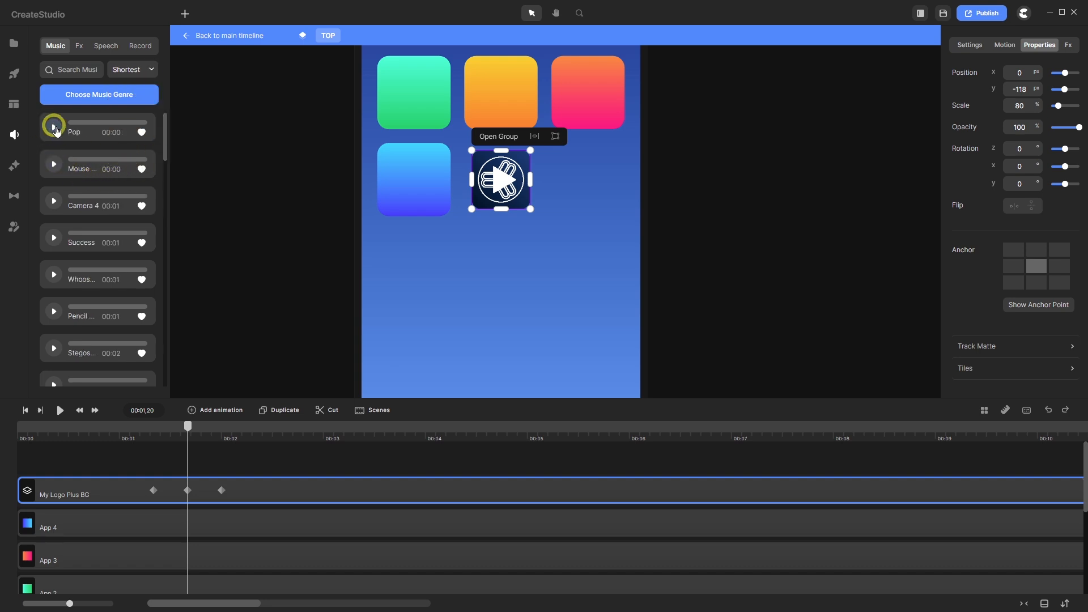
{"action": "left_click", "coordinate": [54, 125]}
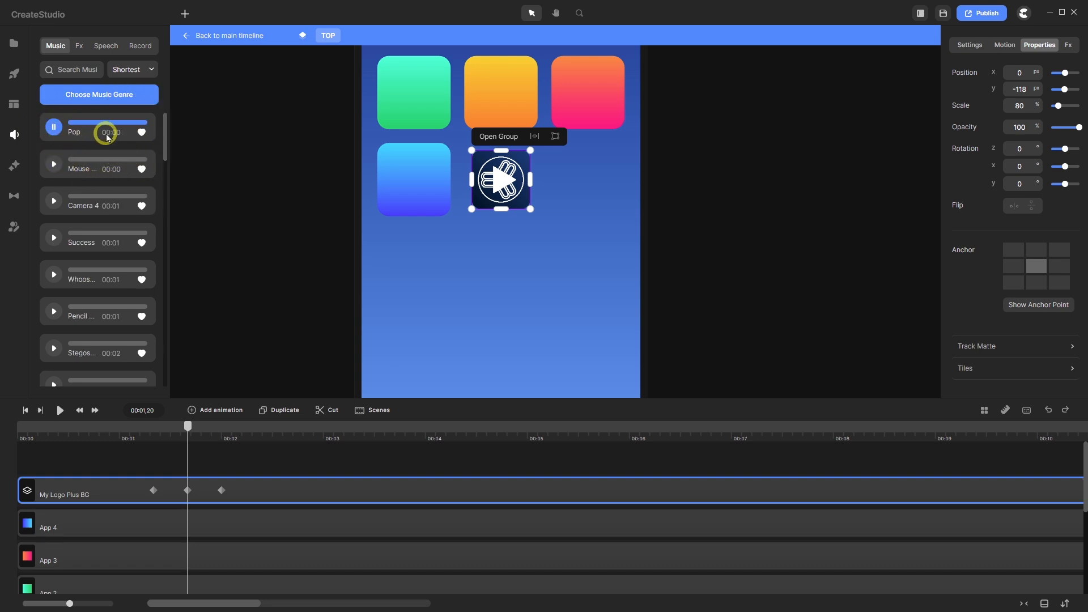
{"action": "left_click_drag", "start_coordinate": [110, 126], "coordinate": [196, 450]}
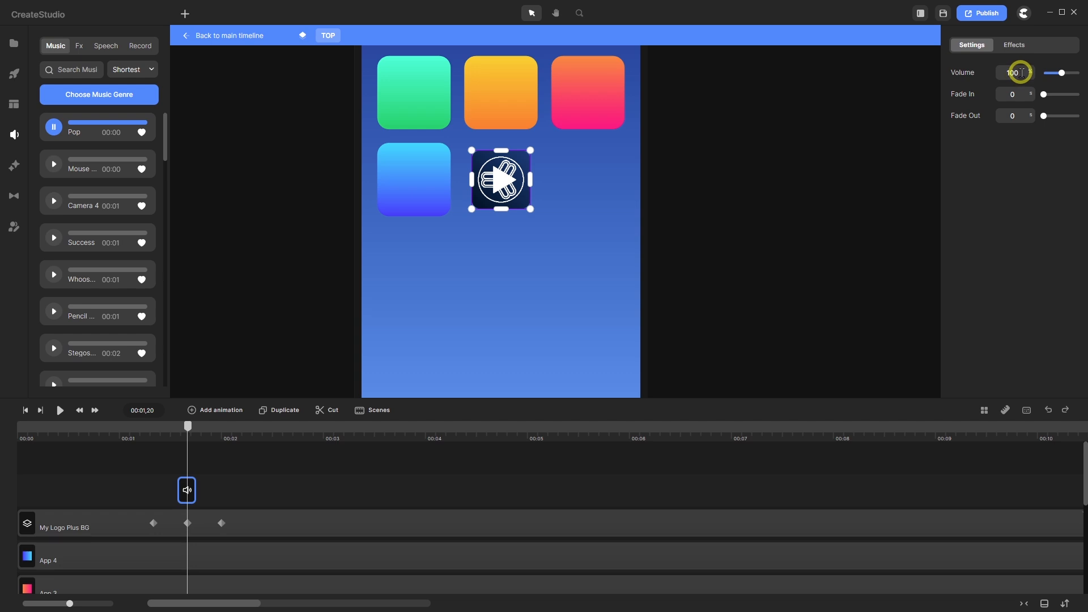
- Lower the Pop clip's volume to 40 and play it back from the start
{"action": "left_click_drag", "start_coordinate": [1021, 72], "coordinate": [995, 74]}
{"action": "type", "text": "40"}
{"action": "key", "text": "Return"}
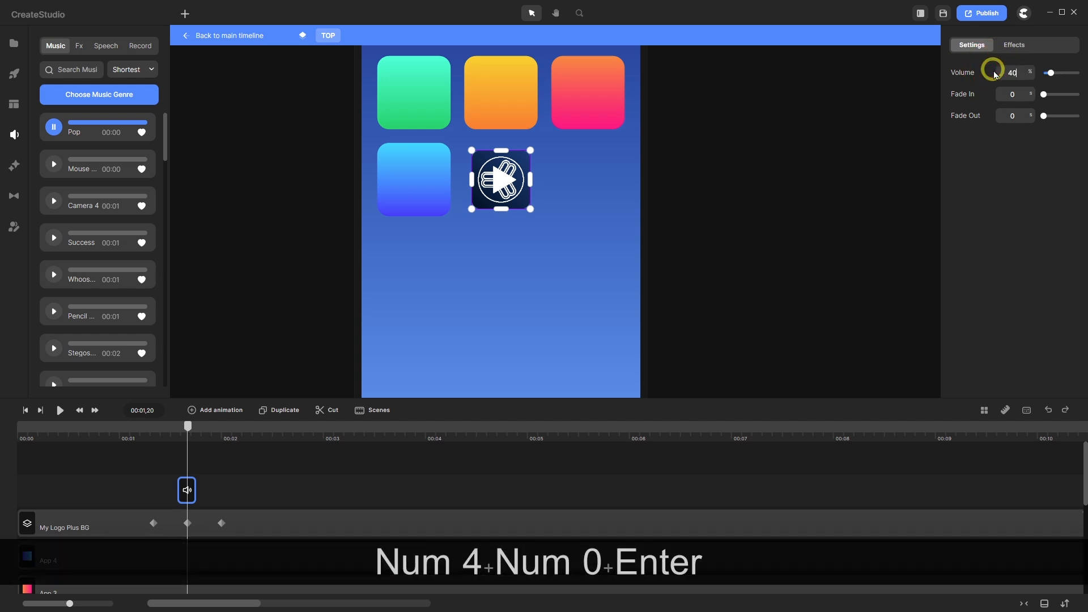
{"action": "left_click", "coordinate": [24, 411]}
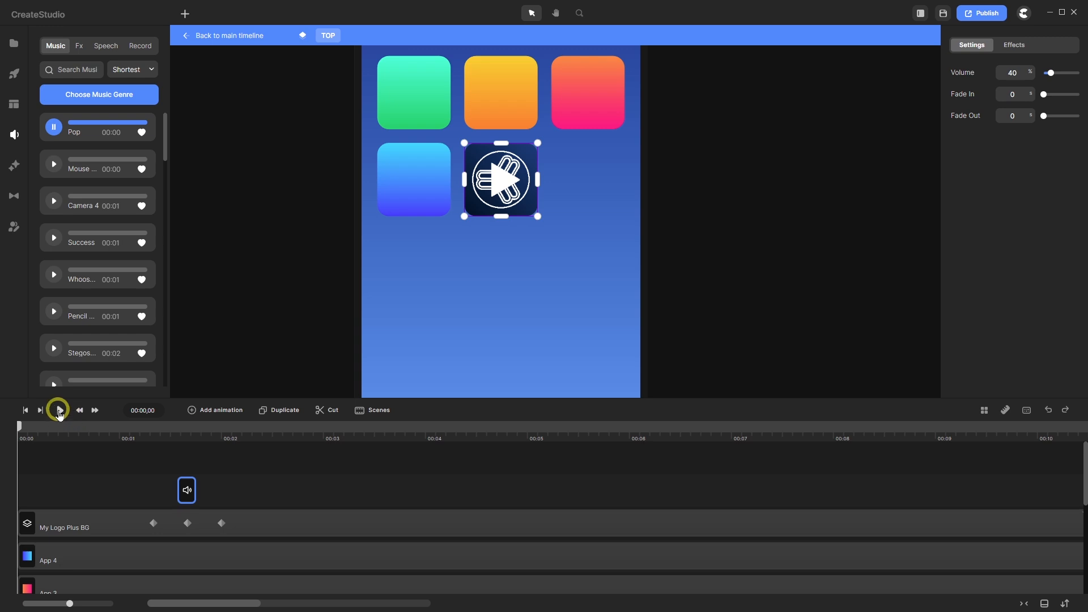
{"action": "left_click", "coordinate": [59, 410]}
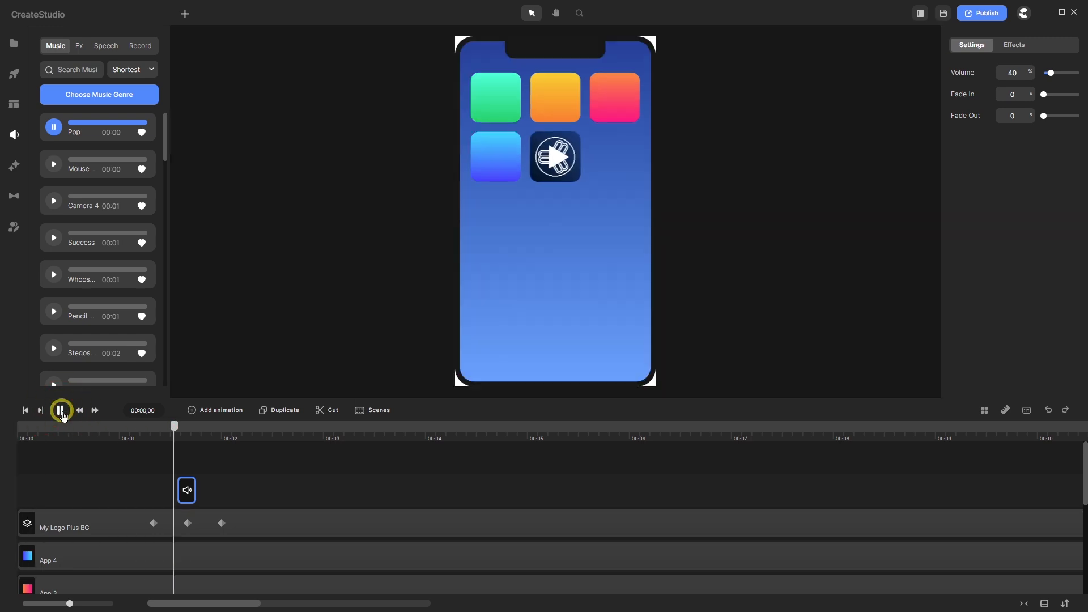
{"action": "left_click", "coordinate": [59, 410]}
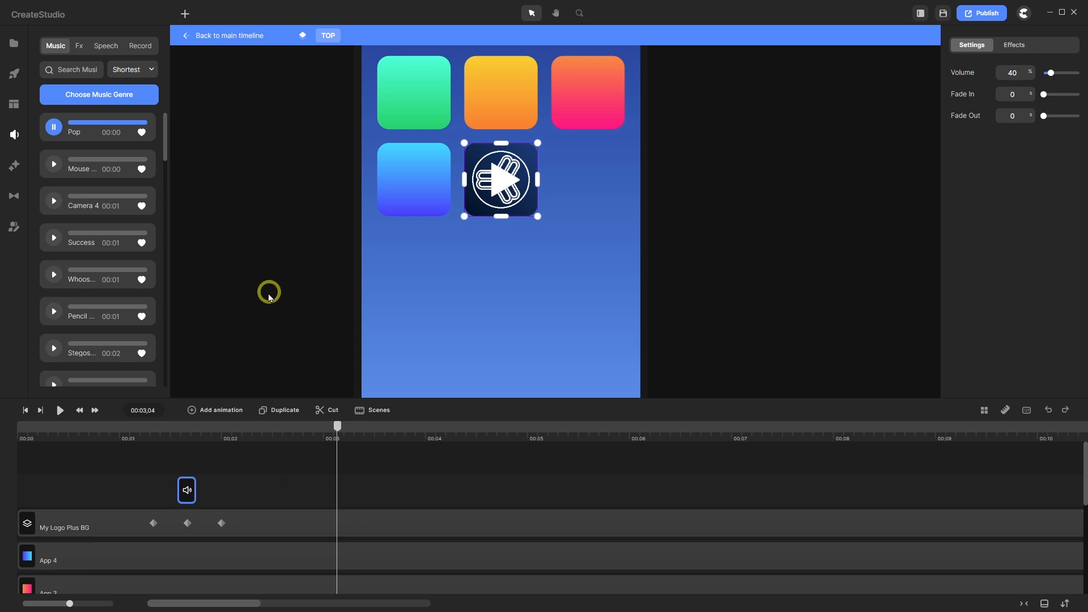
- Return to the main scene timeline and preview the whole animation
{"action": "left_click", "coordinate": [229, 36]}
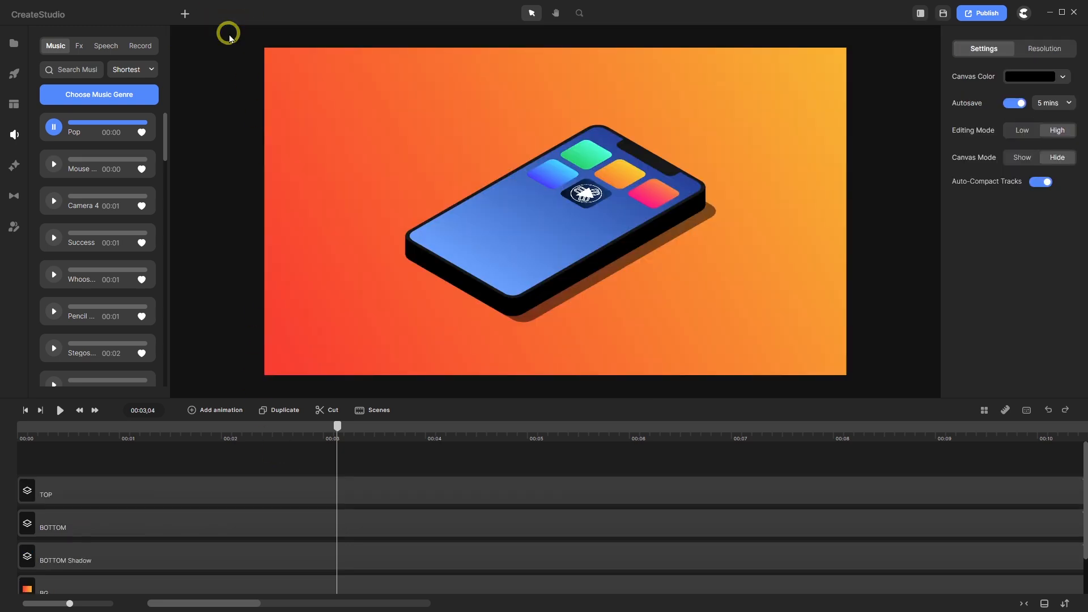
{"action": "left_click", "coordinate": [23, 410]}
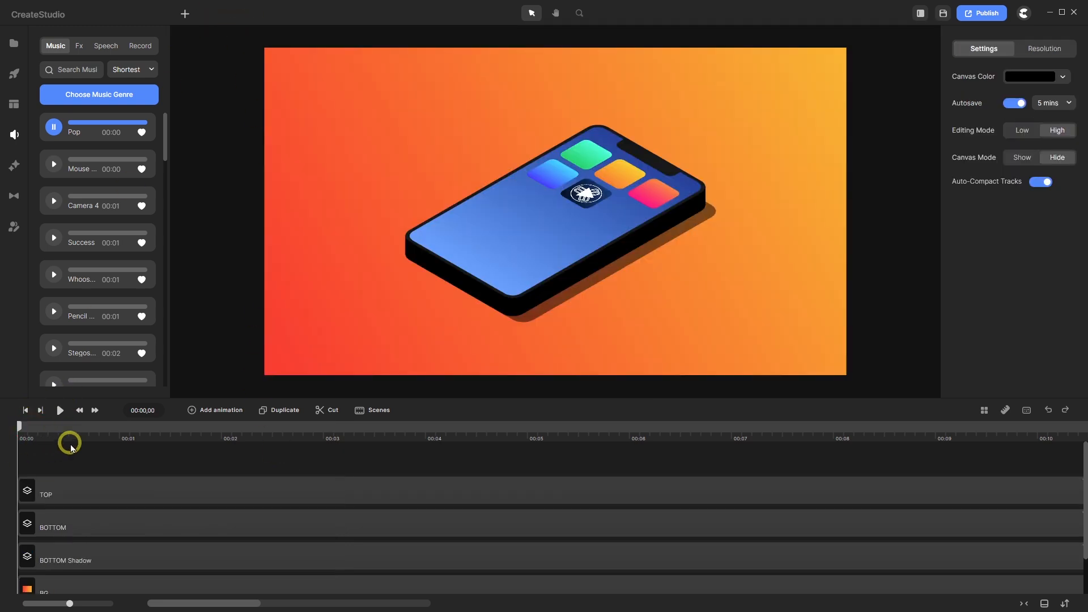
{"action": "left_click", "coordinate": [60, 409]}
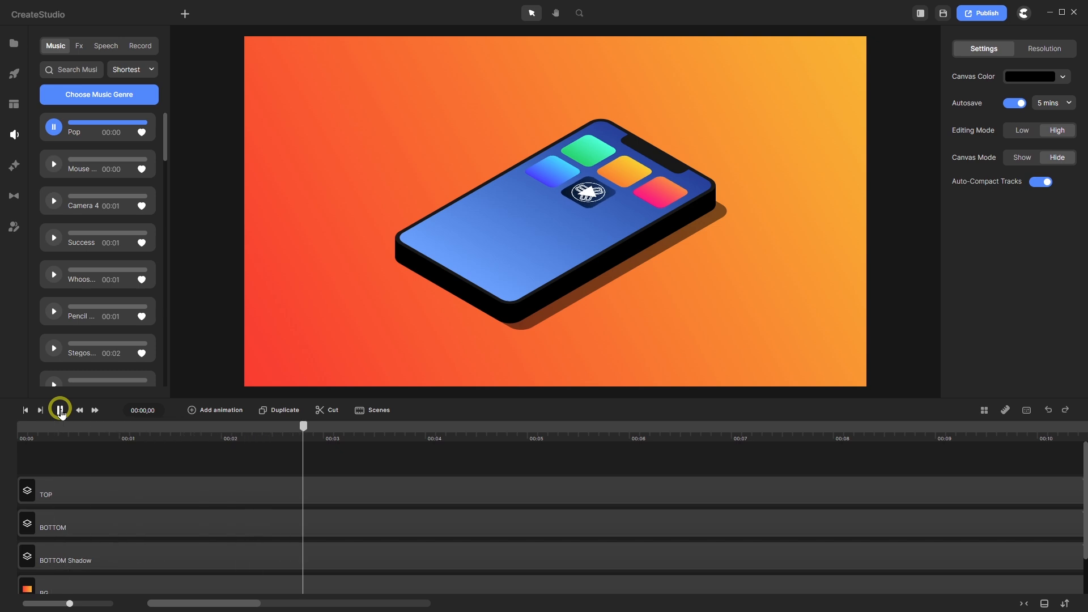
{"action": "left_click", "coordinate": [60, 409]}
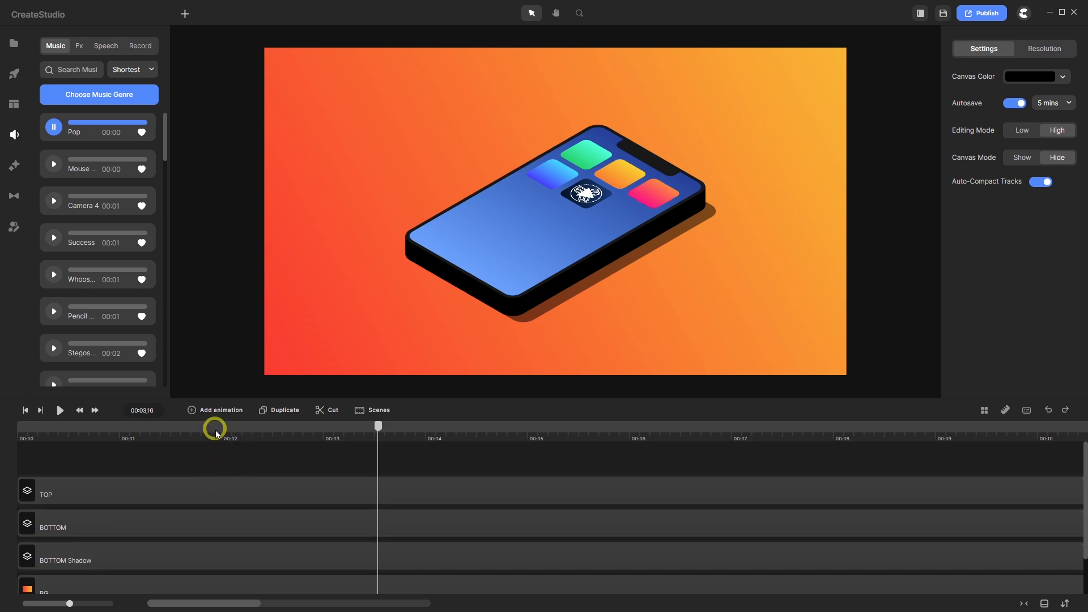
- Open the TOP group for editing with the playhead at 00:02,01
{"action": "left_click", "coordinate": [166, 493]}
{"action": "double_click", "coordinate": [166, 493]}
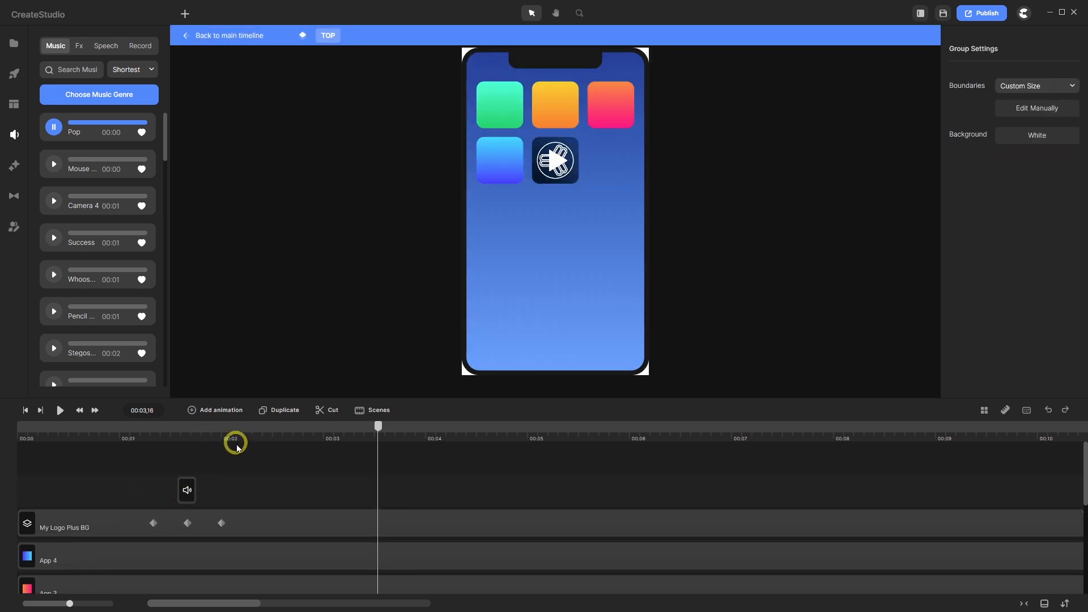
{"action": "left_click_drag", "start_coordinate": [379, 424], "coordinate": [226, 457]}
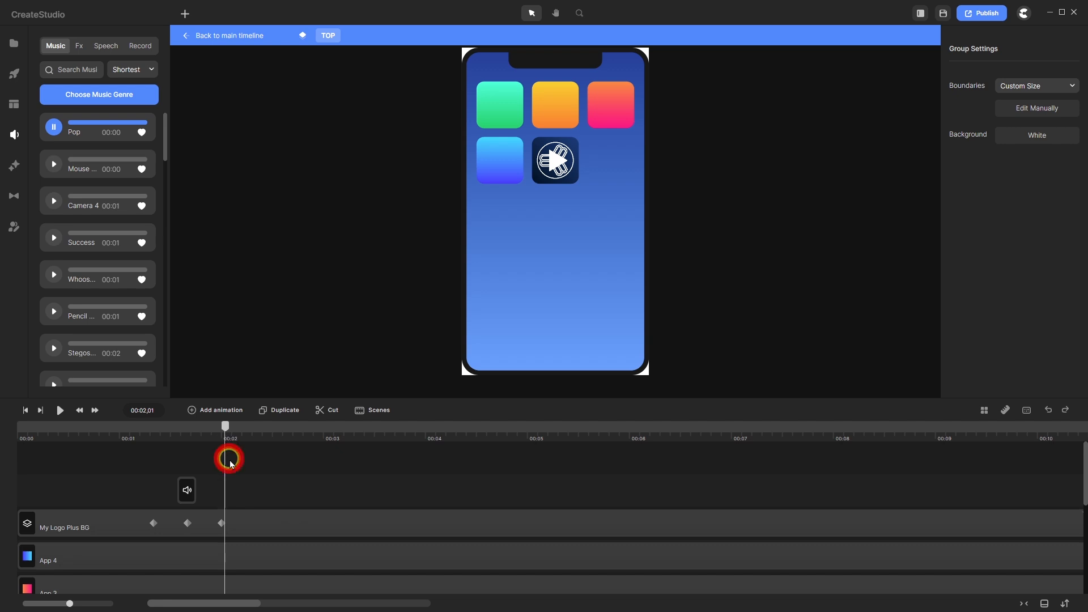
{"action": "right_click", "coordinate": [254, 497]}
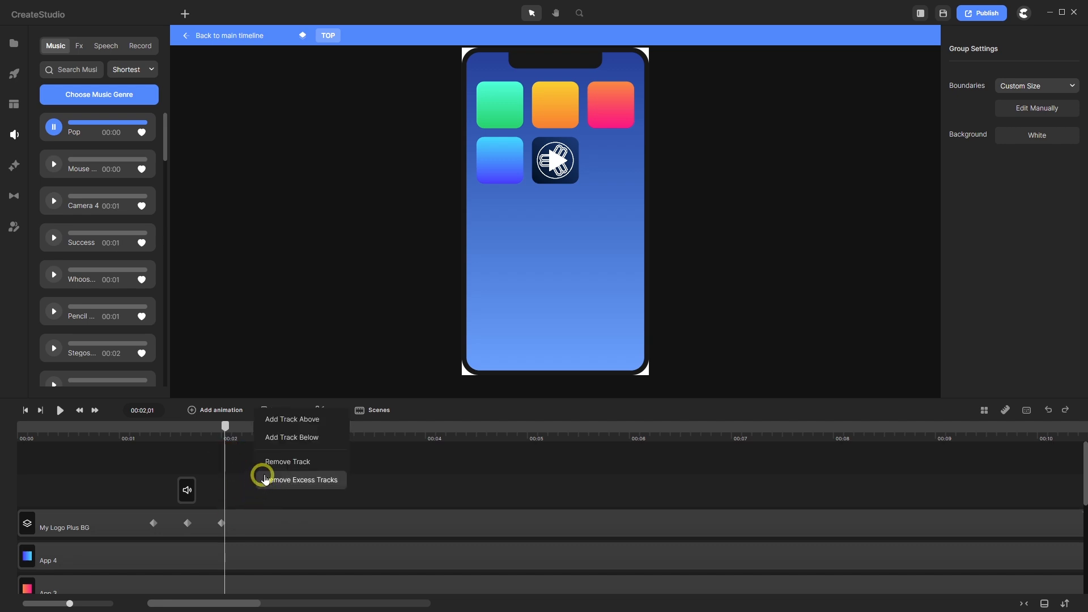
- Add an empty track below and drop the purple Gradient outro template onto it near 00:02
{"action": "left_click", "coordinate": [287, 439]}
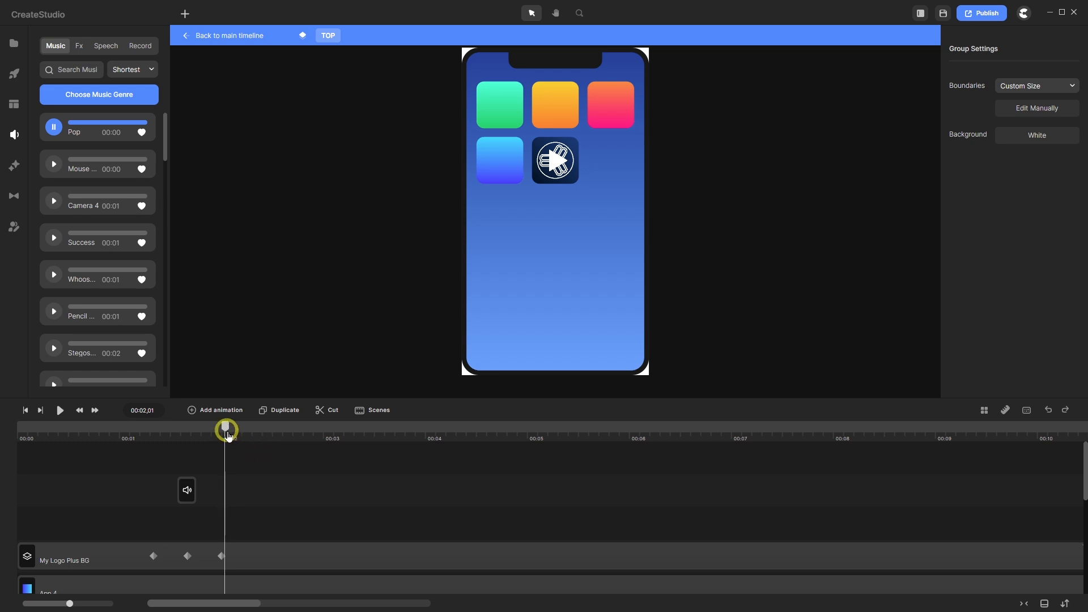
{"action": "left_click_drag", "start_coordinate": [225, 431], "coordinate": [190, 444]}
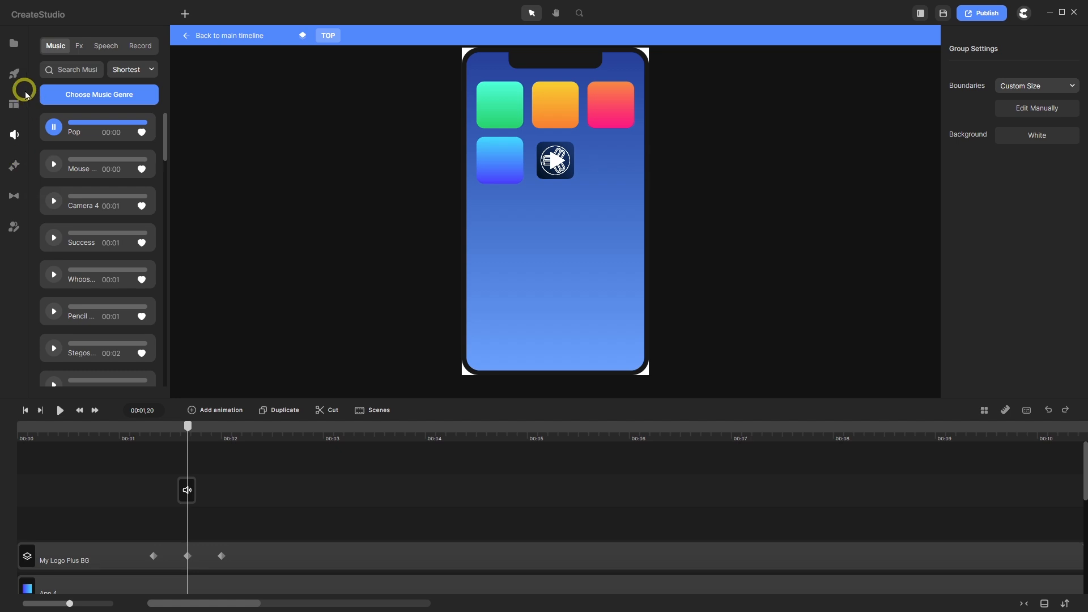
{"action": "left_click", "coordinate": [13, 73]}
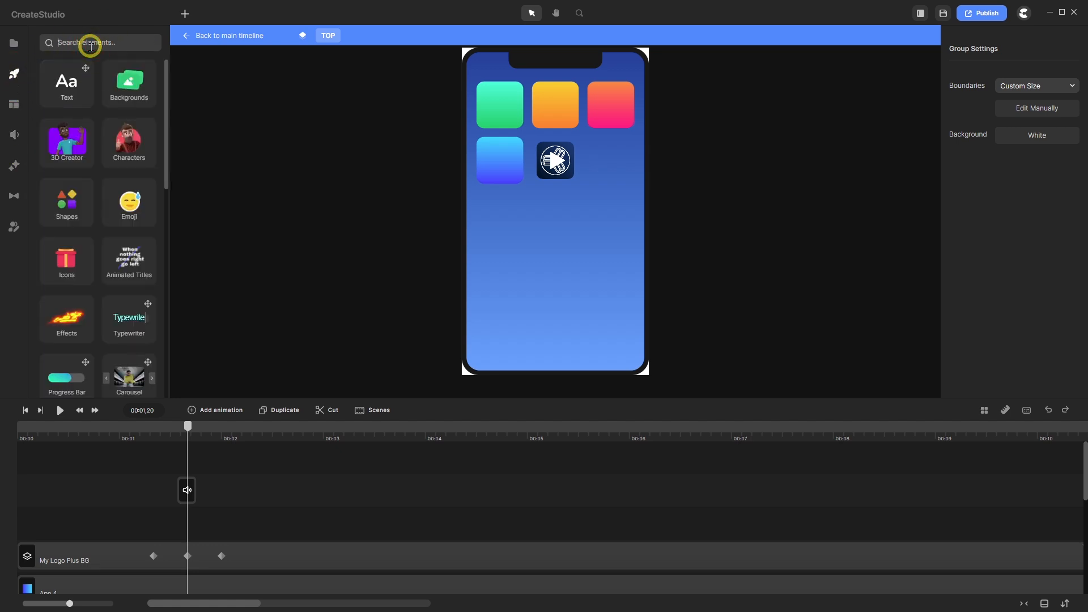
{"action": "type", "text": "Gradien"}
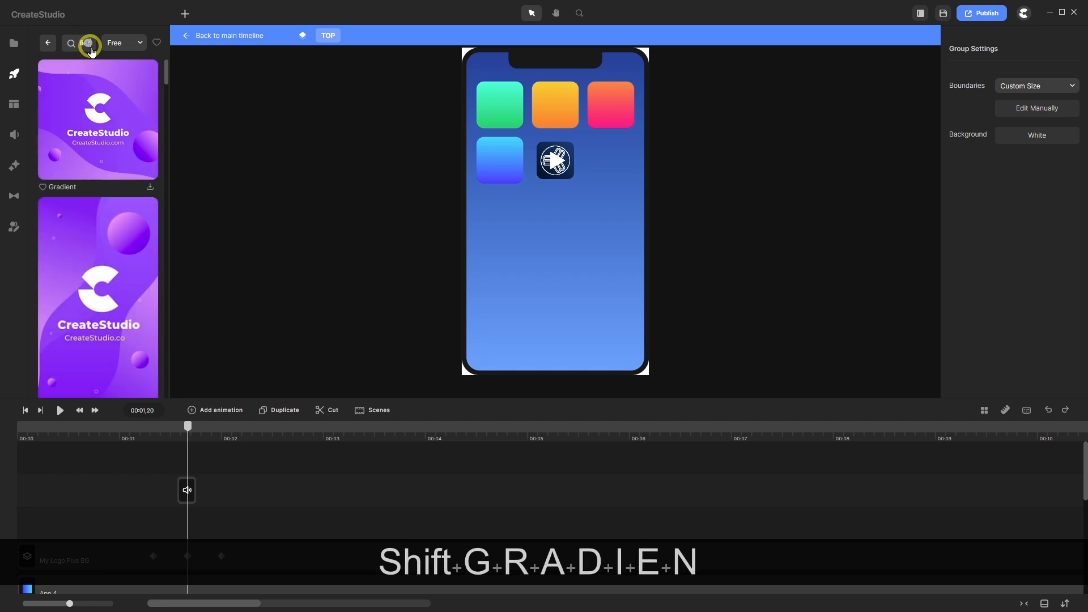
{"action": "type", "text": "t"}
{"action": "scroll", "coordinate": [102, 265], "scroll_direction": "down", "scroll_amount": 1}
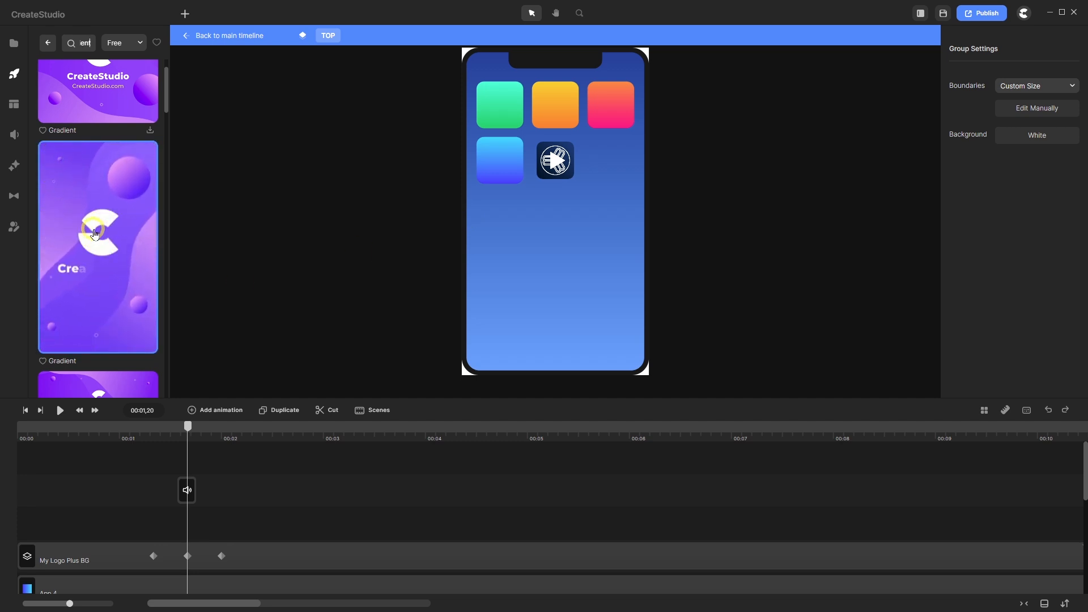
{"action": "left_click_drag", "start_coordinate": [100, 245], "coordinate": [249, 522]}
{"action": "left_click_drag", "start_coordinate": [189, 428], "coordinate": [221, 429]}
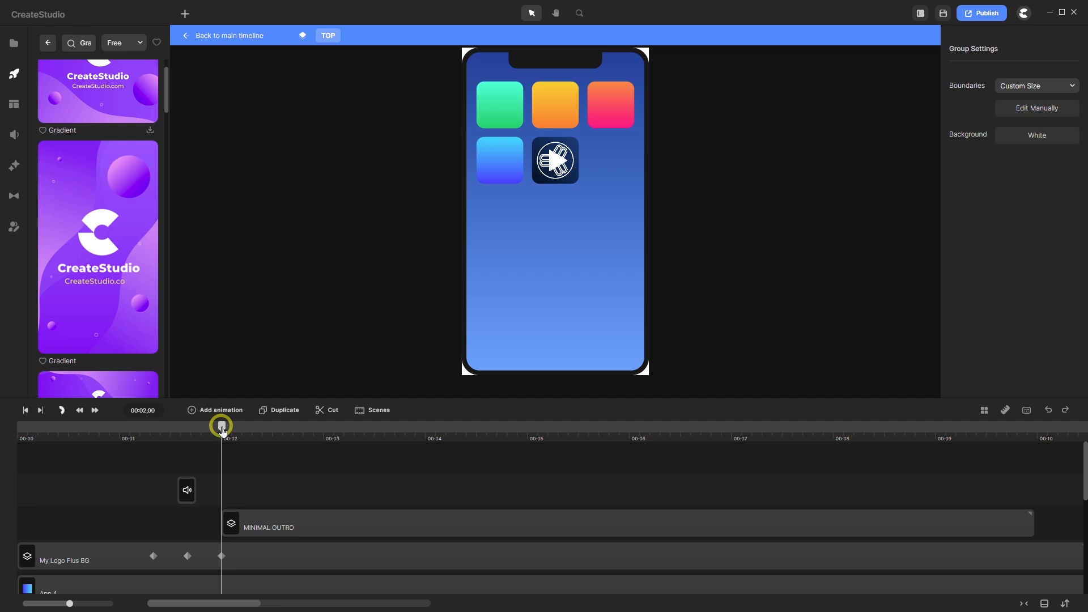
- Snap the MINIMAL OUTRO clip's start to 00:02,05, scrub to check, and save with Ctrl+S
{"action": "left_click_drag", "start_coordinate": [224, 429], "coordinate": [238, 428]}
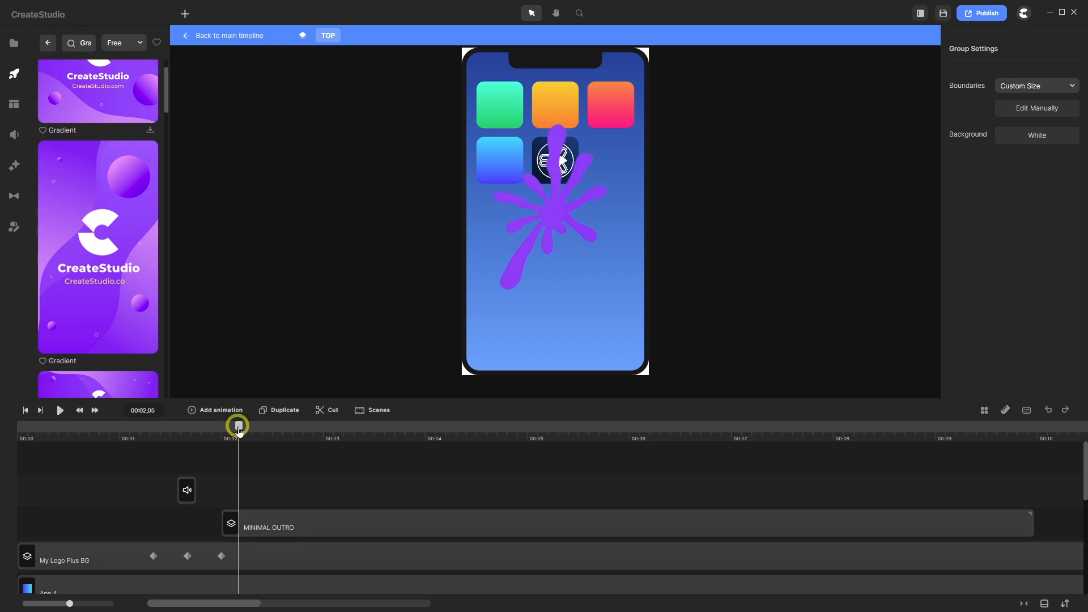
{"action": "left_click", "coordinate": [289, 517]}
{"action": "left_click_drag", "start_coordinate": [291, 522], "coordinate": [305, 525]}
{"action": "left_click", "coordinate": [299, 515]}
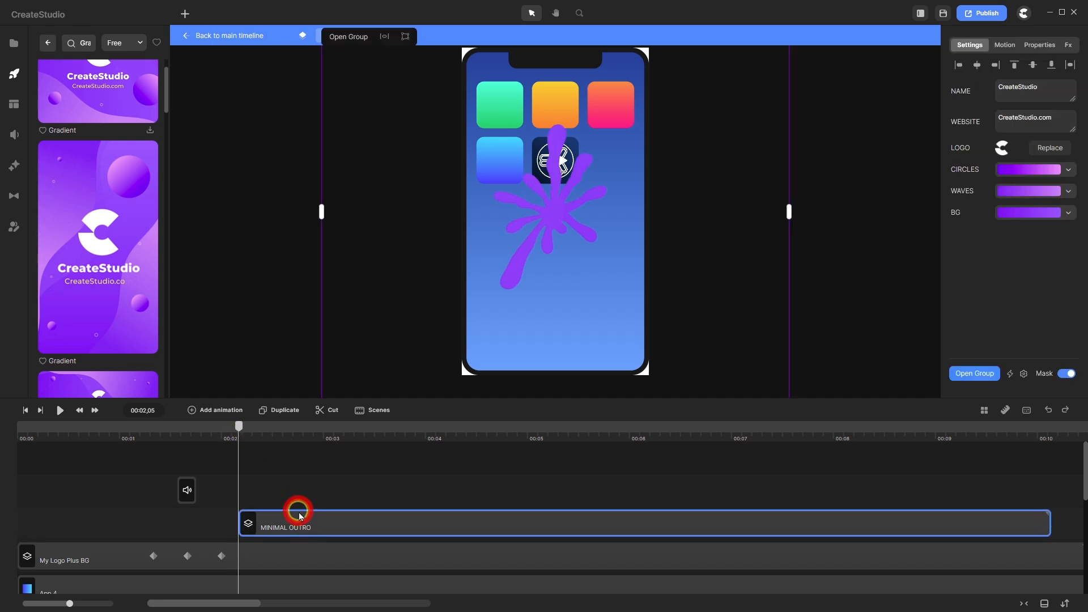
{"action": "left_click_drag", "start_coordinate": [241, 430], "coordinate": [708, 431]}
{"action": "scroll", "coordinate": [521, 211], "scroll_direction": "down", "scroll_amount": 3}
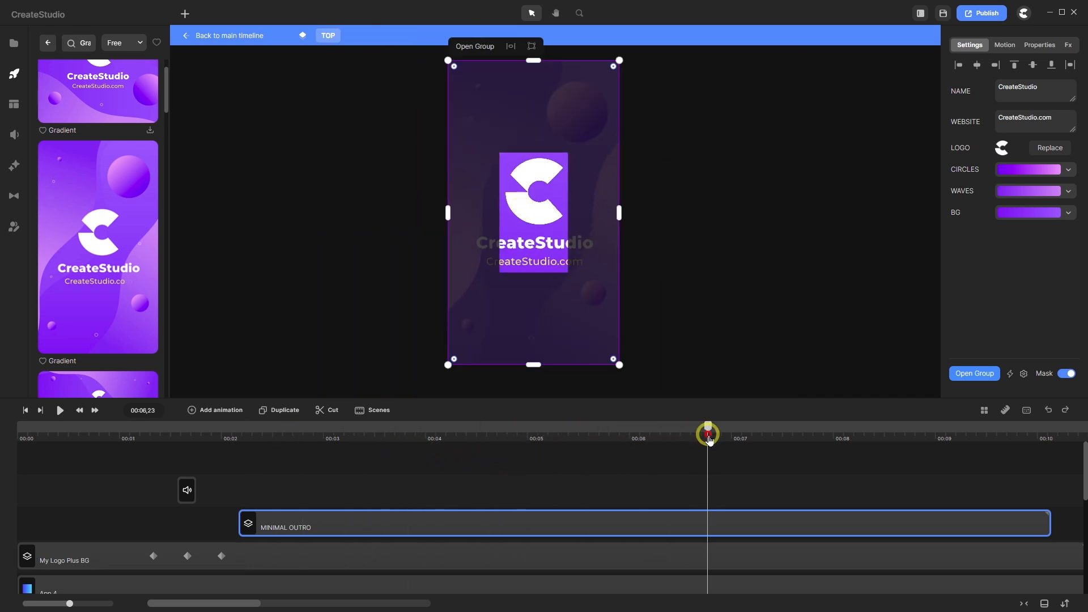
{"action": "key", "text": "ctrl+s"}
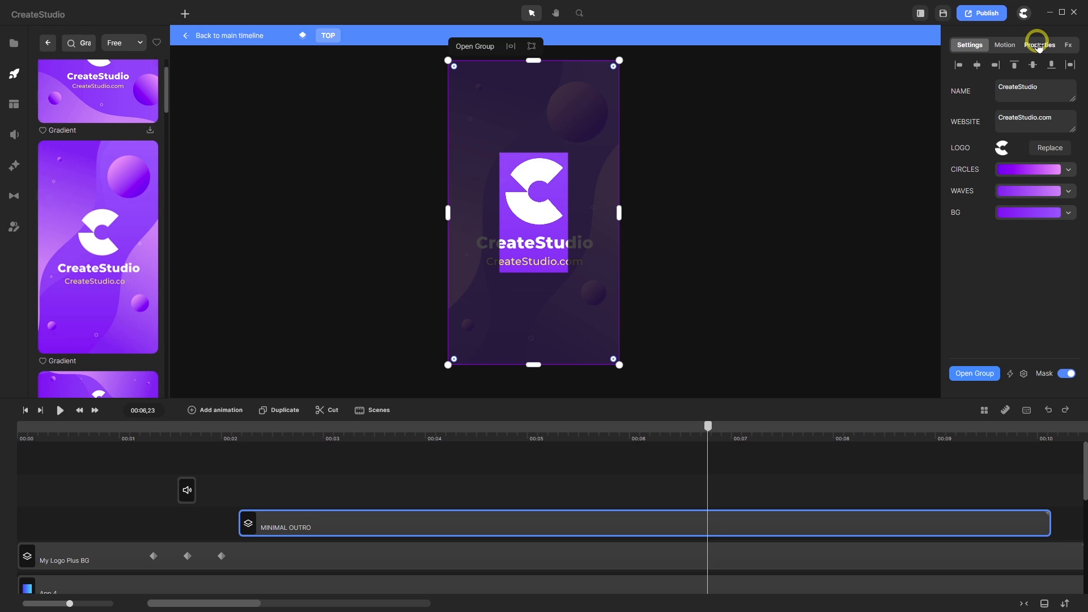
{"action": "left_click", "coordinate": [1037, 45]}
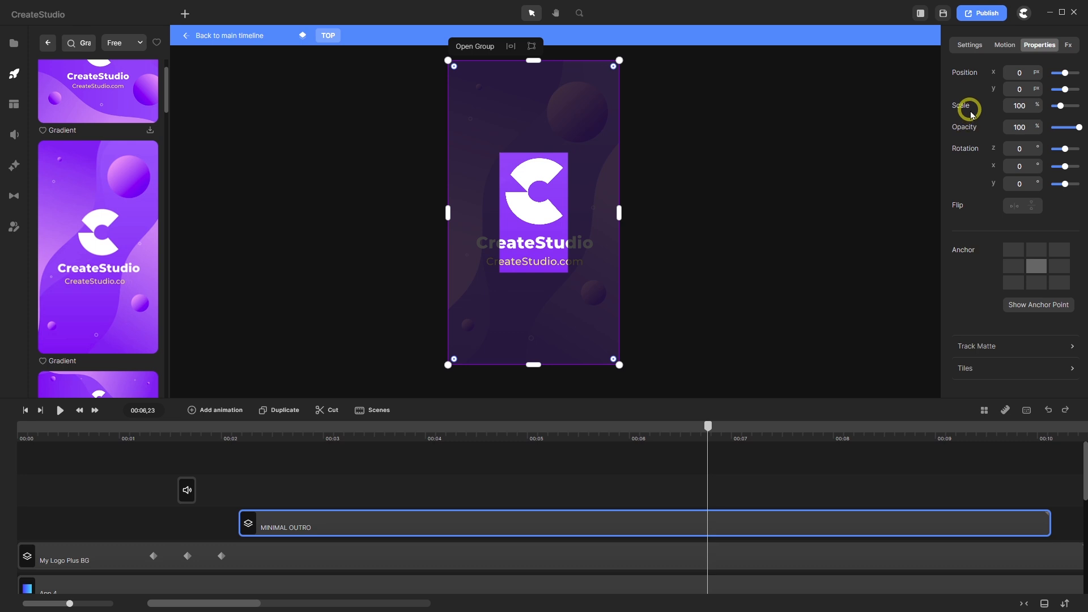
{"action": "left_click", "coordinate": [1023, 108]}
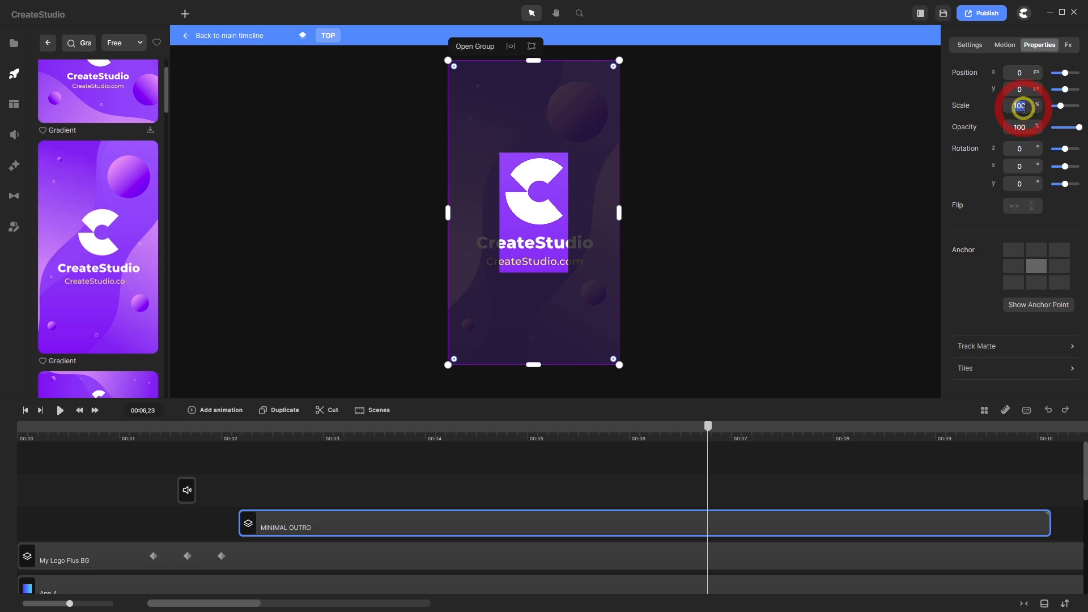
{"action": "type", "text": "38"}
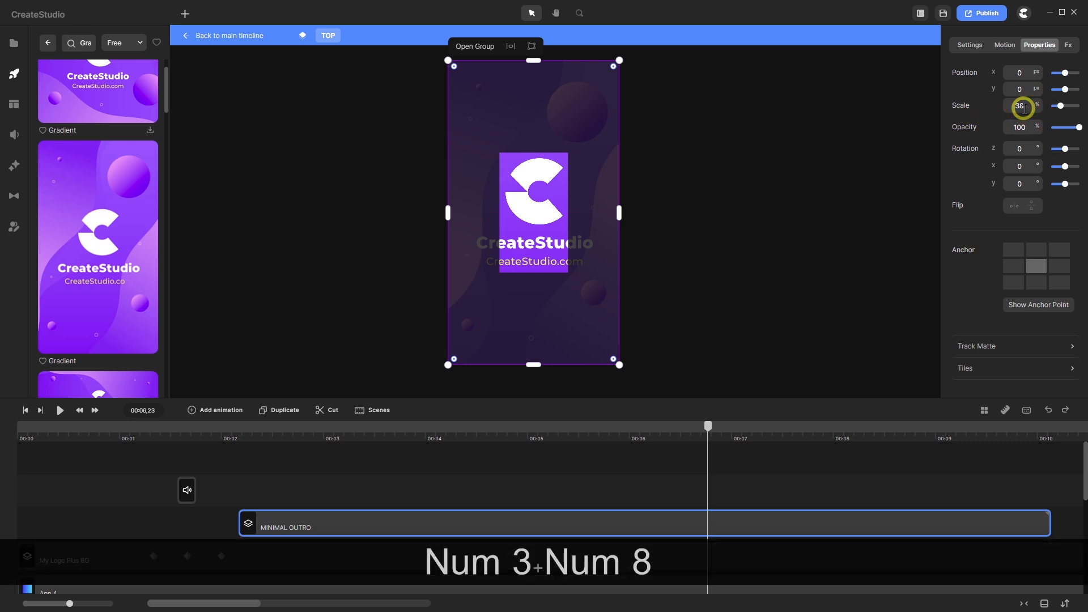
{"action": "key", "text": "Return"}
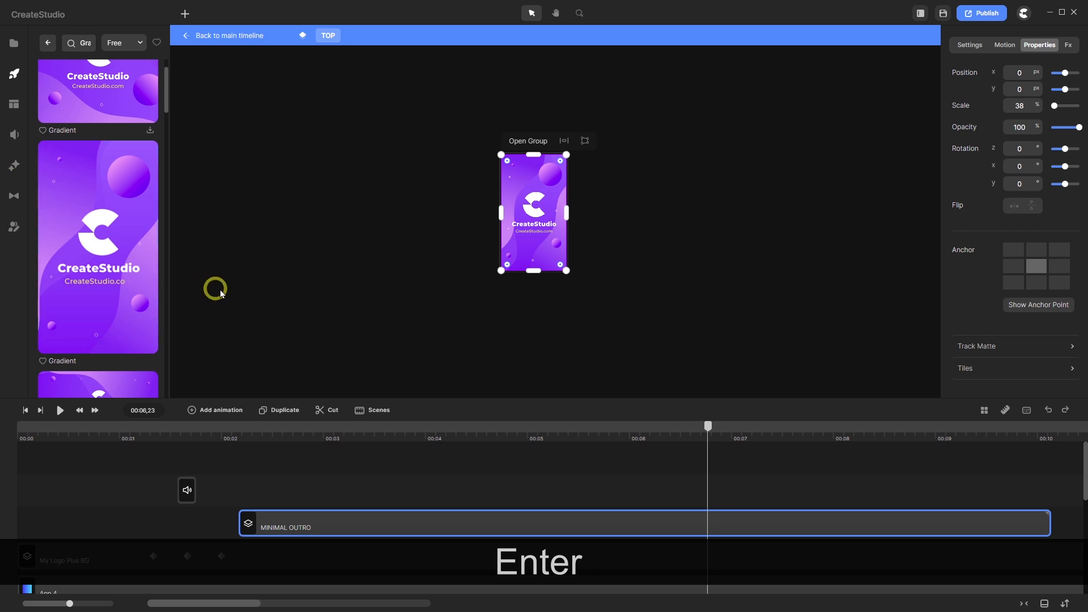
{"action": "scroll", "coordinate": [537, 226], "scroll_direction": "up", "scroll_amount": 3}
{"action": "scroll", "coordinate": [537, 226], "scroll_direction": "up", "scroll_amount": 3}
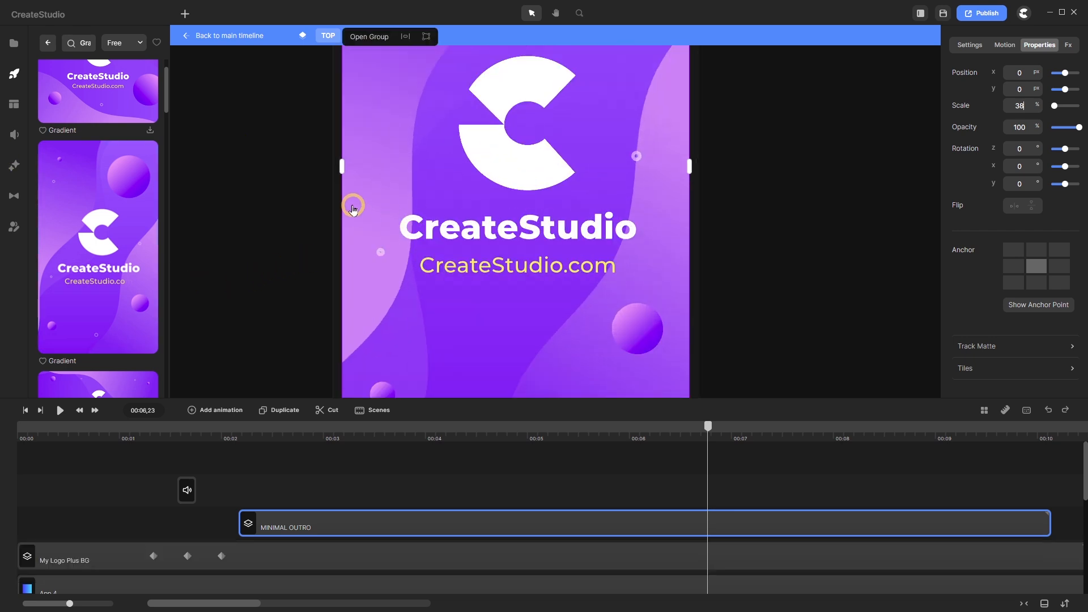
{"action": "scroll", "coordinate": [454, 213], "scroll_direction": "down", "scroll_amount": 1}
{"action": "scroll", "coordinate": [455, 215], "scroll_direction": "down", "scroll_amount": 2}
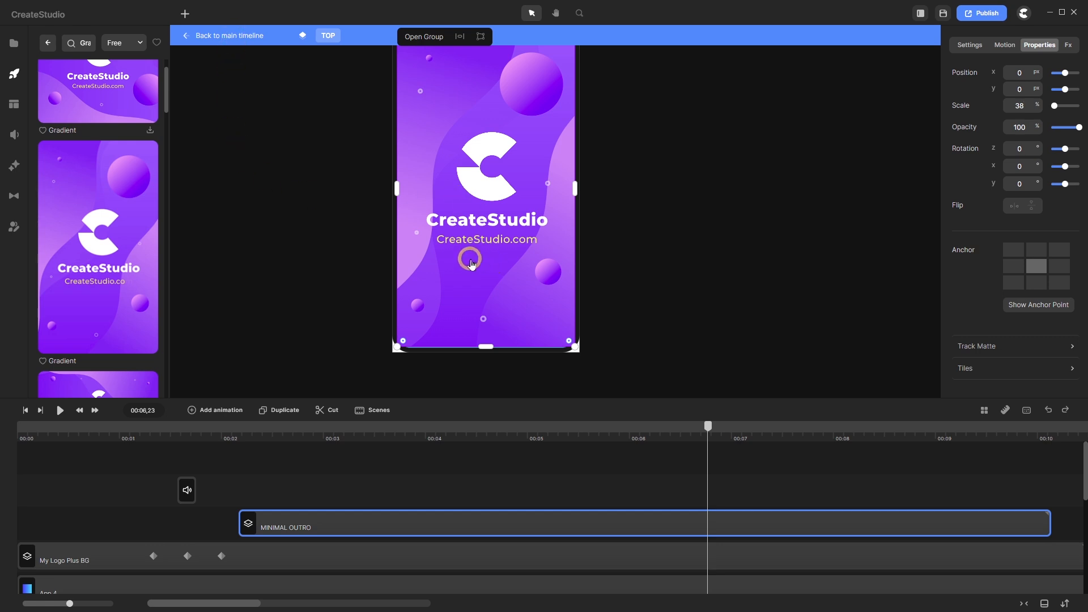
{"action": "scroll", "coordinate": [470, 262], "scroll_direction": "down", "scroll_amount": 1}
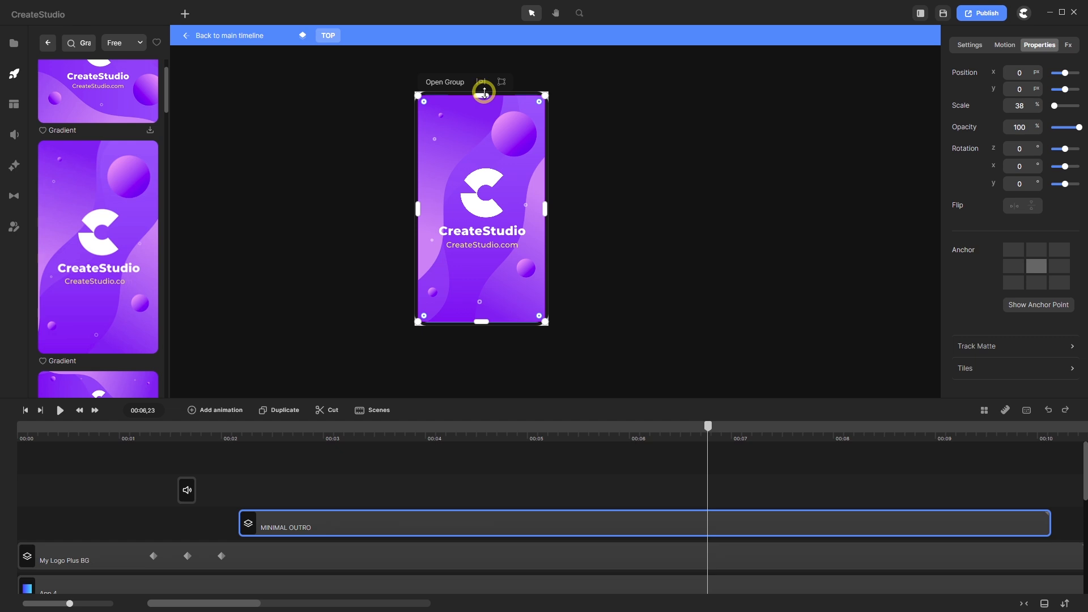
{"action": "scroll", "coordinate": [484, 92], "scroll_direction": "up", "scroll_amount": 3}
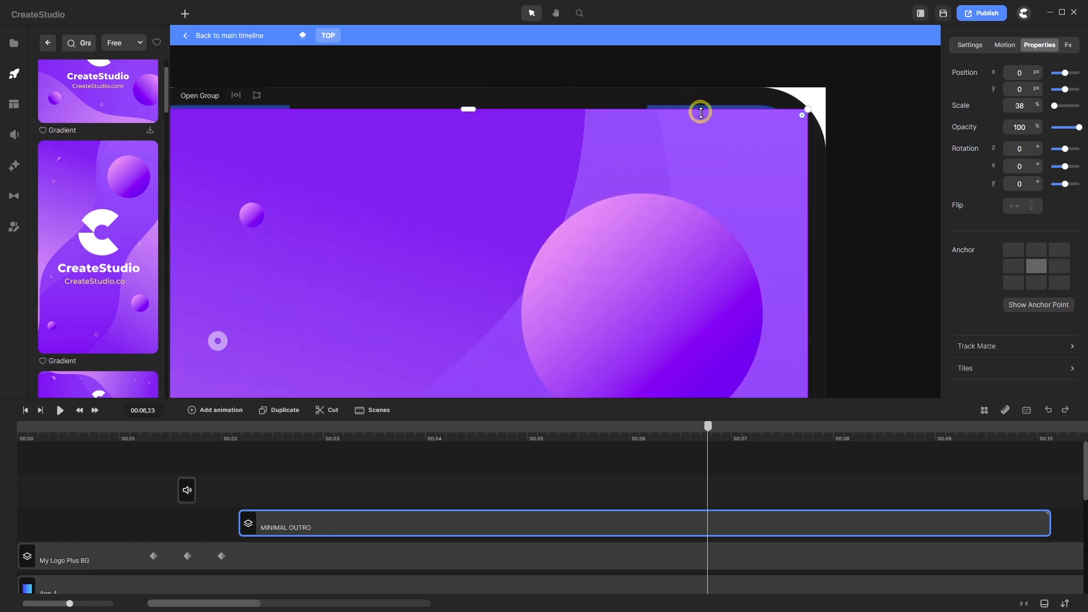
{"action": "scroll", "coordinate": [686, 105], "scroll_direction": "up", "scroll_amount": 2}
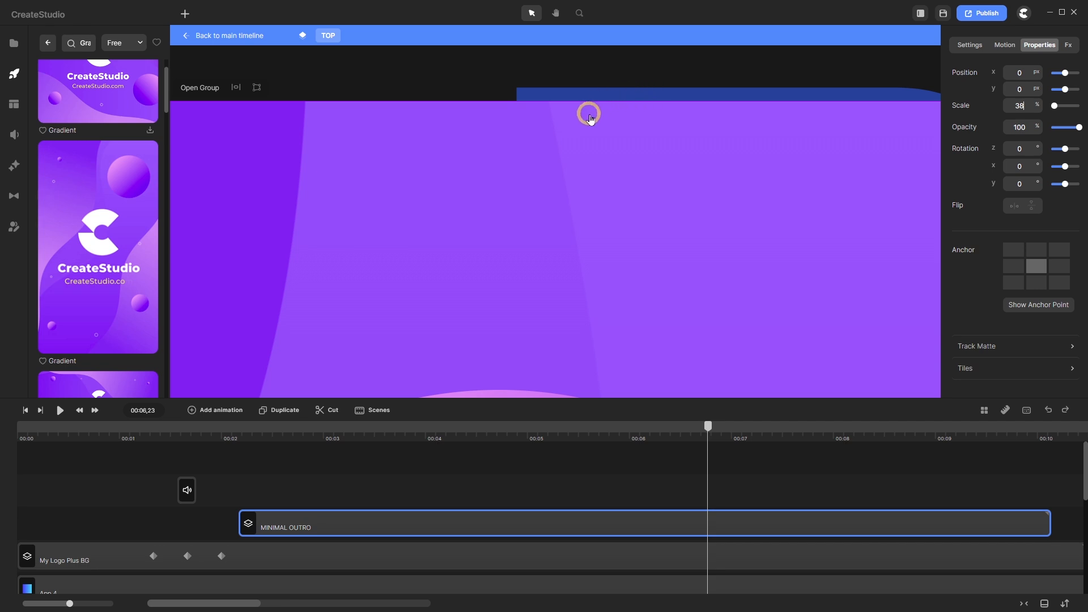
{"action": "scroll", "coordinate": [589, 116], "scroll_direction": "down", "scroll_amount": 3}
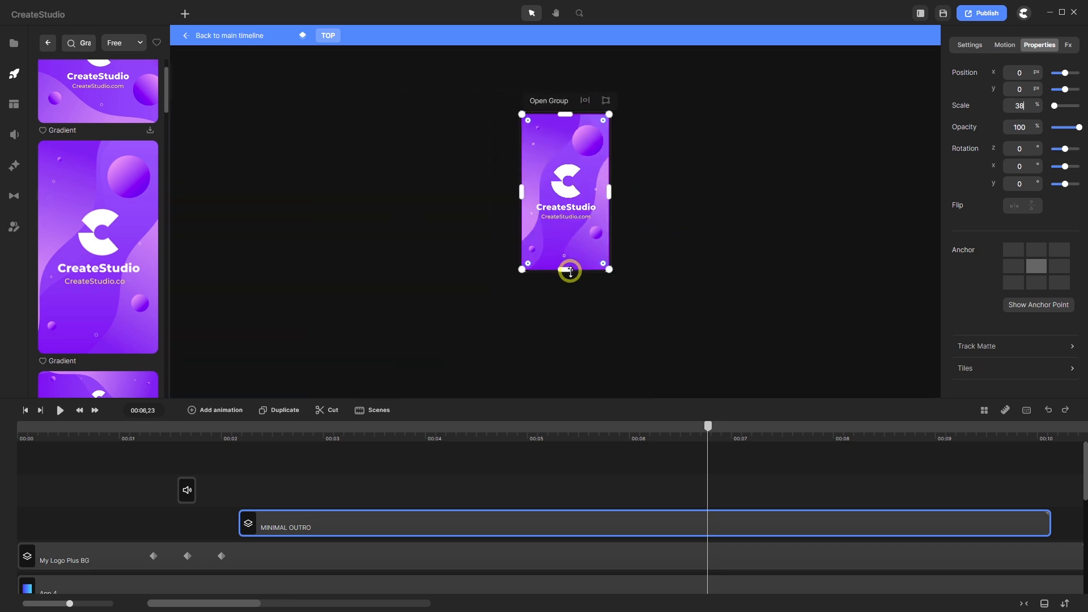
{"action": "scroll", "coordinate": [570, 272], "scroll_direction": "up", "scroll_amount": 4}
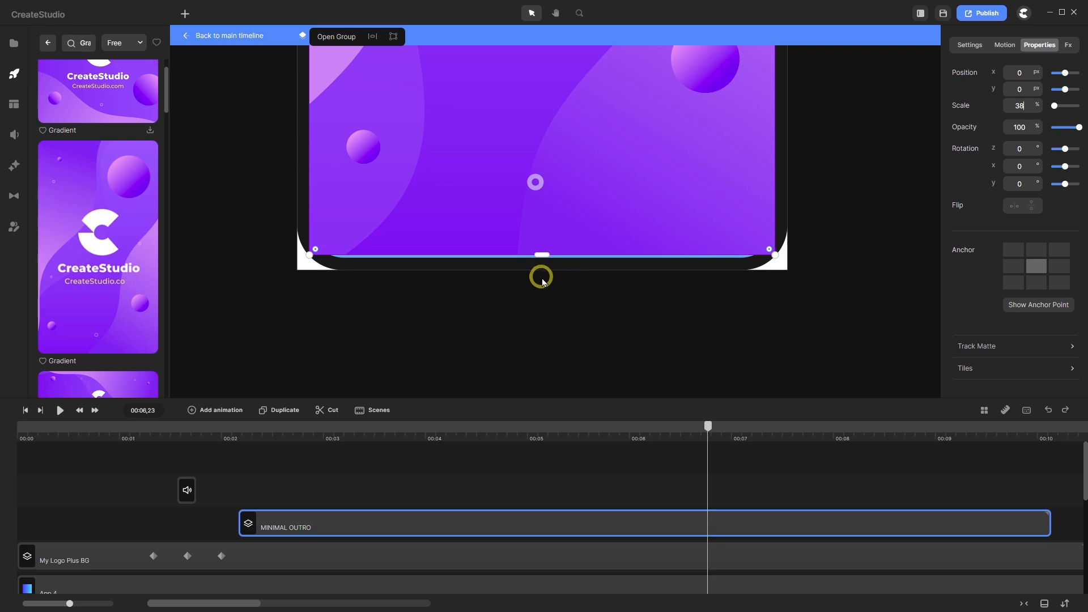
{"action": "scroll", "coordinate": [547, 240], "scroll_direction": "up", "scroll_amount": 5}
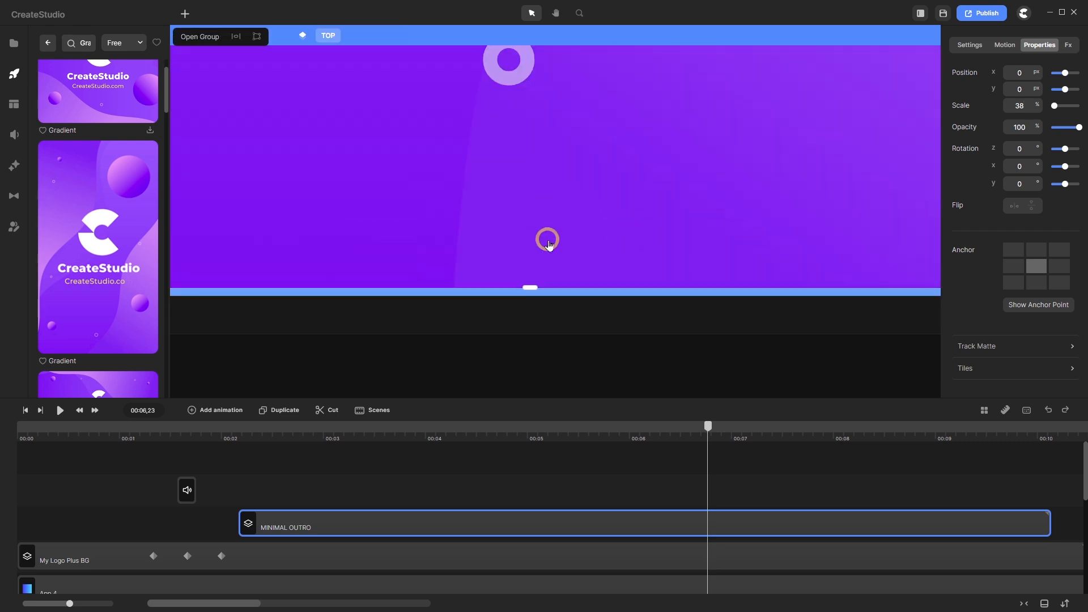
{"action": "scroll", "coordinate": [548, 243], "scroll_direction": "down", "scroll_amount": 3}
{"action": "scroll", "coordinate": [525, 209], "scroll_direction": "up", "scroll_amount": 5}
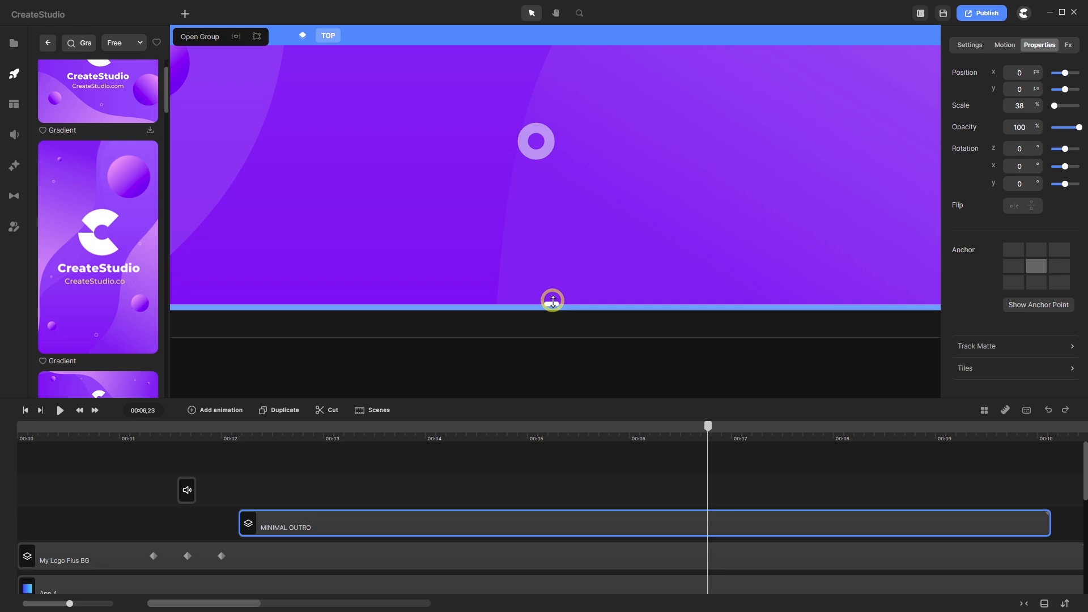
- Stretch the purple outro card's bottom and top edges to the phone screen's edges
{"action": "left_click_drag", "start_coordinate": [553, 300], "coordinate": [553, 309]}
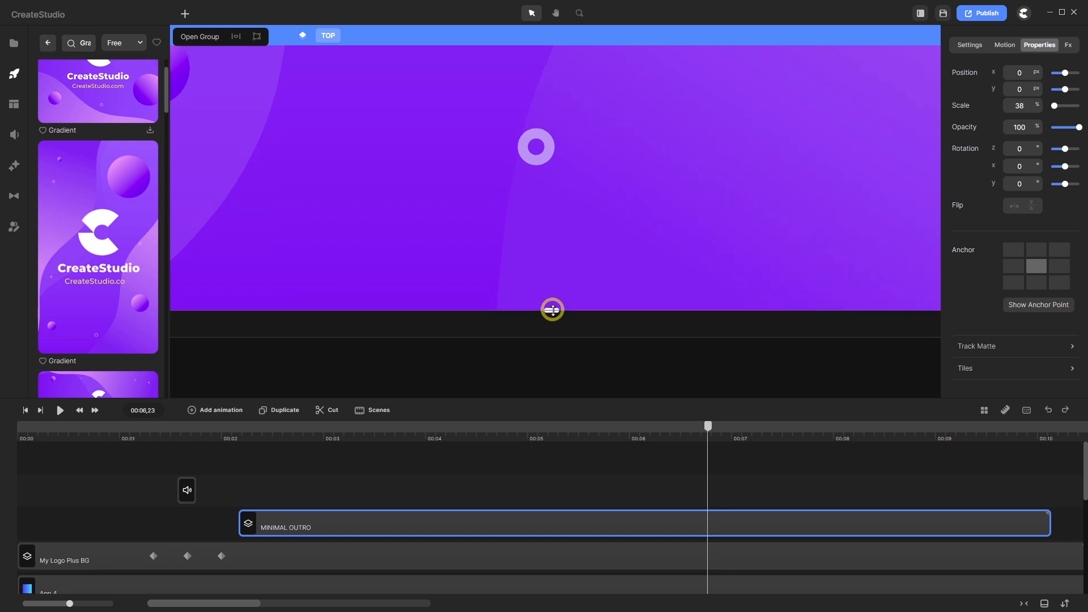
{"action": "scroll", "coordinate": [546, 330], "scroll_direction": "down", "scroll_amount": 5}
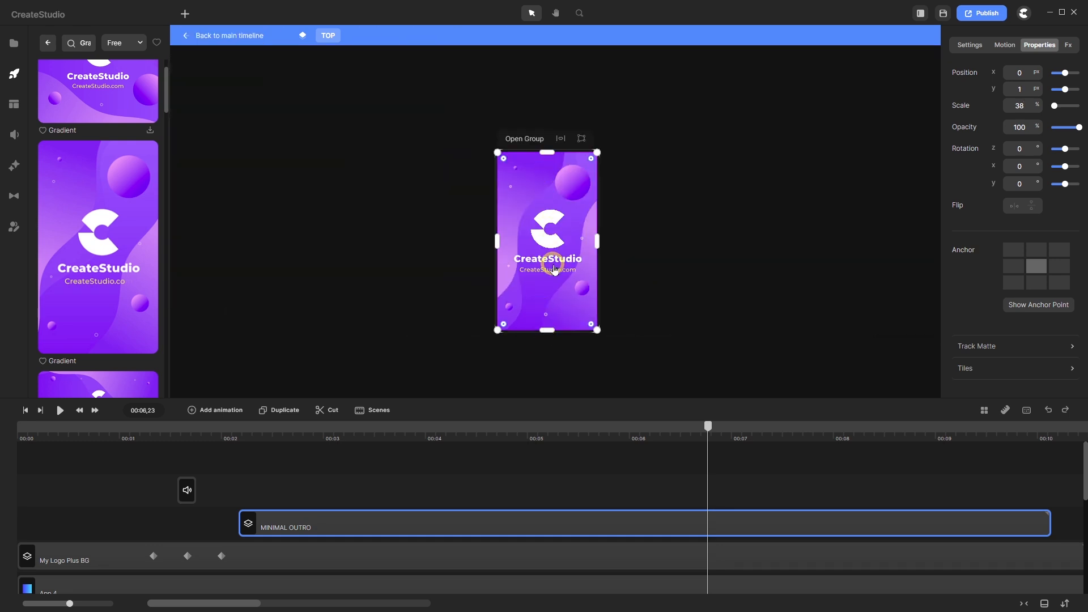
{"action": "scroll", "coordinate": [554, 269], "scroll_direction": "up", "scroll_amount": 5}
{"action": "scroll", "coordinate": [547, 217], "scroll_direction": "down", "scroll_amount": 5}
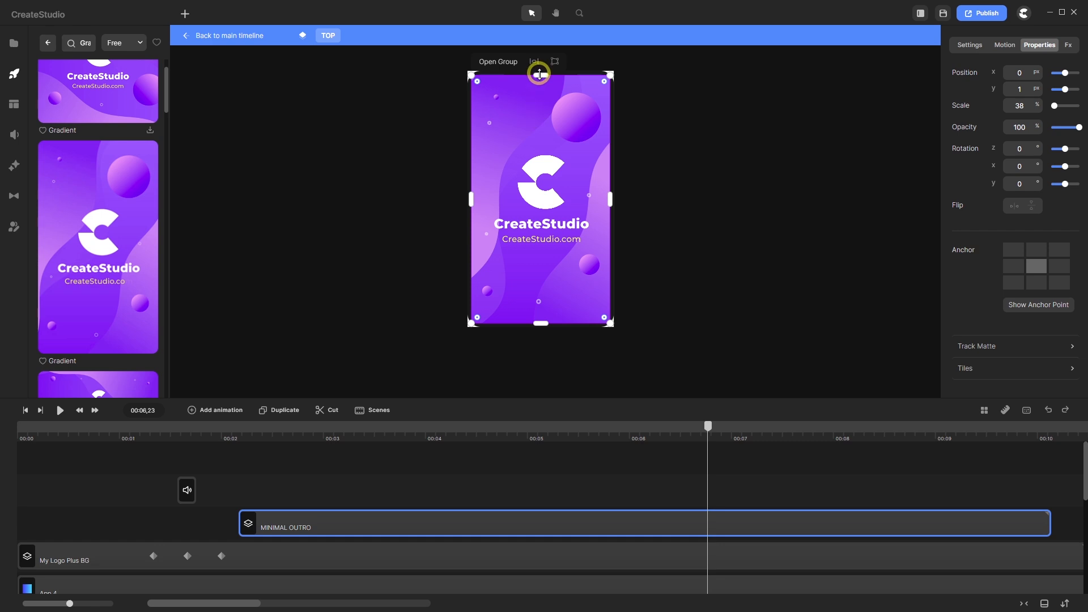
{"action": "scroll", "coordinate": [538, 72], "scroll_direction": "up", "scroll_amount": 5}
{"action": "scroll", "coordinate": [540, 72], "scroll_direction": "up", "scroll_amount": 3}
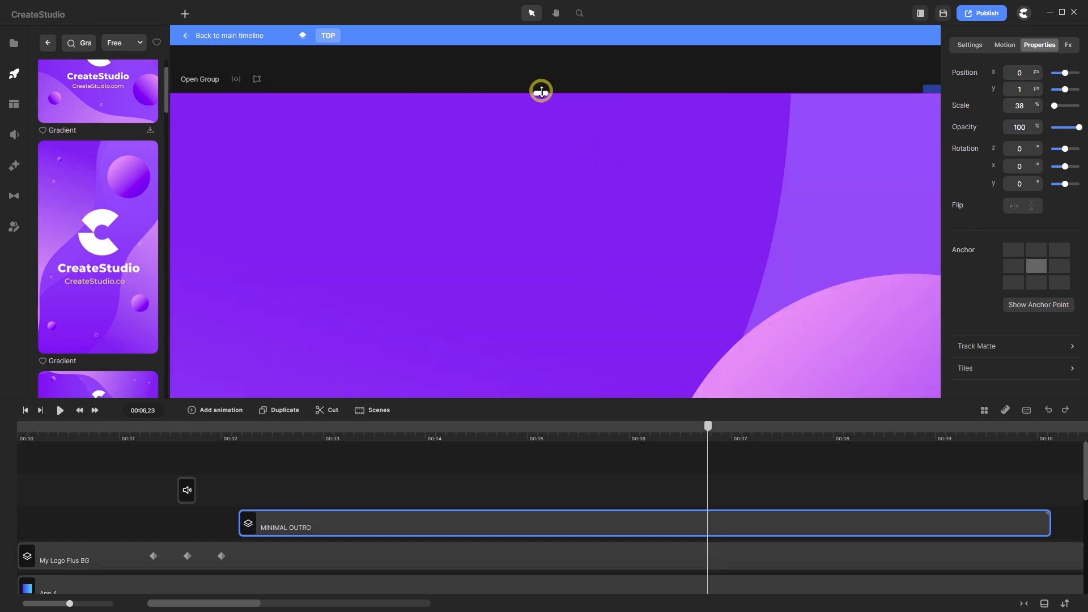
{"action": "left_click_drag", "start_coordinate": [542, 92], "coordinate": [541, 91]}
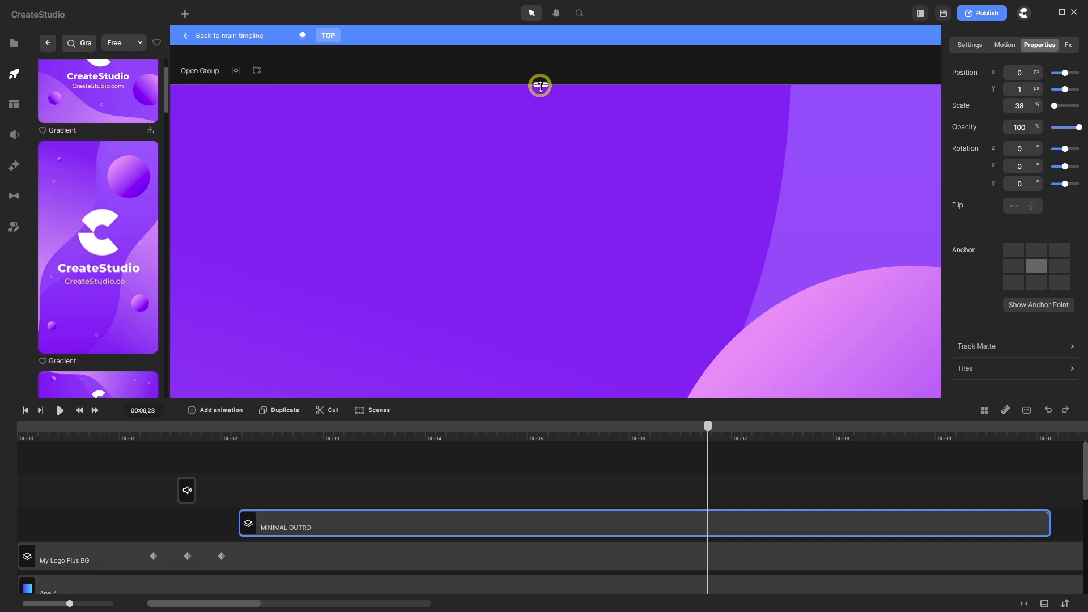
{"action": "left_click_drag", "start_coordinate": [540, 86], "coordinate": [541, 84]}
{"action": "scroll", "coordinate": [552, 122], "scroll_direction": "down", "scroll_amount": 6}
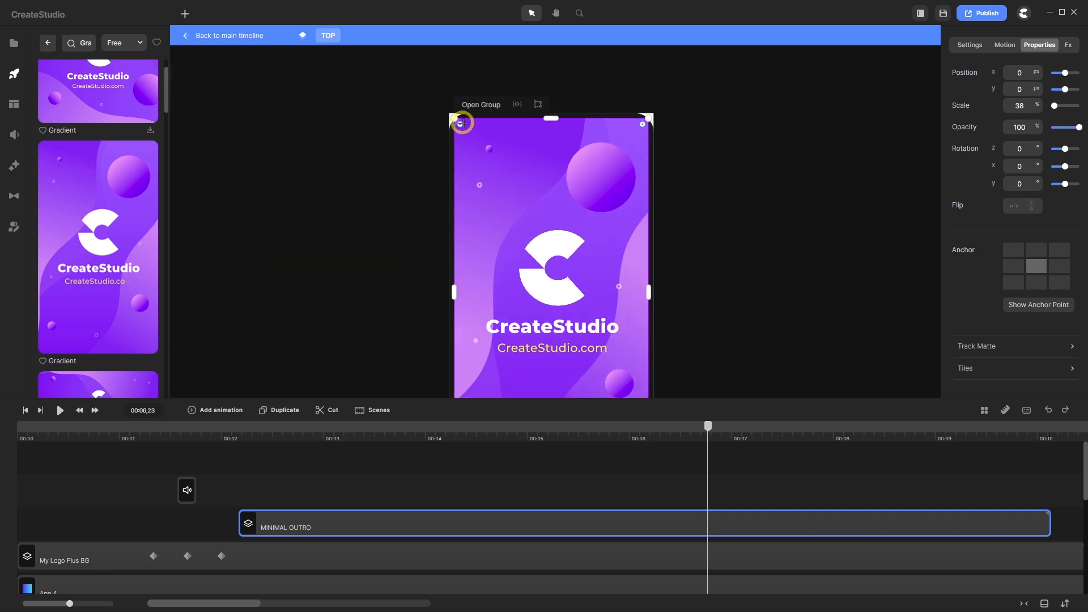
{"action": "scroll", "coordinate": [462, 123], "scroll_direction": "up", "scroll_amount": 6}
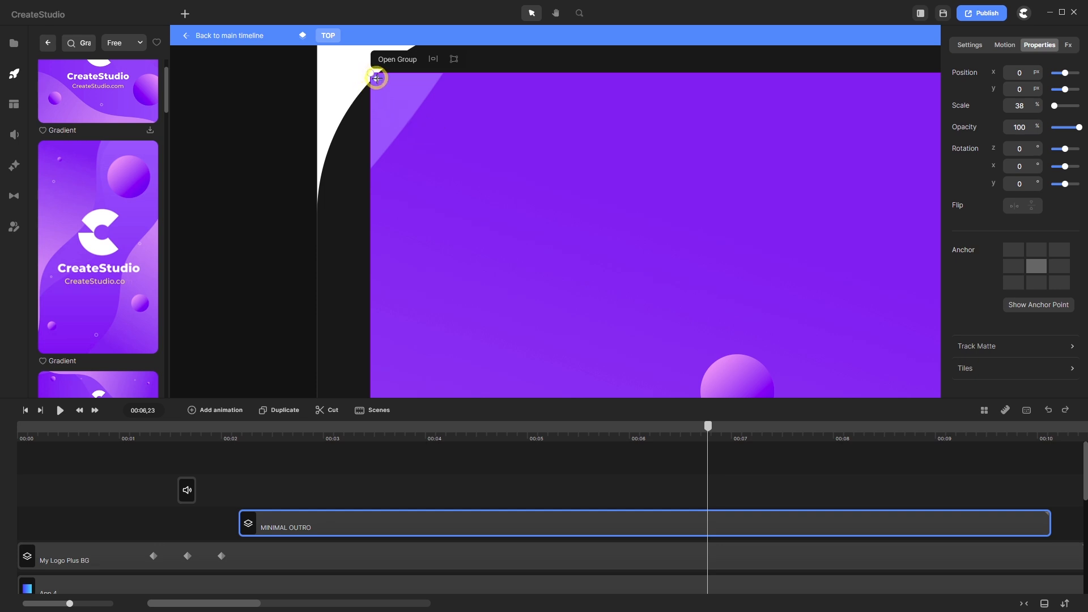
- Round the outro card's corners to match the phone screen
{"action": "left_click_drag", "start_coordinate": [377, 78], "coordinate": [527, 213]}
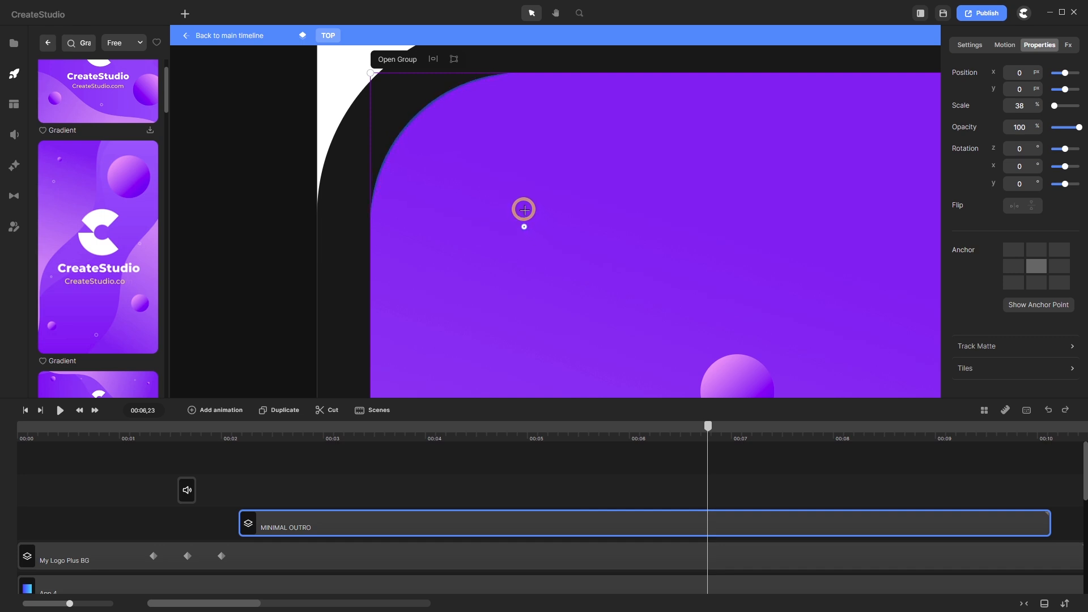
{"action": "left_click_drag", "start_coordinate": [523, 209], "coordinate": [525, 209]}
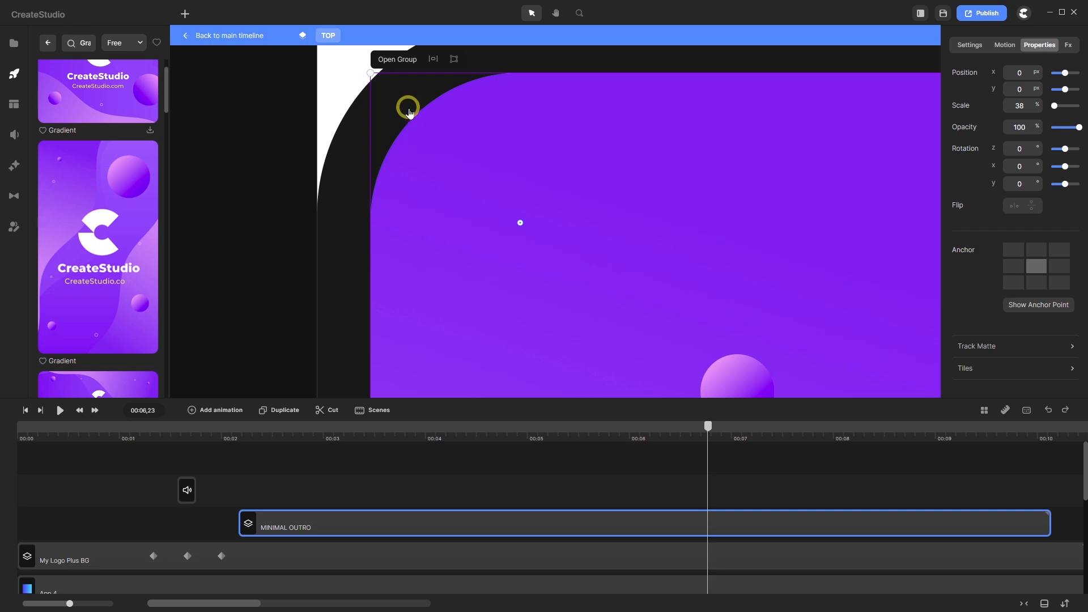
{"action": "scroll", "coordinate": [407, 105], "scroll_direction": "up", "scroll_amount": 1}
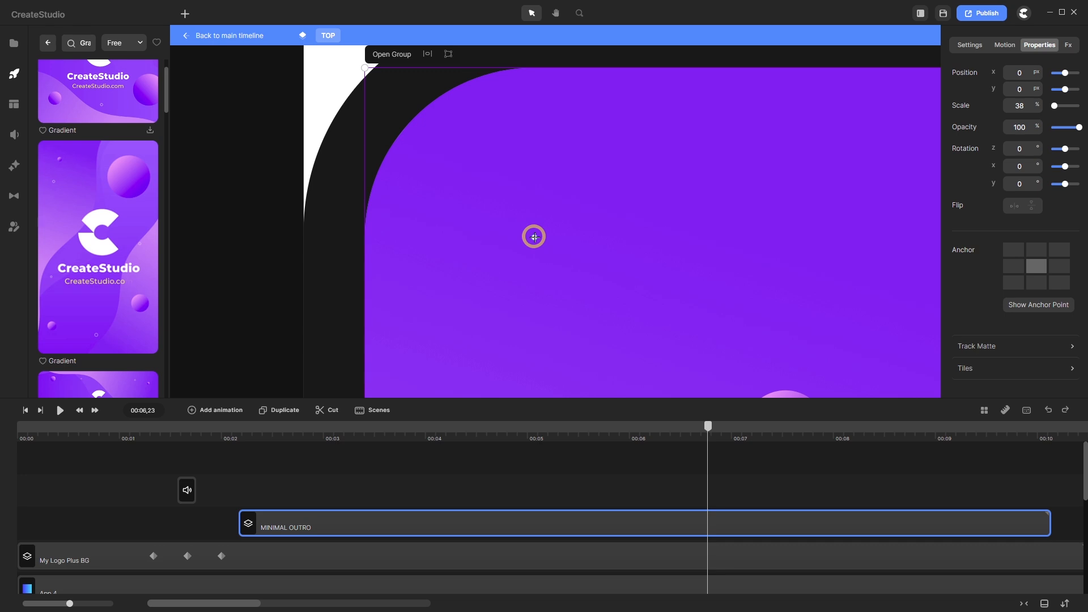
{"action": "scroll", "coordinate": [385, 170], "scroll_direction": "down", "scroll_amount": 5}
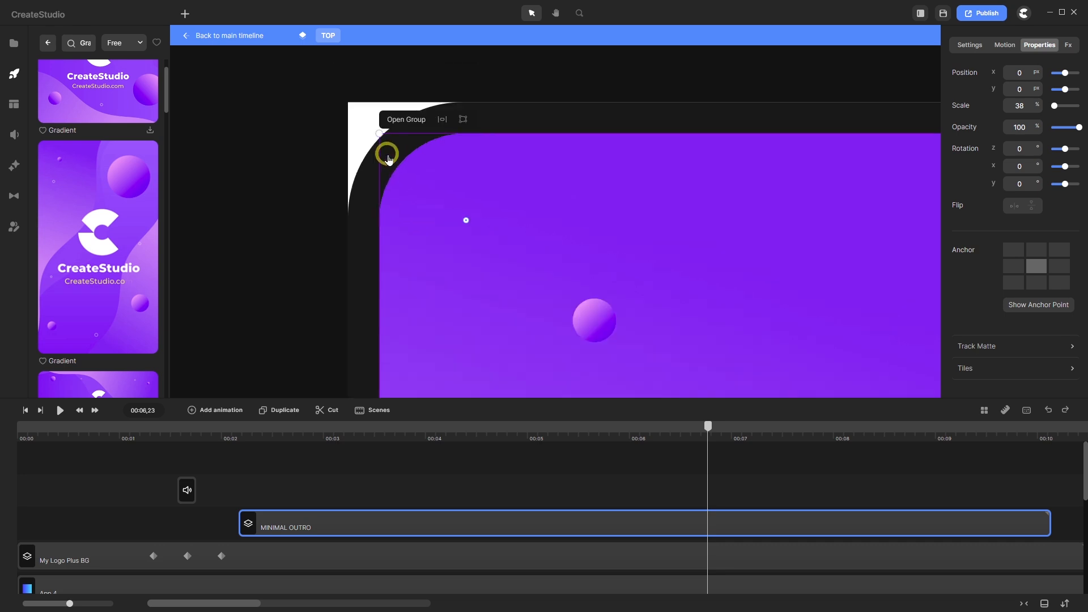
{"action": "scroll", "coordinate": [444, 169], "scroll_direction": "down", "scroll_amount": 3}
{"action": "scroll", "coordinate": [425, 233], "scroll_direction": "up", "scroll_amount": 2}
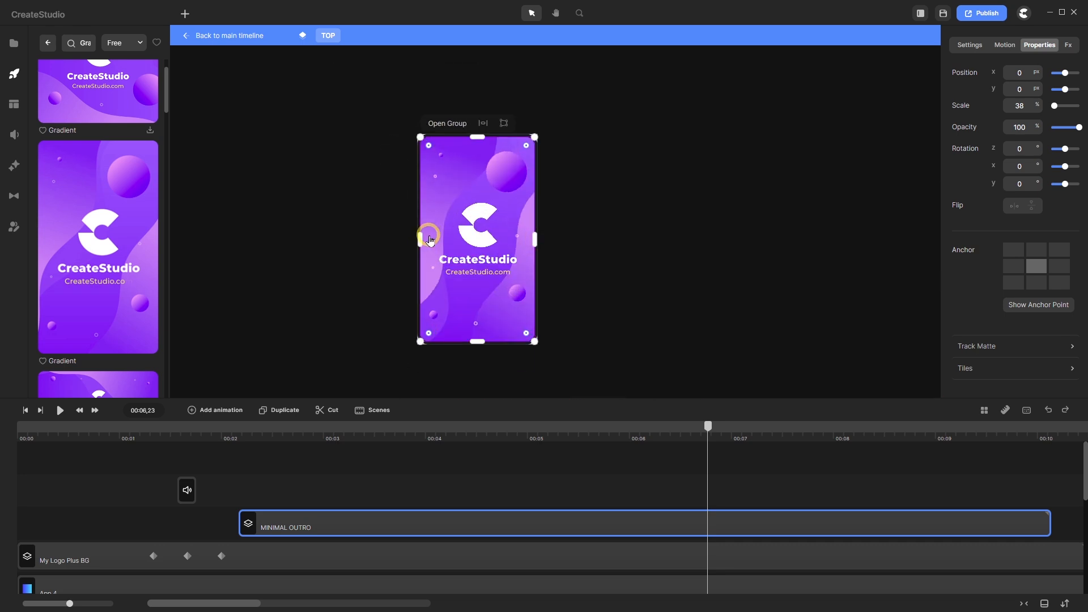
- Play the scene from the start and pause around 00:07 on the purple outro
{"action": "left_click", "coordinate": [25, 410]}
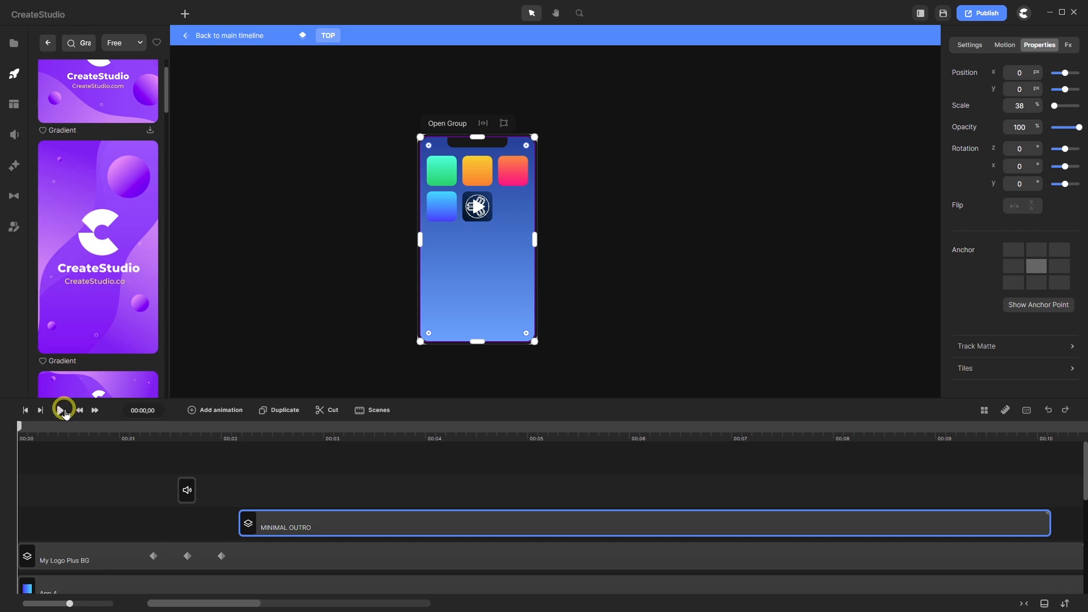
{"action": "left_click", "coordinate": [56, 410]}
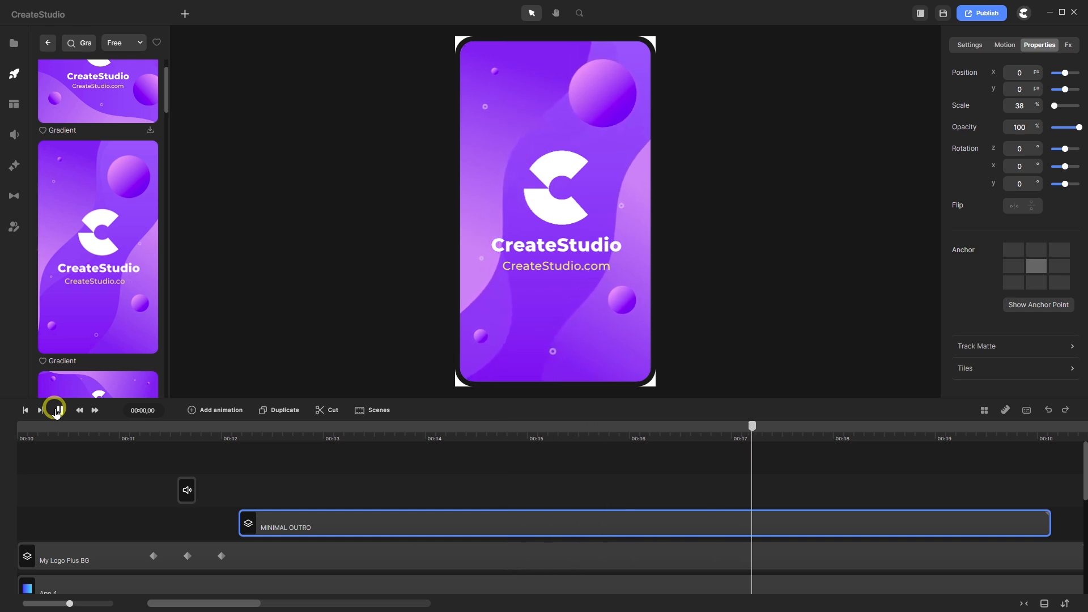
{"action": "left_click", "coordinate": [60, 409]}
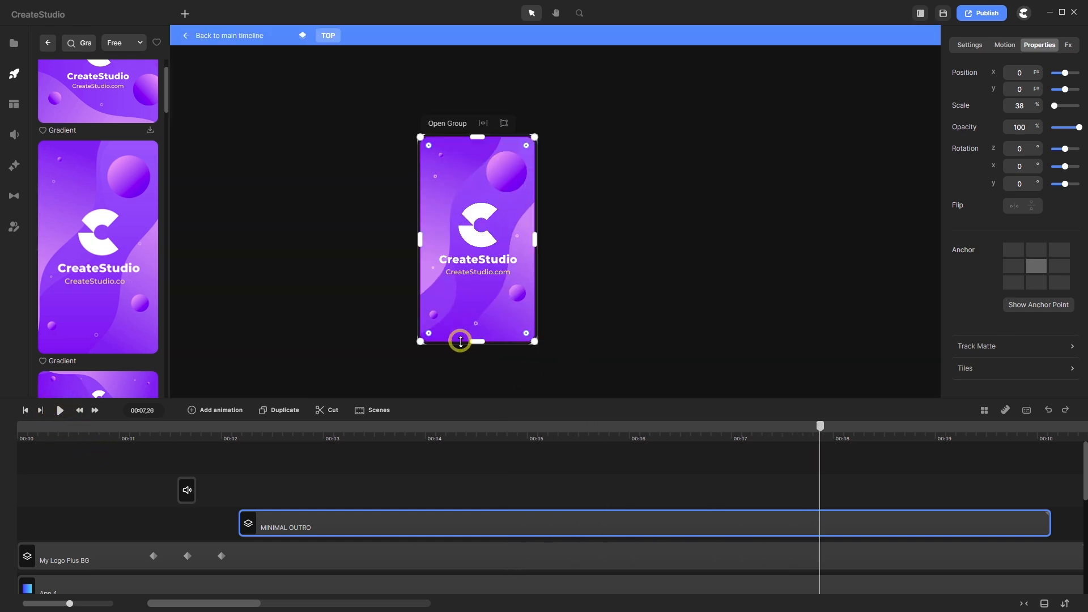
{"action": "scroll", "coordinate": [432, 335], "scroll_direction": "up", "scroll_amount": 1}
{"action": "scroll", "coordinate": [578, 323], "scroll_direction": "down", "scroll_amount": 1}
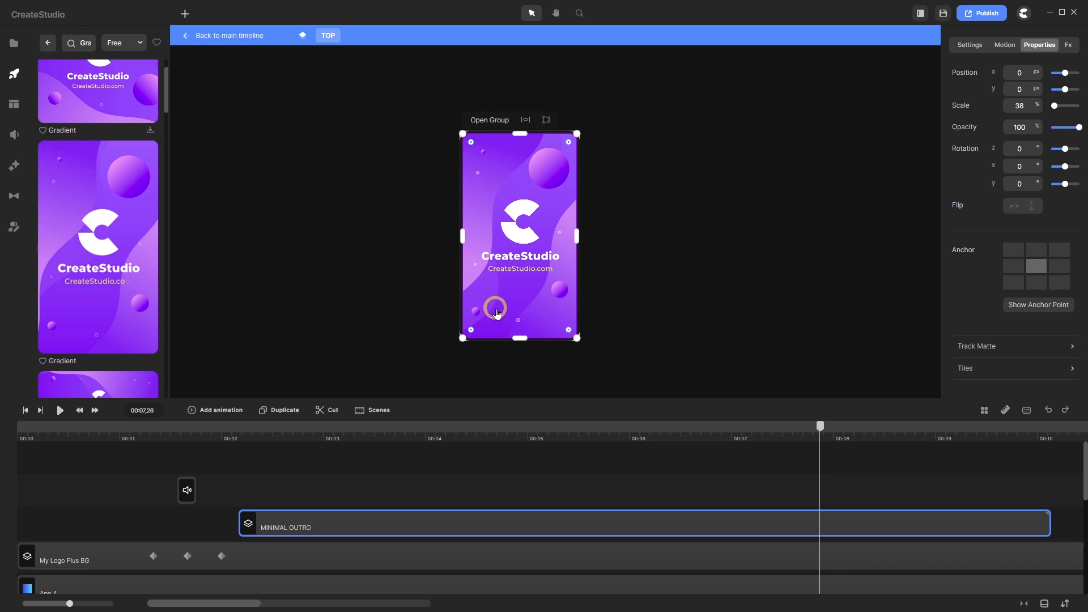
{"action": "scroll", "coordinate": [505, 283], "scroll_direction": "up", "scroll_amount": 1}
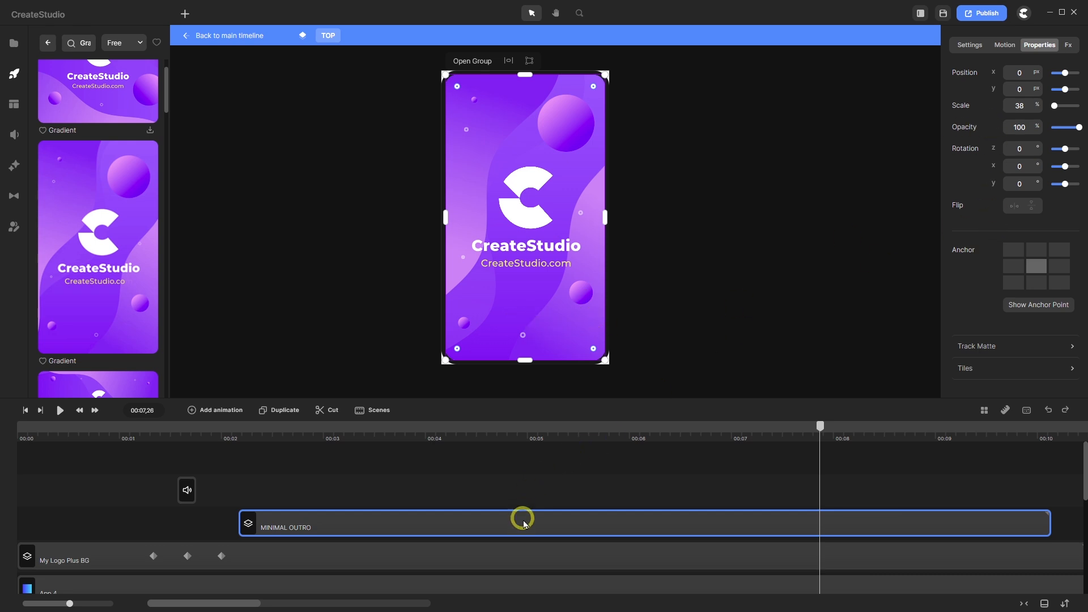
- Replace the template's name text with 'Max Magic Media' and the website text with 'We make it possible!'
{"action": "left_click", "coordinate": [969, 47]}
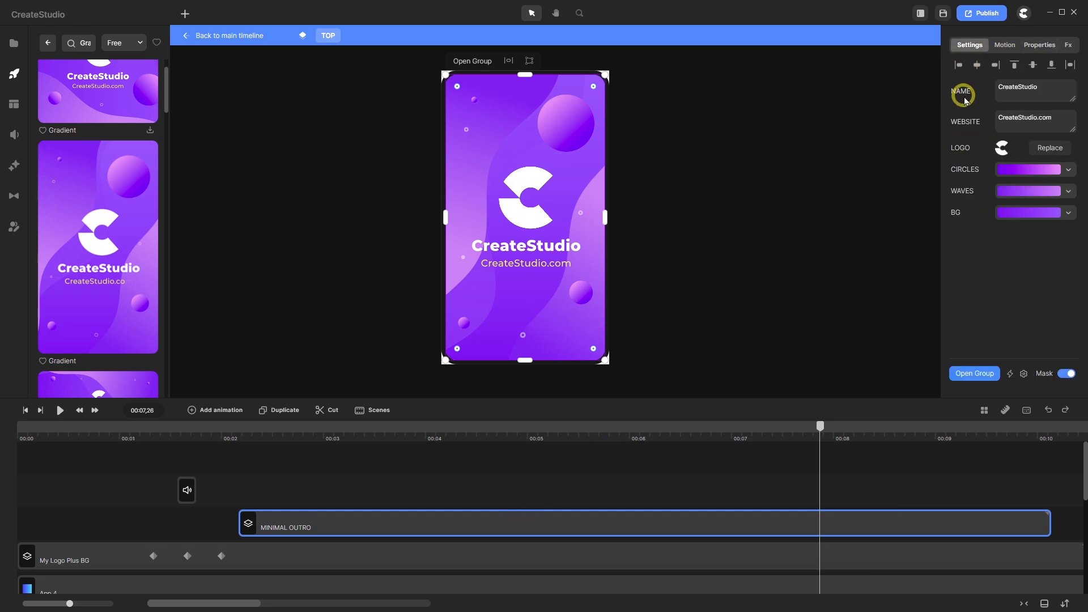
{"action": "left_click_drag", "start_coordinate": [1041, 87], "coordinate": [983, 99]}
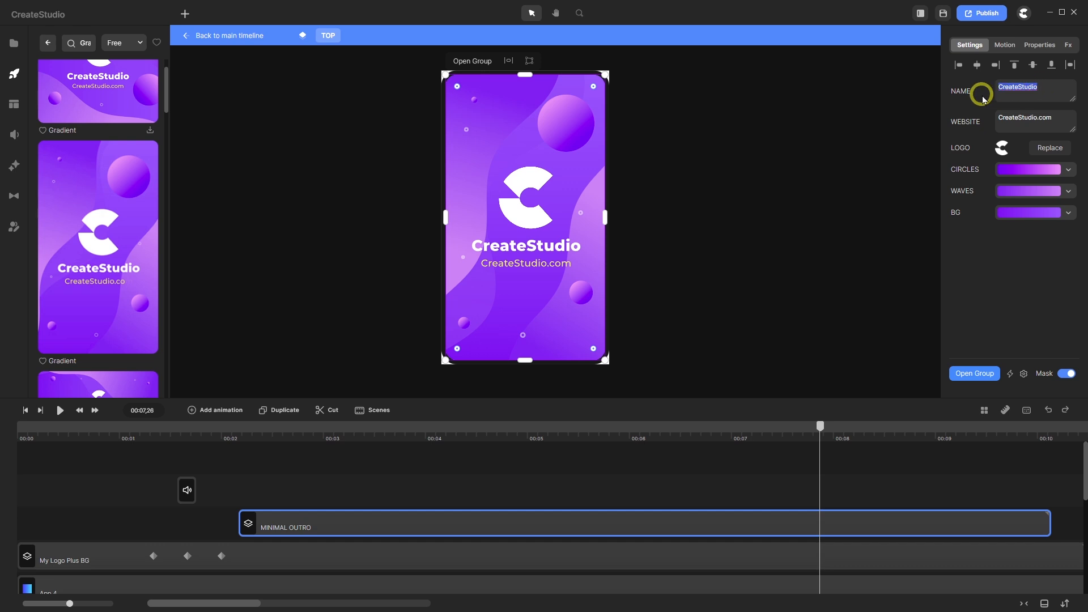
{"action": "type", "text": "M"}
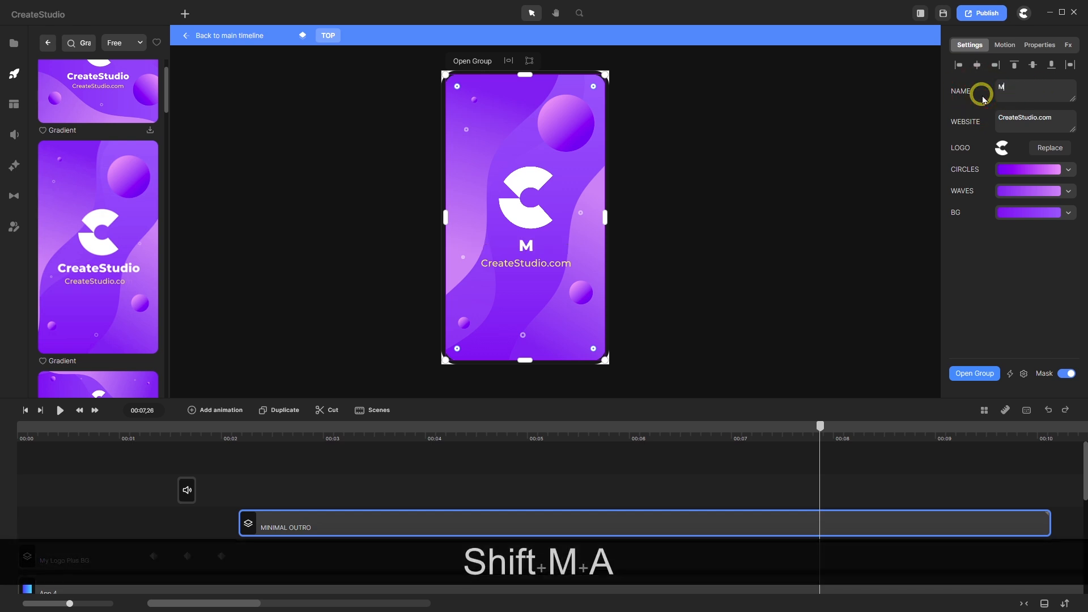
{"action": "type", "text": "ax Magi"}
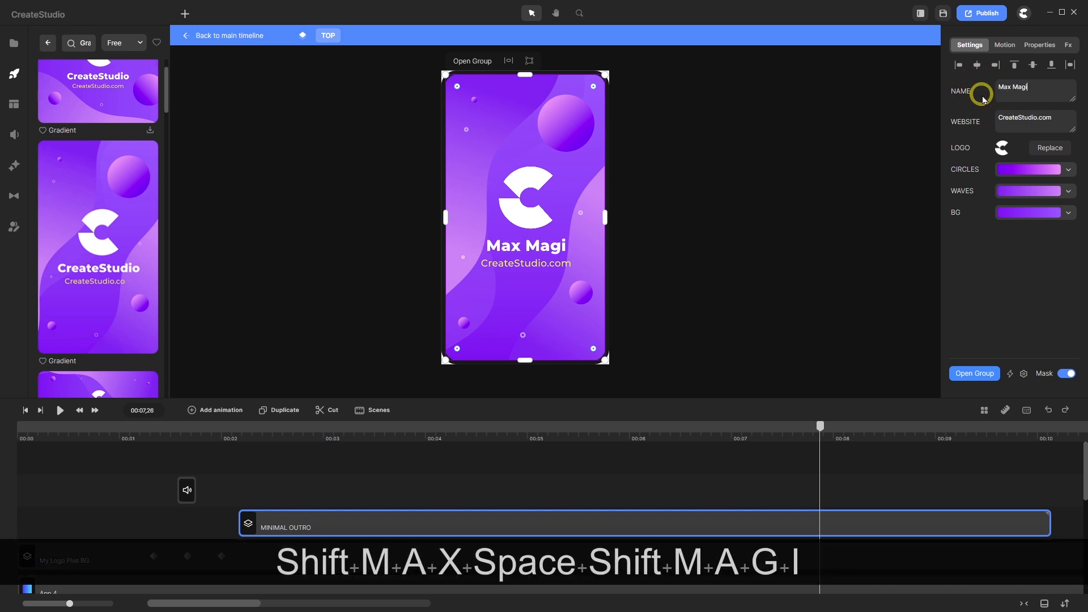
{"action": "type", "text": "c Media"}
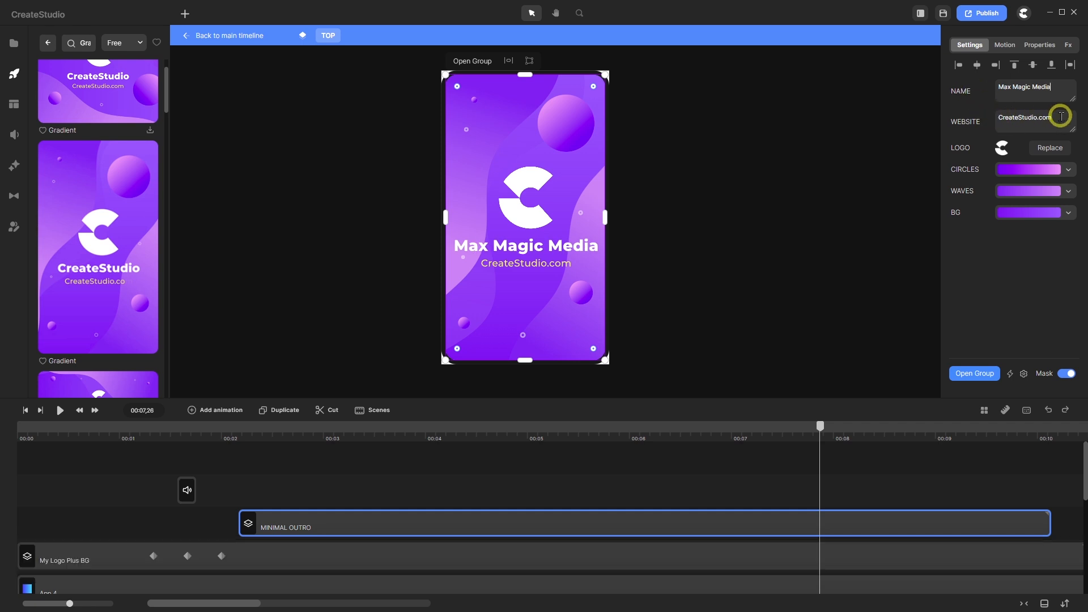
{"action": "left_click_drag", "start_coordinate": [1058, 116], "coordinate": [995, 120]}
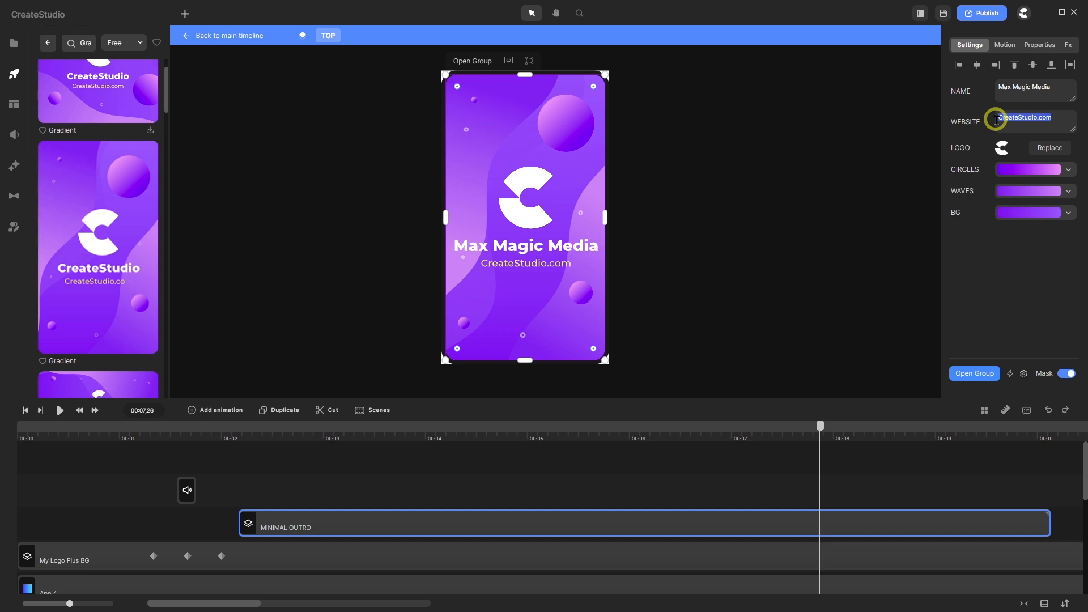
{"action": "type", "text": "We "}
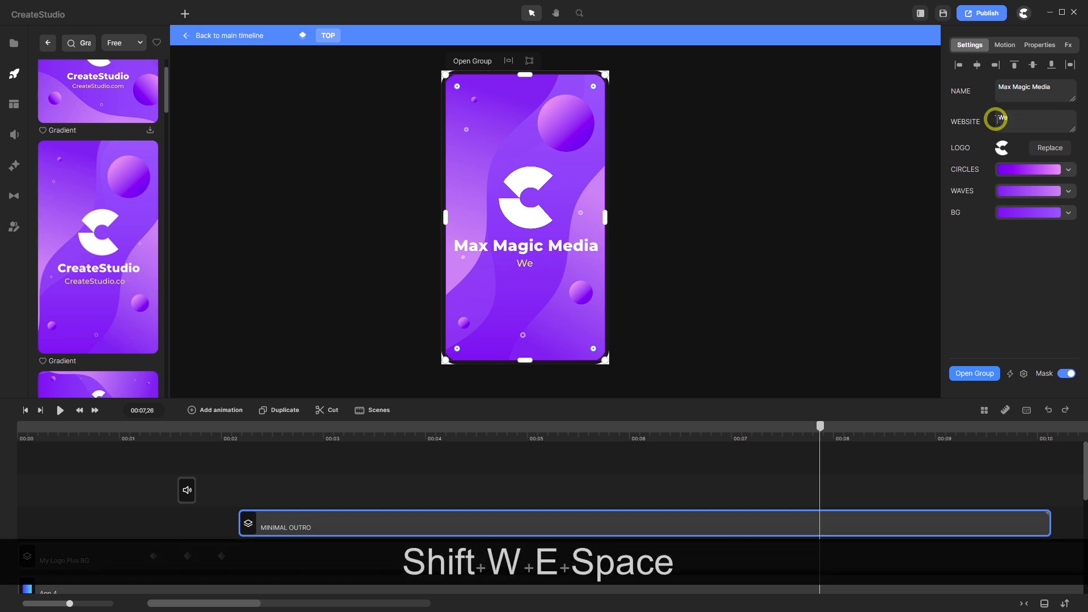
{"action": "type", "text": "make it "}
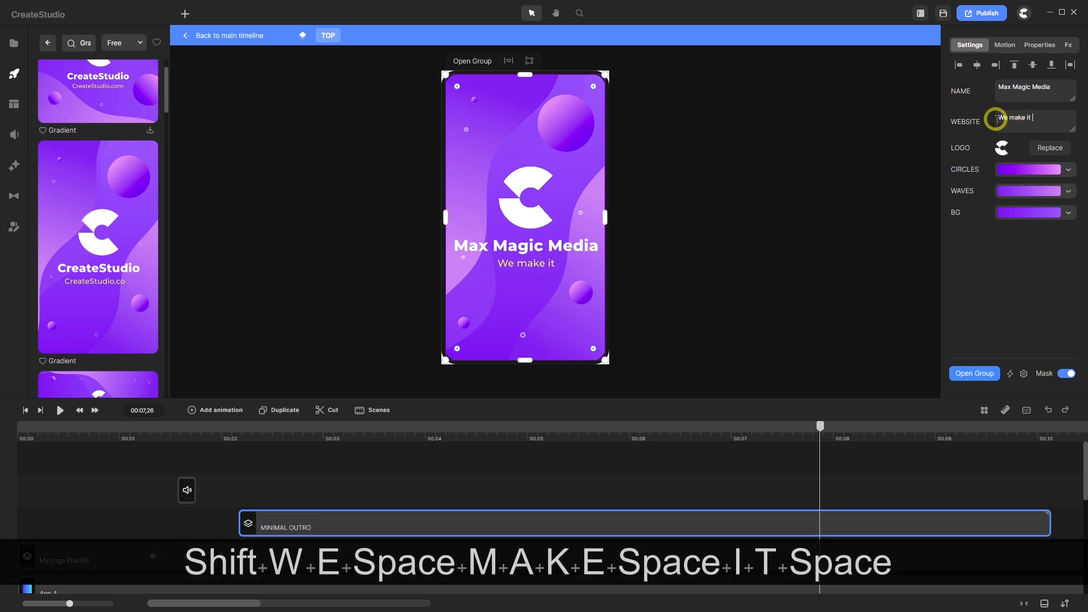
{"action": "type", "text": "possi"}
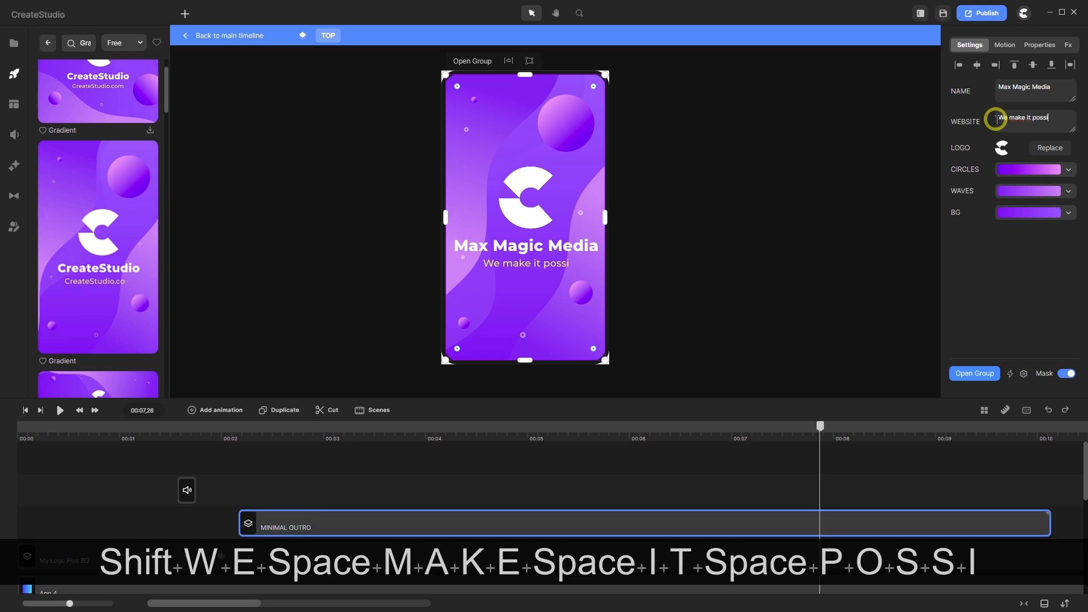
{"action": "type", "text": "ble!"}
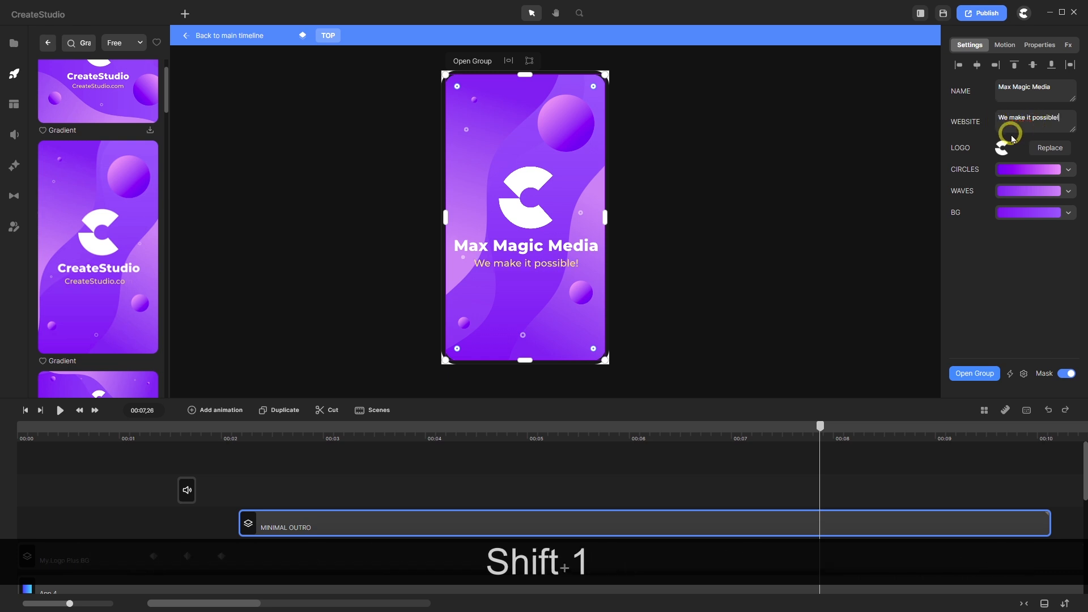
- Enlarge the tagline to size 96 and lower it to vertical position 320
{"action": "left_click", "coordinate": [958, 128]}
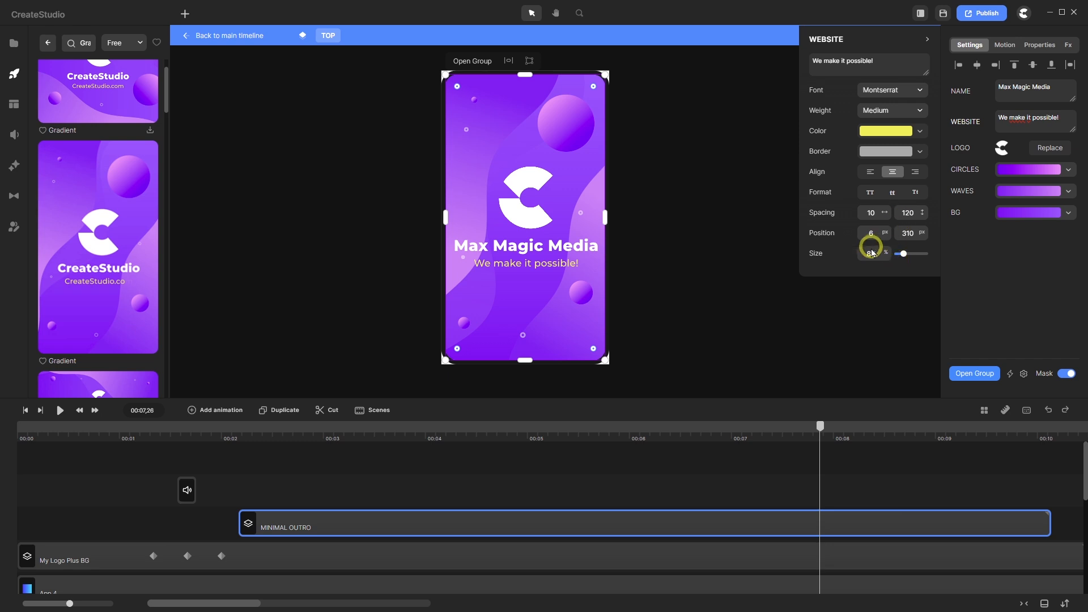
{"action": "left_click", "coordinate": [873, 253]}
{"action": "left_click_drag", "start_coordinate": [875, 253], "coordinate": [859, 254]}
{"action": "type", "text": "96"}
{"action": "key", "text": "Return"}
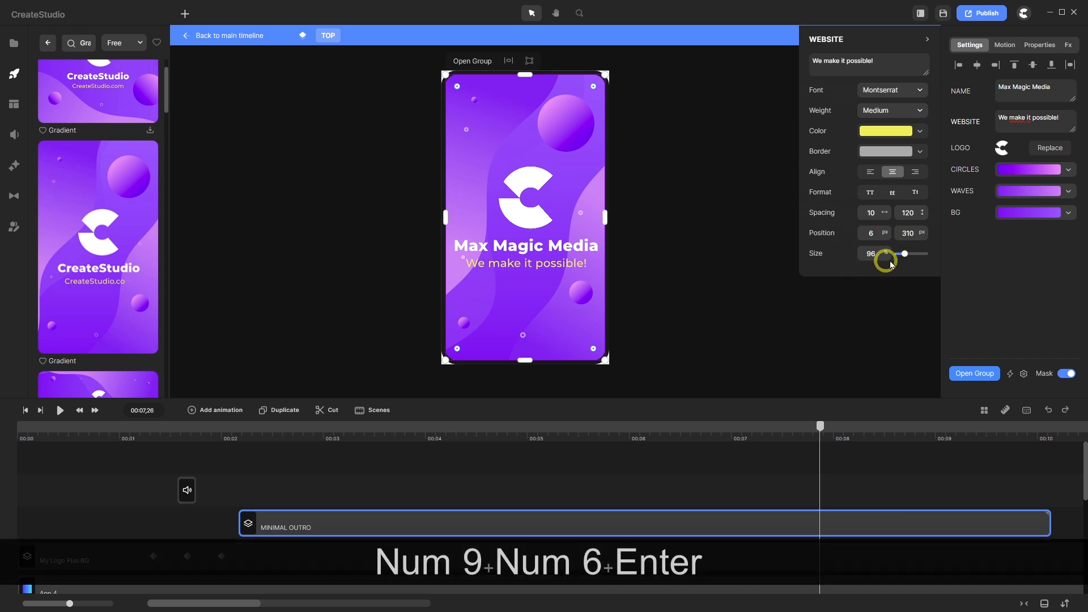
{"action": "left_click_drag", "start_coordinate": [913, 235], "coordinate": [908, 235]}
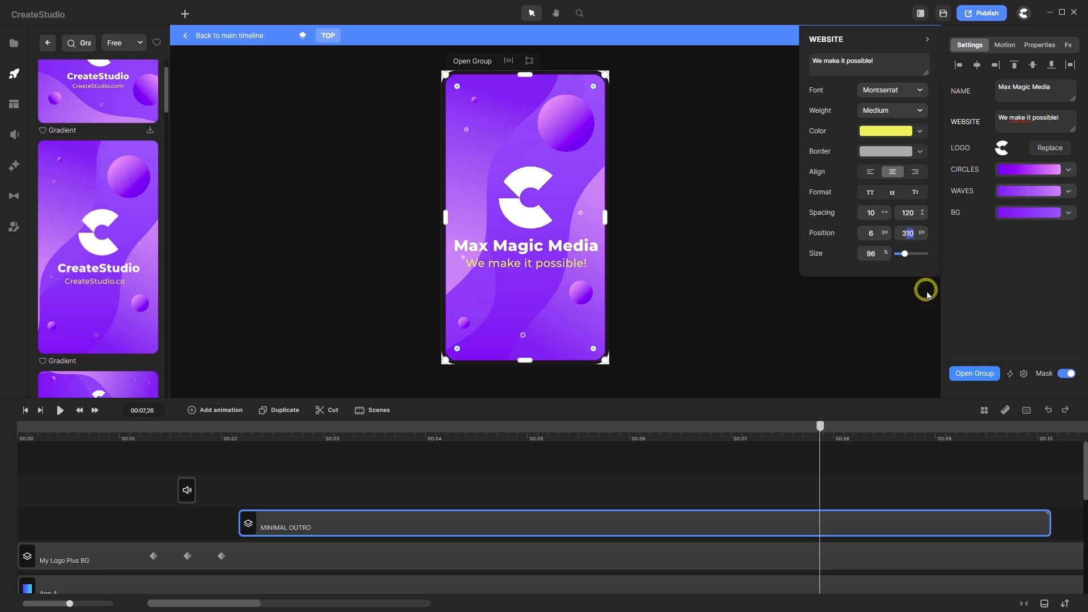
{"action": "type", "text": "20"}
{"action": "key", "text": "Return"}
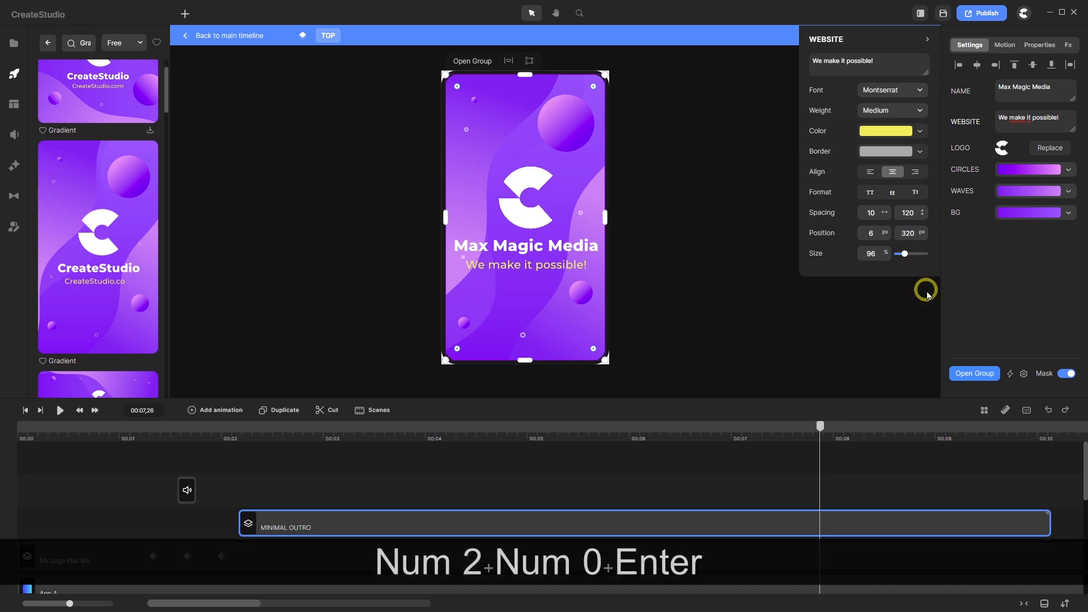
{"action": "left_click", "coordinate": [685, 460]}
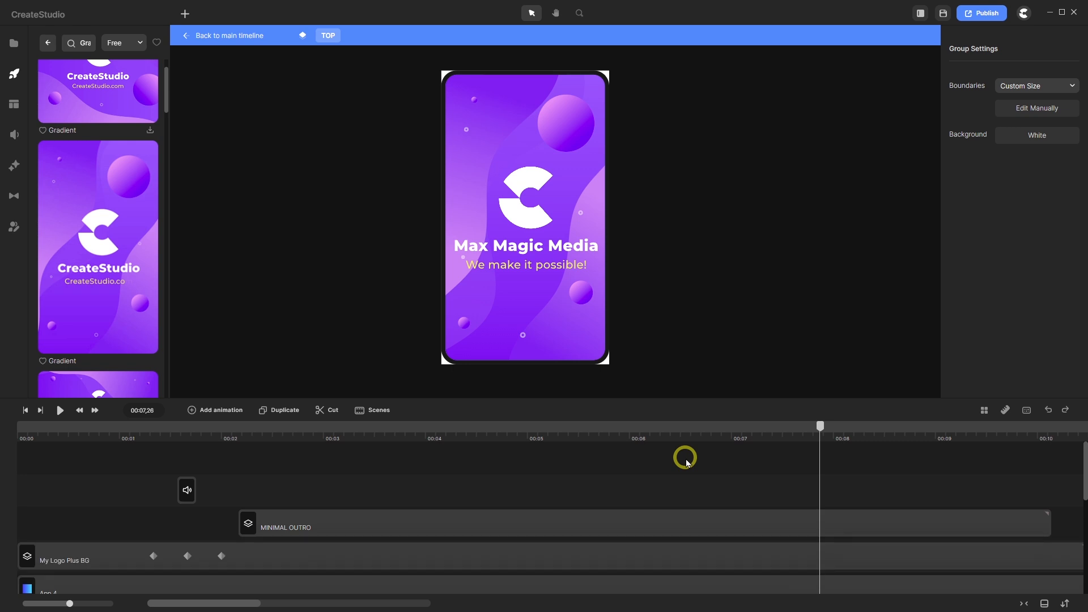
- Replace the C logo with the 'mmm logo 3 nb' play-button logo from the media library
{"action": "left_click", "coordinate": [546, 521]}
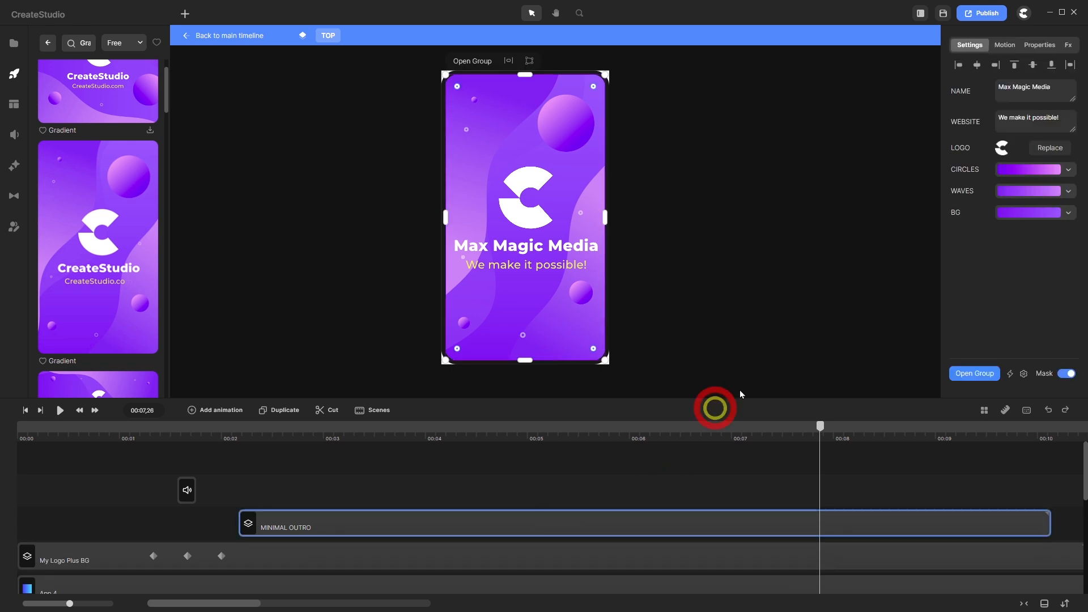
{"action": "left_click", "coordinate": [999, 147]}
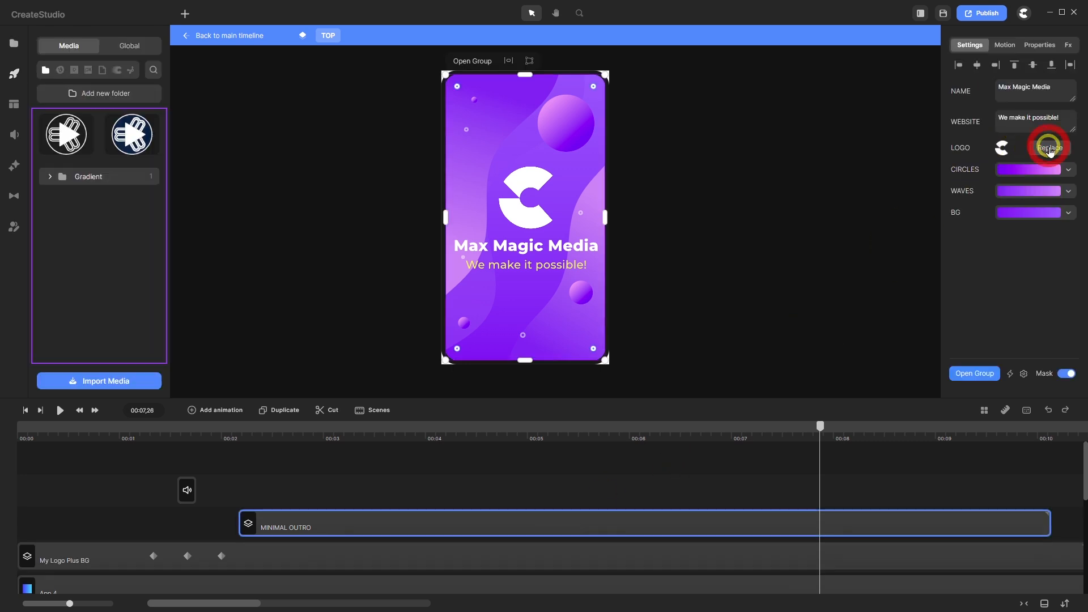
{"action": "left_click", "coordinate": [61, 140]}
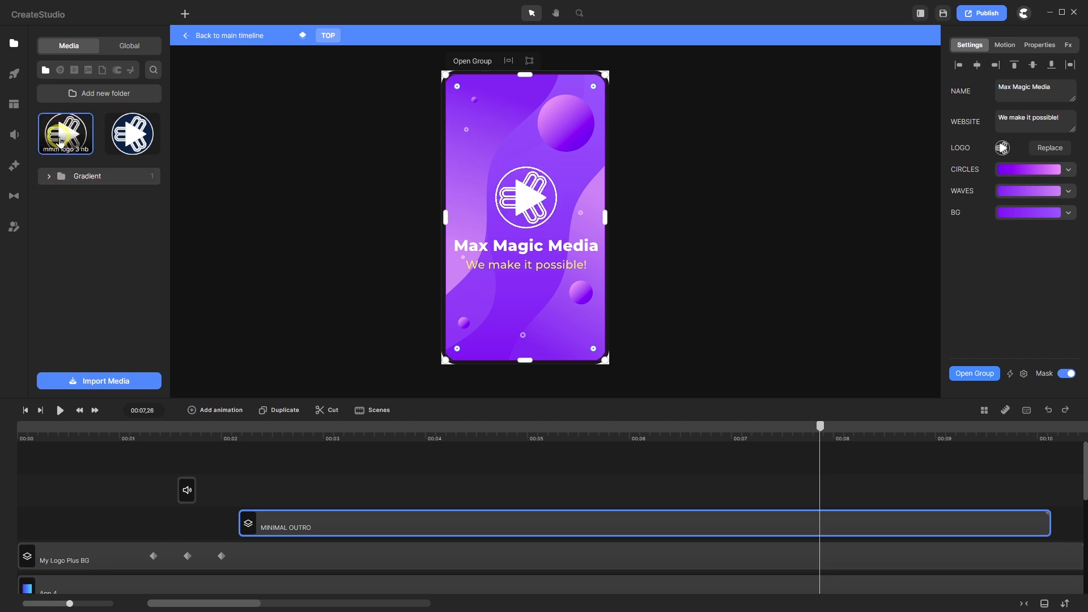
{"action": "left_click", "coordinate": [377, 469]}
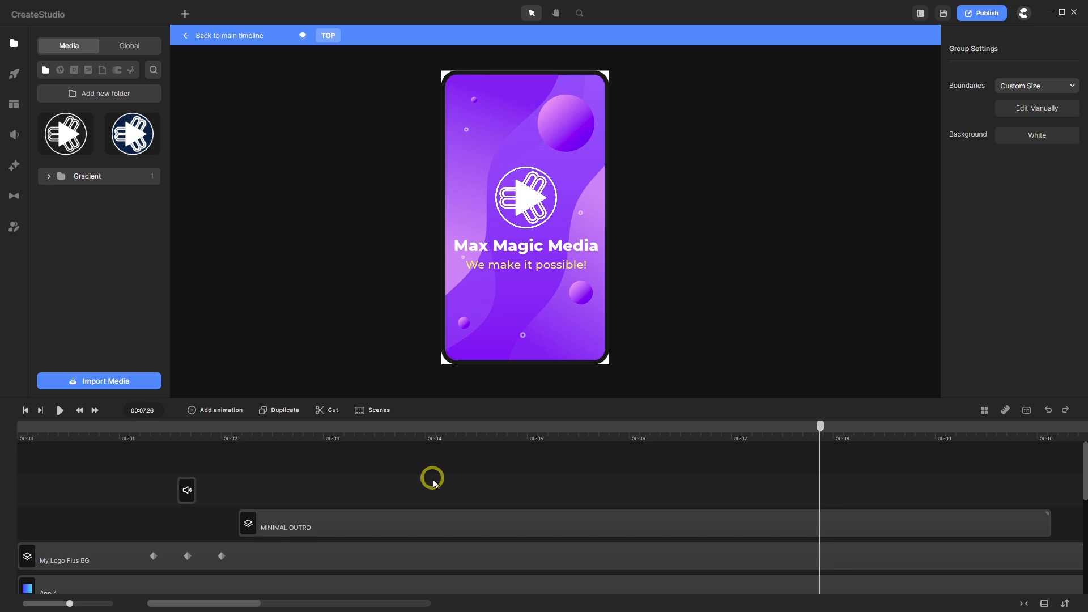
{"action": "left_click", "coordinate": [404, 522]}
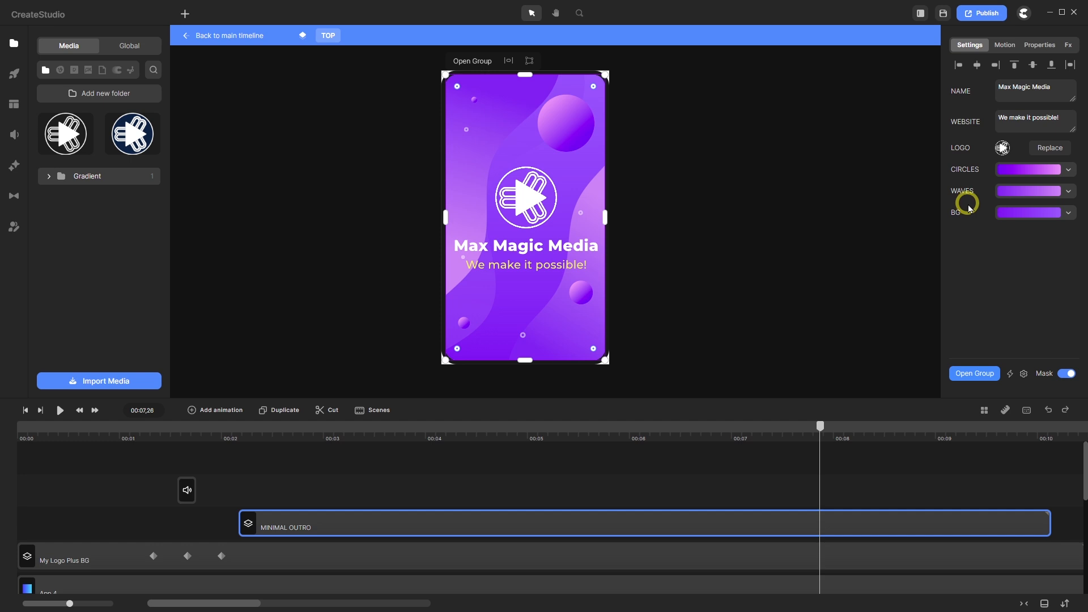
- Shift both circle gradient stops from purple-pink to light blue (90baf9)
{"action": "left_click", "coordinate": [1028, 171]}
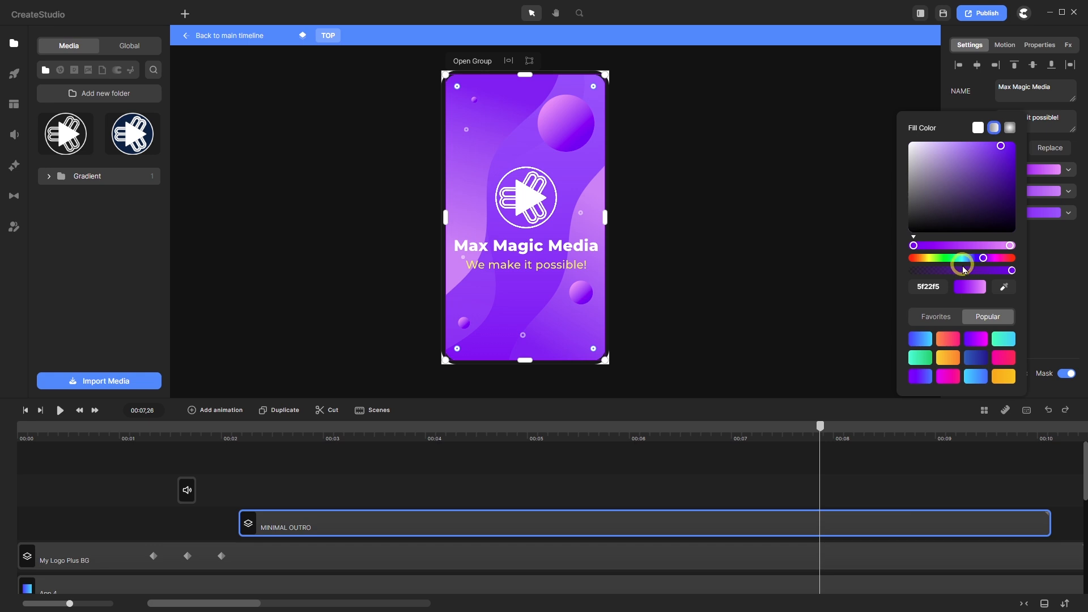
{"action": "left_click_drag", "start_coordinate": [984, 260], "coordinate": [975, 264]}
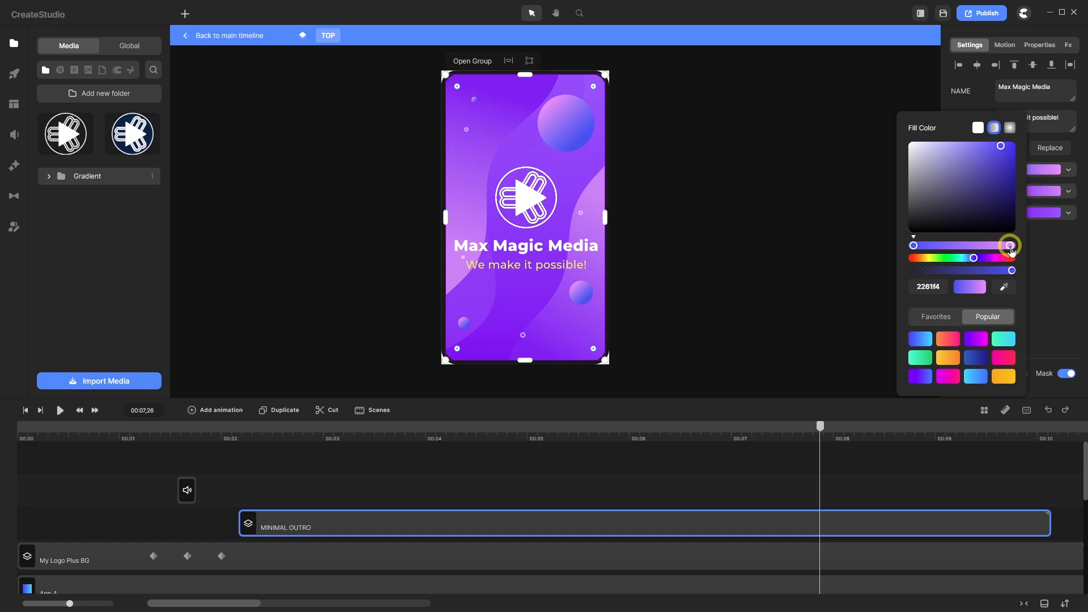
{"action": "left_click_drag", "start_coordinate": [1010, 246], "coordinate": [1013, 246]}
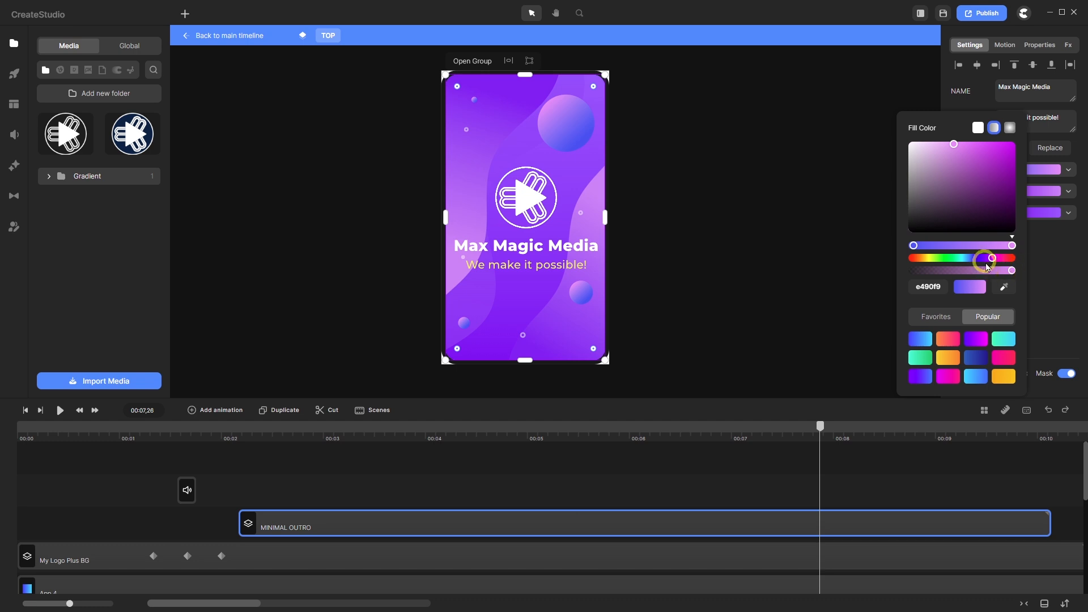
{"action": "left_click", "coordinate": [988, 258]}
{"action": "left_click_drag", "start_coordinate": [986, 267], "coordinate": [975, 268]}
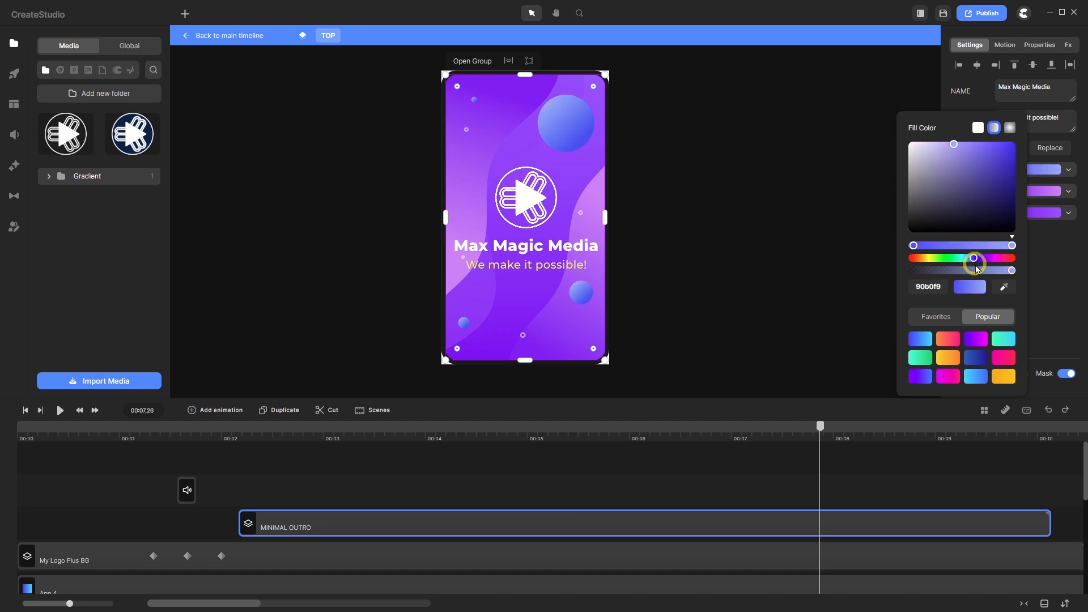
{"action": "left_click_drag", "start_coordinate": [975, 269], "coordinate": [975, 270]}
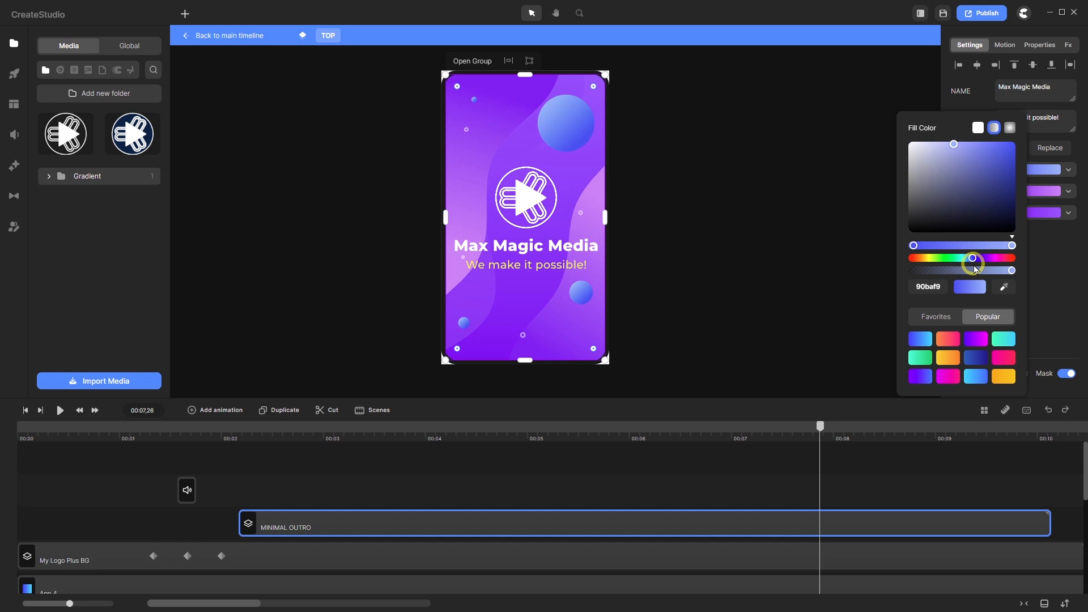
{"action": "left_click", "coordinate": [1047, 193]}
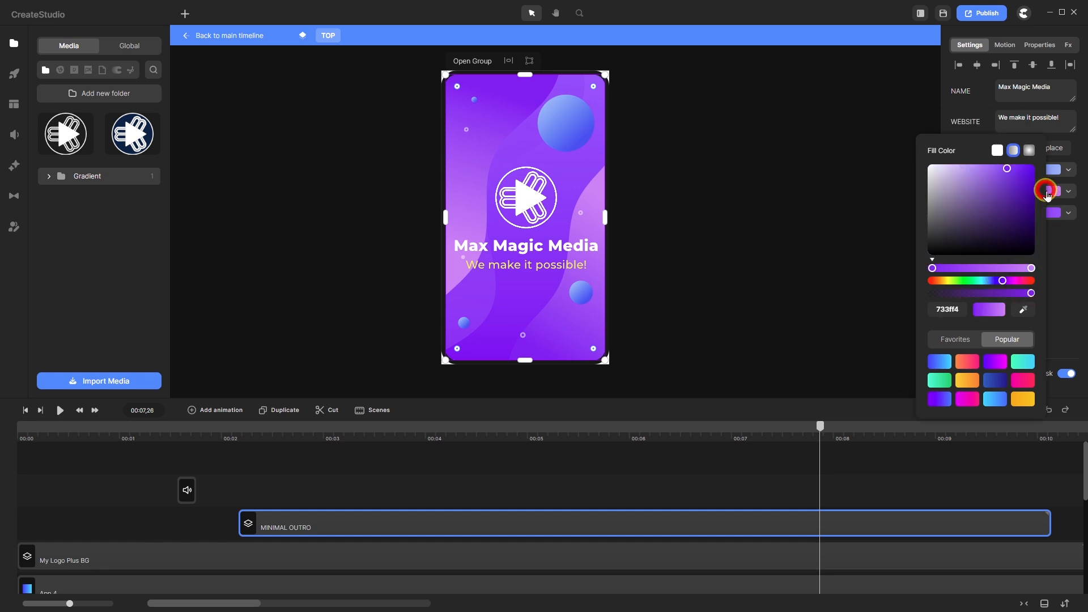
{"action": "left_click", "coordinate": [1061, 255]}
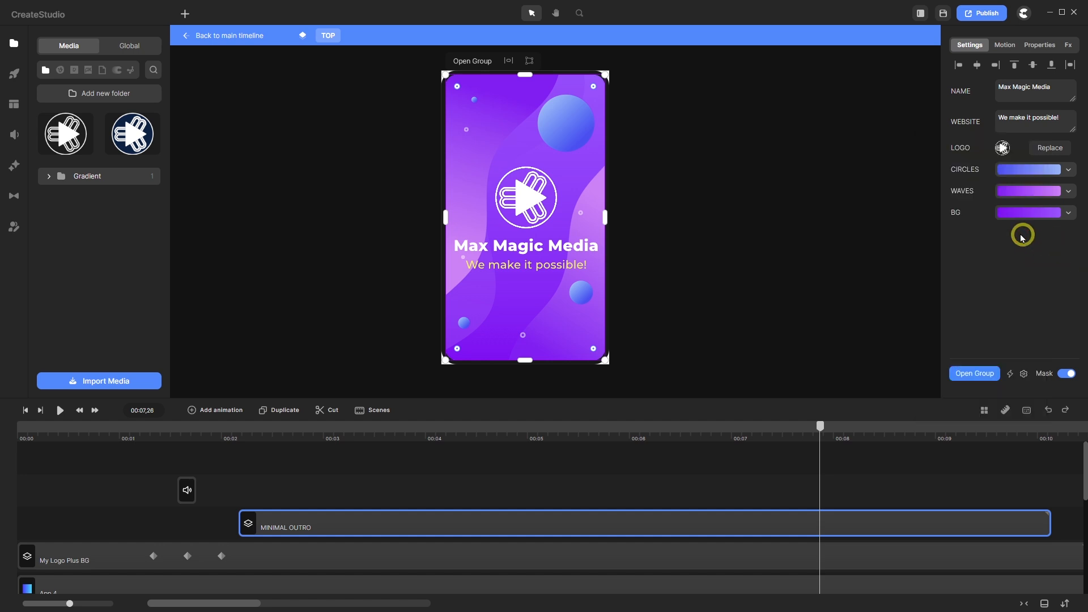
- Turn both waves gradient stops blue and darken the left stop to deep blue (0042a5)
{"action": "left_click", "coordinate": [1026, 191]}
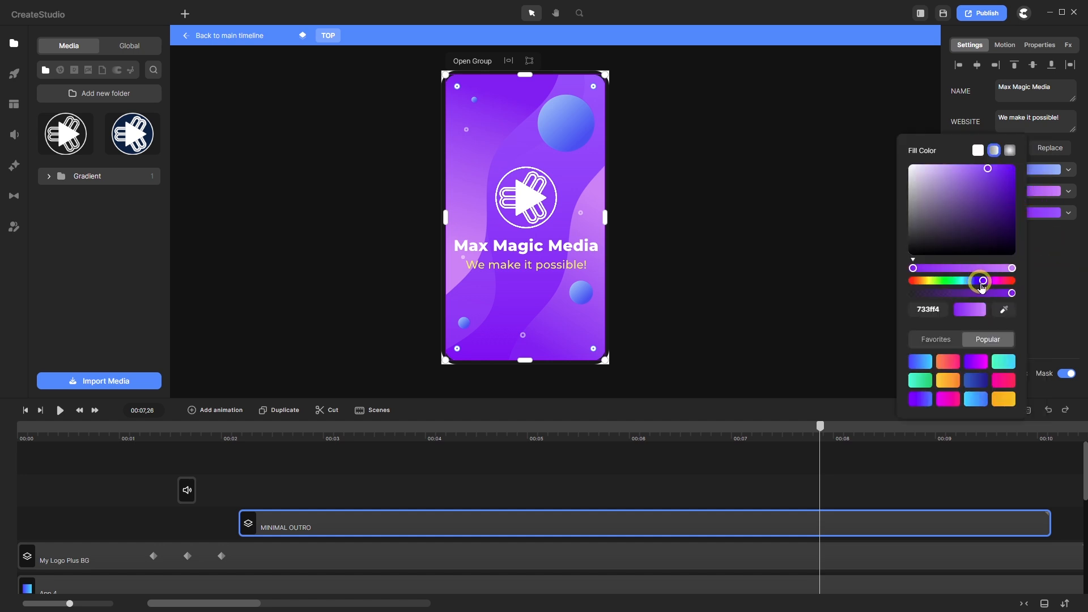
{"action": "left_click_drag", "start_coordinate": [983, 285], "coordinate": [974, 288]}
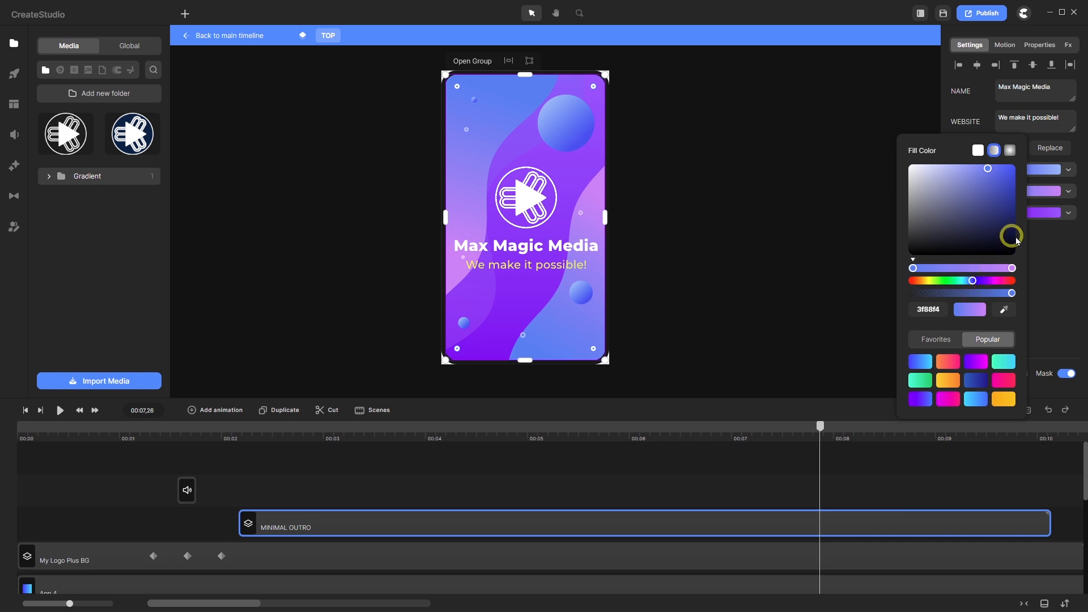
{"action": "left_click", "coordinate": [1012, 268]}
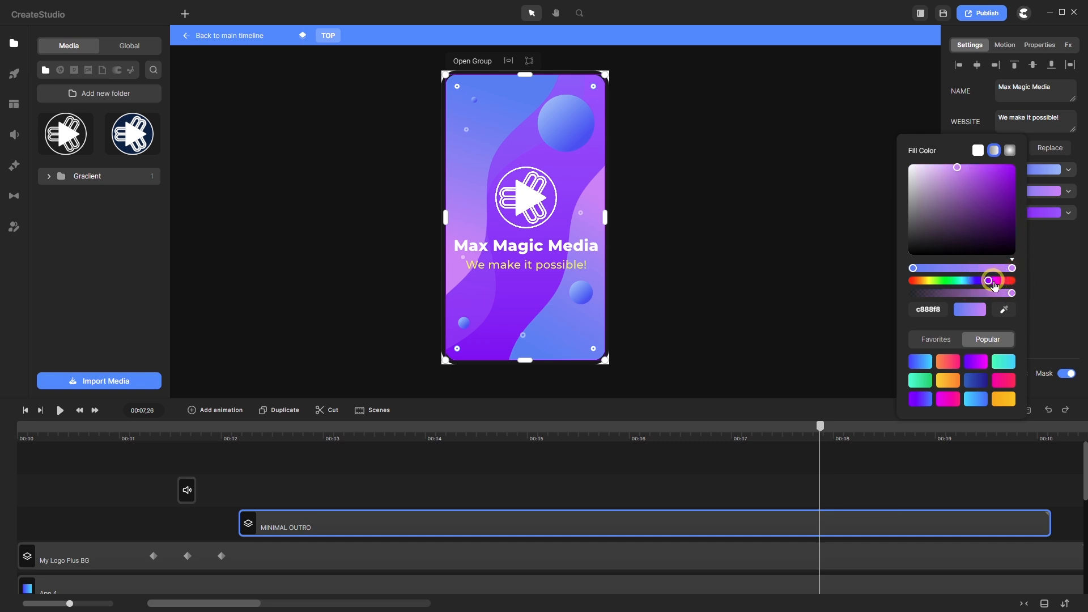
{"action": "left_click_drag", "start_coordinate": [992, 285], "coordinate": [975, 289]}
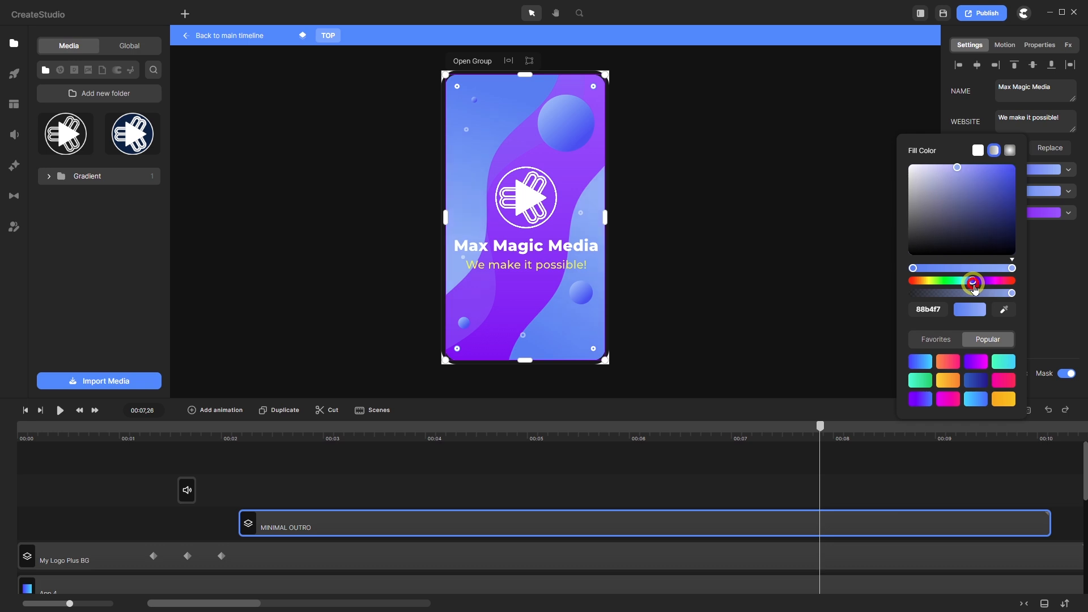
{"action": "left_click_drag", "start_coordinate": [957, 169], "coordinate": [1017, 166]}
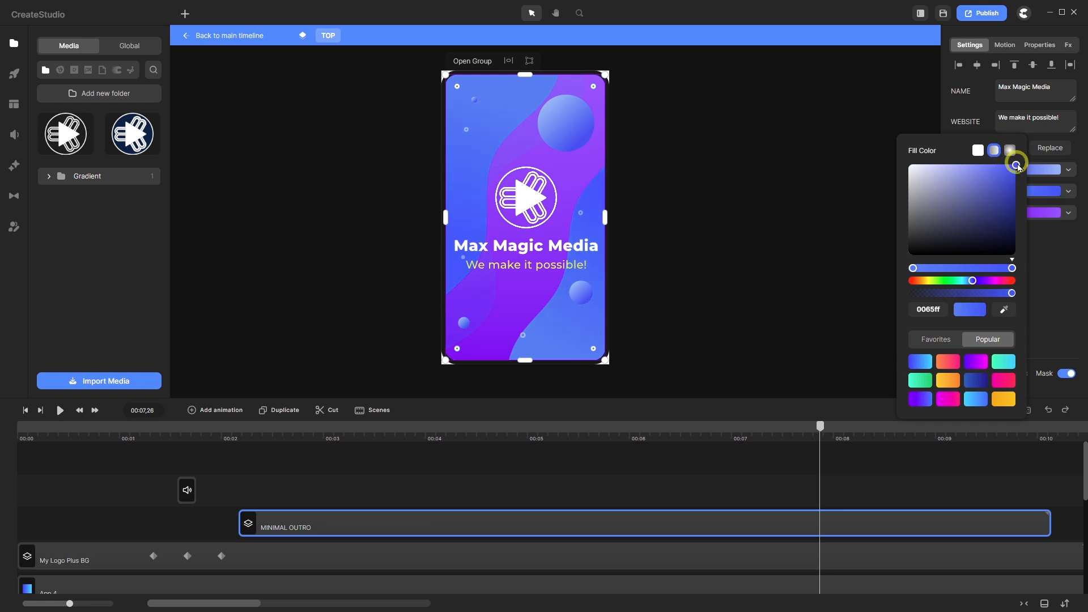
{"action": "left_click", "coordinate": [912, 268]}
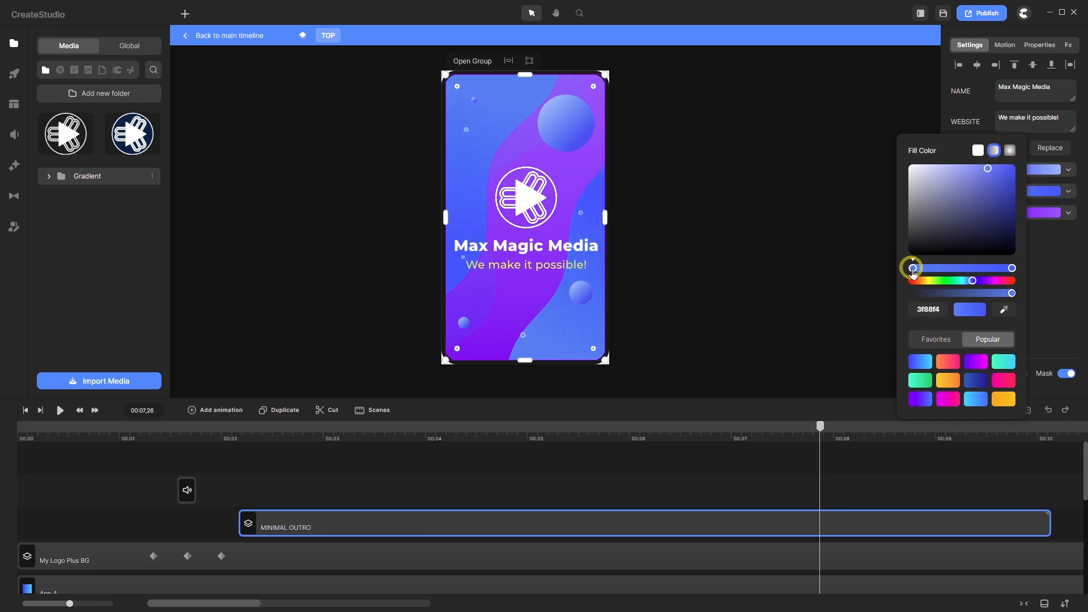
{"action": "left_click_drag", "start_coordinate": [995, 171], "coordinate": [1024, 198]}
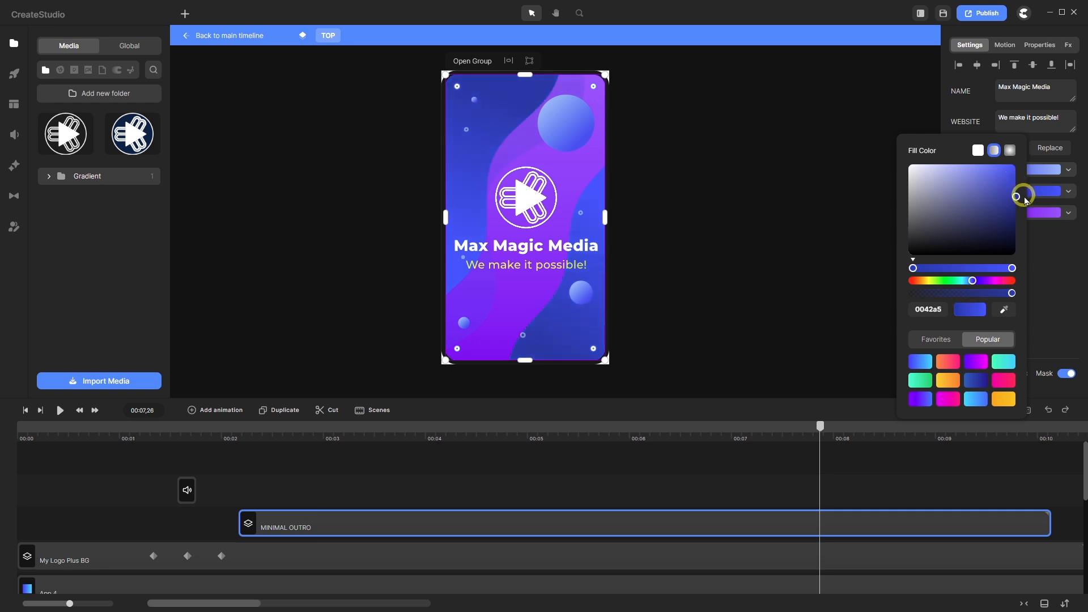
{"action": "left_click", "coordinate": [1056, 245]}
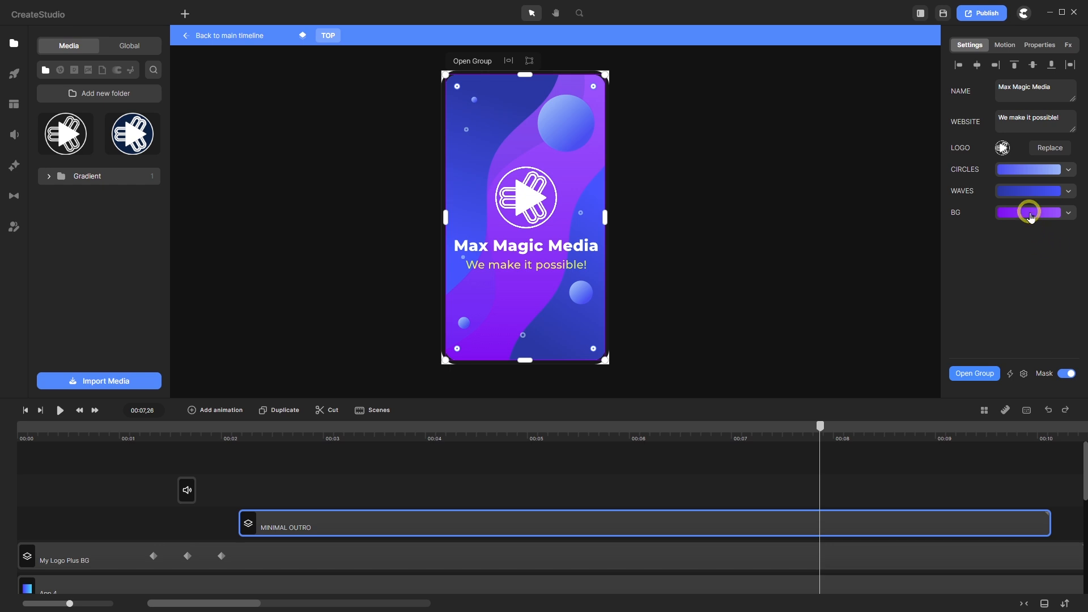
- Shift the background gradient's hue to blue and darken its right stop to navy
{"action": "left_click", "coordinate": [1030, 216]}
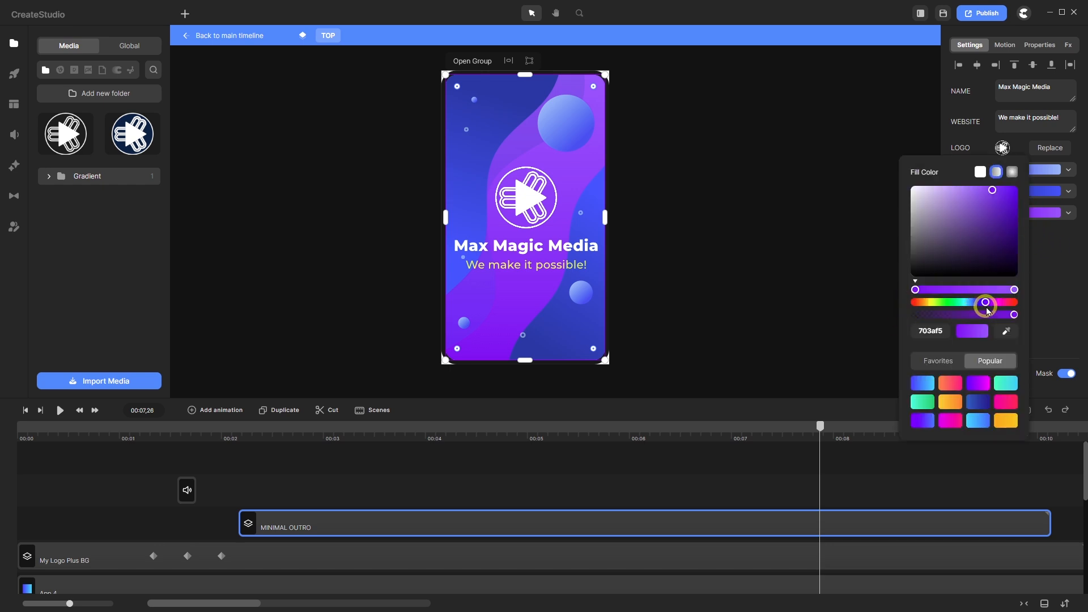
{"action": "left_click_drag", "start_coordinate": [984, 306], "coordinate": [975, 310]}
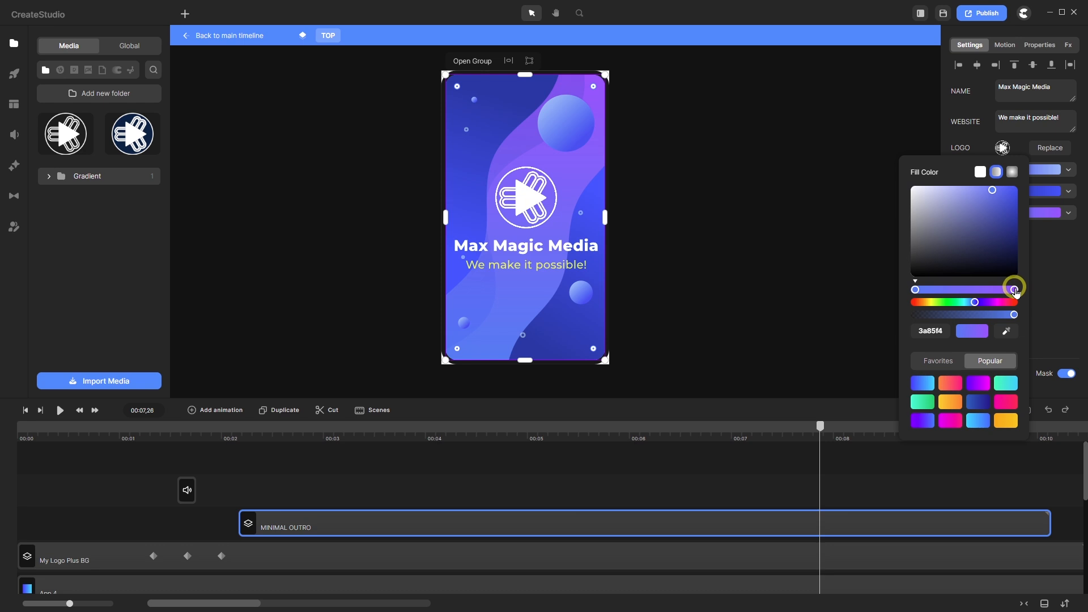
{"action": "left_click", "coordinate": [1014, 289]}
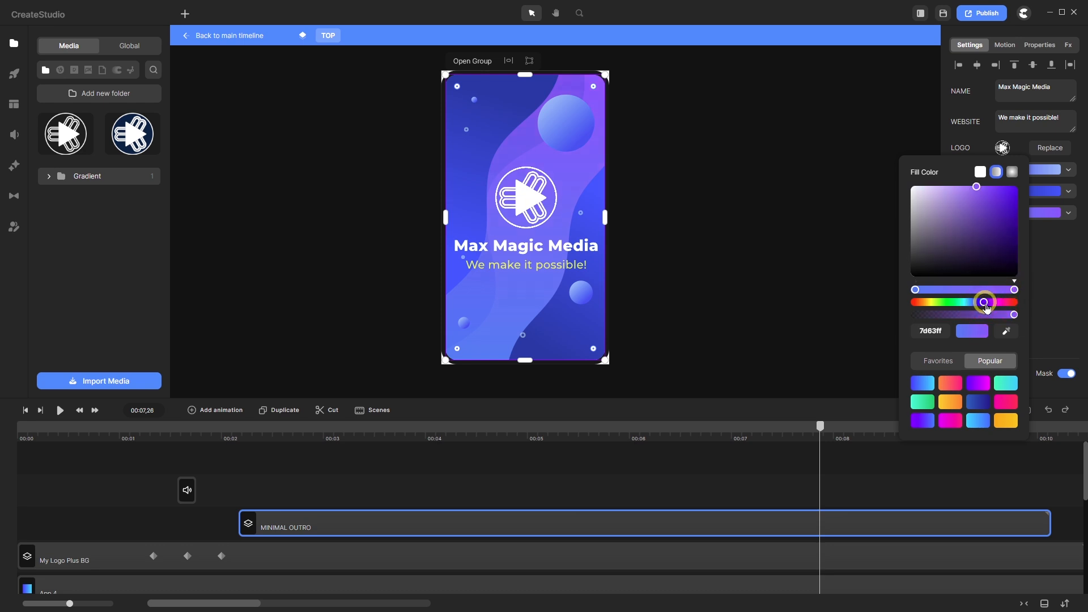
{"action": "left_click_drag", "start_coordinate": [986, 306], "coordinate": [977, 306]}
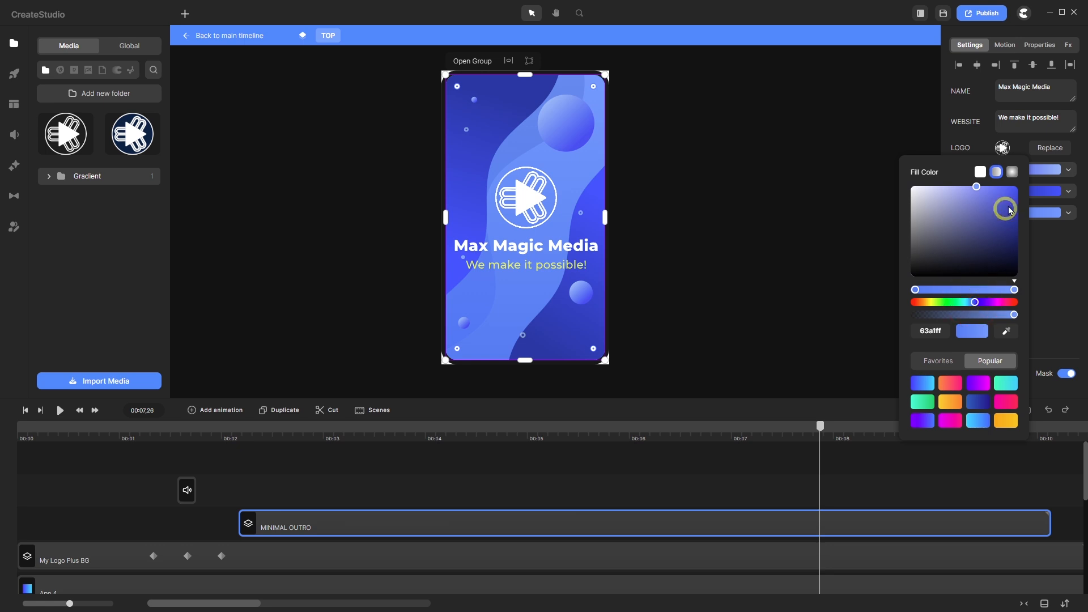
{"action": "left_click_drag", "start_coordinate": [976, 191], "coordinate": [1037, 242]}
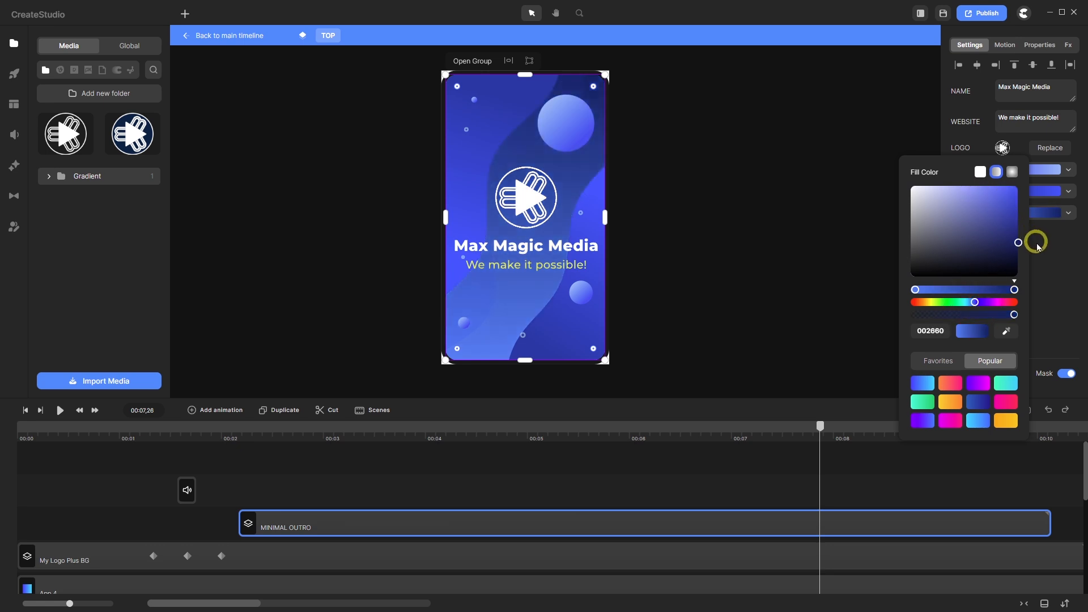
{"action": "left_click", "coordinate": [1037, 246]}
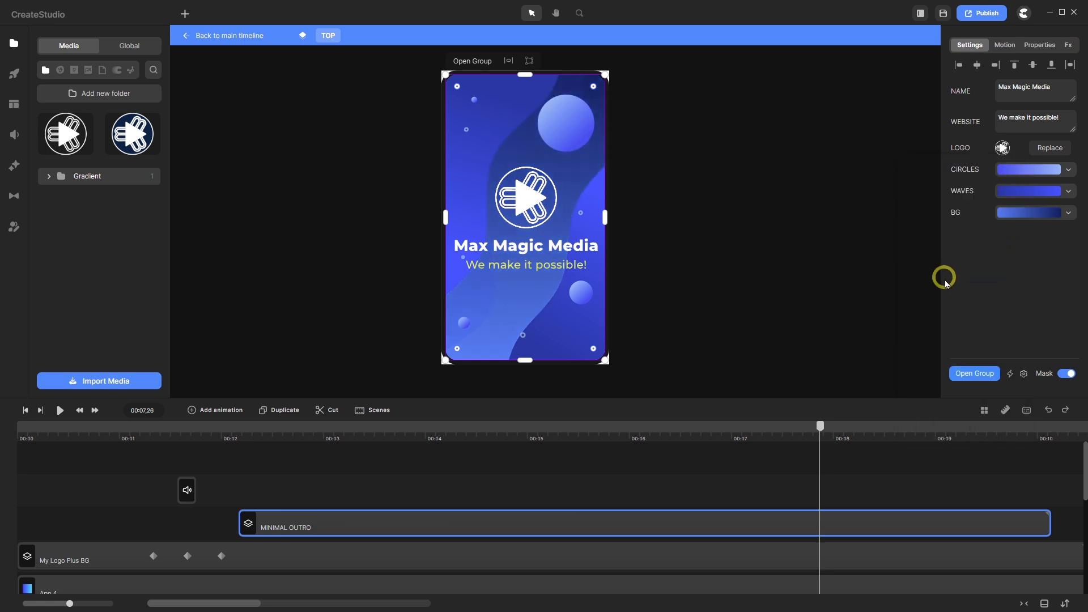
- Darken the background gradient's left stop to deep navy (00307a)
{"action": "left_click", "coordinate": [1028, 213]}
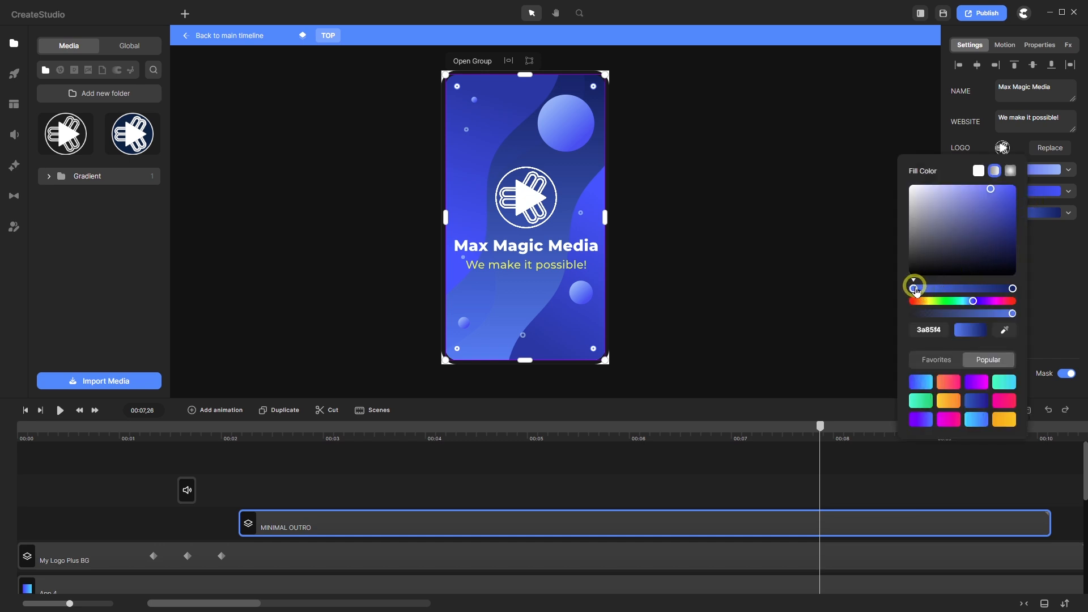
{"action": "left_click", "coordinate": [914, 288]}
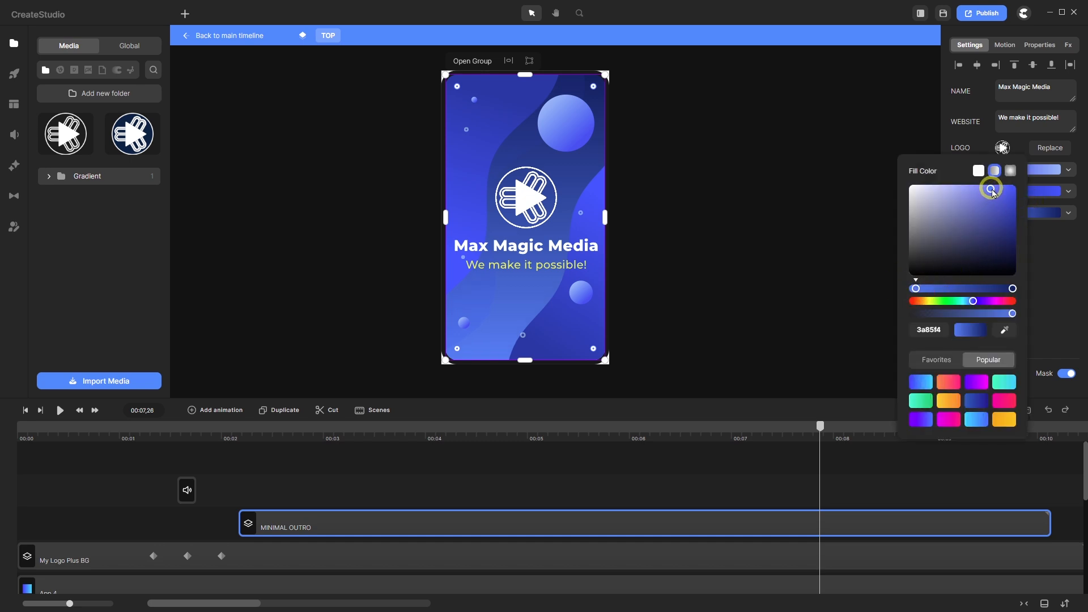
{"action": "left_click_drag", "start_coordinate": [991, 193], "coordinate": [1030, 226]}
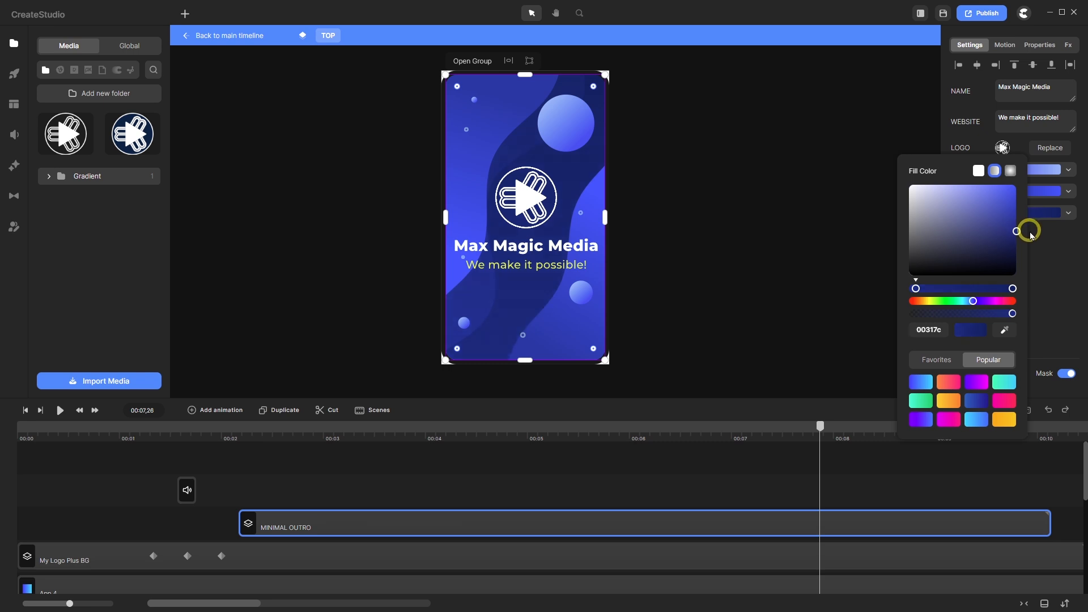
{"action": "left_click_drag", "start_coordinate": [1031, 235], "coordinate": [1034, 237]}
{"action": "left_click", "coordinate": [1034, 236]}
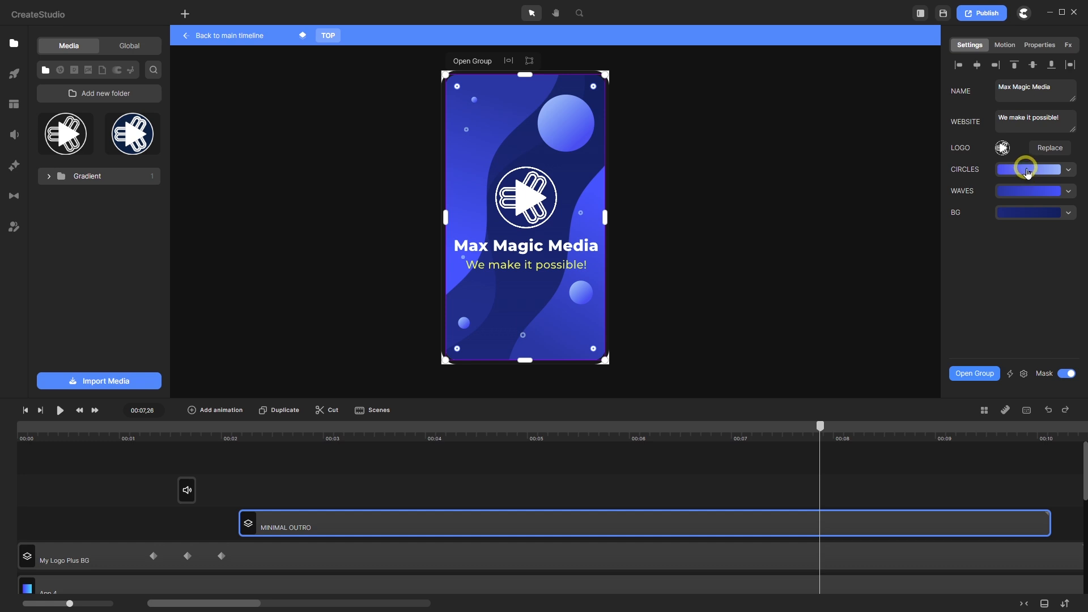
- Retune the circles gradient to run from vivid blue (0051f4) to pale blue (82b4ff)
{"action": "left_click", "coordinate": [1028, 169]}
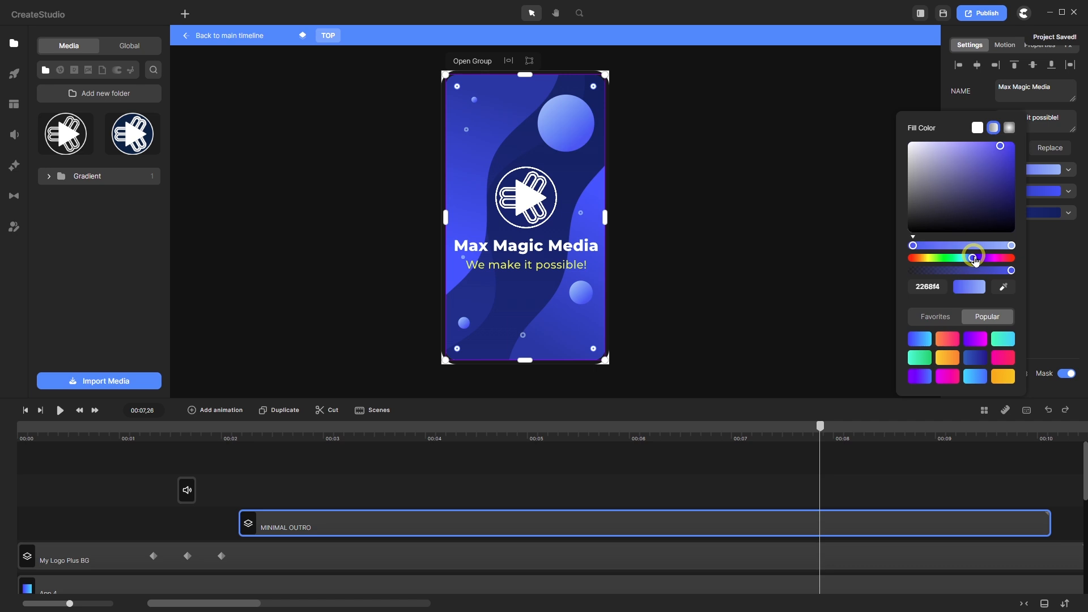
{"action": "left_click_drag", "start_coordinate": [1001, 148], "coordinate": [1021, 157]}
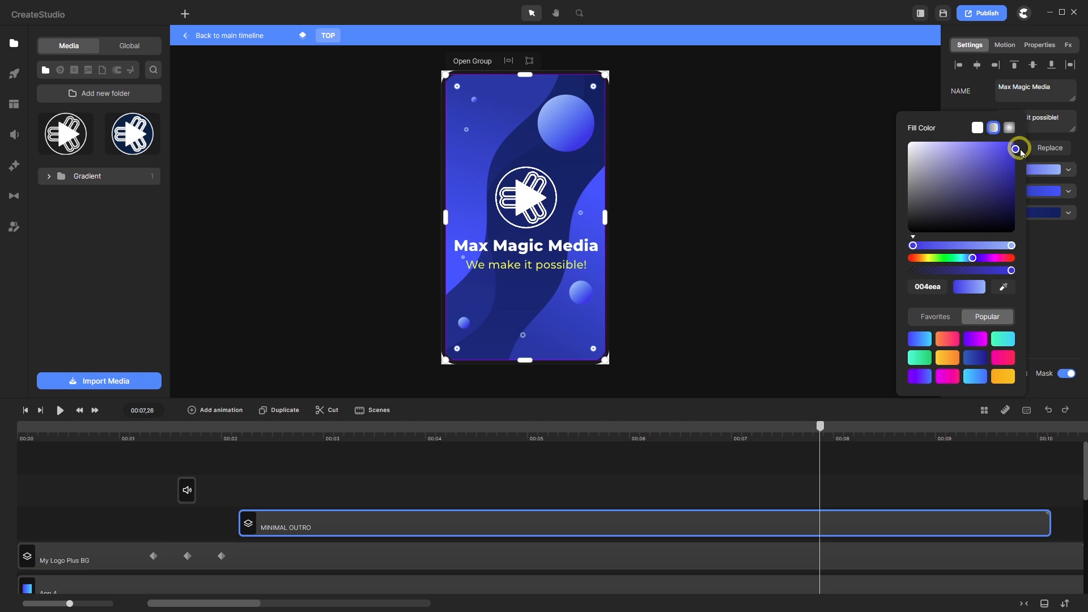
{"action": "left_click_drag", "start_coordinate": [1020, 152], "coordinate": [1020, 149]}
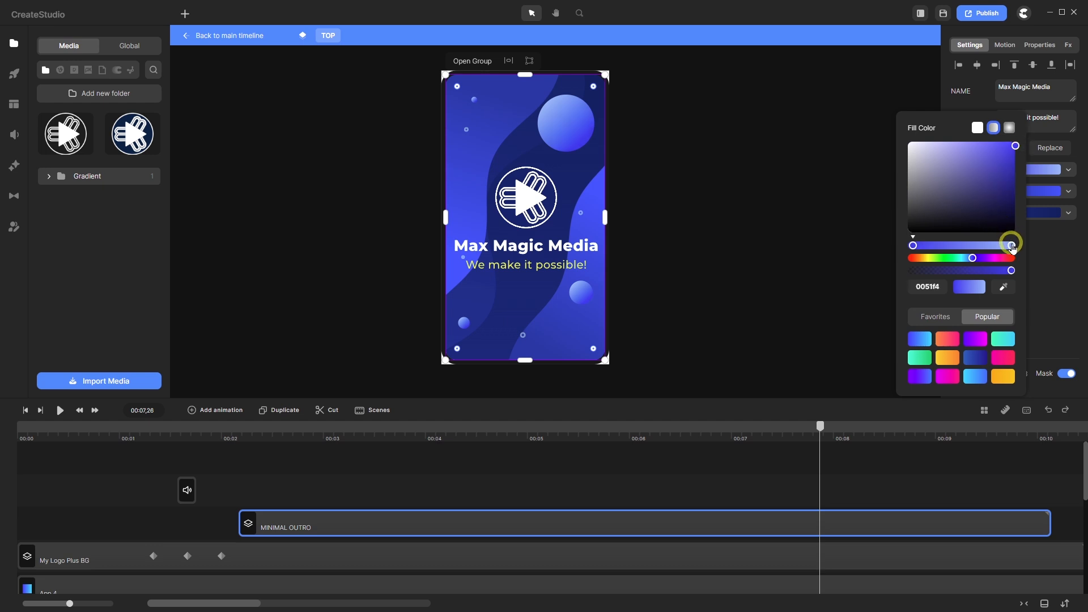
{"action": "left_click", "coordinate": [1012, 246]}
{"action": "mouse_move", "coordinate": [980, 150]}
{"action": "left_mouse_down"}
{"action": "mouse_move", "coordinate": [950, 149]}
{"action": "mouse_move", "coordinate": [969, 141]}
{"action": "left_mouse_up"}
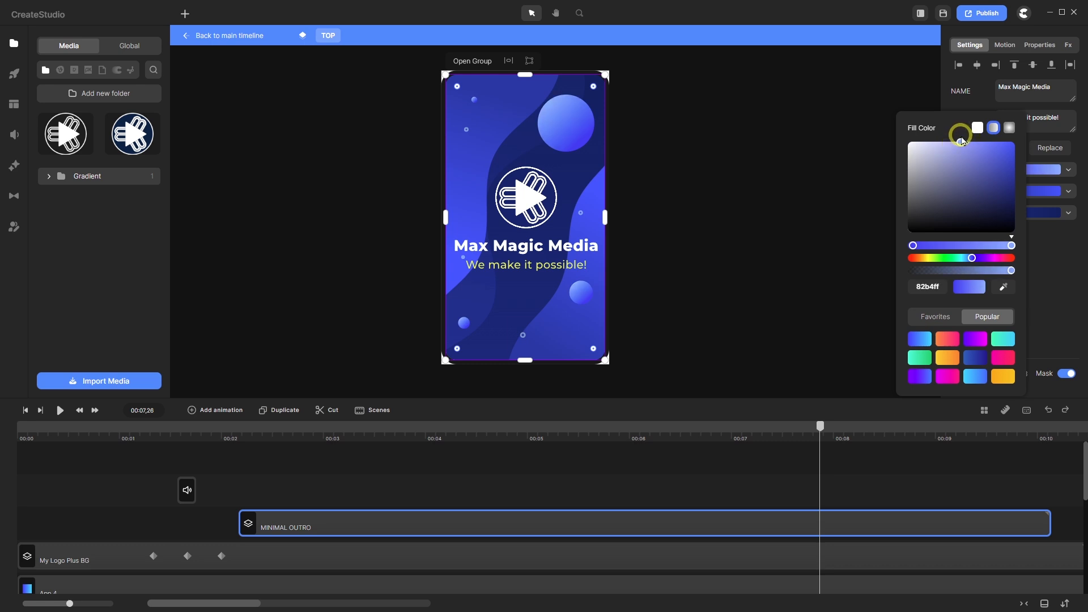
{"action": "left_click", "coordinate": [961, 141]}
{"action": "left_click", "coordinate": [1063, 257]}
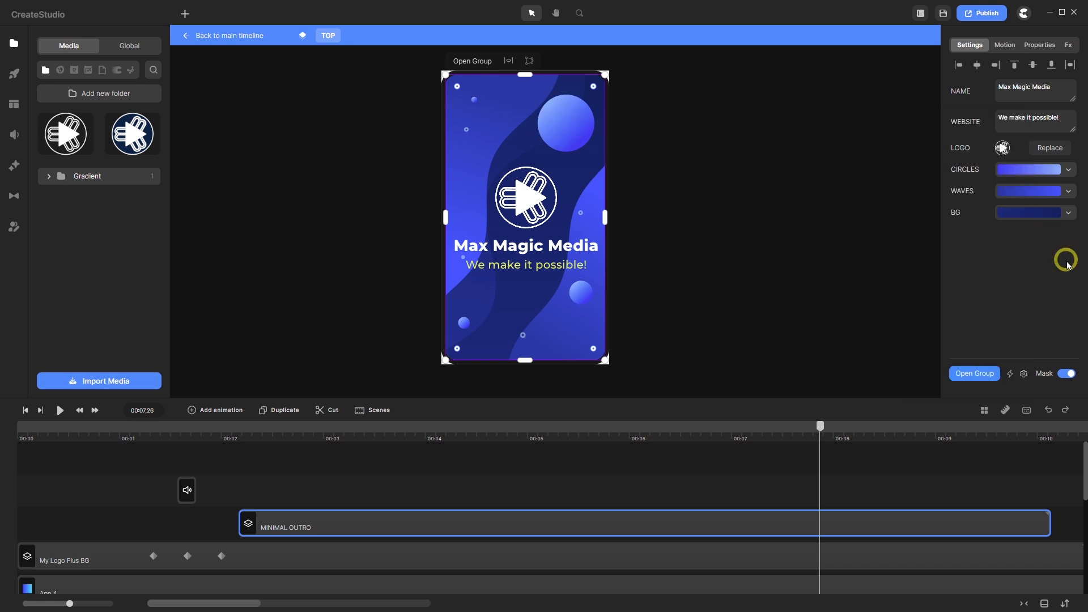
- Zoom around the blue outro and briefly check the Easy Edit Properties list of labels and layers
{"action": "scroll", "coordinate": [578, 311], "scroll_direction": "up", "scroll_amount": 5}
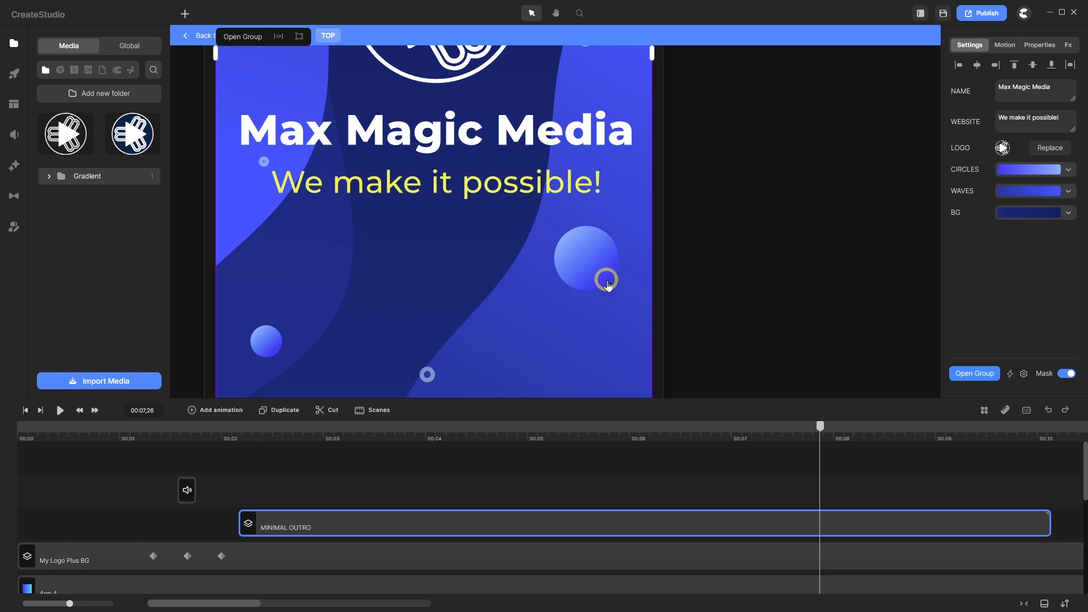
{"action": "scroll", "coordinate": [606, 282], "scroll_direction": "down", "scroll_amount": 2}
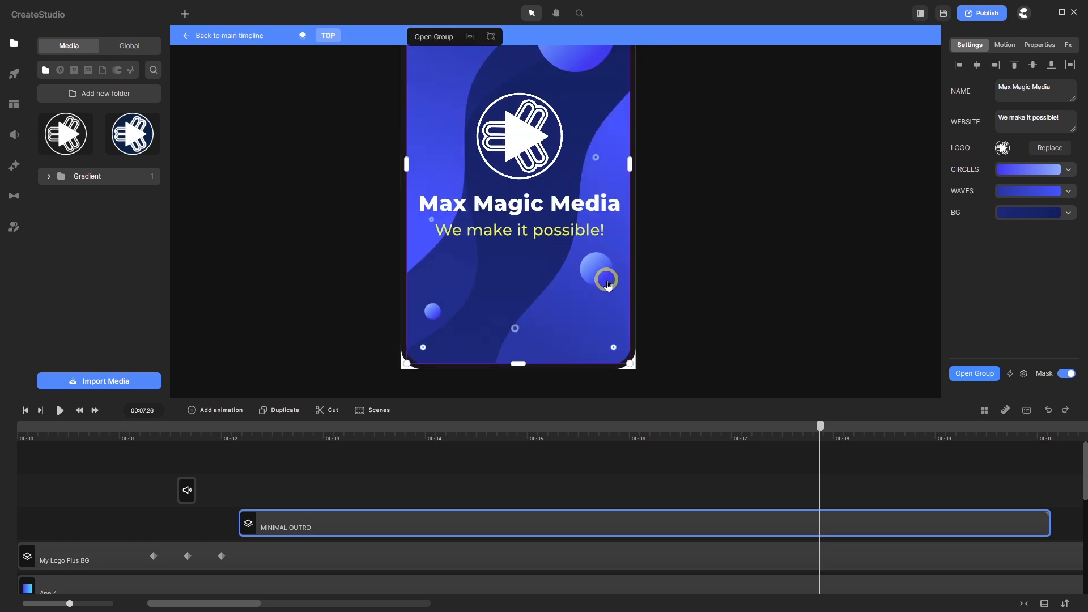
{"action": "scroll", "coordinate": [595, 287], "scroll_direction": "down", "scroll_amount": 1}
{"action": "scroll", "coordinate": [547, 312], "scroll_direction": "up", "scroll_amount": 6}
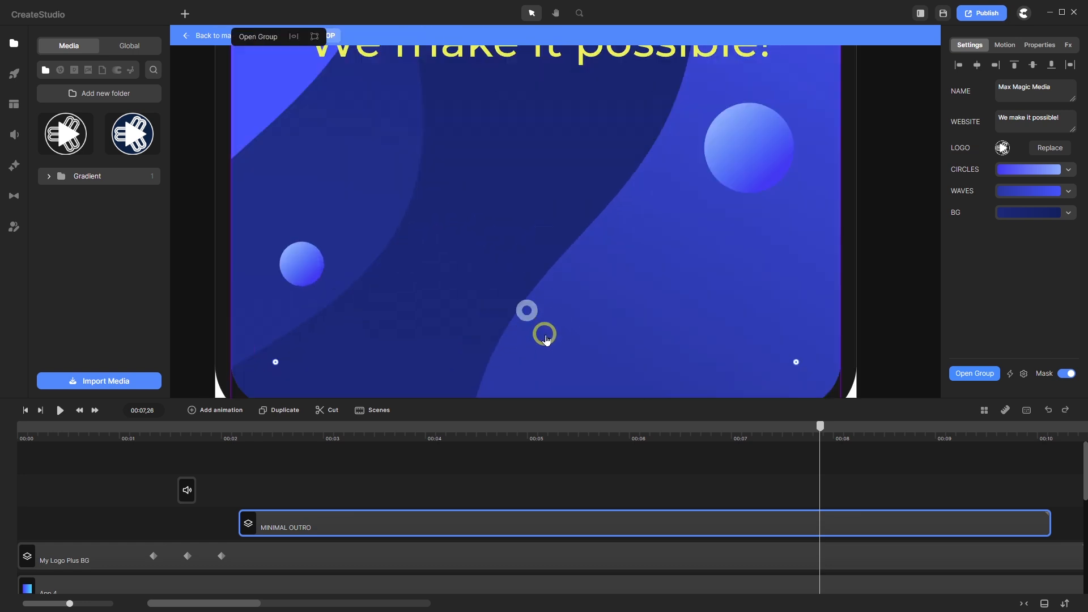
{"action": "left_click", "coordinate": [1024, 375]}
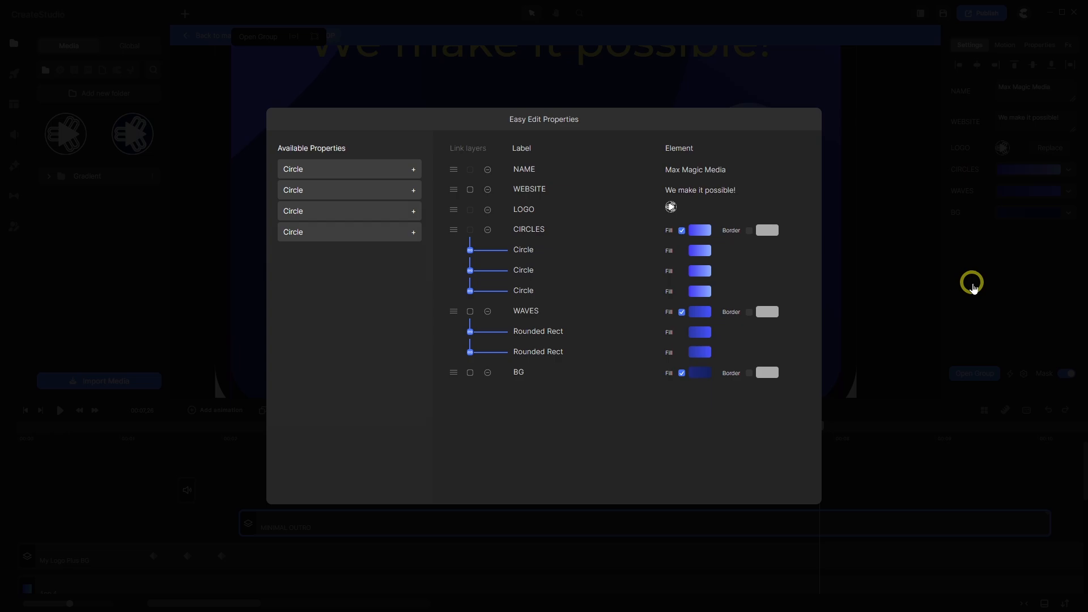
{"action": "left_click", "coordinate": [972, 283]}
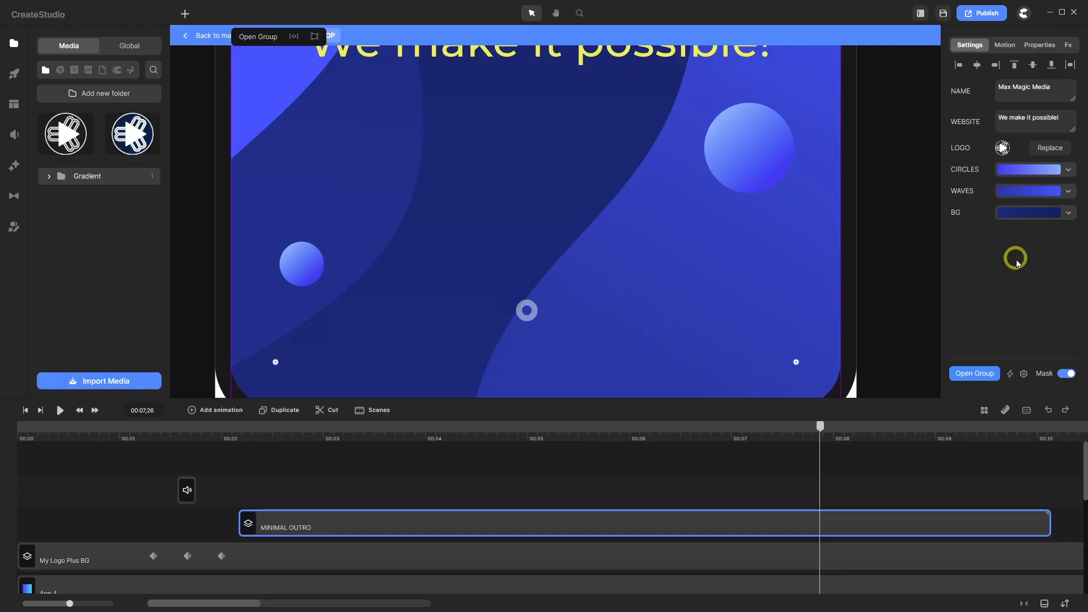
{"action": "scroll", "coordinate": [595, 303], "scroll_direction": "down", "scroll_amount": 3}
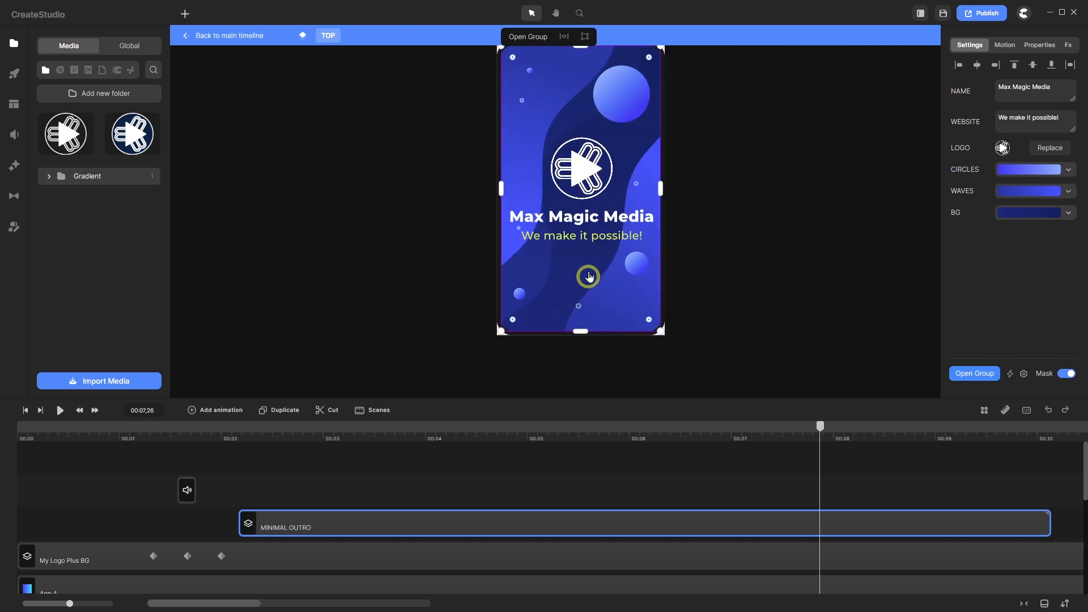
{"action": "scroll", "coordinate": [537, 63], "scroll_direction": "up", "scroll_amount": 4}
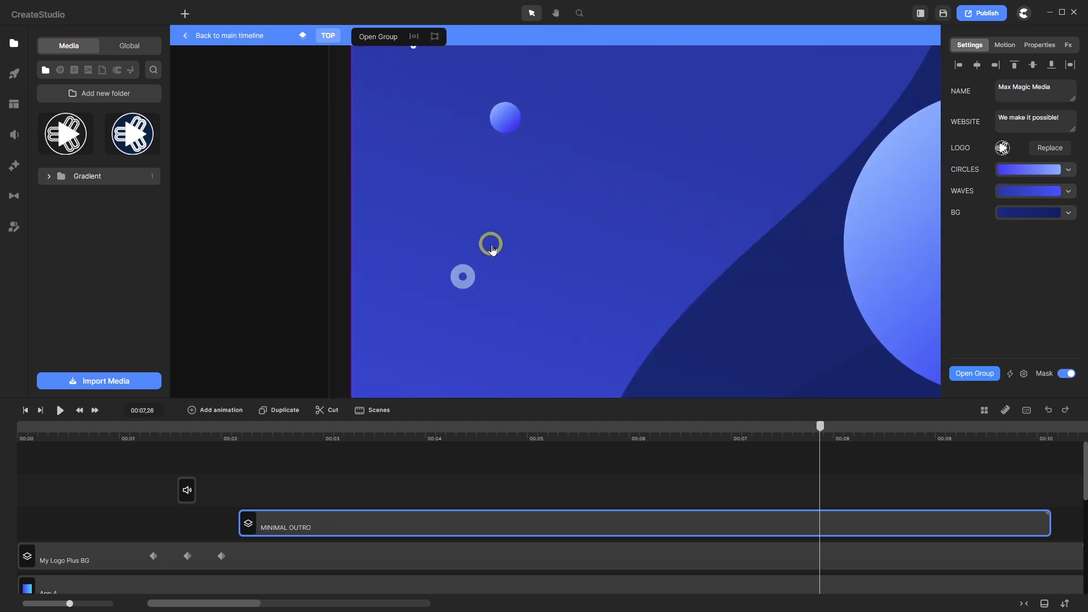
{"action": "scroll", "coordinate": [488, 251], "scroll_direction": "down", "scroll_amount": 3}
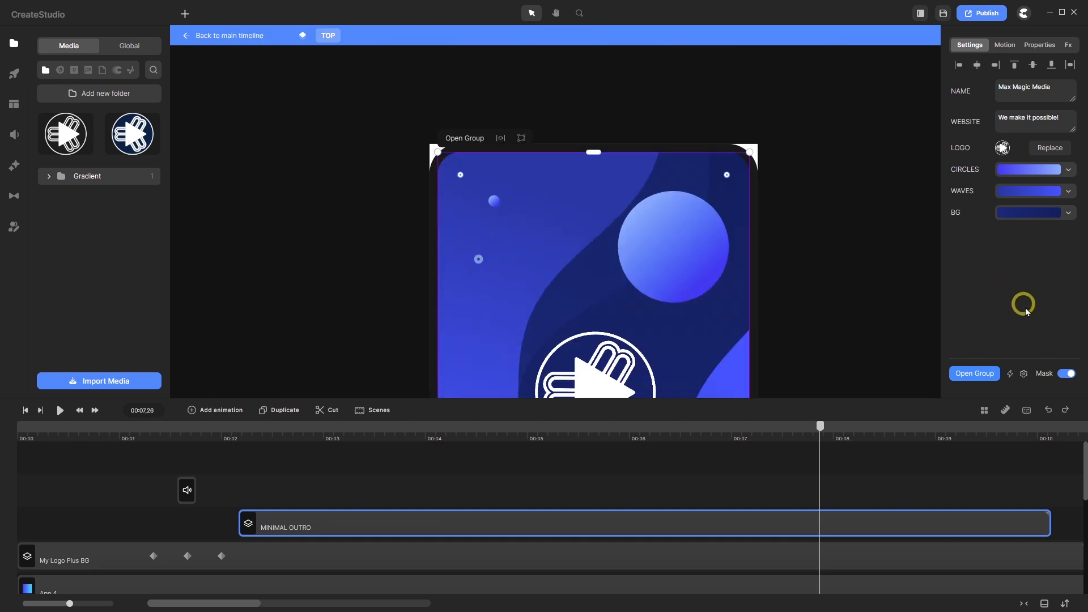
- Add the duplicate Circle layers to Easy Edit Properties and link them under the first Circle
{"action": "left_click", "coordinate": [1023, 375]}
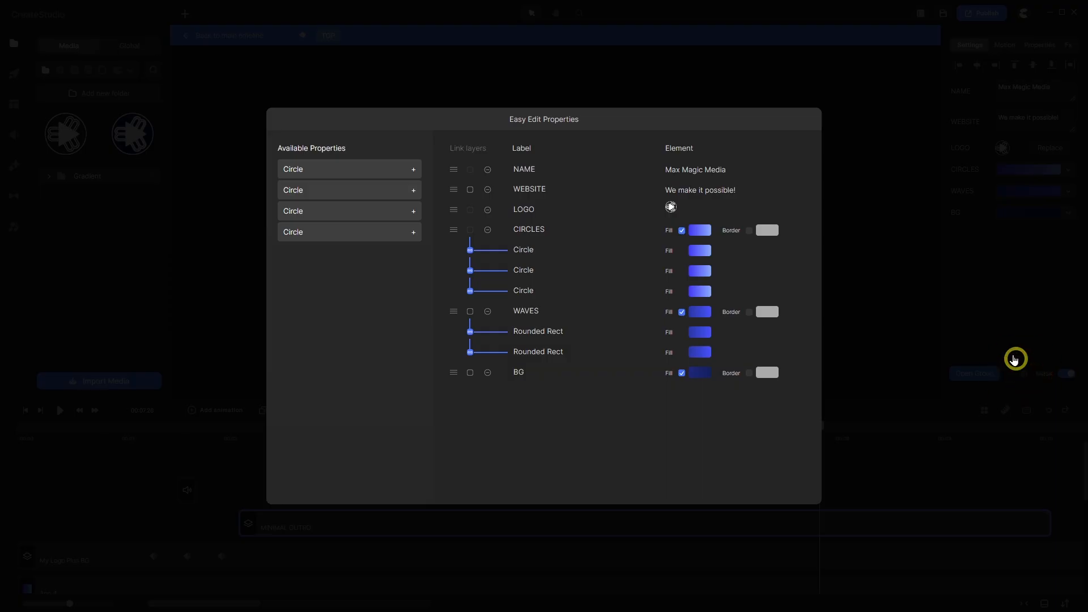
{"action": "left_click", "coordinate": [412, 171]}
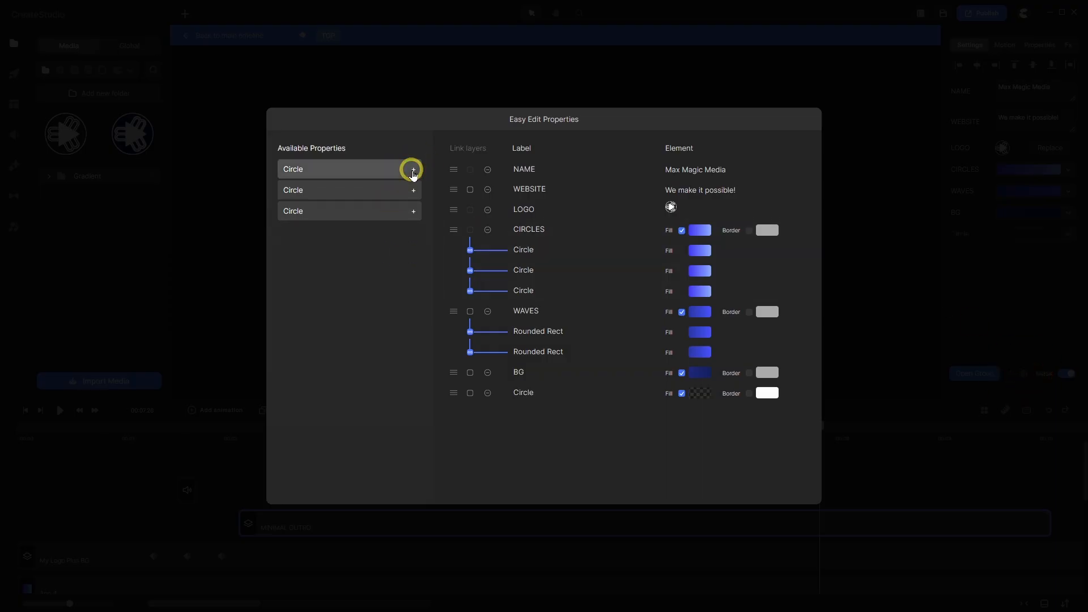
{"action": "left_click", "coordinate": [412, 171]}
{"action": "left_click", "coordinate": [413, 171]}
{"action": "left_click", "coordinate": [413, 170]}
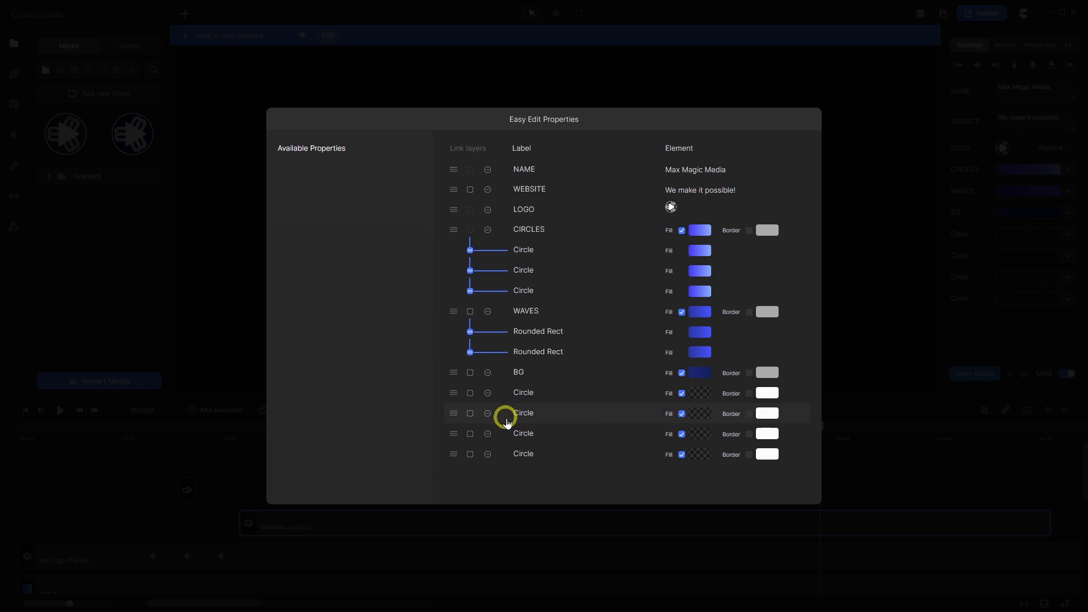
{"action": "left_click", "coordinate": [469, 413]}
{"action": "left_click", "coordinate": [469, 433]}
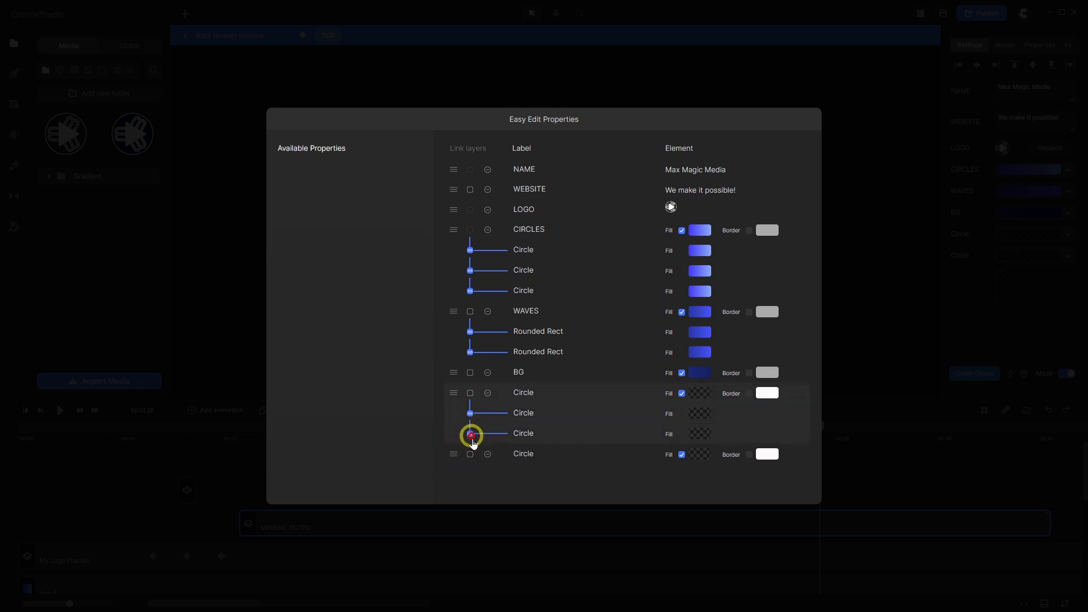
{"action": "left_click", "coordinate": [470, 454]}
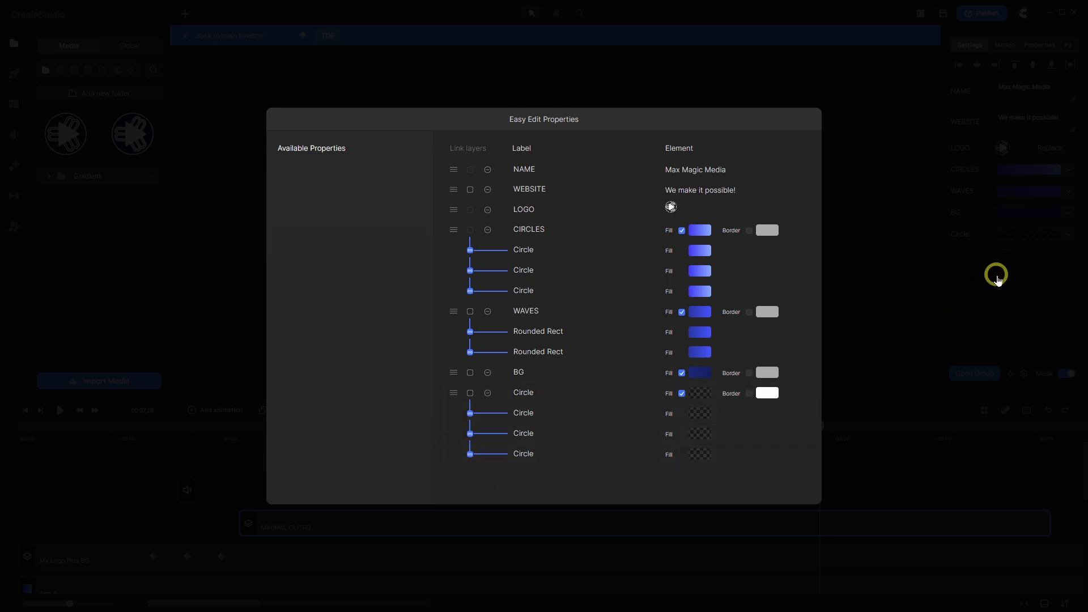
{"action": "left_click", "coordinate": [995, 275]}
{"action": "left_click", "coordinate": [976, 241]}
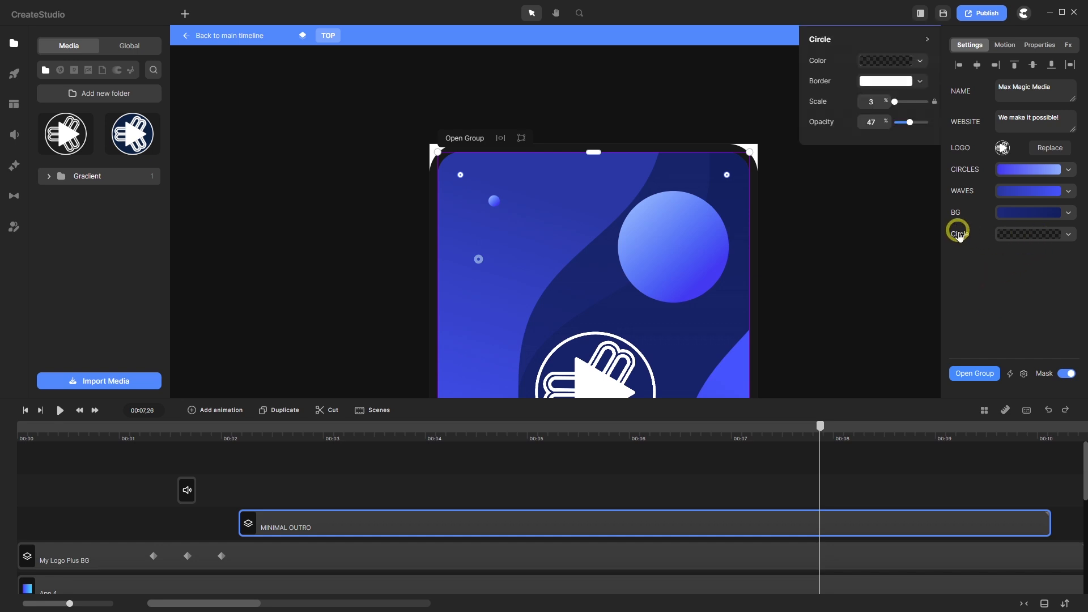
{"action": "left_click", "coordinate": [894, 83]}
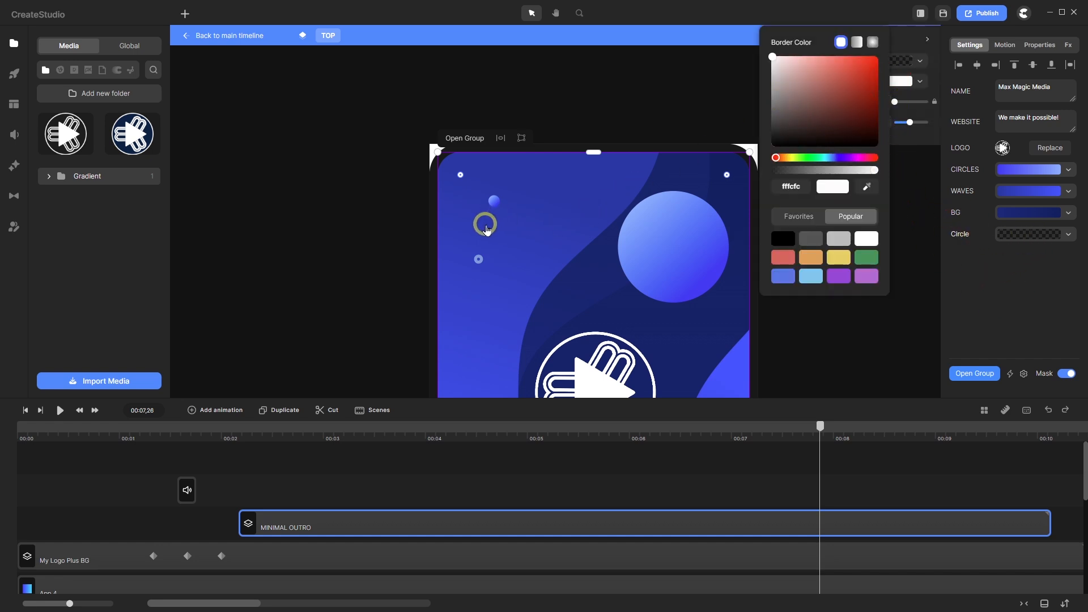
{"action": "scroll", "coordinate": [488, 225], "scroll_direction": "up", "scroll_amount": 5}
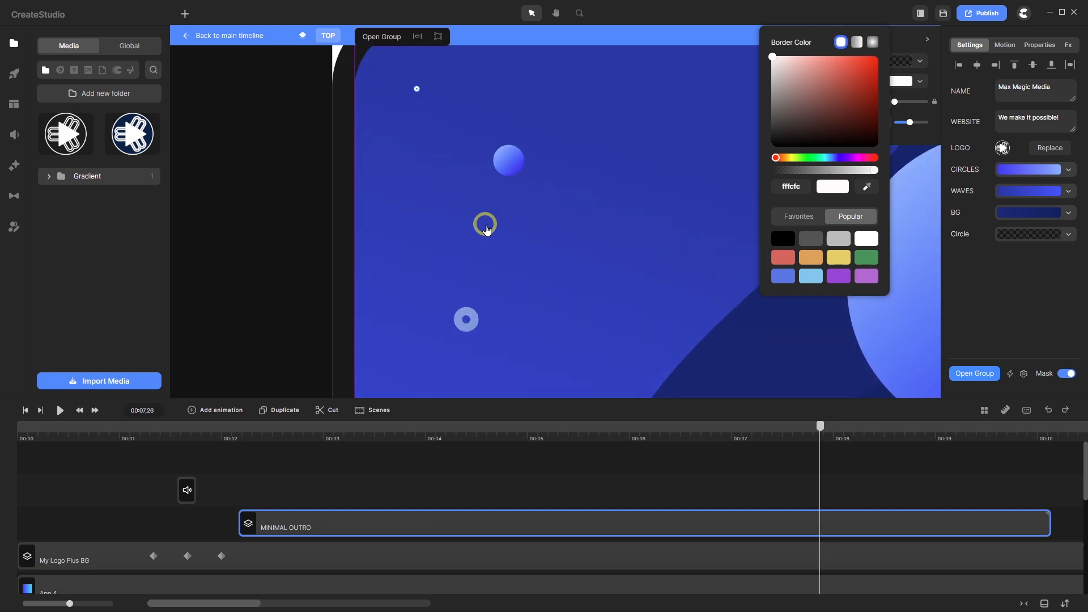
{"action": "scroll", "coordinate": [486, 229], "scroll_direction": "down", "scroll_amount": 5}
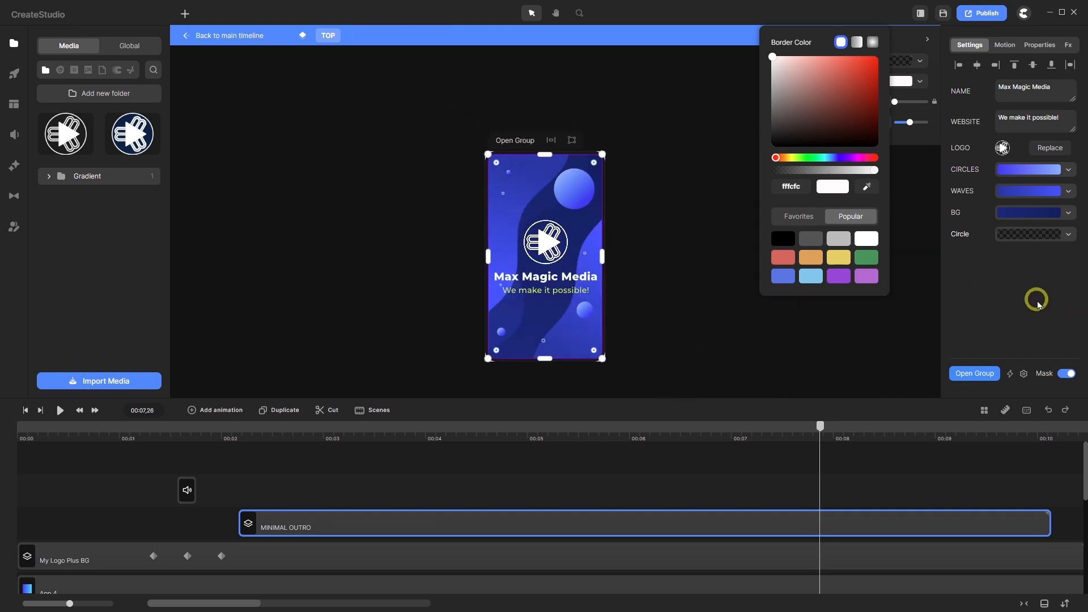
{"action": "left_click", "coordinate": [1032, 300]}
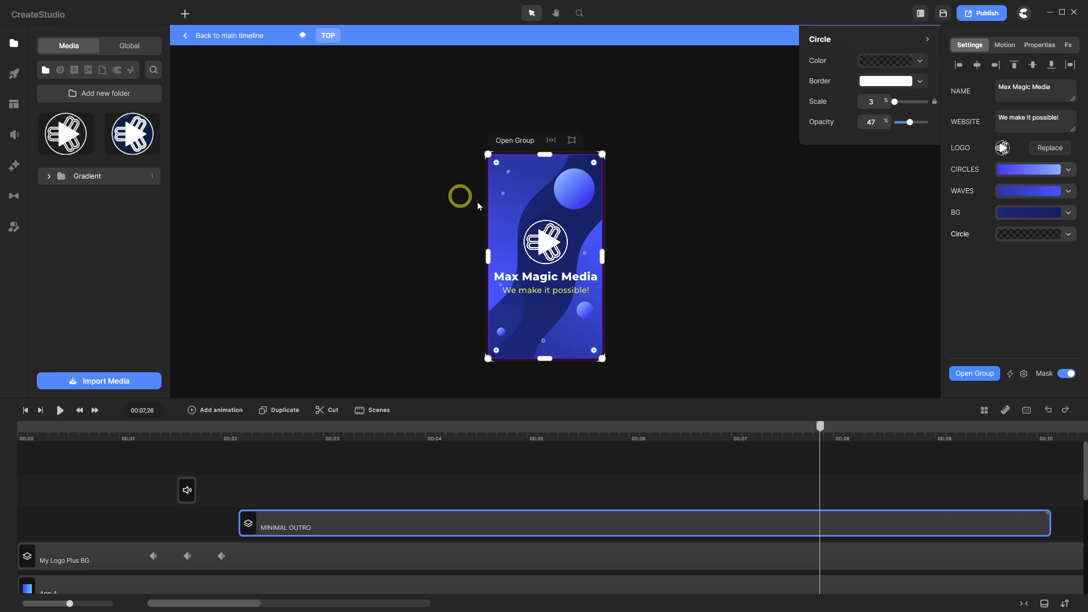
{"action": "scroll", "coordinate": [568, 221], "scroll_direction": "up", "scroll_amount": 2}
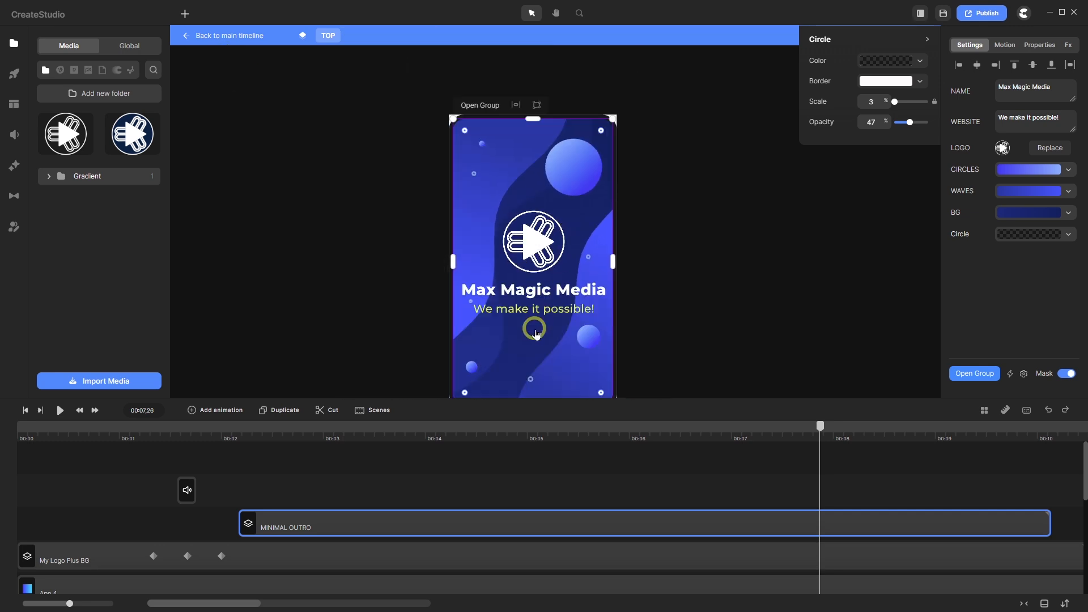
{"action": "scroll", "coordinate": [535, 329], "scroll_direction": "up", "scroll_amount": 3}
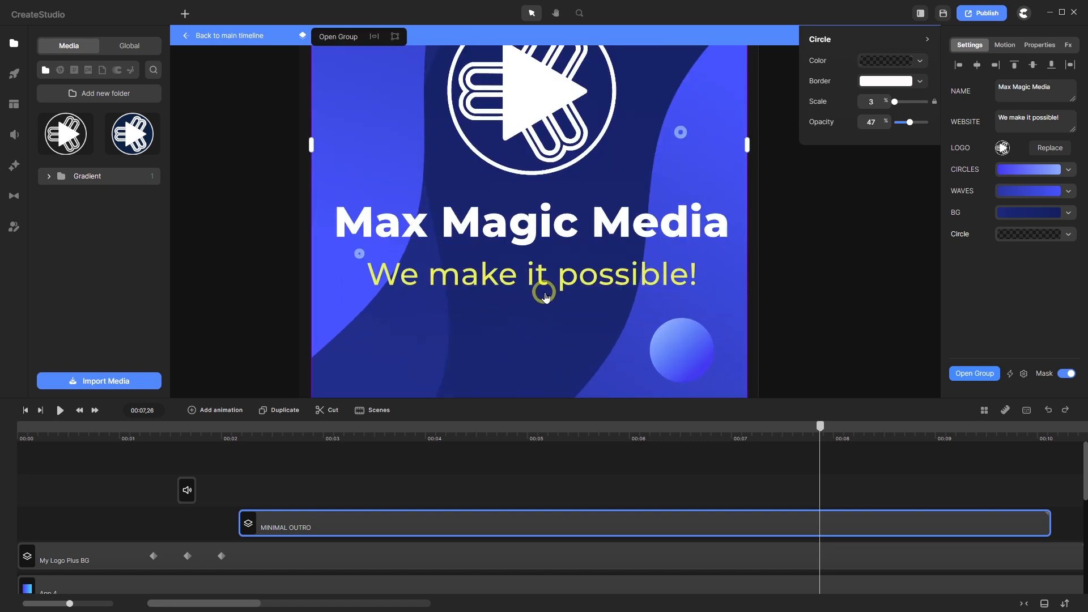
{"action": "scroll", "coordinate": [541, 294], "scroll_direction": "down", "scroll_amount": 5}
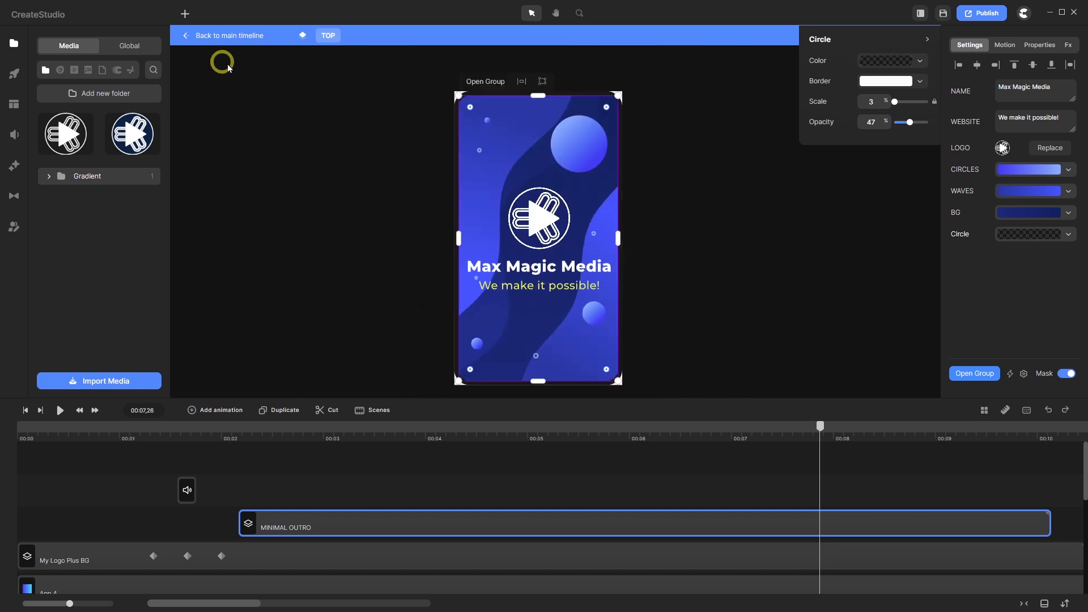
{"action": "scroll", "coordinate": [475, 97], "scroll_direction": "up", "scroll_amount": 3}
{"action": "scroll", "coordinate": [474, 98], "scroll_direction": "up", "scroll_amount": 2}
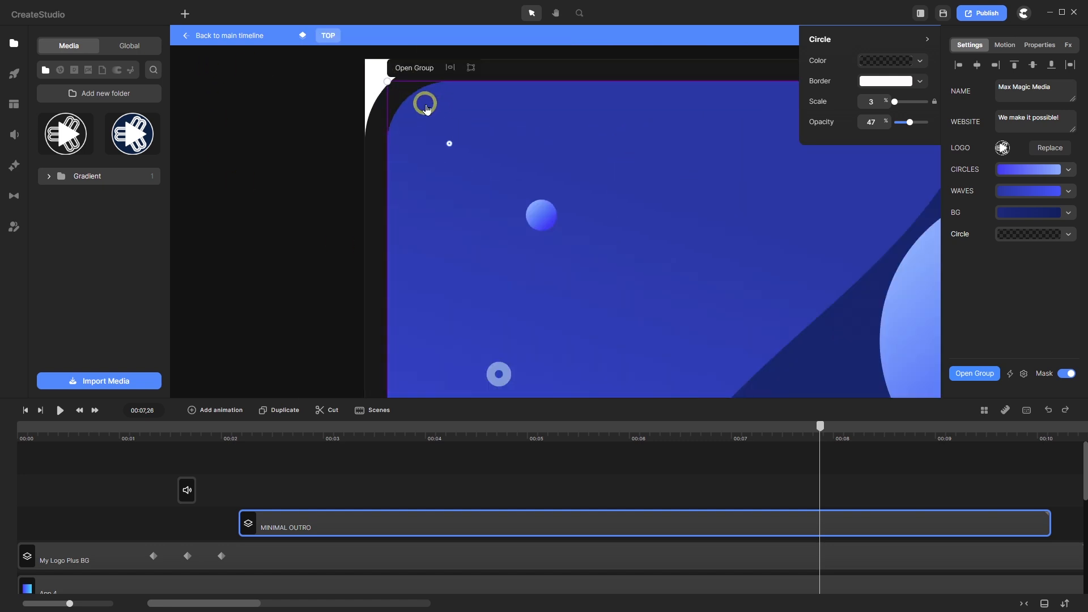
{"action": "scroll", "coordinate": [426, 98], "scroll_direction": "down", "scroll_amount": 5}
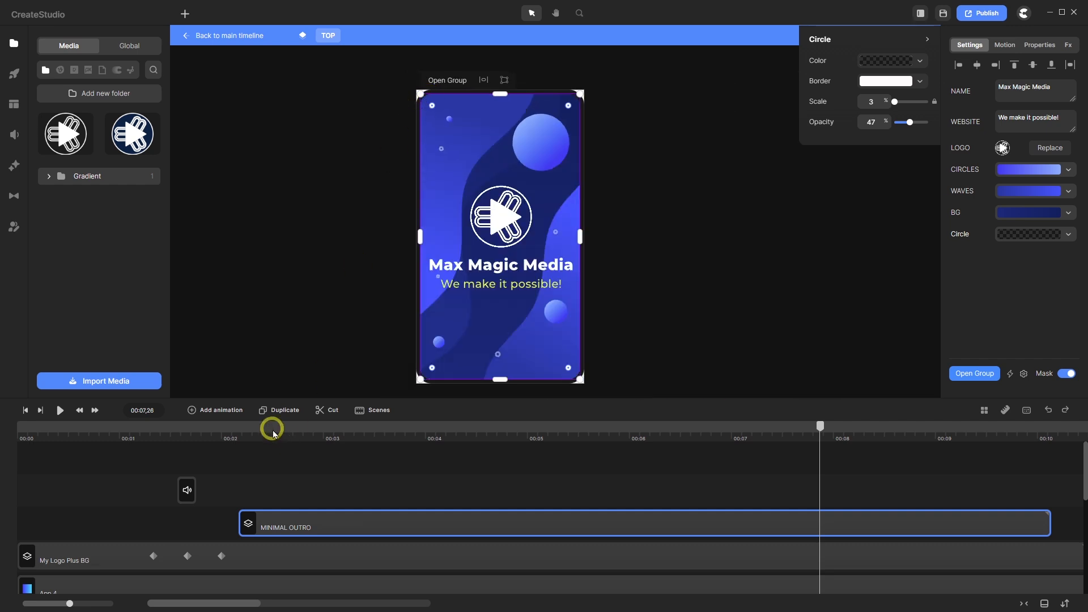
- Insert a new empty track below the audio row
{"action": "left_click", "coordinate": [265, 457]}
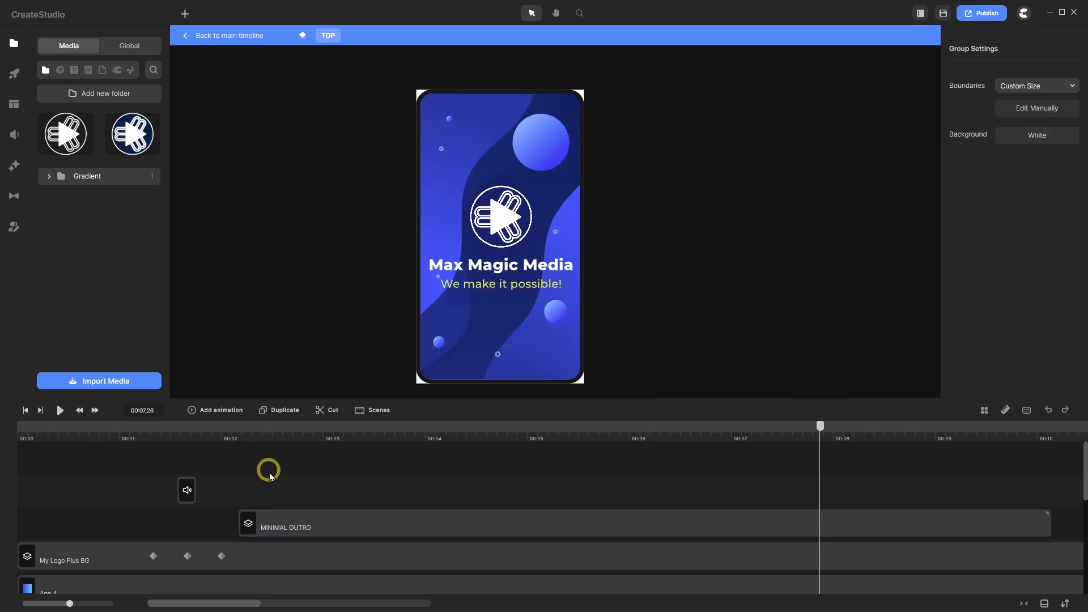
{"action": "right_click", "coordinate": [268, 493]}
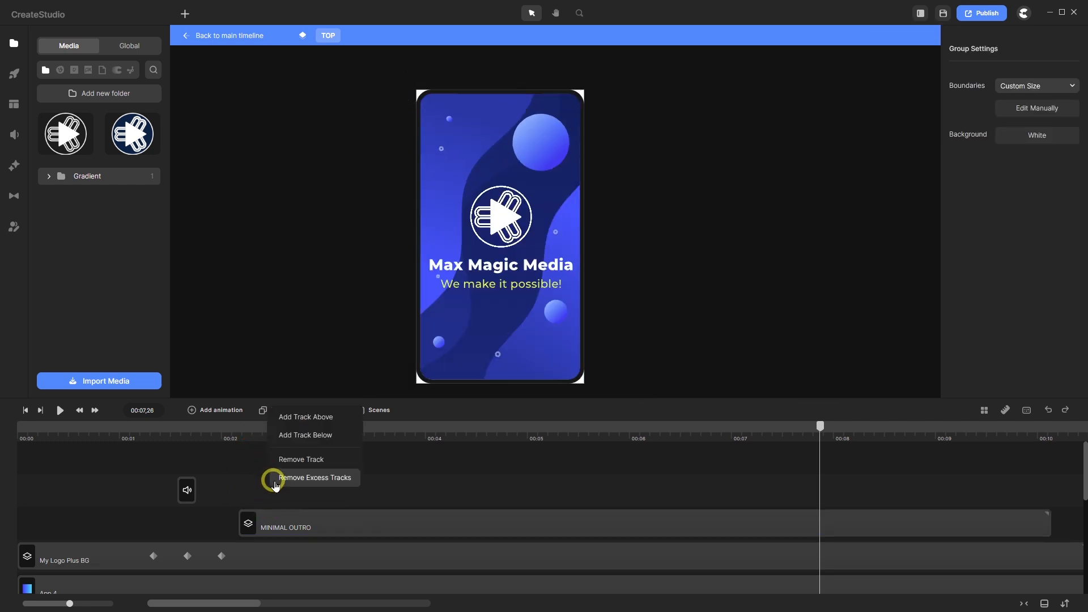
{"action": "left_click", "coordinate": [302, 436]}
{"action": "scroll", "coordinate": [45, 513], "scroll_direction": "down", "scroll_amount": 3}
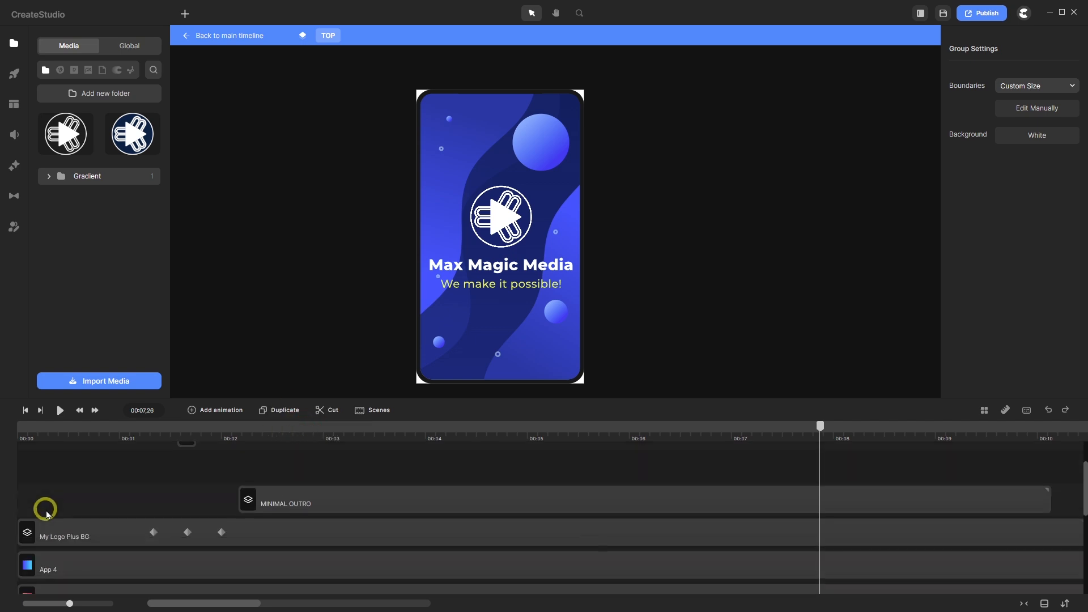
{"action": "scroll", "coordinate": [48, 514], "scroll_direction": "down", "scroll_amount": 5}
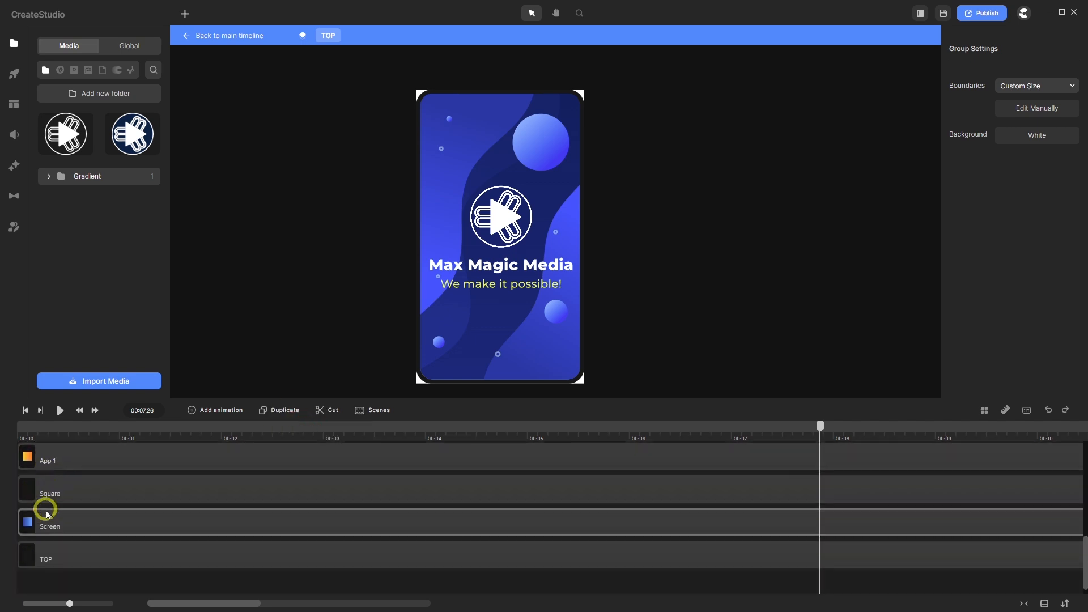
{"action": "scroll", "coordinate": [69, 531], "scroll_direction": "up", "scroll_amount": 1}
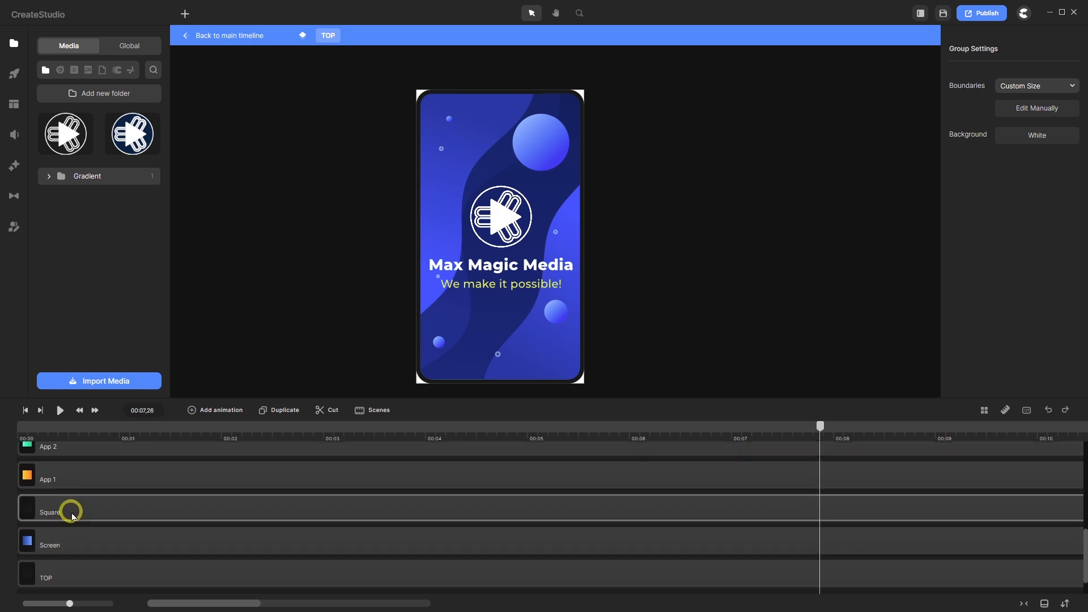
- Rename Square to 'Camera Shape', drag it onto the new track, then return to the main timeline
{"action": "left_click", "coordinate": [72, 510]}
{"action": "right_click", "coordinate": [72, 510]}
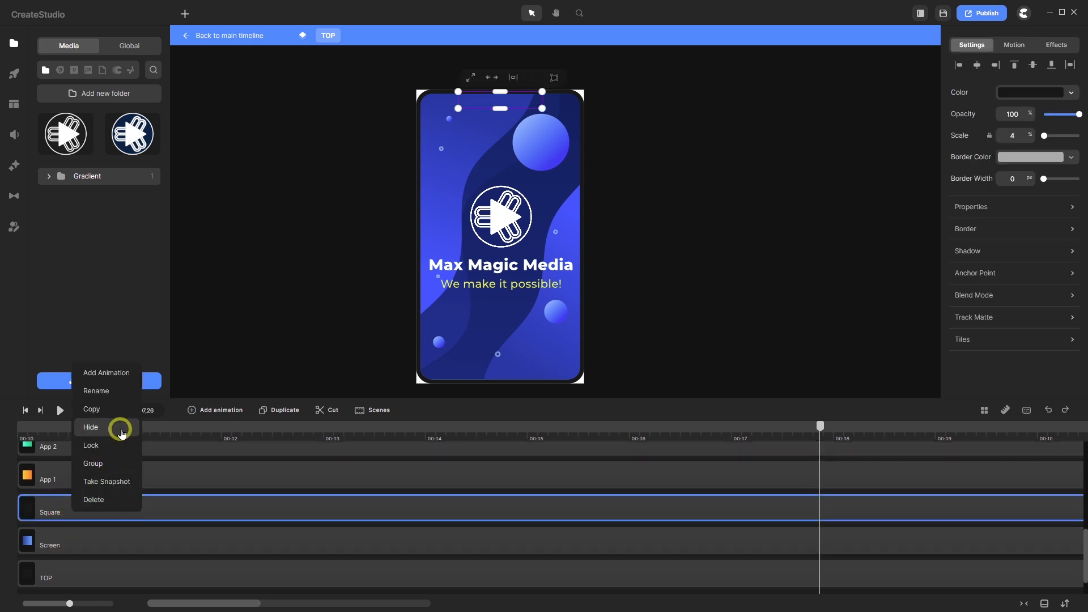
{"action": "left_click", "coordinate": [113, 393]}
{"action": "type", "text": "C"}
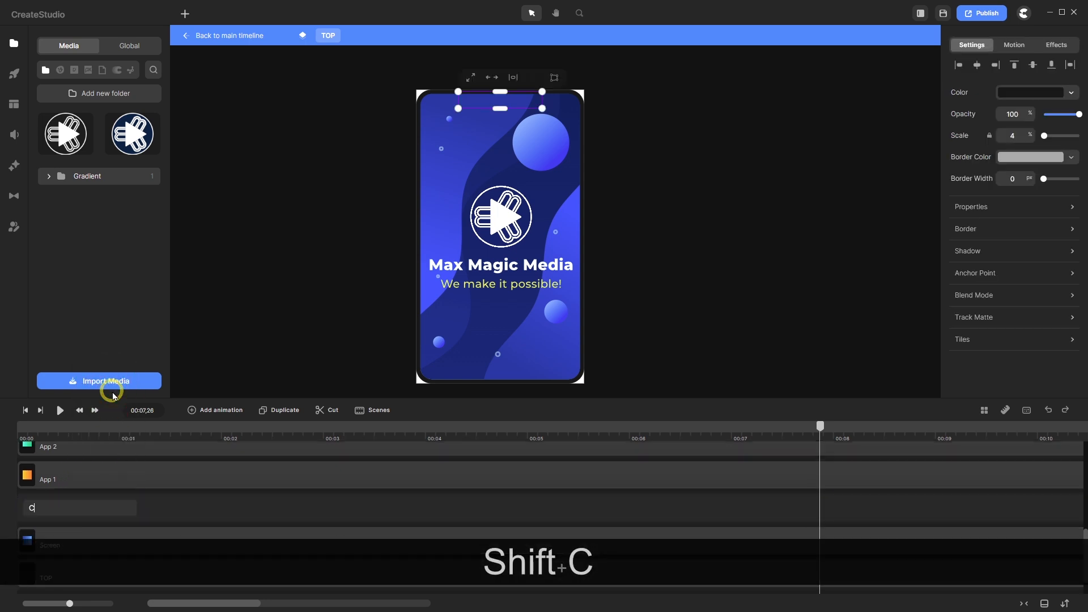
{"action": "type", "text": "amera"}
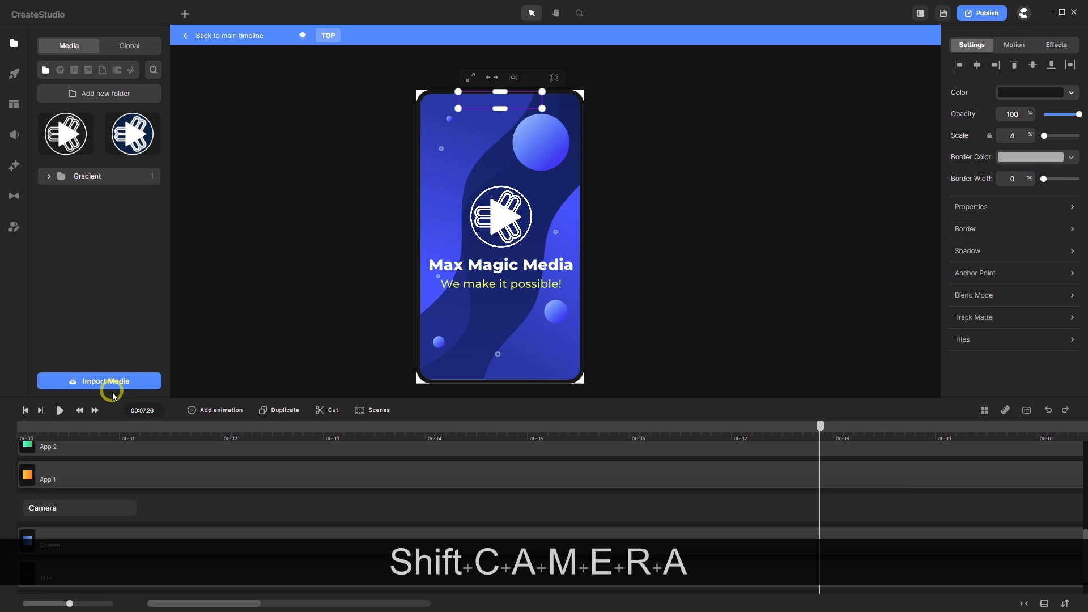
{"action": "type", "text": " S"}
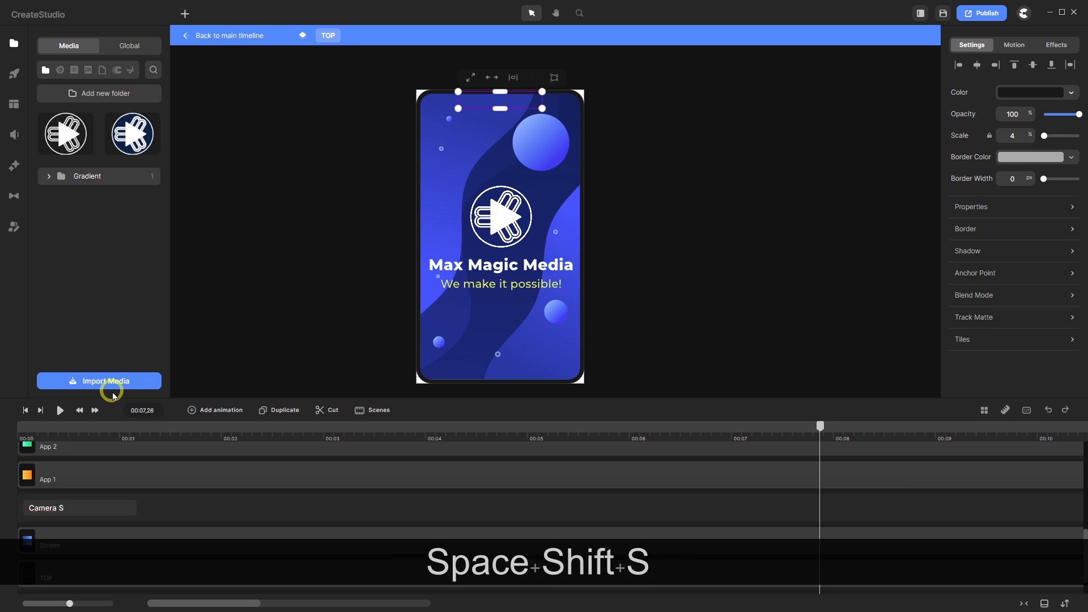
{"action": "type", "text": "hape"}
{"action": "key", "text": "Return"}
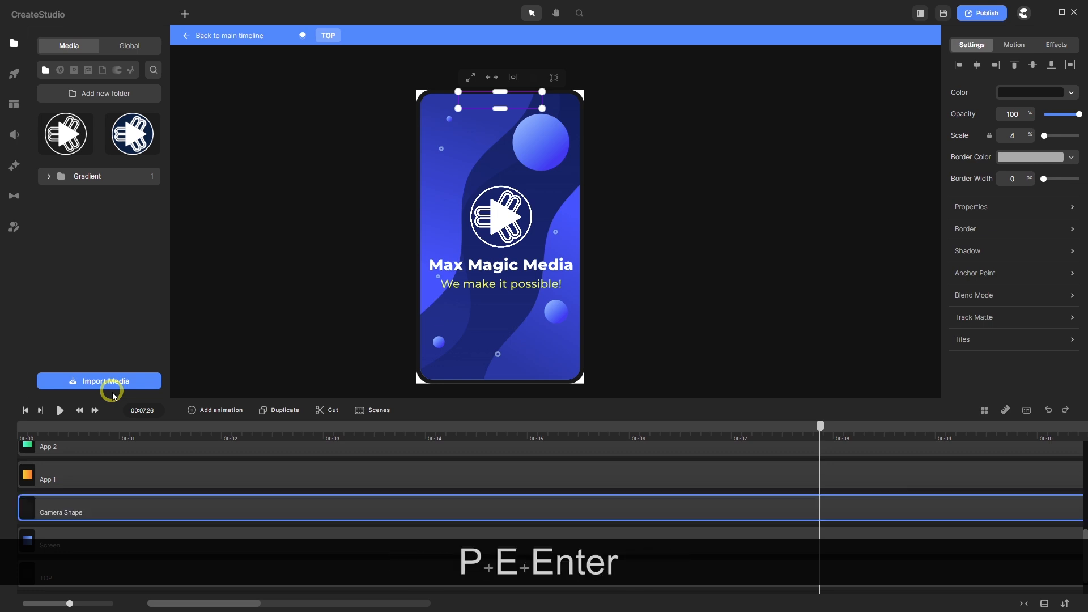
{"action": "mouse_move", "coordinate": [94, 507]}
{"action": "left_mouse_down"}
{"action": "mouse_move", "coordinate": [85, 410]}
{"action": "mouse_move", "coordinate": [87, 520]}
{"action": "left_mouse_up"}
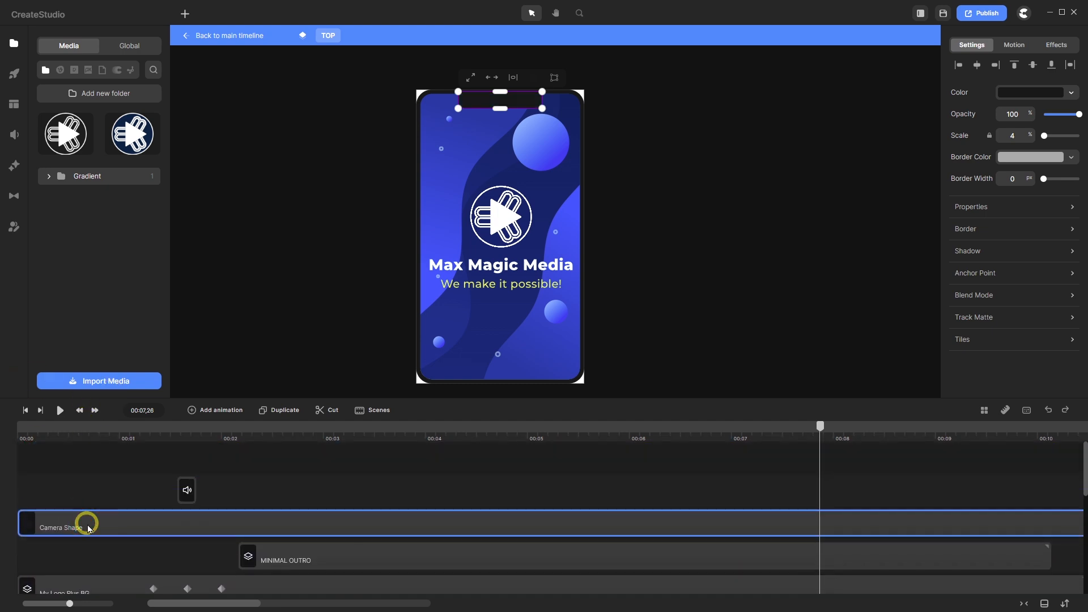
{"action": "left_click", "coordinate": [300, 454]}
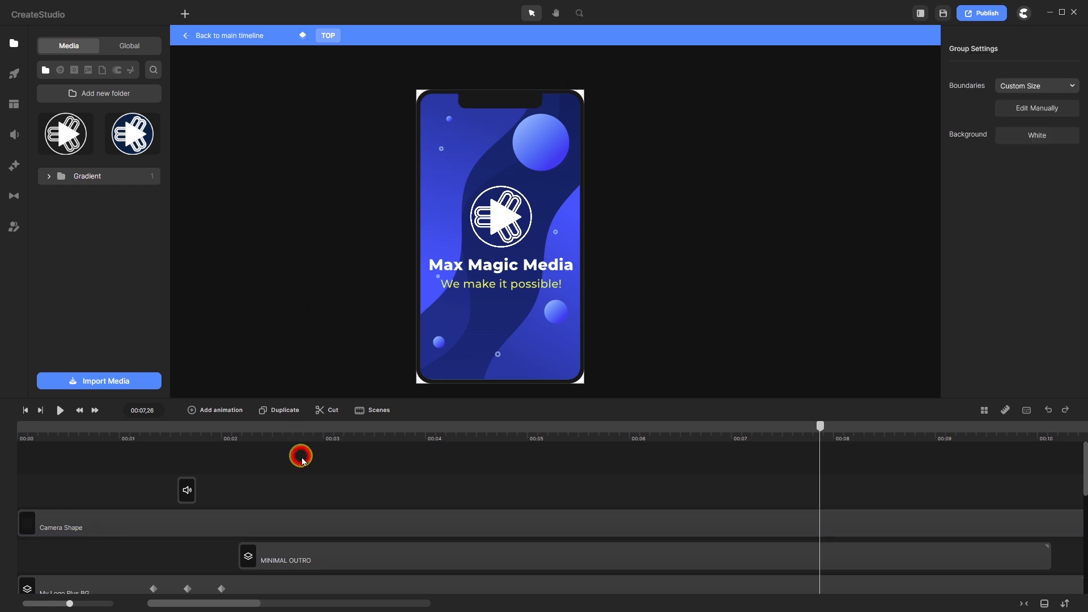
{"action": "left_click", "coordinate": [231, 36]}
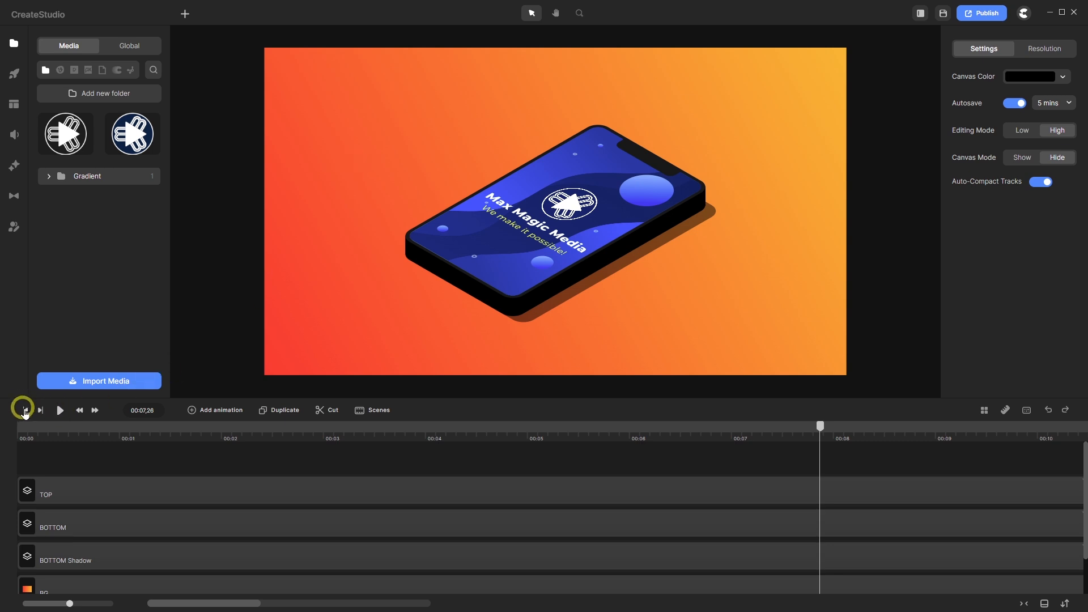
- Replay the phone animation from the start, then marquee-select the phone's TOP and BOTTOM layers
{"action": "left_click", "coordinate": [61, 410]}
{"action": "left_click", "coordinate": [60, 410]}
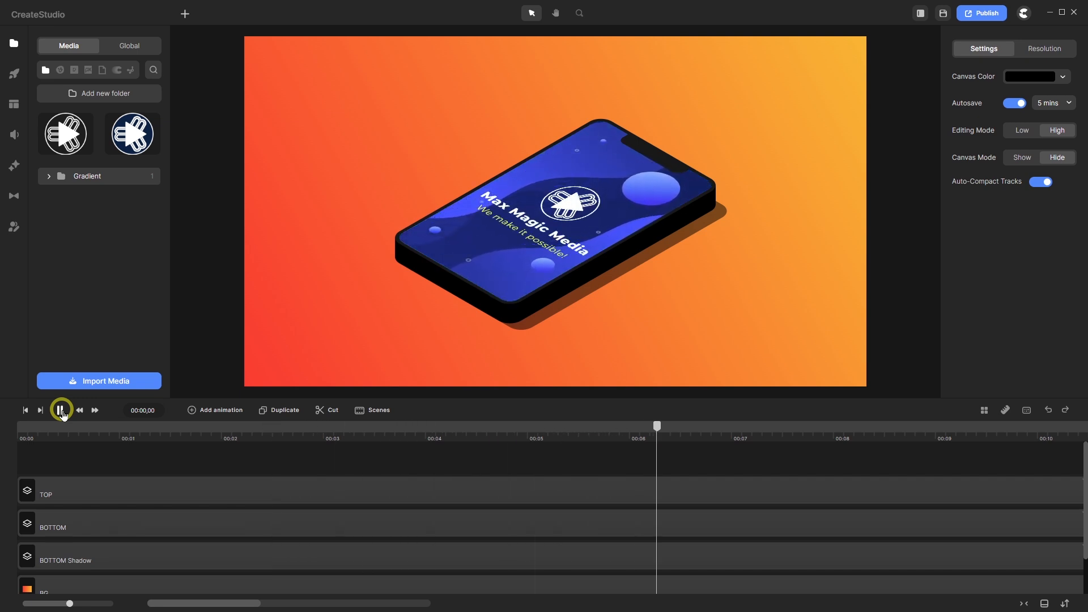
{"action": "left_click", "coordinate": [62, 411]}
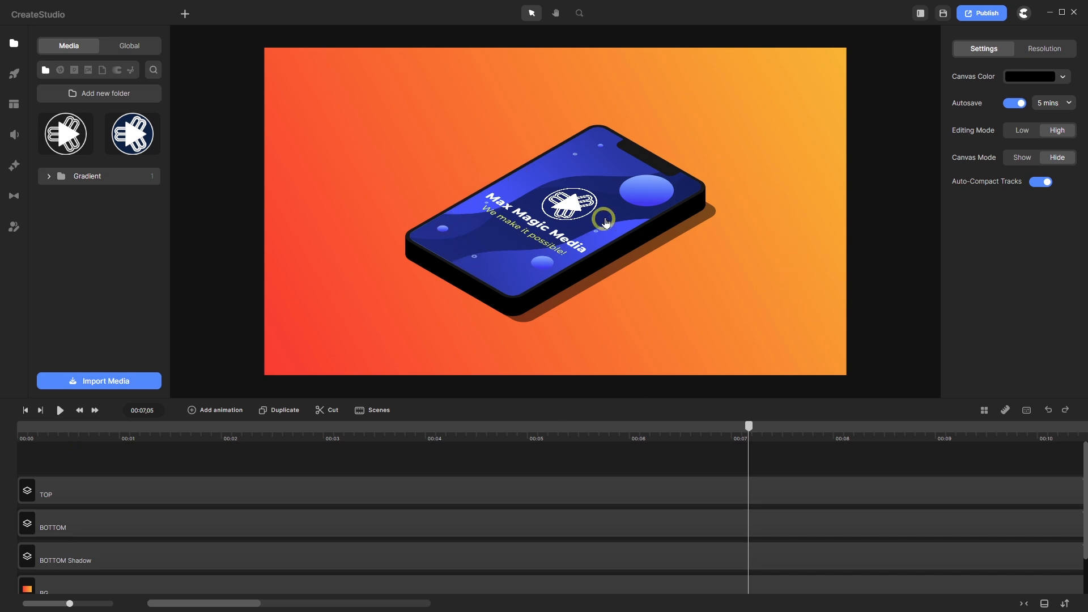
{"action": "left_click_drag", "start_coordinate": [392, 458], "coordinate": [311, 560]}
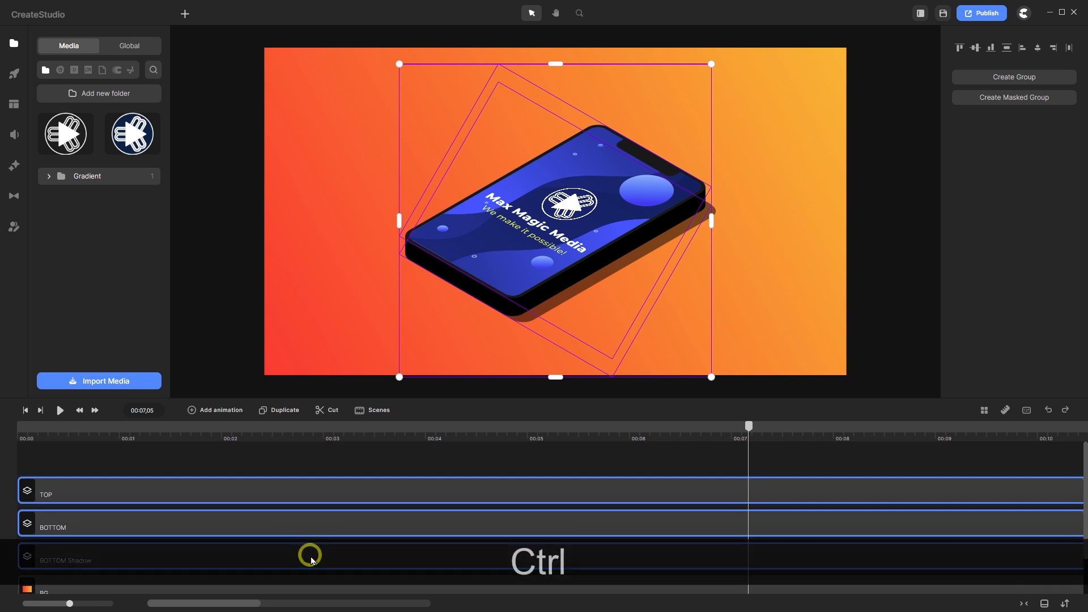
- Group the phone's TOP, BOTTOM and shadow layers as 'Mobile Phone Master Group' and centre it vertically
{"action": "key", "text": "ctrl+g"}
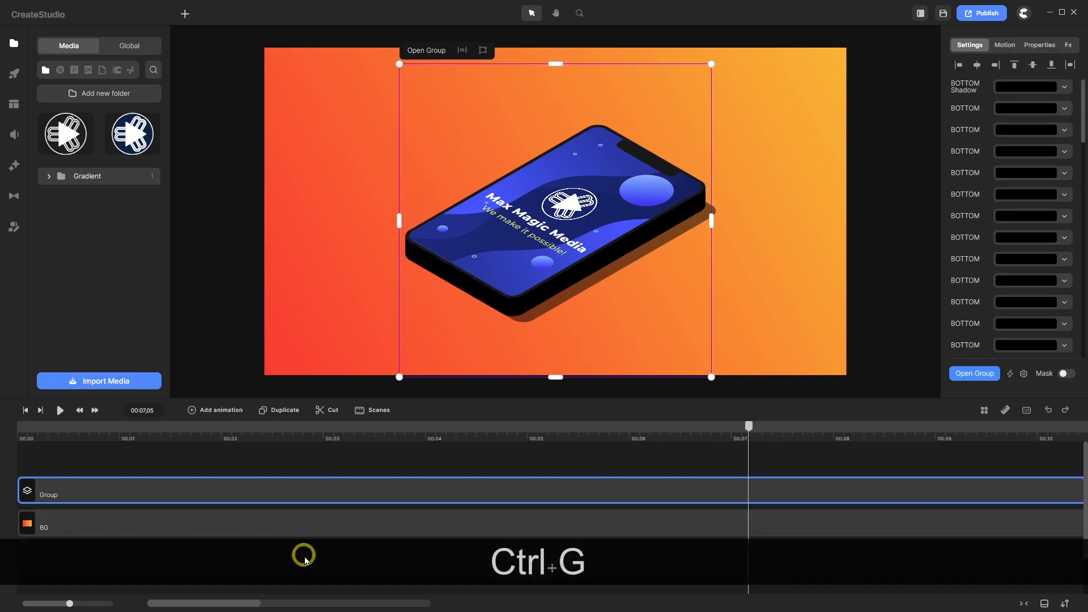
{"action": "right_click", "coordinate": [94, 486]}
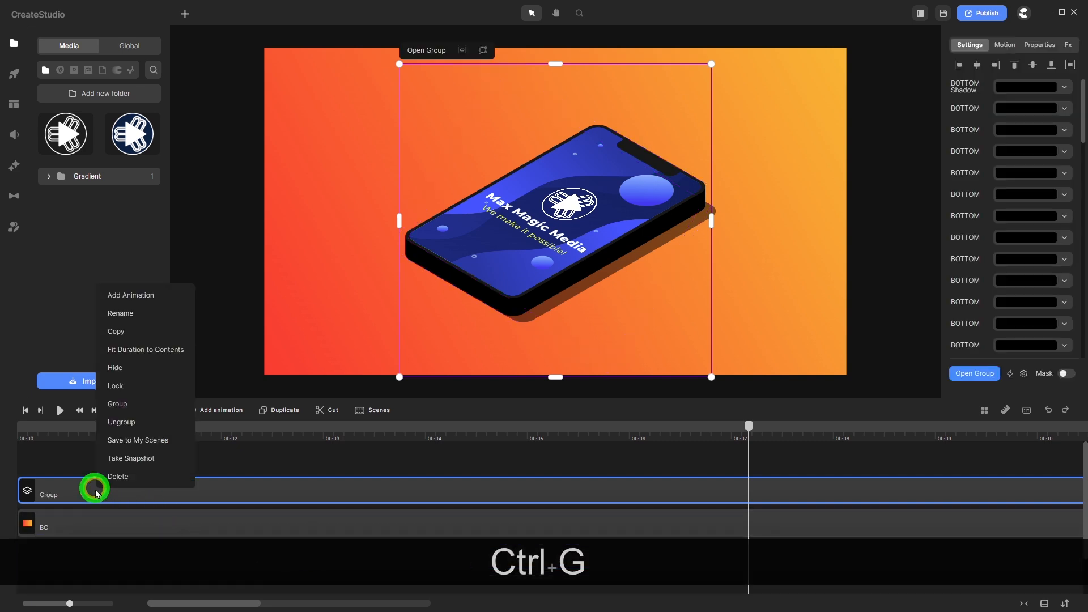
{"action": "left_click", "coordinate": [125, 313]}
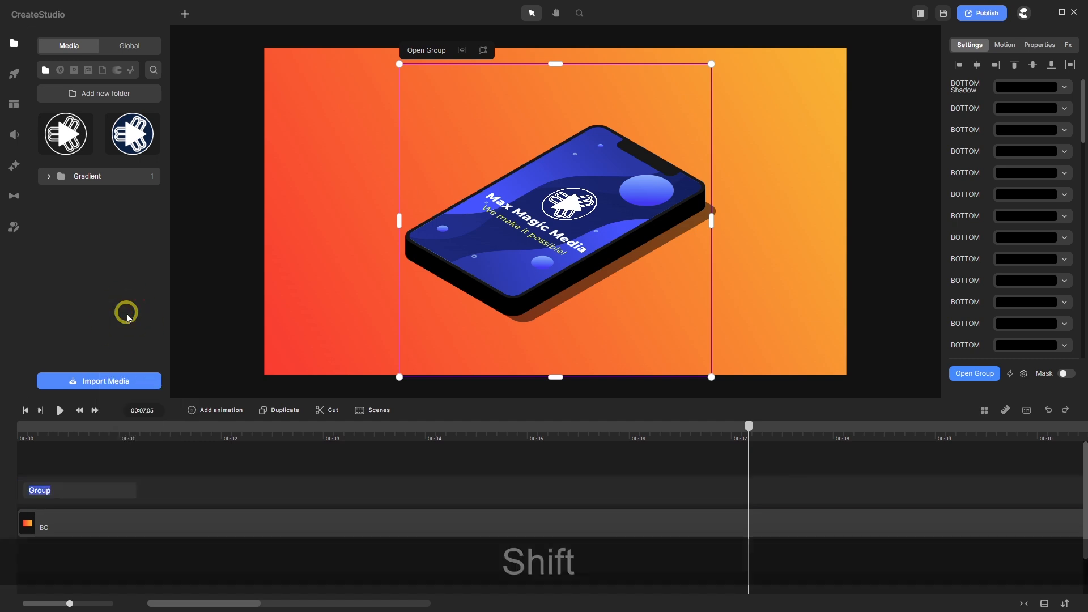
{"action": "key", "text": "shift+m"}
{"action": "type", "text": "obi"}
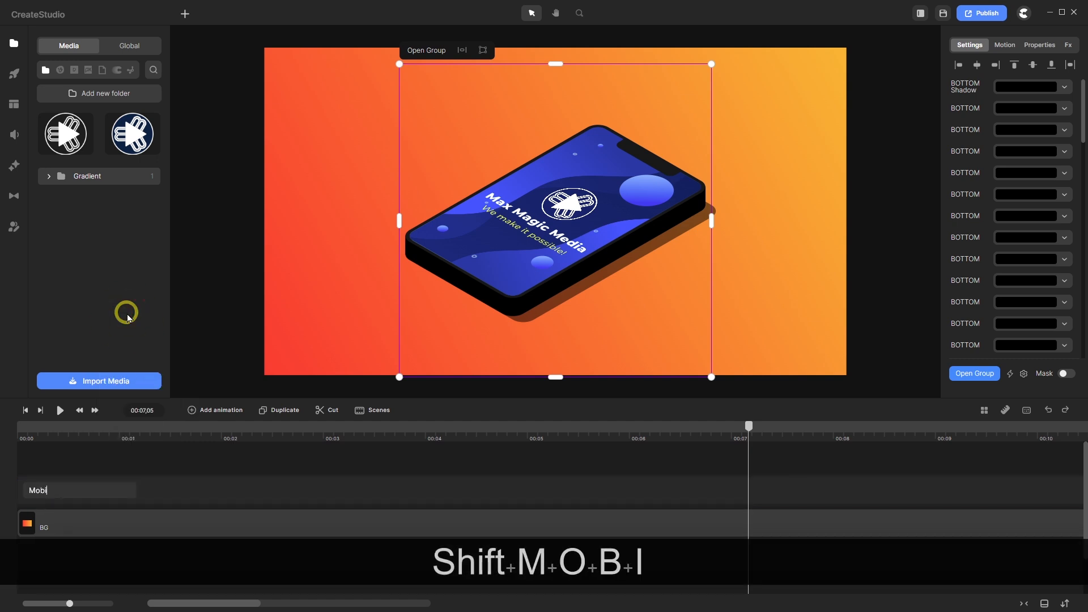
{"action": "type", "text": "le Pho"}
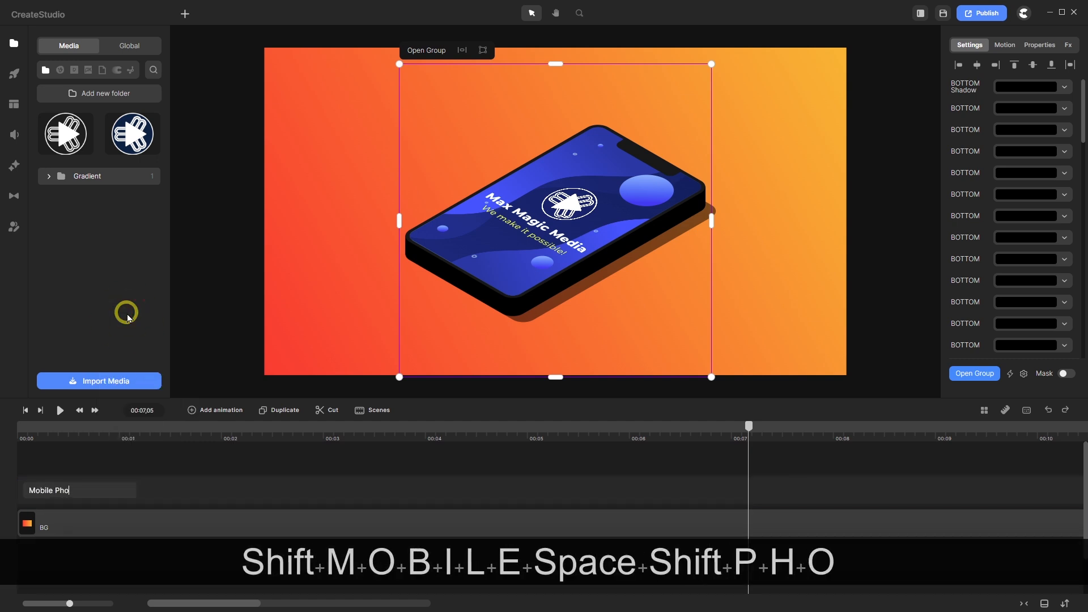
{"action": "type", "text": "ne Maste"}
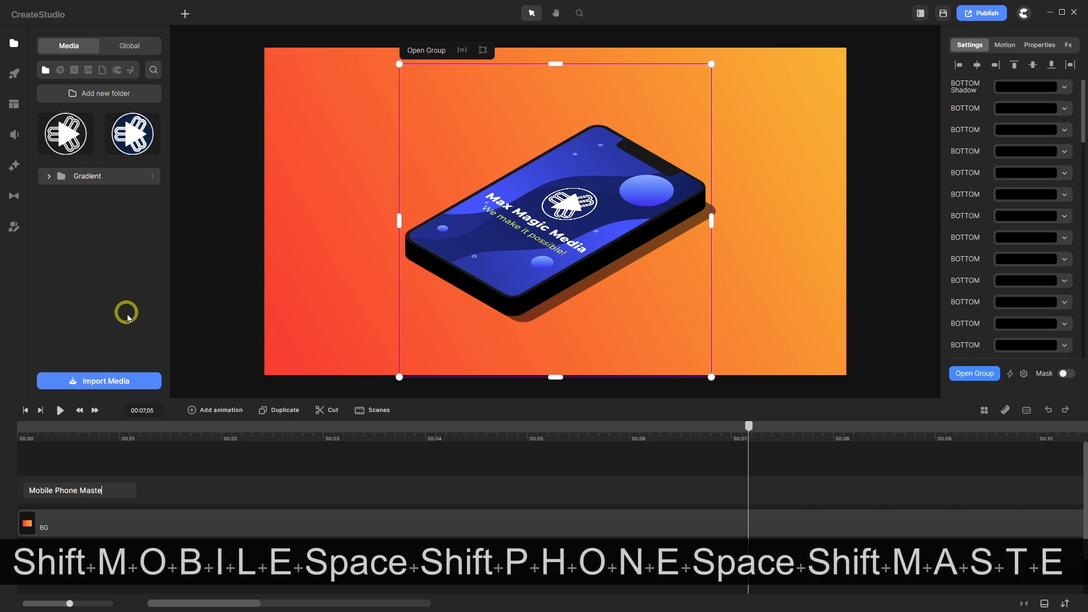
{"action": "type", "text": "r Gro"}
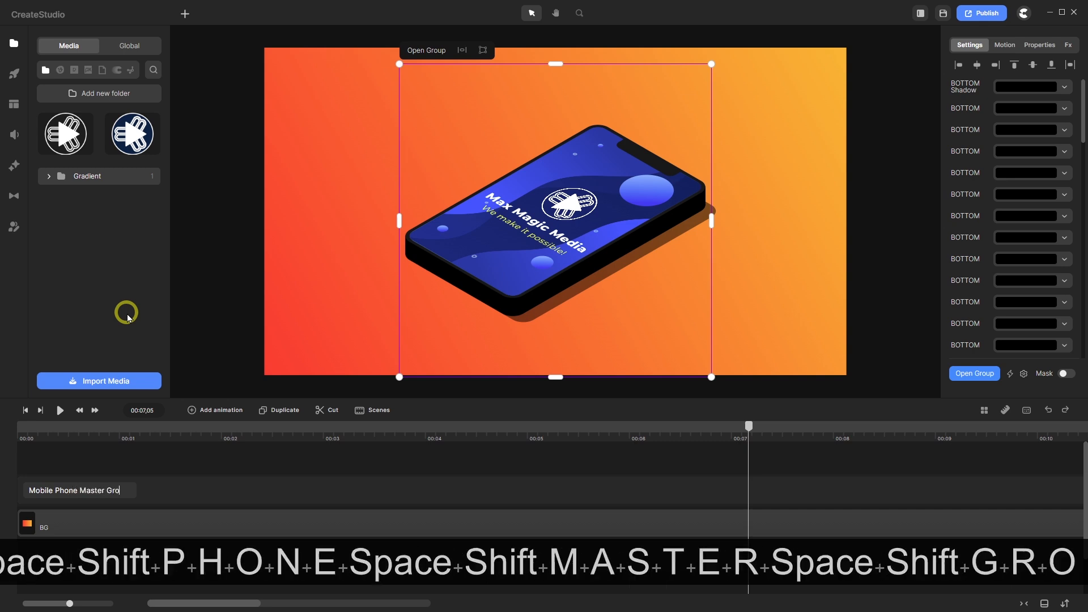
{"action": "type", "text": "uip"}
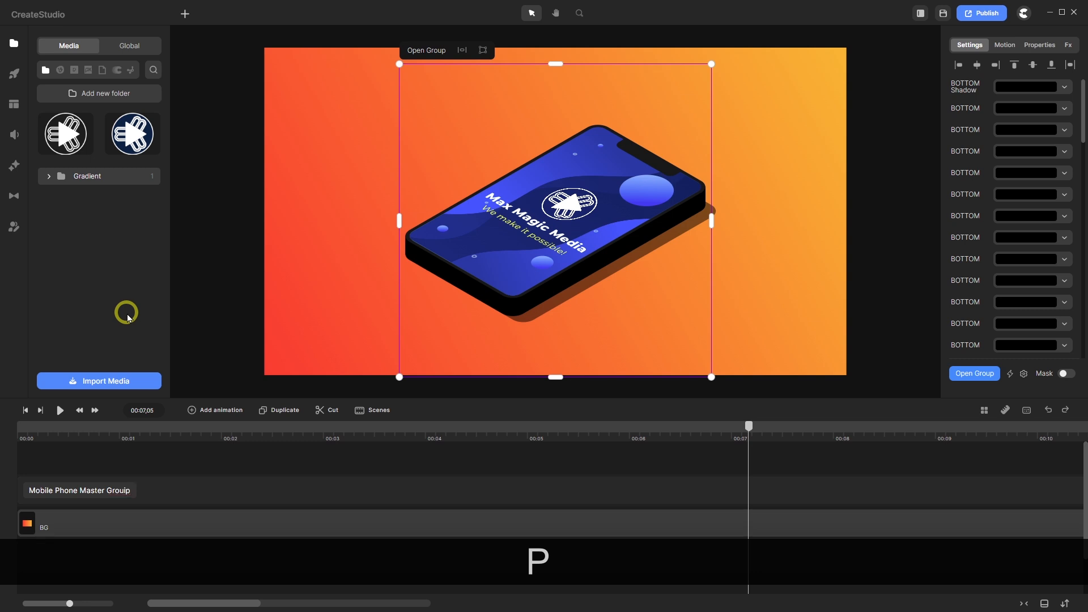
{"action": "key", "text": "BackSpace"}
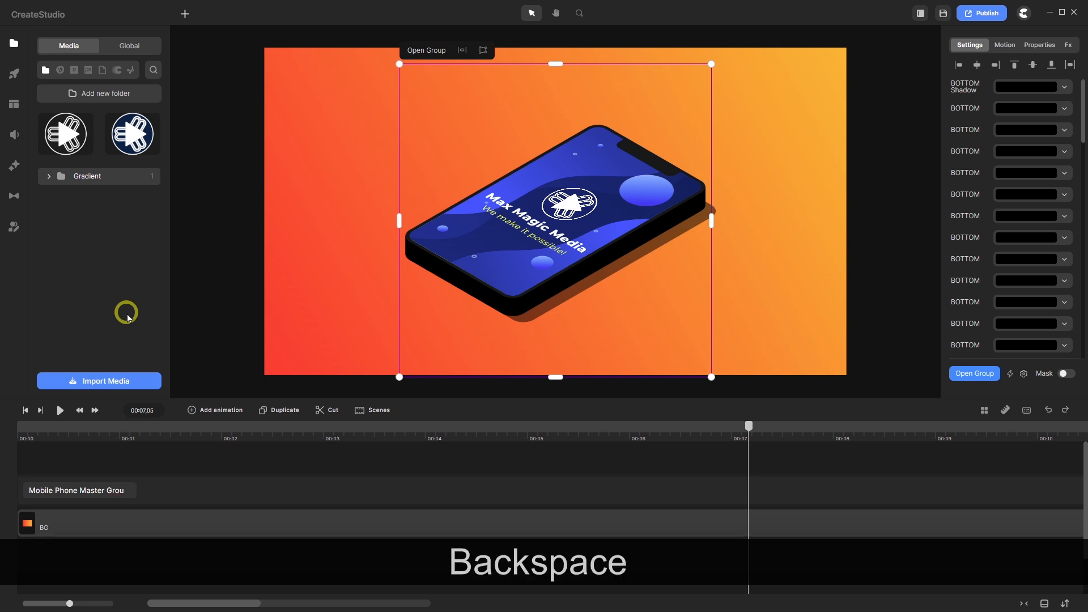
{"action": "type", "text": "p"}
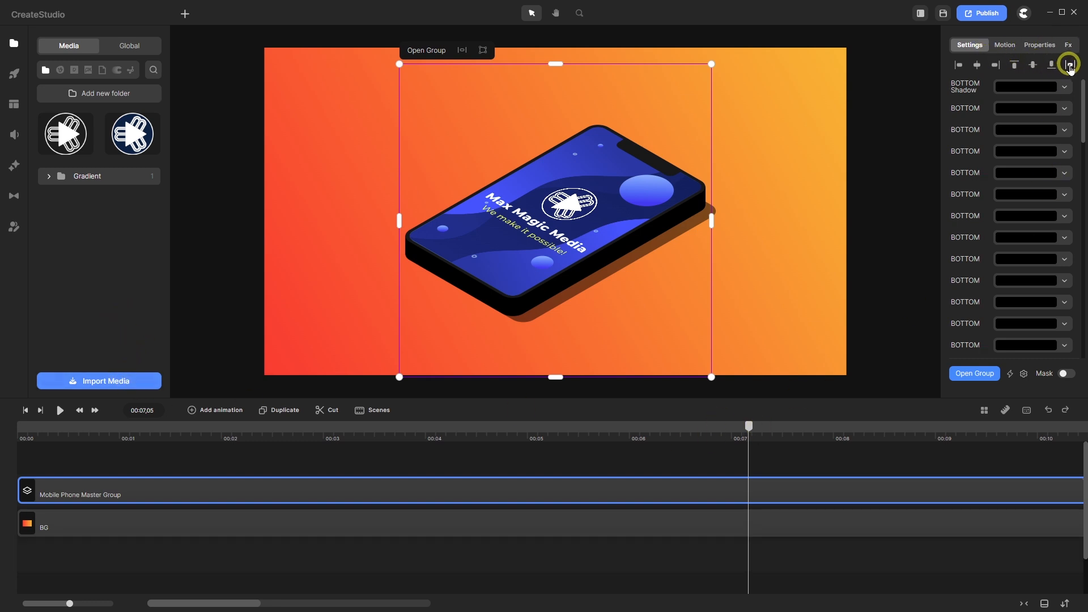
{"action": "left_click", "coordinate": [1069, 66]}
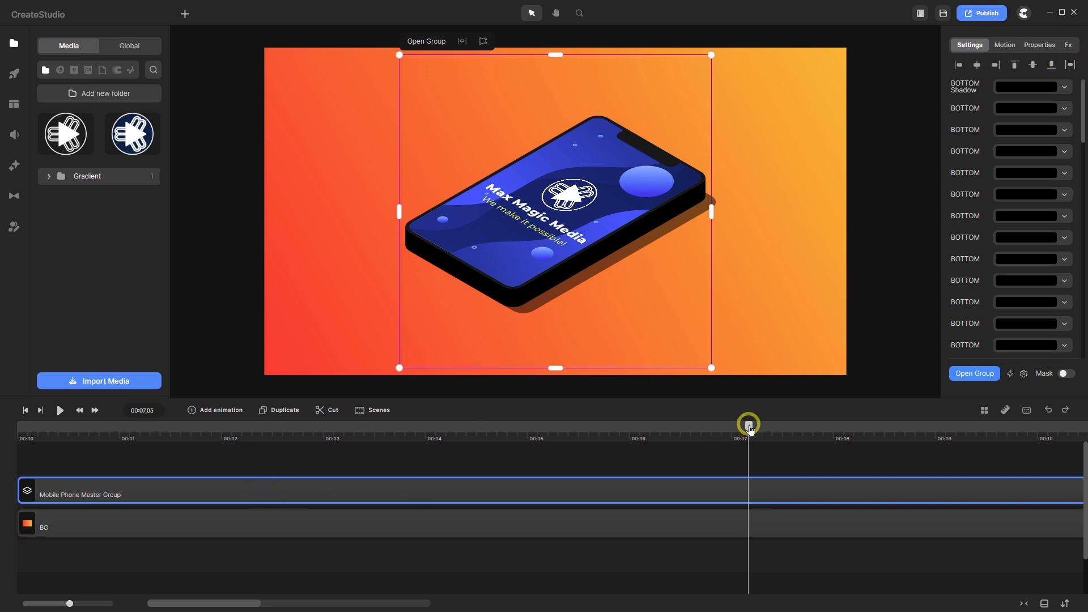
- From time 0, add a Position animation with Back easing to the group
{"action": "left_click_drag", "start_coordinate": [749, 426], "coordinate": [1, 486]}
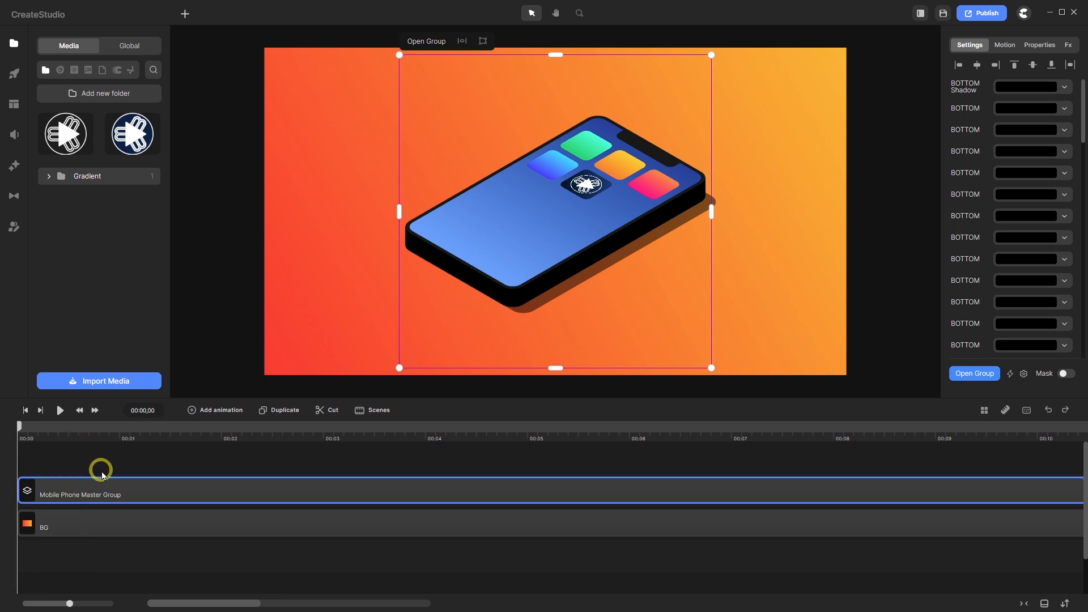
{"action": "left_click", "coordinate": [191, 410]}
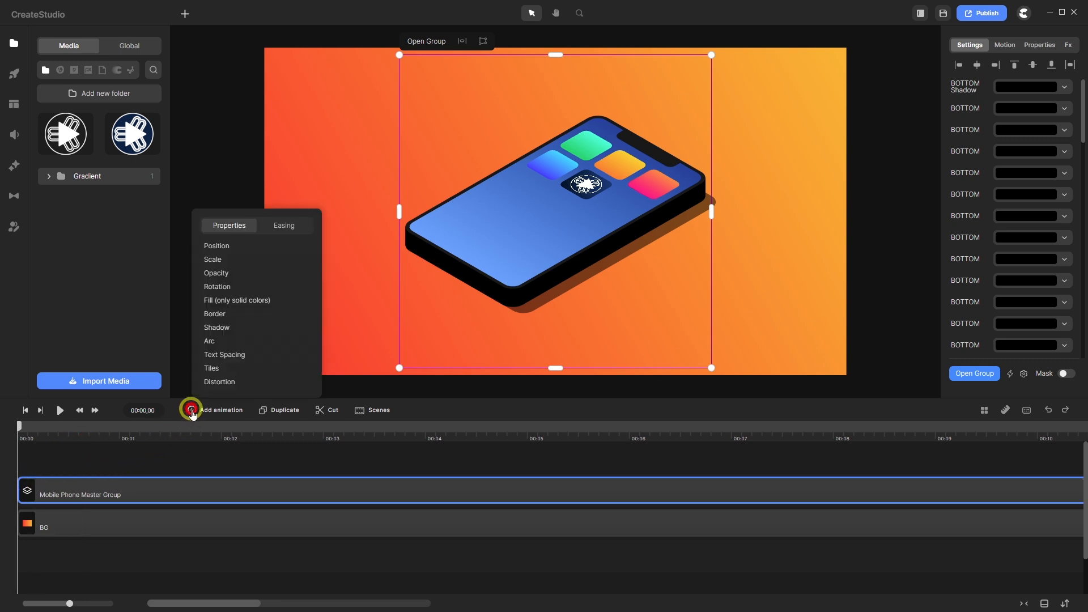
{"action": "left_click", "coordinate": [229, 245]}
{"action": "left_click", "coordinate": [288, 227]}
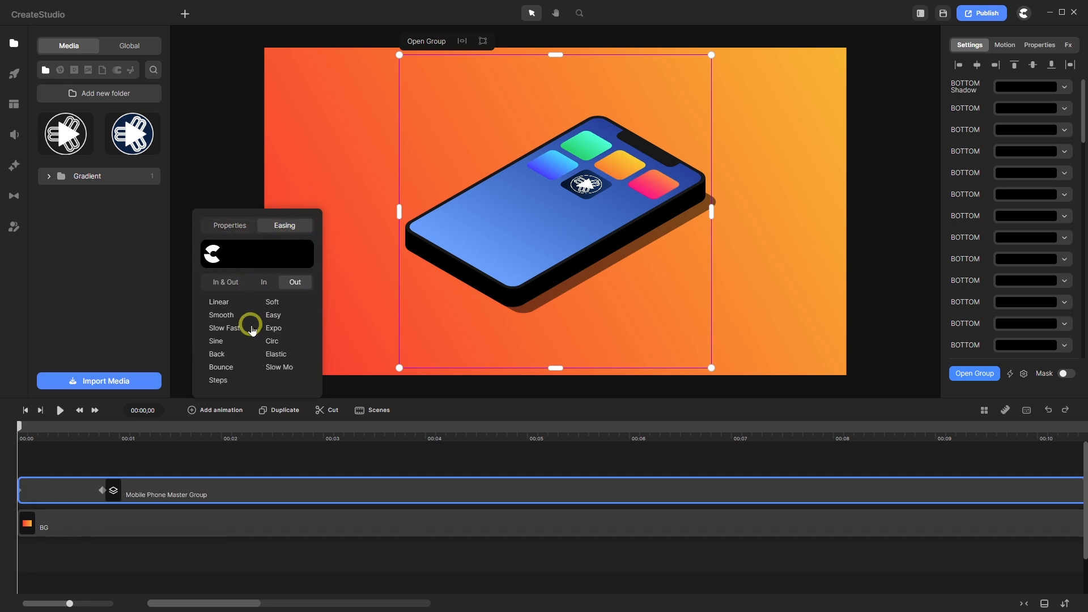
{"action": "left_click", "coordinate": [221, 356]}
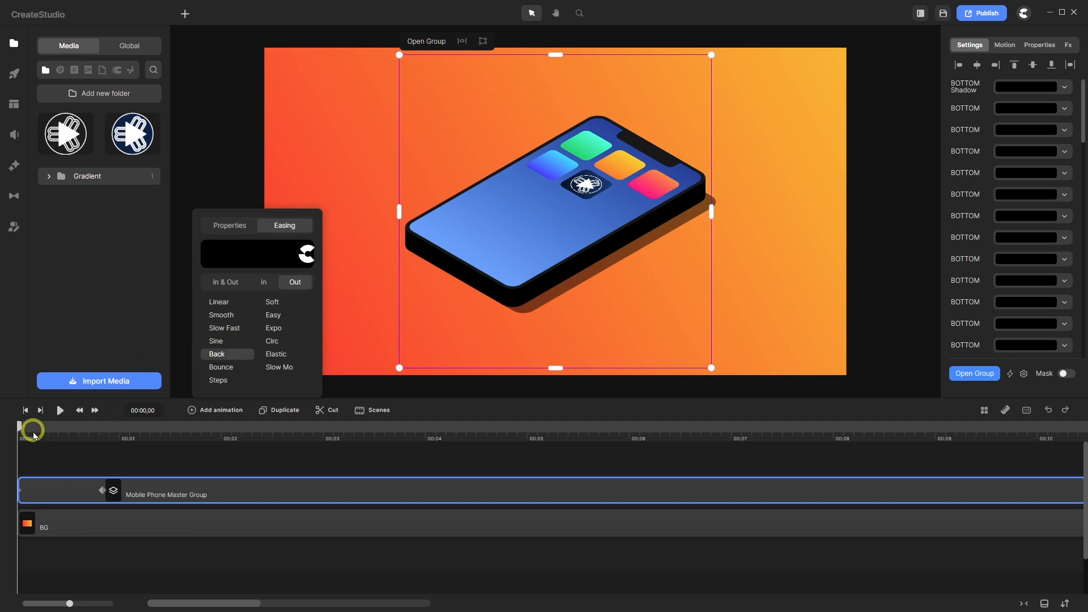
- Move the position keyframe to the one-second mark and reselect the group track
{"action": "left_click_drag", "start_coordinate": [19, 427], "coordinate": [123, 450]}
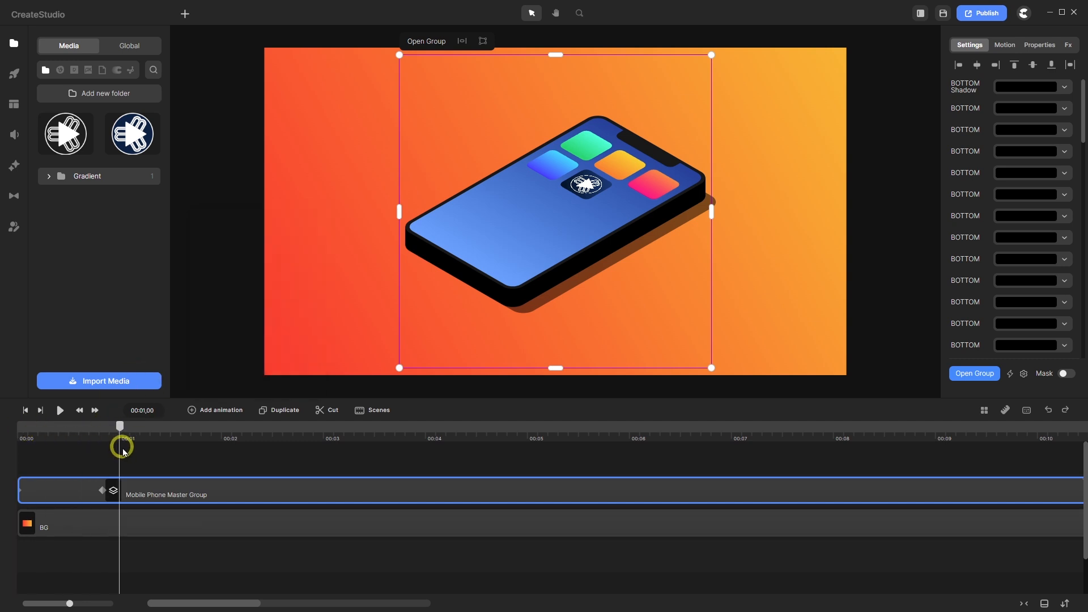
{"action": "left_click_drag", "start_coordinate": [106, 490], "coordinate": [112, 492]}
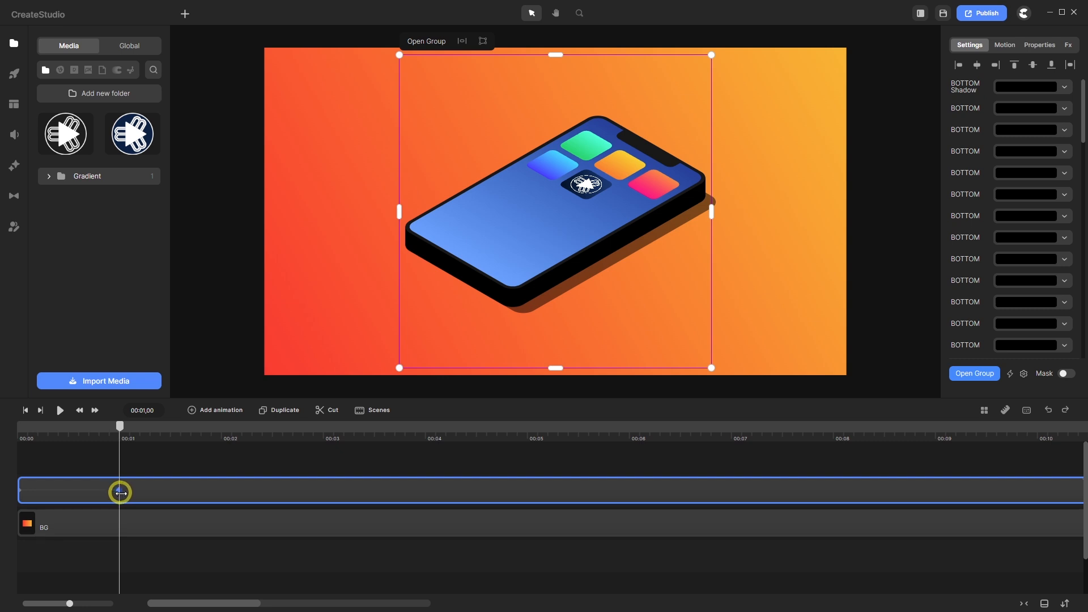
{"action": "left_click_drag", "start_coordinate": [119, 492], "coordinate": [119, 491]}
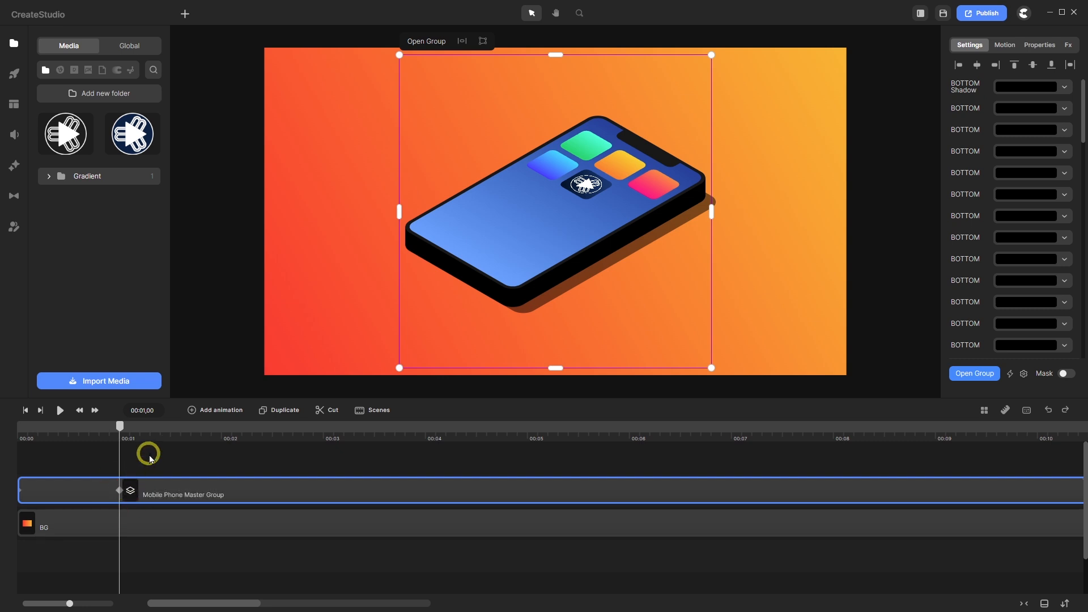
{"action": "left_click", "coordinate": [151, 459]}
{"action": "left_click", "coordinate": [145, 485]}
- Set the group's scale to 120% in the Properties tab
{"action": "left_click", "coordinate": [1039, 48]}
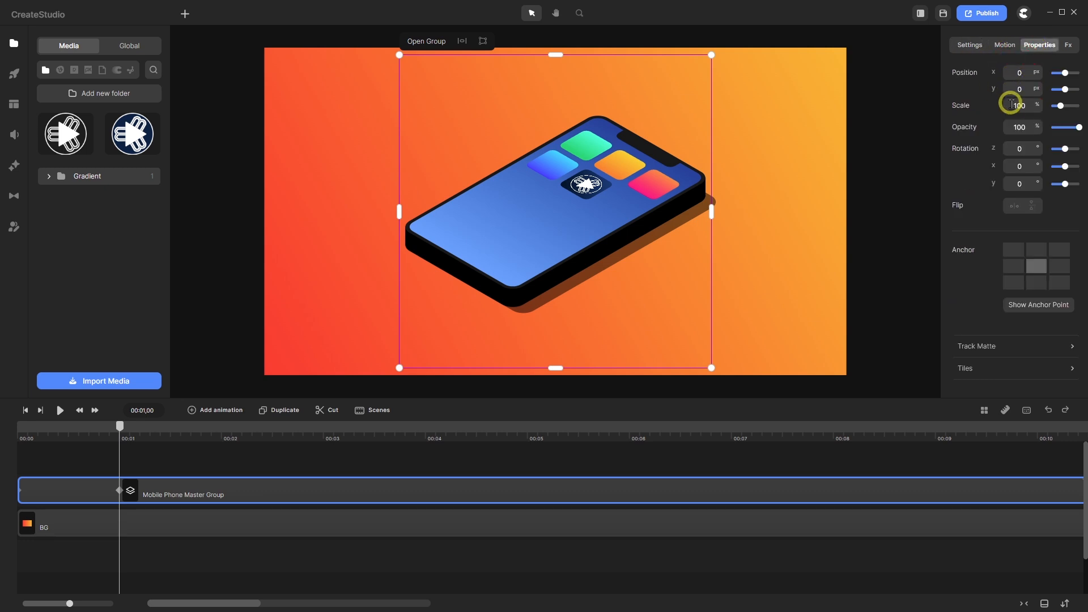
{"action": "left_click_drag", "start_coordinate": [1027, 106], "coordinate": [962, 107]}
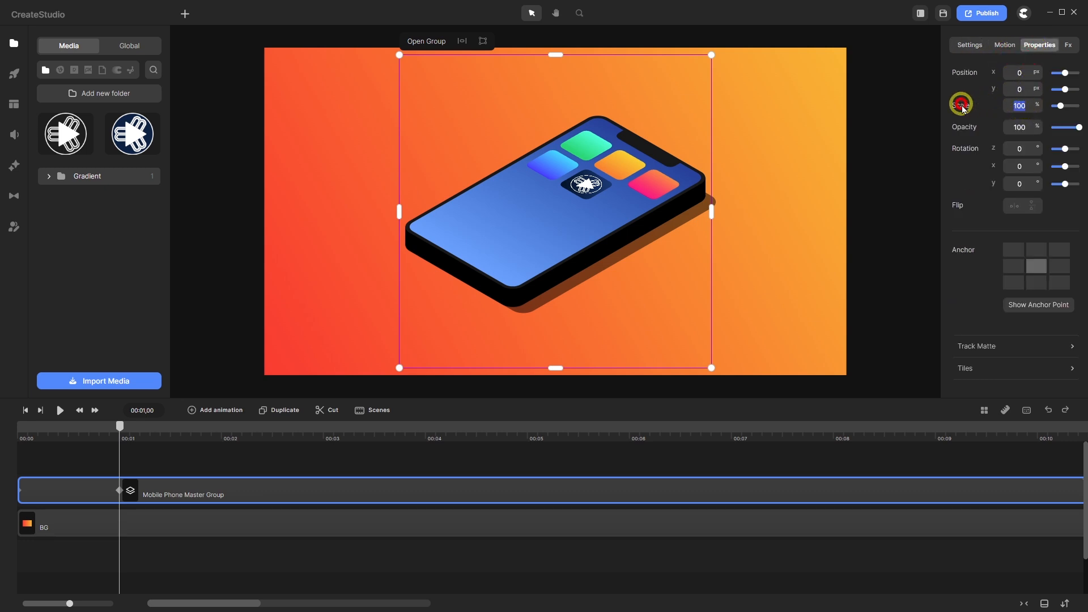
{"action": "type", "text": "120"}
{"action": "key", "text": "Return"}
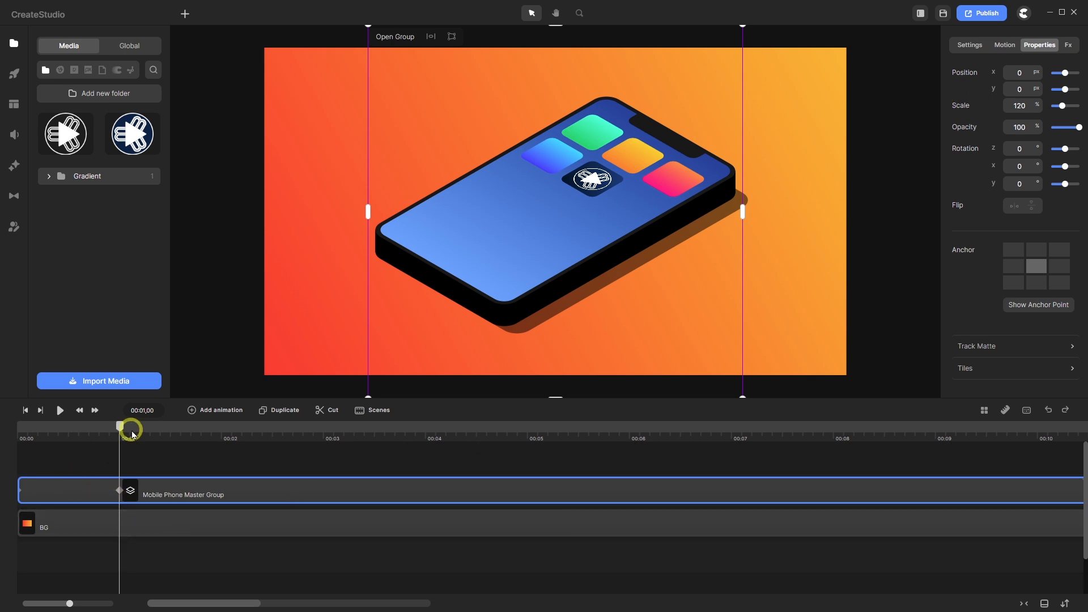
- At 0 seconds, place the phone group off canvas at the lower left (-1354, 813 px)
{"action": "left_click_drag", "start_coordinate": [124, 430], "coordinate": [15, 434]}
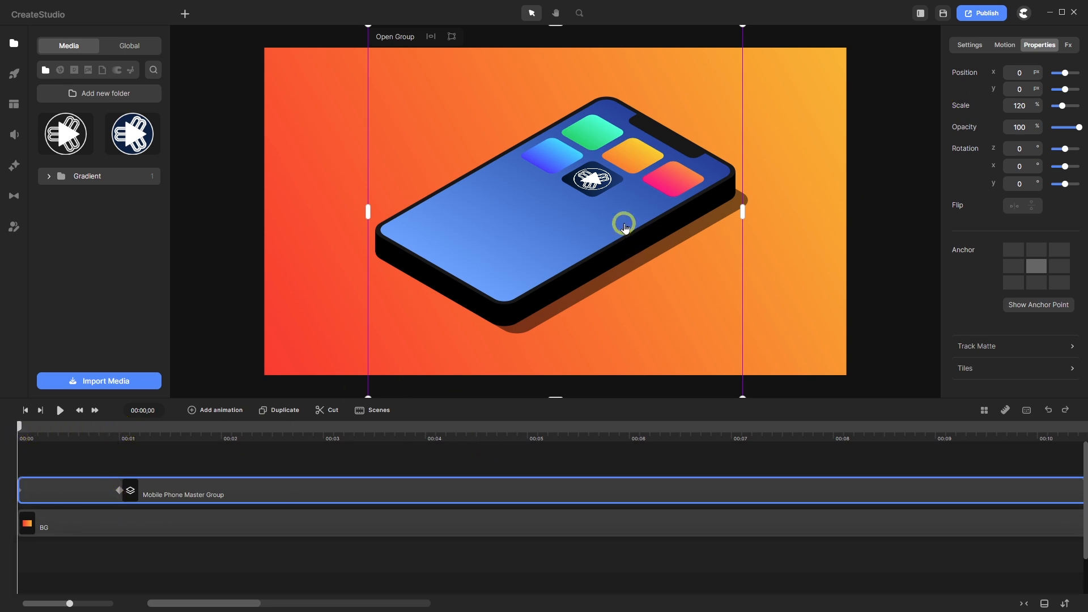
{"action": "scroll", "coordinate": [623, 207], "scroll_direction": "down", "scroll_amount": 5}
{"action": "left_click_drag", "start_coordinate": [592, 214], "coordinate": [437, 308]}
{"action": "scroll", "coordinate": [471, 297], "scroll_direction": "up", "scroll_amount": 5}
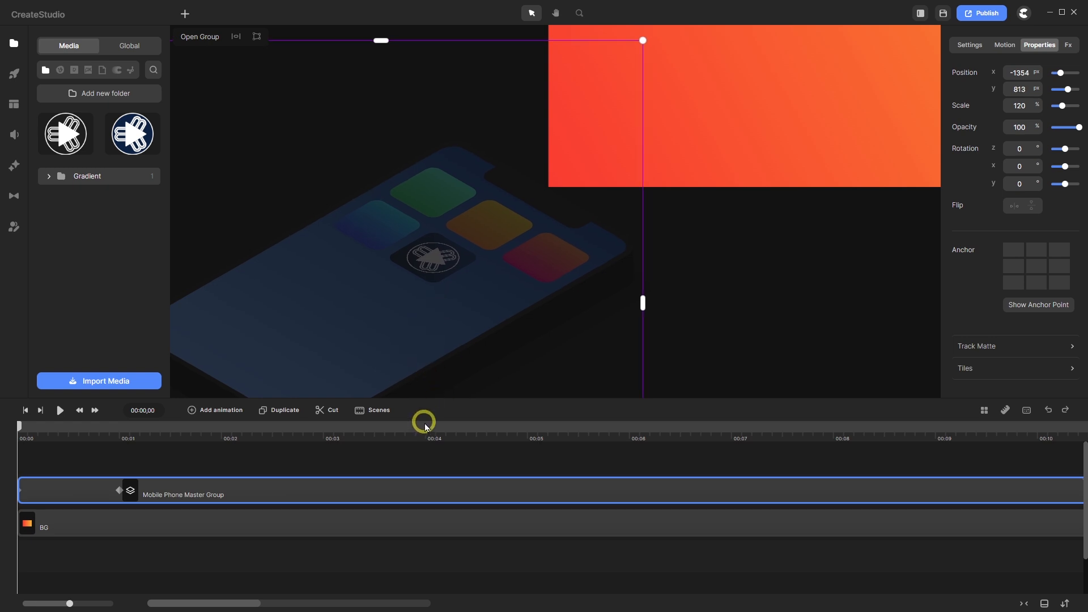
{"action": "key", "text": "f"}
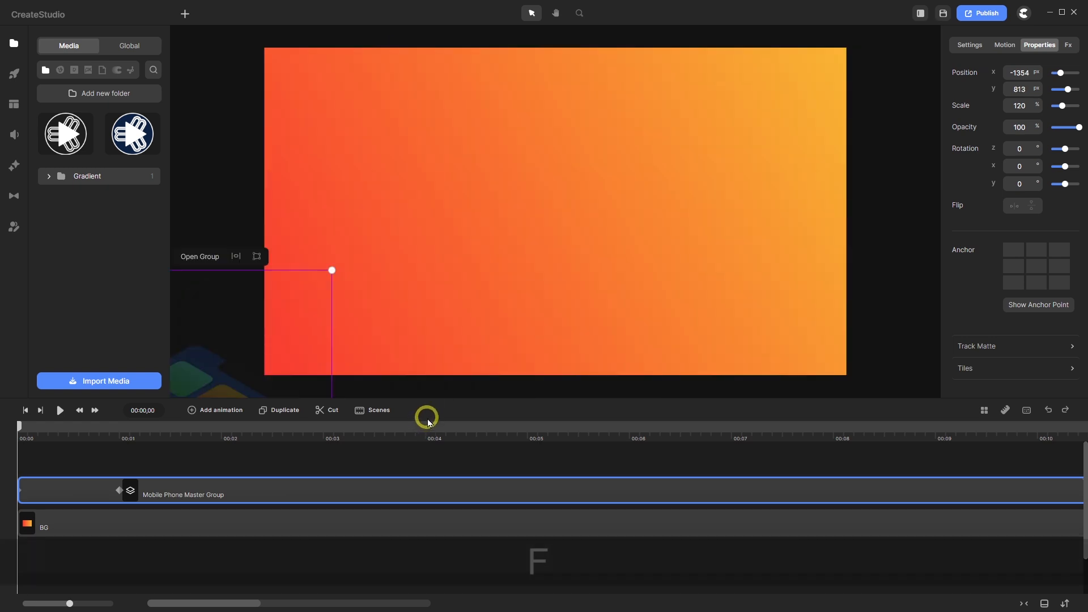
{"action": "left_click", "coordinate": [170, 462]}
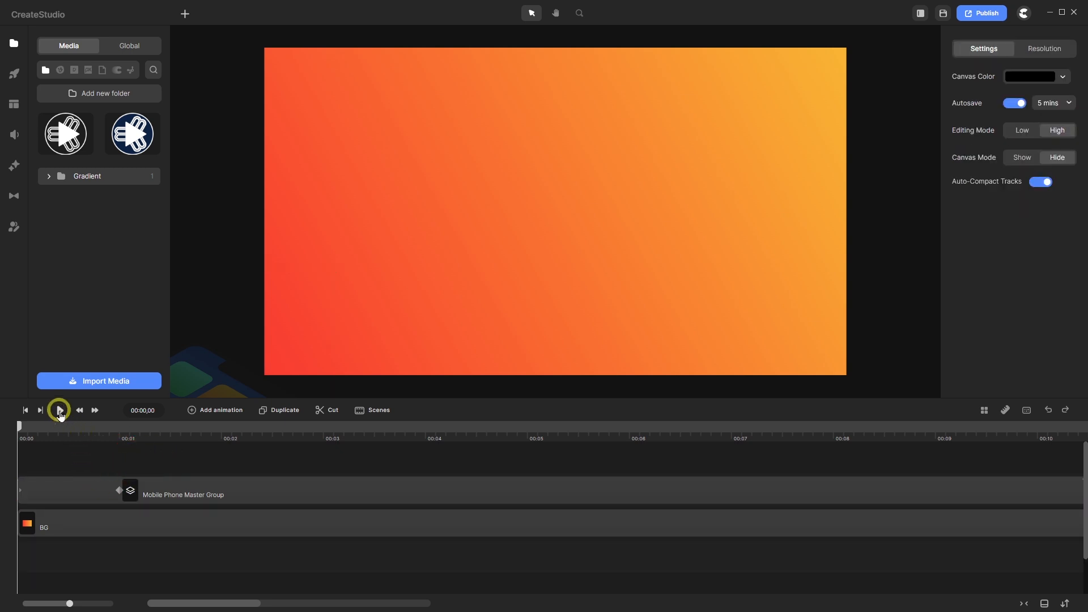
{"action": "left_click", "coordinate": [59, 410]}
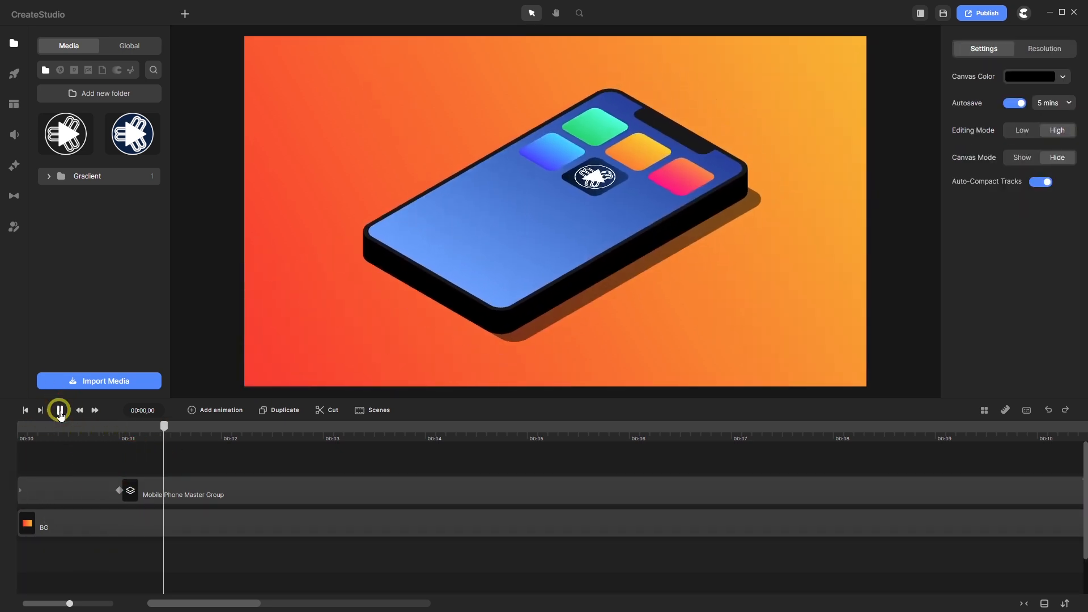
{"action": "left_click", "coordinate": [59, 410]}
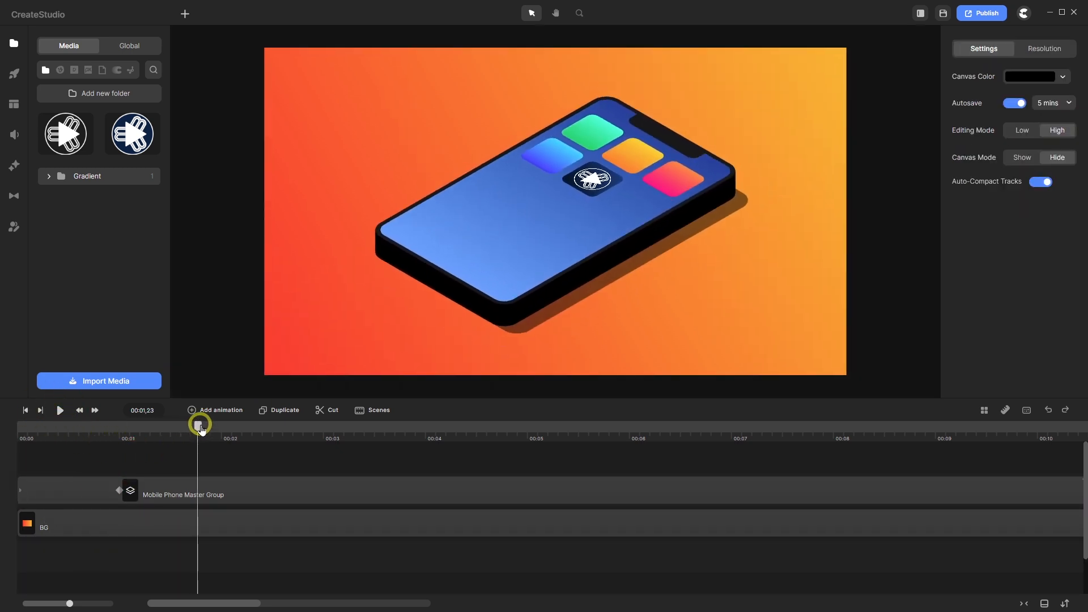
{"action": "left_click_drag", "start_coordinate": [200, 428], "coordinate": [834, 460]}
{"action": "left_click", "coordinate": [804, 462]}
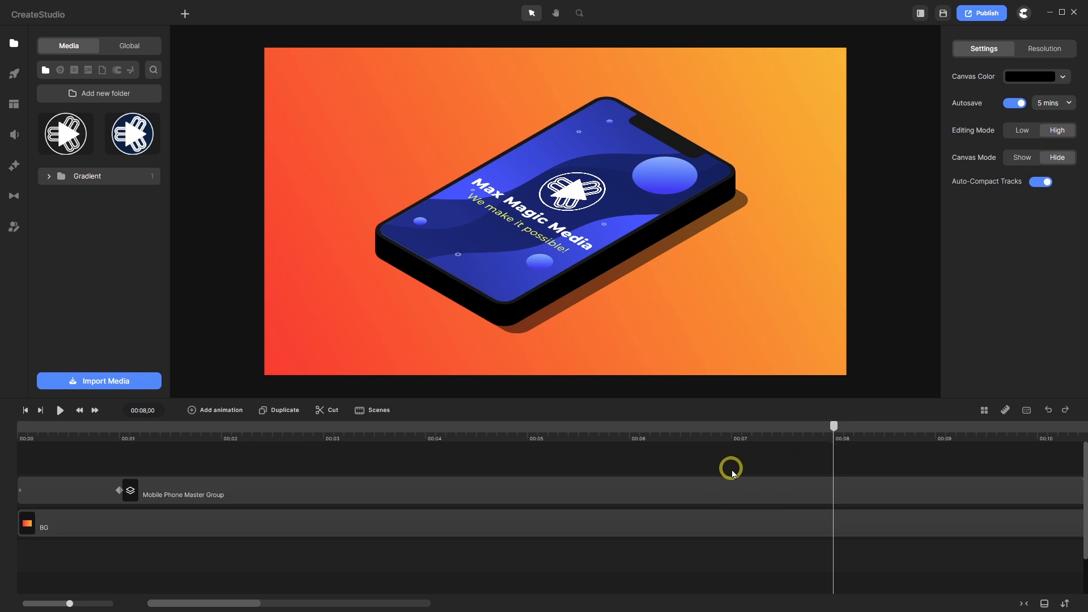
{"action": "left_click_drag", "start_coordinate": [832, 426], "coordinate": [576, 452]}
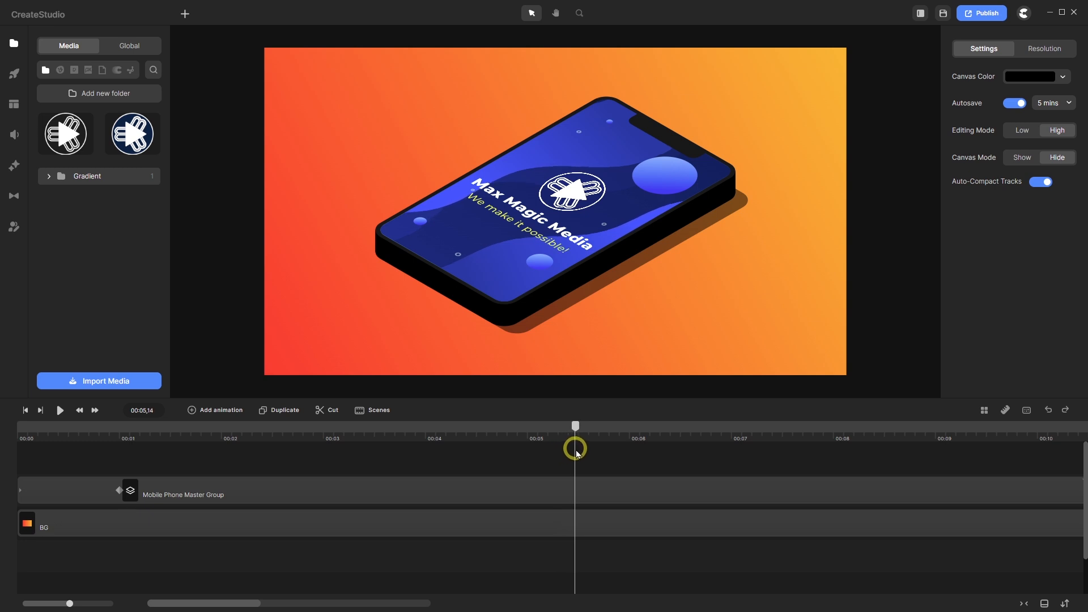
{"action": "left_click_drag", "start_coordinate": [576, 452], "coordinate": [578, 451]}
{"action": "left_click_drag", "start_coordinate": [578, 452], "coordinate": [834, 470]}
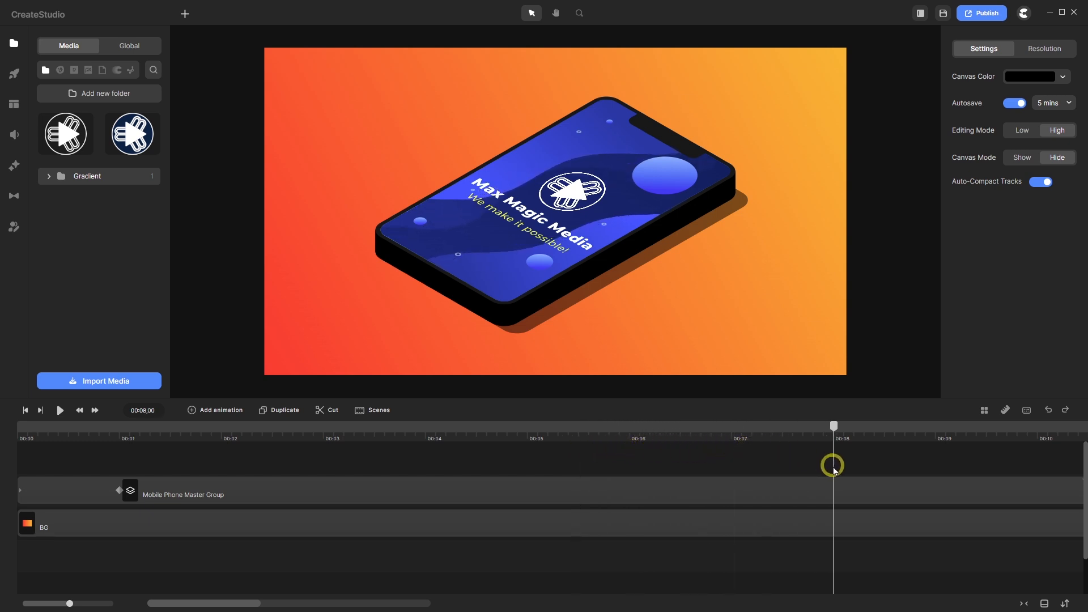
- Add a Back In–eased exit animation to the group, ending at the 9-second mark
{"action": "left_click", "coordinate": [561, 487]}
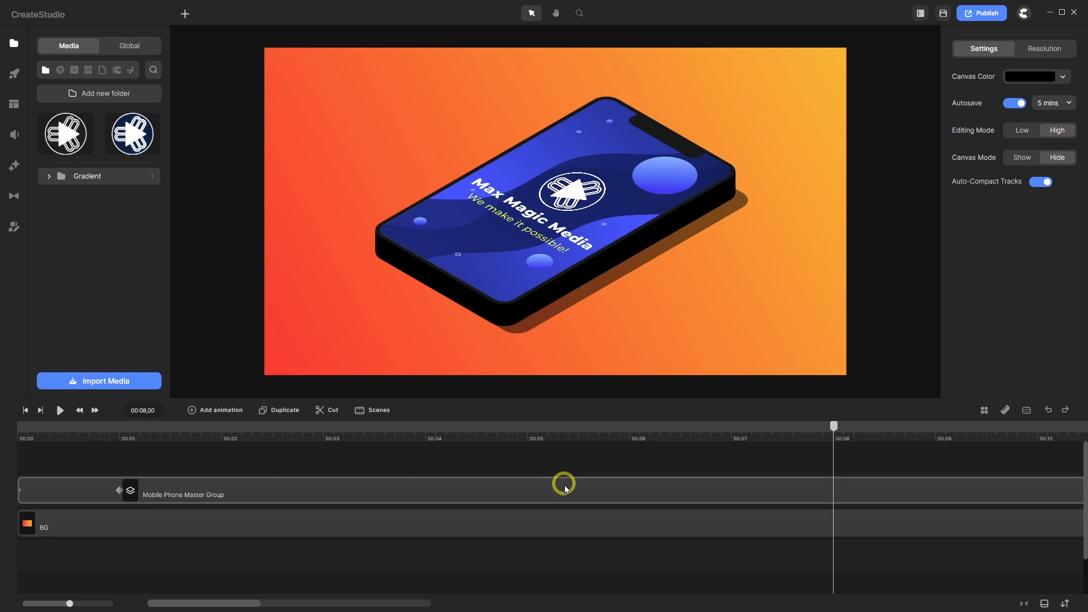
{"action": "left_click", "coordinate": [191, 410]}
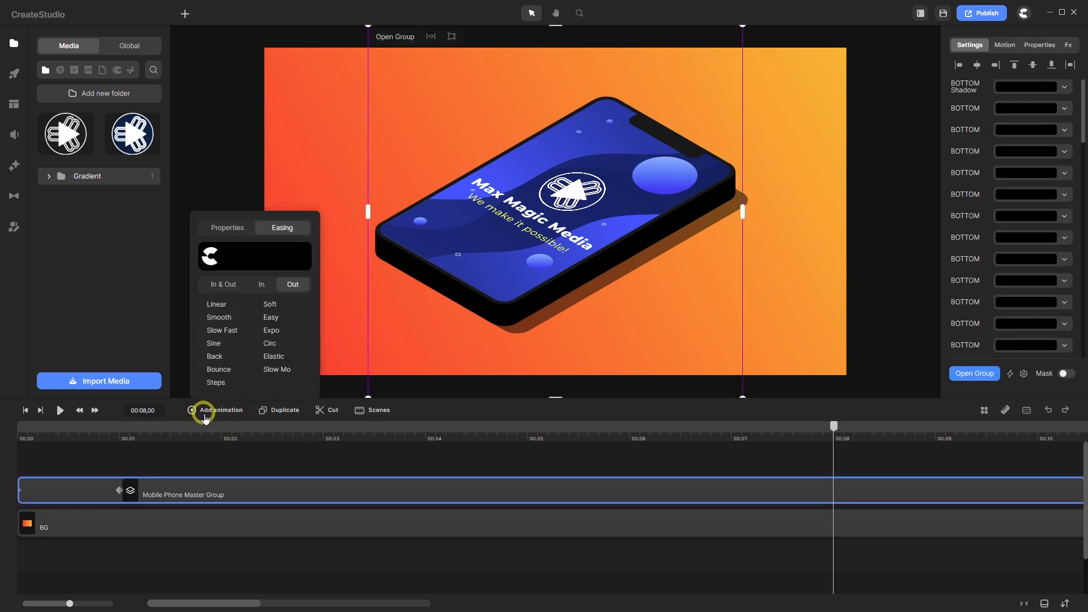
{"action": "left_click", "coordinate": [262, 285]}
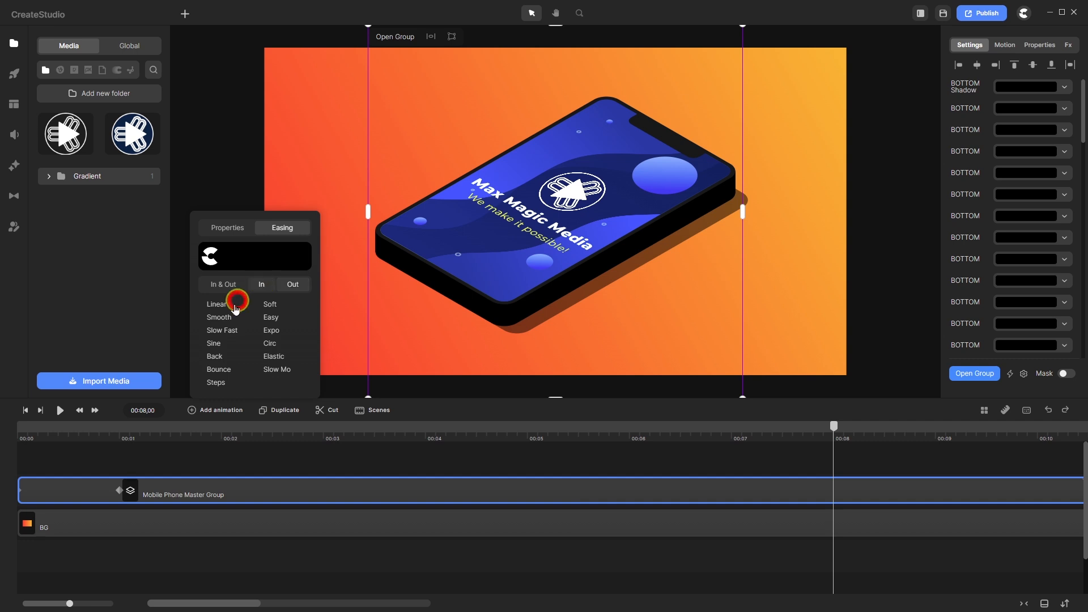
{"action": "left_click", "coordinate": [214, 356]}
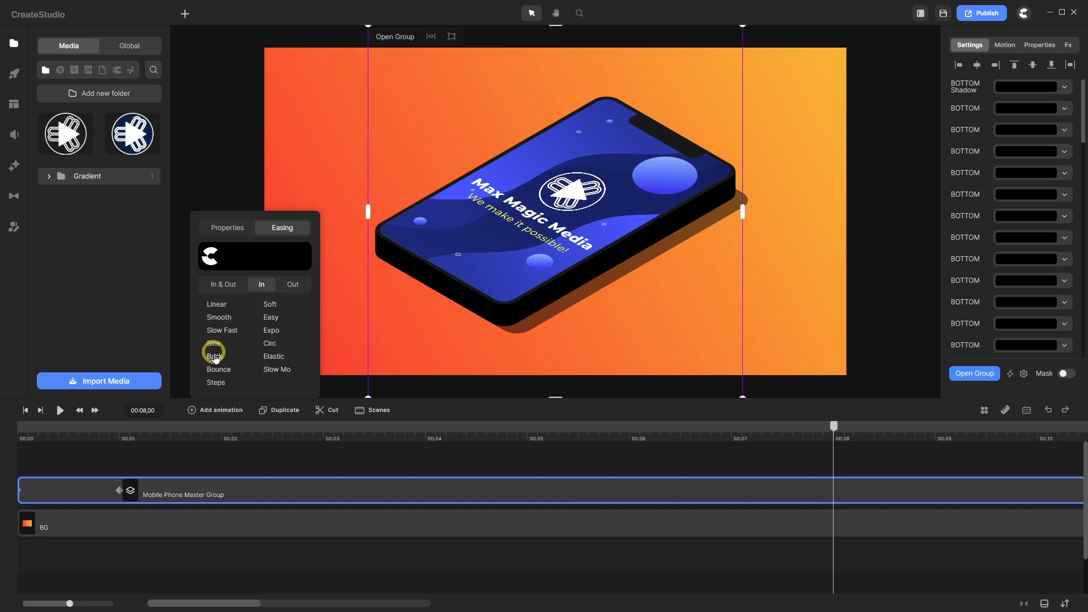
{"action": "left_click", "coordinate": [221, 226]}
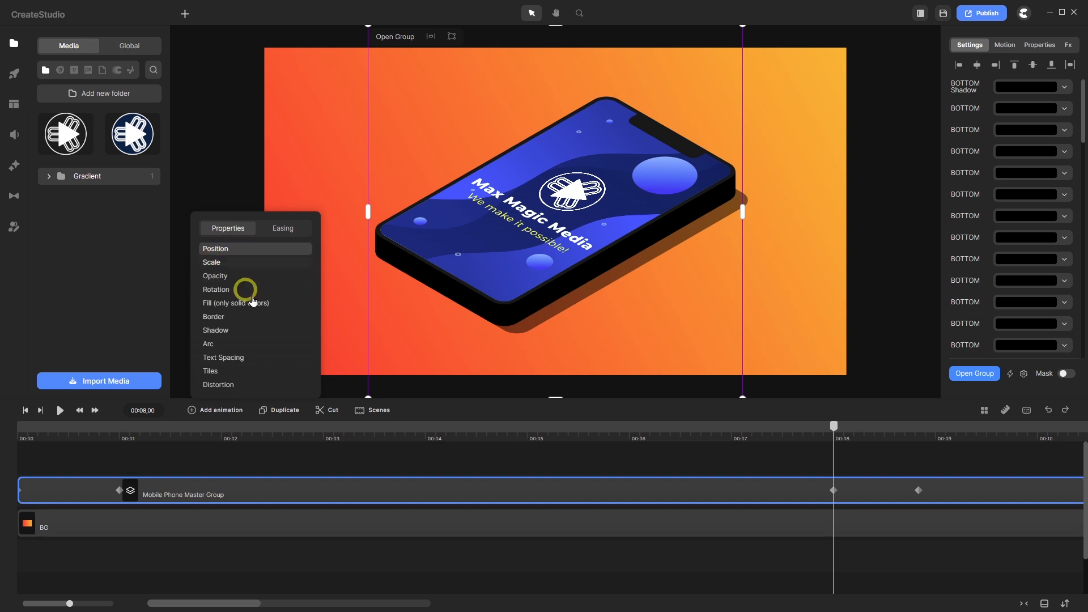
{"action": "left_click_drag", "start_coordinate": [836, 432], "coordinate": [893, 506]}
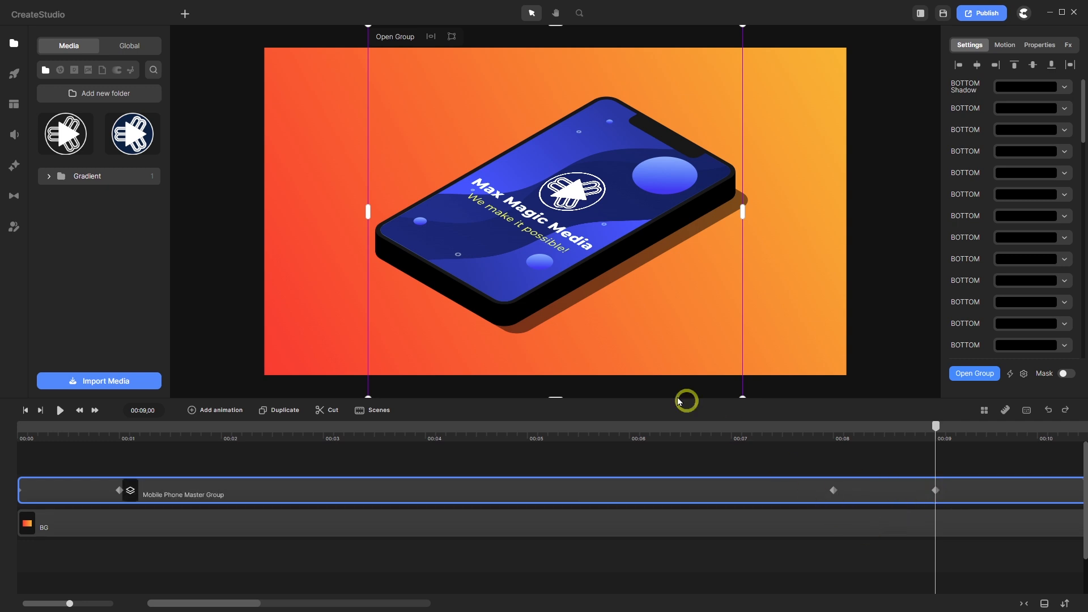
- Move the phone group off the canvas to the upper right for its final keyframe
{"action": "scroll", "coordinate": [521, 343], "scroll_direction": "down", "scroll_amount": 3}
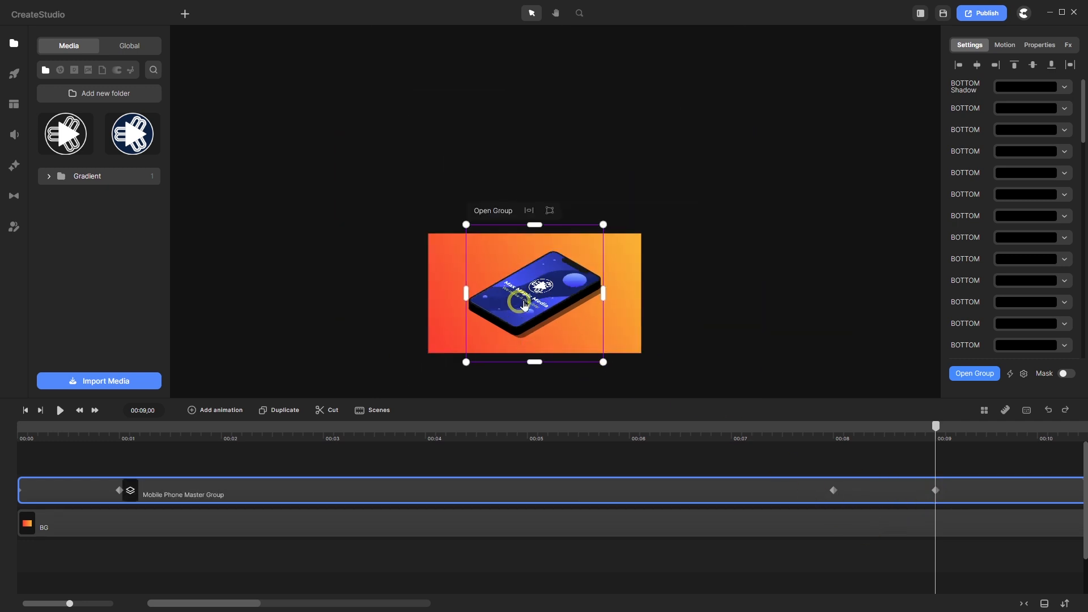
{"action": "left_click_drag", "start_coordinate": [524, 306], "coordinate": [645, 226]}
{"action": "scroll", "coordinate": [671, 221], "scroll_direction": "up", "scroll_amount": 5}
{"action": "scroll", "coordinate": [602, 230], "scroll_direction": "down", "scroll_amount": 5}
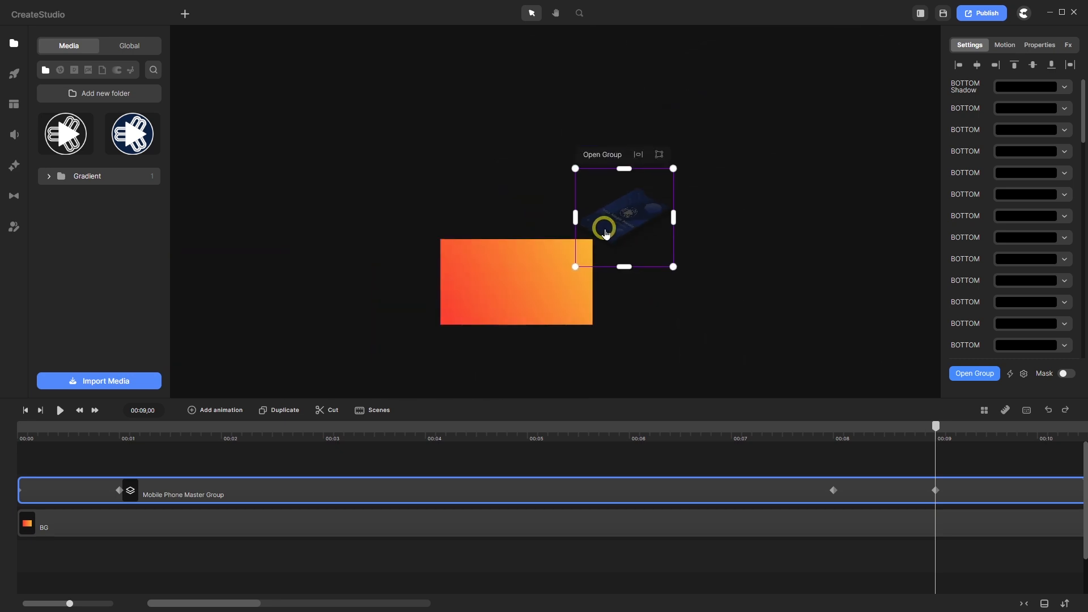
{"action": "key", "text": "f"}
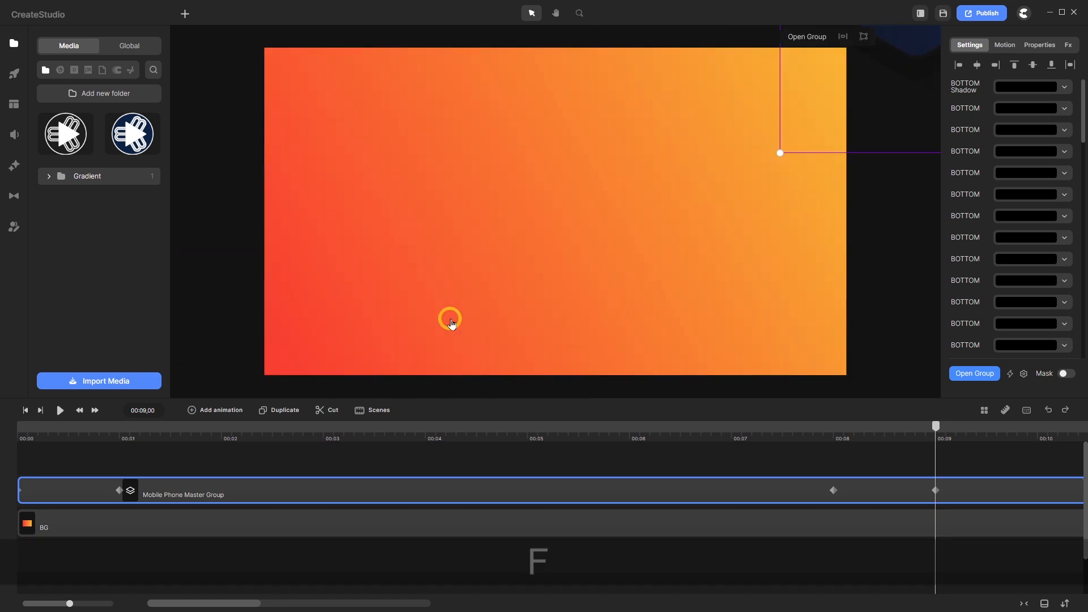
{"action": "left_click", "coordinate": [176, 462]}
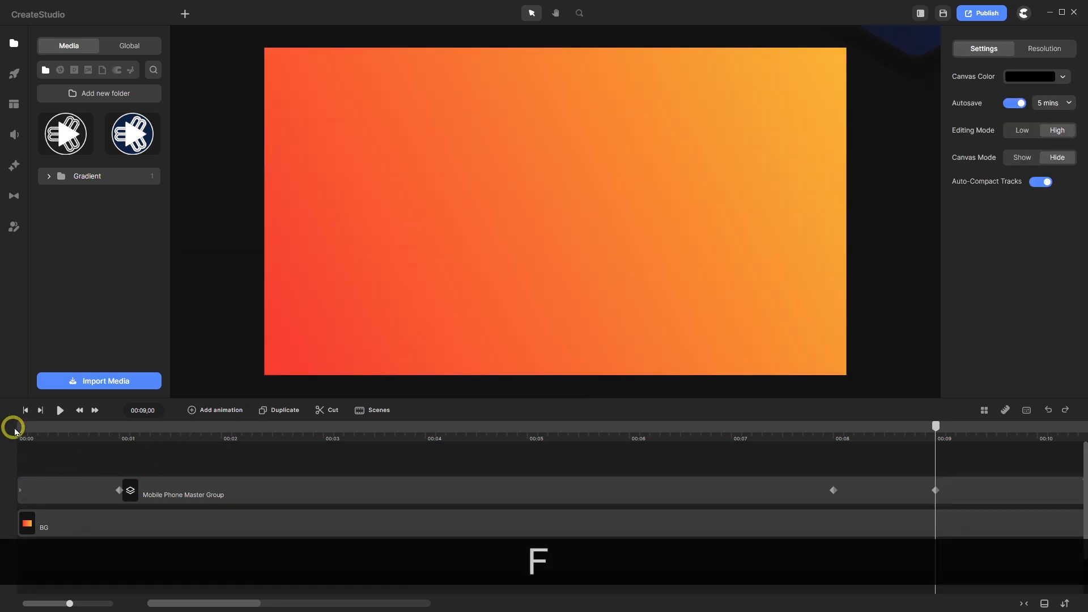
- Preview the animation from the start to watch the phone leave the canvas
{"action": "left_click", "coordinate": [25, 409]}
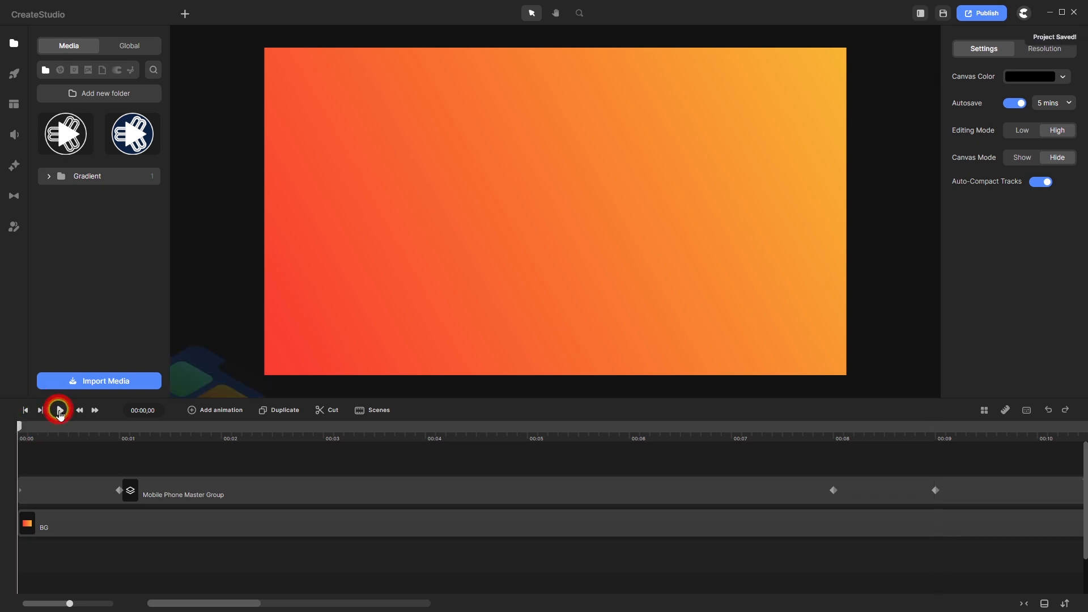
{"action": "left_click", "coordinate": [60, 410]}
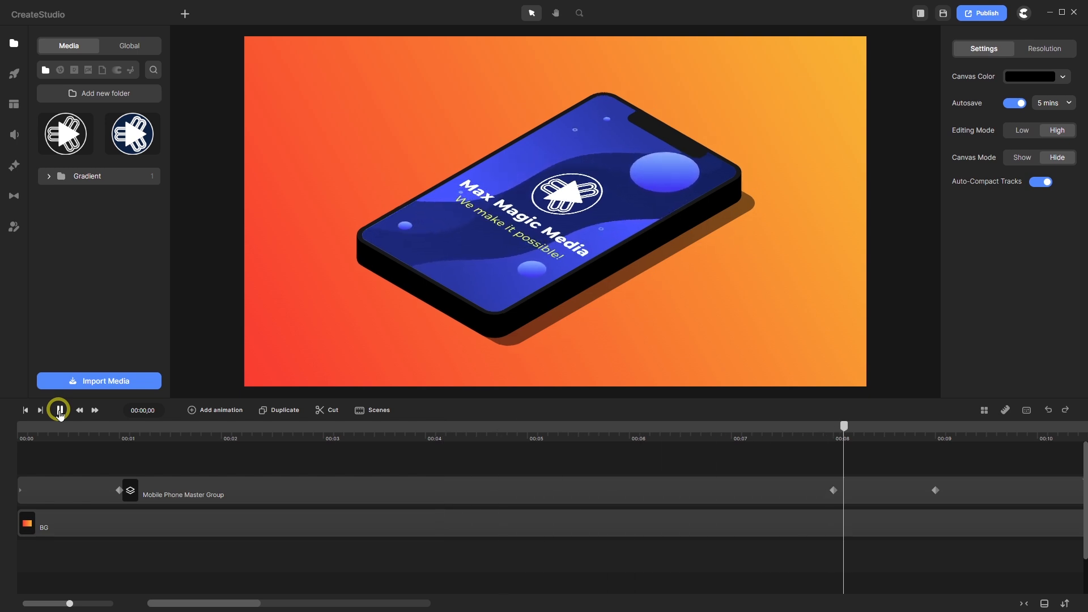
{"action": "left_click", "coordinate": [59, 410]}
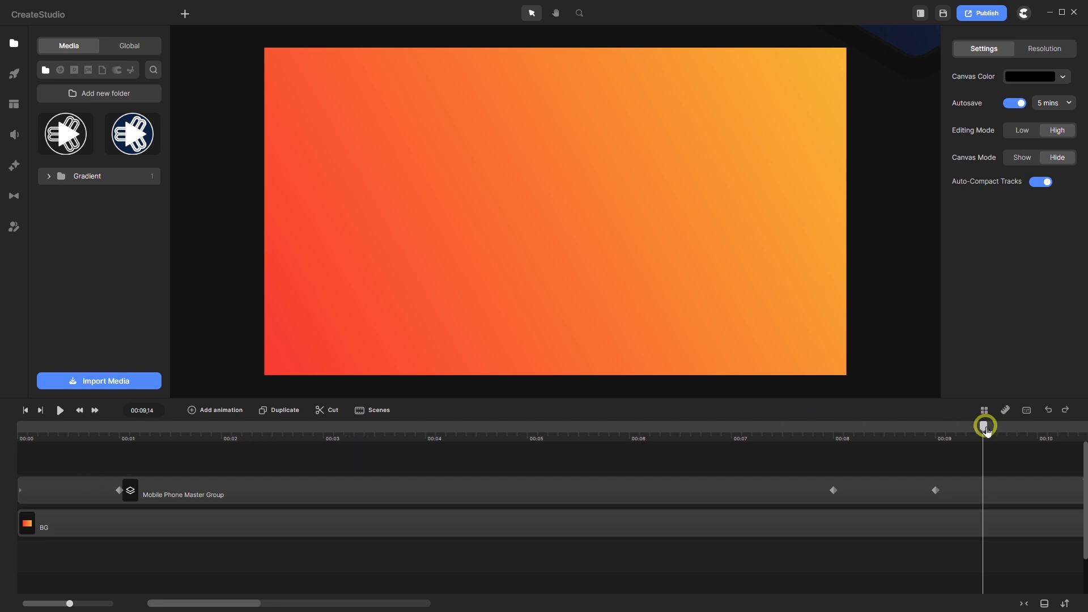
{"action": "left_click_drag", "start_coordinate": [984, 429], "coordinate": [20, 441]}
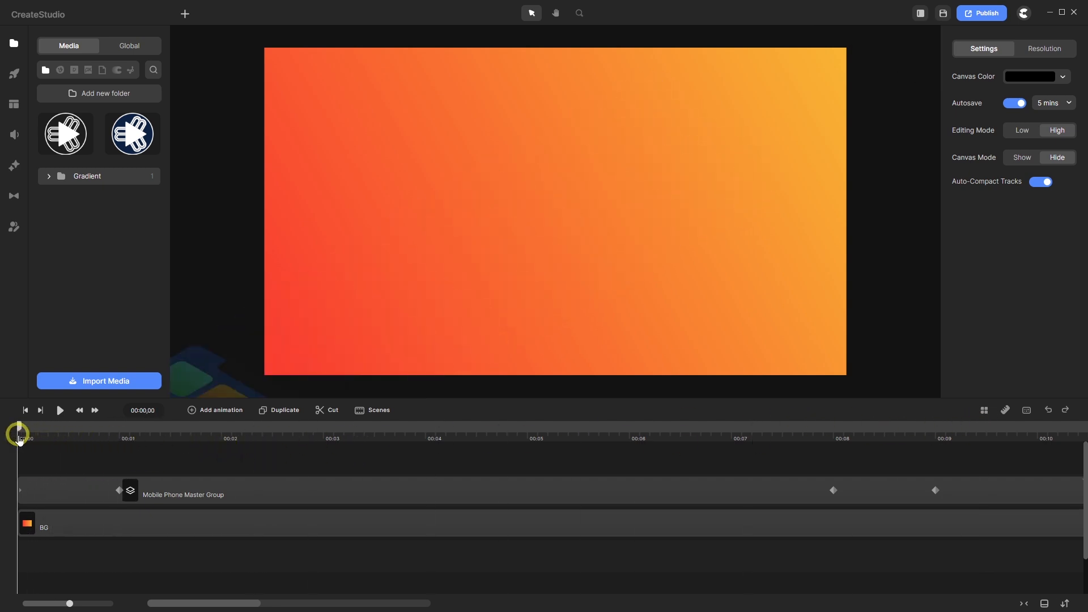
- Search My Scenes for 'suspec' and drag Suspect Music 10 sec onto the timeline
{"action": "left_click", "coordinate": [14, 109]}
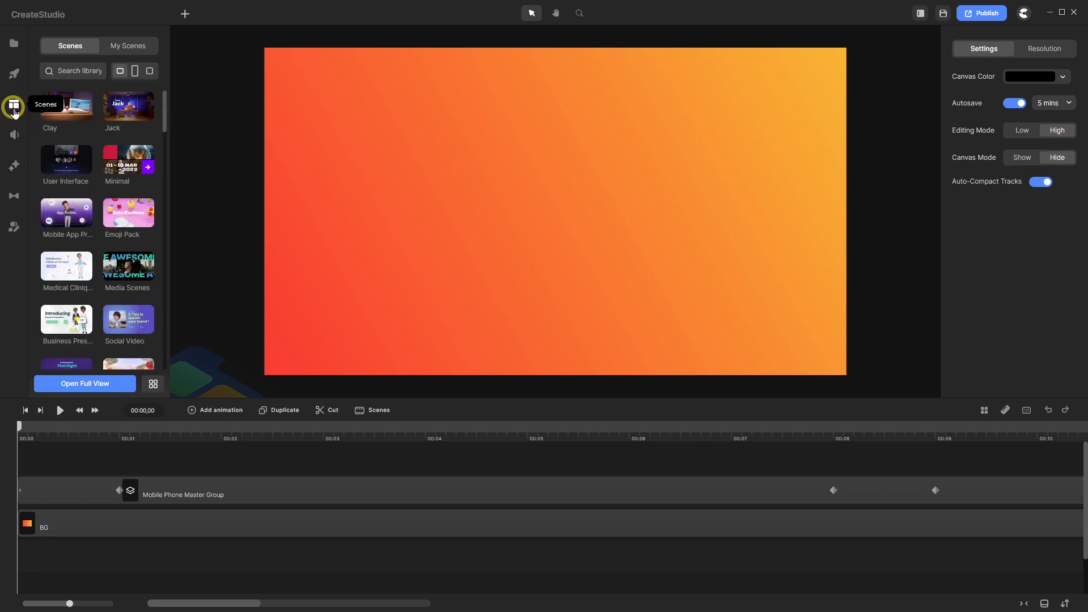
{"action": "left_click", "coordinate": [134, 46]}
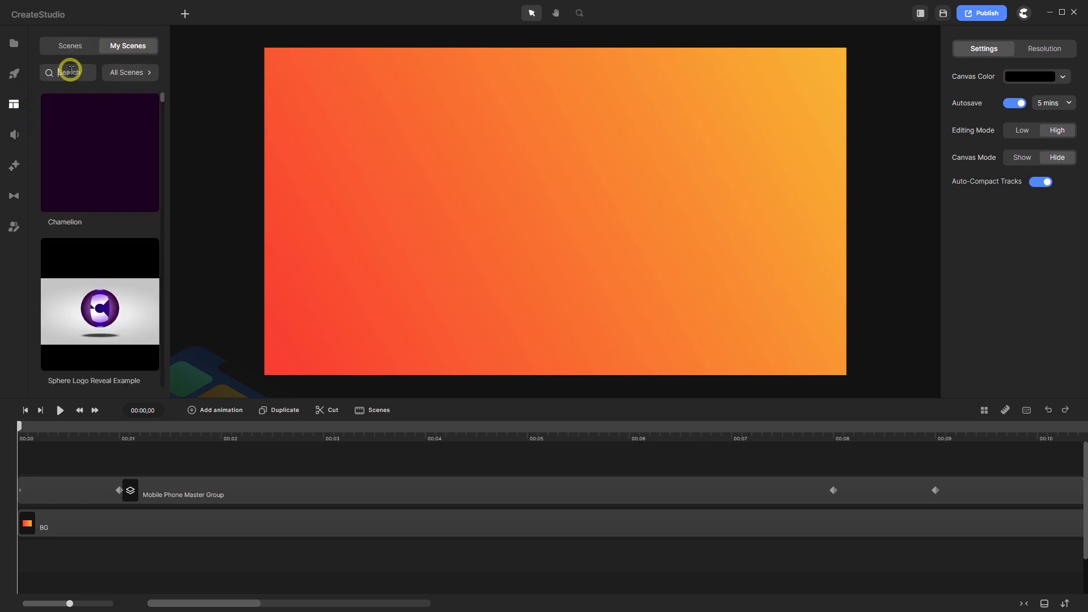
{"action": "type", "text": "su"}
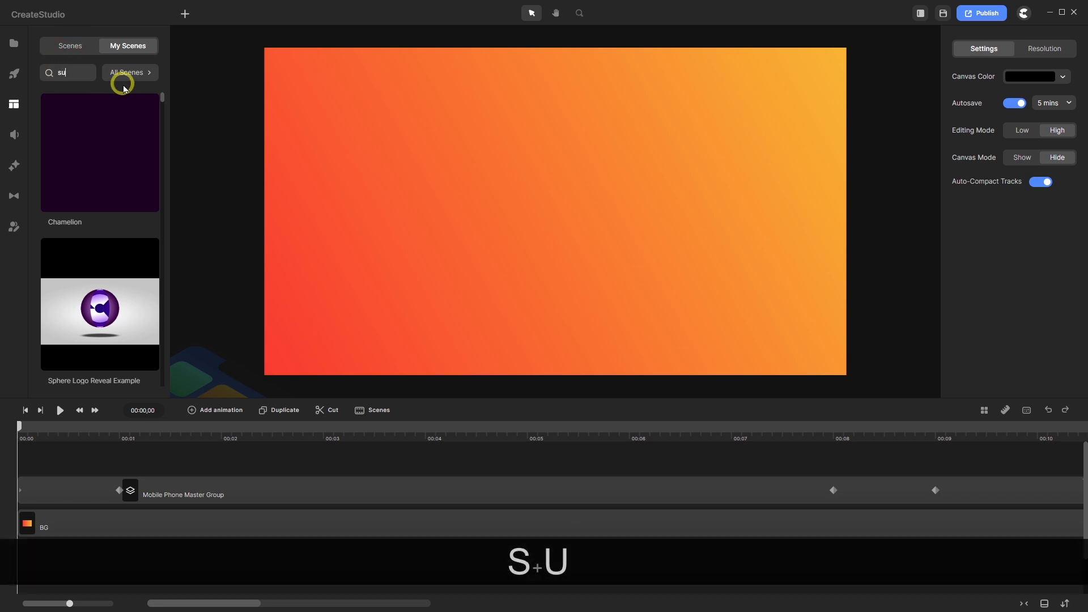
{"action": "type", "text": "spec"}
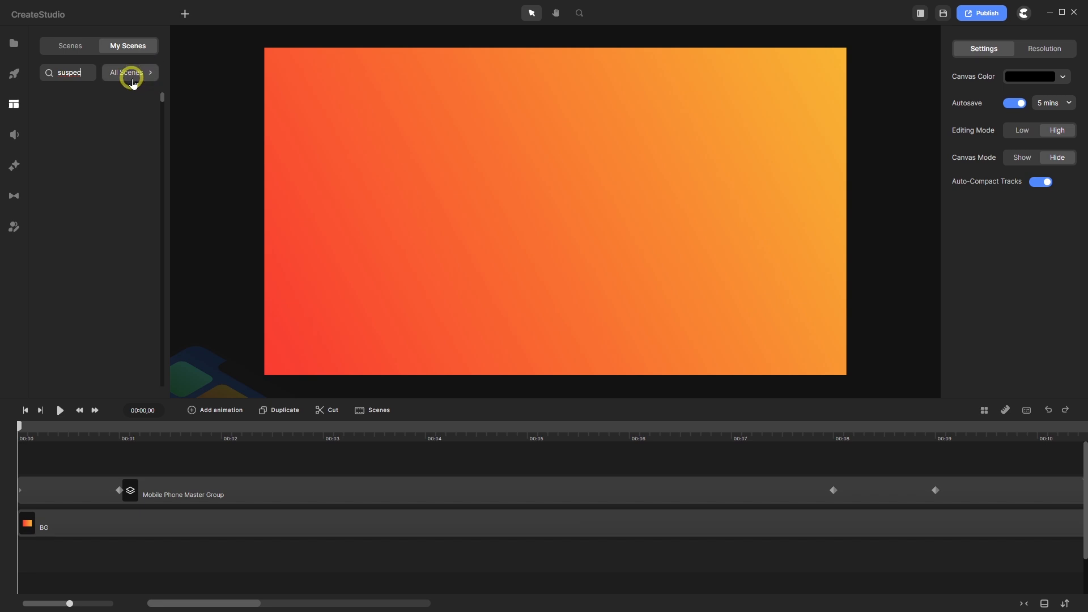
{"action": "left_click", "coordinate": [151, 73]}
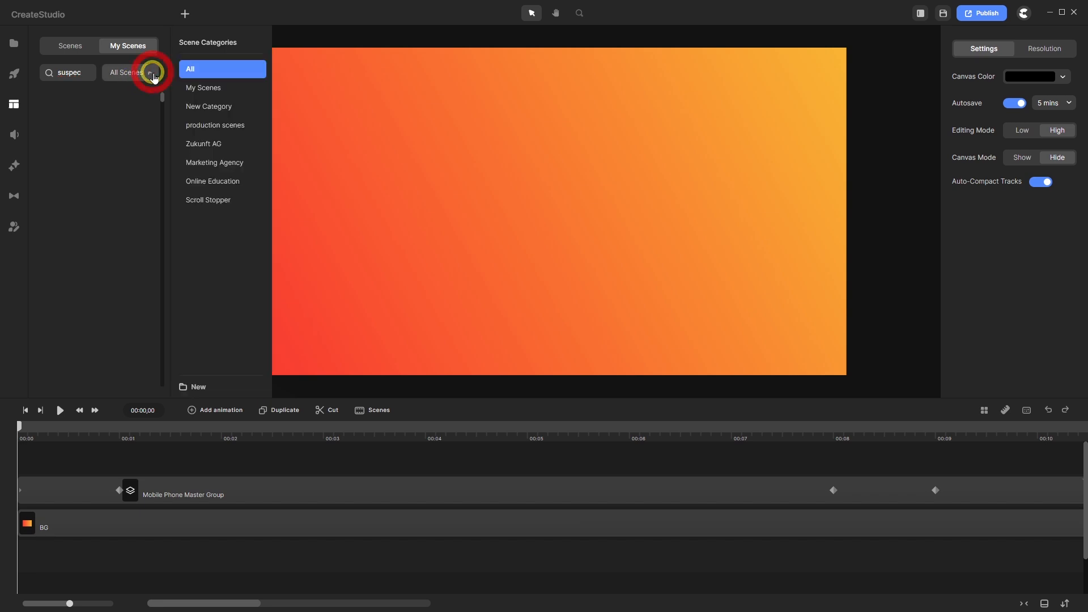
{"action": "left_click", "coordinate": [214, 89]}
{"action": "left_click", "coordinate": [97, 149]}
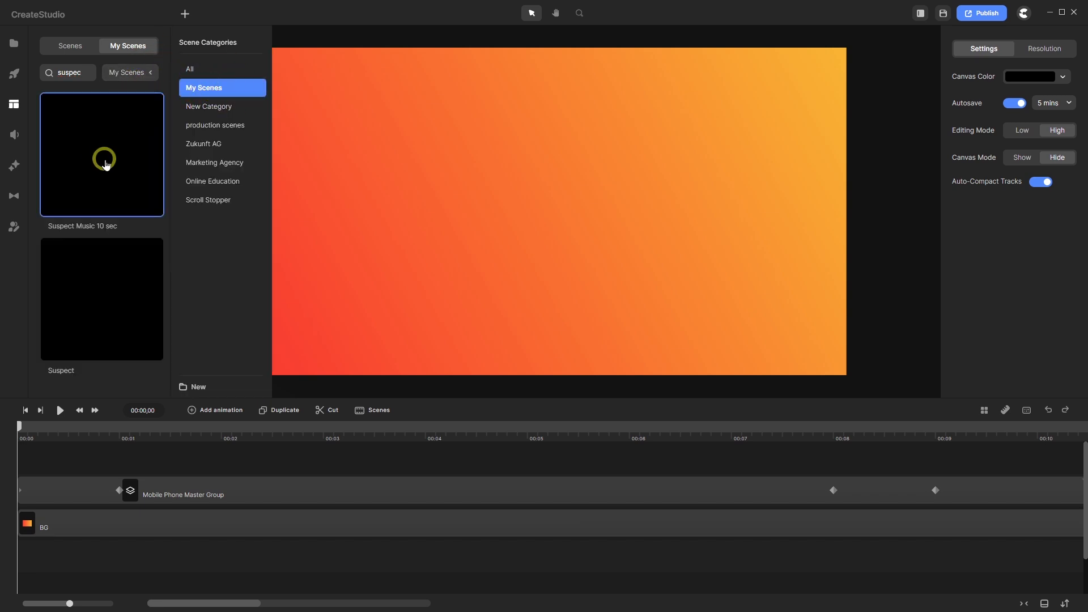
{"action": "left_click_drag", "start_coordinate": [97, 149], "coordinate": [41, 472]}
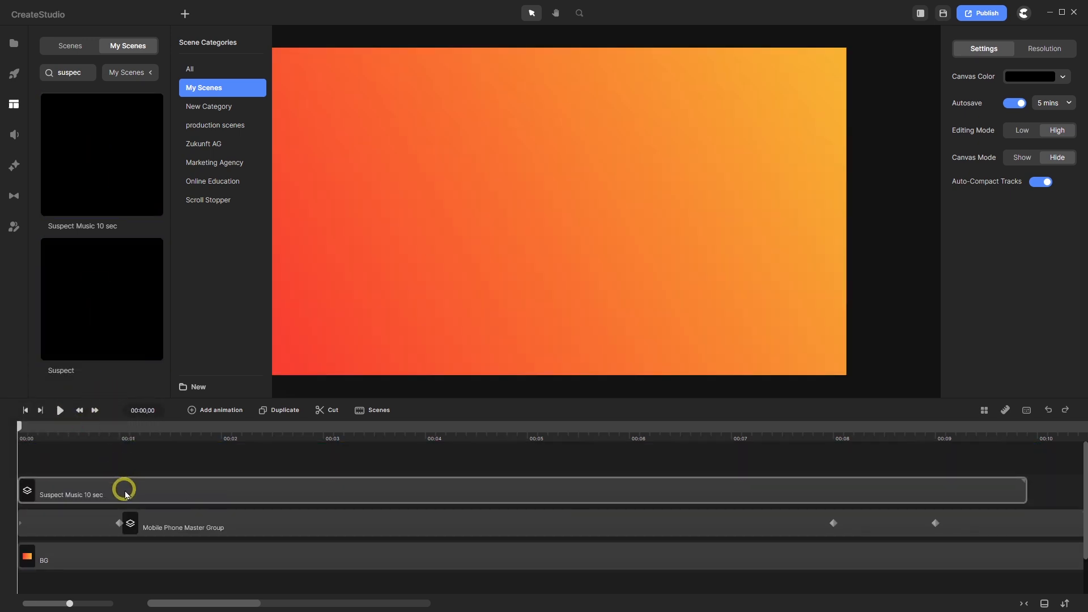
- Ungroup the scene into its Suspect audio track and preview it
{"action": "right_click", "coordinate": [125, 489]}
{"action": "left_click", "coordinate": [149, 423]}
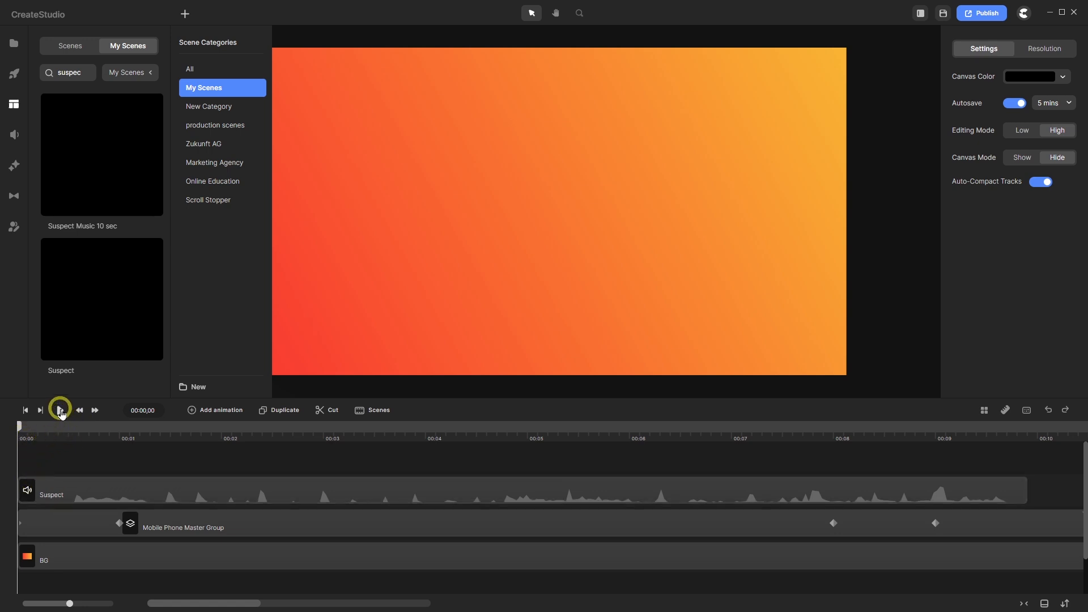
{"action": "left_click", "coordinate": [60, 409]}
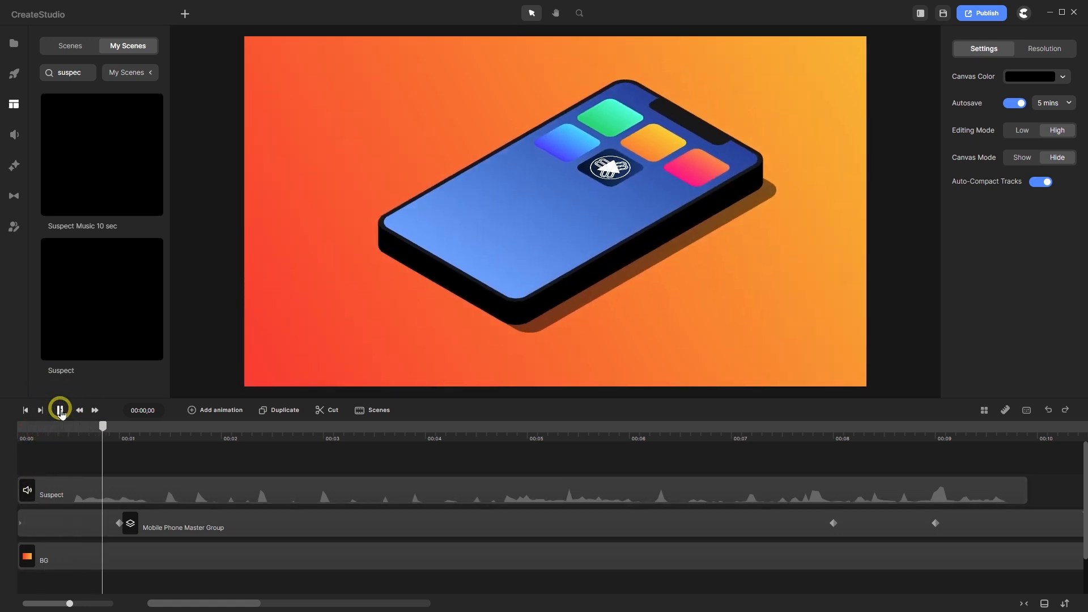
{"action": "left_click", "coordinate": [60, 409]}
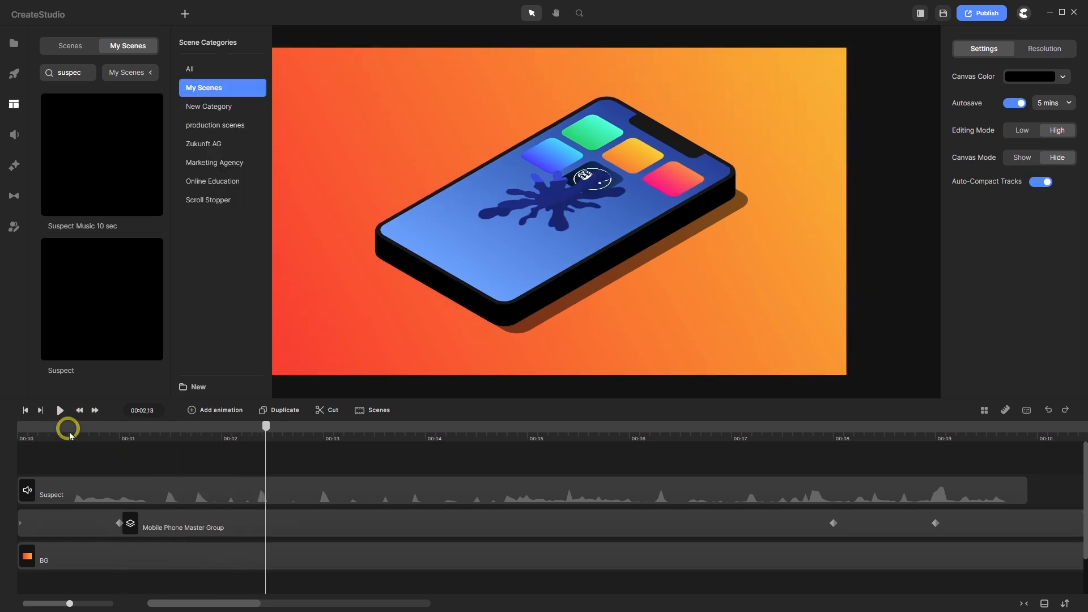
- Trim the Suspect clip's opening, align it to 00:00, and preview from the start
{"action": "left_click_drag", "start_coordinate": [19, 491], "coordinate": [45, 491]}
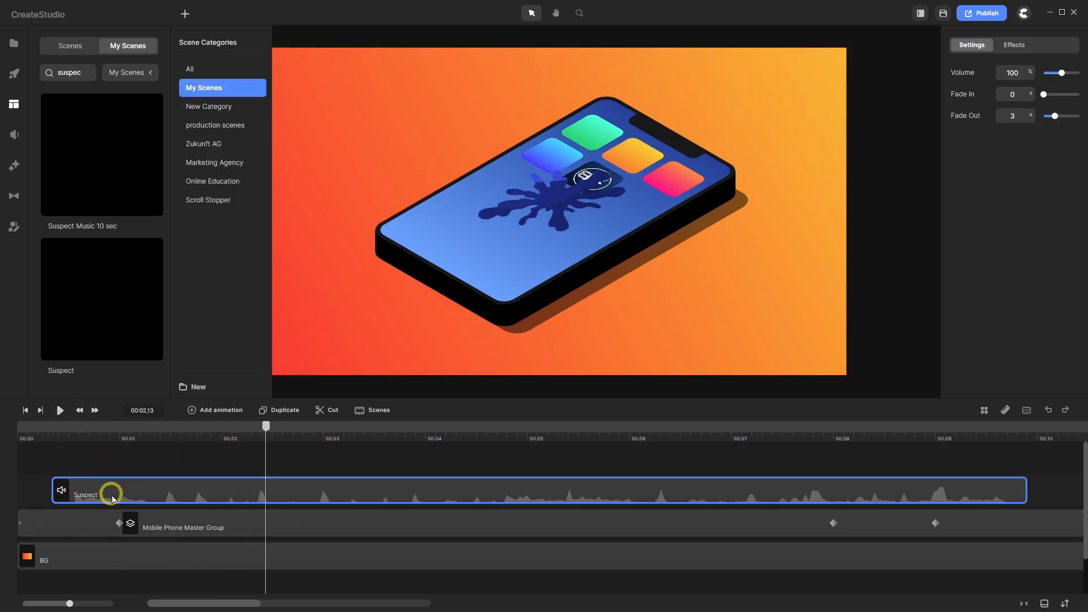
{"action": "left_click_drag", "start_coordinate": [136, 486], "coordinate": [85, 486]}
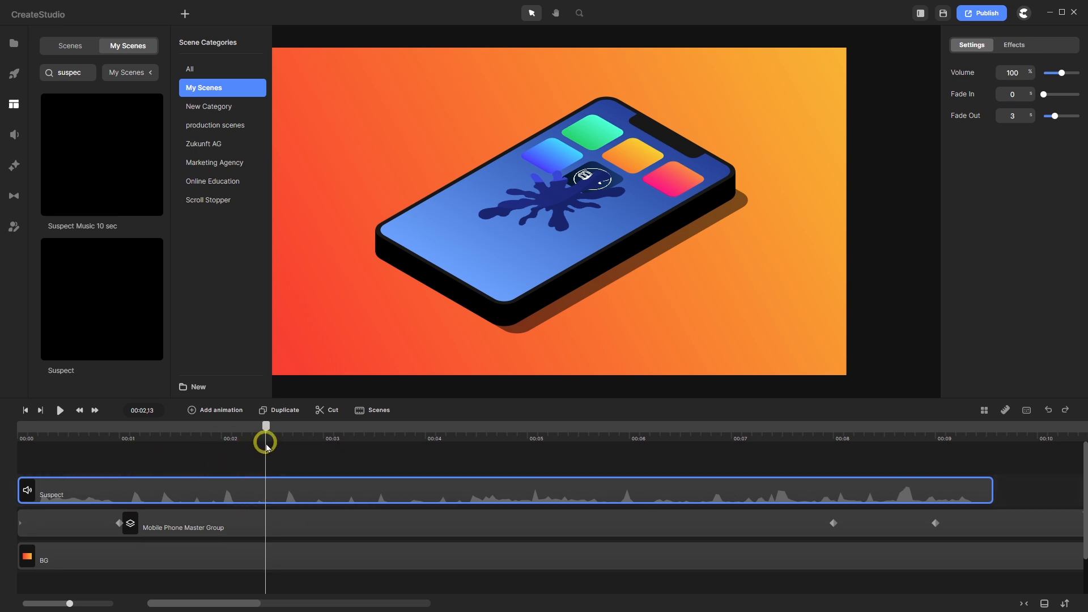
{"action": "left_click_drag", "start_coordinate": [265, 429], "coordinate": [36, 467]}
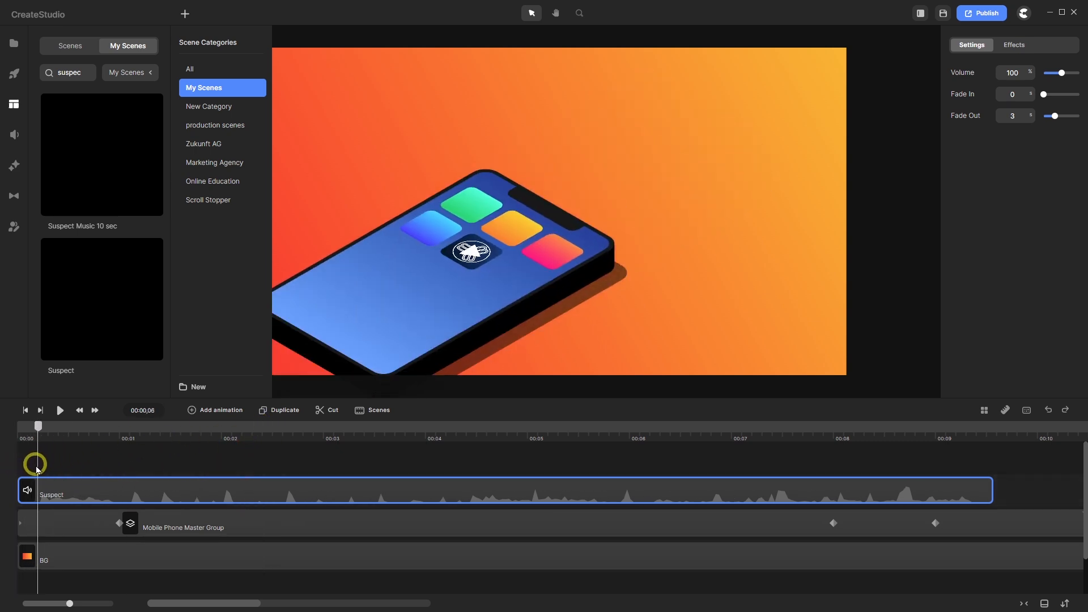
{"action": "left_click", "coordinate": [17, 468]}
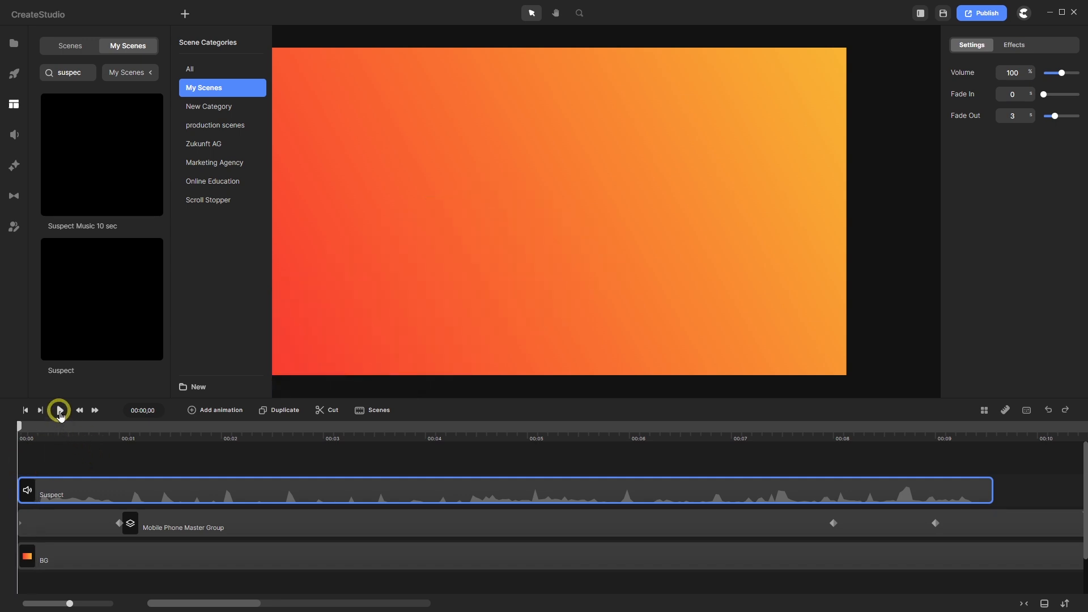
{"action": "left_click", "coordinate": [60, 411]}
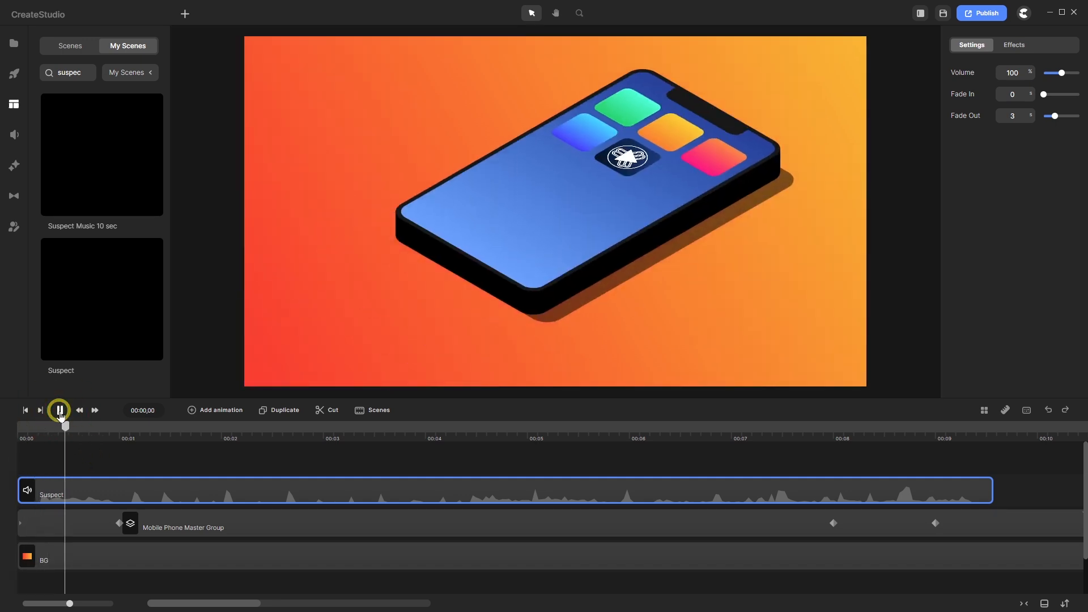
{"action": "left_click", "coordinate": [28, 410]}
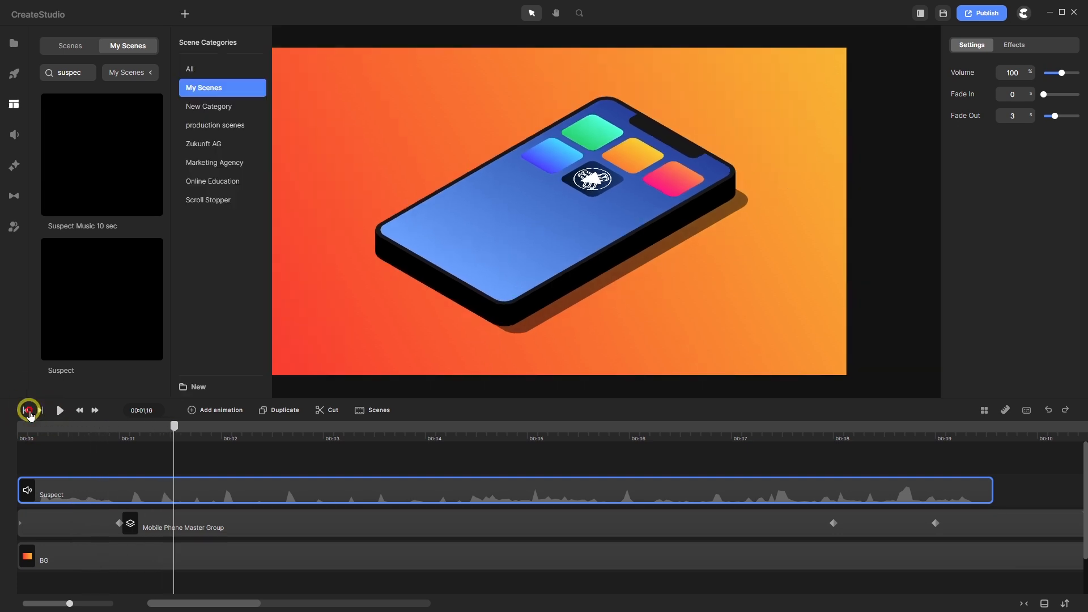
{"action": "left_click", "coordinate": [60, 410]}
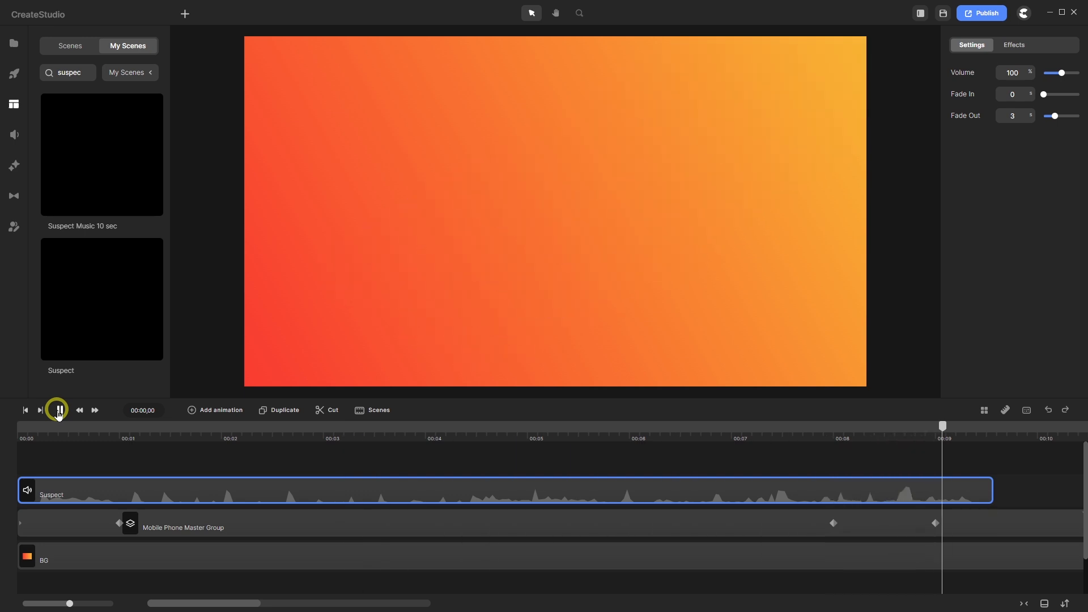
- Trim the BG background clip so it ends at 10 seconds
{"action": "left_click", "coordinate": [59, 411]}
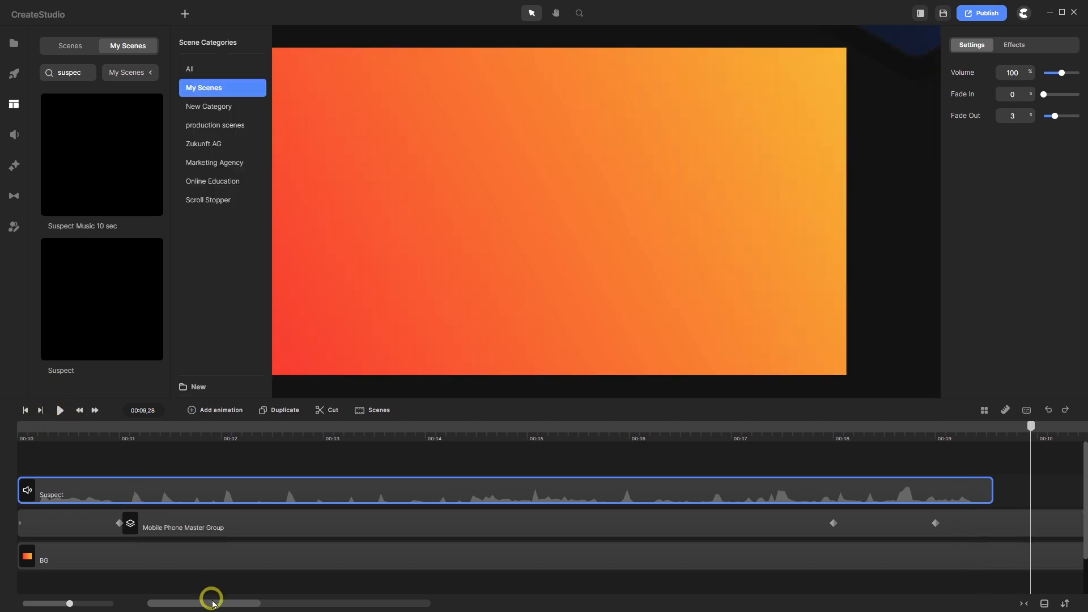
{"action": "left_click_drag", "start_coordinate": [212, 603], "coordinate": [229, 607]}
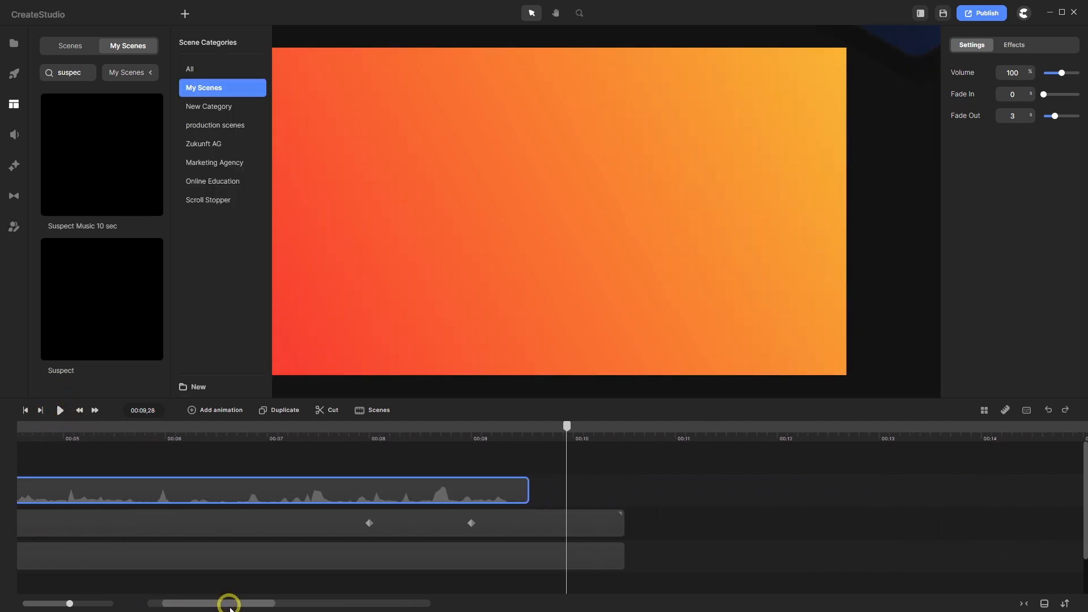
{"action": "left_click", "coordinate": [459, 482]}
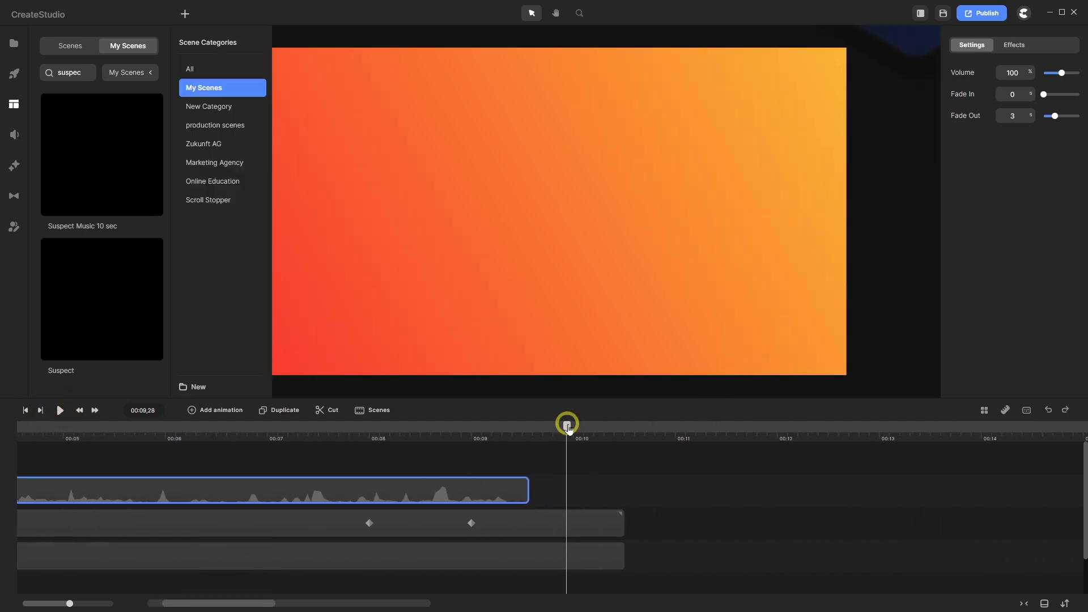
{"action": "left_click_drag", "start_coordinate": [566, 427], "coordinate": [573, 428]}
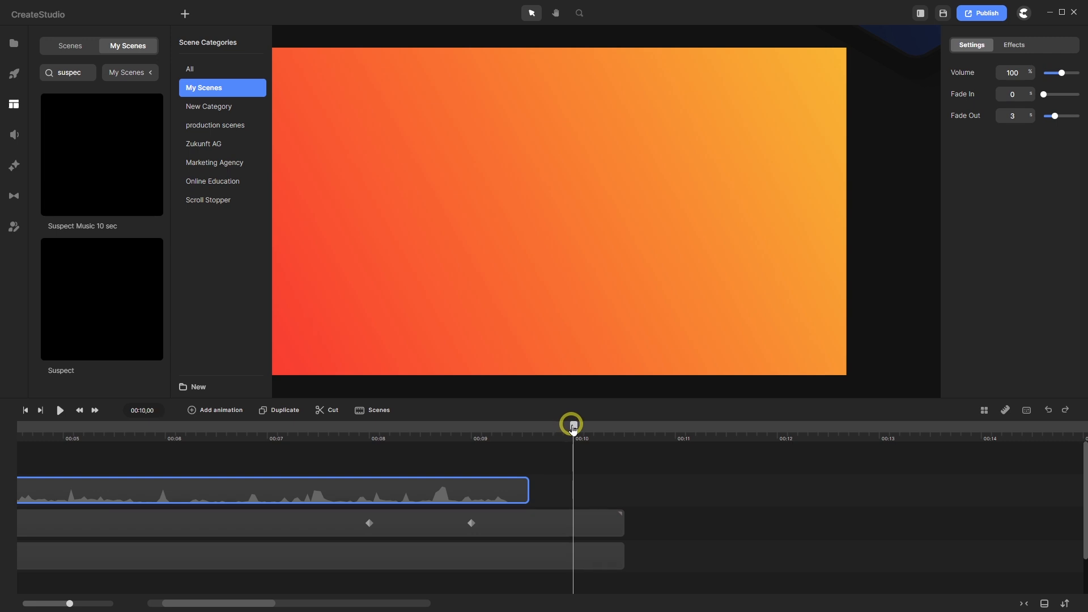
{"action": "left_click_drag", "start_coordinate": [607, 527], "coordinate": [571, 530]}
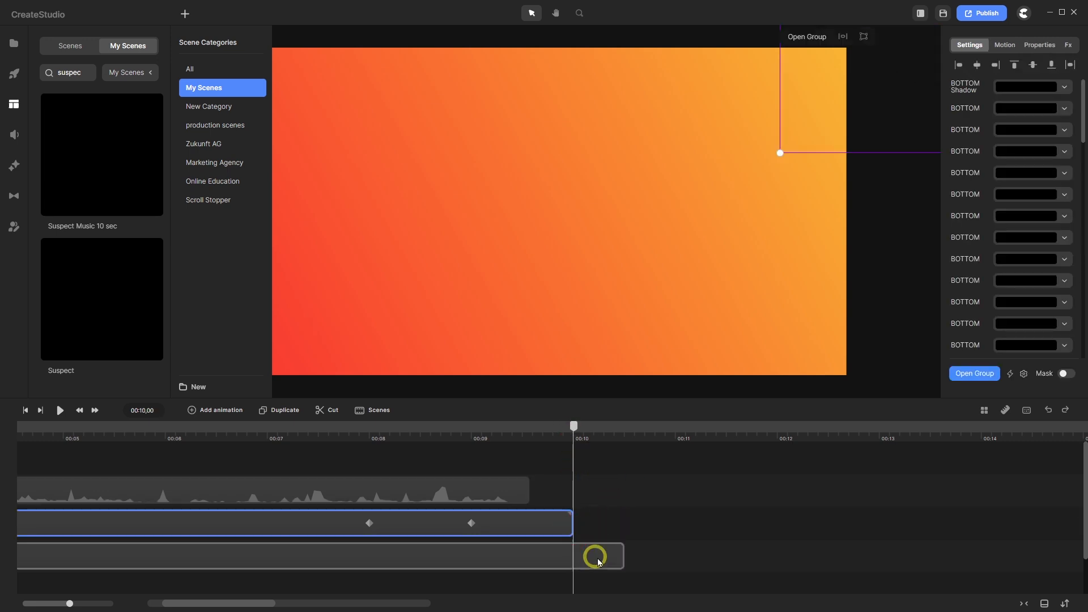
{"action": "left_click_drag", "start_coordinate": [620, 555], "coordinate": [583, 564]}
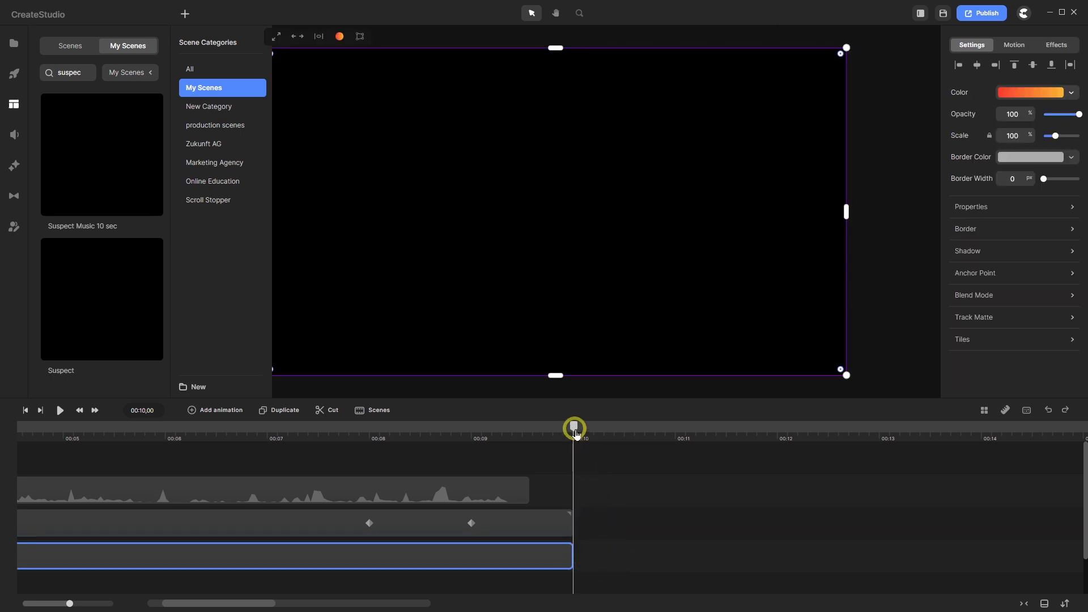
- Return the playhead to 8 seconds and open the media library
{"action": "left_click_drag", "start_coordinate": [575, 434], "coordinate": [393, 432]}
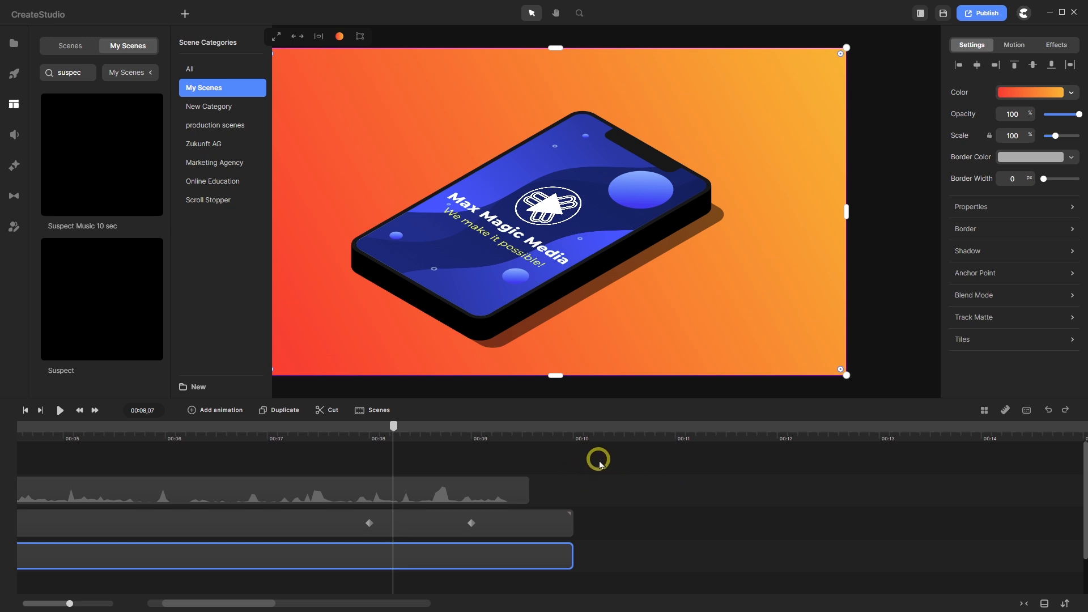
{"action": "scroll", "coordinate": [723, 276], "scroll_direction": "down", "scroll_amount": 2}
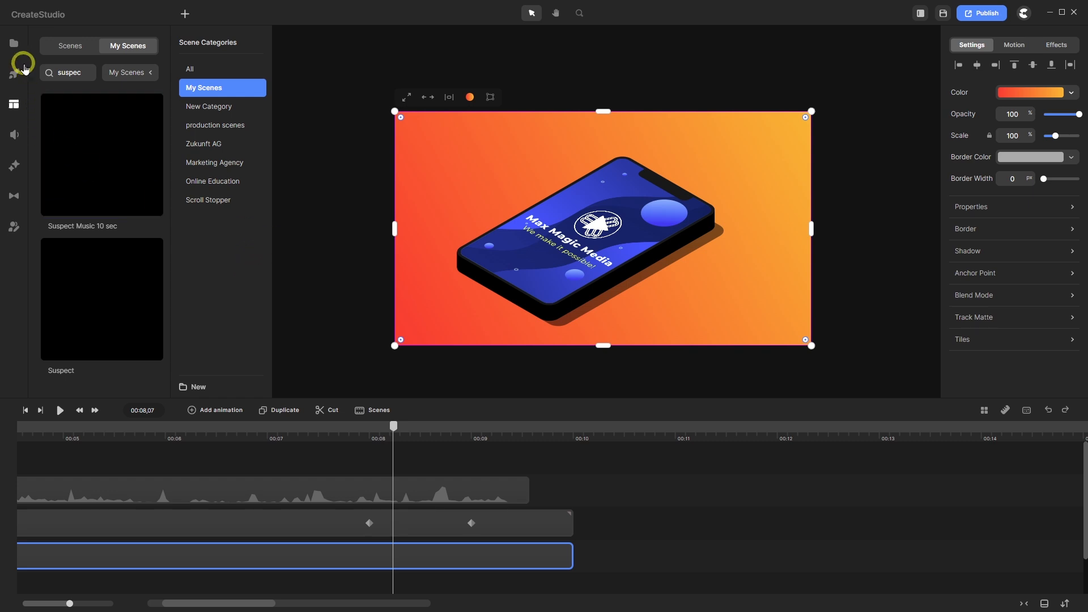
{"action": "left_click", "coordinate": [12, 43]}
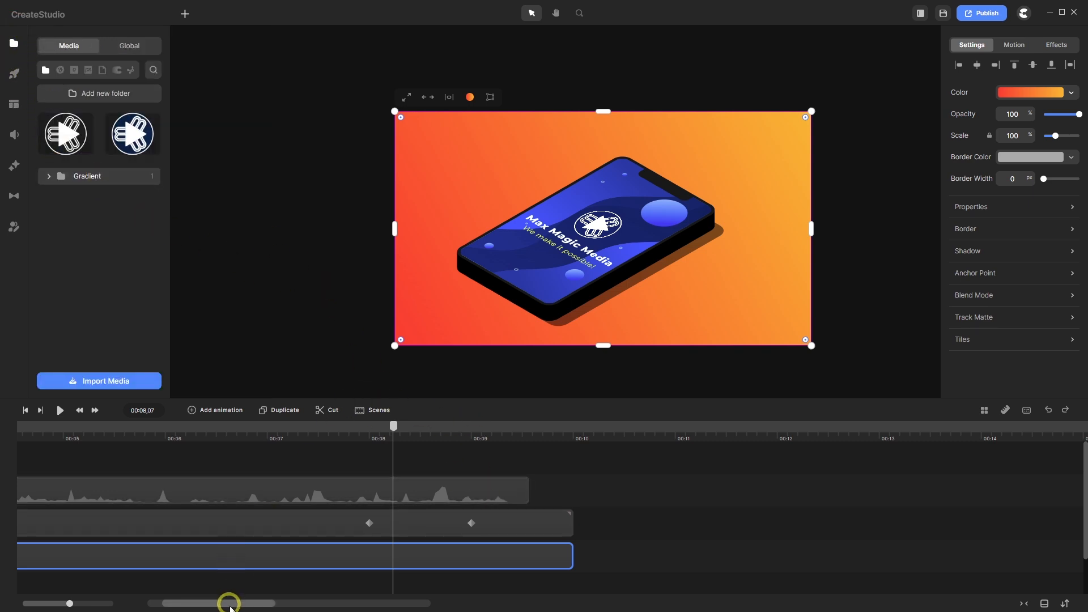
{"action": "left_click_drag", "start_coordinate": [229, 602], "coordinate": [213, 603]}
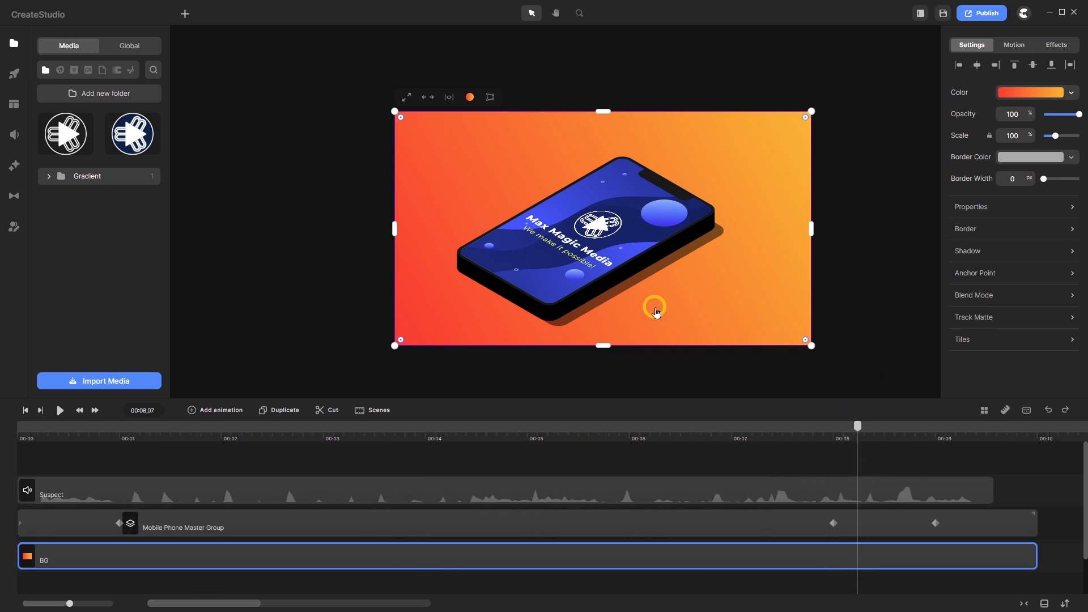
- Fit the canvas, move to about 5 seconds, and select the Mobile Phone Master Group track
{"action": "key", "text": "f"}
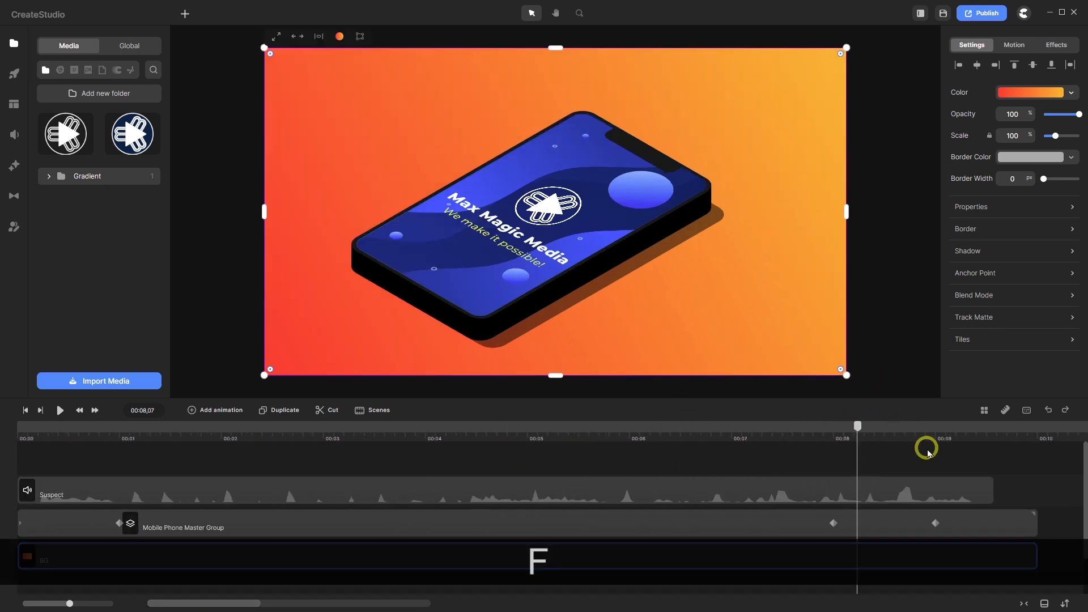
{"action": "left_click", "coordinate": [924, 456]}
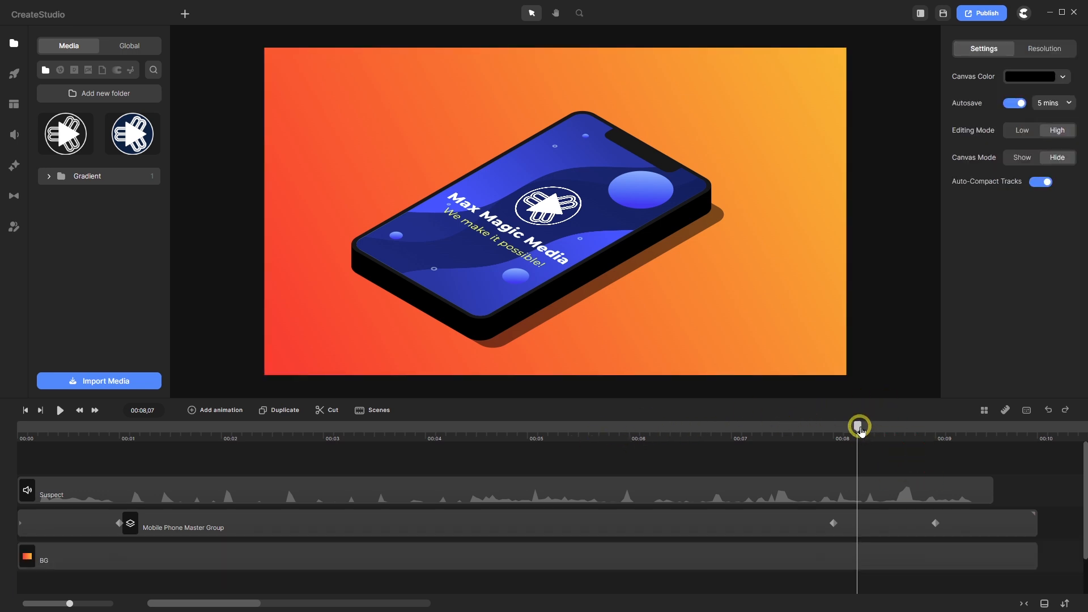
{"action": "left_click_drag", "start_coordinate": [855, 425], "coordinate": [615, 459]}
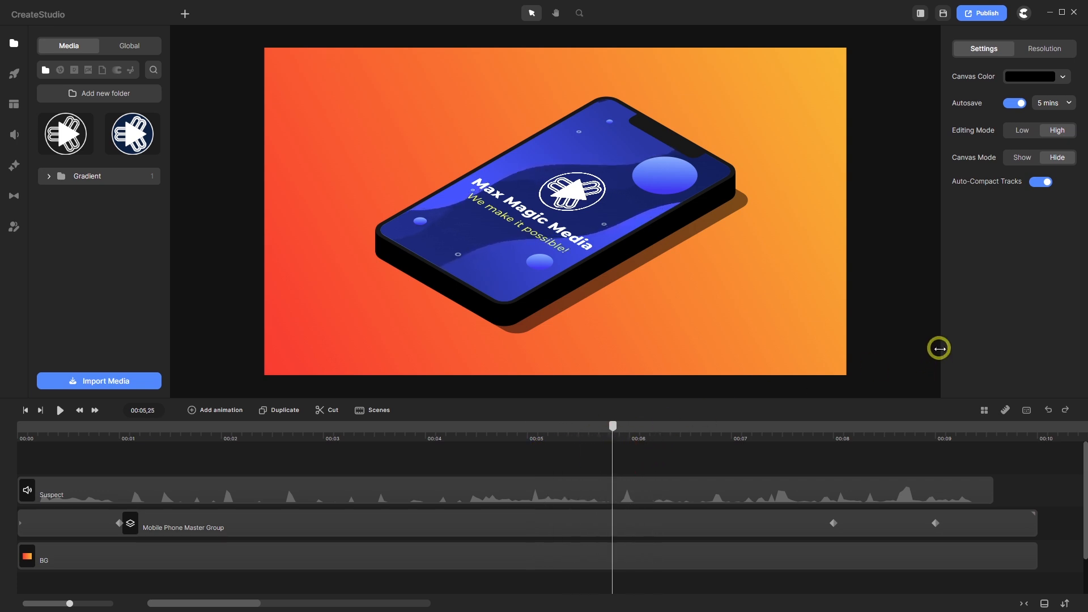
{"action": "left_click", "coordinate": [322, 531]}
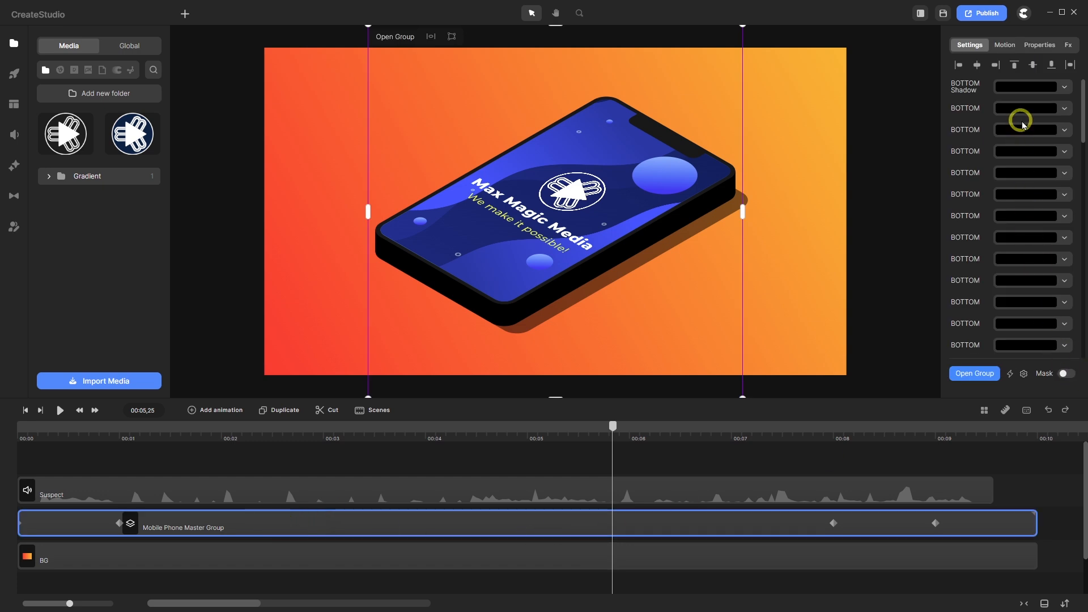
- Scroll the group's colour settings to review BOTTOM, BOTTOM Shadow, TOP, Screen and App 1–4
{"action": "scroll", "coordinate": [1022, 125], "scroll_direction": "down", "scroll_amount": 5}
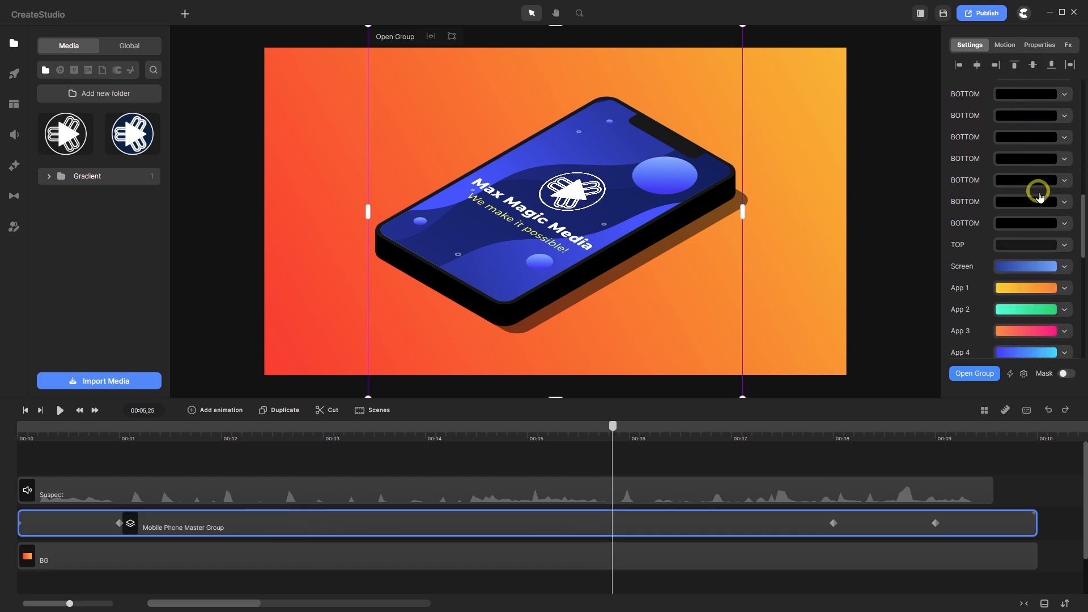
{"action": "scroll", "coordinate": [1039, 197], "scroll_direction": "up", "scroll_amount": 5}
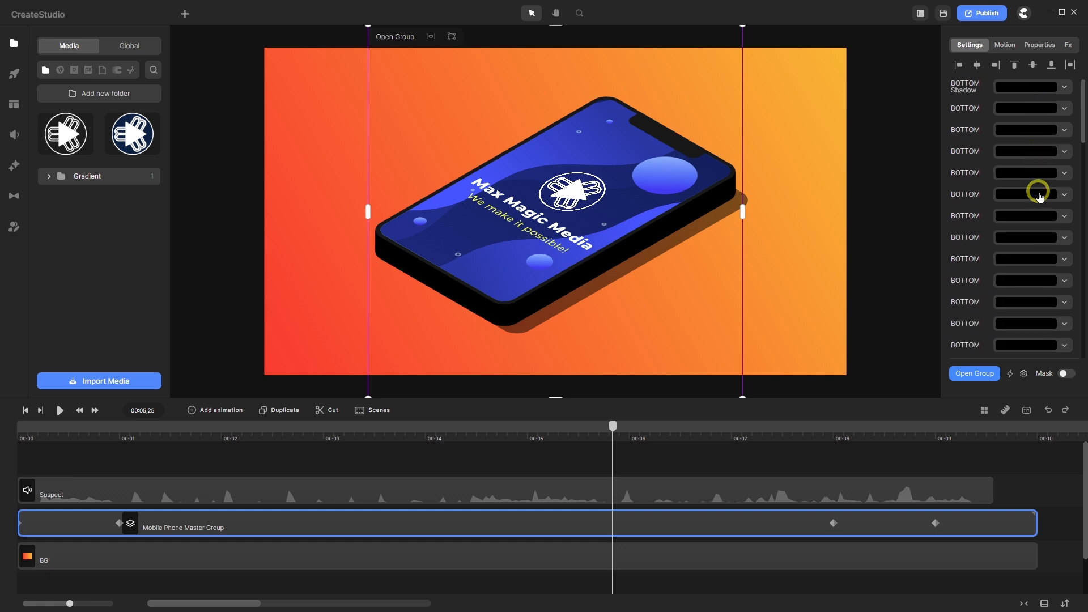
- Open the Easy Edit Properties for the phone group
{"action": "left_click", "coordinate": [1023, 376]}
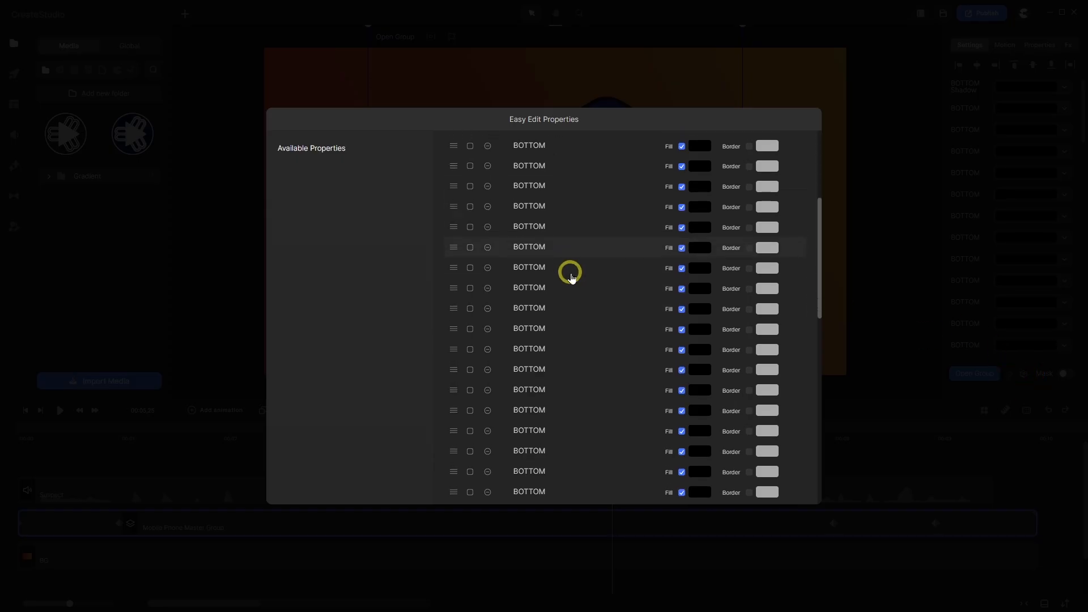
{"action": "scroll", "coordinate": [570, 273], "scroll_direction": "down", "scroll_amount": 15}
{"action": "scroll", "coordinate": [579, 274], "scroll_direction": "down", "scroll_amount": 2}
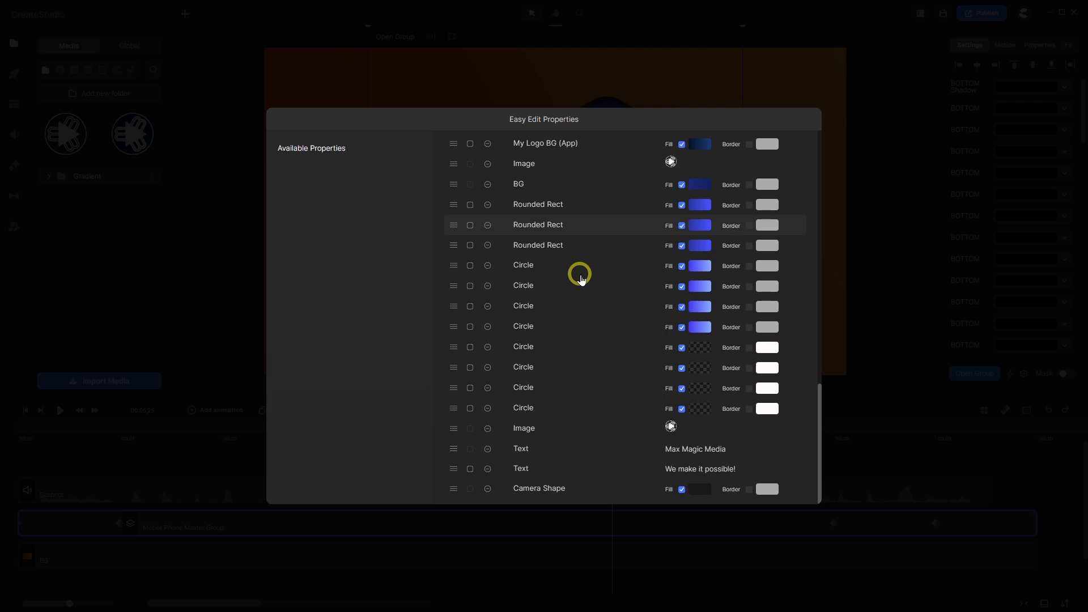
{"action": "scroll", "coordinate": [581, 277], "scroll_direction": "up", "scroll_amount": 5}
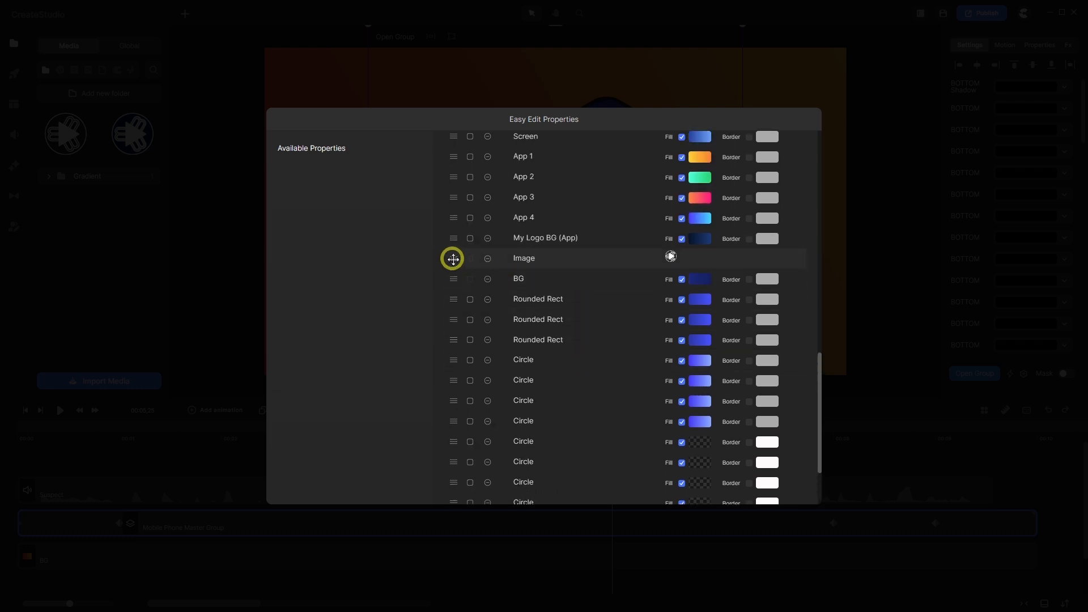
- Move the Image and My Logo BG (App) entries to the top of the list
{"action": "left_click_drag", "start_coordinate": [453, 259], "coordinate": [418, 170]}
{"action": "scroll", "coordinate": [496, 252], "scroll_direction": "down", "scroll_amount": 8}
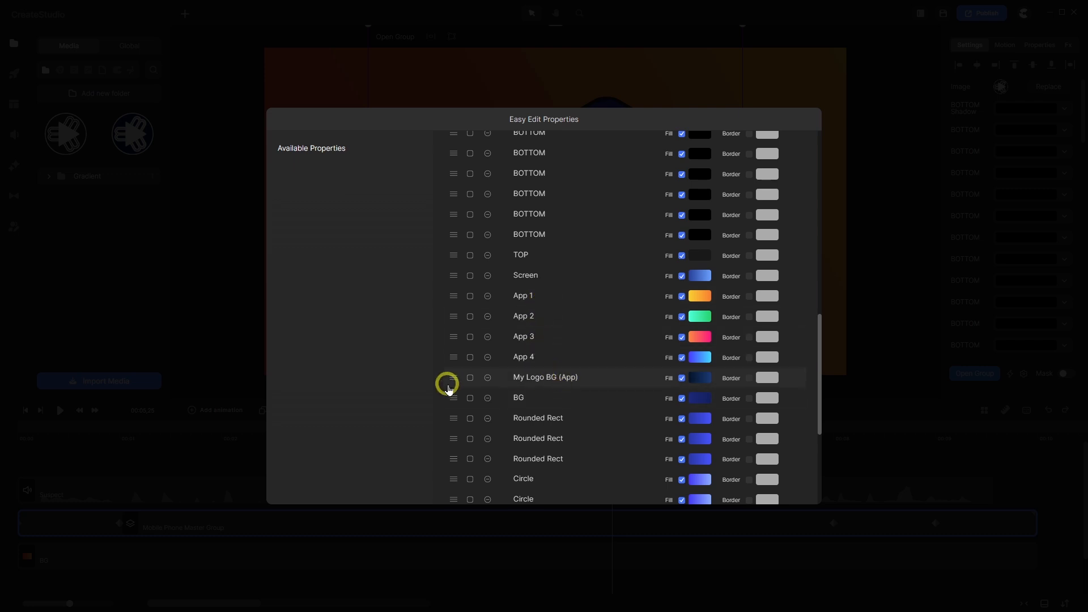
{"action": "left_click_drag", "start_coordinate": [452, 378], "coordinate": [432, 182]}
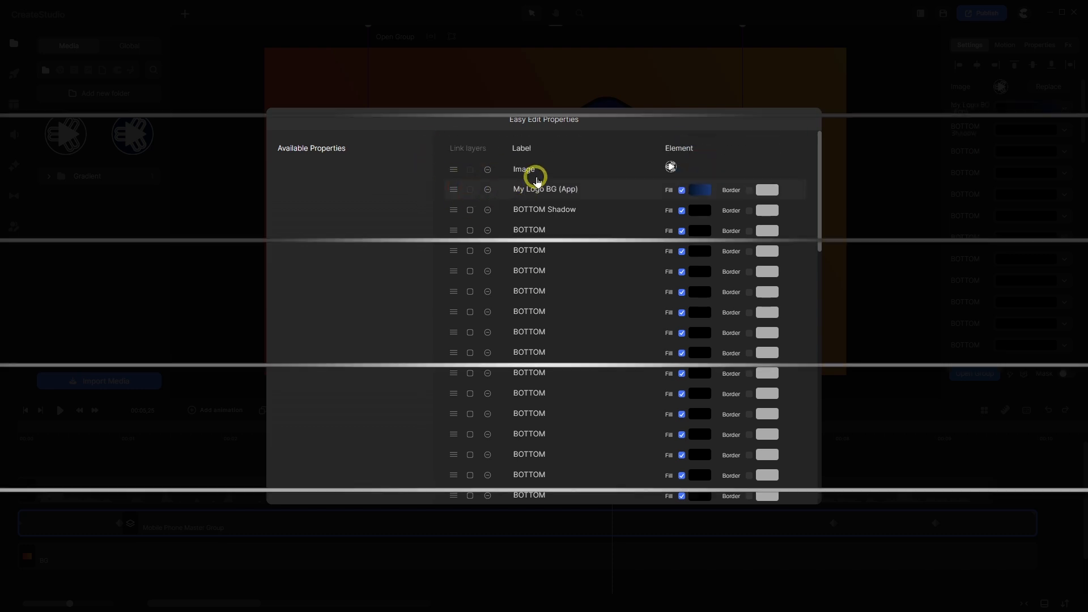
- Rename the first Image property to 'Logo (App)'
{"action": "double_click", "coordinate": [512, 169]}
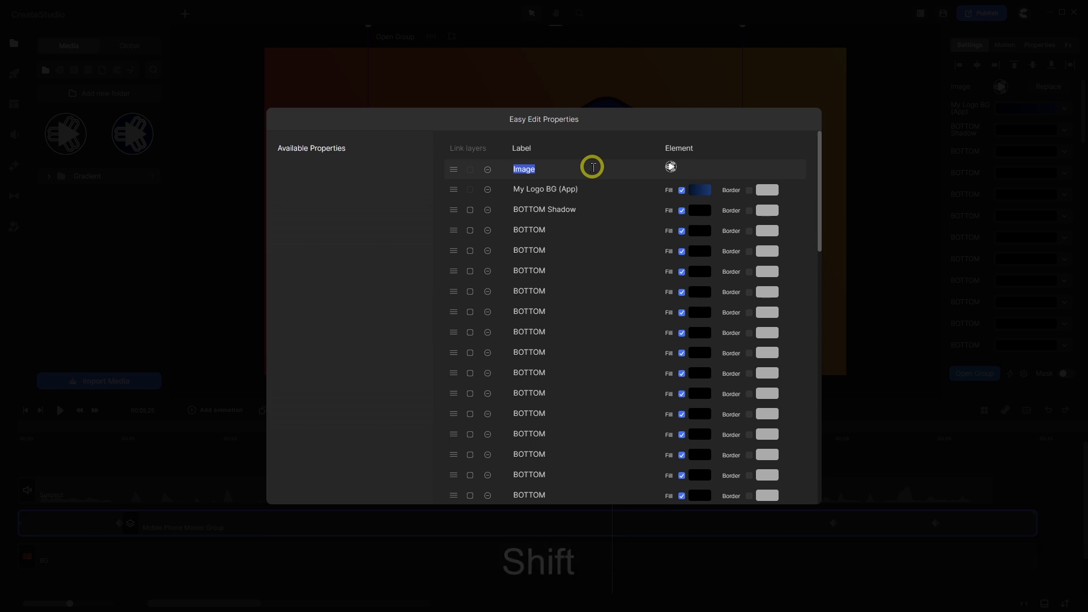
{"action": "type", "text": "Logo ("}
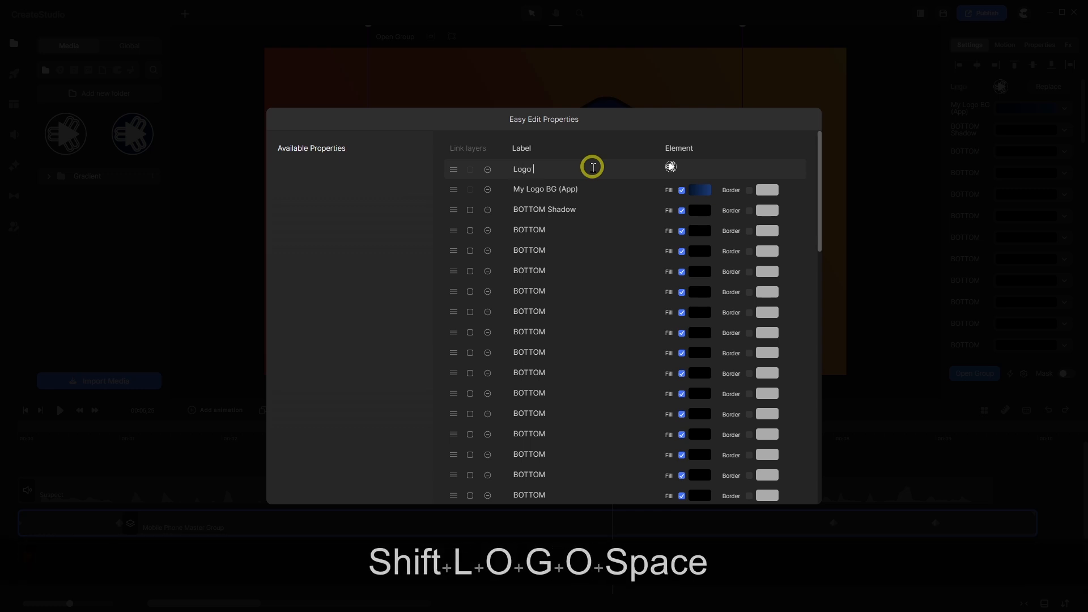
{"action": "type", "text": "App"}
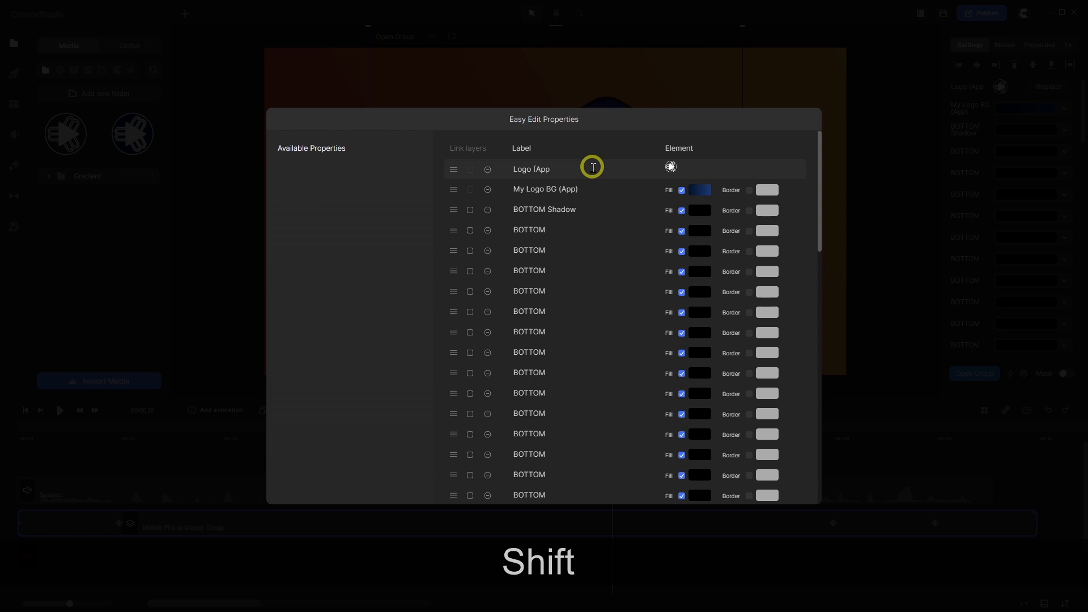
{"action": "type", "text": ")"}
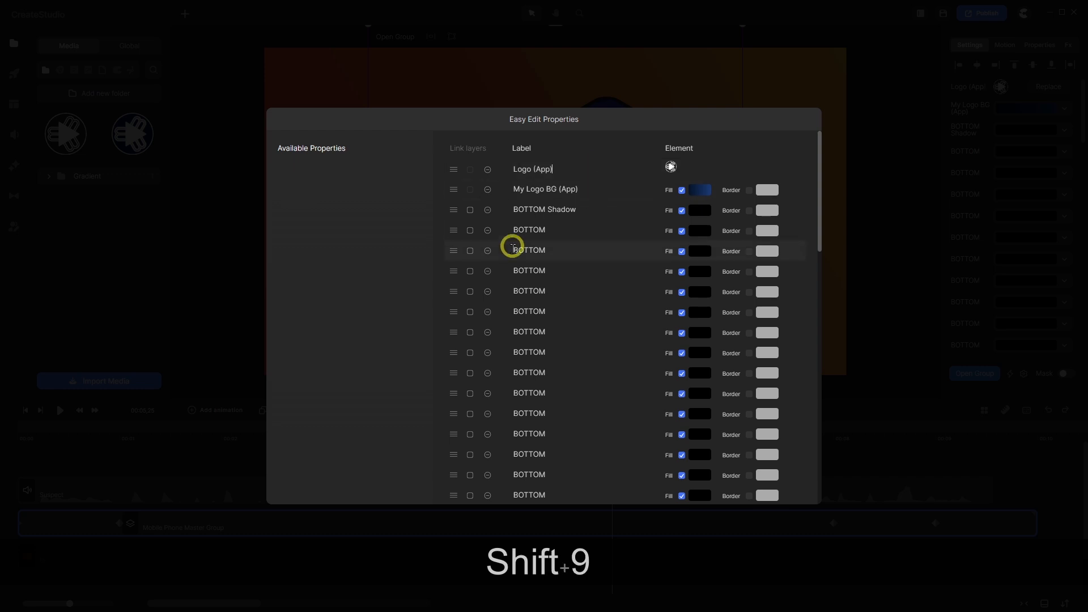
{"action": "scroll", "coordinate": [652, 266], "scroll_direction": "down", "scroll_amount": 15}
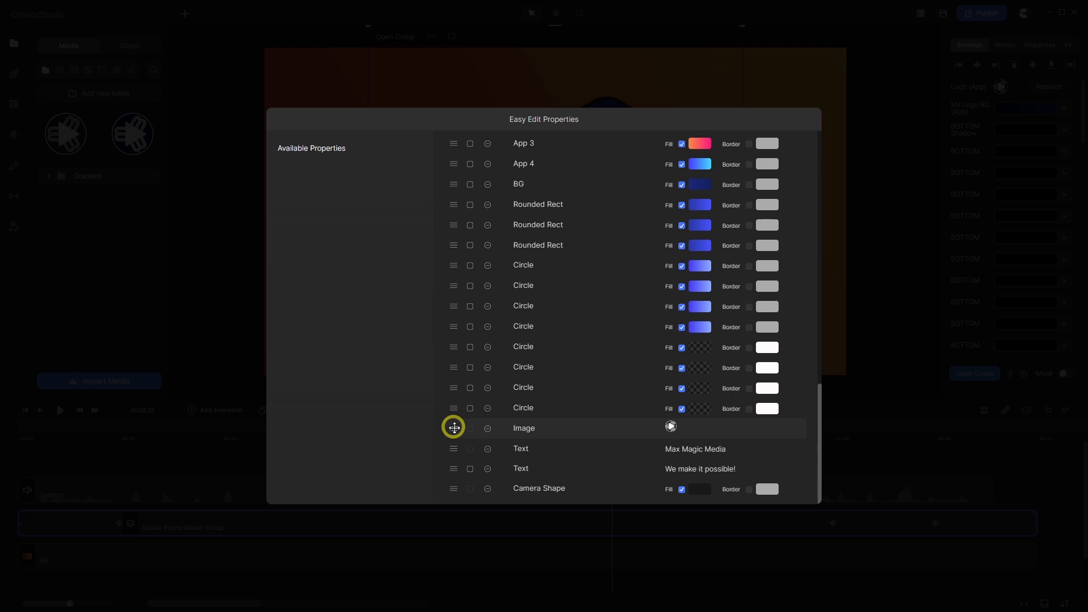
- Move the second Image entry up to third place and rename it 'Logo'
{"action": "left_click_drag", "start_coordinate": [454, 428], "coordinate": [439, 214]}
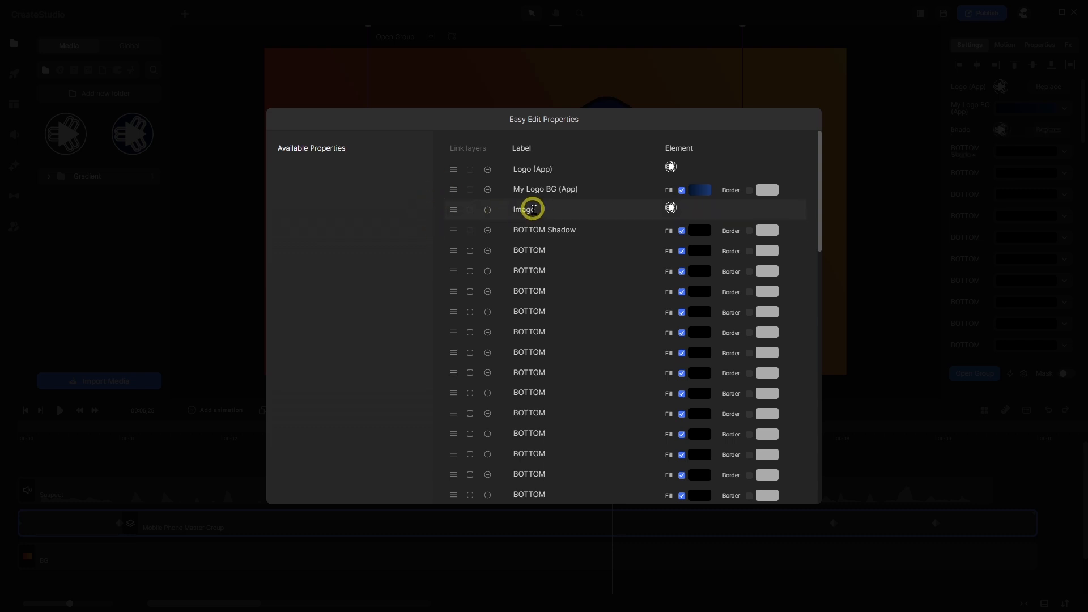
{"action": "left_click_drag", "start_coordinate": [533, 209], "coordinate": [512, 211]}
{"action": "type", "text": "Logo"}
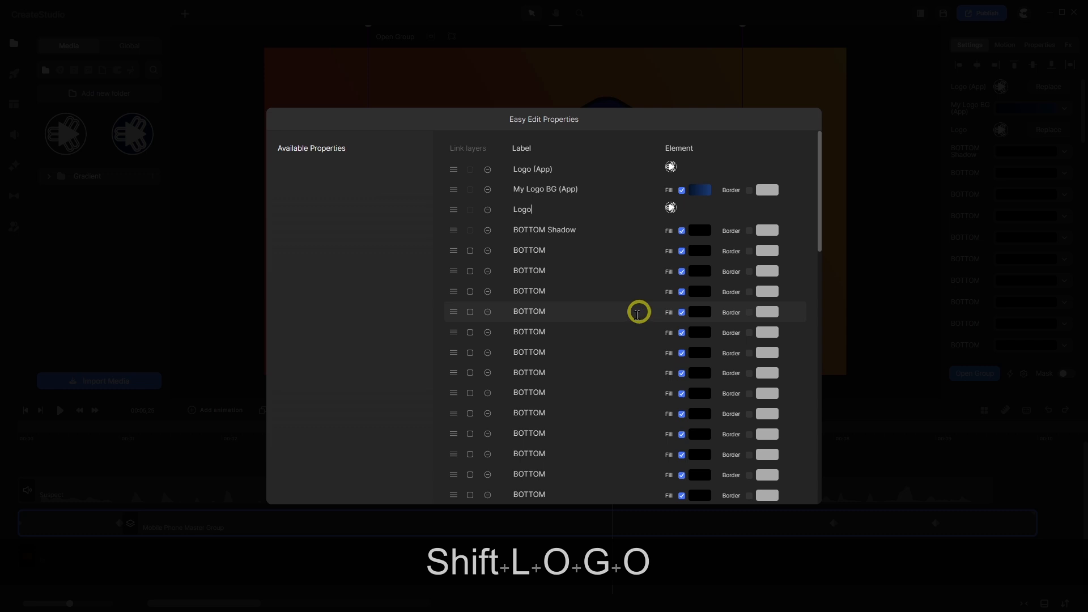
{"action": "scroll", "coordinate": [637, 311], "scroll_direction": "down", "scroll_amount": 15}
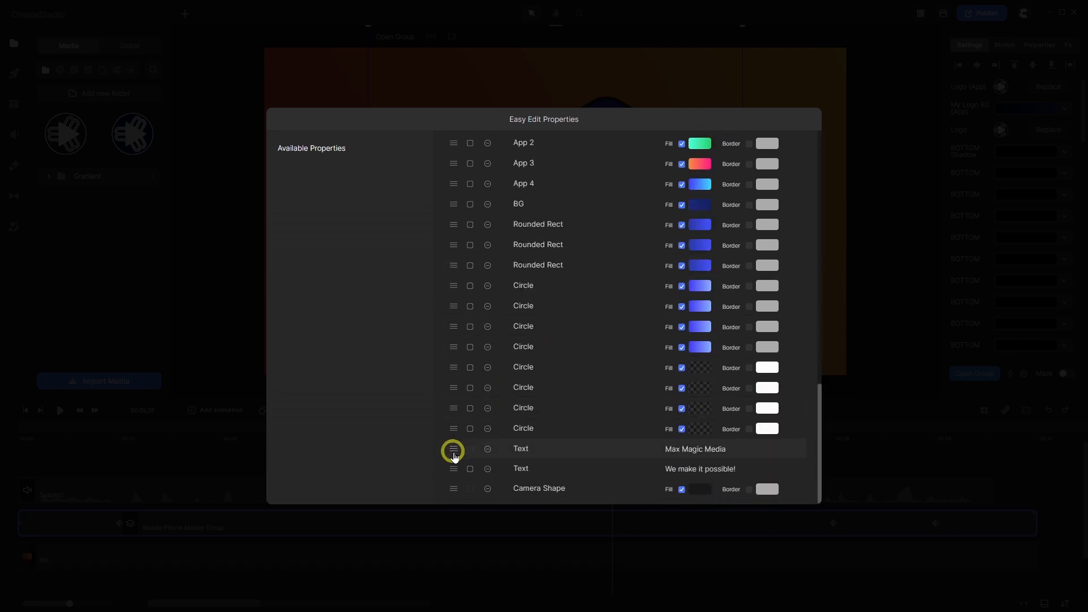
- Drag the Max Magic Media and We make it possible! text entries to directly below Logo
{"action": "left_click_drag", "start_coordinate": [453, 449], "coordinate": [435, 233]}
{"action": "scroll", "coordinate": [535, 286], "scroll_direction": "down", "scroll_amount": 15}
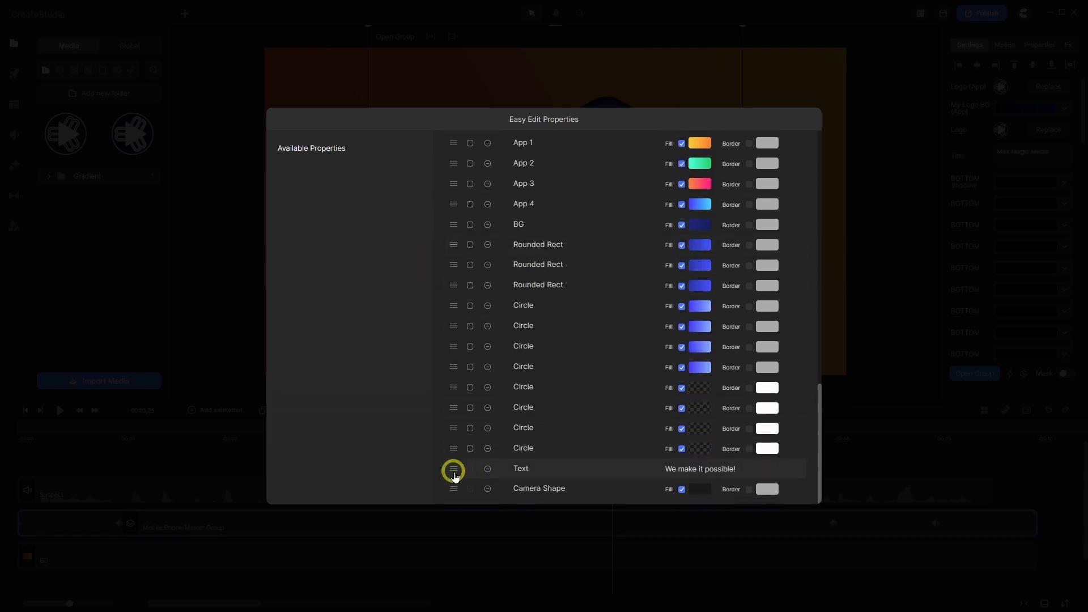
{"action": "left_click_drag", "start_coordinate": [453, 467], "coordinate": [435, 256]}
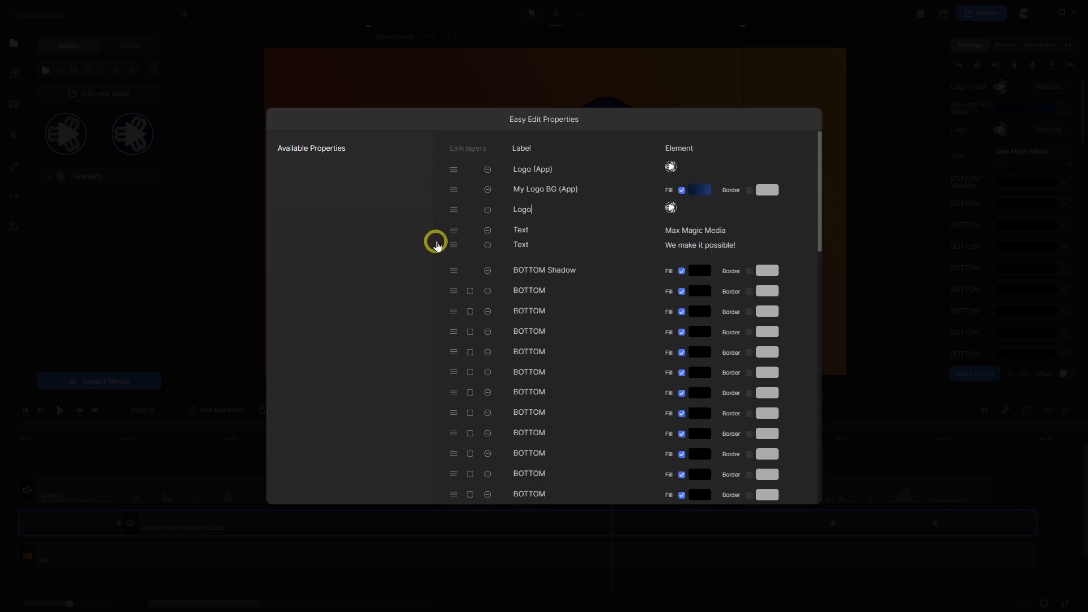
{"action": "scroll", "coordinate": [463, 348], "scroll_direction": "down", "scroll_amount": 10}
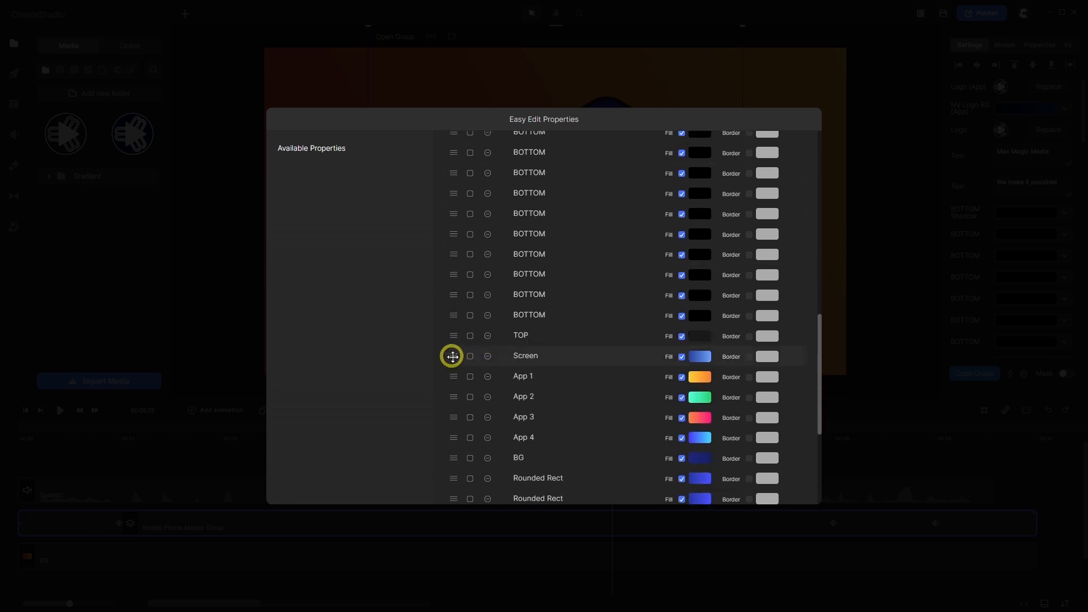
- Place TOP, Camera Shape and Screen after the text entries, with Camera Shape beneath TOP
{"action": "left_click_drag", "start_coordinate": [453, 356], "coordinate": [445, 222]}
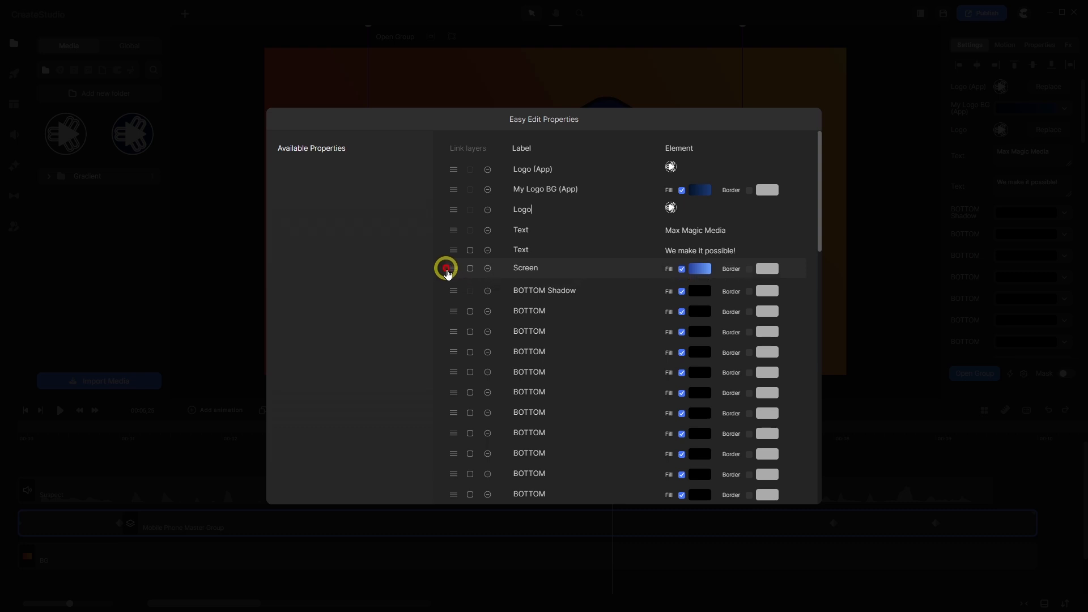
{"action": "scroll", "coordinate": [477, 316], "scroll_direction": "down", "scroll_amount": 10}
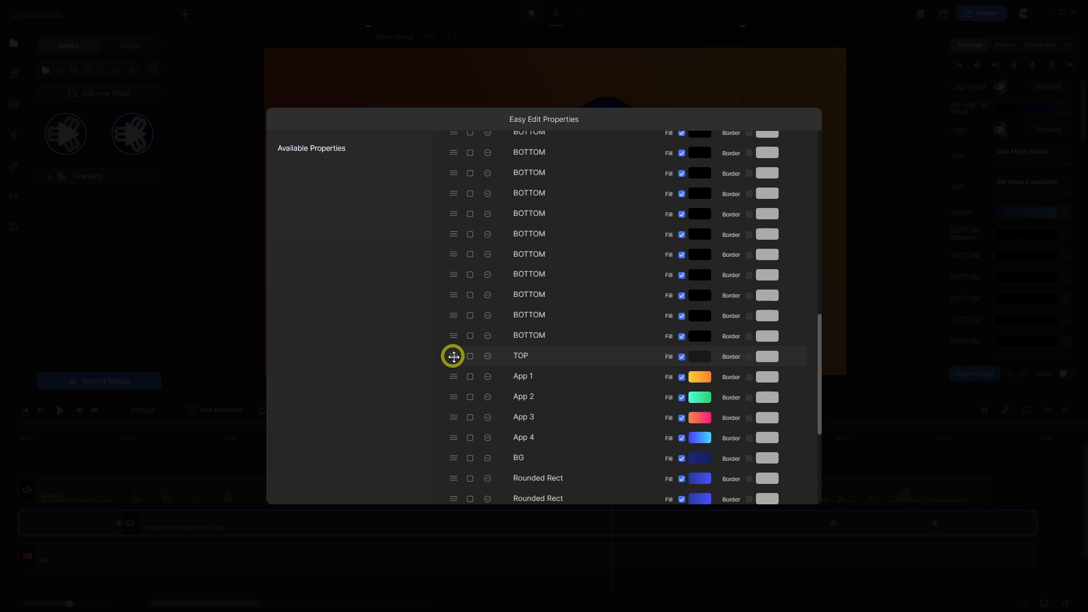
{"action": "left_click_drag", "start_coordinate": [453, 356], "coordinate": [453, 243]}
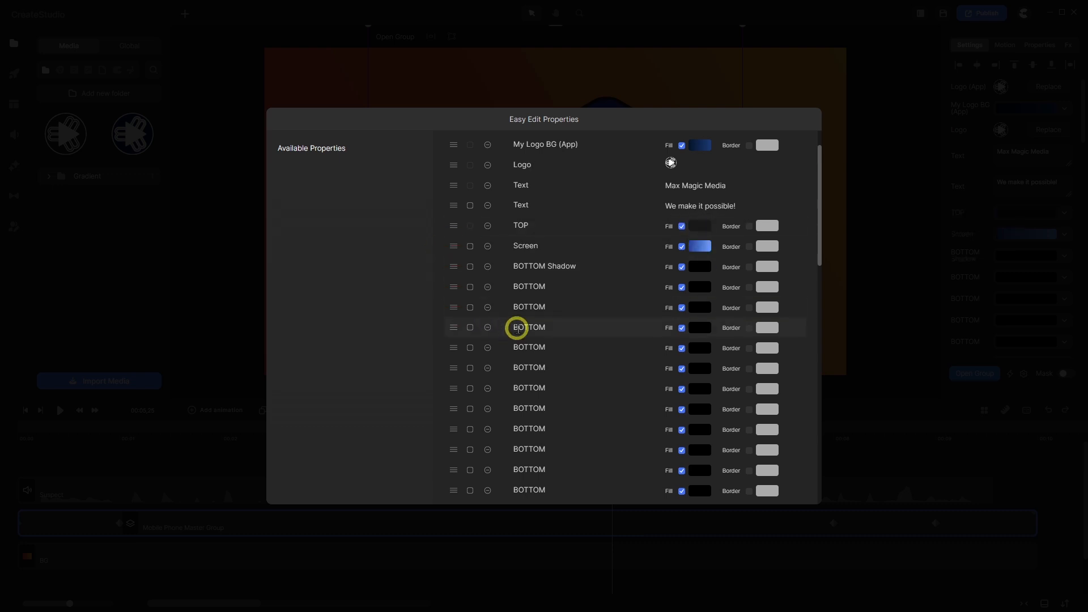
{"action": "scroll", "coordinate": [488, 307], "scroll_direction": "down", "scroll_amount": 10}
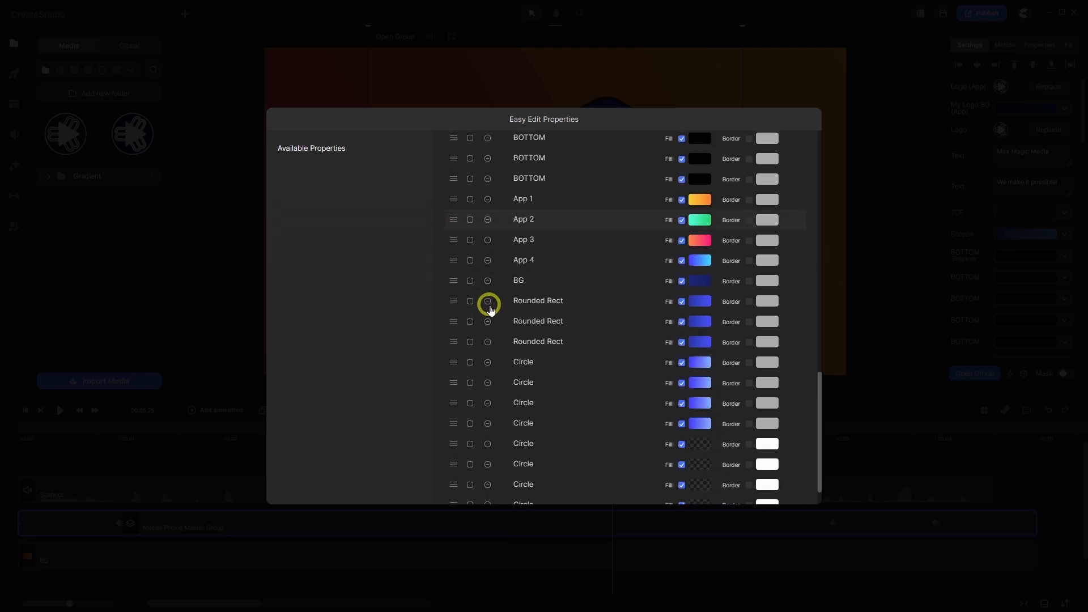
{"action": "scroll", "coordinate": [490, 308], "scroll_direction": "down", "scroll_amount": 1}
{"action": "scroll", "coordinate": [490, 308], "scroll_direction": "down", "scroll_amount": 1}
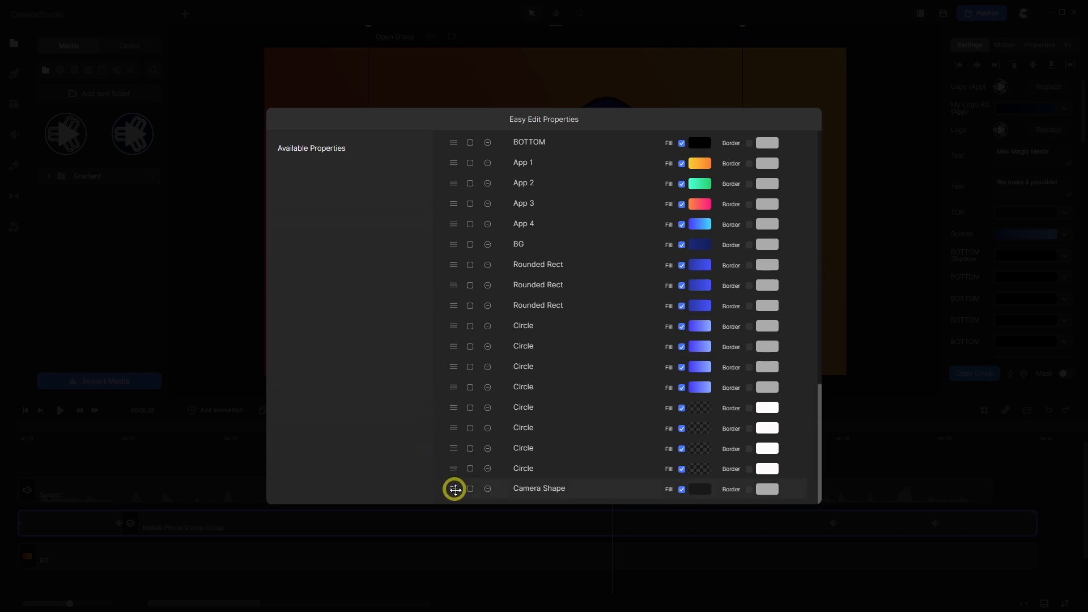
{"action": "left_click_drag", "start_coordinate": [454, 489], "coordinate": [426, 292]}
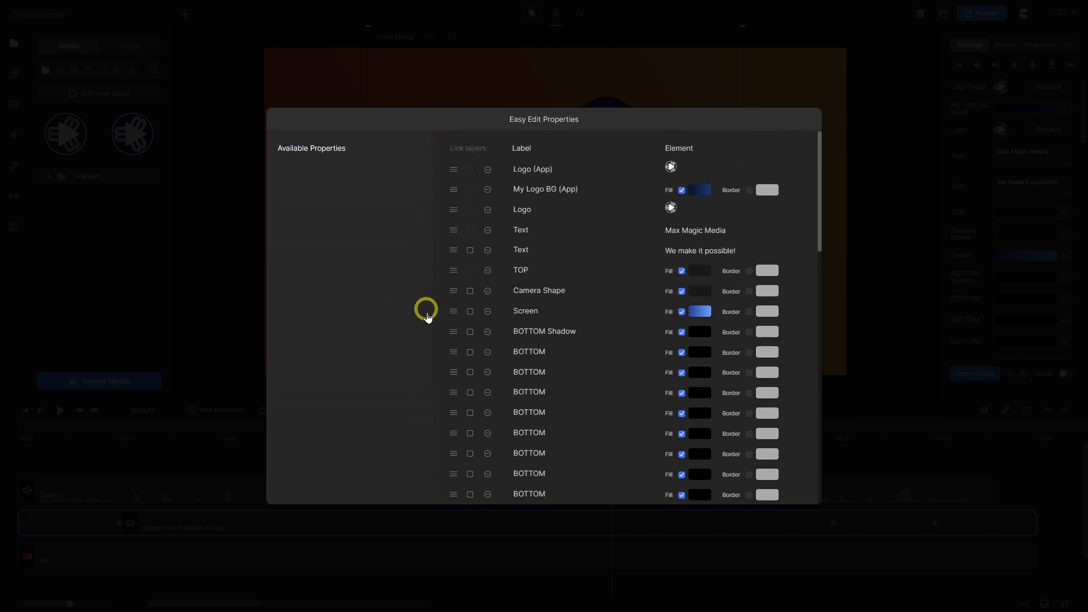
- Arrange App 1, App 2, App 3 and App 4 in order right after Screen
{"action": "scroll", "coordinate": [498, 310], "scroll_direction": "down", "scroll_amount": 10}
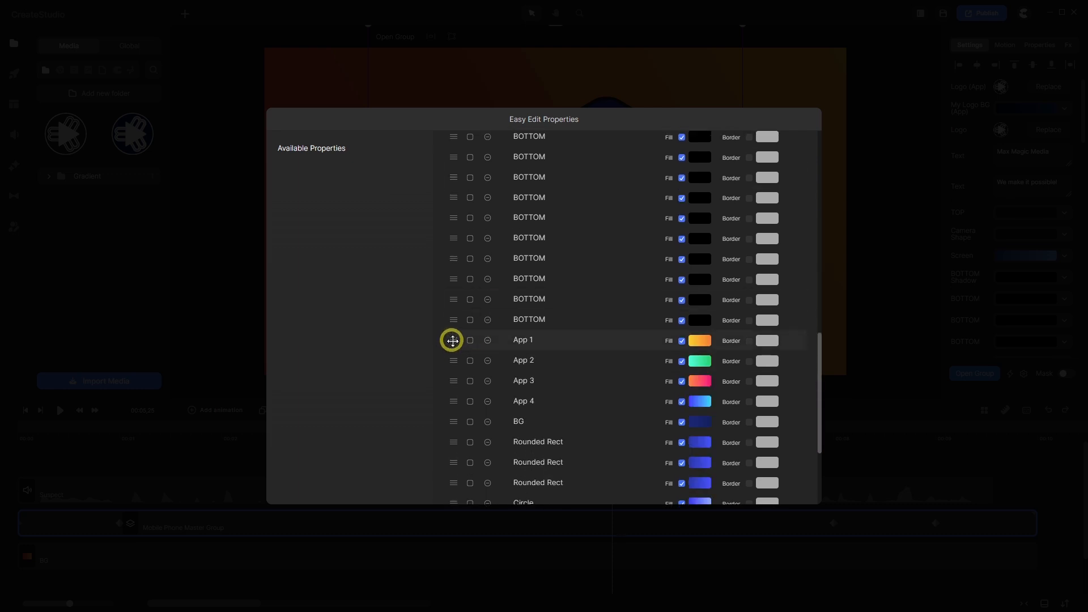
{"action": "left_click_drag", "start_coordinate": [453, 340], "coordinate": [440, 296]}
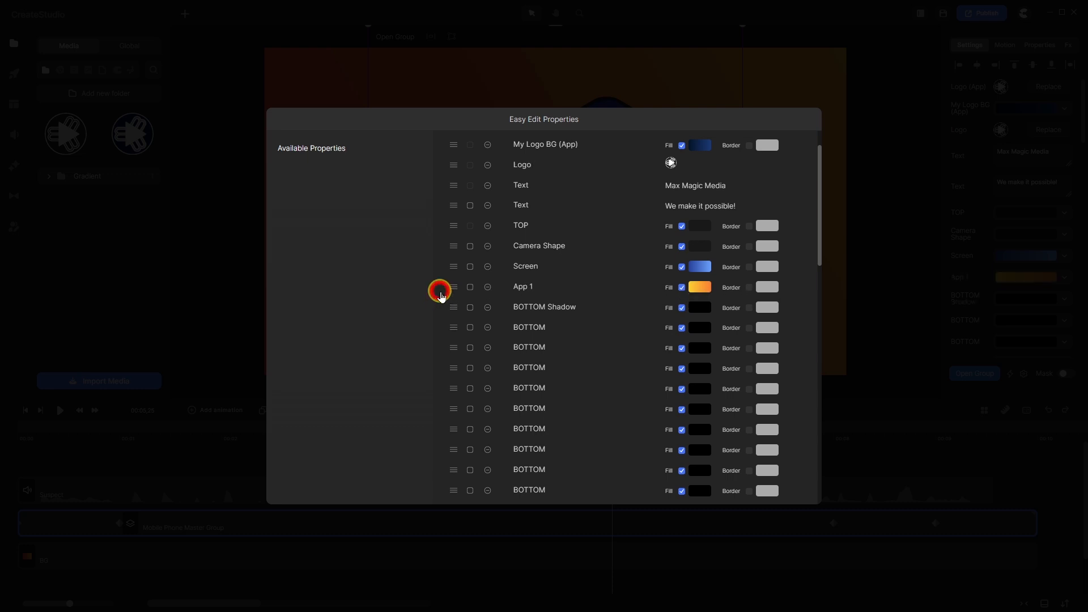
{"action": "scroll", "coordinate": [445, 293], "scroll_direction": "down", "scroll_amount": 10}
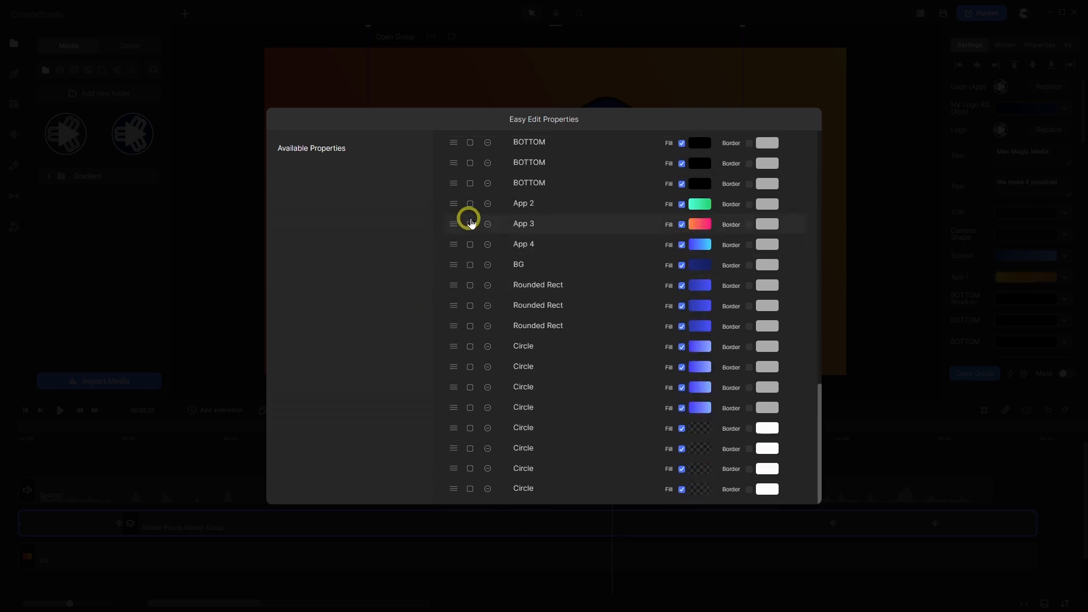
{"action": "left_click_drag", "start_coordinate": [453, 204], "coordinate": [439, 182]}
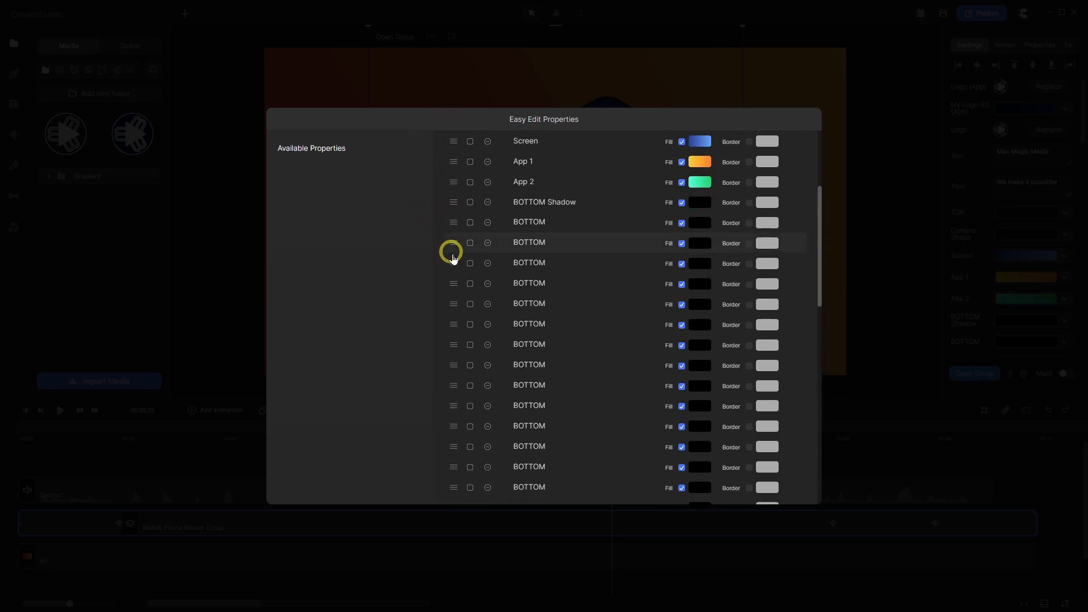
{"action": "scroll", "coordinate": [457, 248], "scroll_direction": "down", "scroll_amount": 10}
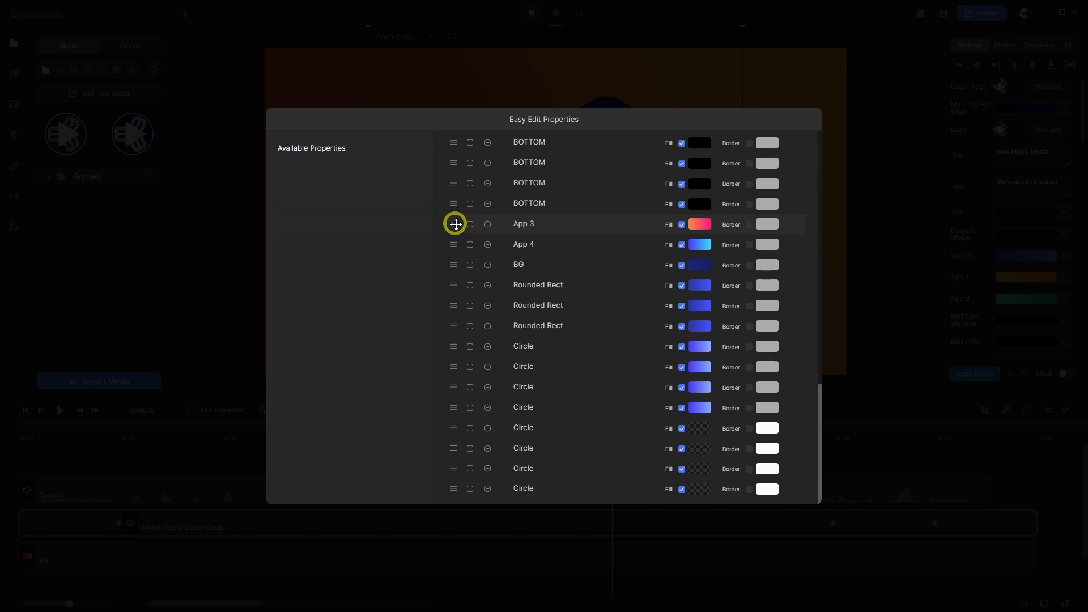
{"action": "left_click_drag", "start_coordinate": [456, 224], "coordinate": [429, 342]}
{"action": "scroll", "coordinate": [480, 312], "scroll_direction": "down", "scroll_amount": 10}
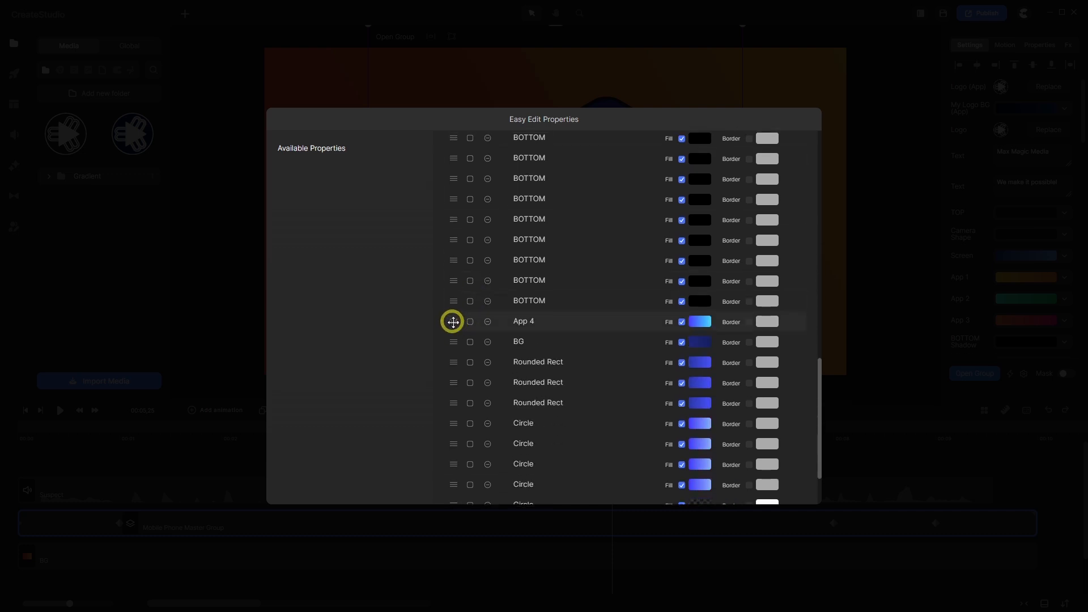
{"action": "left_click_drag", "start_coordinate": [453, 321], "coordinate": [437, 299]}
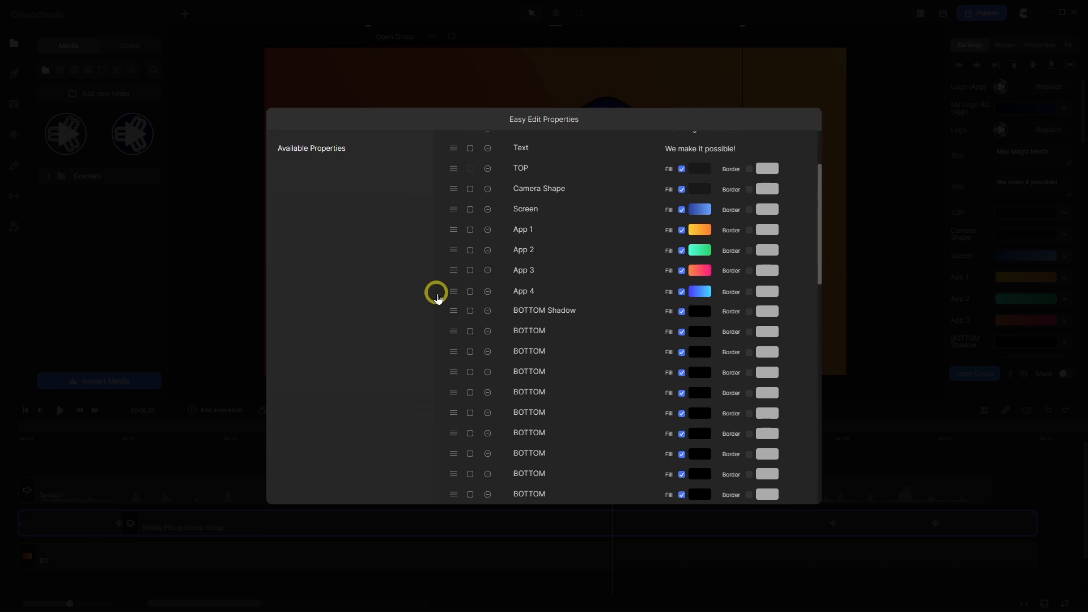
{"action": "scroll", "coordinate": [488, 311], "scroll_direction": "down", "scroll_amount": 1}
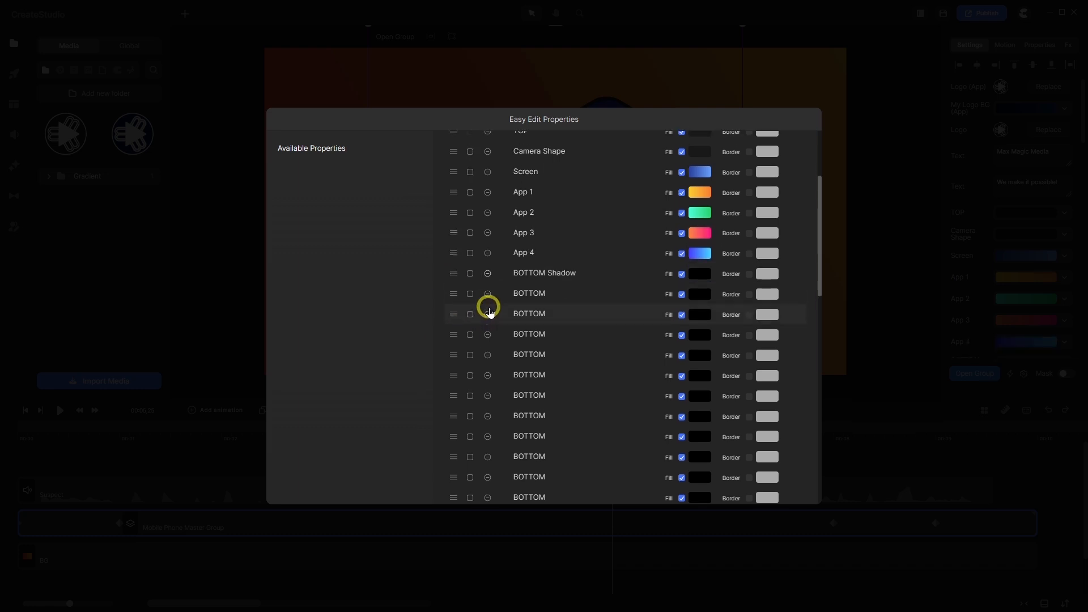
{"action": "scroll", "coordinate": [489, 310], "scroll_direction": "down", "scroll_amount": 2}
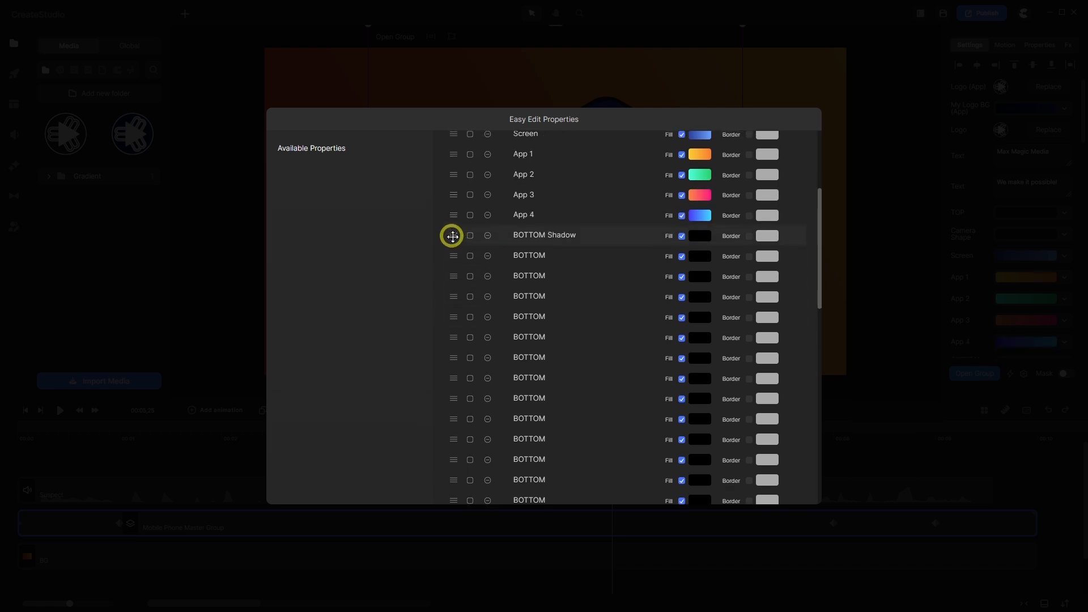
- Move BOTTOM Shadow below the BOTTOM entries and put BG last in the list
{"action": "left_click_drag", "start_coordinate": [452, 236], "coordinate": [432, 298]}
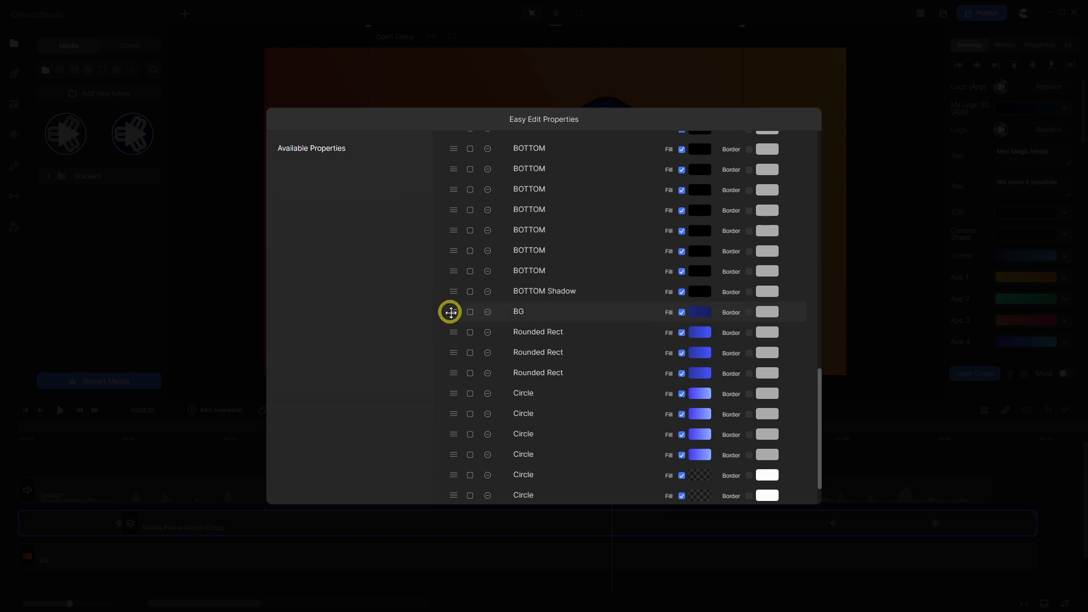
{"action": "left_click_drag", "start_coordinate": [451, 312], "coordinate": [456, 491]}
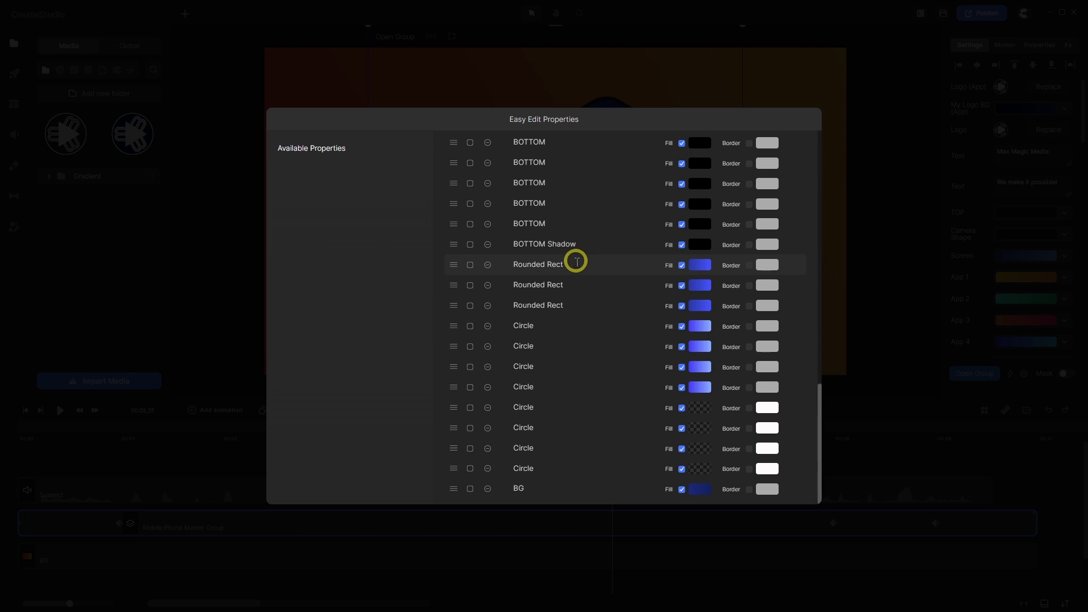
{"action": "scroll", "coordinate": [562, 300], "scroll_direction": "up", "scroll_amount": 15}
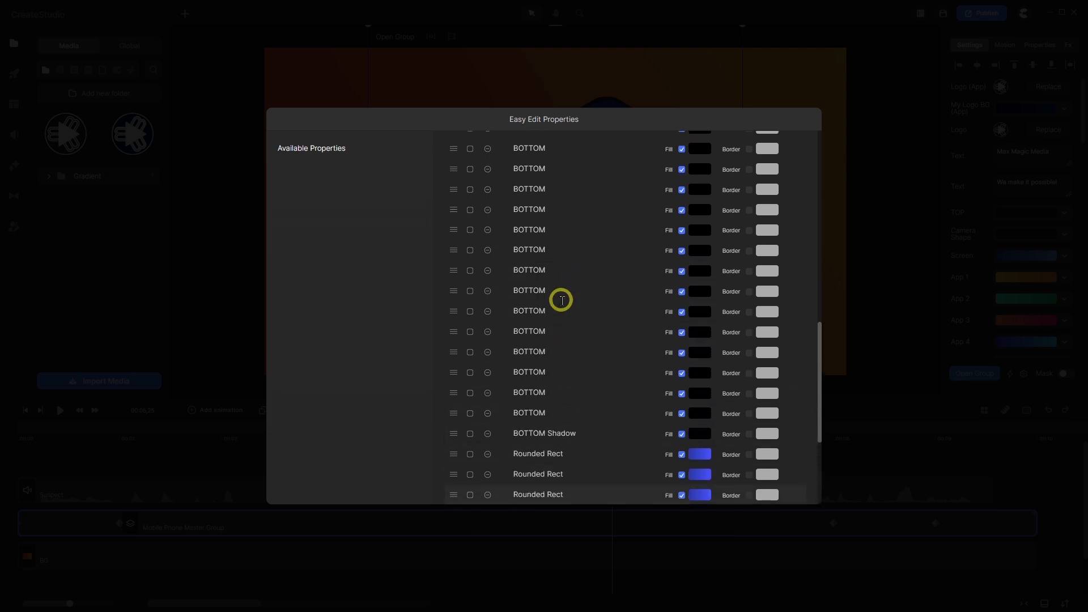
{"action": "scroll", "coordinate": [562, 300], "scroll_direction": "up", "scroll_amount": 5}
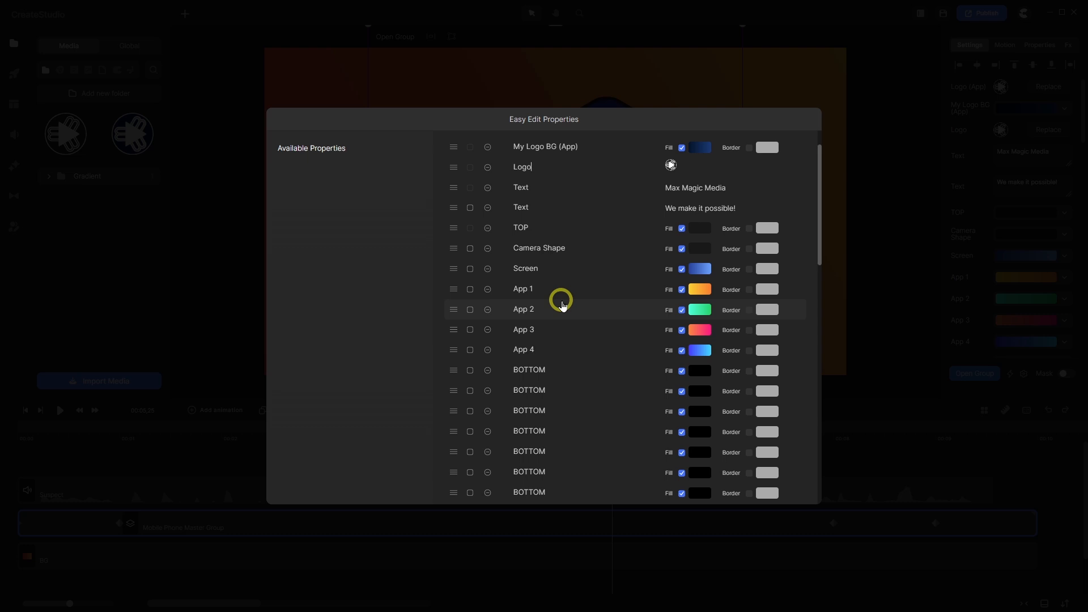
- Enable Border and disable Fill on the white-outlined Circle entries
{"action": "scroll", "coordinate": [562, 304], "scroll_direction": "down", "scroll_amount": 20}
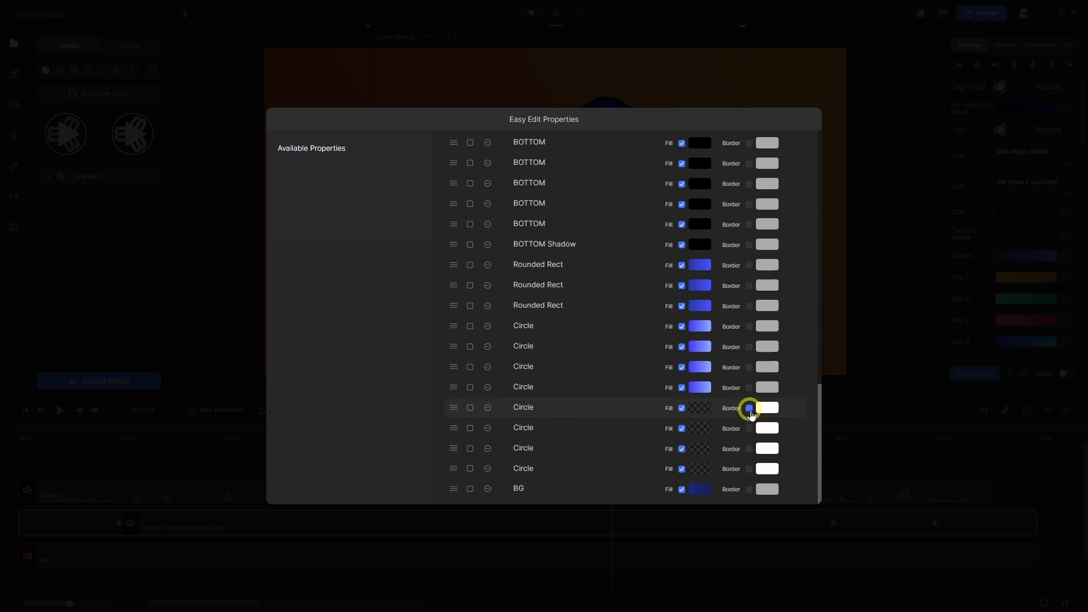
{"action": "left_click", "coordinate": [749, 449]}
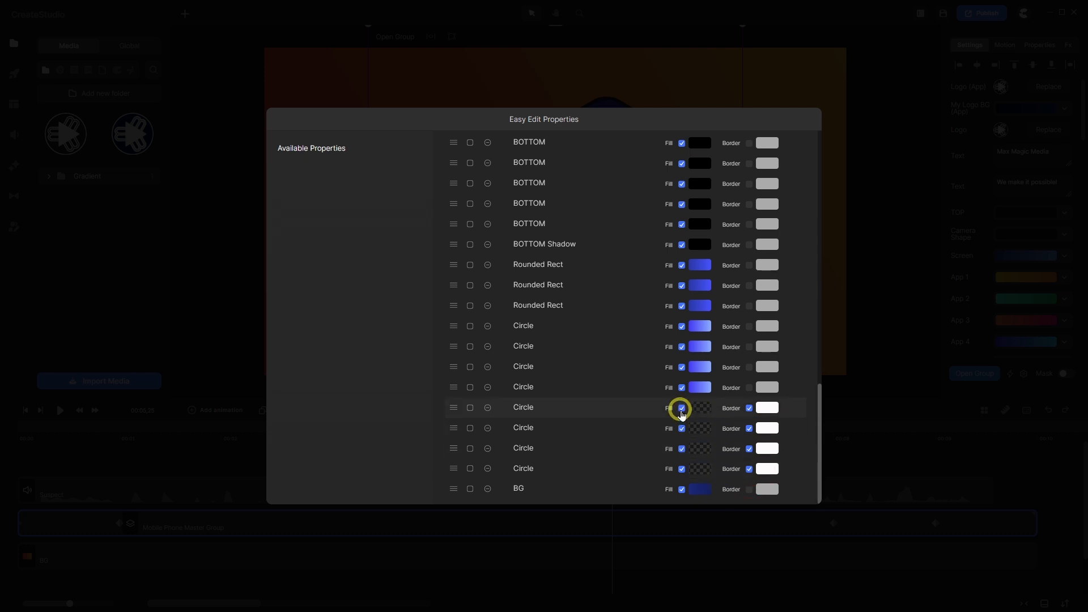
{"action": "left_click", "coordinate": [681, 428]}
{"action": "left_click", "coordinate": [681, 448]}
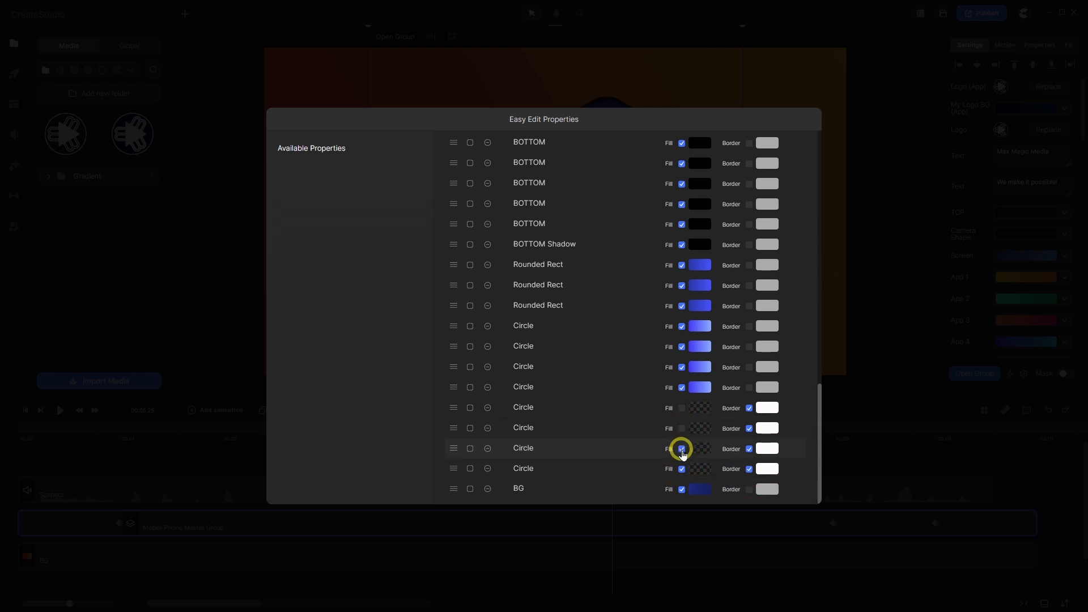
{"action": "left_click", "coordinate": [681, 468]}
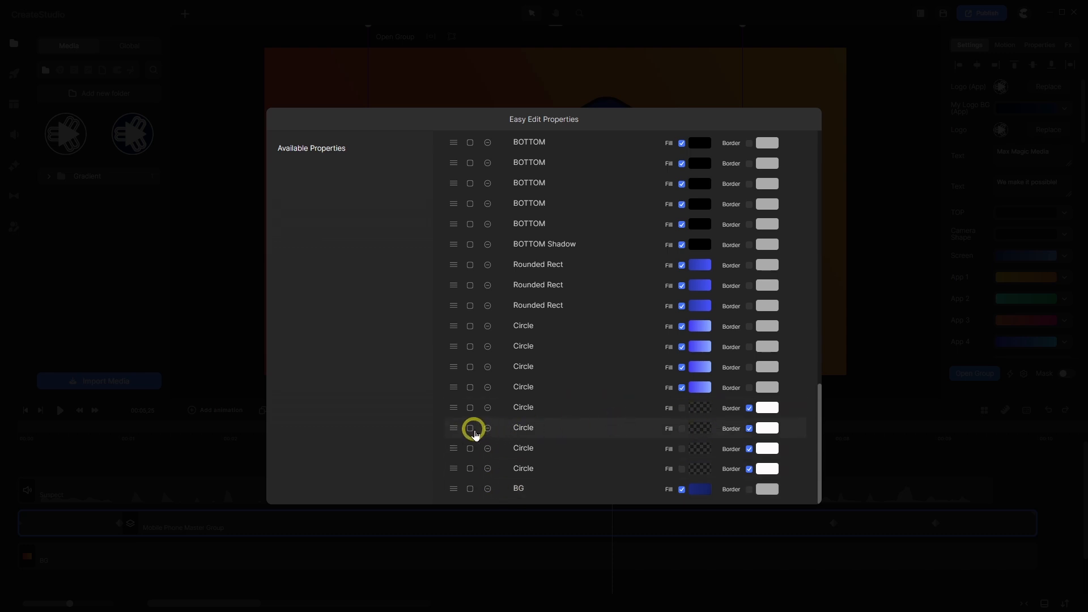
- Link the outlined Circles, gradient Circles and duplicate Rounded Rects to their group's first entry
{"action": "left_click_drag", "start_coordinate": [469, 428], "coordinate": [469, 448]}
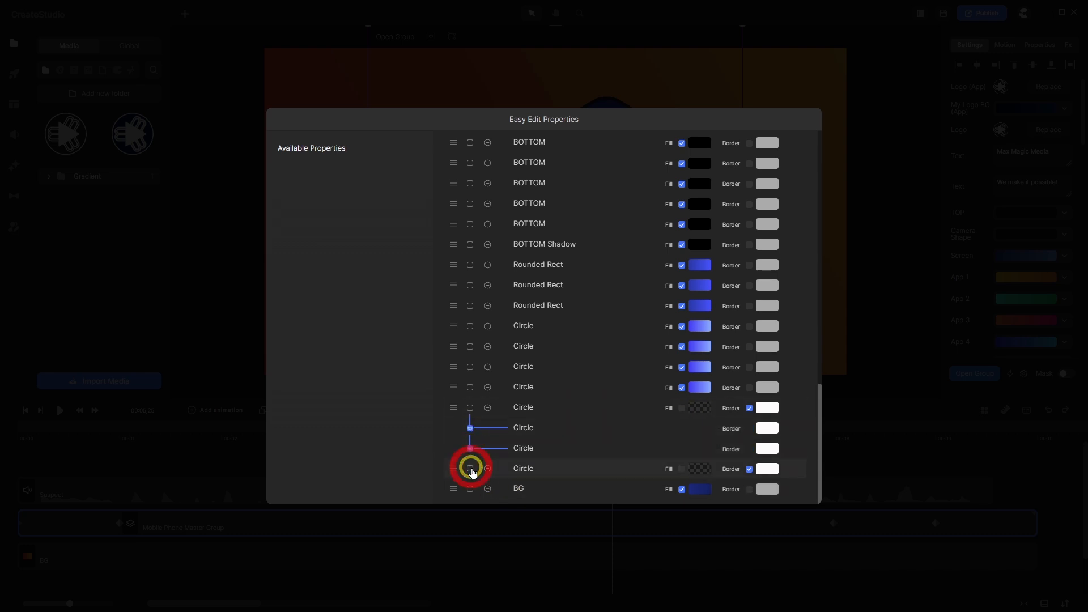
{"action": "left_click", "coordinate": [470, 469]}
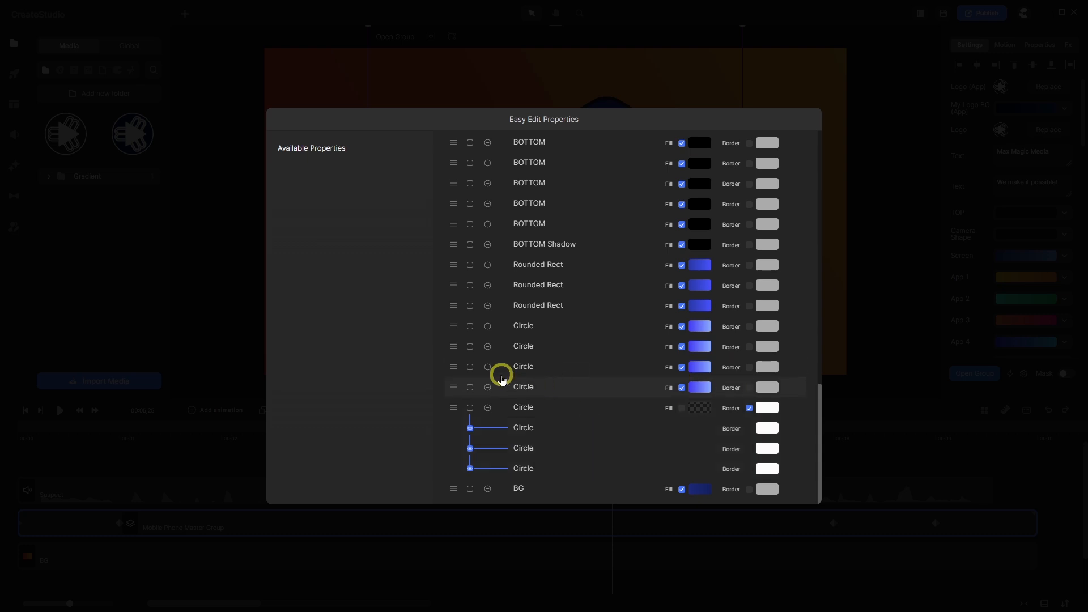
{"action": "left_click", "coordinate": [470, 347]}
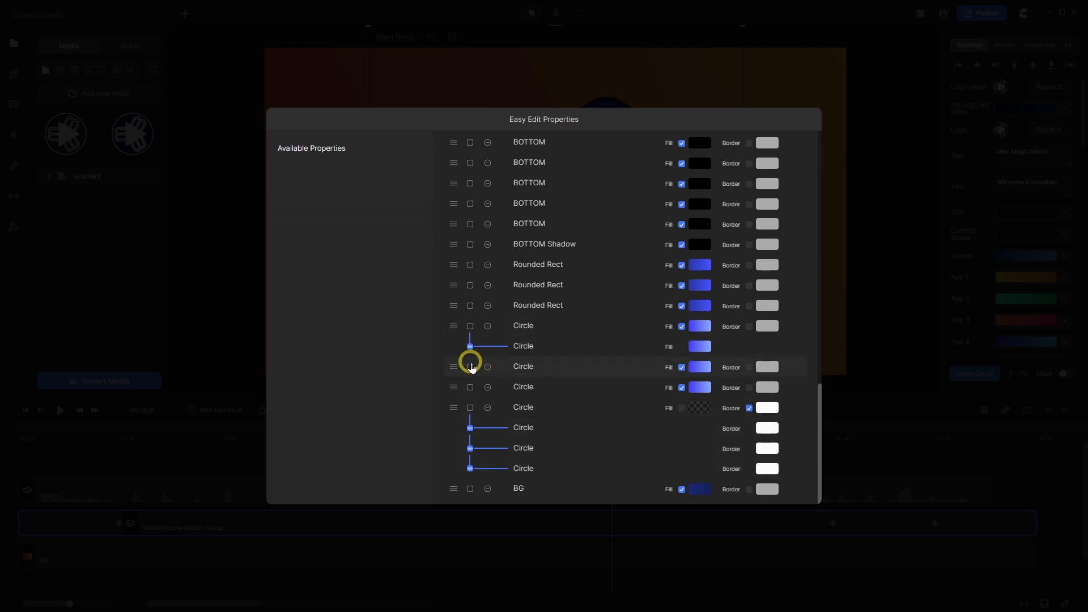
{"action": "left_click", "coordinate": [470, 367]}
{"action": "left_click", "coordinate": [471, 387]}
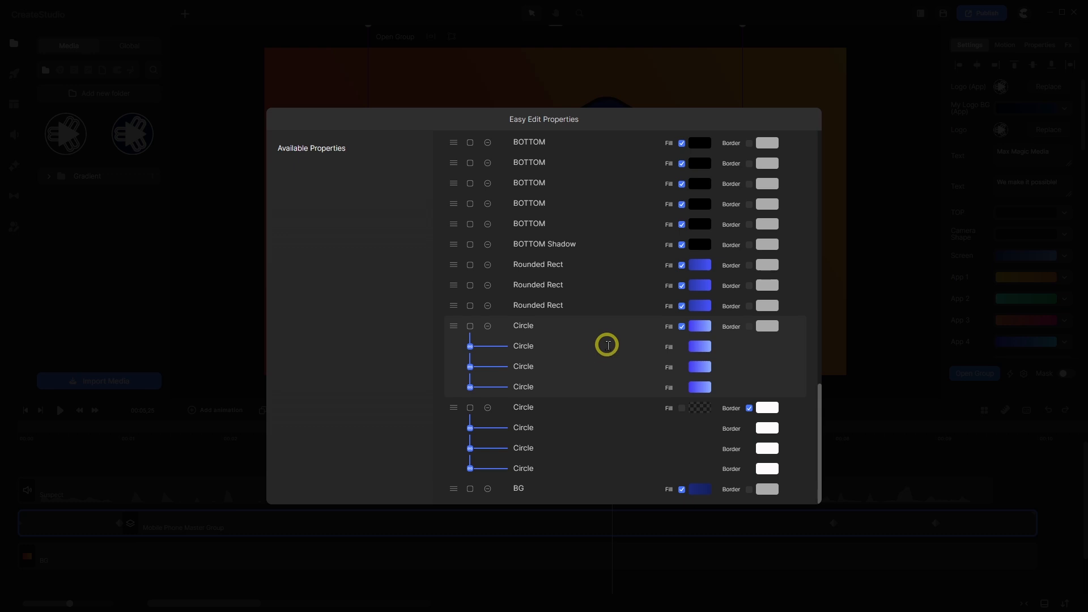
{"action": "left_click", "coordinate": [470, 286]}
{"action": "left_click", "coordinate": [470, 306]}
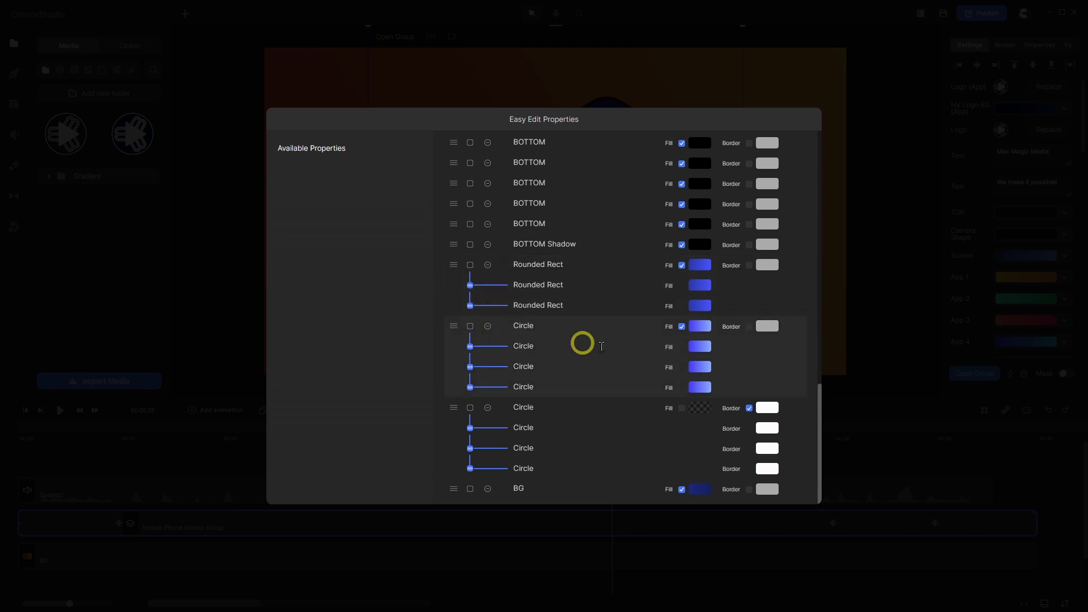
{"action": "scroll", "coordinate": [627, 374], "scroll_direction": "up", "scroll_amount": 5}
{"action": "scroll", "coordinate": [628, 374], "scroll_direction": "up", "scroll_amount": 4}
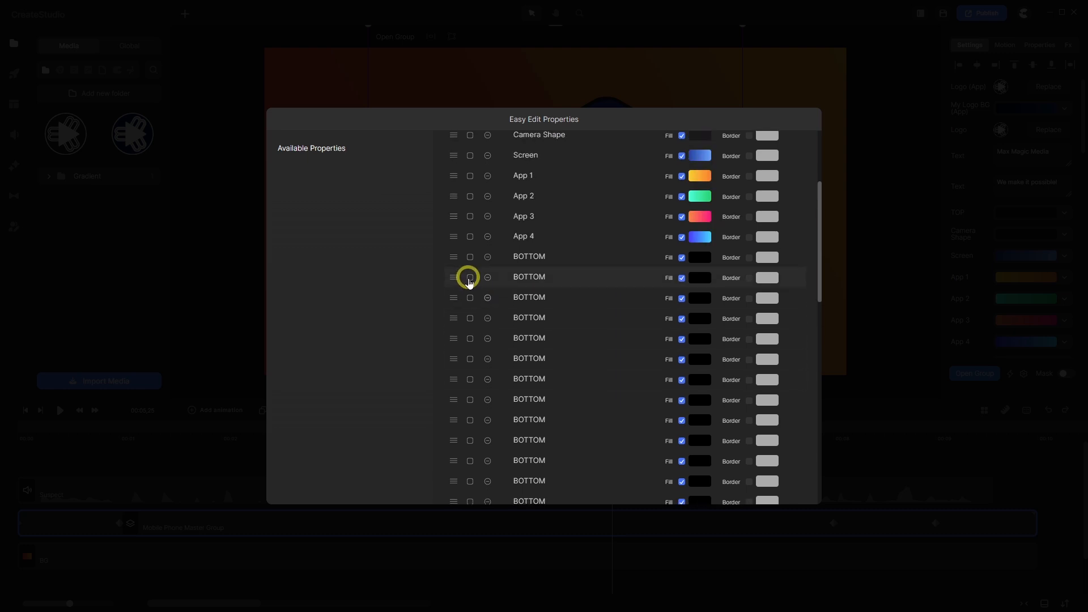
- Link the first batch of duplicate BOTTOM entries to the first BOTTOM entry
{"action": "left_click", "coordinate": [471, 278]}
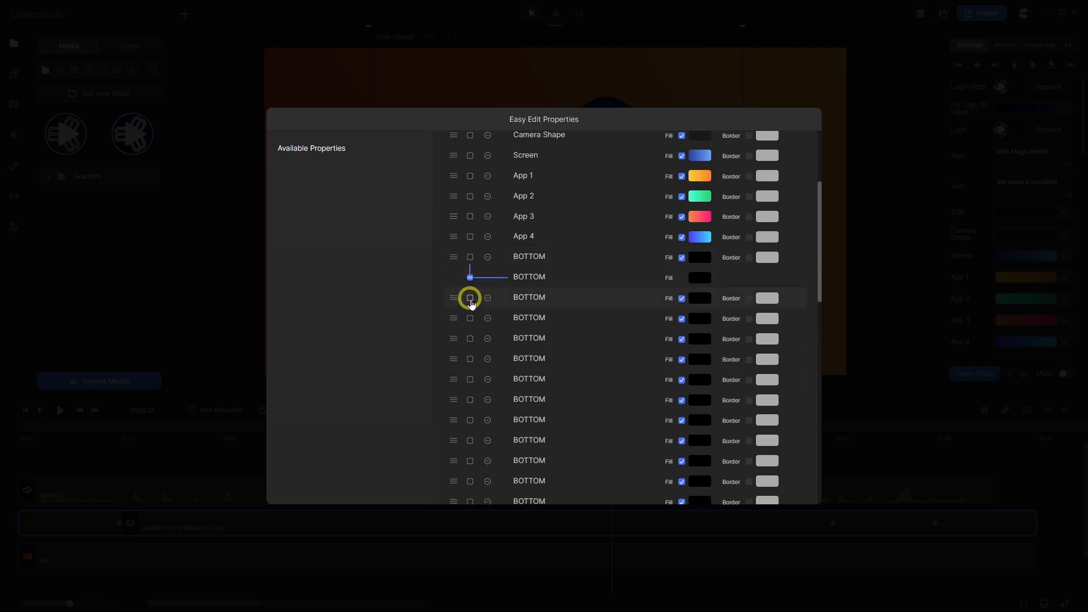
{"action": "left_click", "coordinate": [471, 298]}
{"action": "scroll", "coordinate": [478, 253], "scroll_direction": "down", "scroll_amount": 3}
{"action": "left_click", "coordinate": [470, 224]}
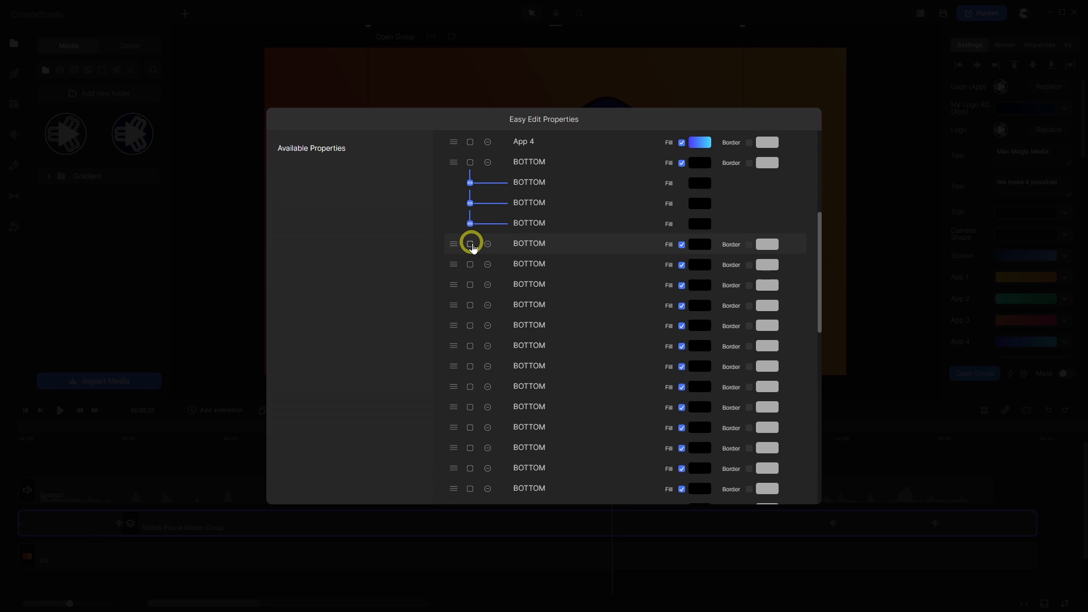
{"action": "left_click", "coordinate": [470, 245]}
{"action": "left_click", "coordinate": [471, 265]}
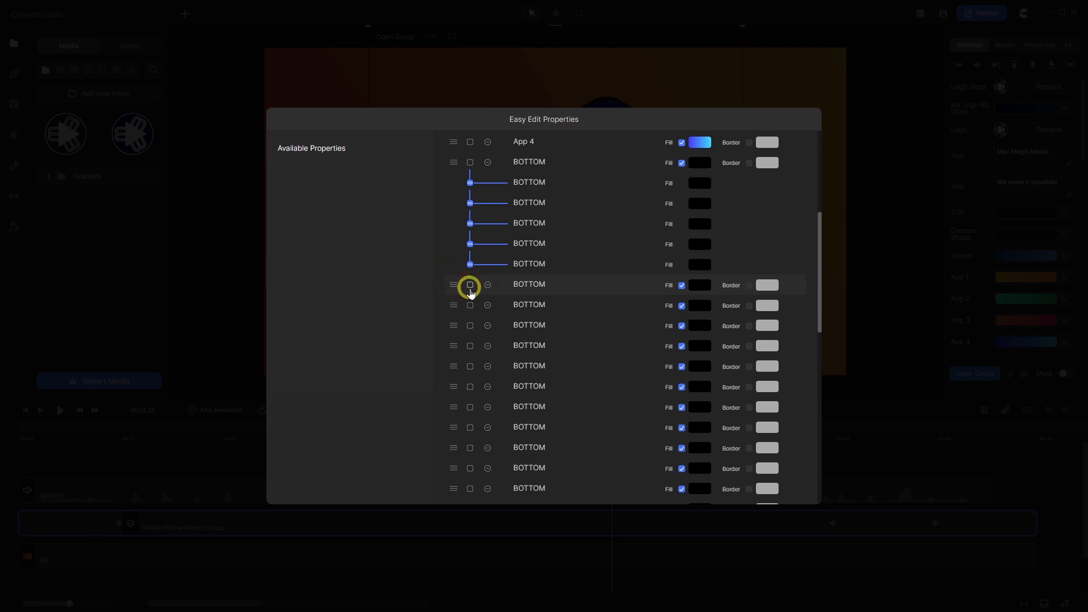
{"action": "left_click", "coordinate": [470, 285]}
{"action": "left_click", "coordinate": [470, 305]}
{"action": "scroll", "coordinate": [469, 301], "scroll_direction": "down", "scroll_amount": 3}
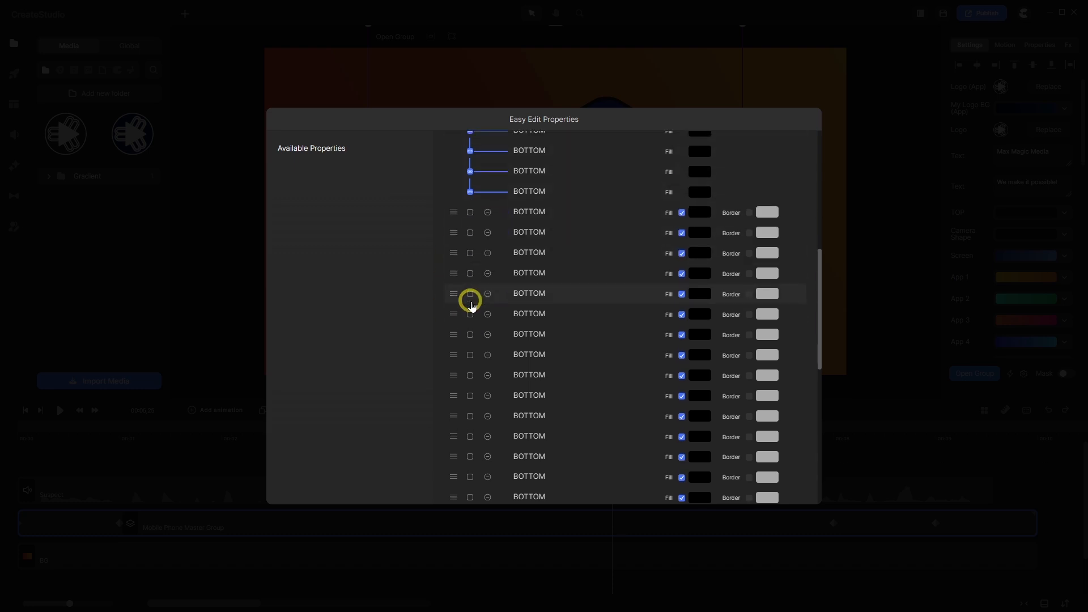
{"action": "left_click", "coordinate": [470, 213]}
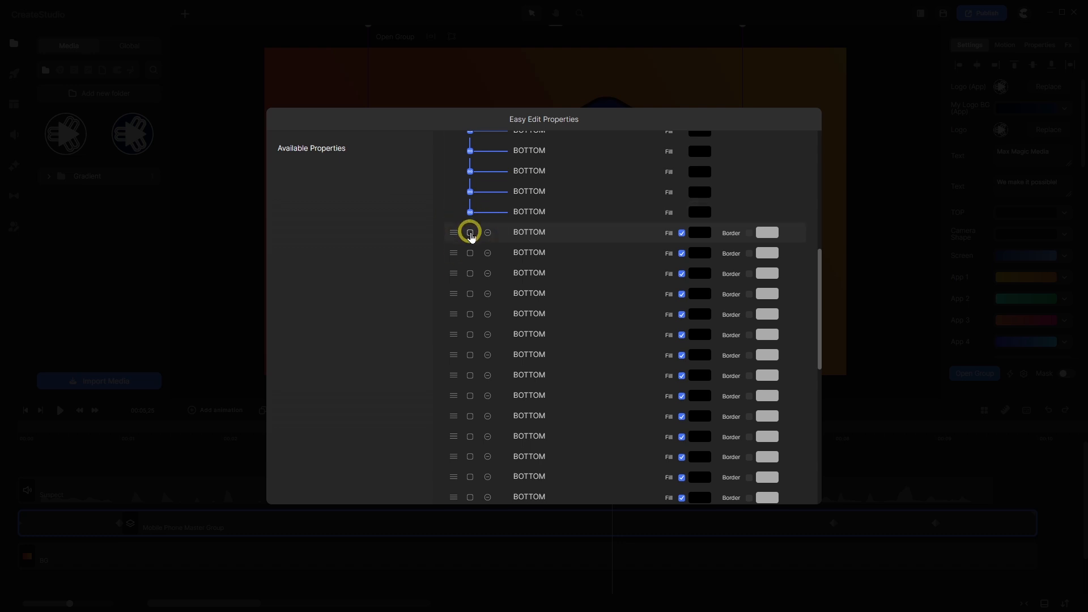
{"action": "left_click", "coordinate": [469, 233]}
{"action": "left_click", "coordinate": [470, 253]}
{"action": "left_click", "coordinate": [470, 273]}
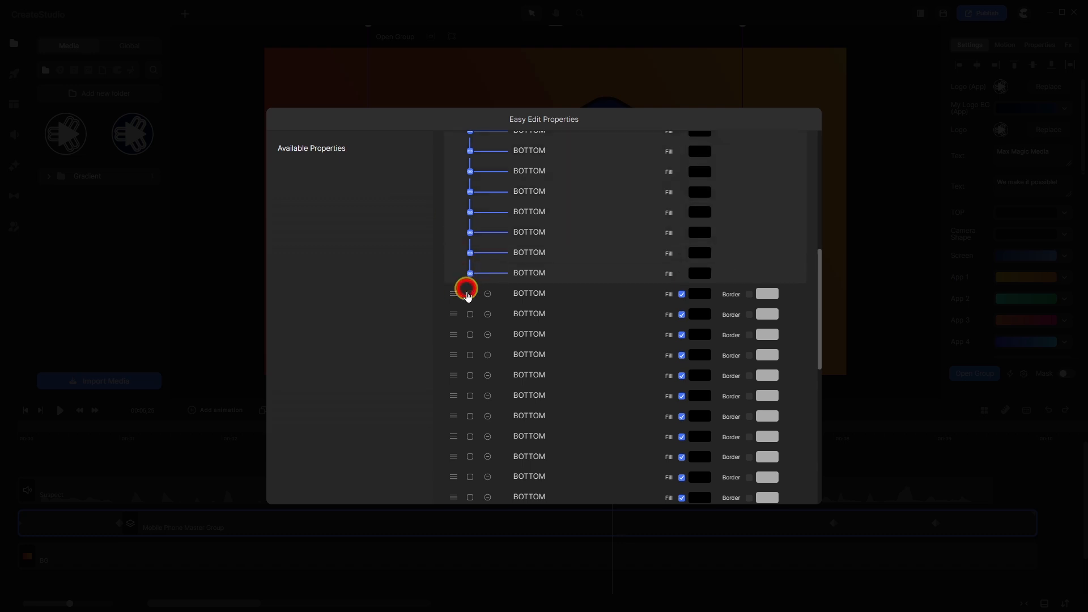
{"action": "left_click", "coordinate": [470, 293]}
- Link the remaining BOTTOM entries and BOTTOM Shadow into the same group
{"action": "scroll", "coordinate": [473, 290], "scroll_direction": "down", "scroll_amount": 3}
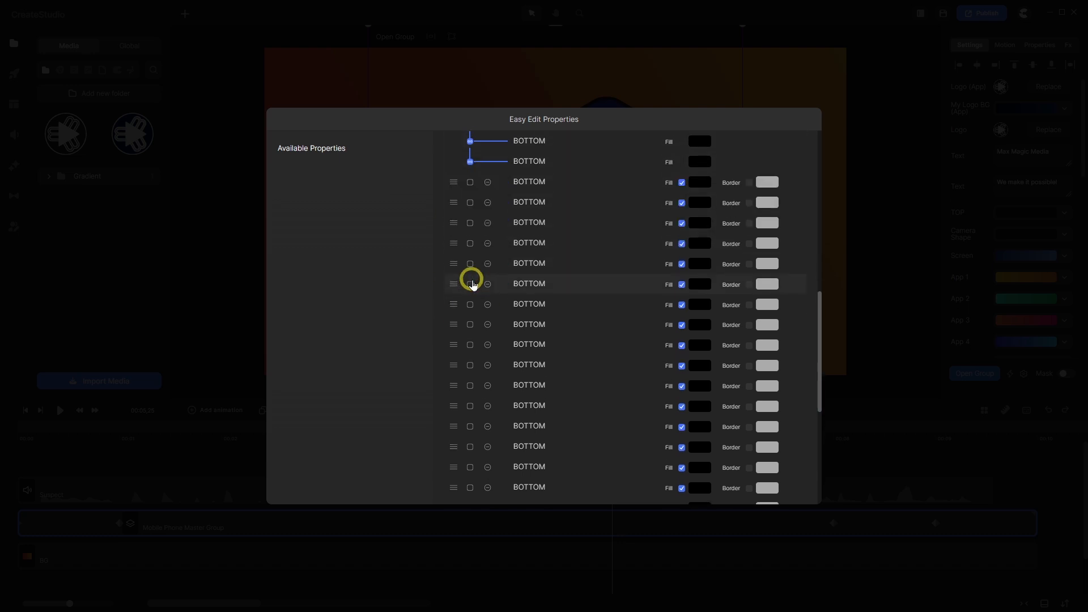
{"action": "left_click", "coordinate": [470, 184]}
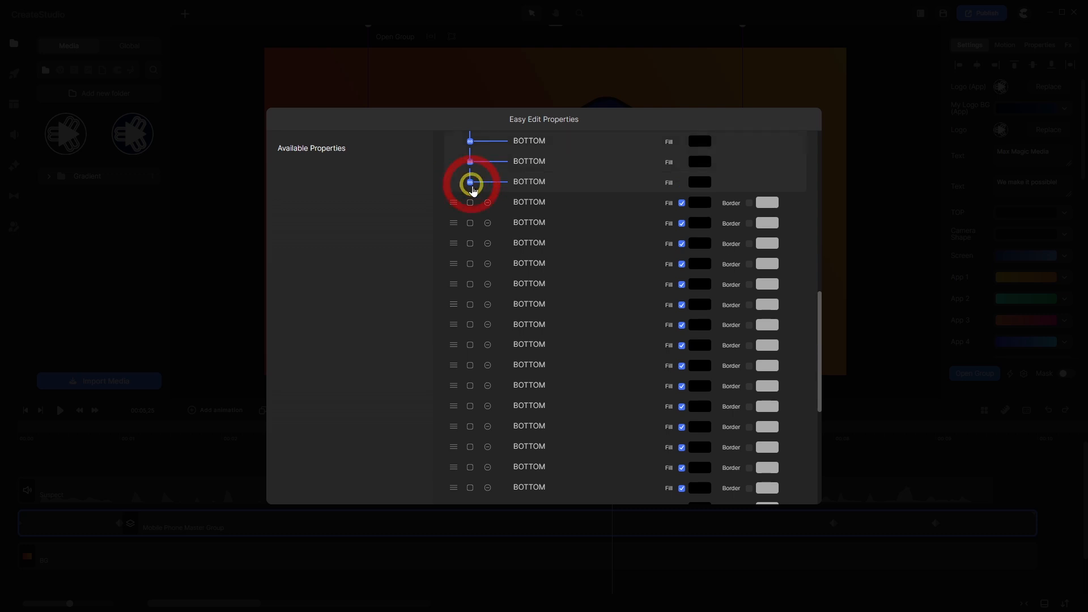
{"action": "left_click", "coordinate": [470, 203]}
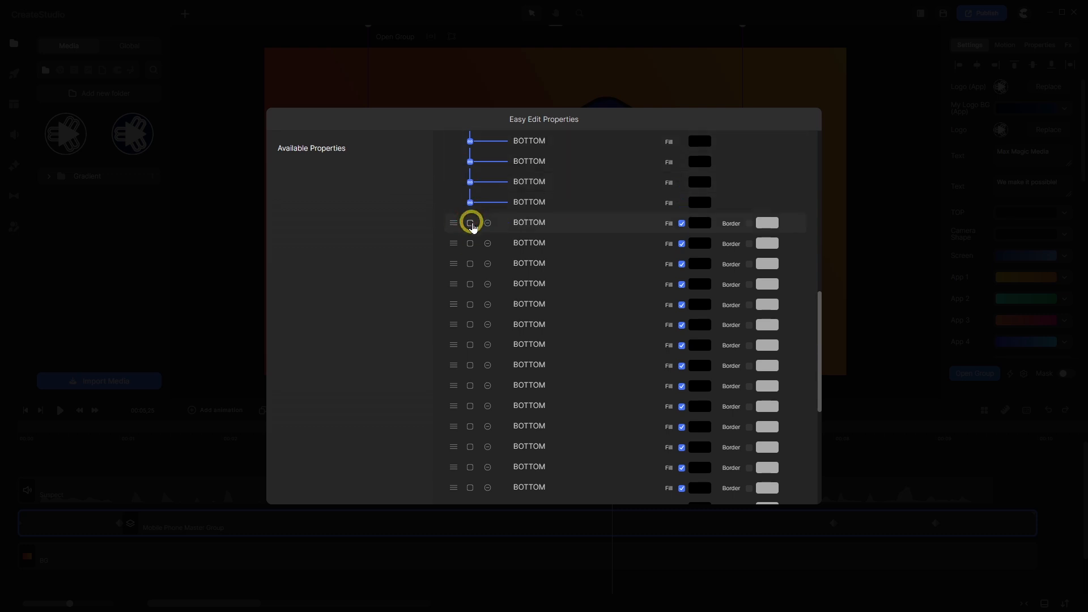
{"action": "left_click", "coordinate": [471, 223]}
{"action": "left_click", "coordinate": [470, 243]}
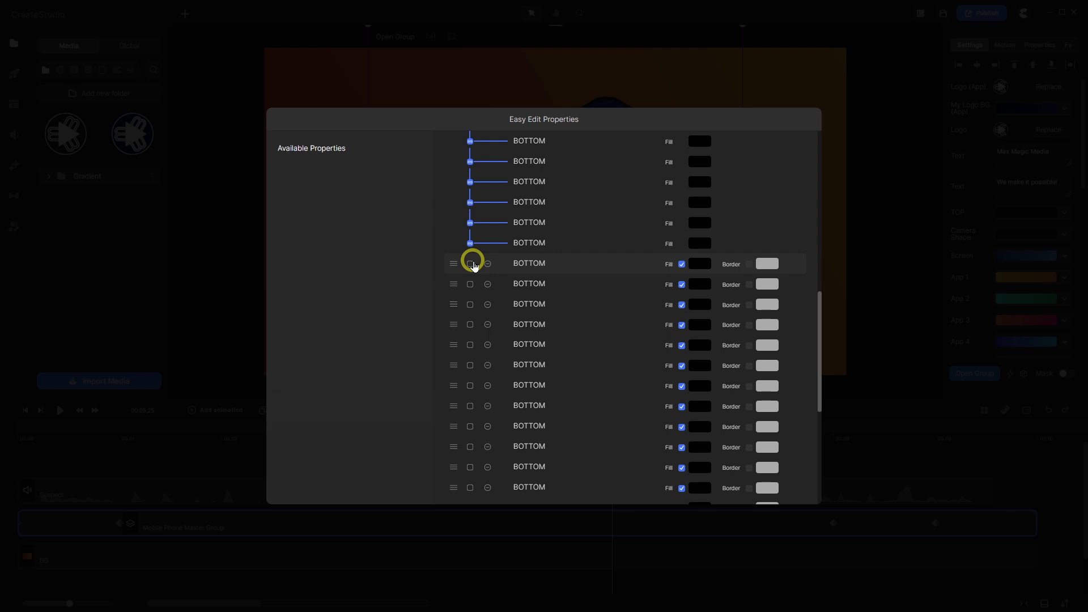
{"action": "left_click", "coordinate": [470, 264]}
{"action": "left_click", "coordinate": [470, 284]}
{"action": "scroll", "coordinate": [473, 277], "scroll_direction": "down", "scroll_amount": 3}
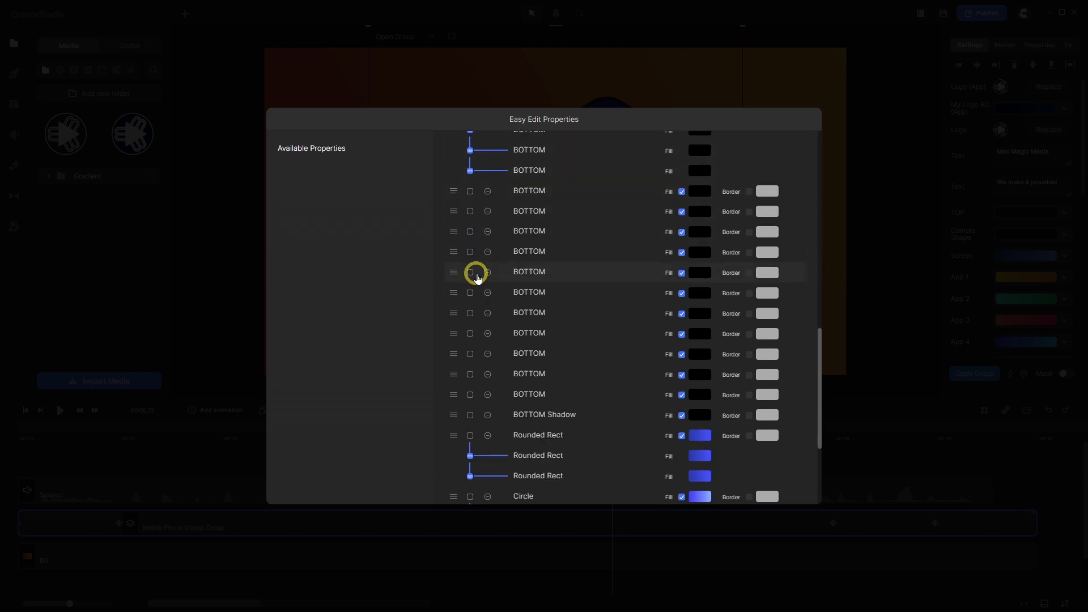
{"action": "left_click", "coordinate": [470, 172]}
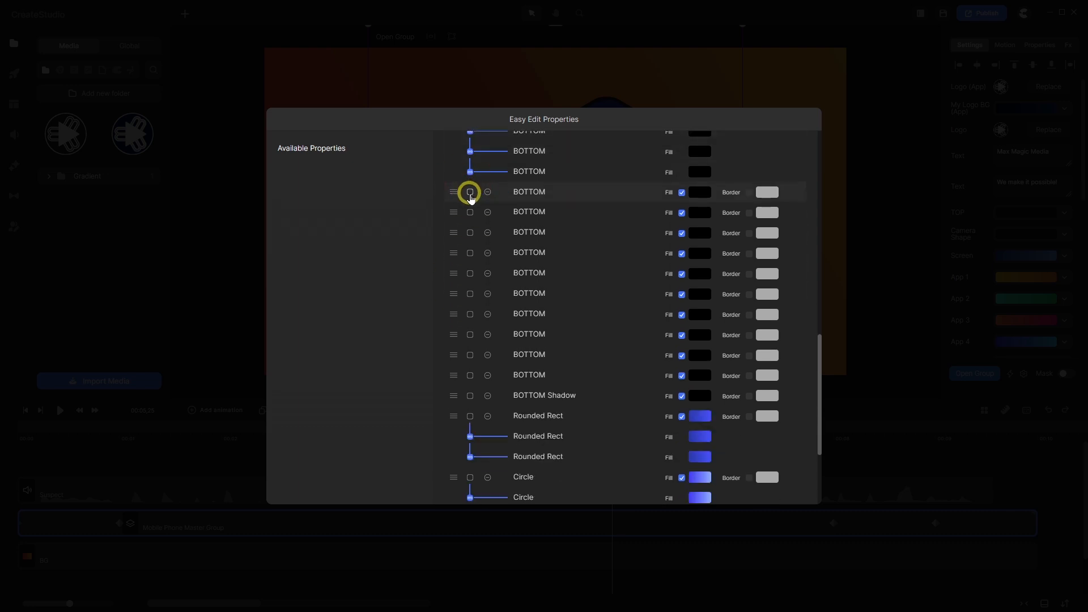
{"action": "left_click", "coordinate": [470, 192]}
{"action": "left_click", "coordinate": [471, 213]}
{"action": "left_click", "coordinate": [470, 233]}
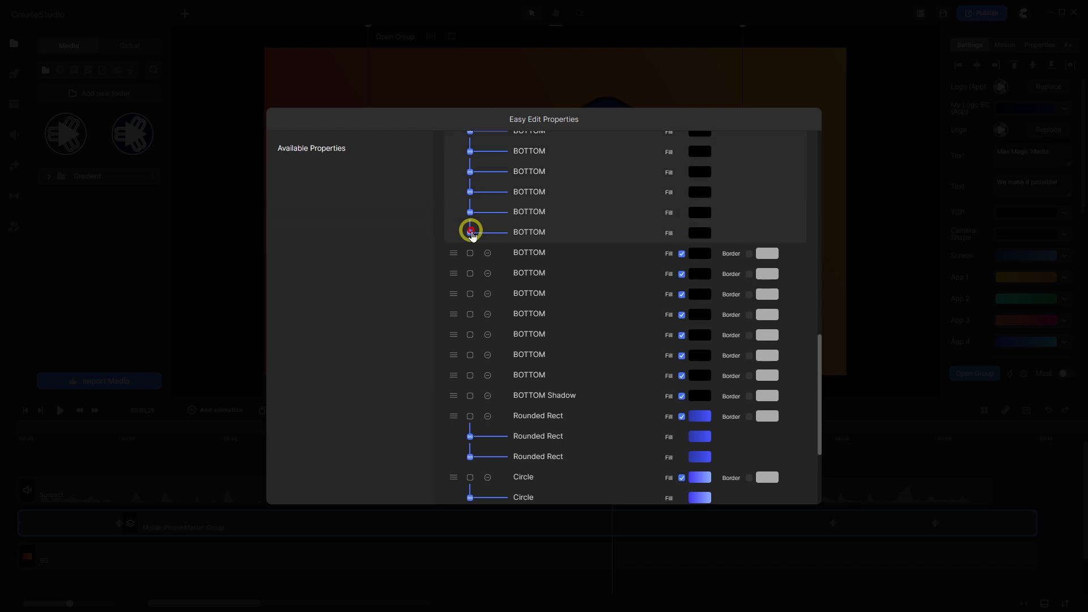
{"action": "left_click", "coordinate": [470, 253]}
{"action": "scroll", "coordinate": [470, 252], "scroll_direction": "down", "scroll_amount": 1}
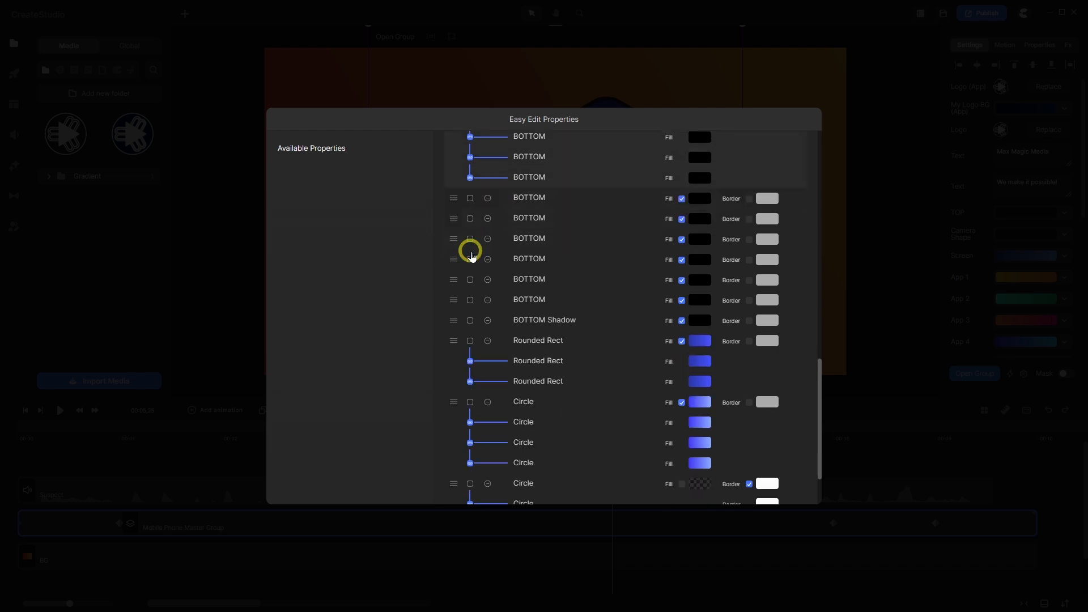
{"action": "left_click", "coordinate": [470, 199]}
{"action": "left_click", "coordinate": [470, 219]}
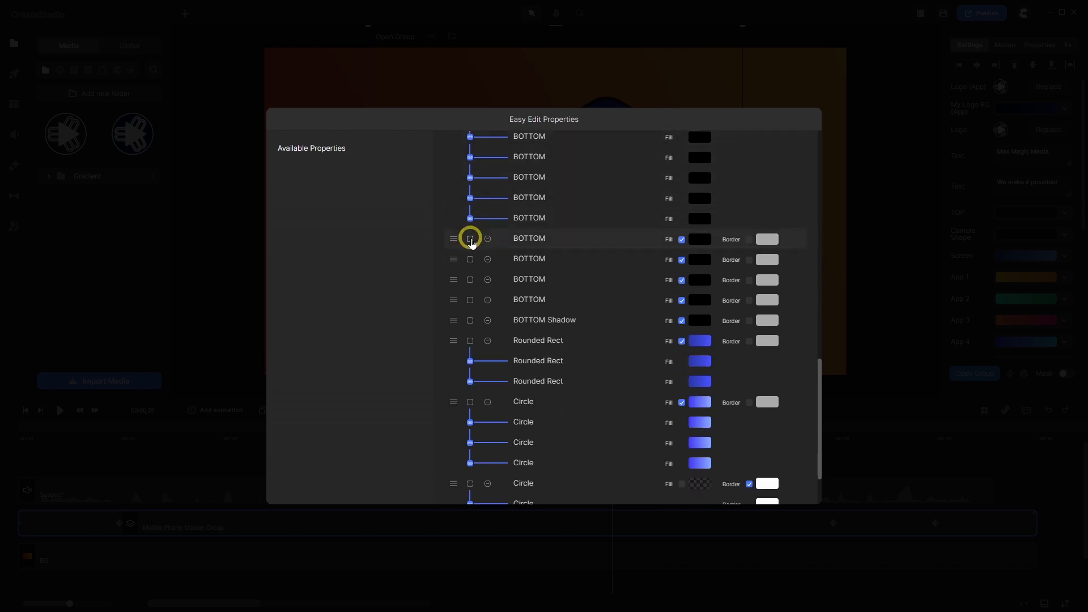
{"action": "left_click", "coordinate": [470, 239]}
{"action": "left_click", "coordinate": [471, 260]}
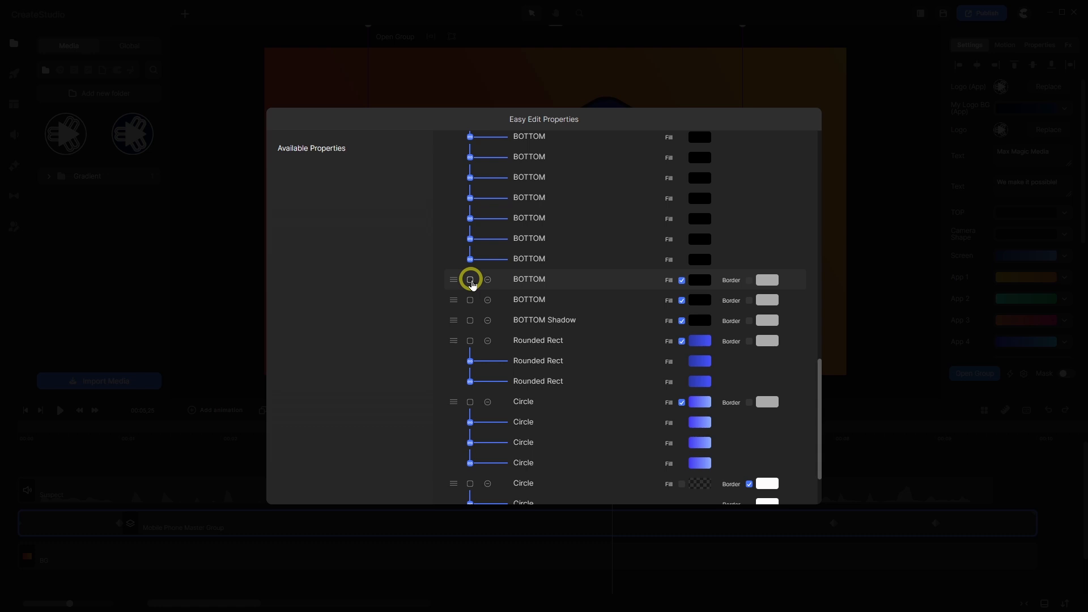
{"action": "left_click", "coordinate": [471, 280]}
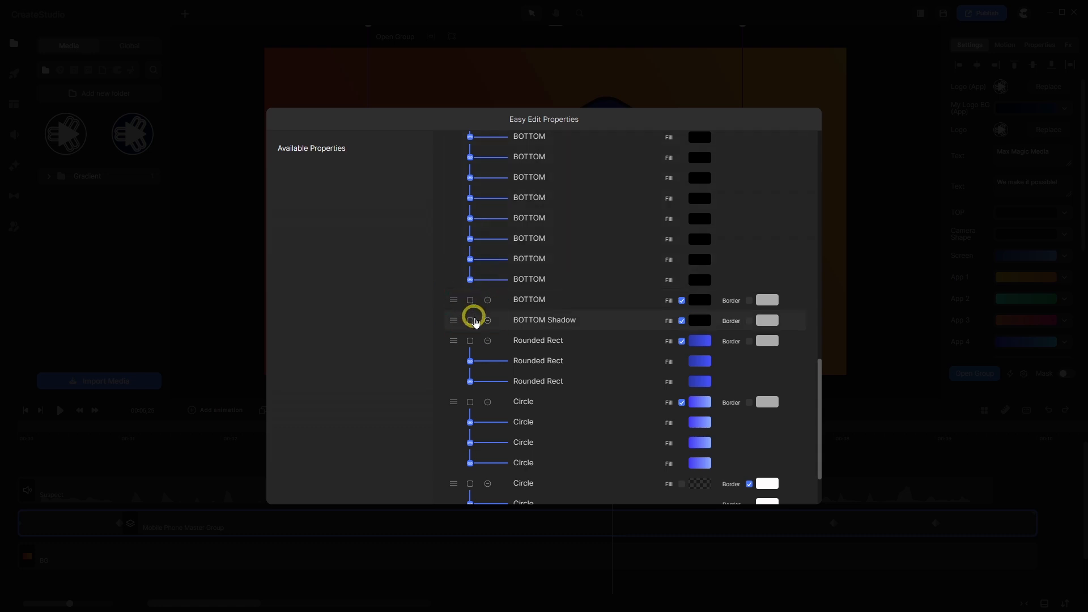
{"action": "left_click", "coordinate": [471, 301]}
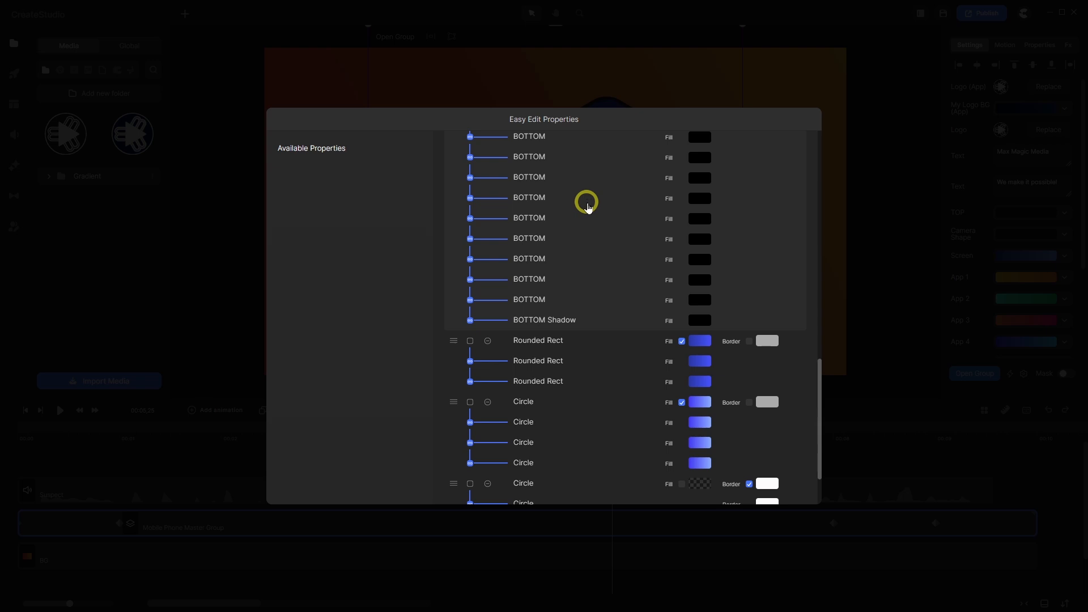
- Close the Easy Edit Properties dialog
{"action": "scroll", "coordinate": [585, 202], "scroll_direction": "up", "scroll_amount": 5}
{"action": "scroll", "coordinate": [586, 205], "scroll_direction": "up", "scroll_amount": 3}
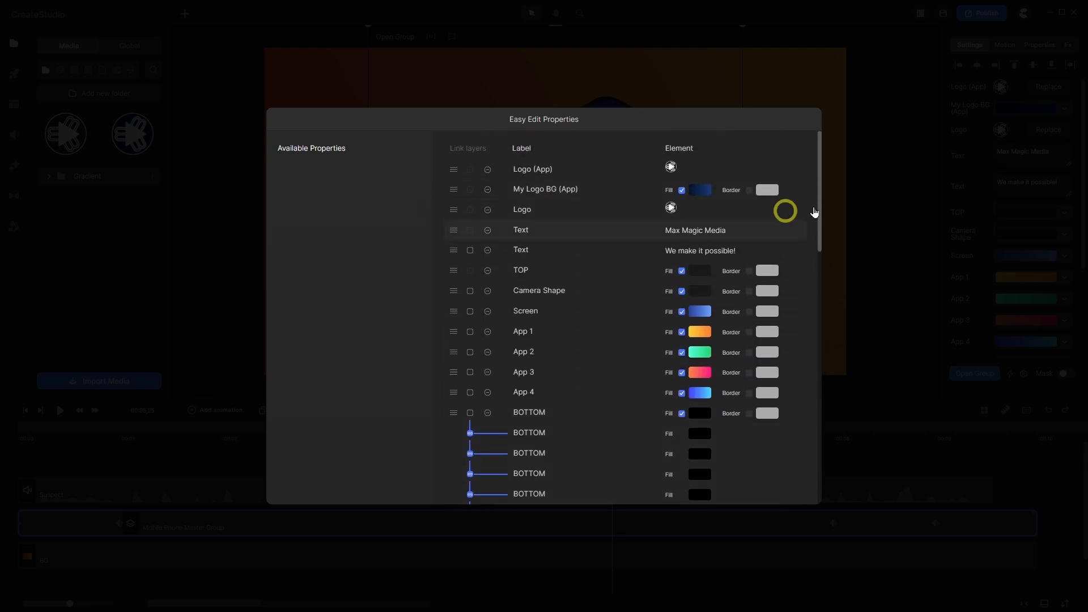
{"action": "left_click", "coordinate": [909, 185]}
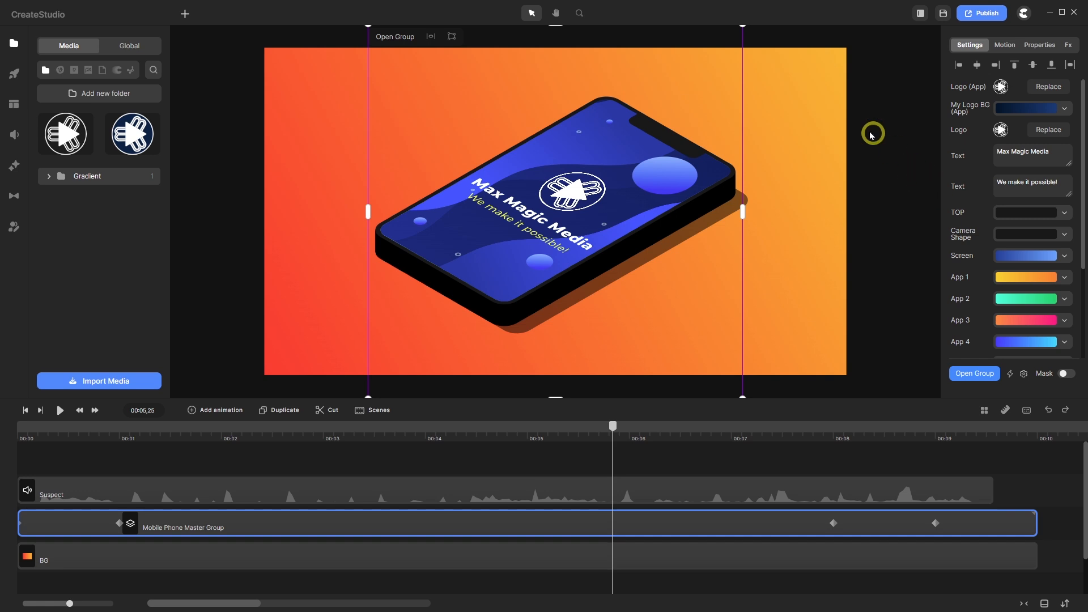
- Deselect the group and save the project as 'Isometric Mobile Phone 2 MMM 3.cspro' in the Isometric folder
{"action": "left_click", "coordinate": [497, 451]}
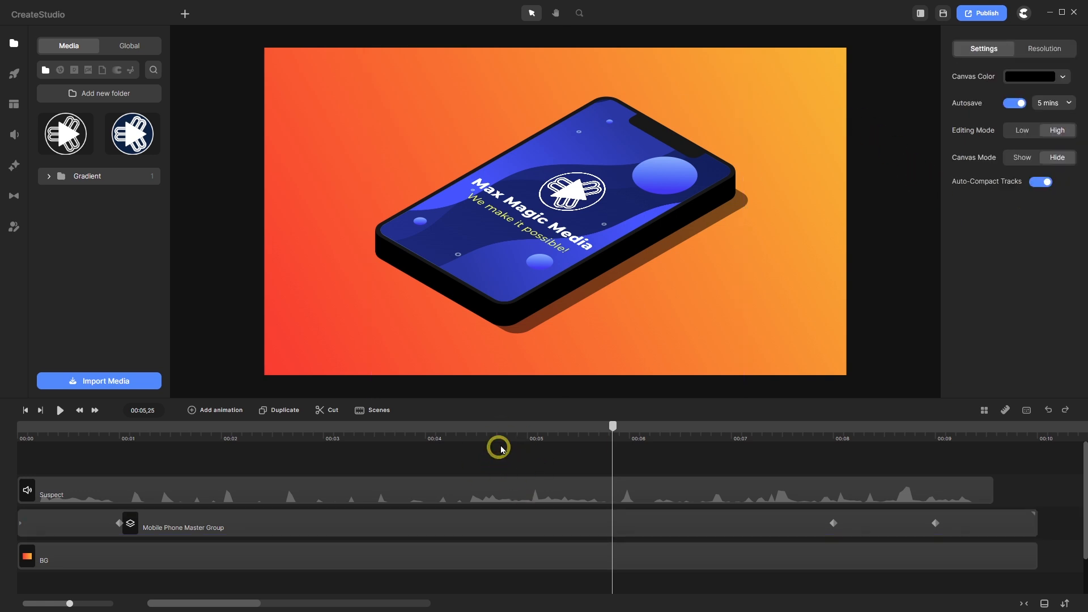
{"action": "left_click", "coordinate": [944, 15]}
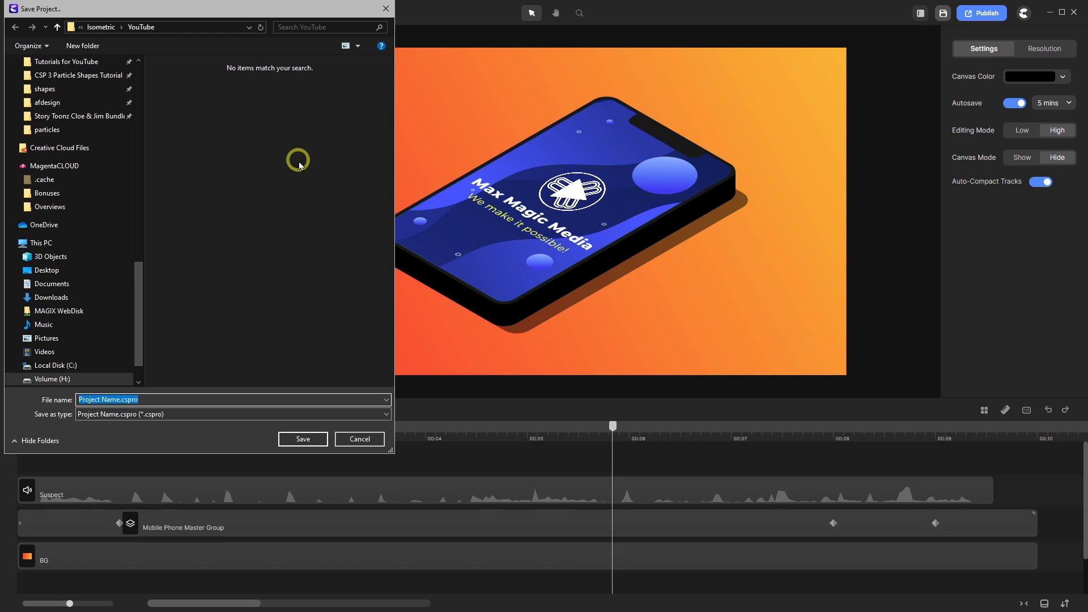
{"action": "left_click", "coordinate": [102, 28]}
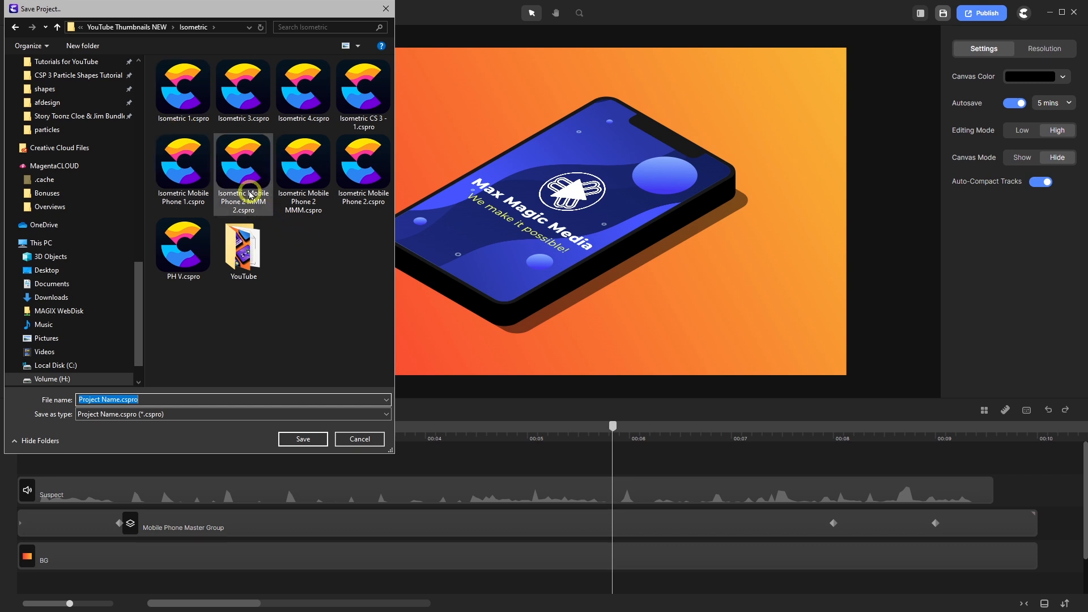
{"action": "double_click", "coordinate": [238, 170]}
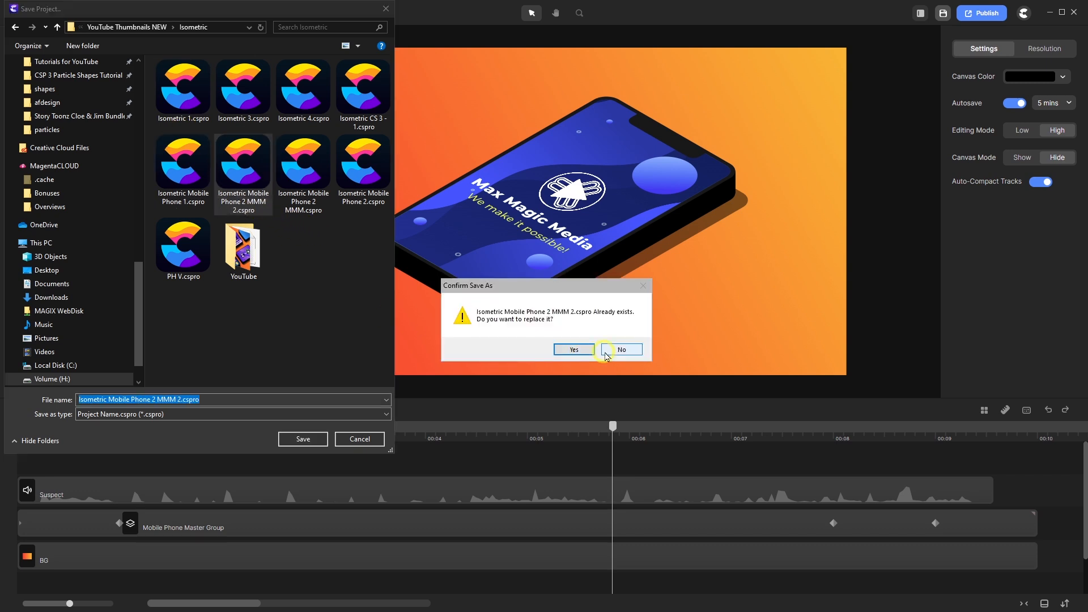
{"action": "left_click", "coordinate": [622, 349]}
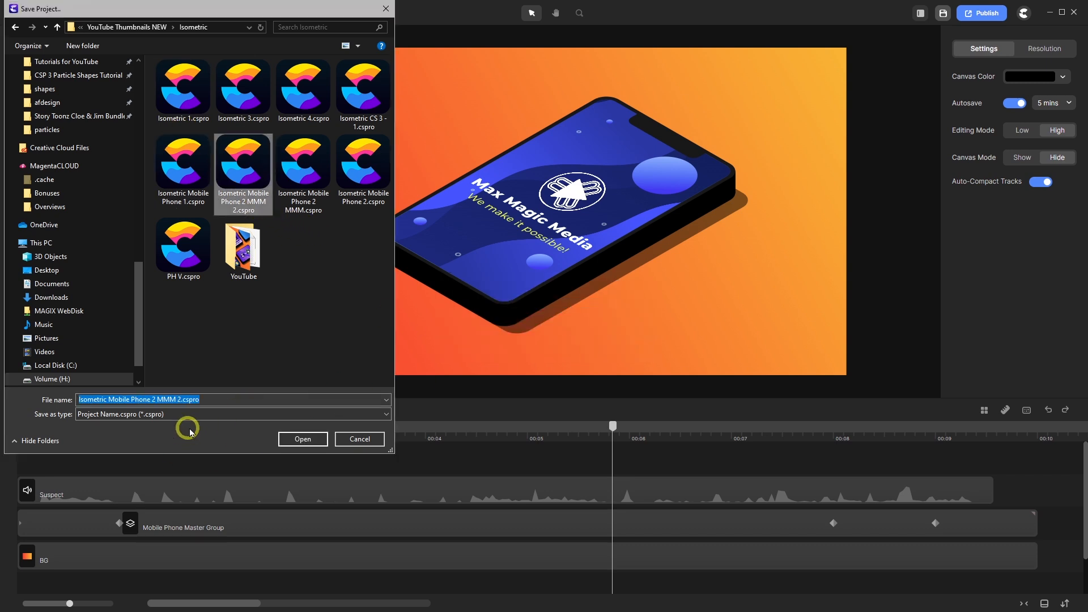
{"action": "left_click", "coordinate": [180, 399]}
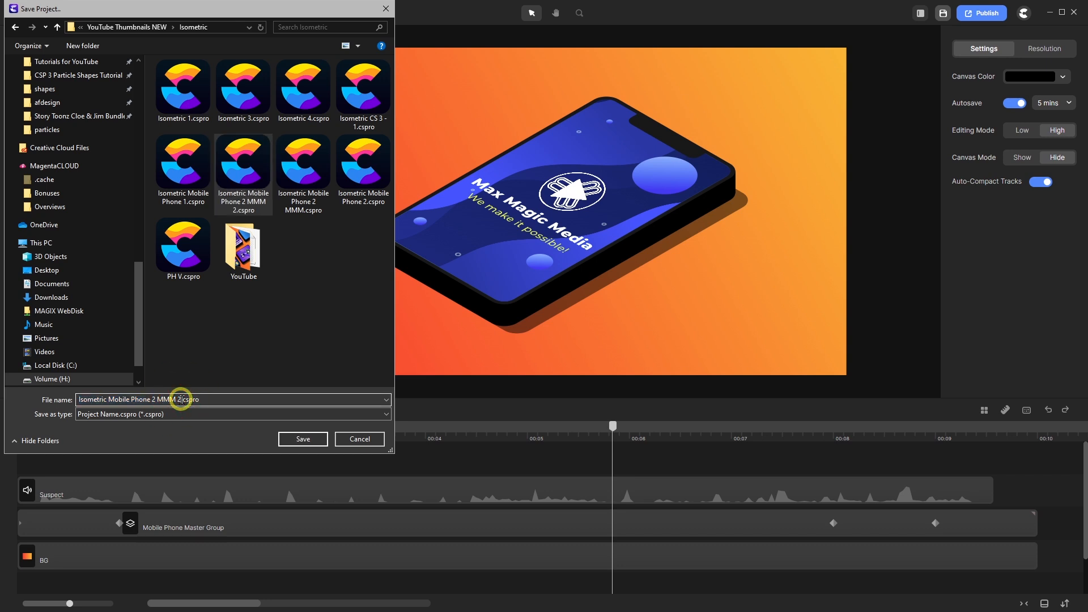
{"action": "double_click", "coordinate": [179, 399]}
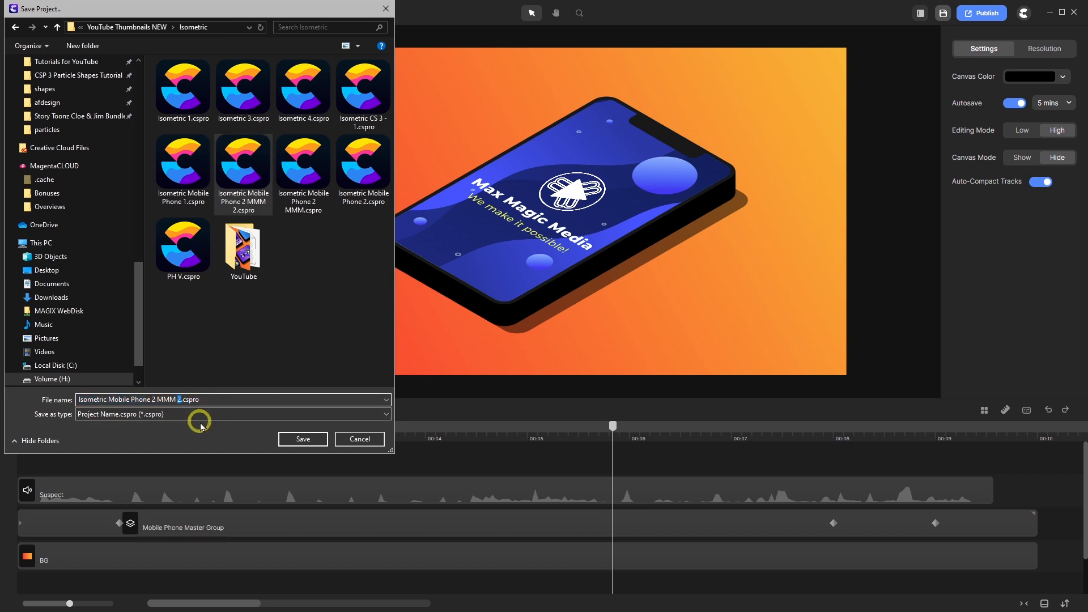
{"action": "type", "text": "3"}
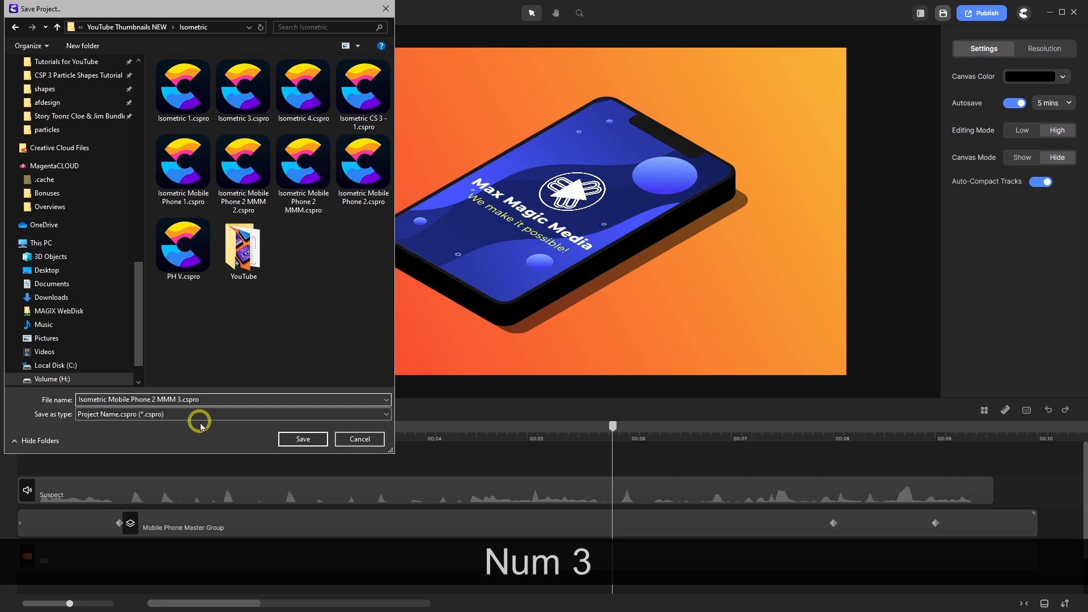
{"action": "key", "text": "Return"}
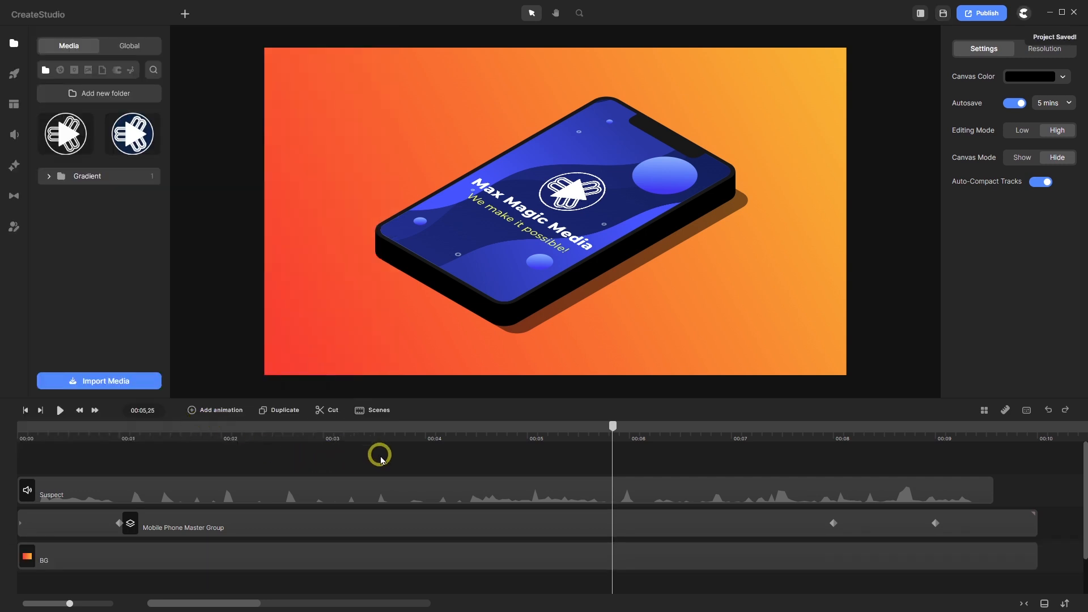
{"action": "left_click_drag", "start_coordinate": [612, 425], "coordinate": [2, 452]}
{"action": "left_click", "coordinate": [62, 413]}
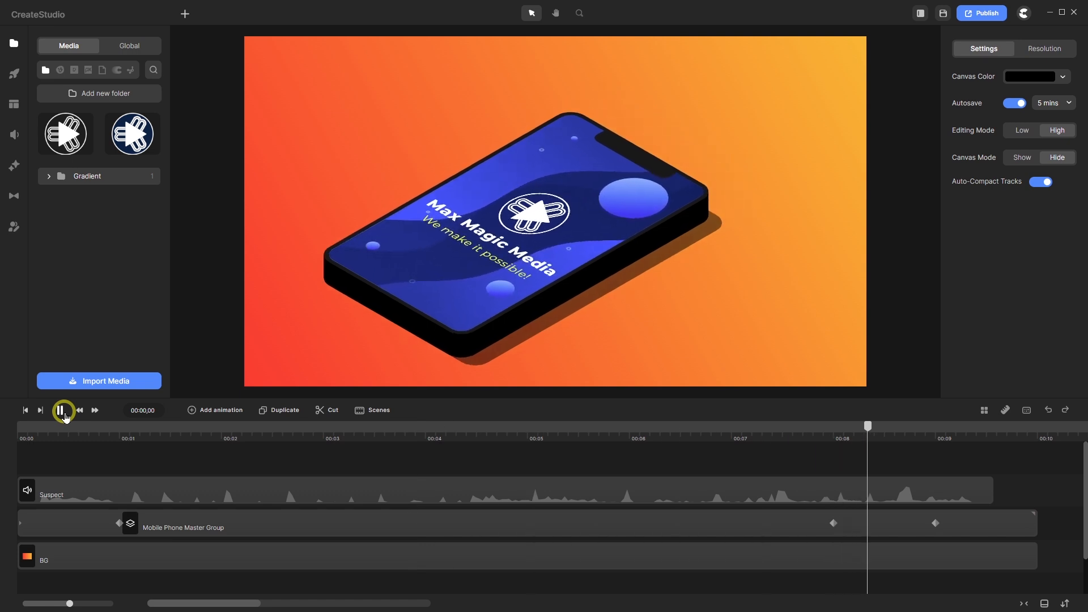
{"action": "left_click", "coordinate": [61, 410]}
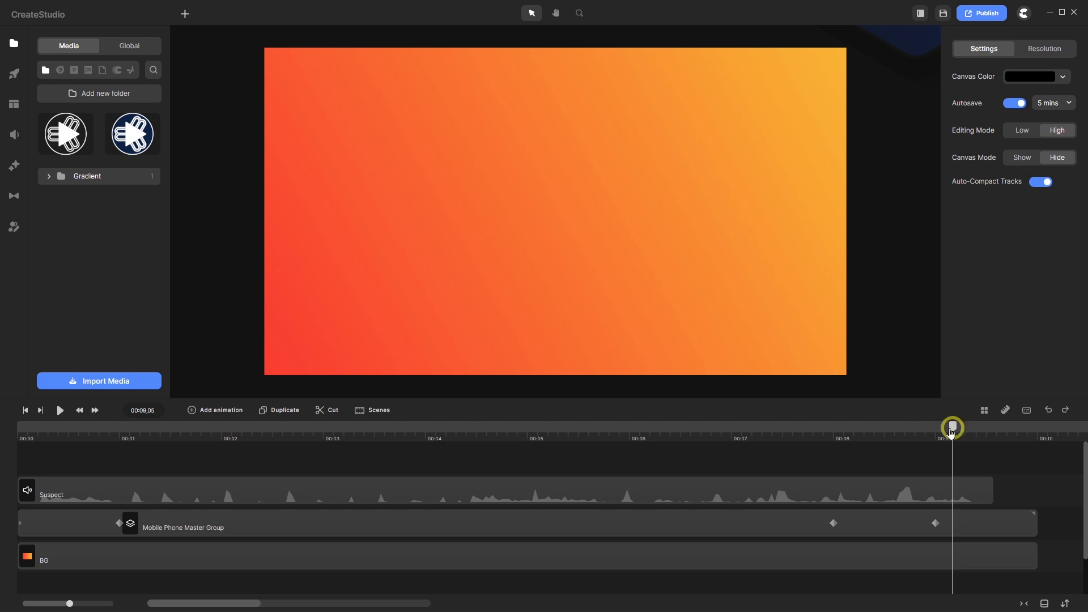
{"action": "left_click_drag", "start_coordinate": [952, 429], "coordinate": [577, 464]}
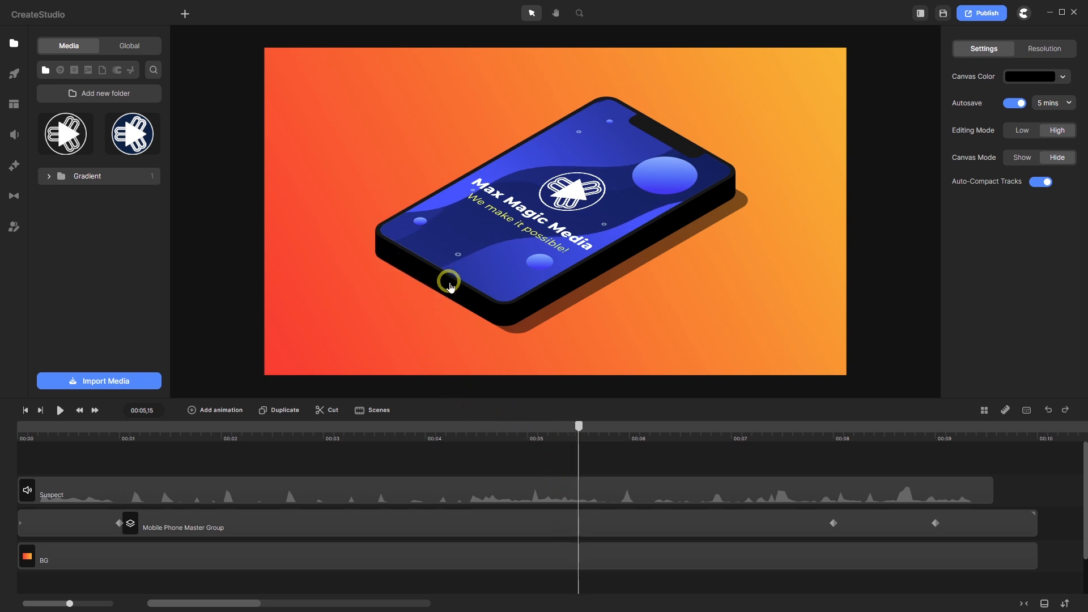
{"action": "scroll", "coordinate": [446, 283], "scroll_direction": "up", "scroll_amount": 5}
{"action": "scroll", "coordinate": [449, 286], "scroll_direction": "down", "scroll_amount": 6}
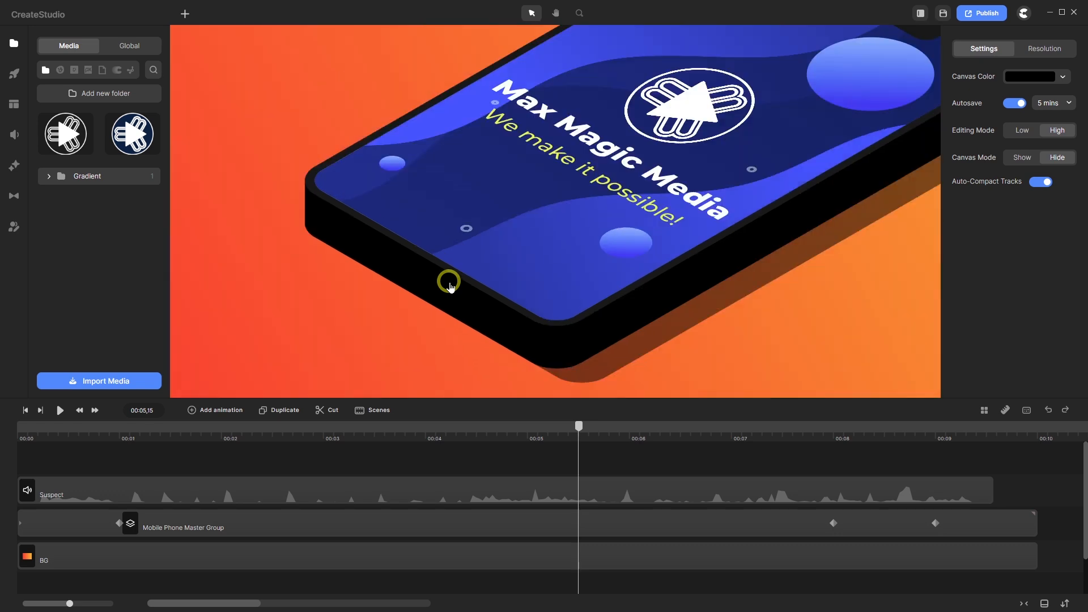
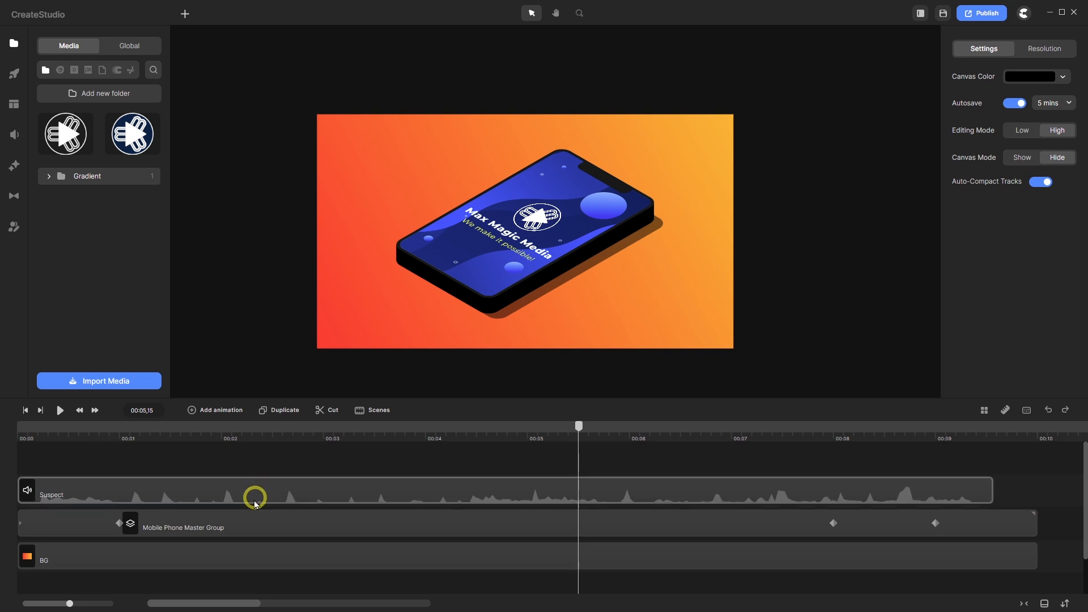
- Select the Mobile Phone Master Group and switch its TOP fill to a gradient from Favorites
{"action": "left_click", "coordinate": [240, 531]}
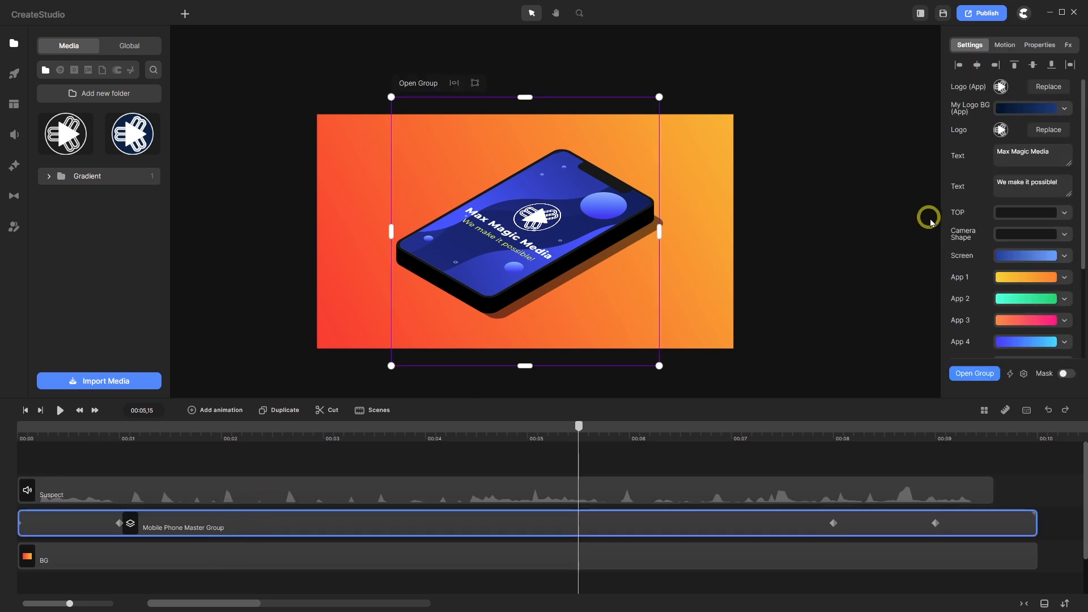
{"action": "scroll", "coordinate": [965, 196], "scroll_direction": "down", "scroll_amount": 3}
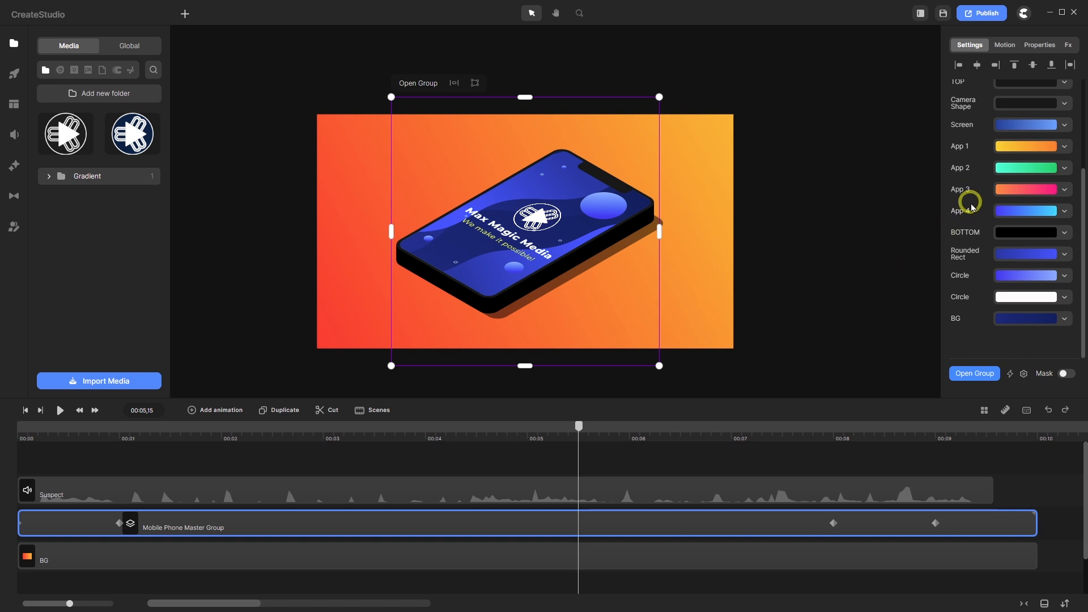
{"action": "scroll", "coordinate": [961, 197], "scroll_direction": "up", "scroll_amount": 3}
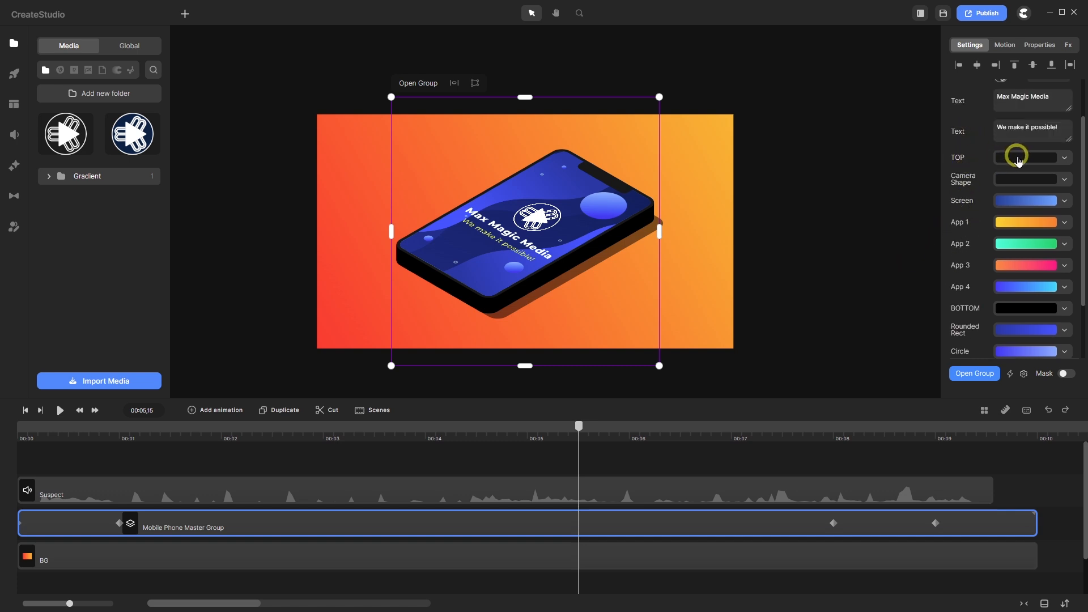
{"action": "left_click", "coordinate": [1017, 161]}
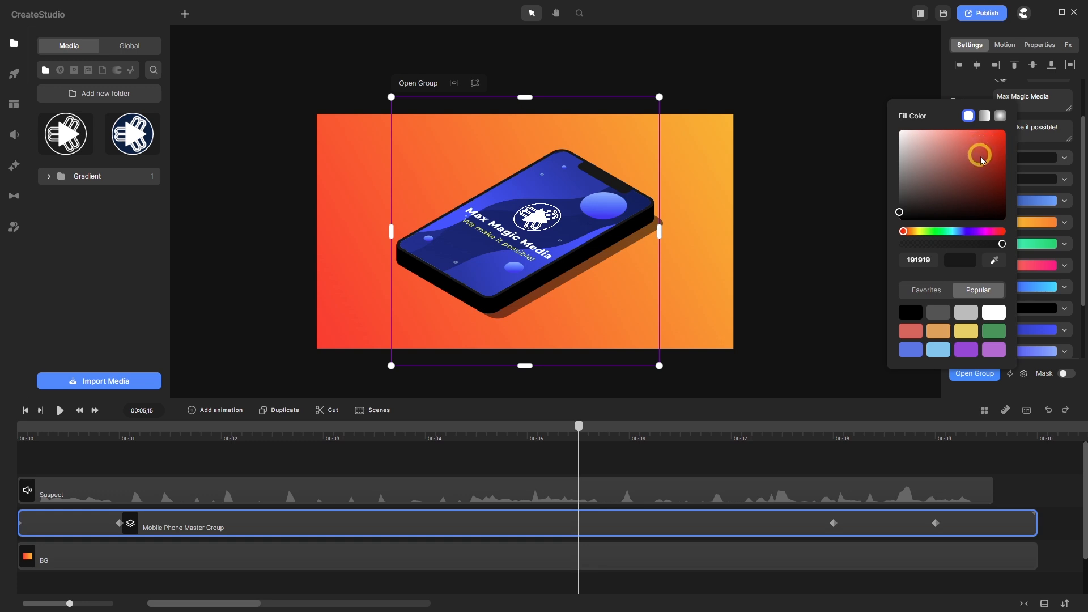
{"action": "left_click", "coordinate": [984, 117]}
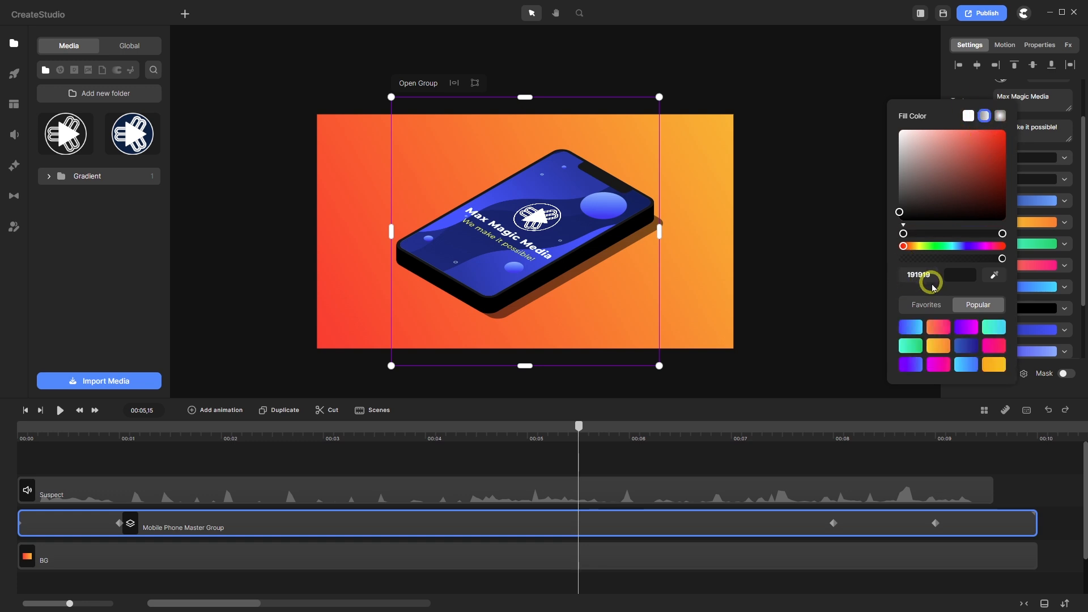
{"action": "left_click", "coordinate": [925, 304]}
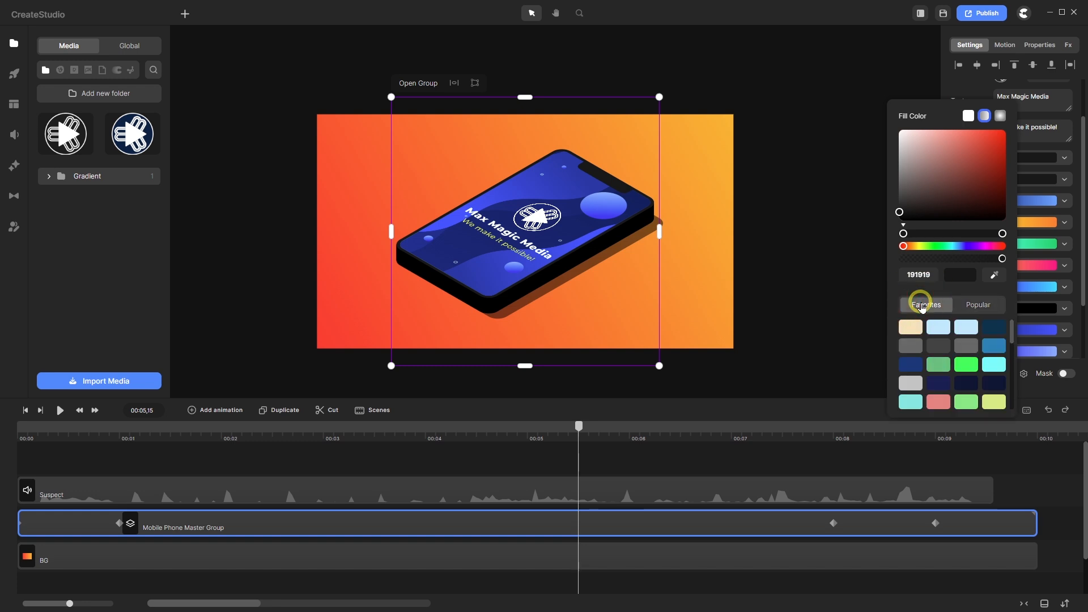
{"action": "scroll", "coordinate": [936, 331], "scroll_direction": "down", "scroll_amount": 3}
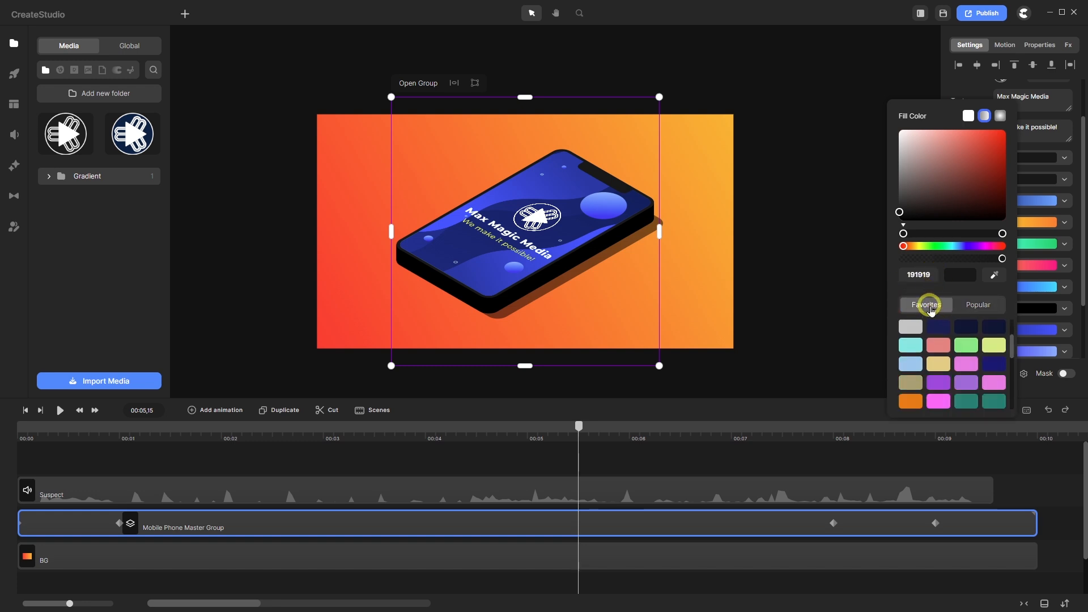
{"action": "scroll", "coordinate": [934, 346], "scroll_direction": "up", "scroll_amount": 3}
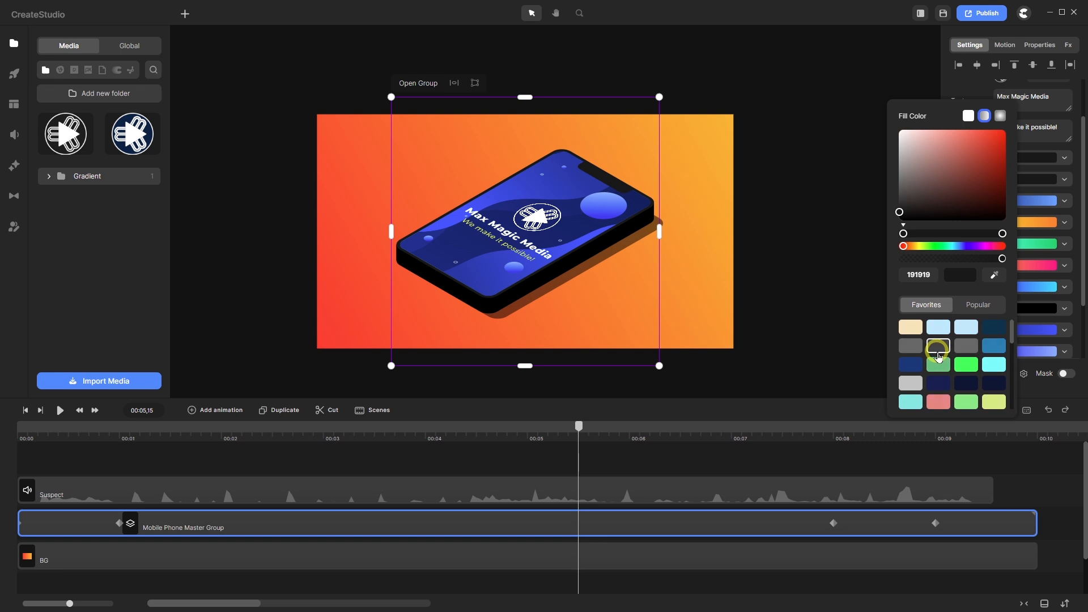
{"action": "left_click", "coordinate": [986, 117]}
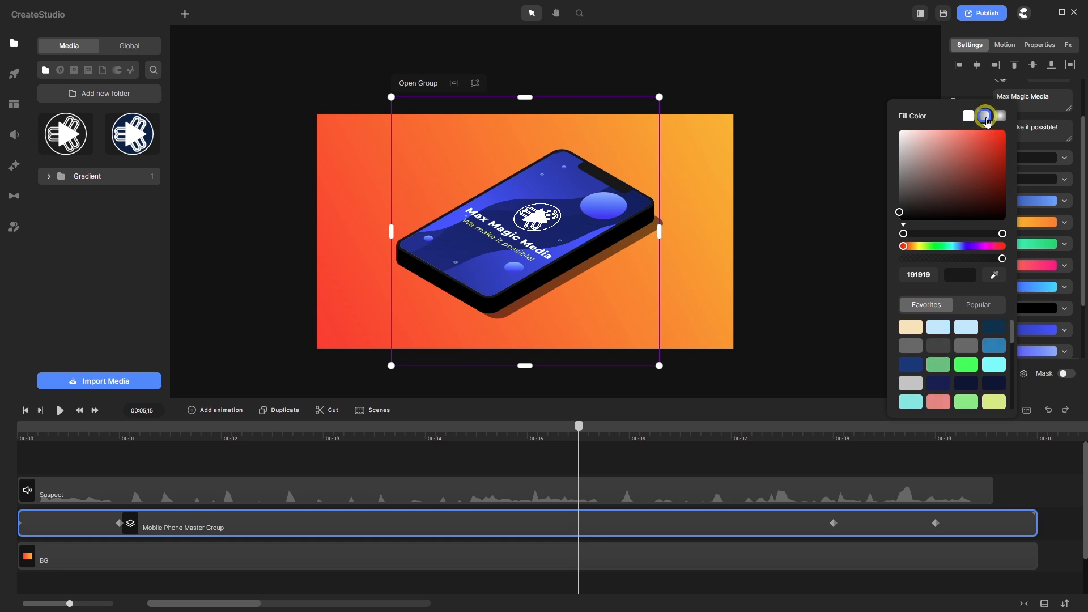
- Try rainbow and blue gradient presets on the phone's top rim
{"action": "scroll", "coordinate": [938, 362], "scroll_direction": "down", "scroll_amount": 3}
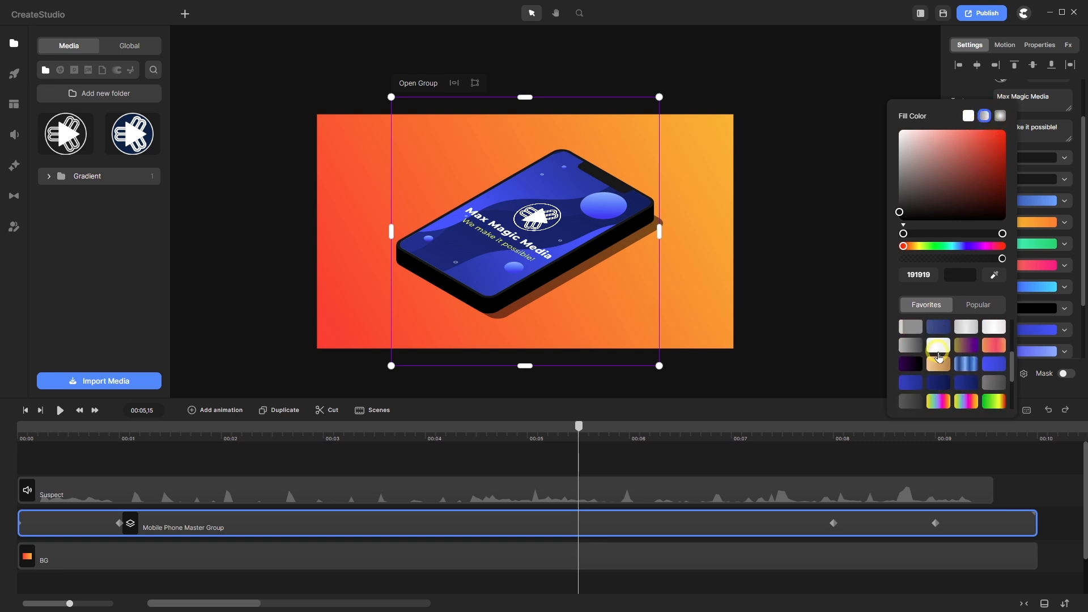
{"action": "scroll", "coordinate": [927, 366], "scroll_direction": "down", "scroll_amount": 2}
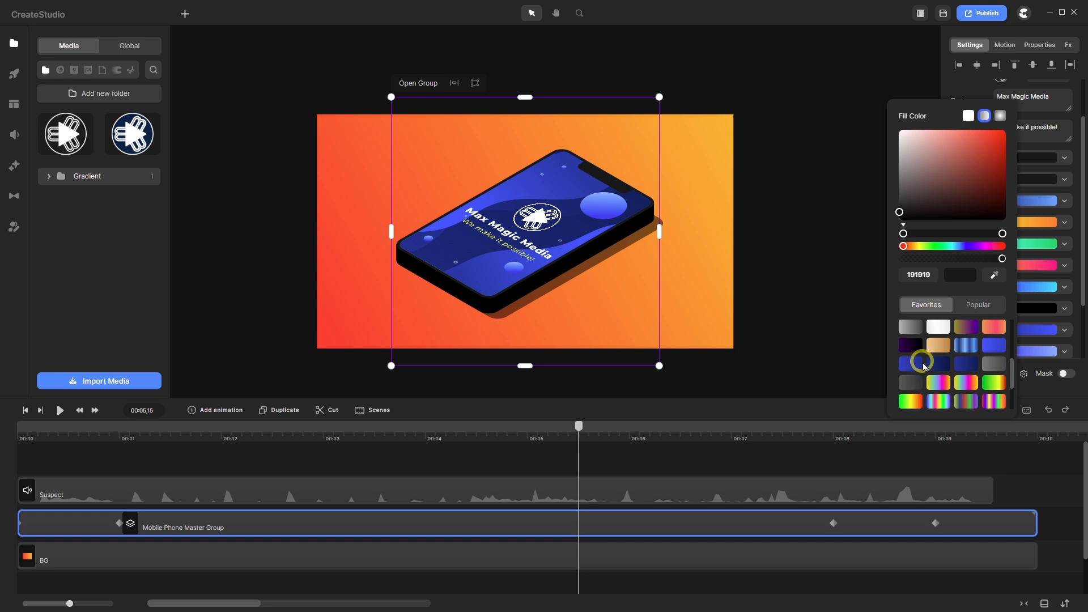
{"action": "left_click", "coordinate": [938, 366]}
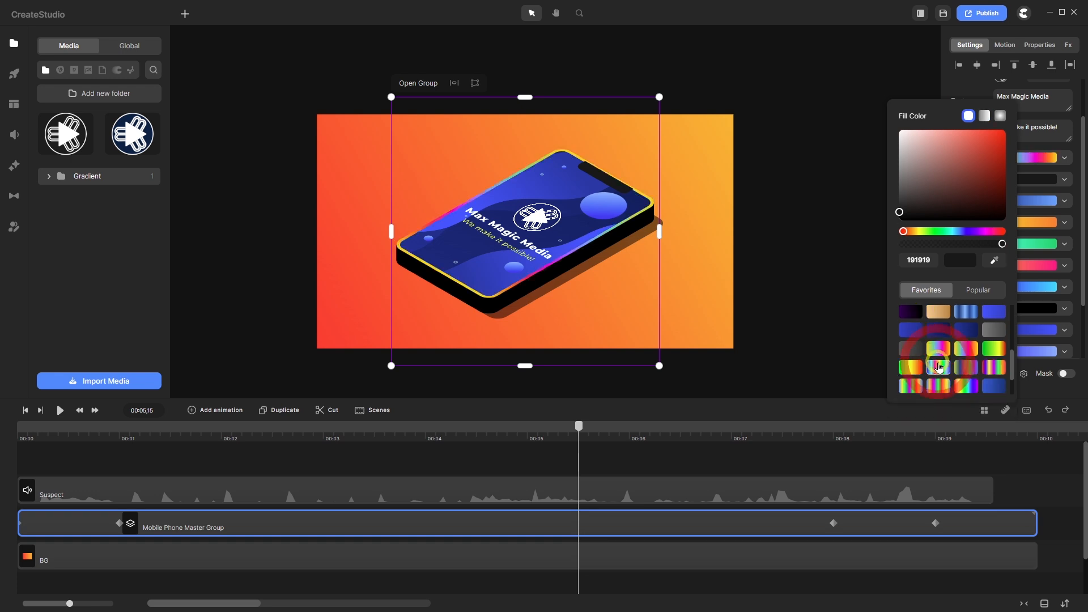
{"action": "scroll", "coordinate": [603, 231], "scroll_direction": "up", "scroll_amount": 3}
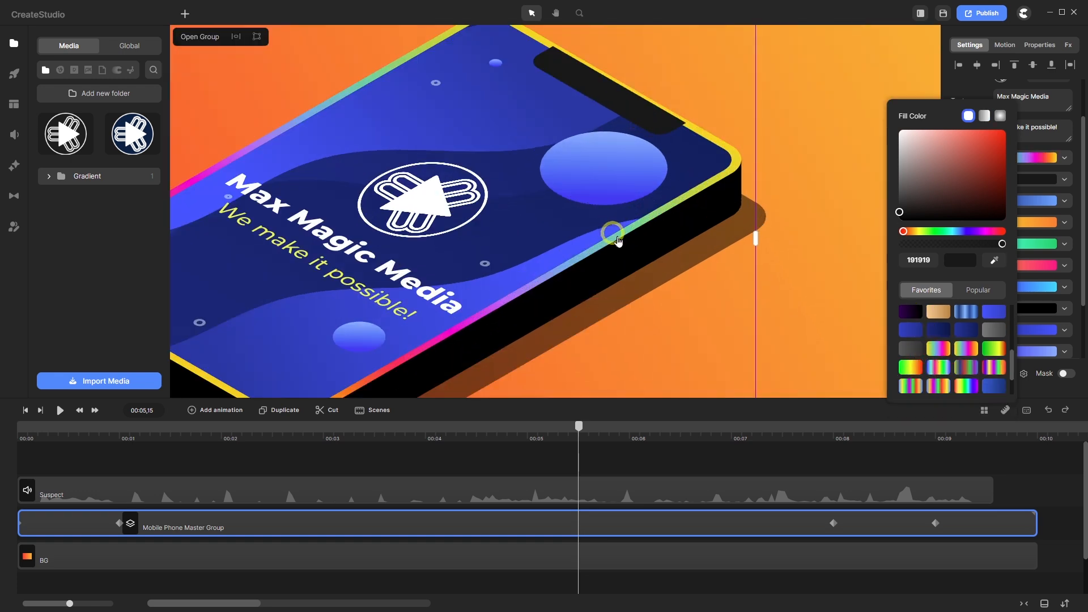
{"action": "scroll", "coordinate": [634, 243], "scroll_direction": "down", "scroll_amount": 3}
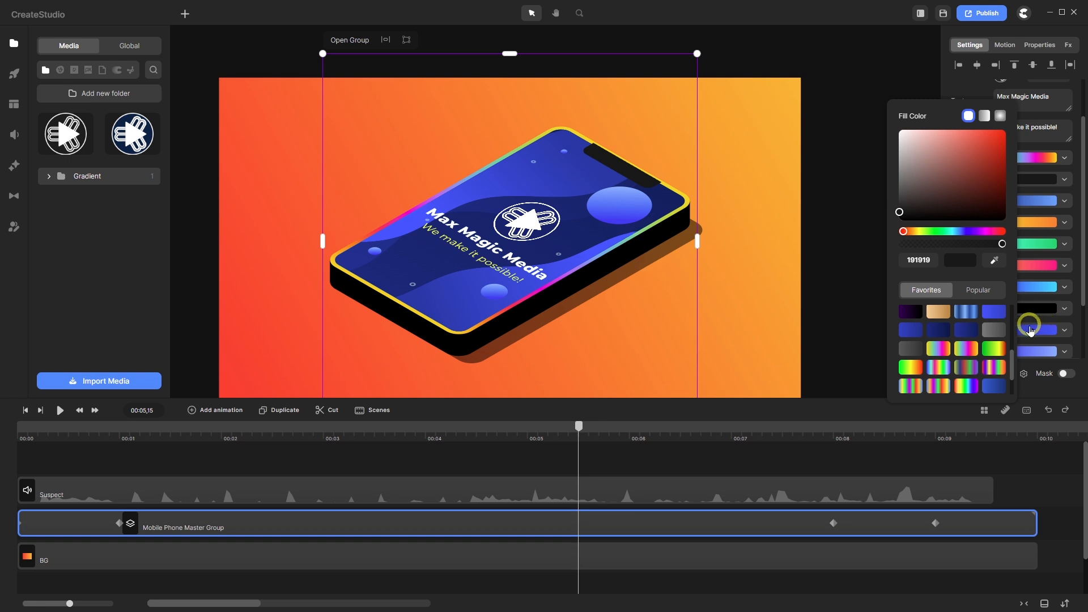
{"action": "scroll", "coordinate": [950, 358], "scroll_direction": "up", "scroll_amount": 1}
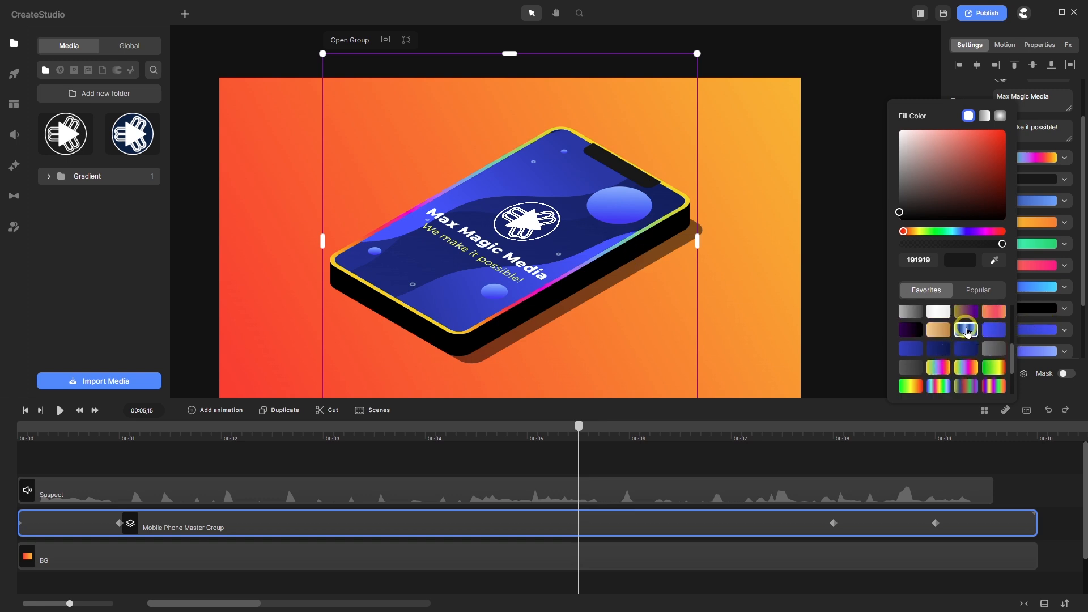
{"action": "left_click", "coordinate": [966, 330]}
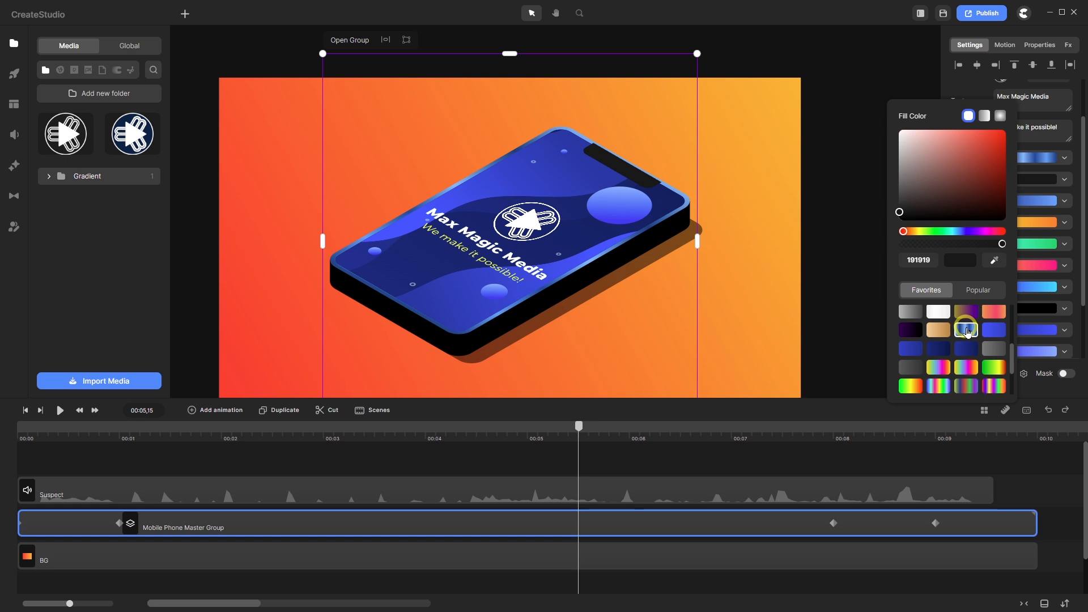
- Compare several more rainbow presets and settle on the final rainbow gradient for the rim
{"action": "scroll", "coordinate": [966, 335], "scroll_direction": "down", "scroll_amount": 3}
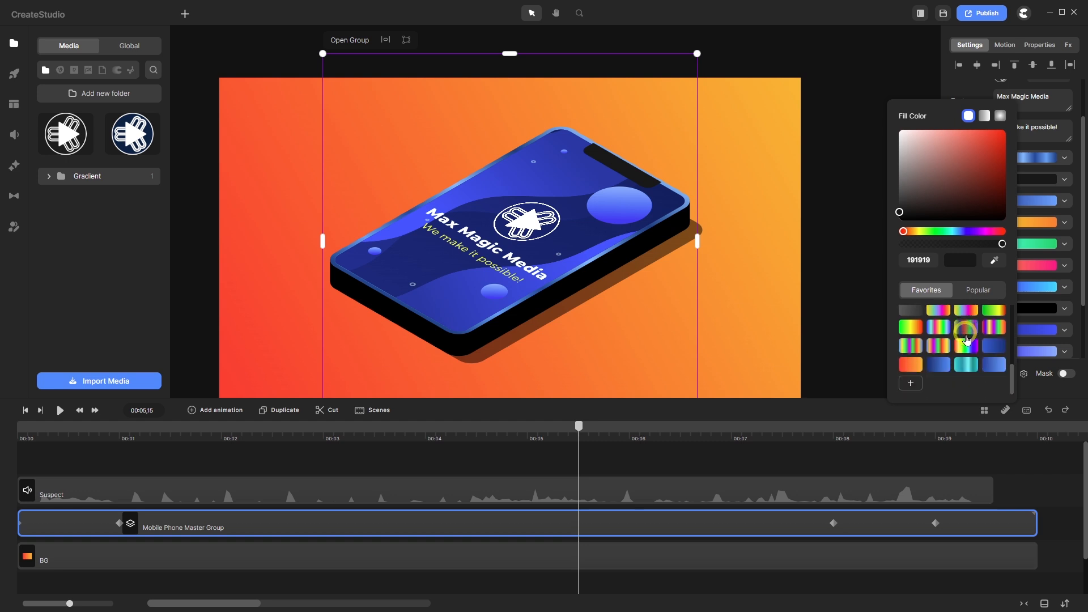
{"action": "left_click", "coordinate": [955, 366]}
{"action": "left_click", "coordinate": [964, 345]}
{"action": "left_click", "coordinate": [940, 348]}
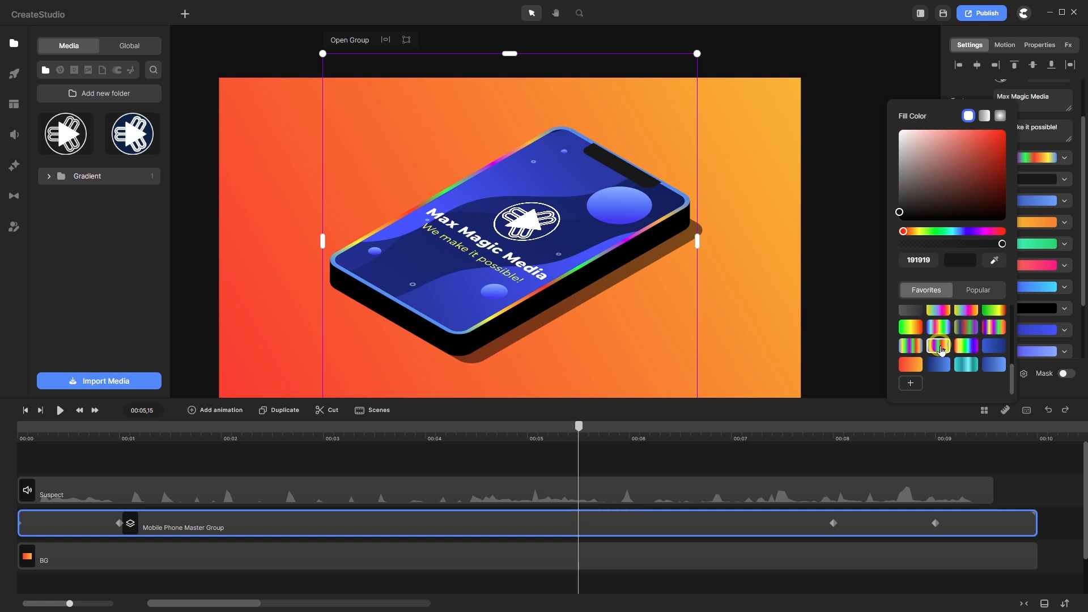
{"action": "left_click", "coordinate": [915, 350]}
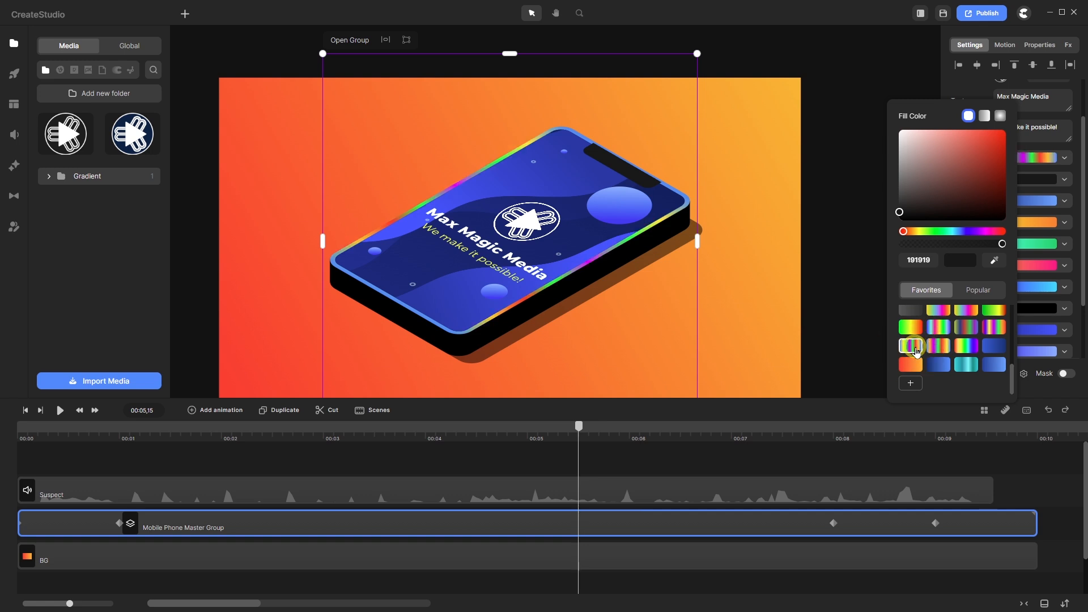
{"action": "left_click", "coordinate": [942, 332]}
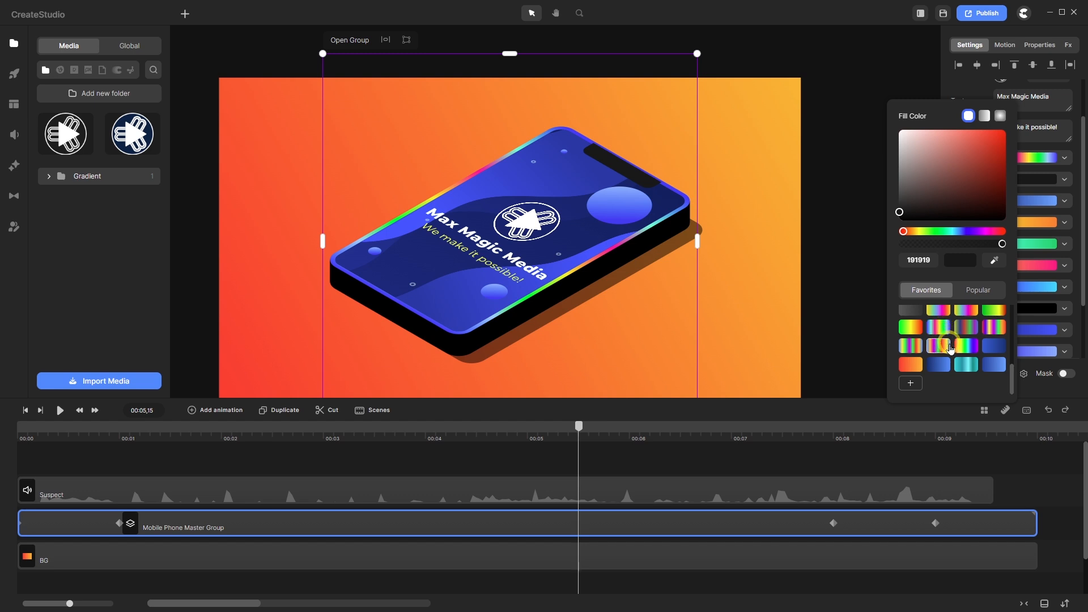
{"action": "left_click", "coordinate": [940, 347]}
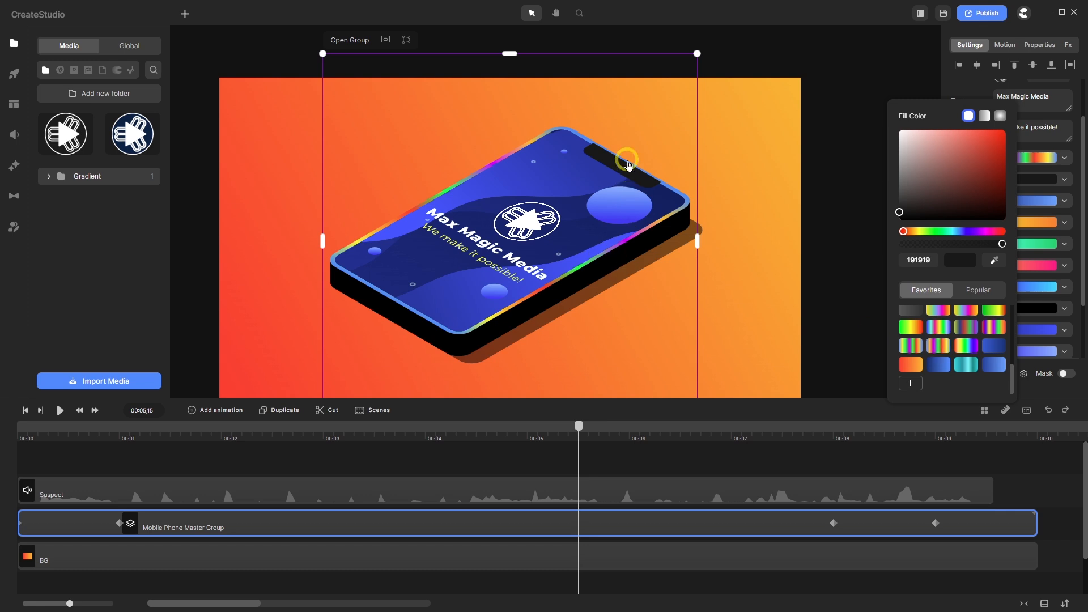
{"action": "scroll", "coordinate": [626, 163], "scroll_direction": "up", "scroll_amount": 5}
{"action": "scroll", "coordinate": [628, 164], "scroll_direction": "down", "scroll_amount": 2}
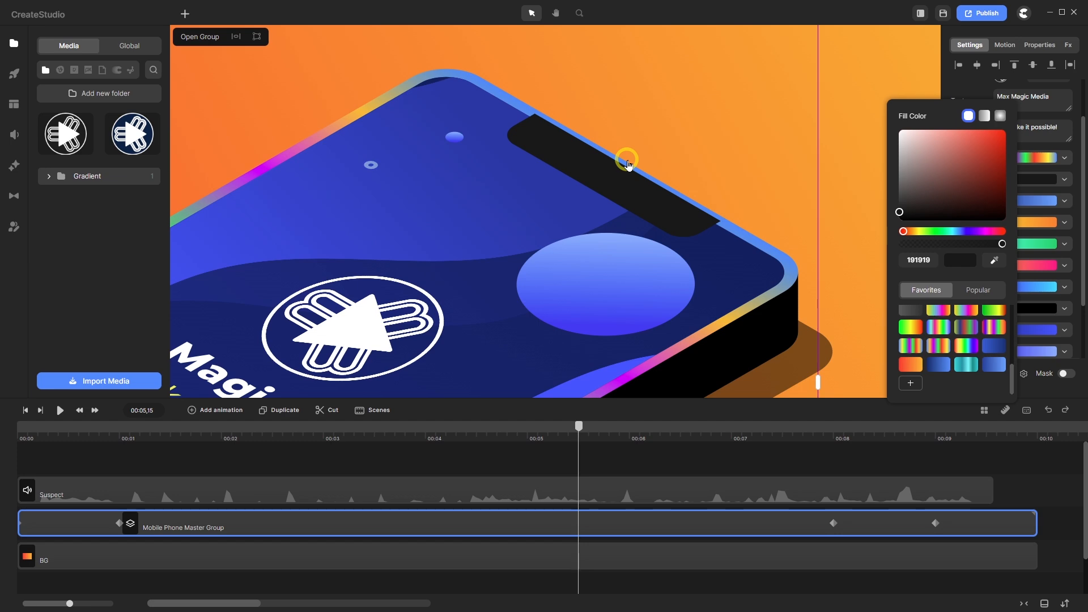
{"action": "scroll", "coordinate": [628, 165], "scroll_direction": "down", "scroll_amount": 4}
{"action": "scroll", "coordinate": [559, 128], "scroll_direction": "up", "scroll_amount": 5}
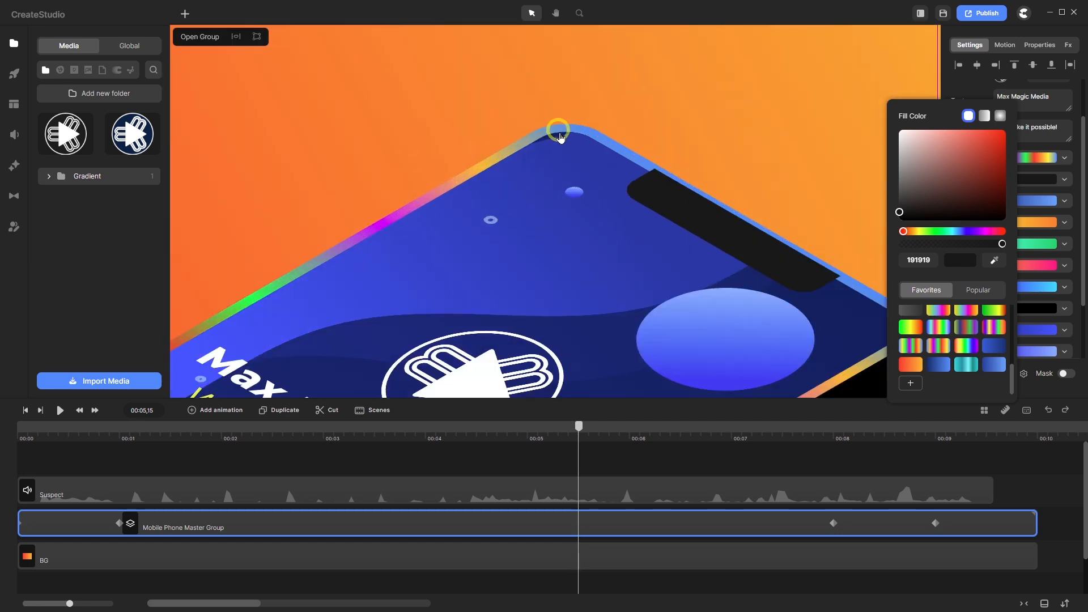
{"action": "scroll", "coordinate": [582, 165], "scroll_direction": "down", "scroll_amount": 5}
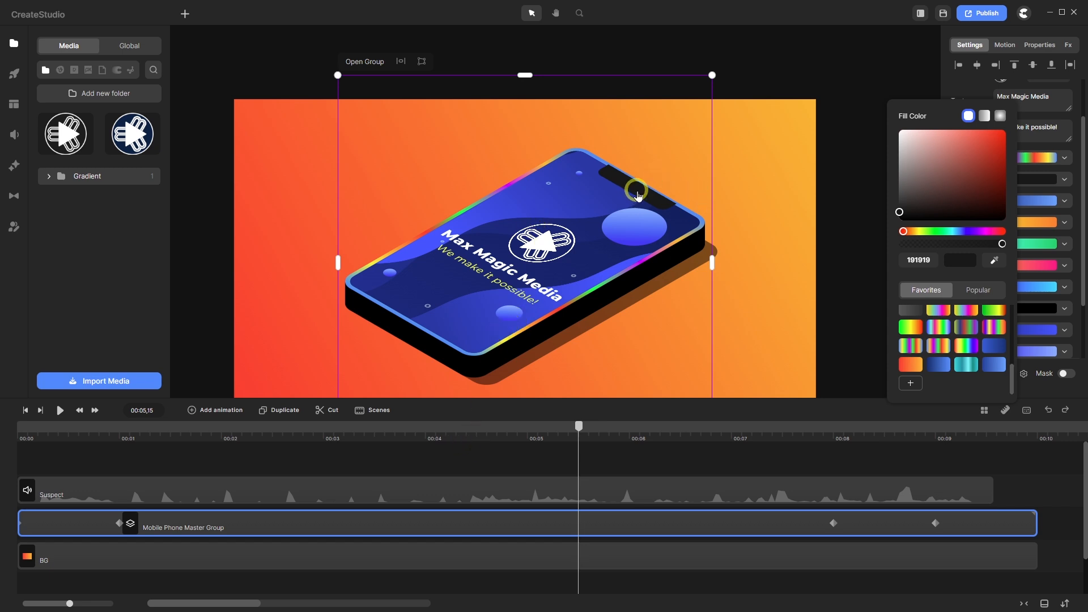
- Open the TOP group inside the Mobile Phone Master Group and select the Camera Shape layer
{"action": "double_click", "coordinate": [408, 524]}
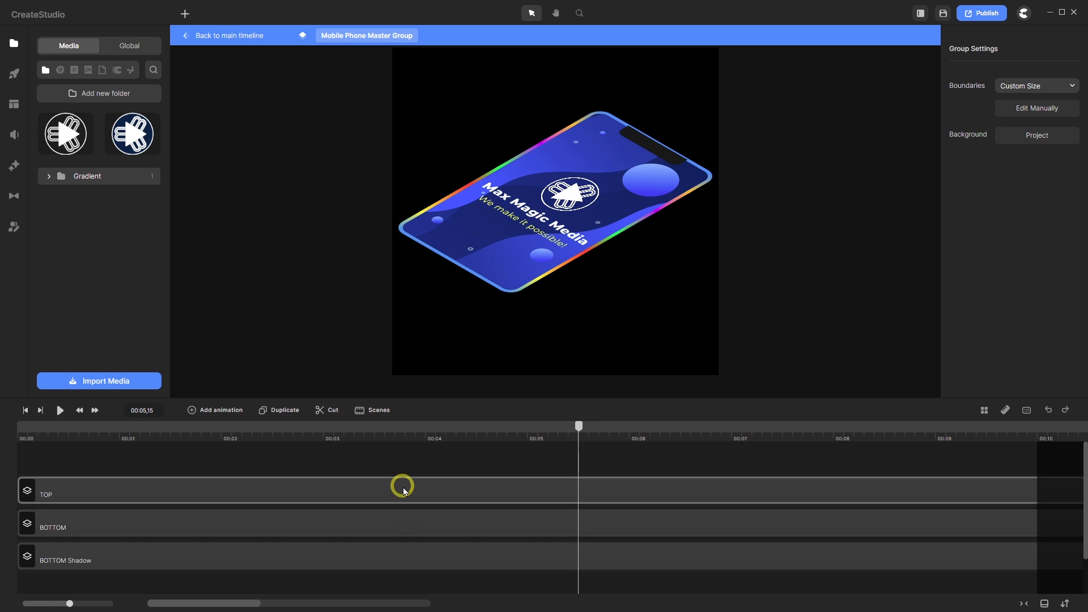
{"action": "double_click", "coordinate": [403, 491]}
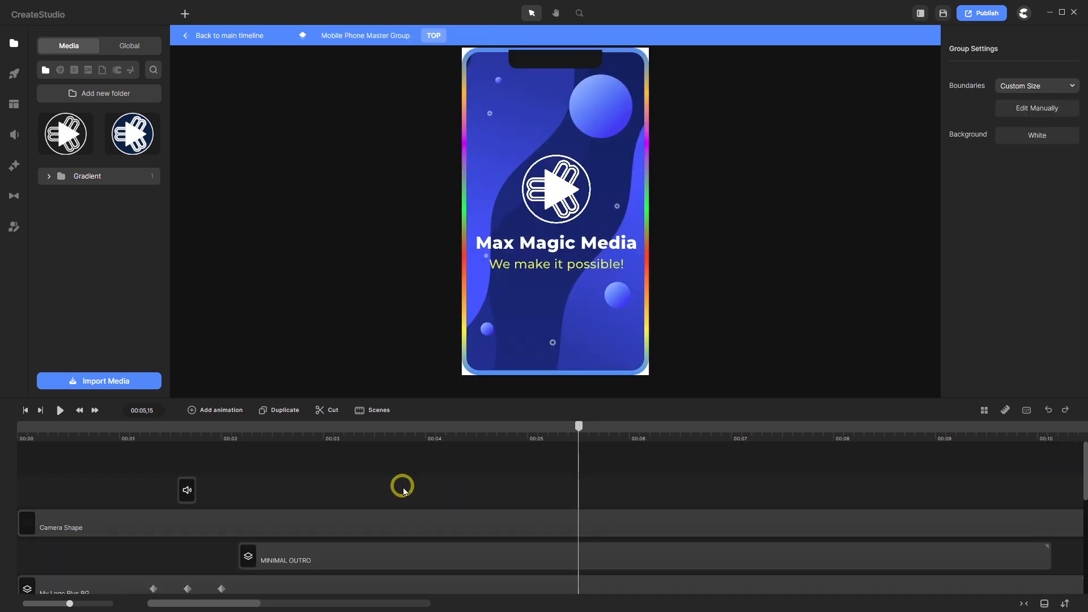
{"action": "left_click", "coordinate": [391, 528]}
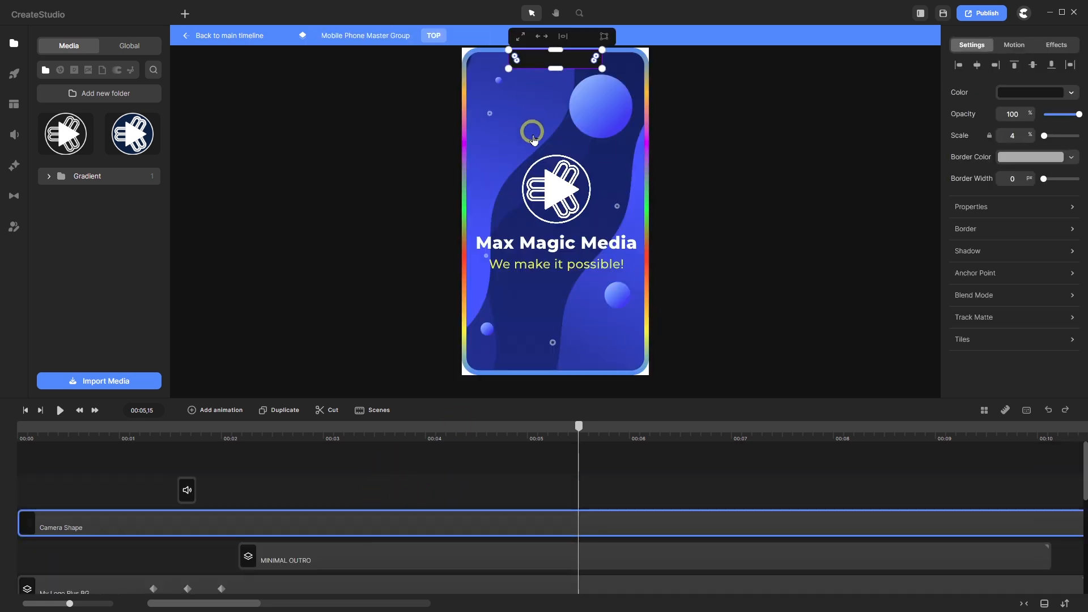
{"action": "scroll", "coordinate": [532, 136], "scroll_direction": "down", "scroll_amount": 3}
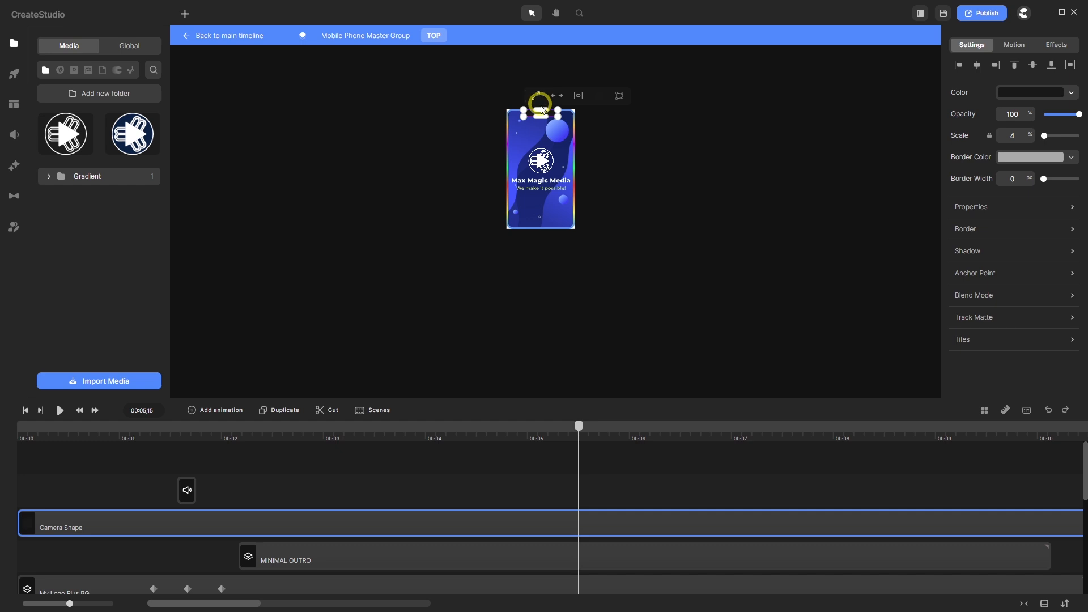
{"action": "scroll", "coordinate": [541, 107], "scroll_direction": "up", "scroll_amount": 3}
{"action": "scroll", "coordinate": [541, 108], "scroll_direction": "up", "scroll_amount": 10}
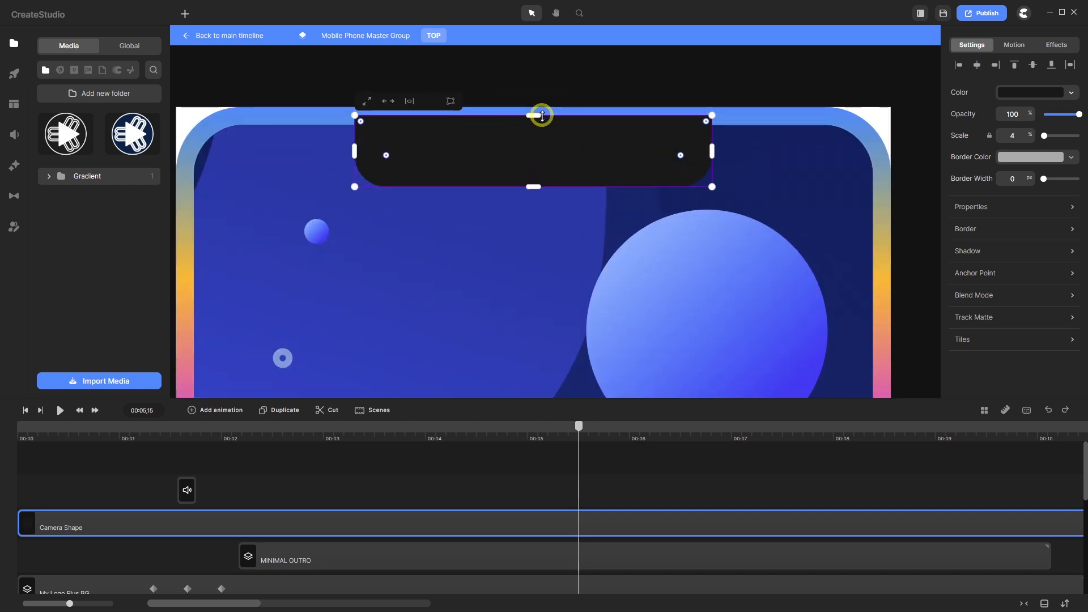
{"action": "scroll", "coordinate": [542, 115], "scroll_direction": "down", "scroll_amount": 2}
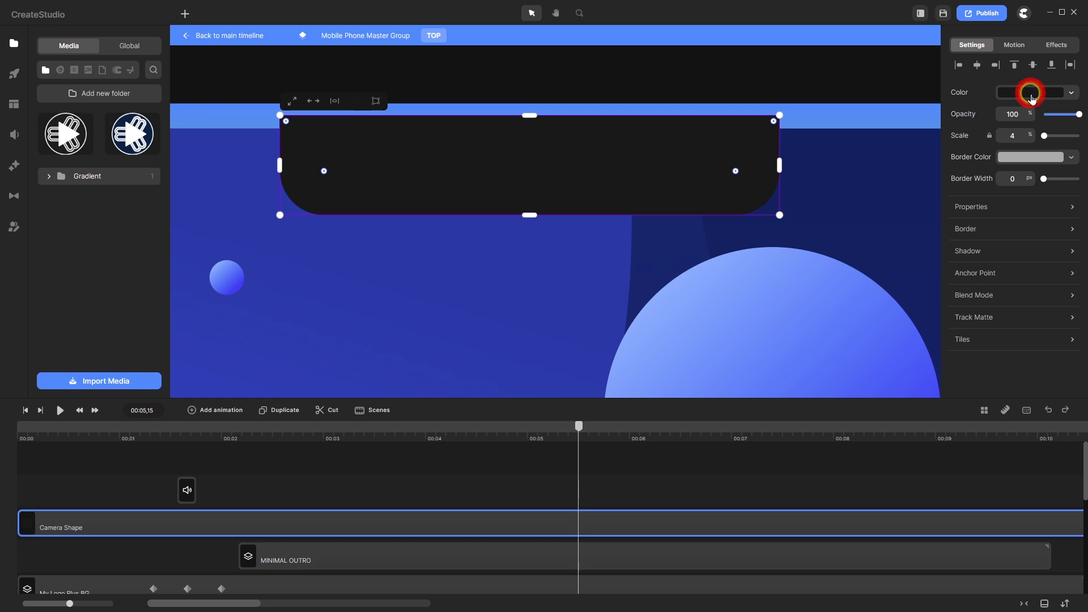
- Switch the camera notch fill to a gradient, then go back to the main timeline
{"action": "left_click", "coordinate": [1030, 93]}
{"action": "left_click", "coordinate": [998, 53]}
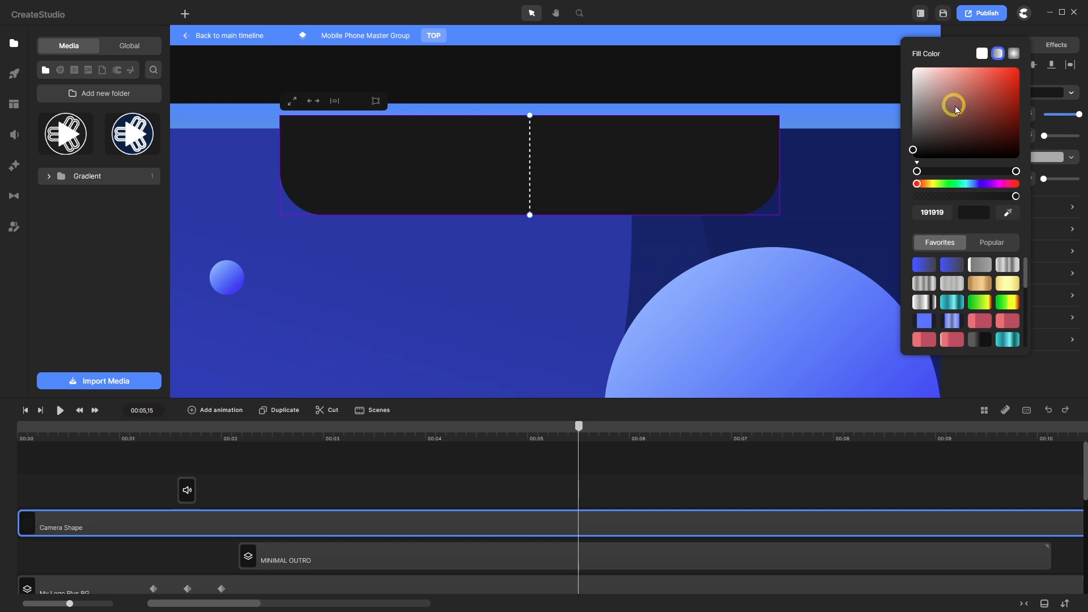
{"action": "left_click", "coordinate": [238, 37]}
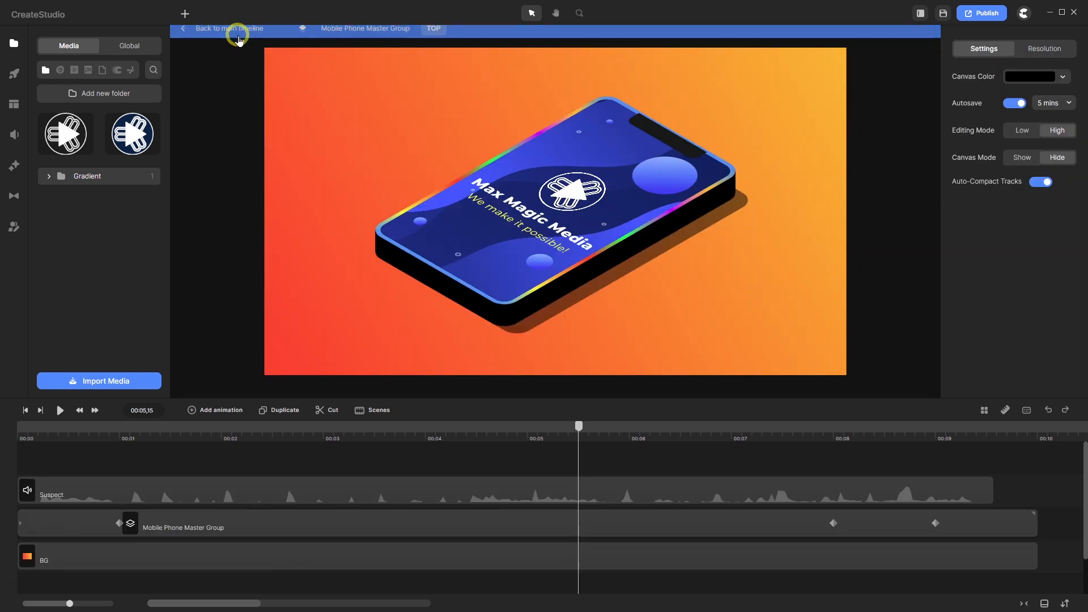
{"action": "left_click", "coordinate": [264, 531]}
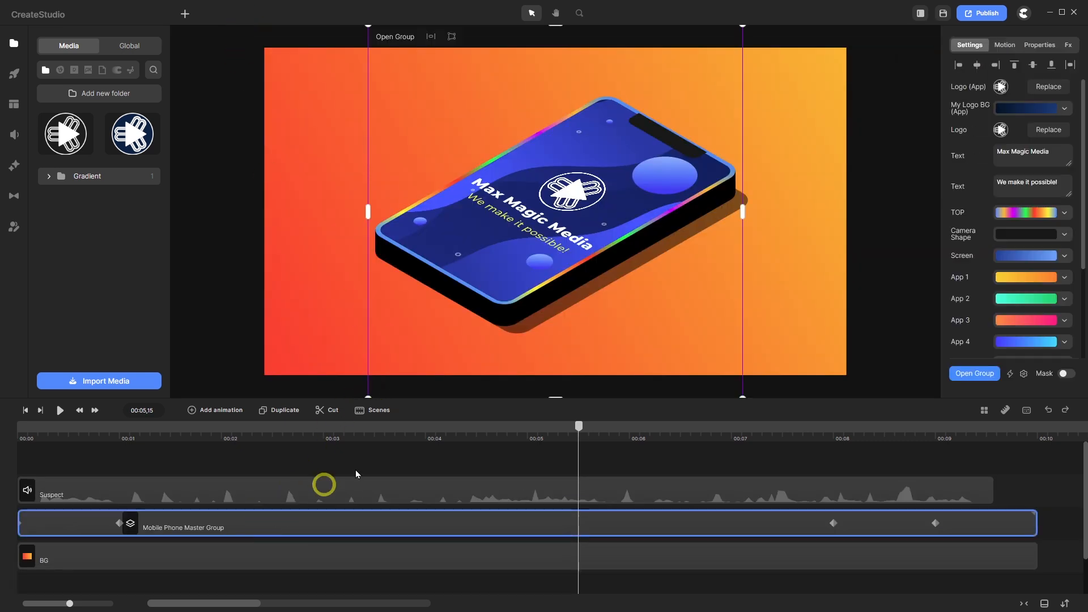
{"action": "left_click", "coordinate": [1023, 212]}
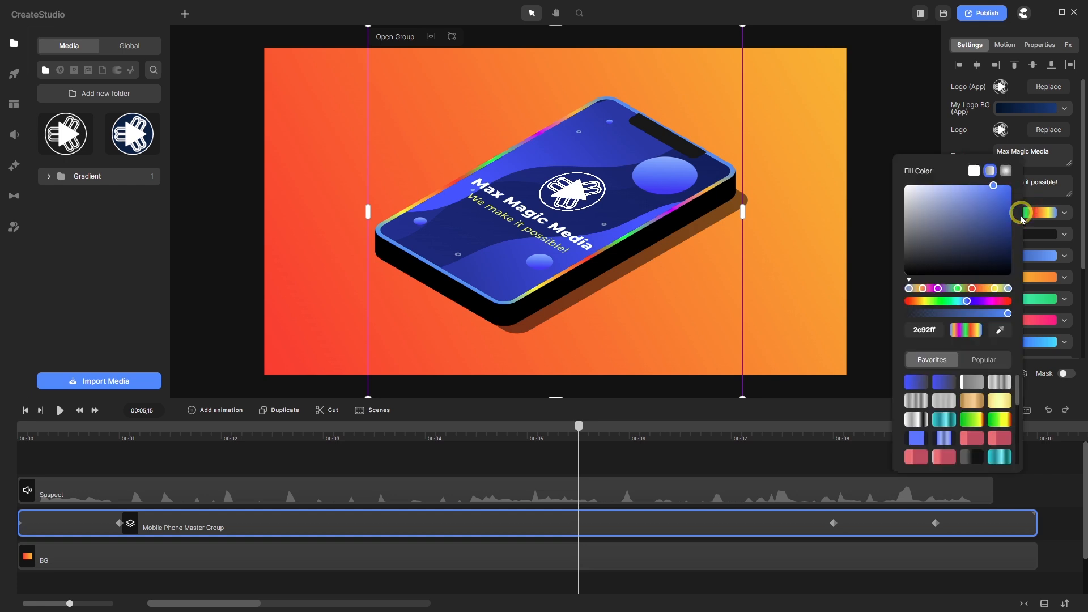
{"action": "scroll", "coordinate": [947, 419], "scroll_direction": "down", "scroll_amount": 3}
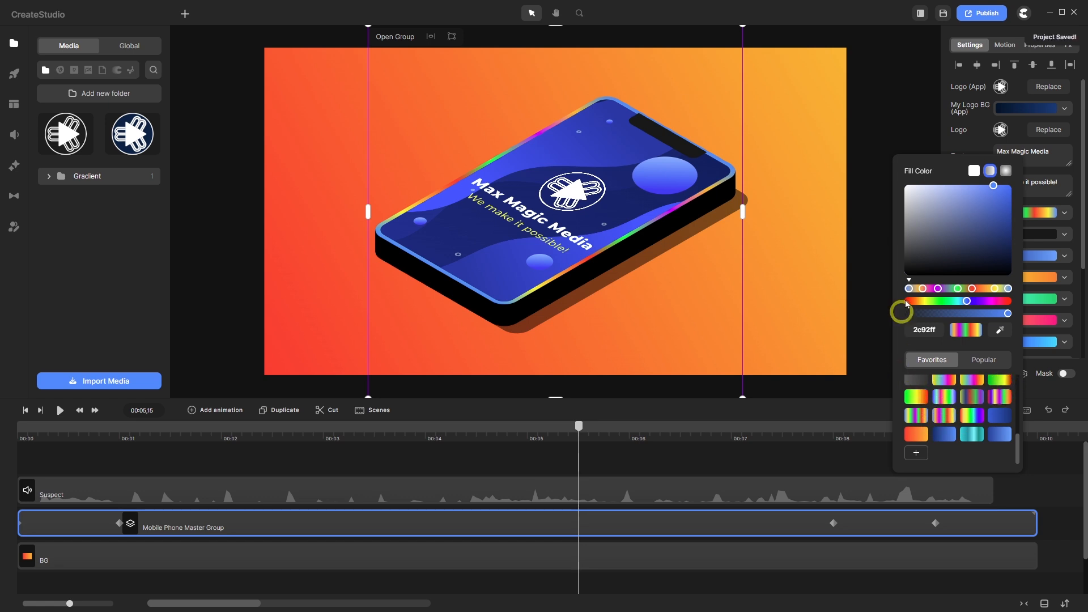
- Open the TOP group in the phone master group and select the Camera Shape layer
{"action": "double_click", "coordinate": [442, 525]}
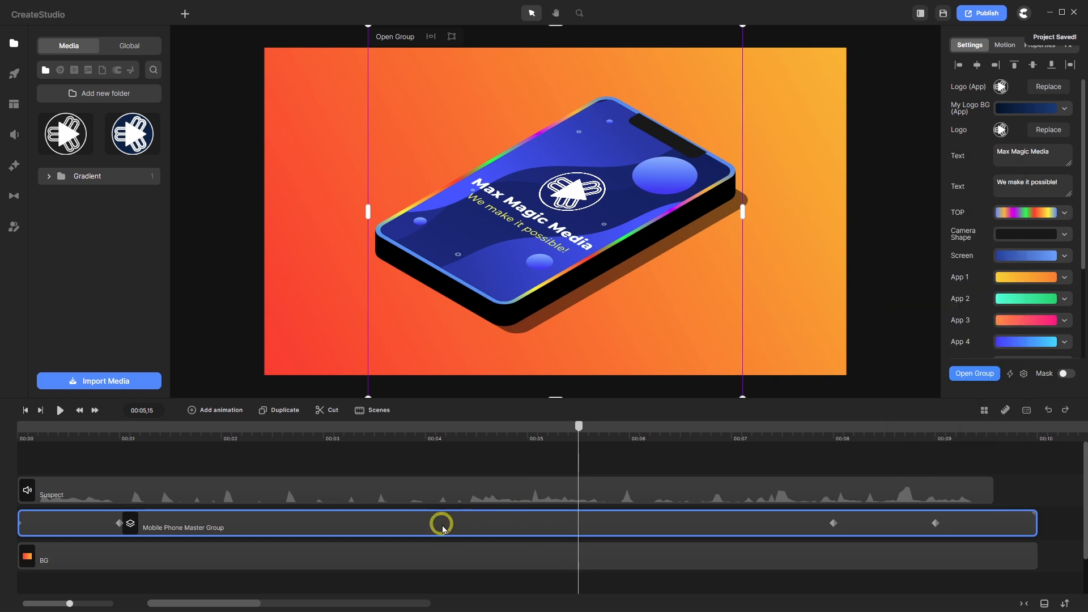
{"action": "double_click", "coordinate": [401, 487]}
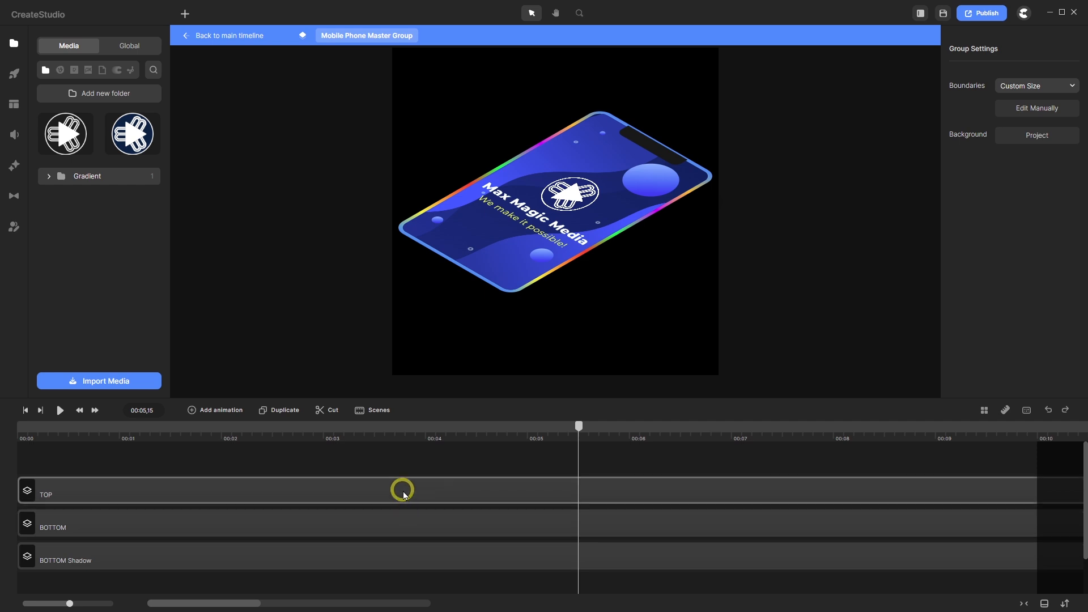
{"action": "left_click", "coordinate": [398, 527]}
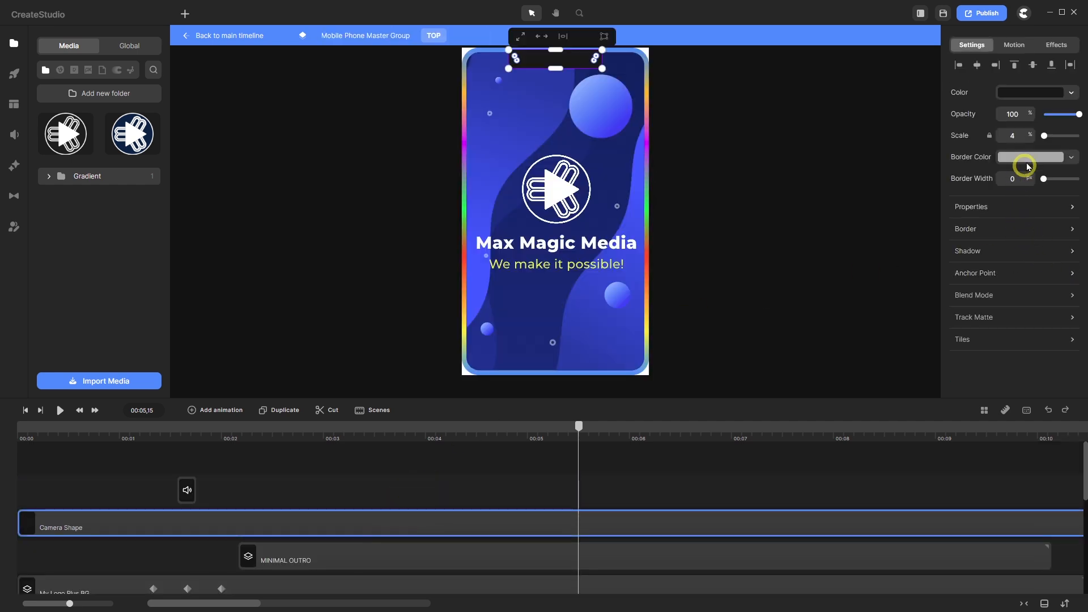
- Try a rainbow gradient on the camera notch, then undo it back to solid 191919
{"action": "left_click", "coordinate": [1034, 92]}
{"action": "left_click", "coordinate": [1003, 52]}
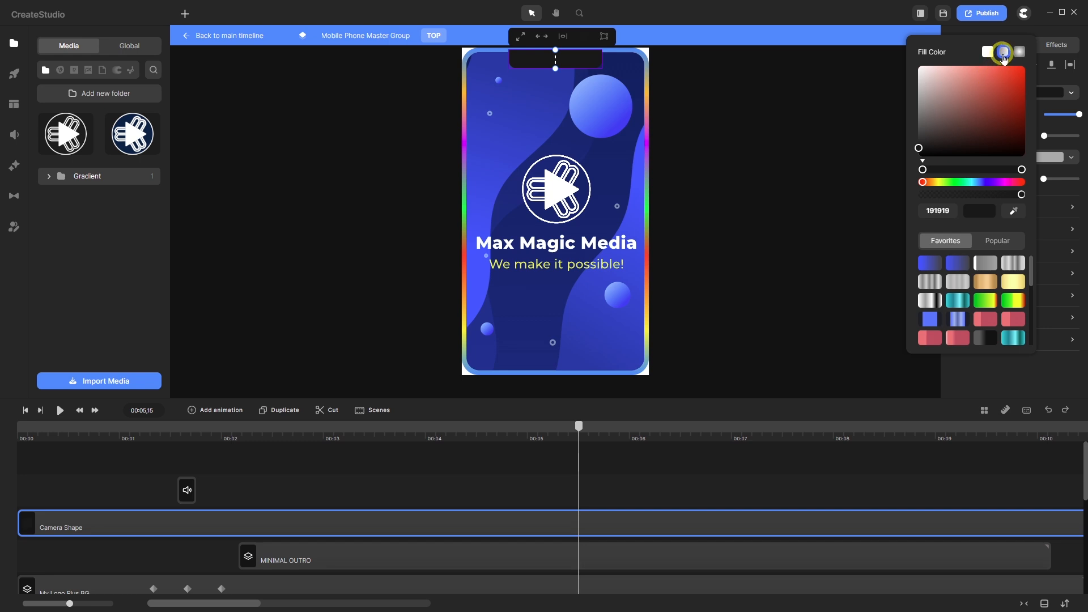
{"action": "scroll", "coordinate": [980, 317], "scroll_direction": "down", "scroll_amount": 5}
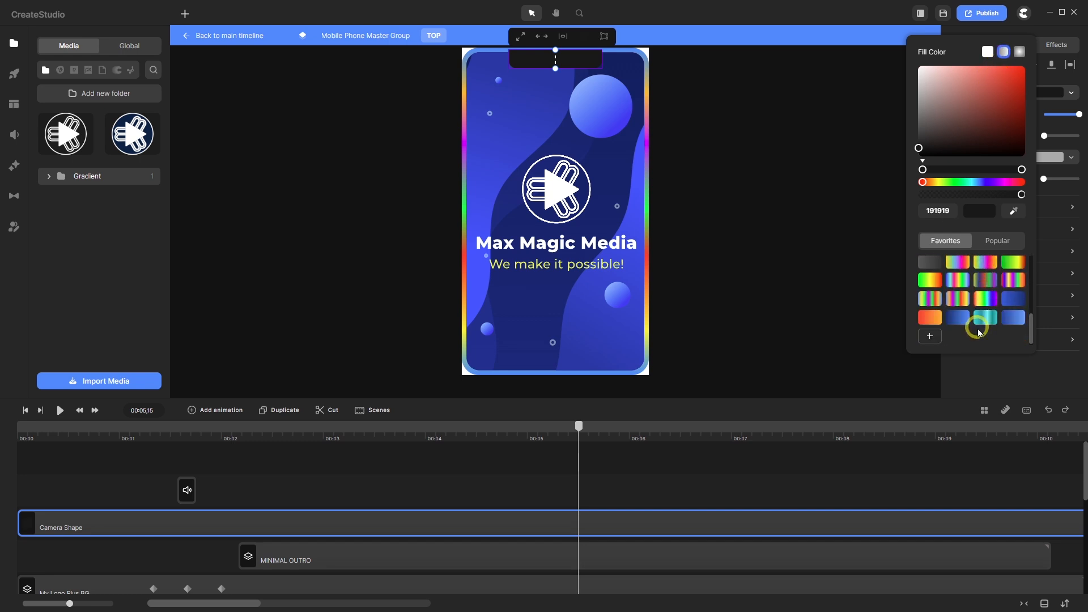
{"action": "left_click", "coordinate": [959, 300]}
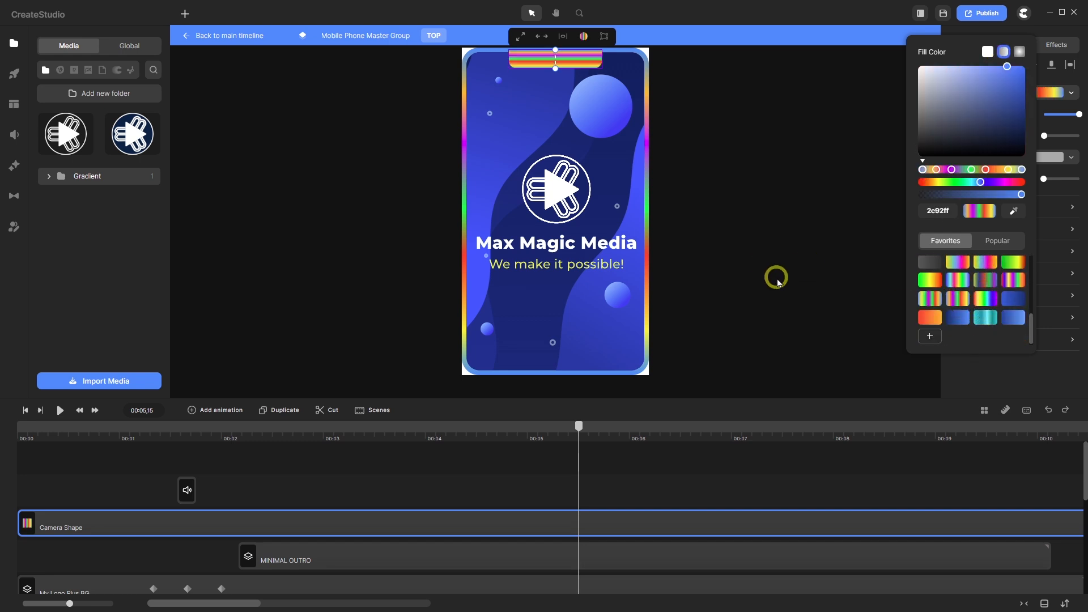
{"action": "scroll", "coordinate": [568, 110], "scroll_direction": "up", "scroll_amount": 5}
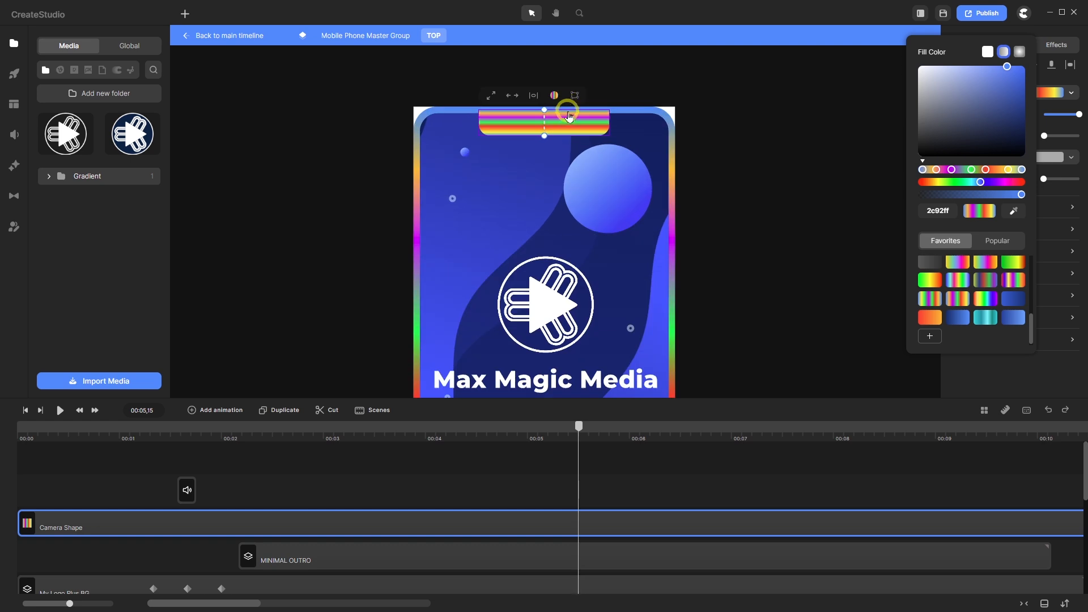
{"action": "scroll", "coordinate": [568, 110], "scroll_direction": "down", "scroll_amount": 3}
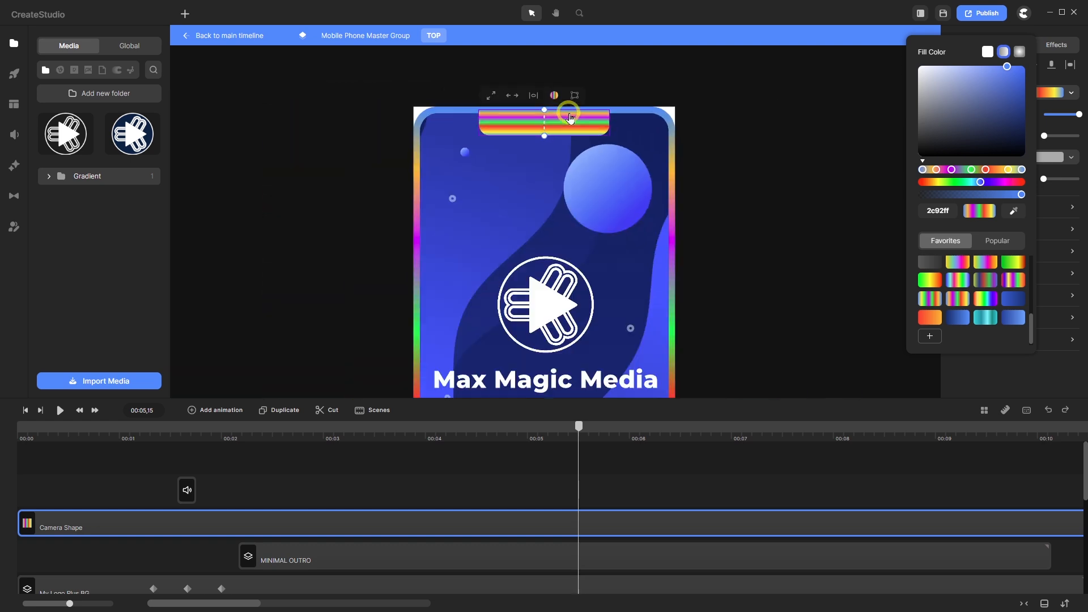
{"action": "left_click", "coordinate": [1048, 409]}
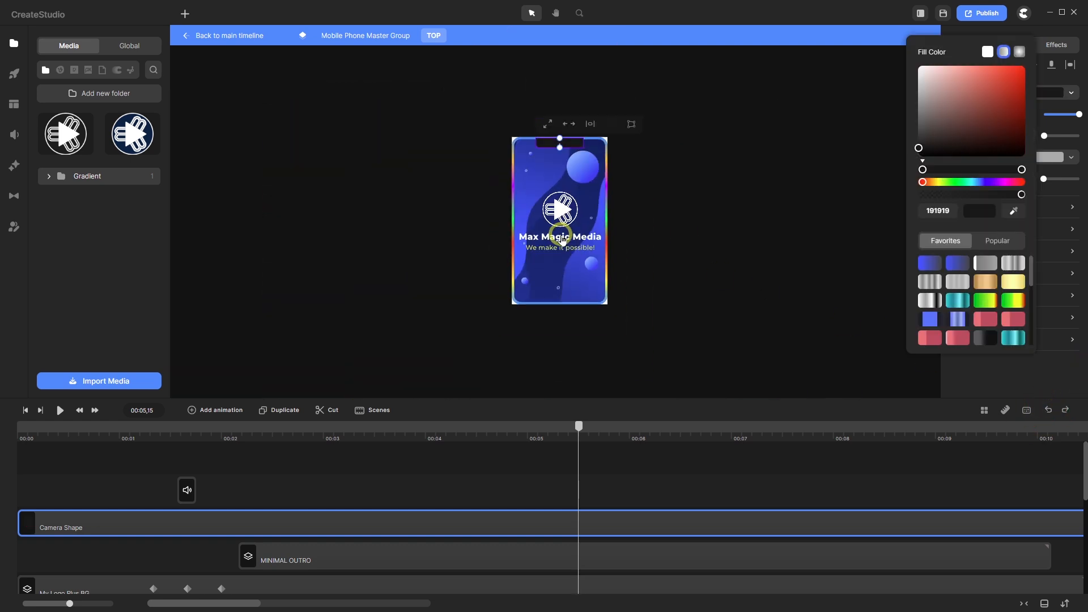
- Darken the notch gradient's first stop, then eyedrop the phone frame's blue into it
{"action": "scroll", "coordinate": [559, 137], "scroll_direction": "up", "scroll_amount": 2}
{"action": "scroll", "coordinate": [558, 138], "scroll_direction": "up", "scroll_amount": 4}
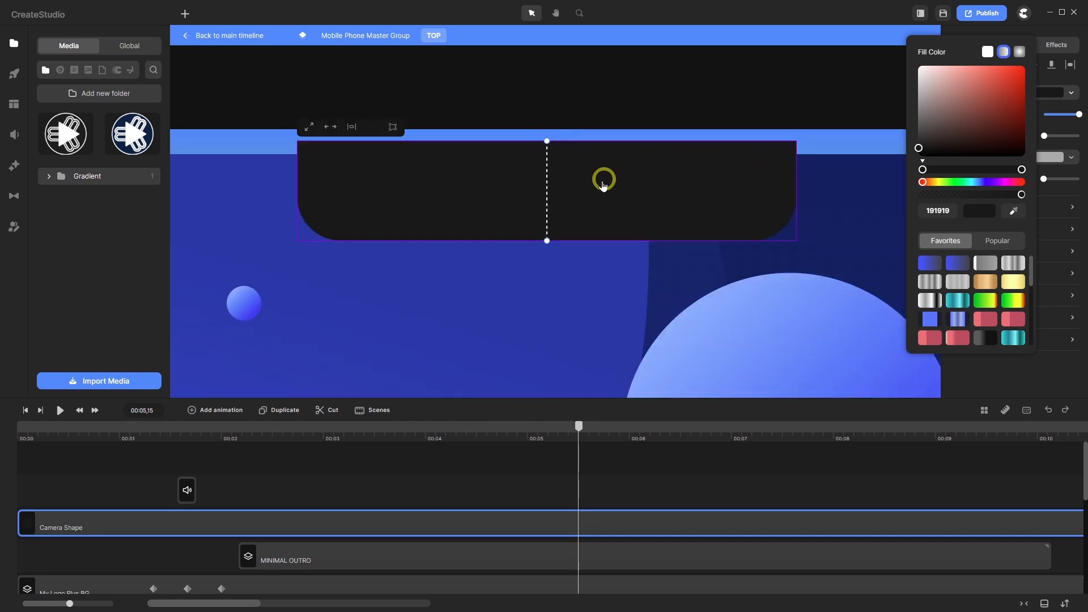
{"action": "scroll", "coordinate": [529, 187], "scroll_direction": "down", "scroll_amount": 2}
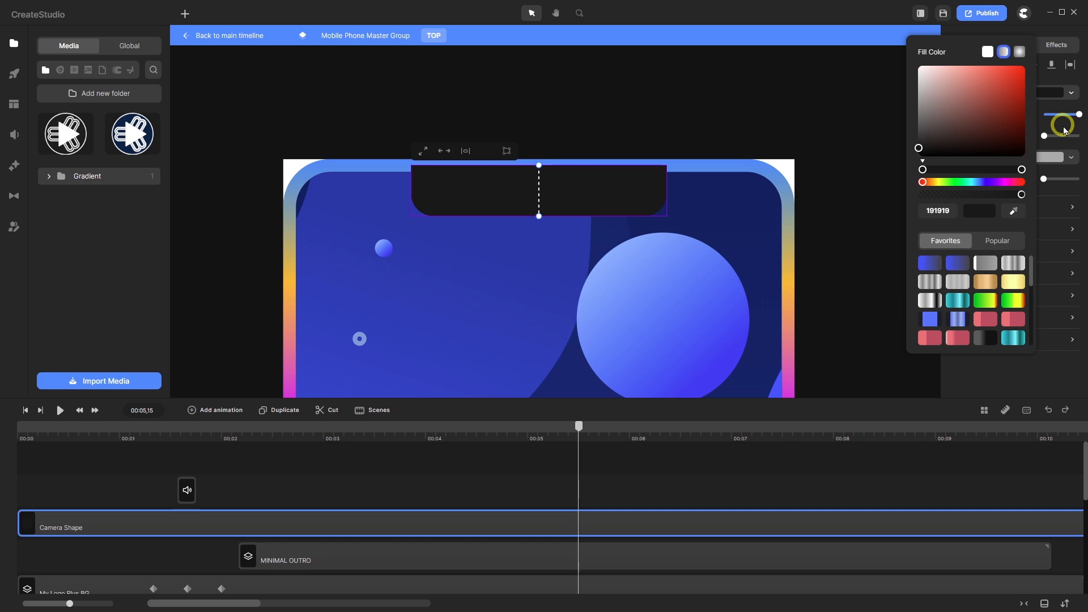
{"action": "left_click", "coordinate": [921, 183]}
{"action": "left_click_drag", "start_coordinate": [918, 147], "coordinate": [899, 171]}
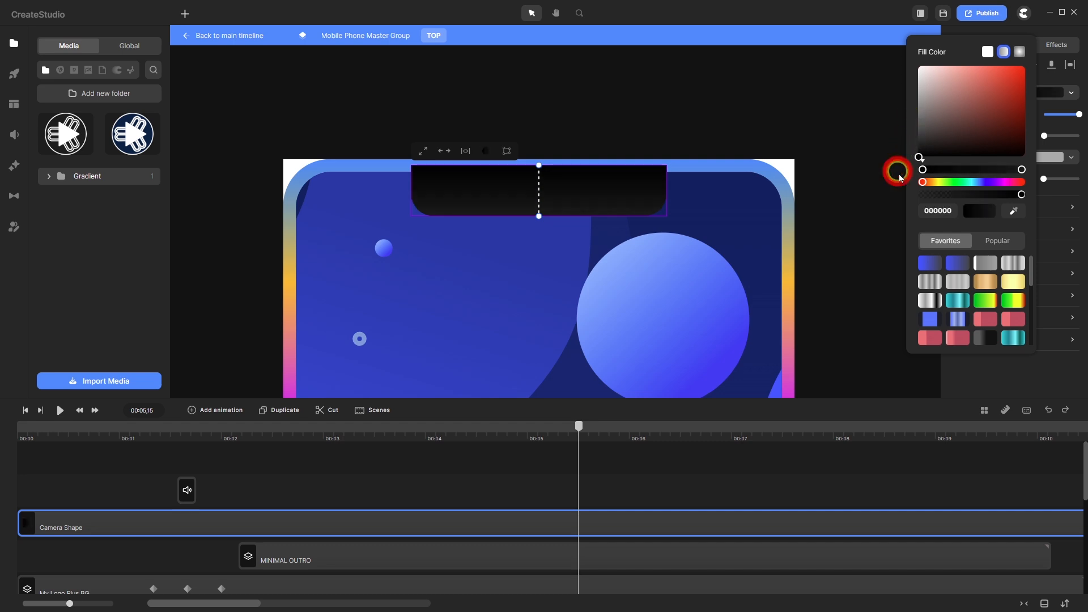
{"action": "left_click", "coordinate": [1014, 211]}
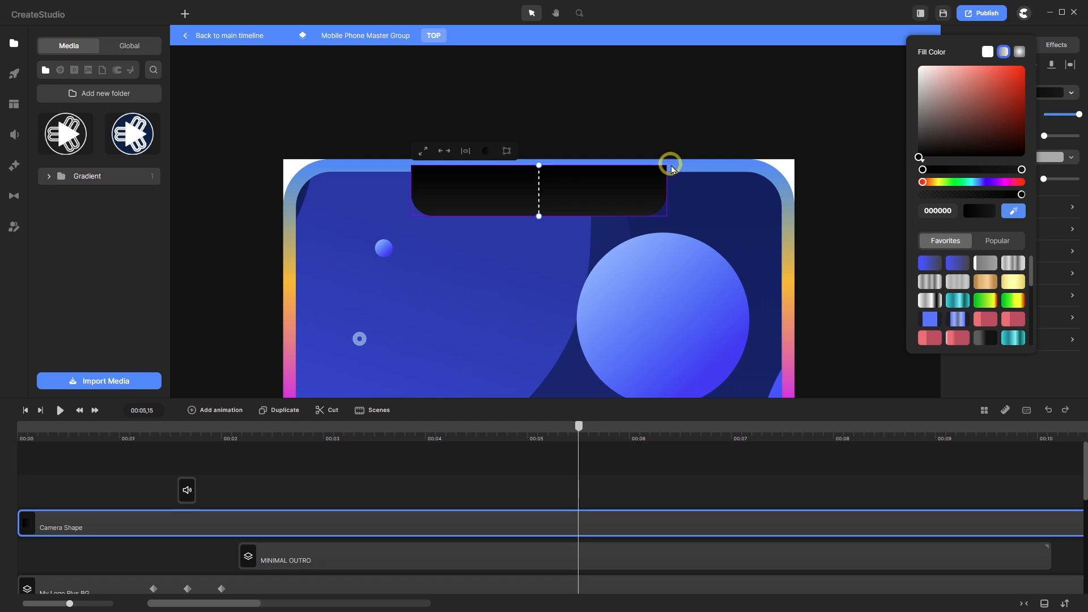
{"action": "left_click", "coordinate": [672, 169]}
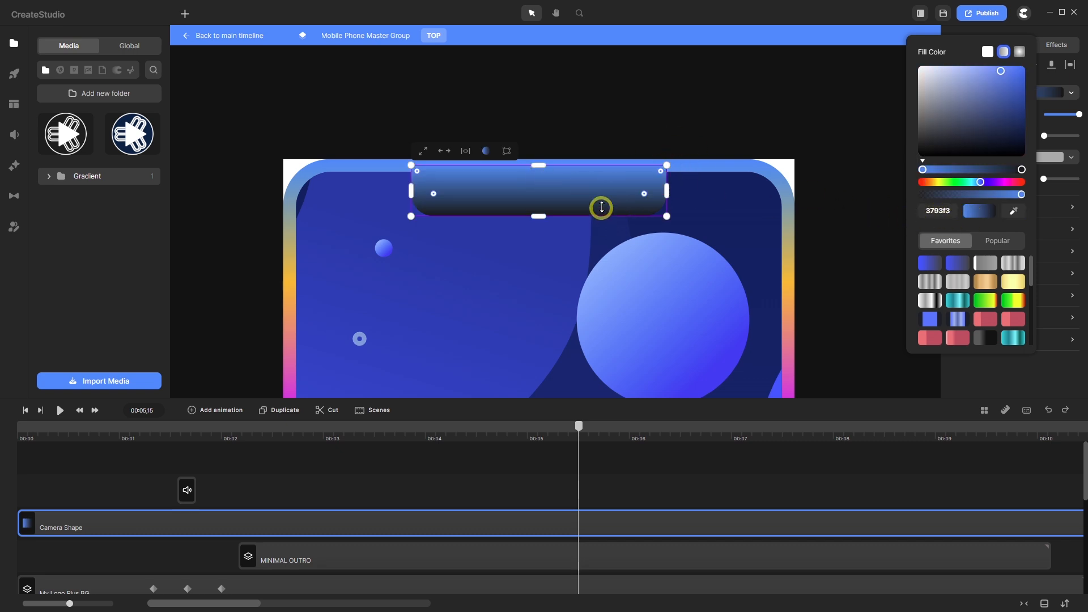
- Eyedrop a frame colour into the second gradient stop for a pale blue-grey notch
{"action": "left_click", "coordinate": [1022, 170]}
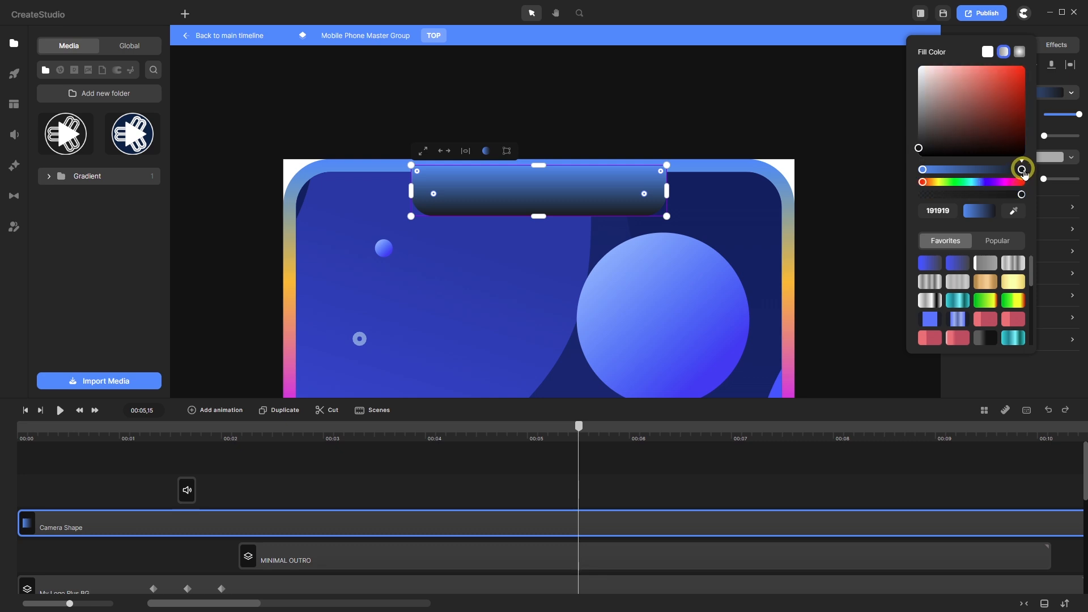
{"action": "left_click", "coordinate": [1014, 211]}
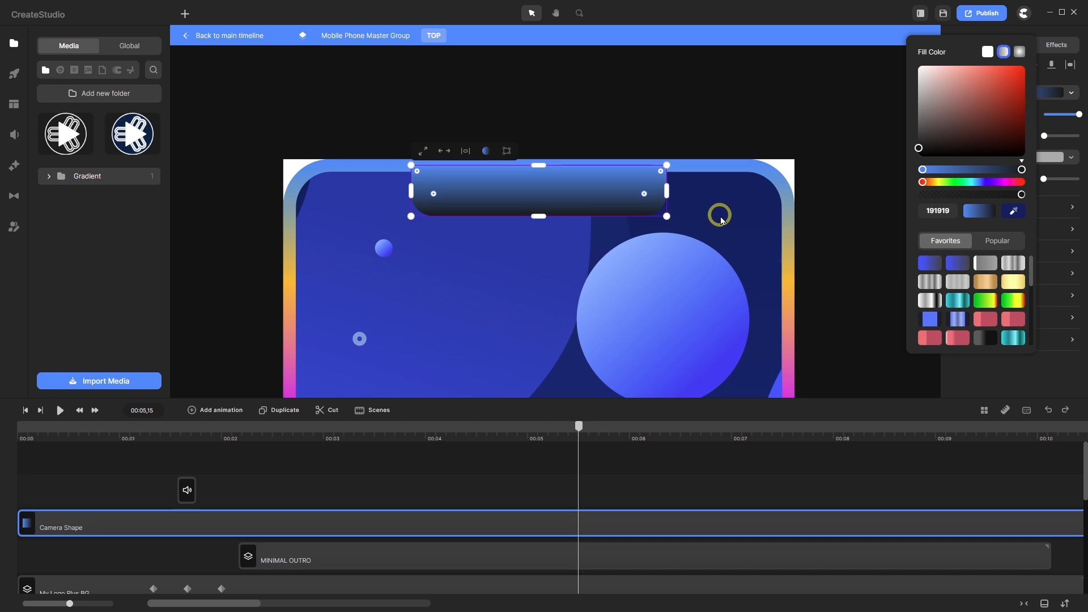
{"action": "left_click", "coordinate": [788, 218]}
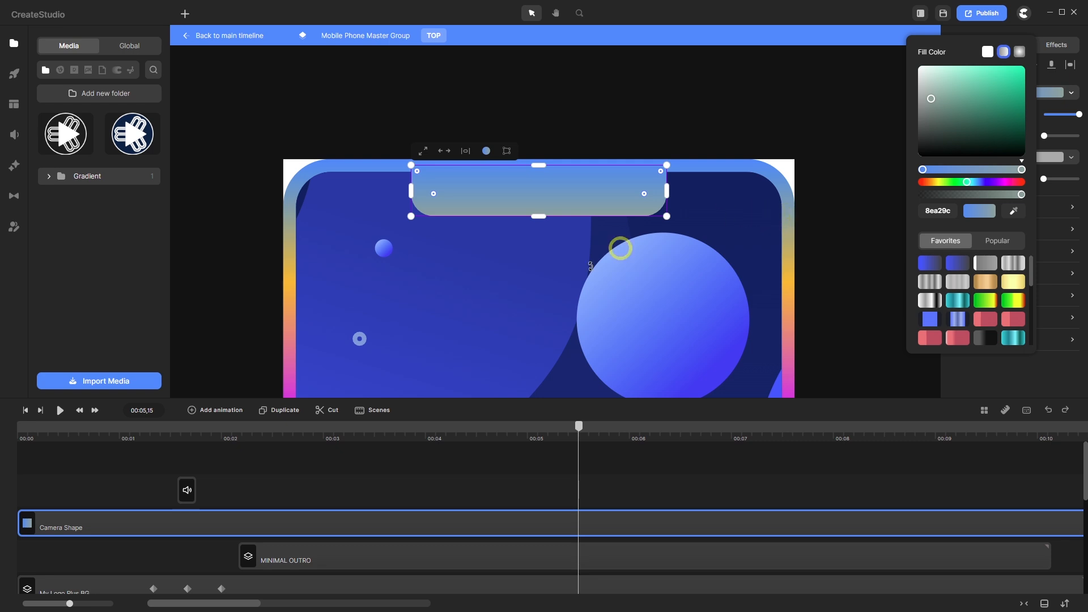
{"action": "left_click", "coordinate": [229, 461]}
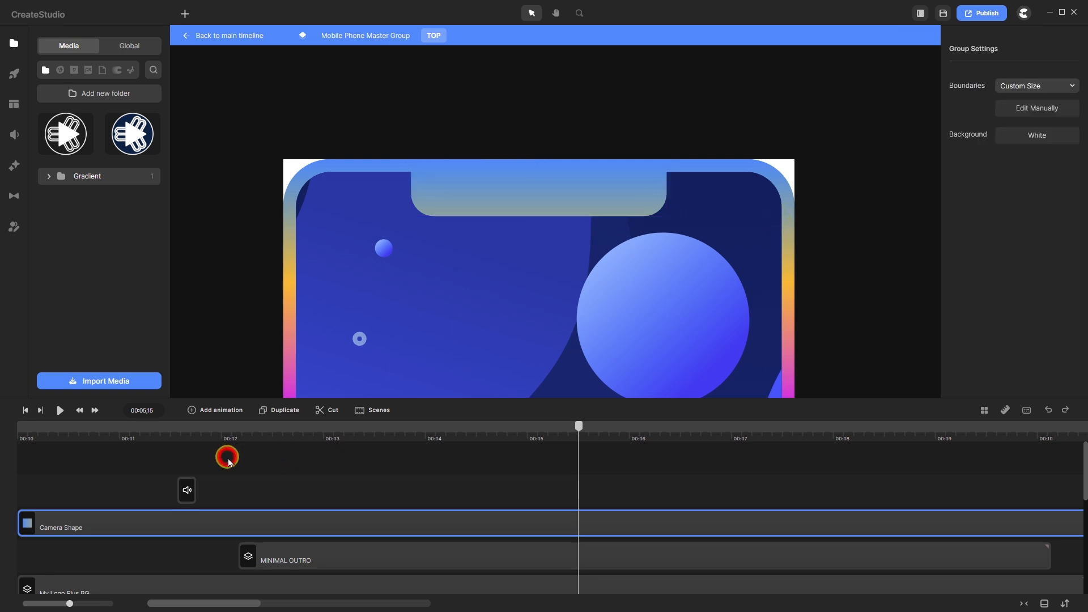
{"action": "scroll", "coordinate": [439, 161], "scroll_direction": "up", "scroll_amount": 2}
{"action": "scroll", "coordinate": [439, 162], "scroll_direction": "up", "scroll_amount": 2}
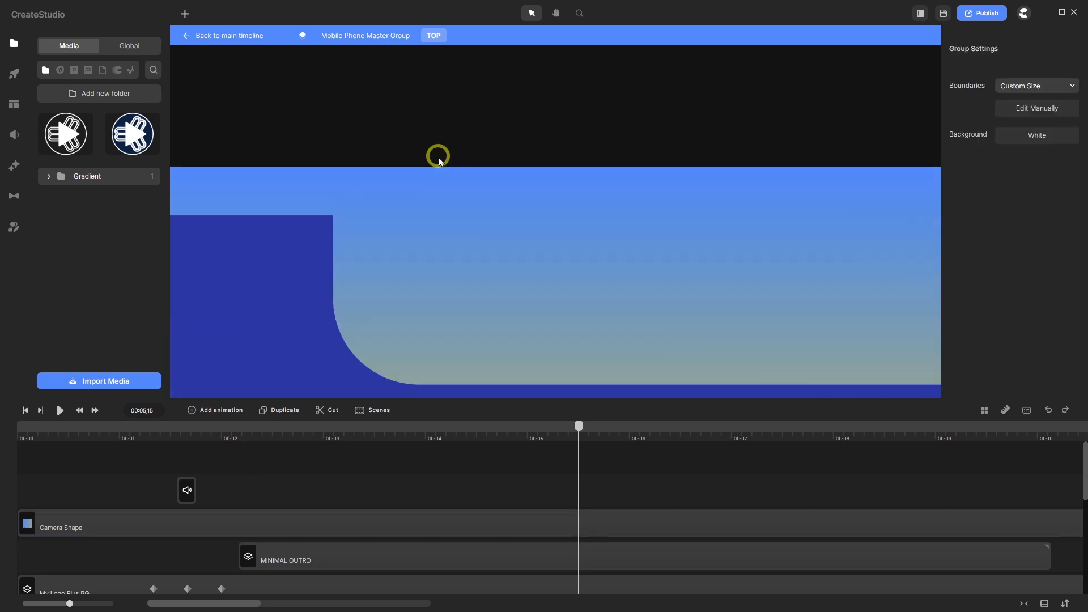
{"action": "scroll", "coordinate": [382, 209], "scroll_direction": "up", "scroll_amount": 1}
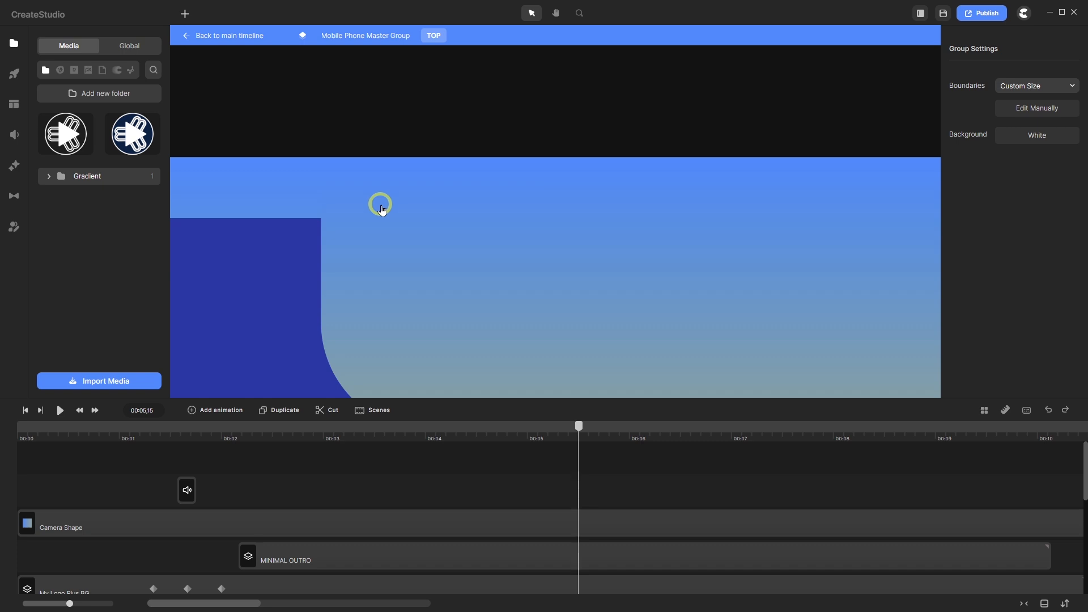
{"action": "scroll", "coordinate": [381, 209], "scroll_direction": "down", "scroll_amount": 3}
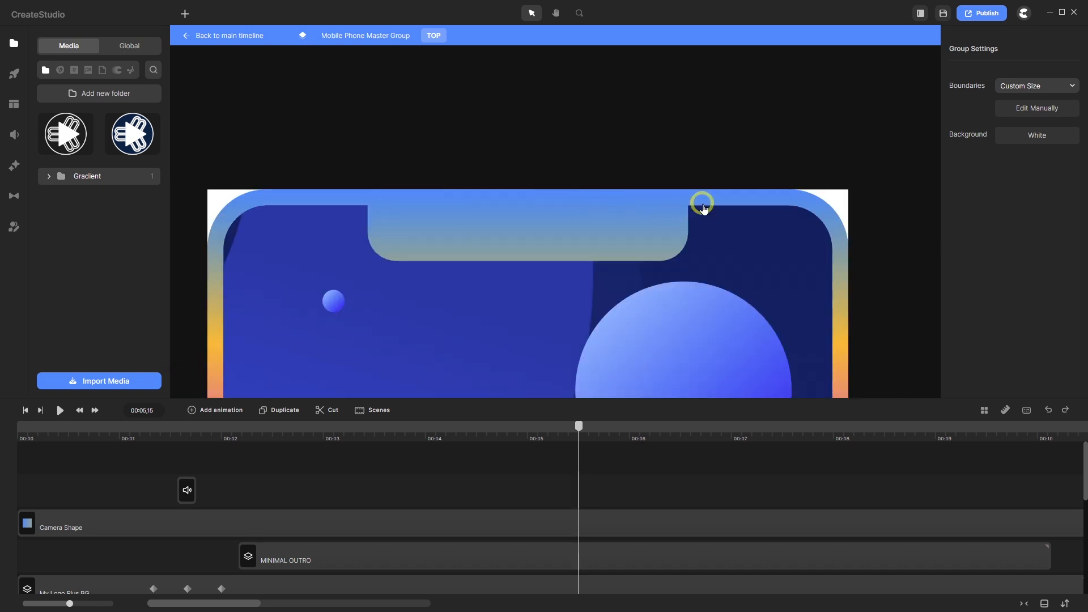
{"action": "scroll", "coordinate": [703, 209], "scroll_direction": "up", "scroll_amount": 3}
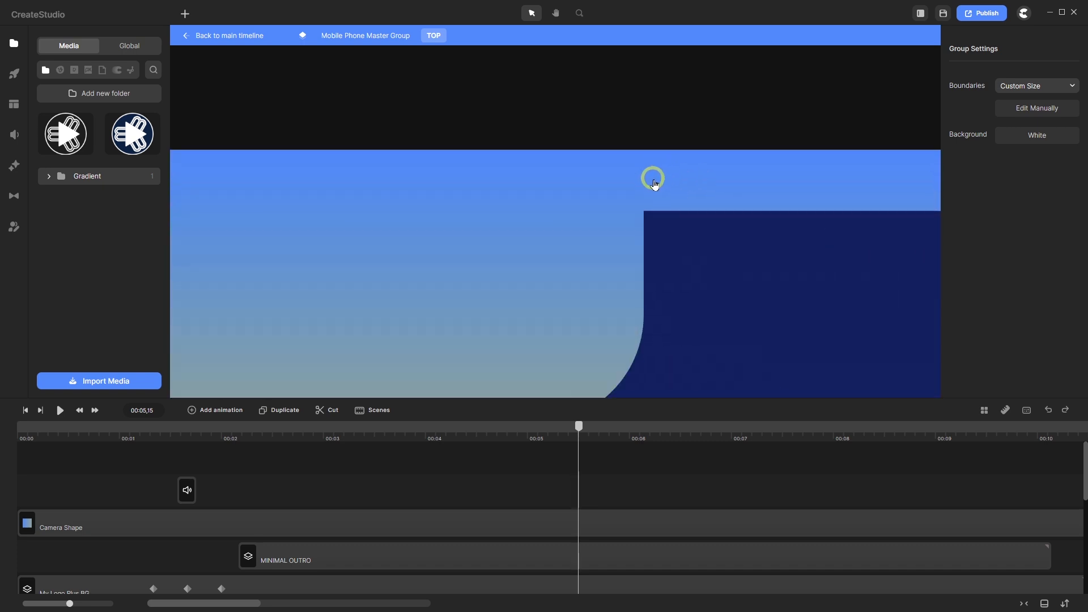
{"action": "scroll", "coordinate": [618, 177], "scroll_direction": "down", "scroll_amount": 3}
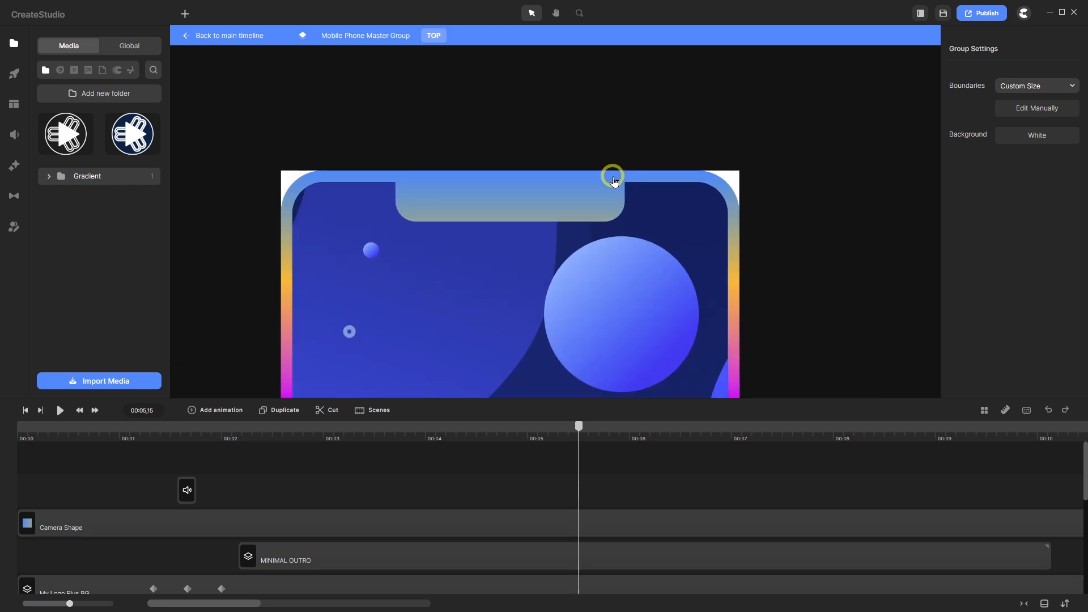
{"action": "scroll", "coordinate": [614, 181], "scroll_direction": "down", "scroll_amount": 3}
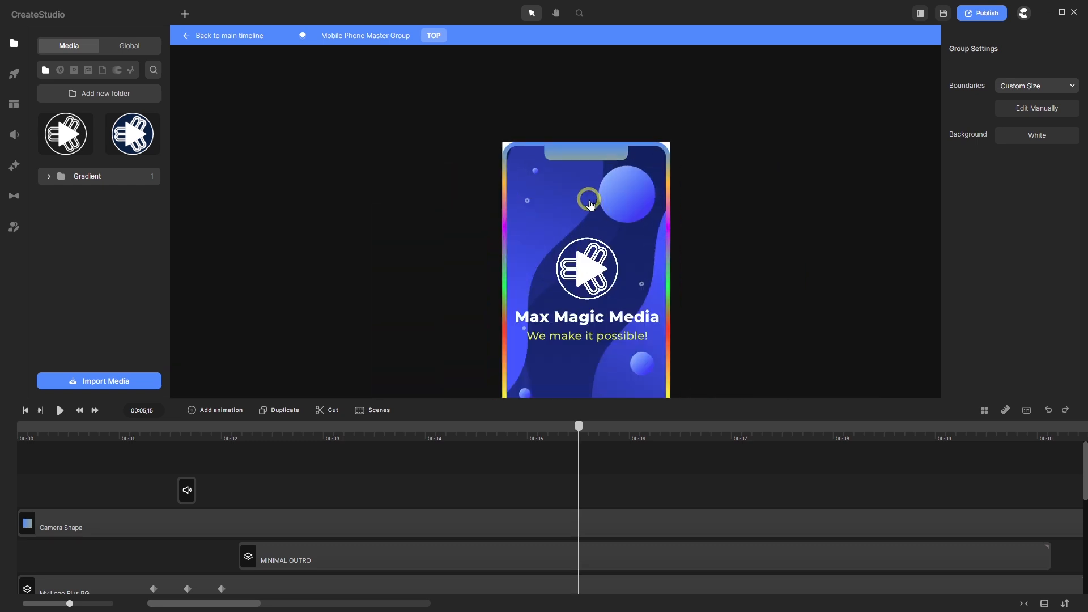
{"action": "scroll", "coordinate": [589, 204], "scroll_direction": "down", "scroll_amount": 2}
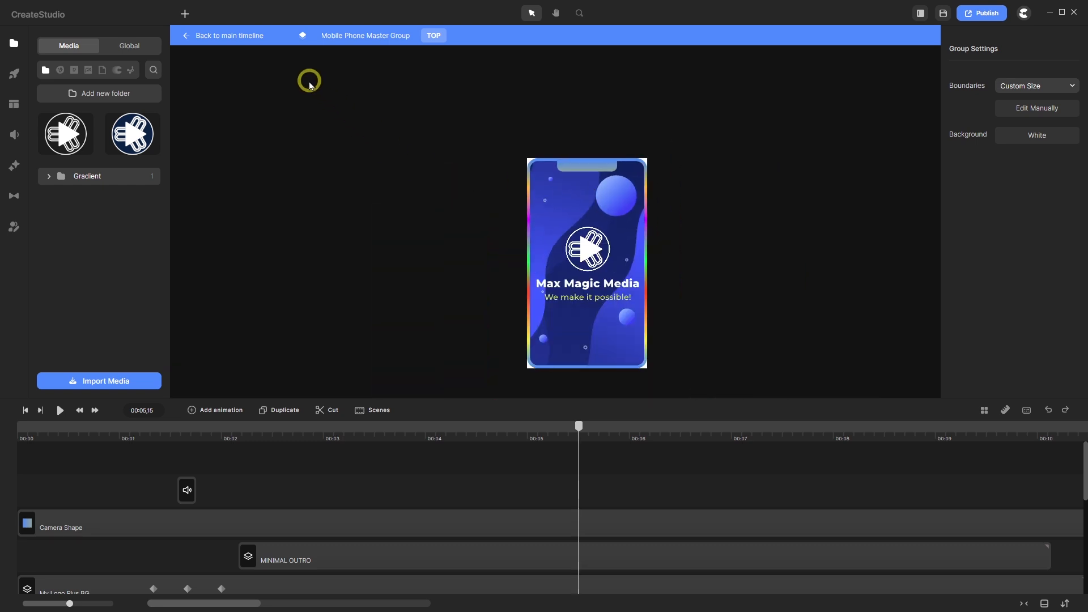
- Return to the main timeline and select the Mobile Phone Master Group
{"action": "left_click", "coordinate": [242, 36]}
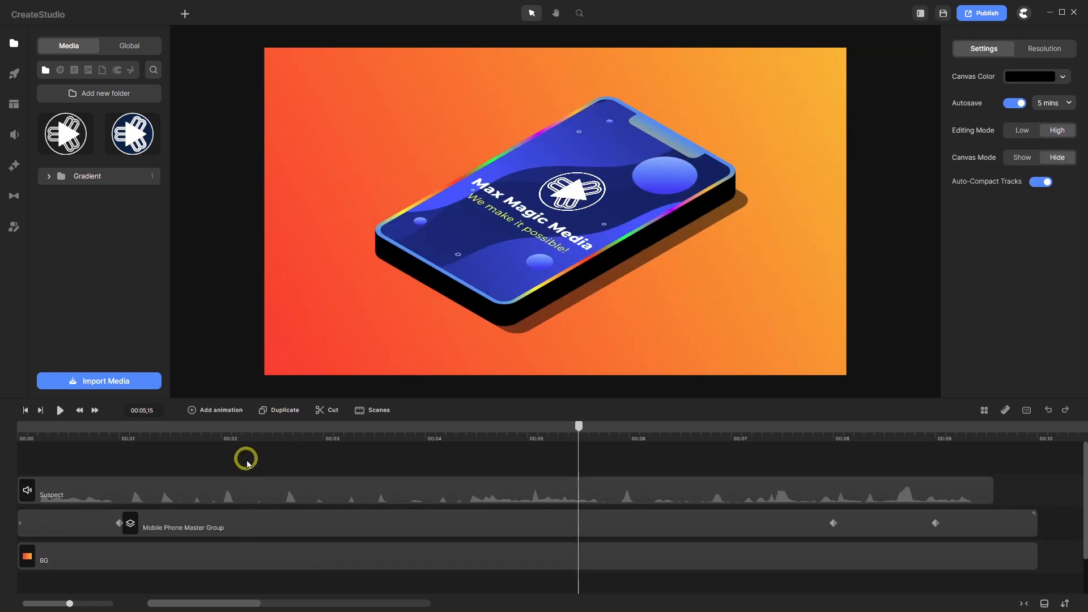
{"action": "left_click", "coordinate": [217, 528]}
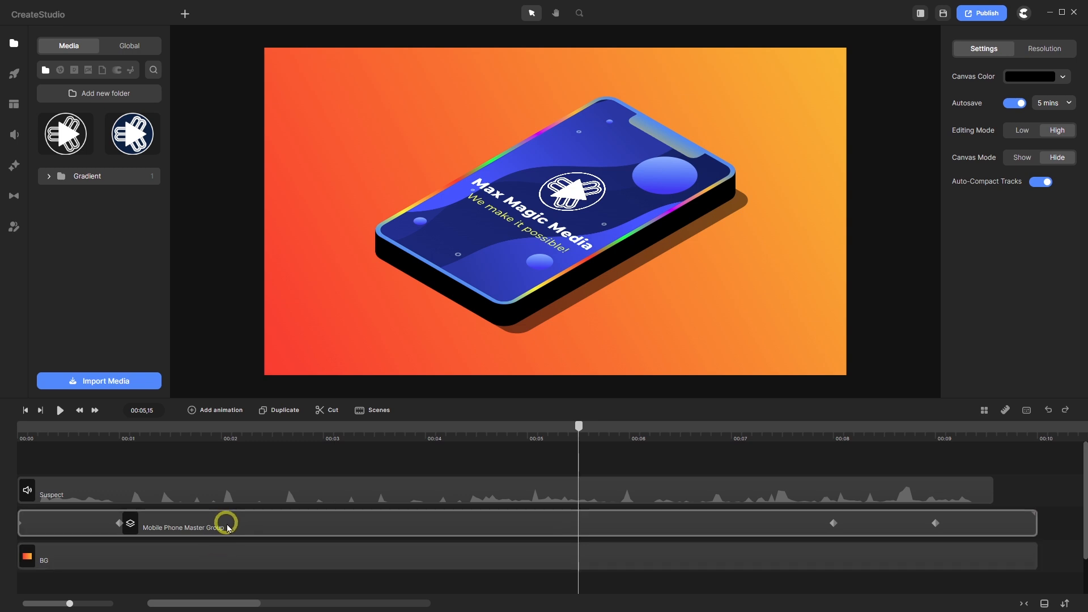
{"action": "left_click", "coordinate": [227, 528]}
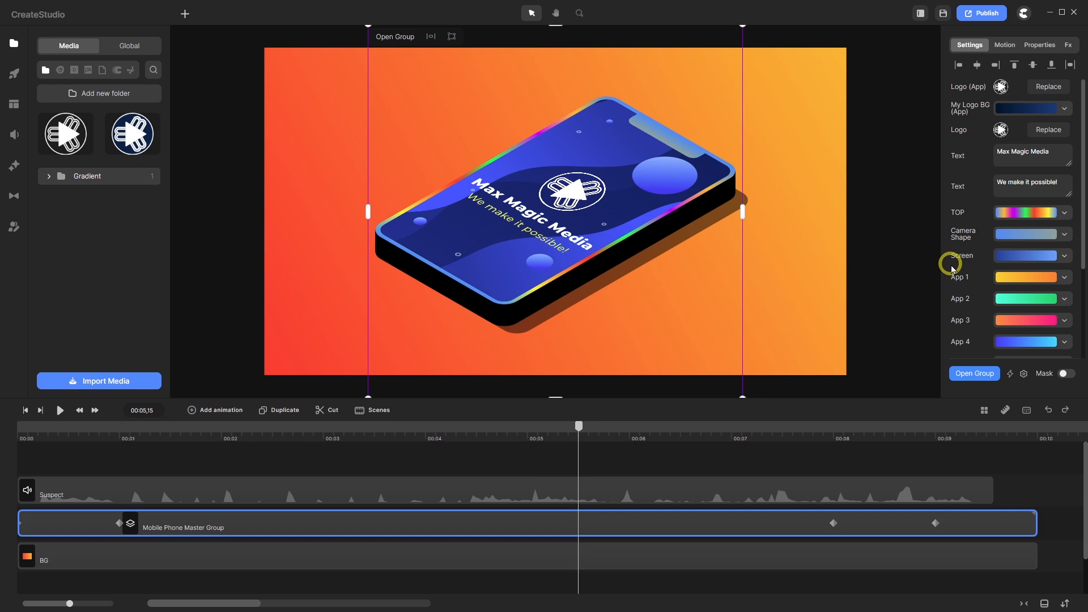
- Try a rainbow gradient on the BOTTOM sides, undo it, and open Easy Edit Properties
{"action": "scroll", "coordinate": [969, 230], "scroll_direction": "down", "scroll_amount": 4}
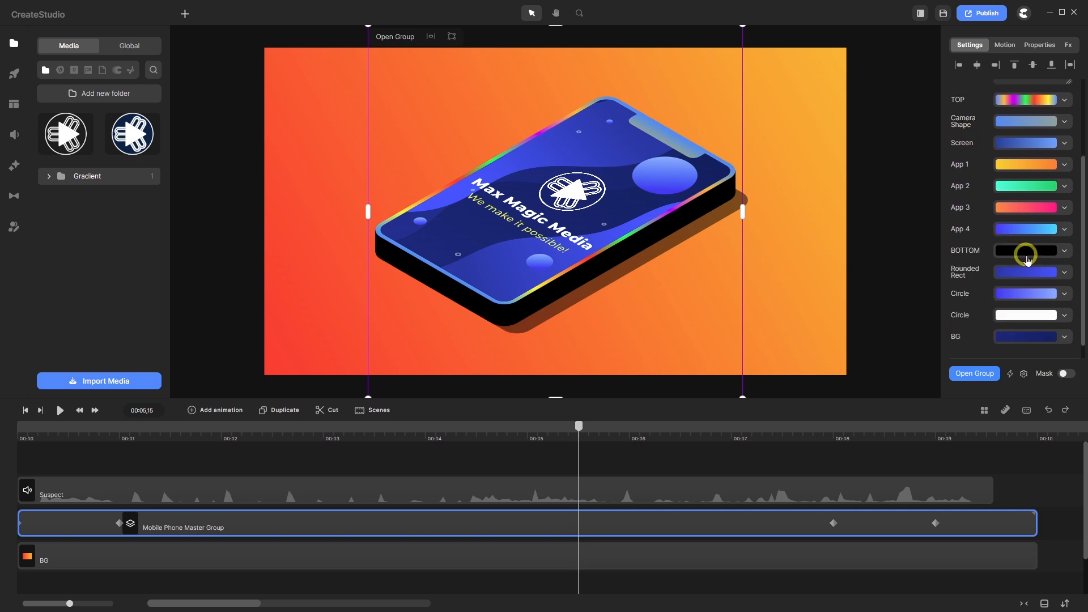
{"action": "left_click", "coordinate": [1027, 251]}
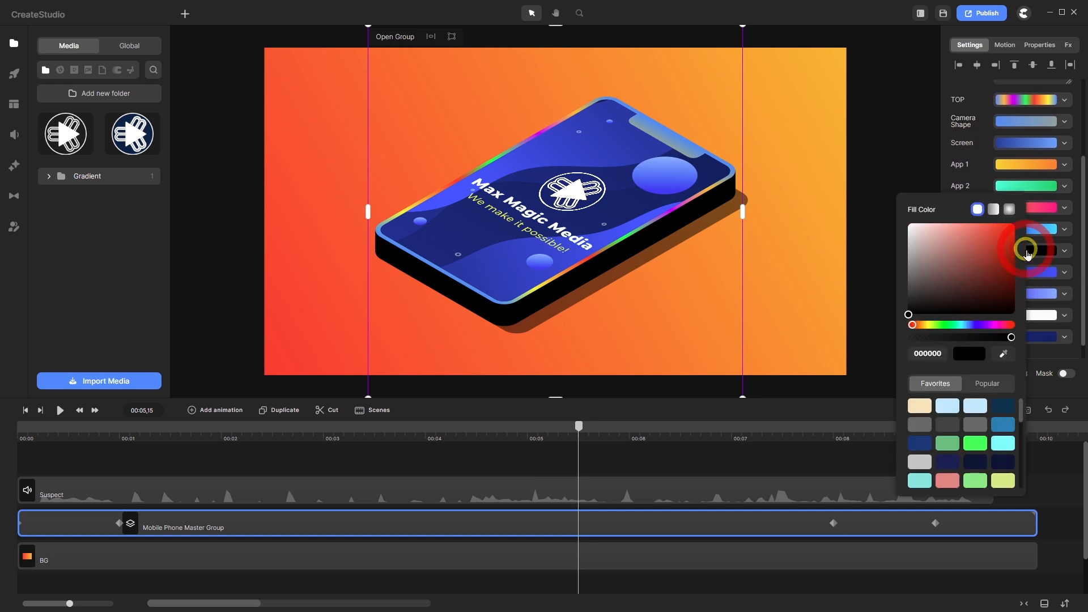
{"action": "left_click", "coordinate": [997, 211]}
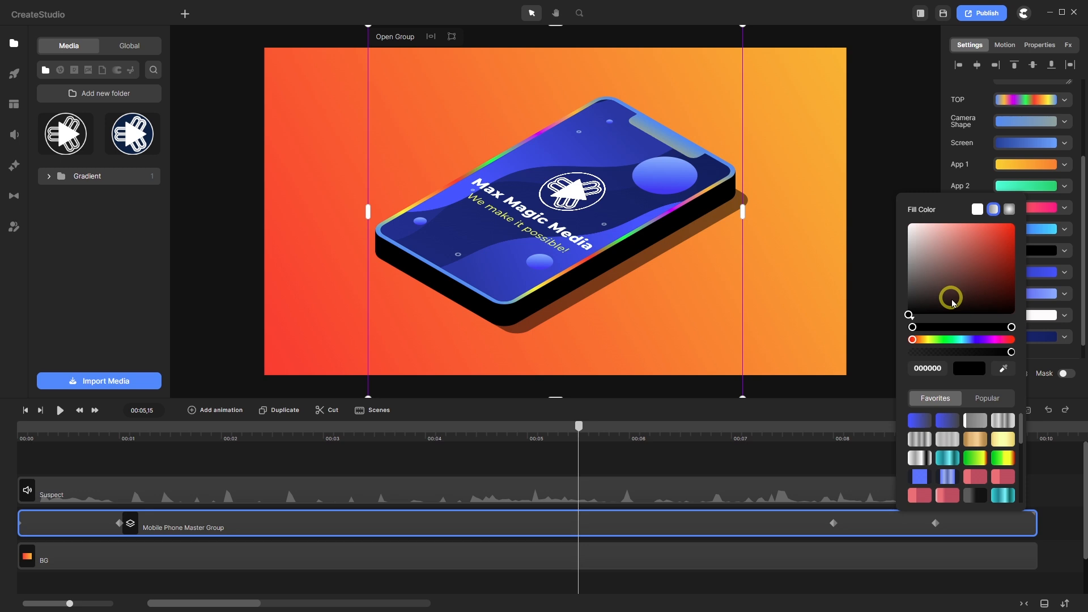
{"action": "scroll", "coordinate": [950, 431], "scroll_direction": "down", "scroll_amount": 3}
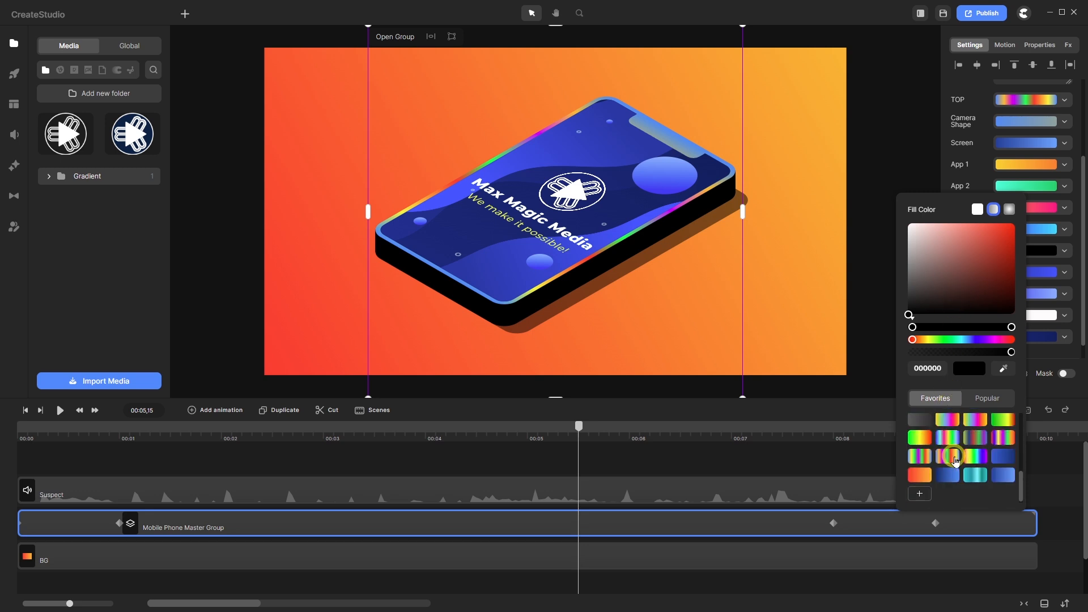
{"action": "left_click", "coordinate": [947, 457]}
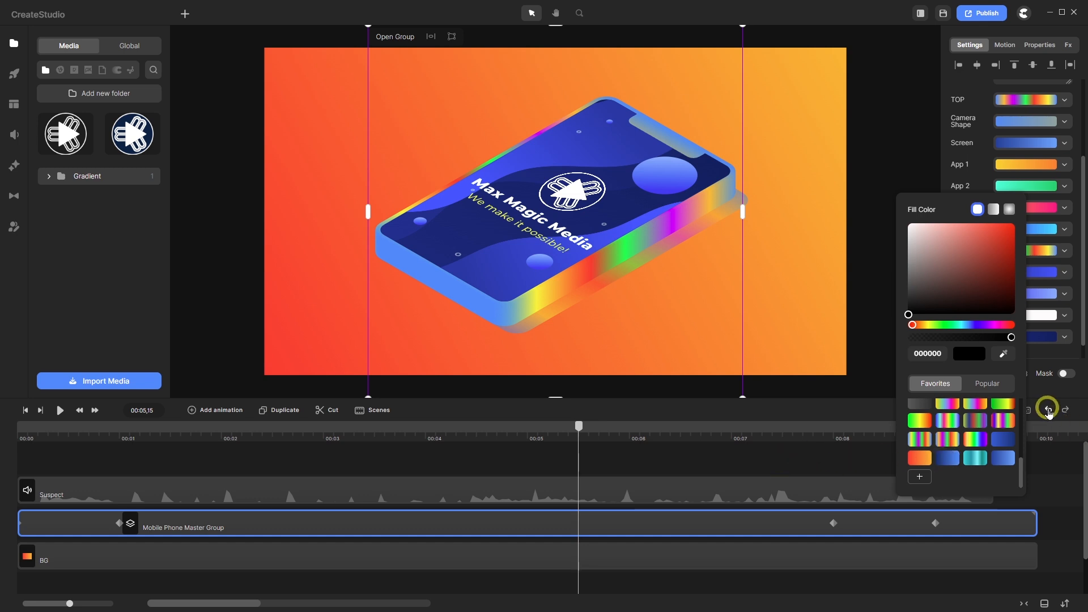
{"action": "left_click", "coordinate": [1047, 410]}
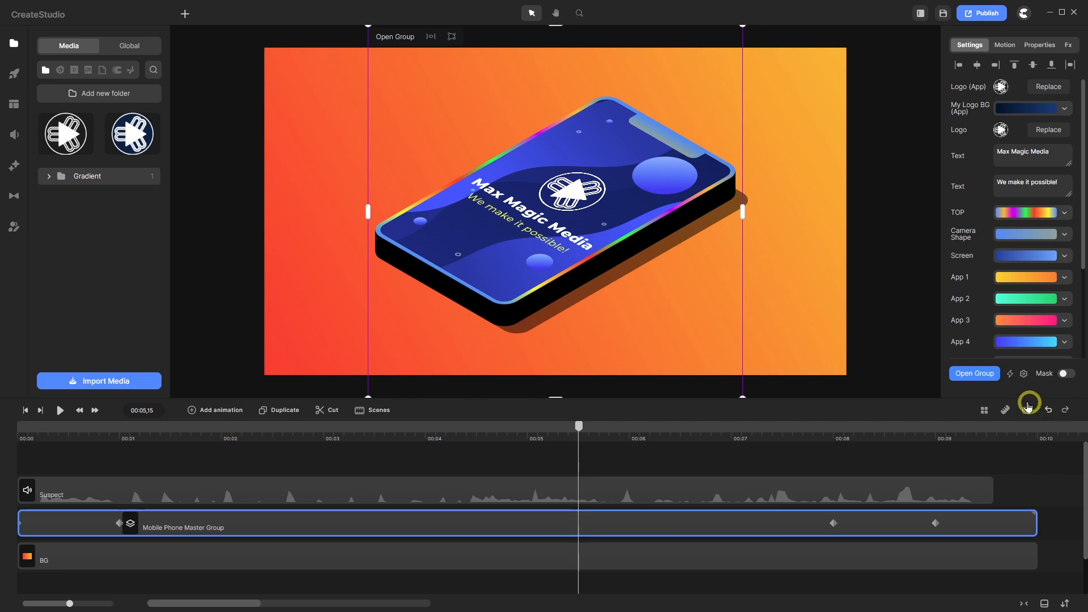
{"action": "left_click", "coordinate": [1023, 373]}
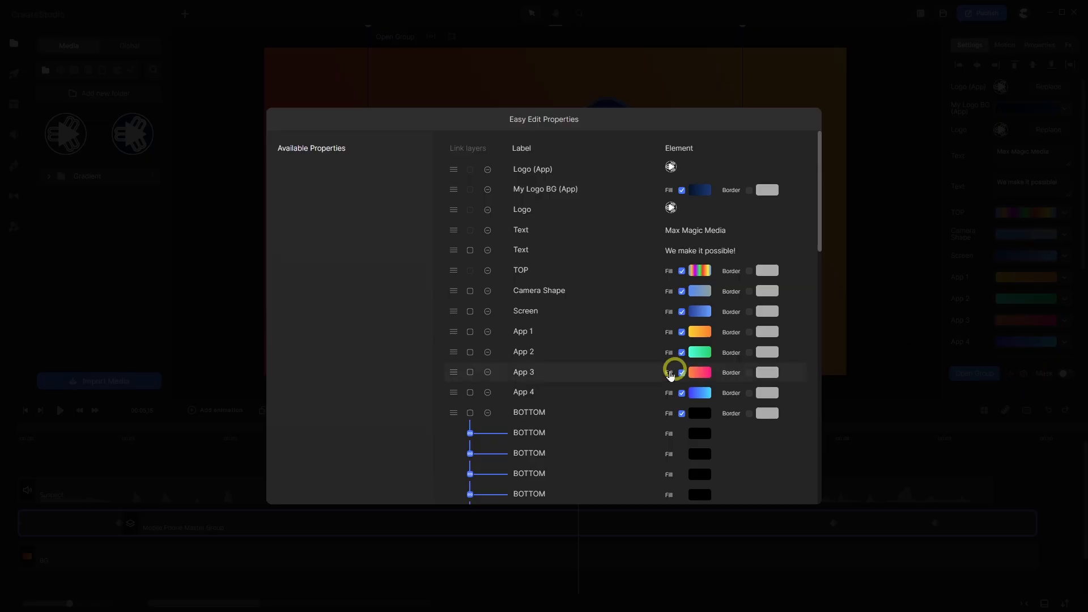
{"action": "scroll", "coordinate": [590, 364], "scroll_direction": "down", "scroll_amount": 10}
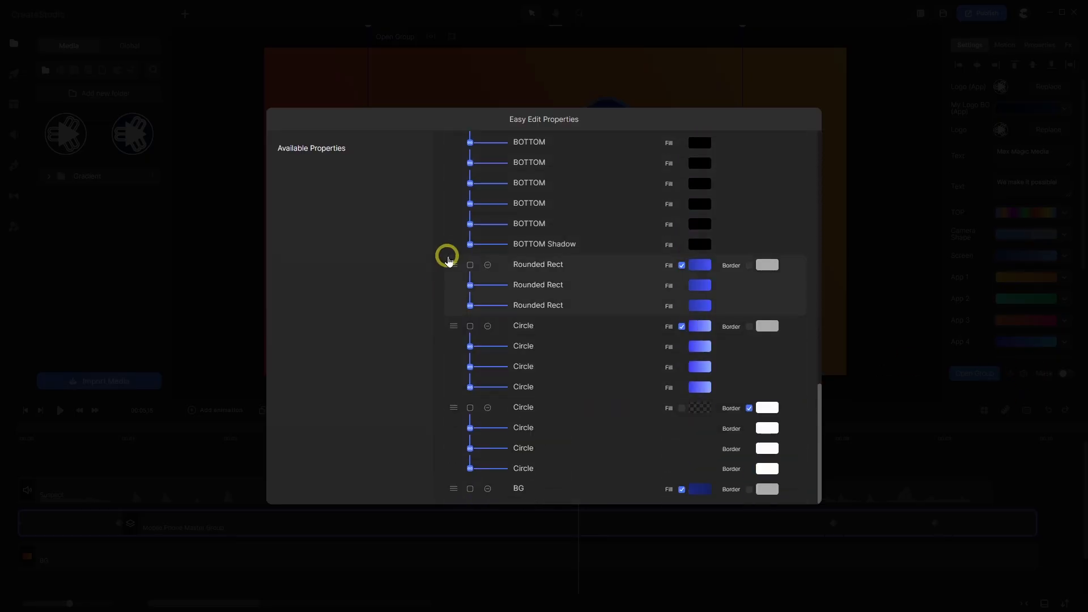
- Unlink BOTTOM Shadow from BOTTOM, then apply a rainbow gradient preset to the BOTTOM sides
{"action": "left_click", "coordinate": [471, 245]}
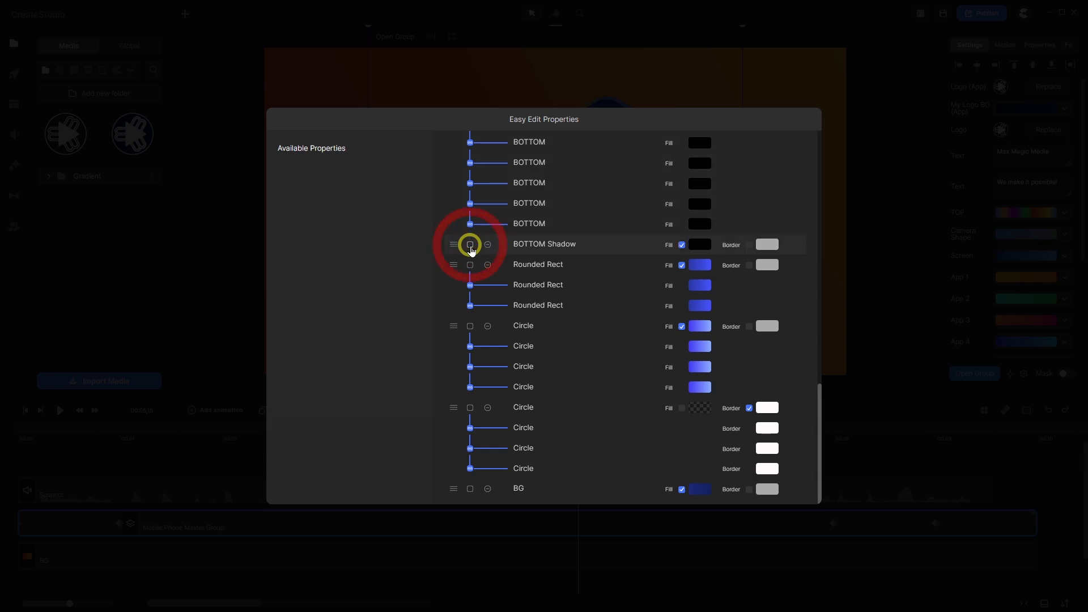
{"action": "left_click", "coordinate": [919, 278]}
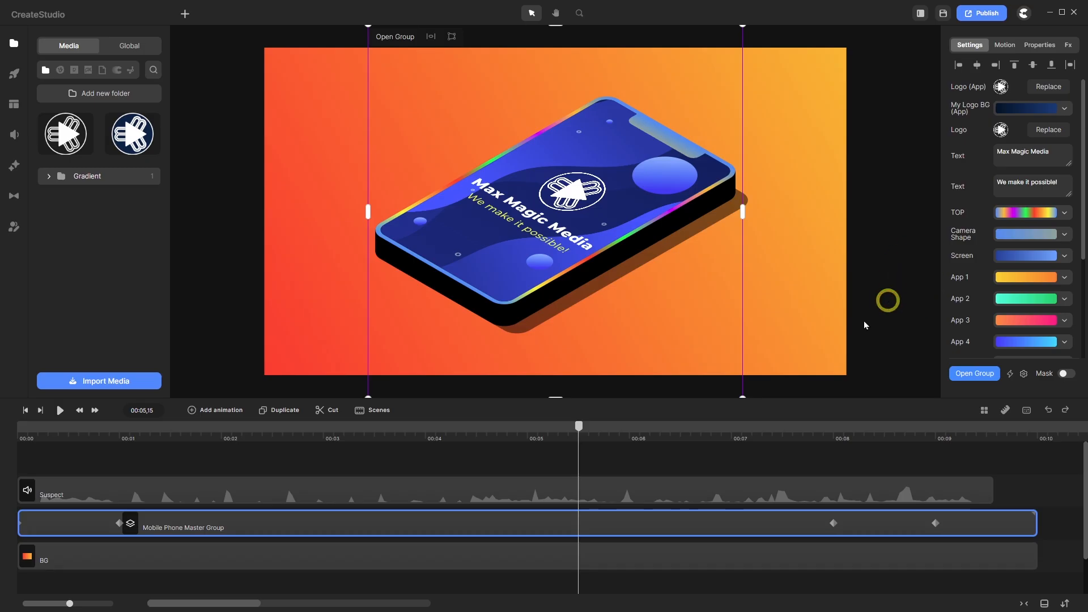
{"action": "scroll", "coordinate": [1002, 277], "scroll_direction": "down", "scroll_amount": 3}
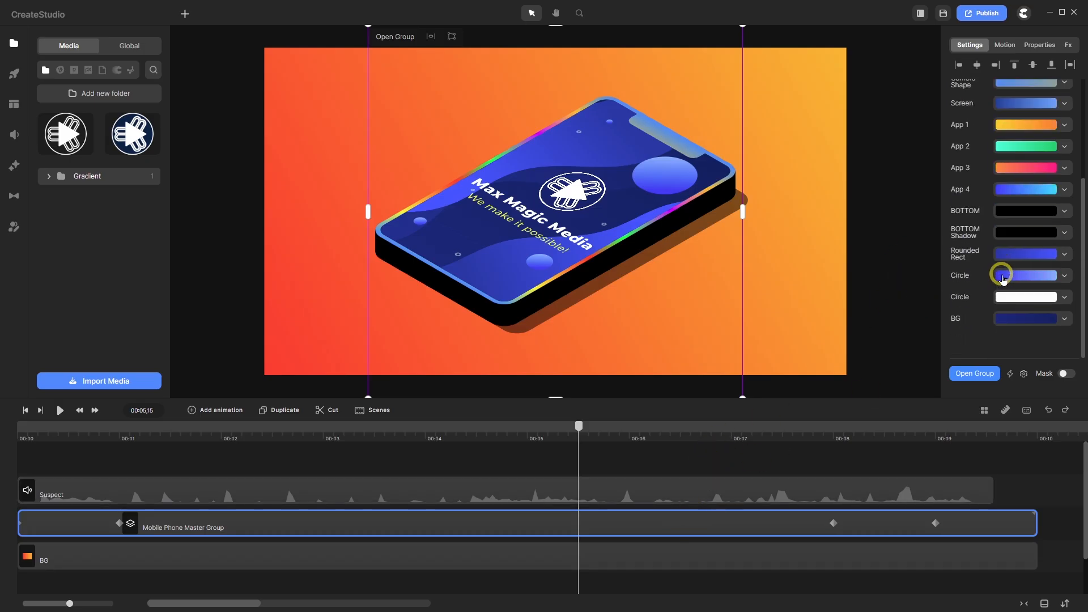
{"action": "scroll", "coordinate": [1002, 277], "scroll_direction": "up", "scroll_amount": 3}
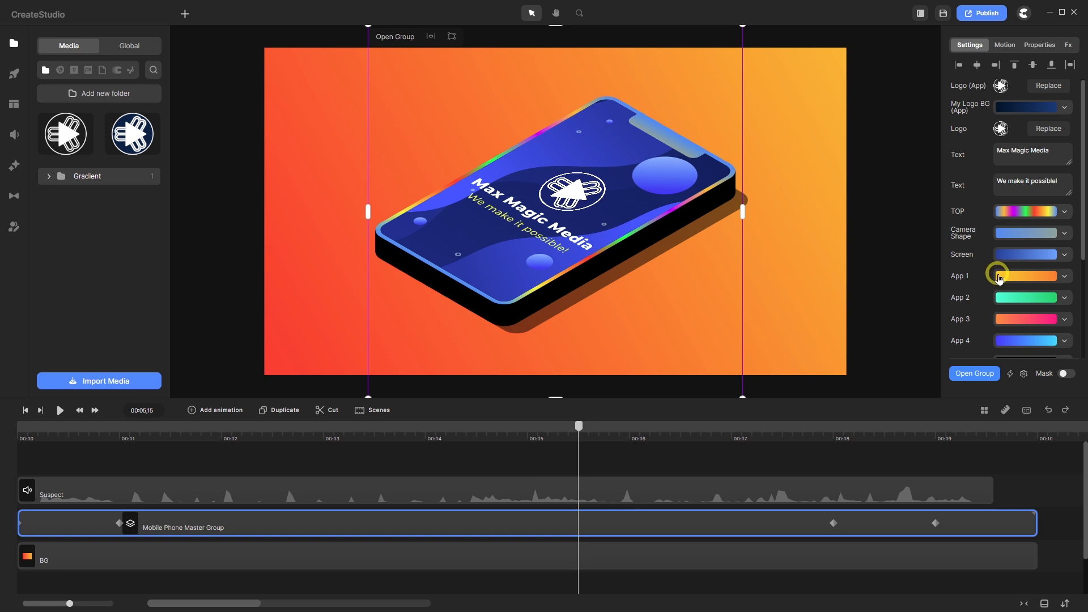
{"action": "scroll", "coordinate": [998, 278], "scroll_direction": "down", "scroll_amount": 3}
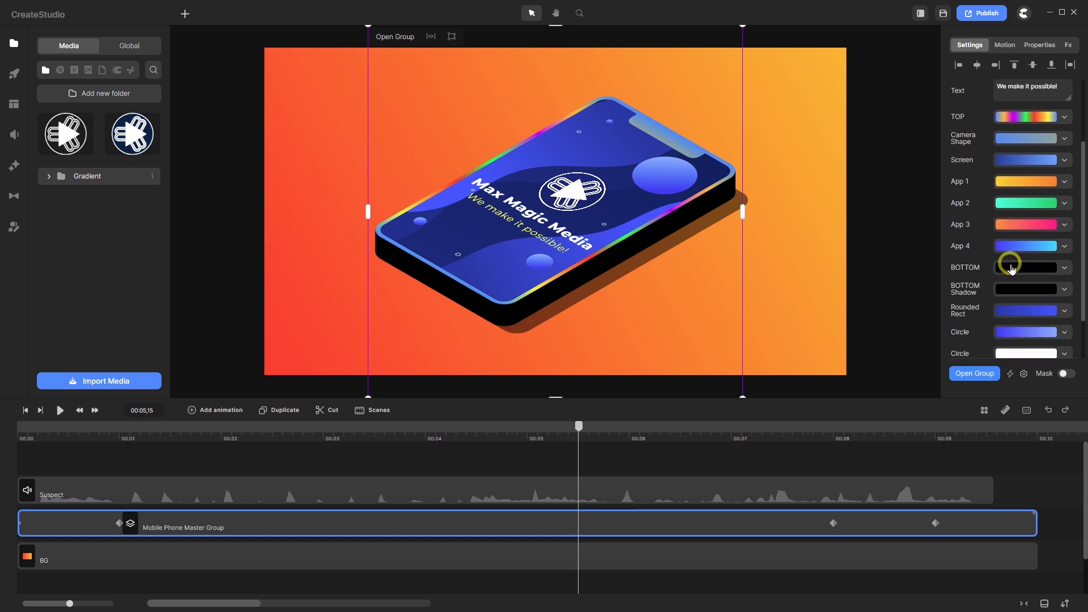
{"action": "left_click", "coordinate": [1014, 271]}
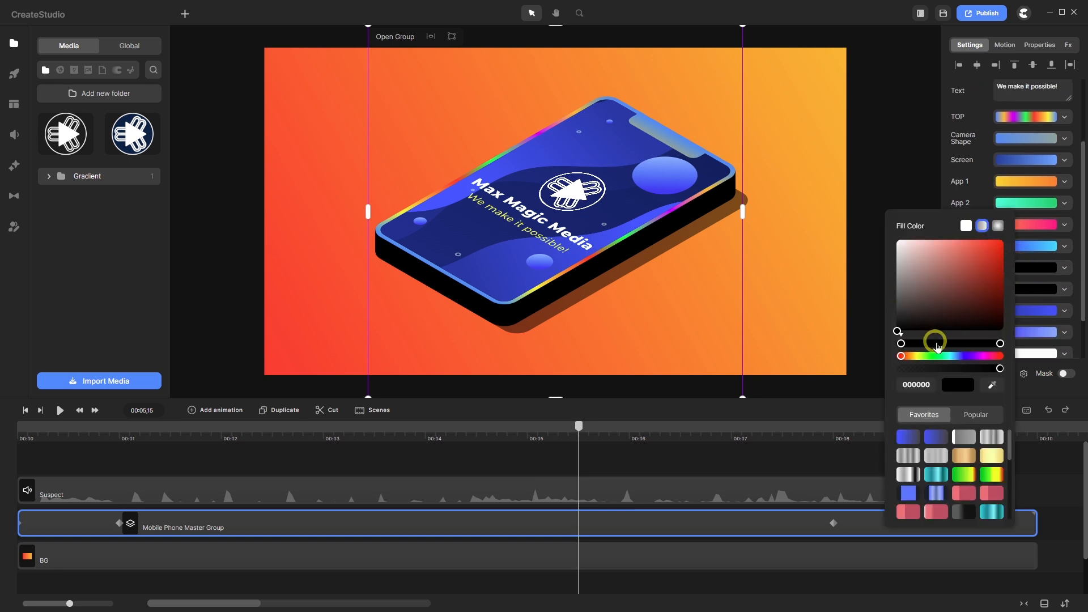
{"action": "scroll", "coordinate": [972, 460], "scroll_direction": "down", "scroll_amount": 5}
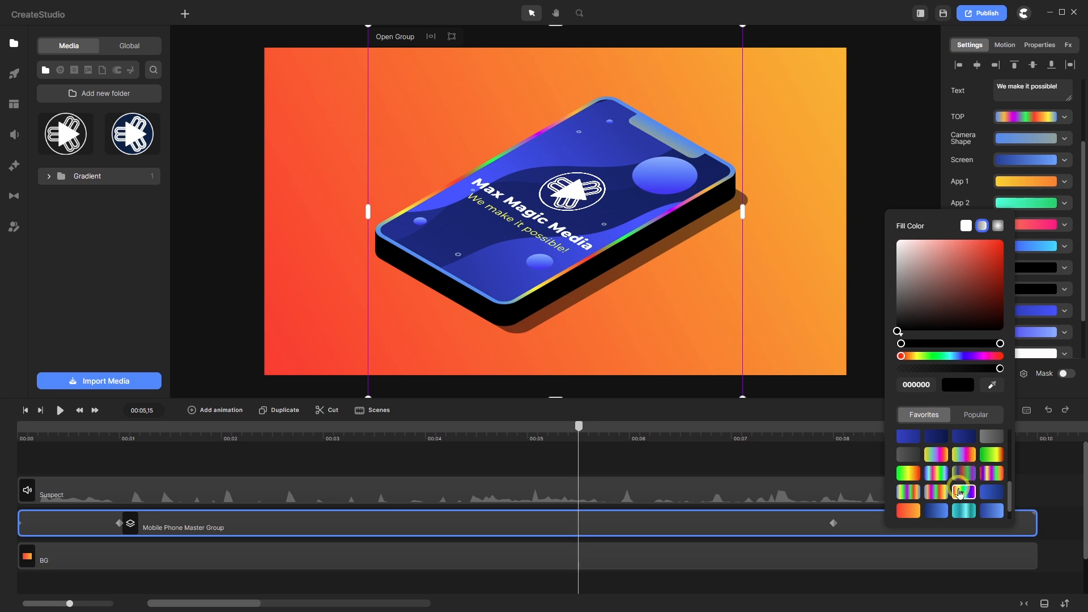
{"action": "left_click", "coordinate": [936, 493]}
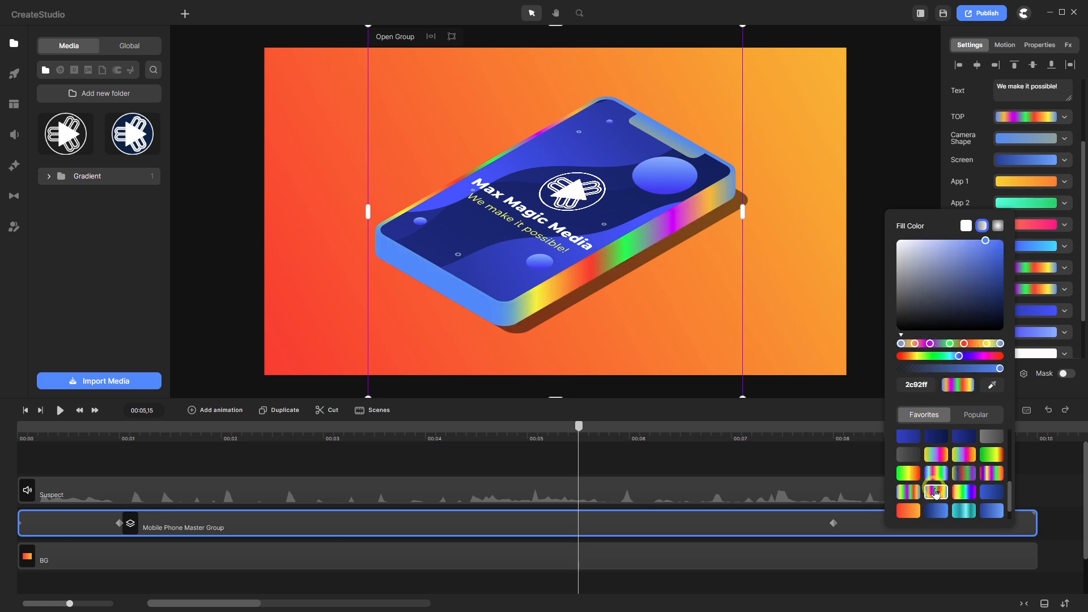
{"action": "double_click", "coordinate": [371, 527]}
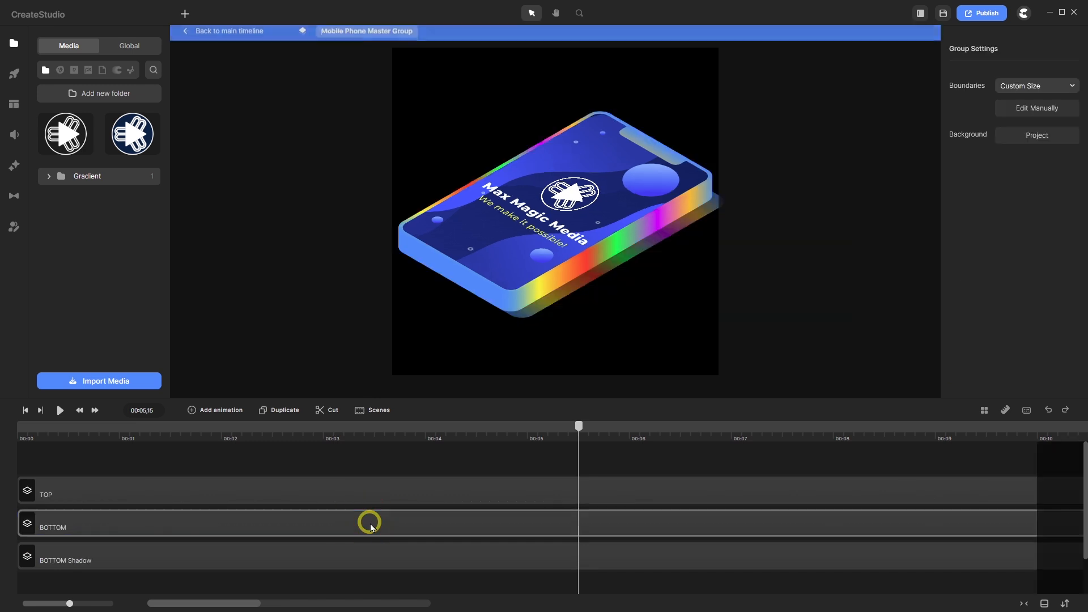
{"action": "left_click", "coordinate": [370, 521]}
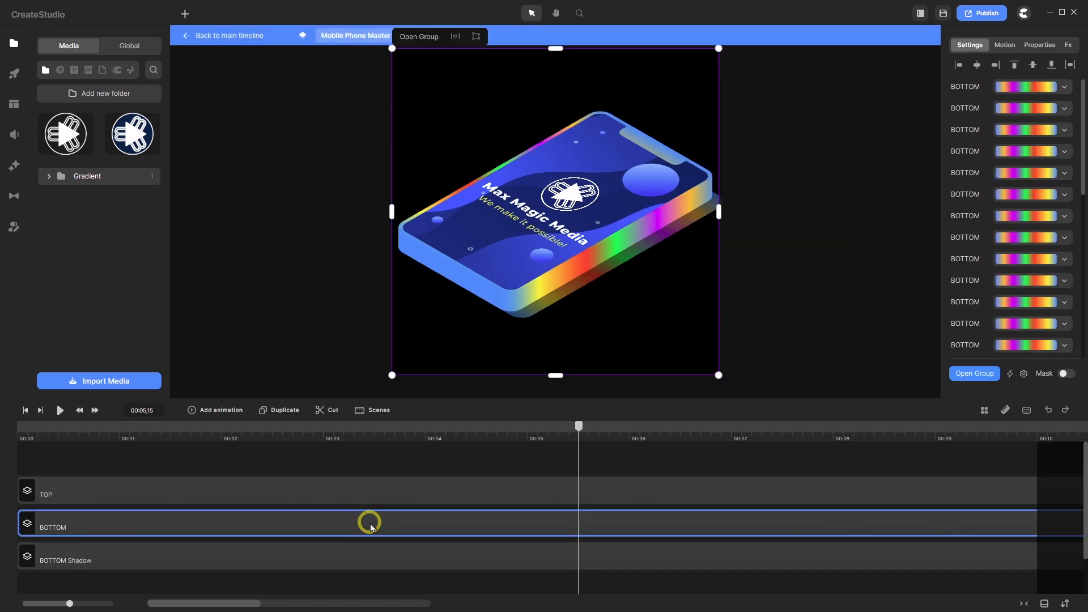
{"action": "left_click", "coordinate": [230, 36]}
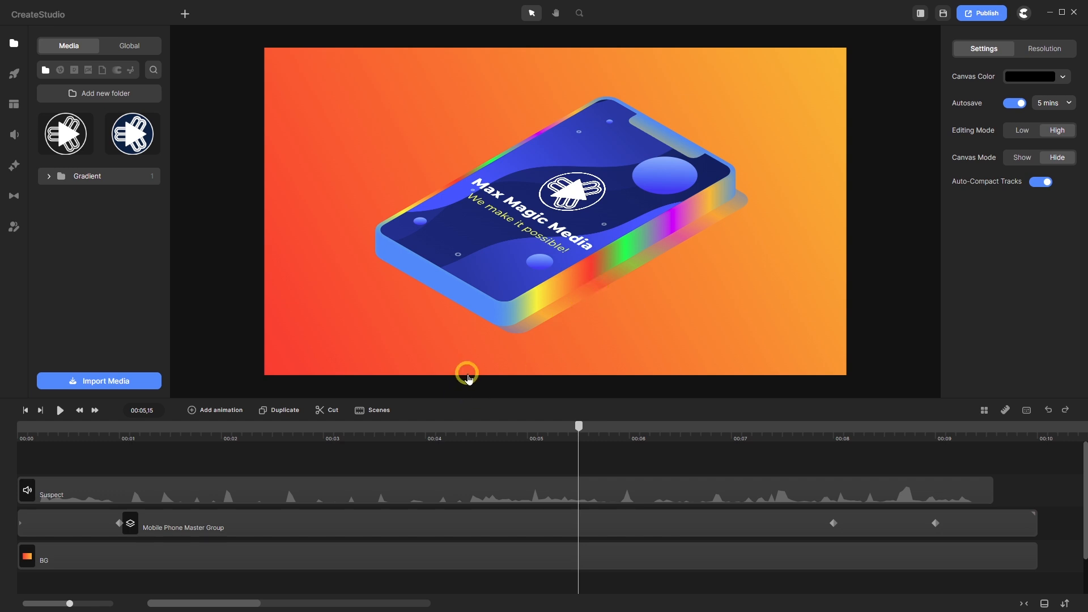
{"action": "left_click", "coordinate": [338, 523]}
{"action": "double_click", "coordinate": [338, 524]}
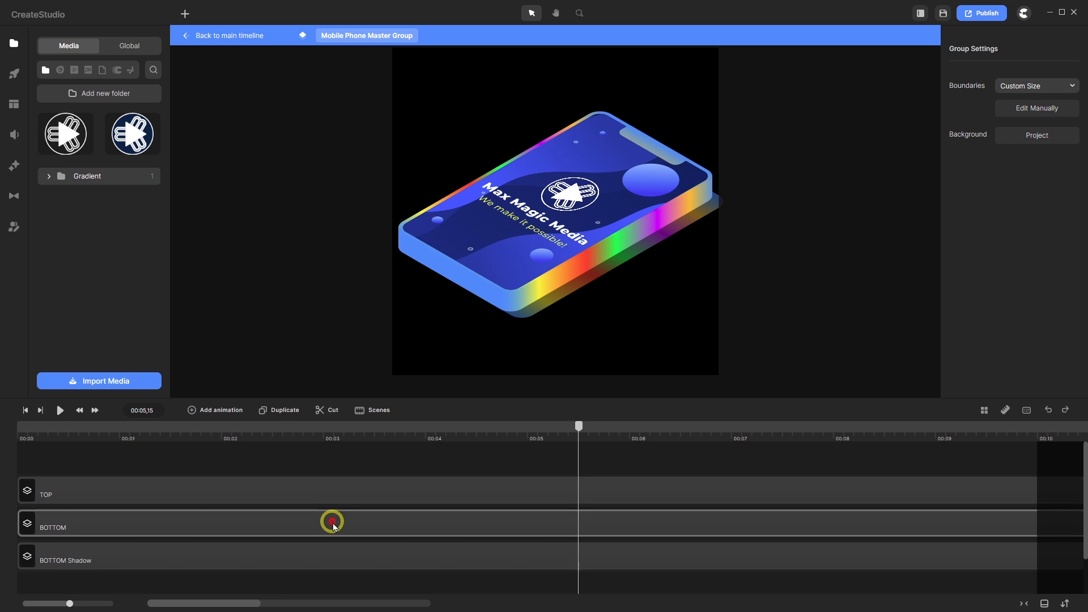
{"action": "double_click", "coordinate": [333, 526]}
{"action": "scroll", "coordinate": [333, 525], "scroll_direction": "down", "scroll_amount": 5}
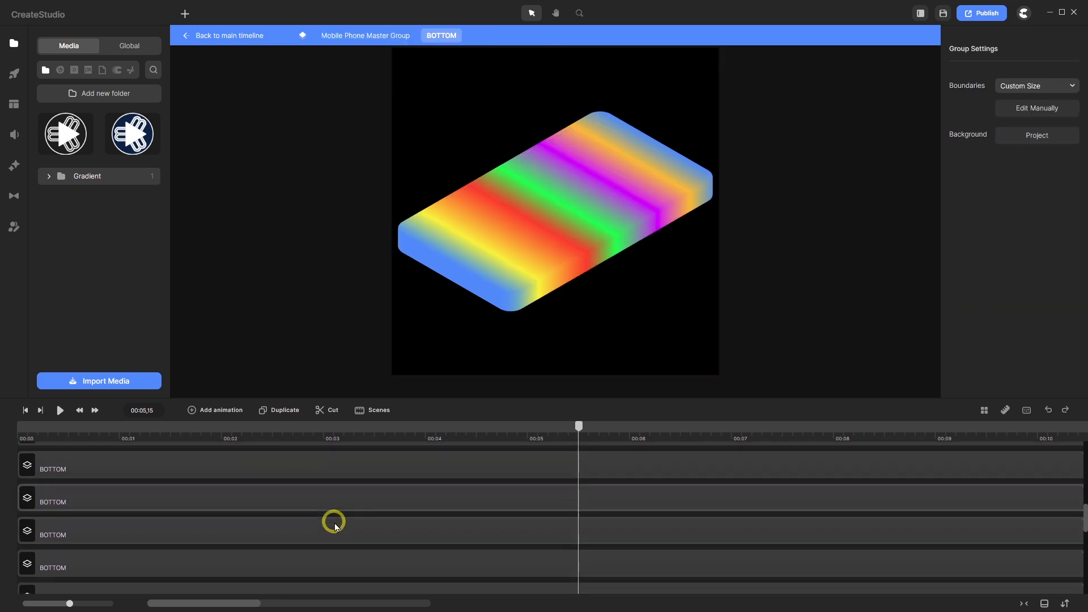
{"action": "scroll", "coordinate": [334, 521], "scroll_direction": "up", "scroll_amount": 3}
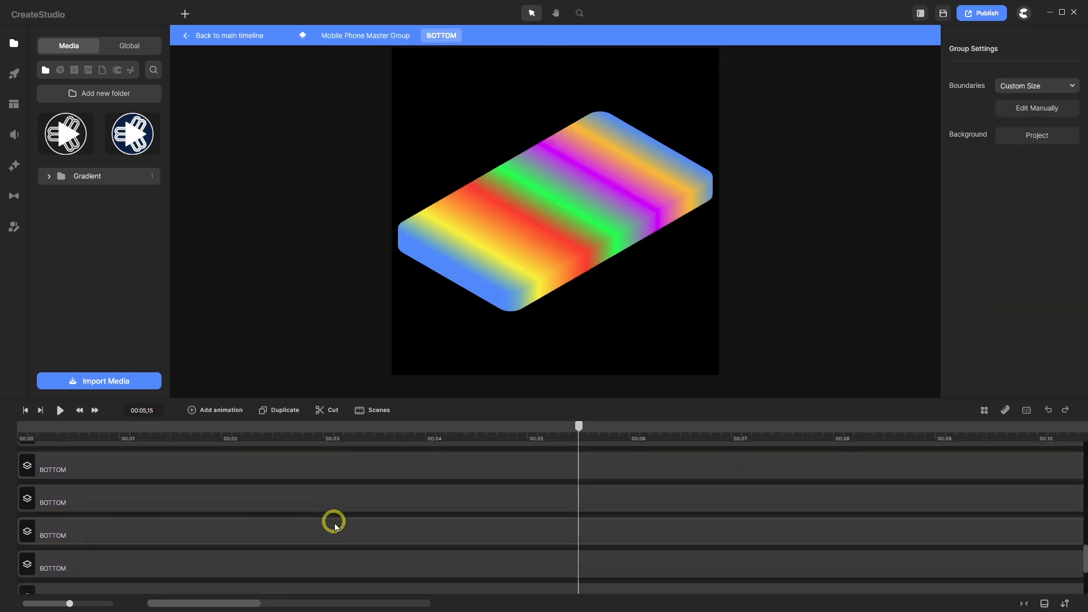
{"action": "left_click", "coordinate": [359, 36]}
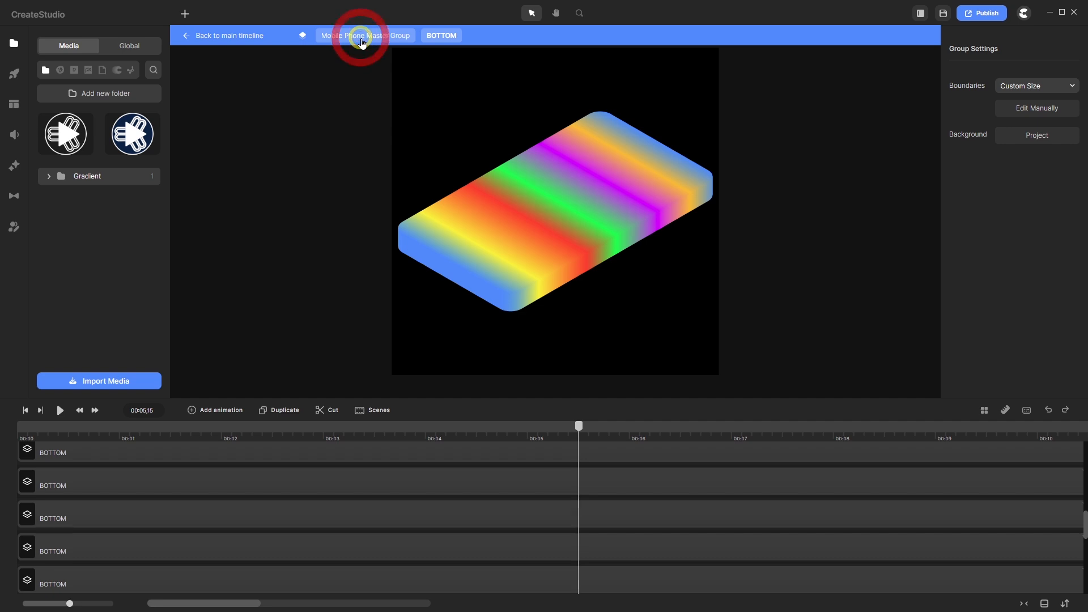
- Open the BOTTOM Shadow group and change its shape to a solid 000000 black fill
{"action": "left_click", "coordinate": [280, 513]}
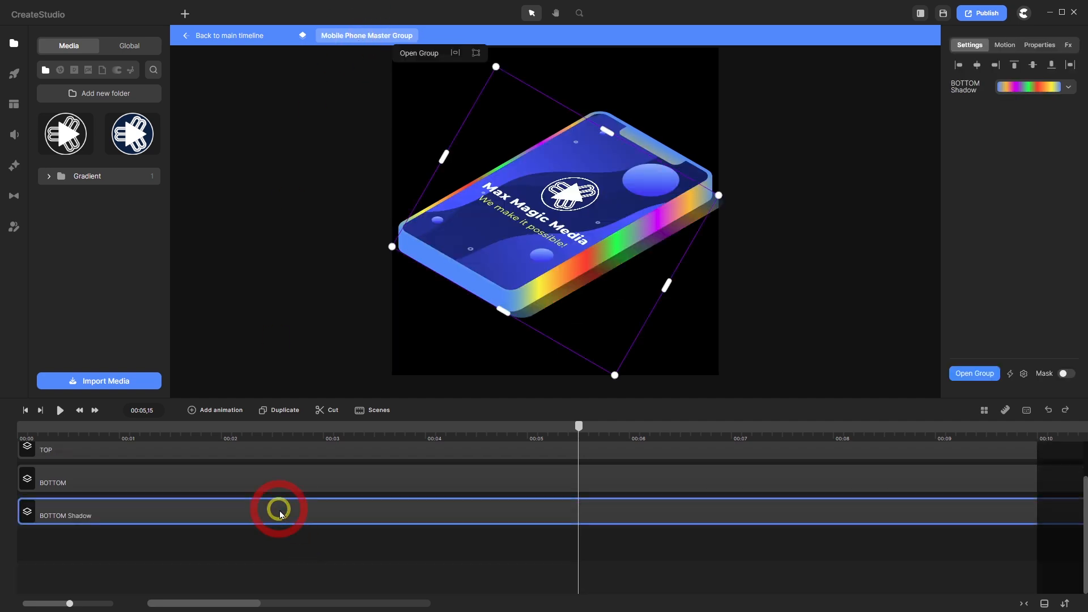
{"action": "double_click", "coordinate": [280, 513]}
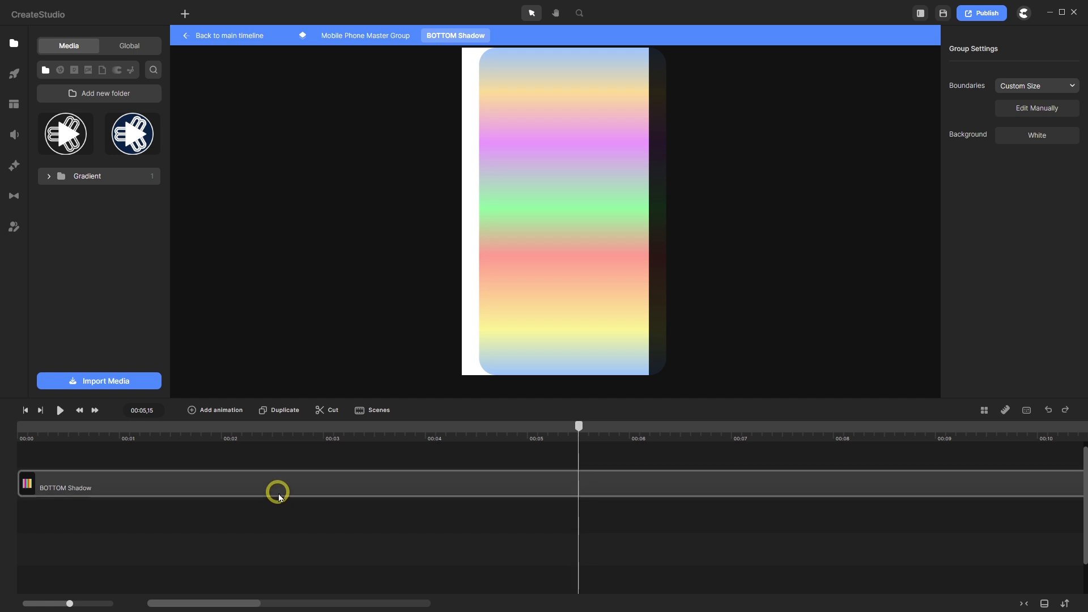
{"action": "left_click", "coordinate": [278, 486]}
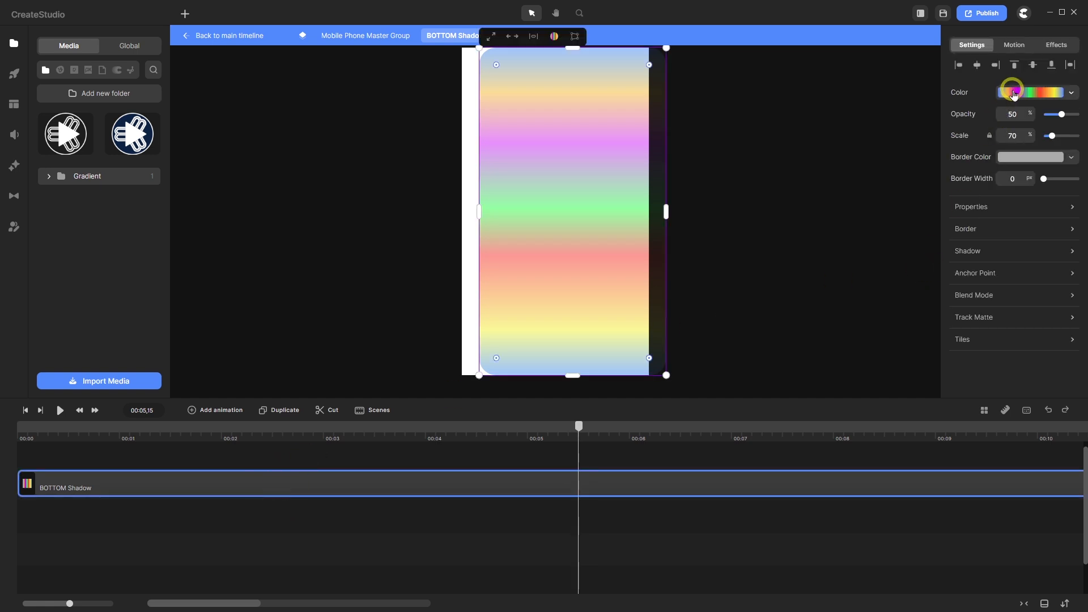
{"action": "left_click", "coordinate": [1014, 92]}
{"action": "left_click", "coordinate": [965, 50]}
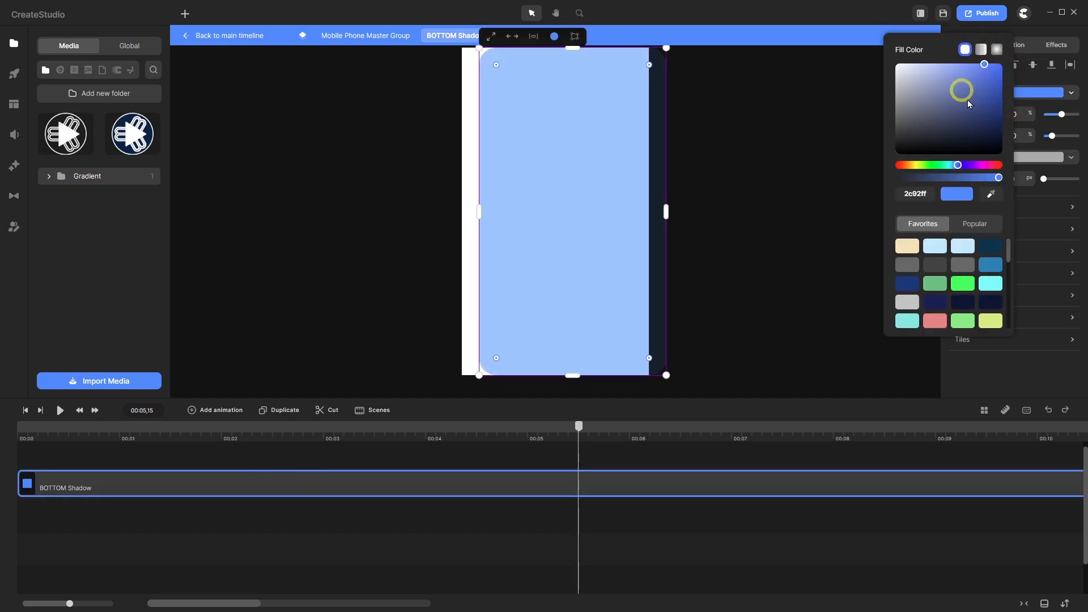
{"action": "left_click", "coordinate": [908, 142]}
{"action": "left_click_drag", "start_coordinate": [909, 145], "coordinate": [886, 171]}
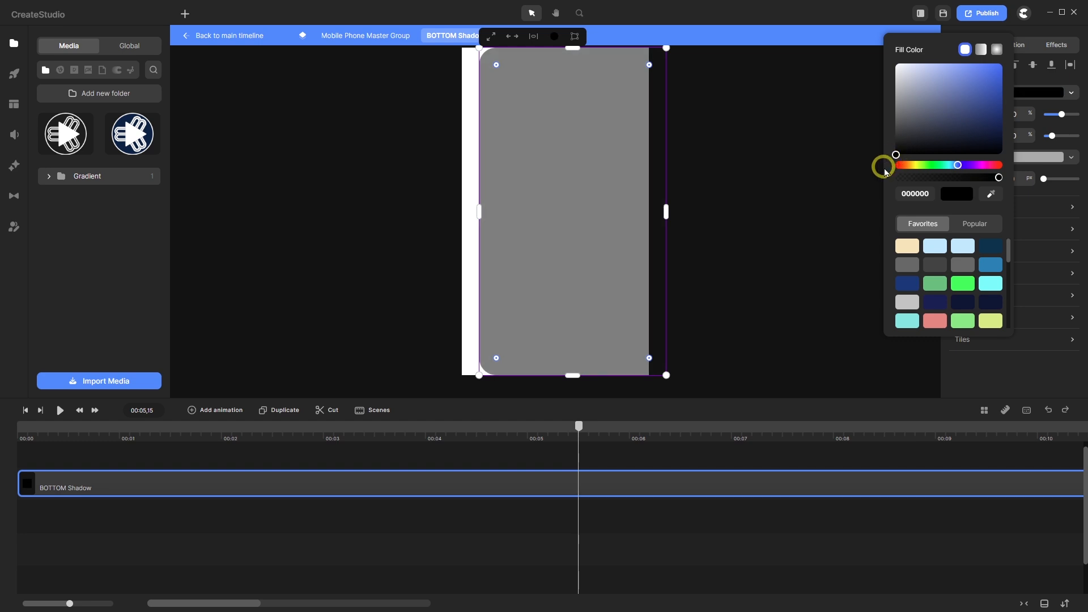
{"action": "left_click", "coordinate": [1030, 381]}
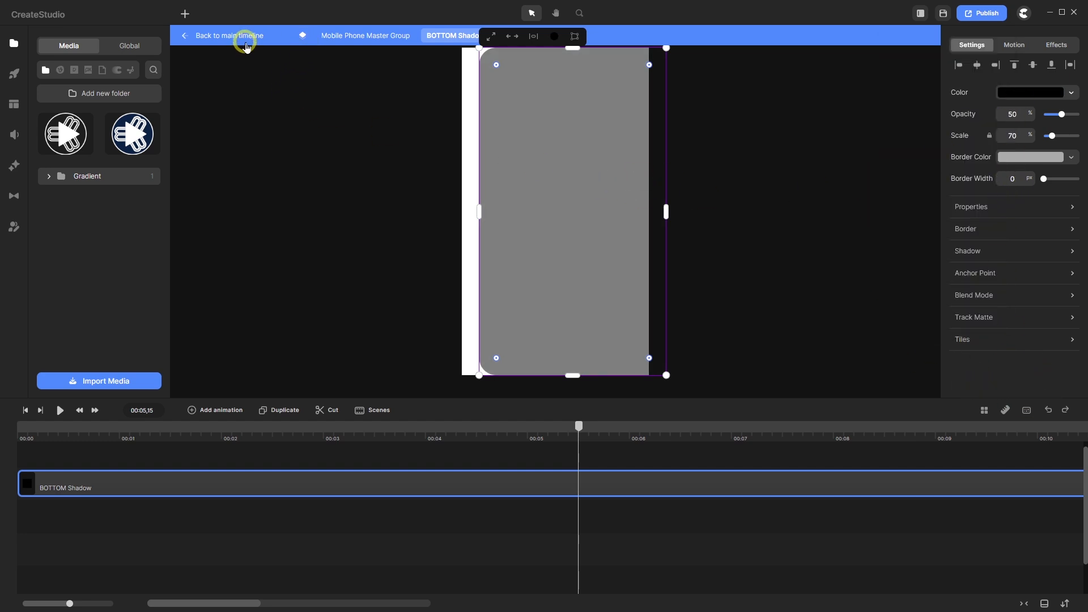
- Go back up to the phone group's layers and set its preview background to White
{"action": "left_click", "coordinate": [345, 35]}
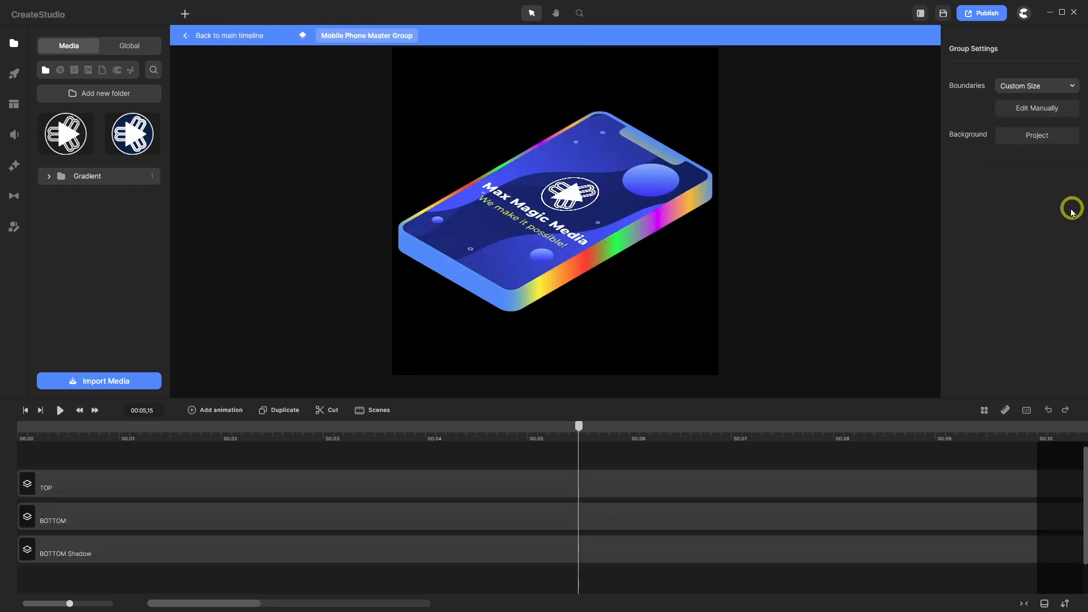
{"action": "left_click", "coordinate": [1031, 136]}
{"action": "left_click", "coordinate": [1032, 136]}
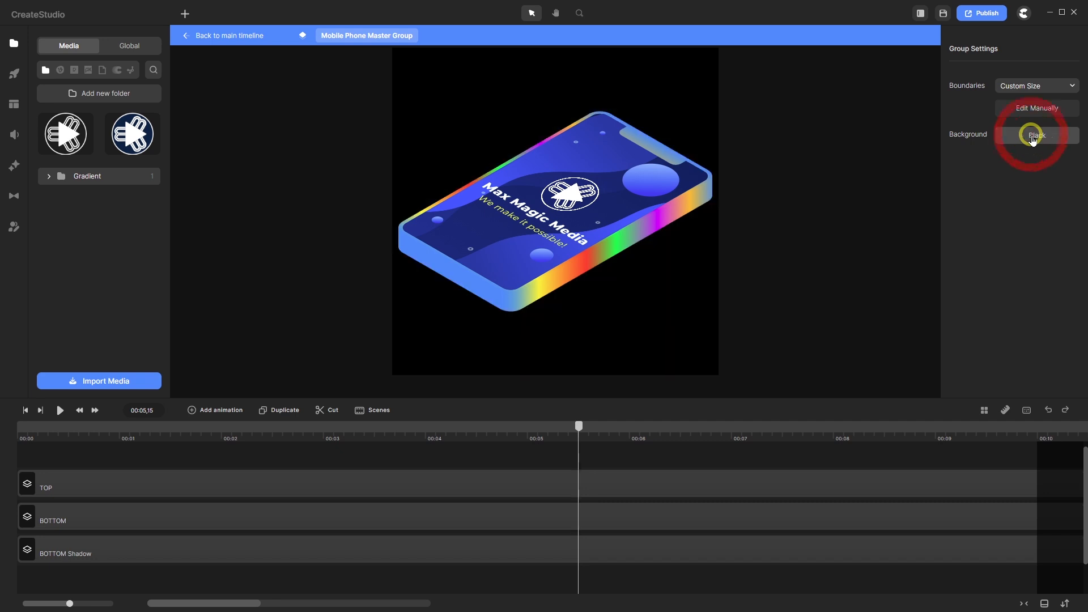
{"action": "left_click", "coordinate": [1030, 136]}
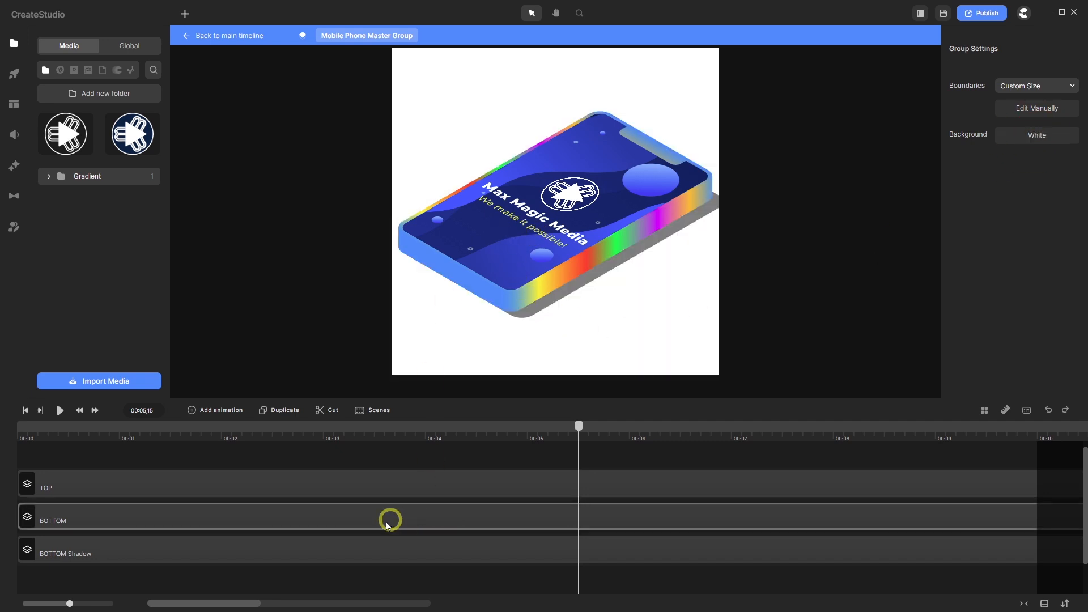
- Add a Color Correction effect to the BOTTOM layer with Brightness -50
{"action": "left_click", "coordinate": [12, 165]}
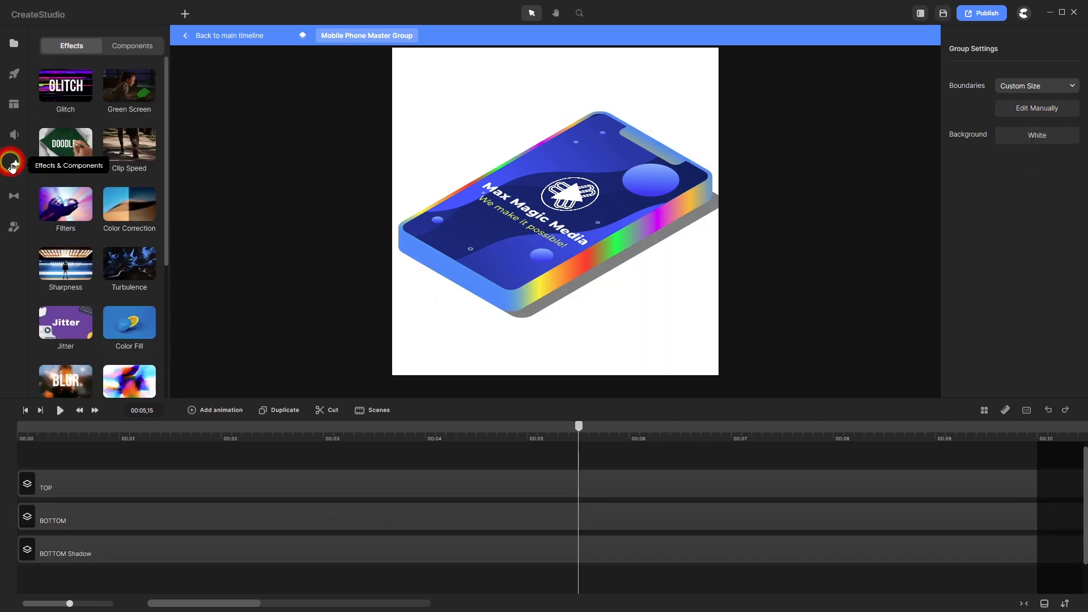
{"action": "left_click_drag", "start_coordinate": [128, 209], "coordinate": [101, 515]}
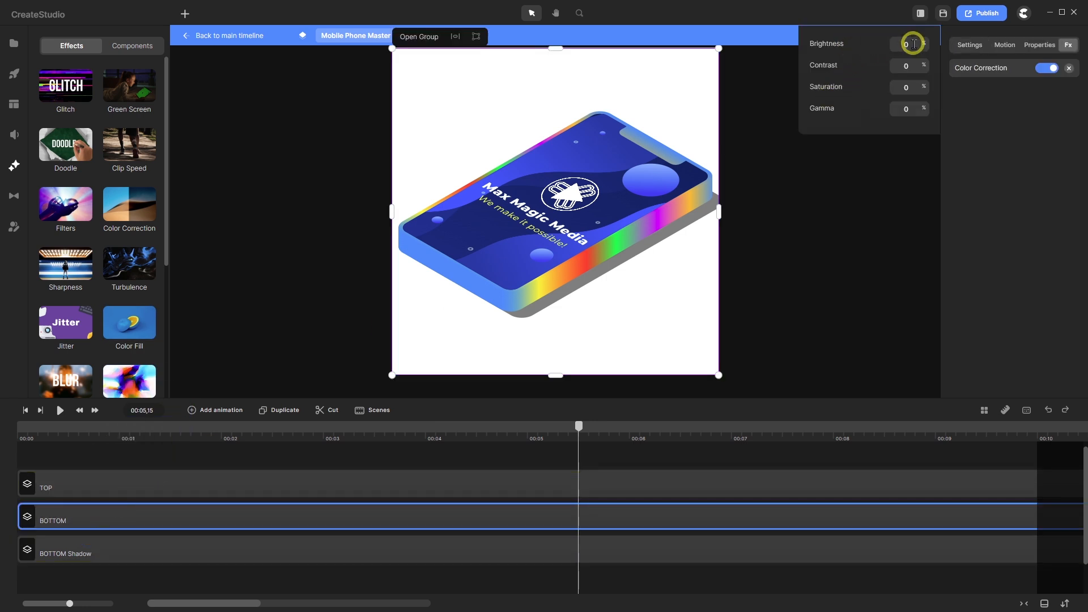
{"action": "left_click_drag", "start_coordinate": [912, 44], "coordinate": [901, 42]}
{"action": "type", "text": "50"}
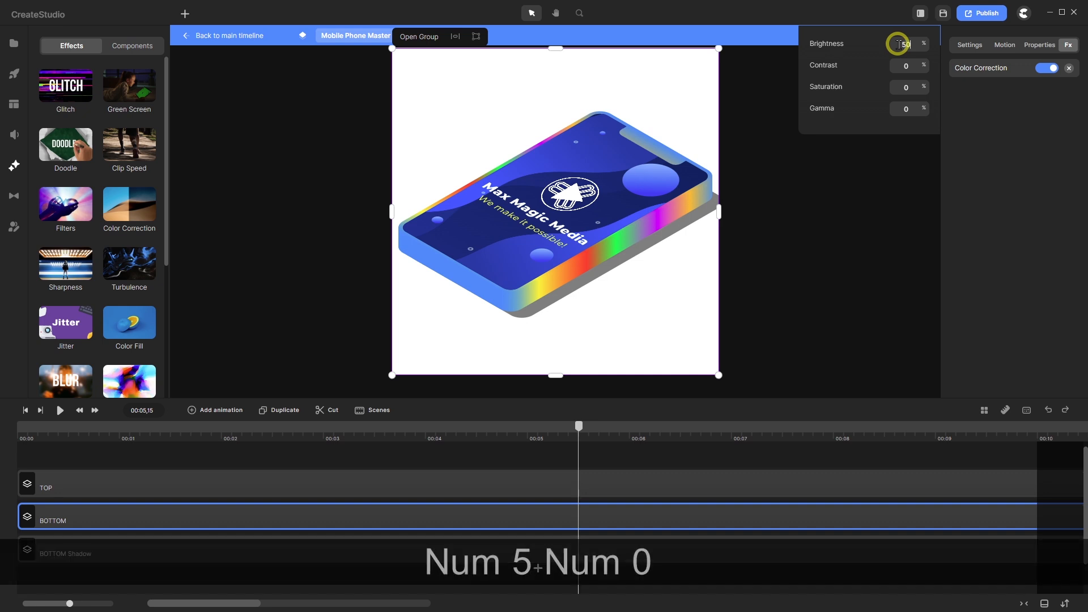
{"action": "key", "text": "Return"}
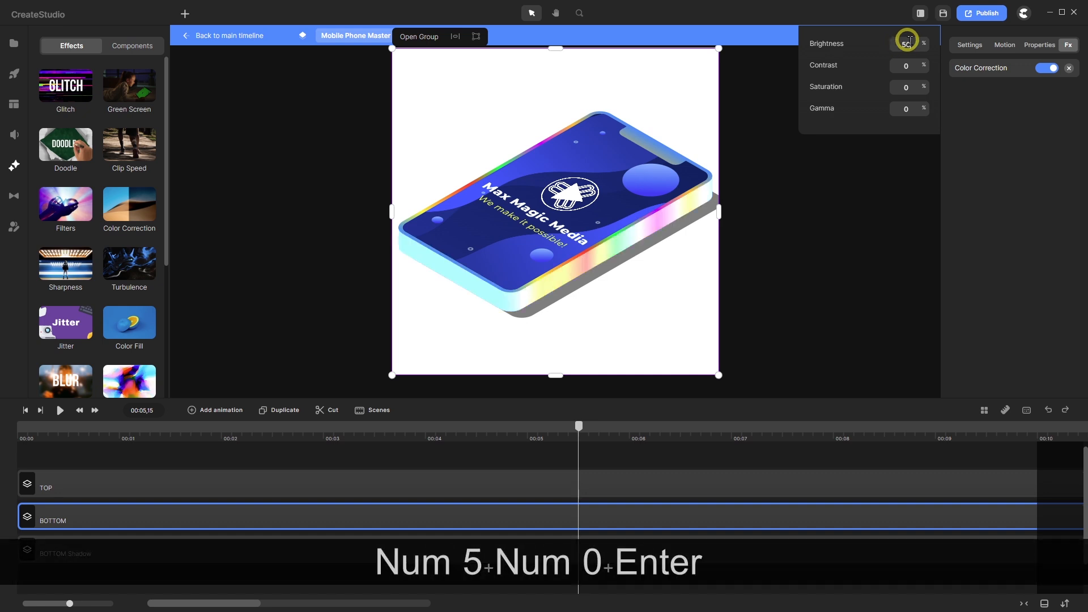
{"action": "left_click_drag", "start_coordinate": [912, 40], "coordinate": [900, 41]}
{"action": "type", "text": "-50"}
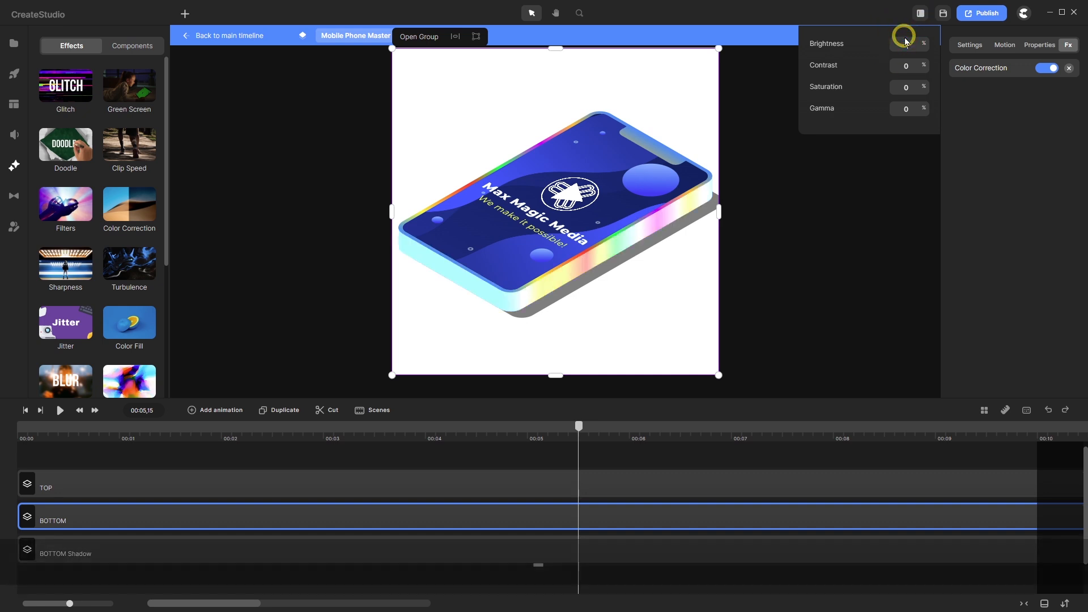
{"action": "key", "text": "Return"}
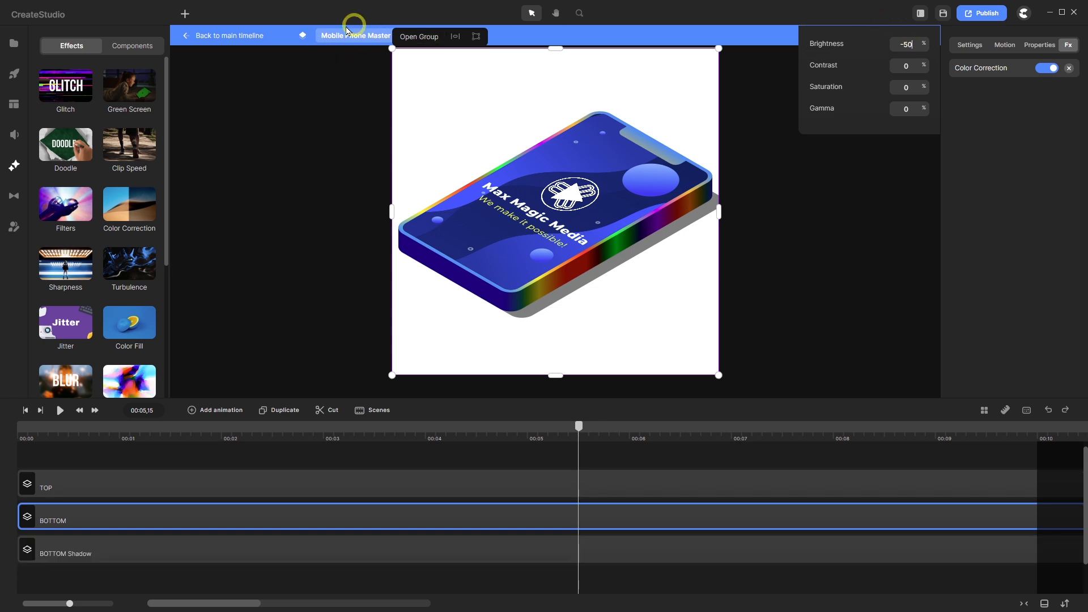
- Back on the main timeline, play the animation from the start and scrub to about 00:04
{"action": "left_click", "coordinate": [238, 38]}
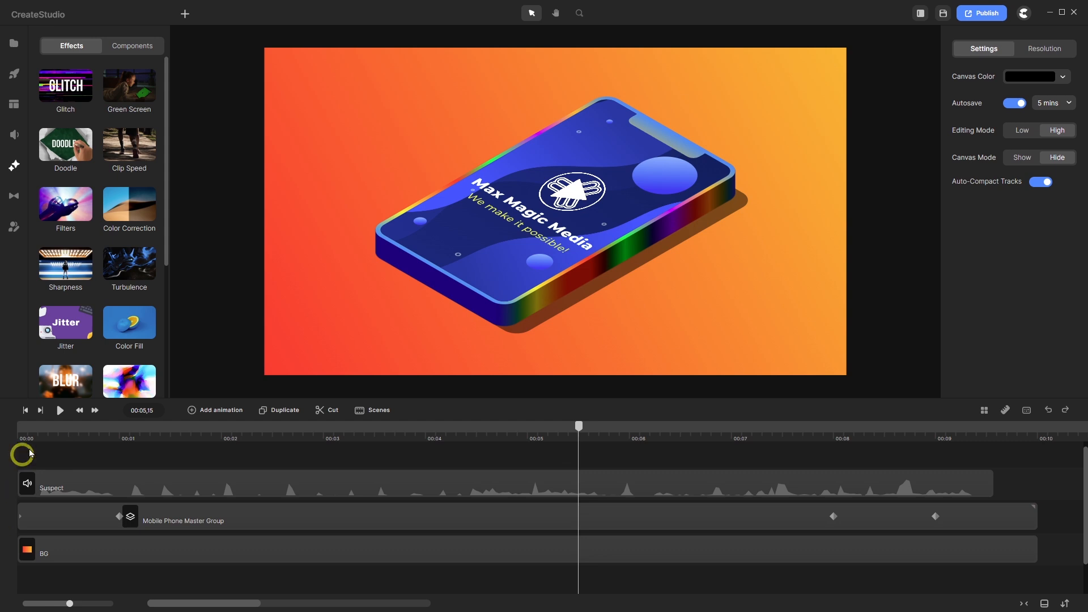
{"action": "left_click", "coordinate": [26, 412]}
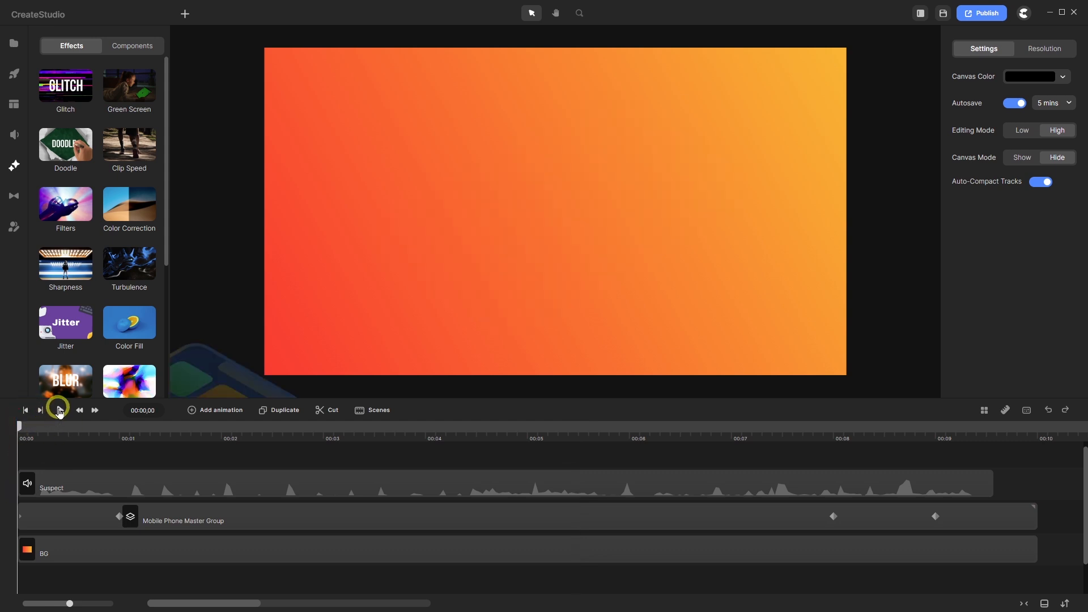
{"action": "left_click", "coordinate": [60, 410]}
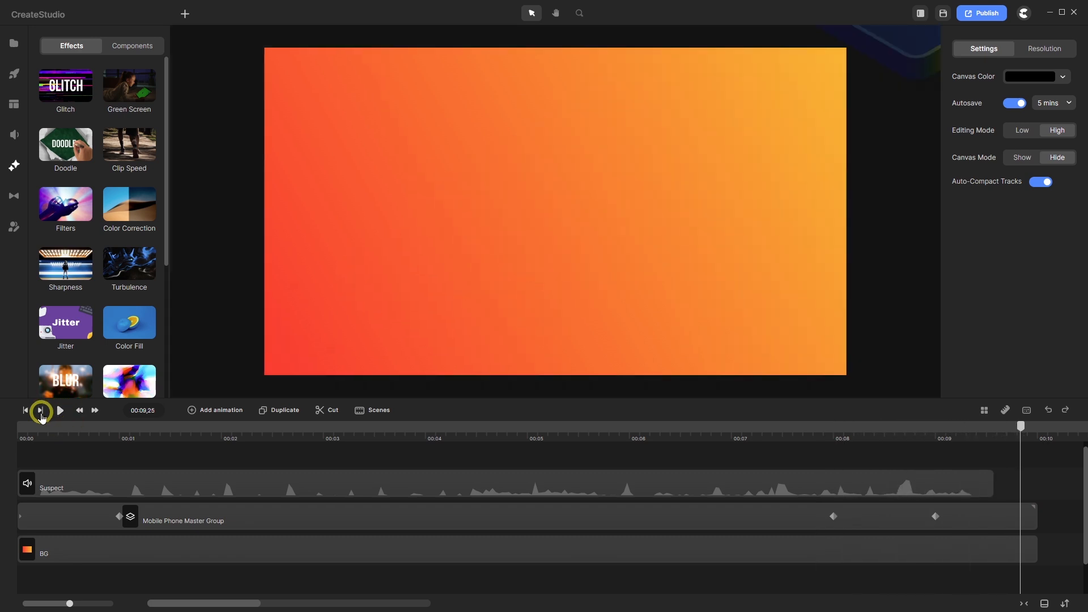
{"action": "left_click", "coordinate": [25, 409]}
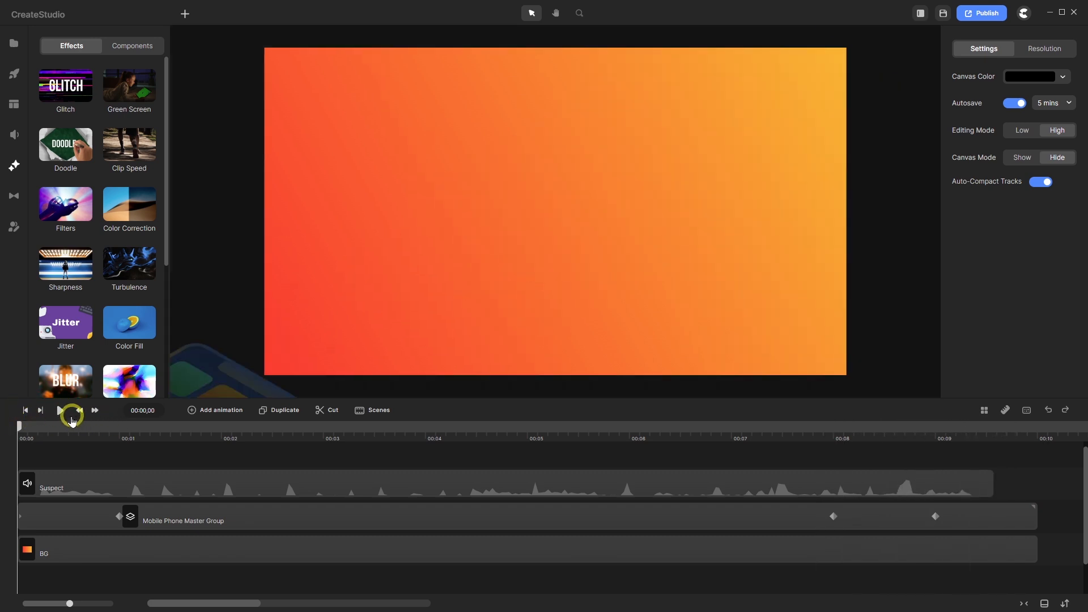
{"action": "left_click_drag", "start_coordinate": [20, 429], "coordinate": [600, 431]}
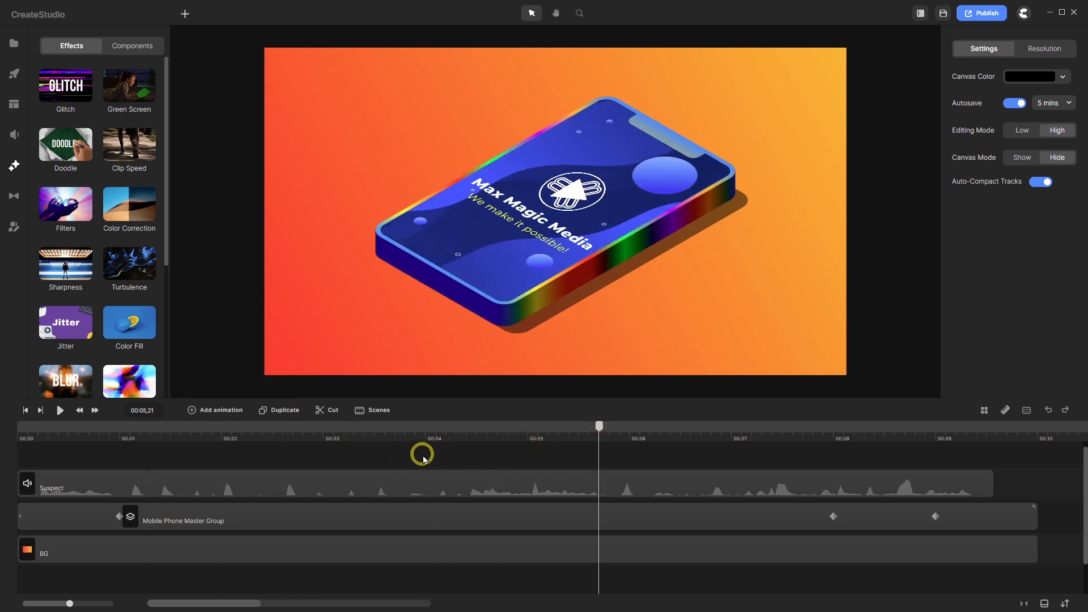